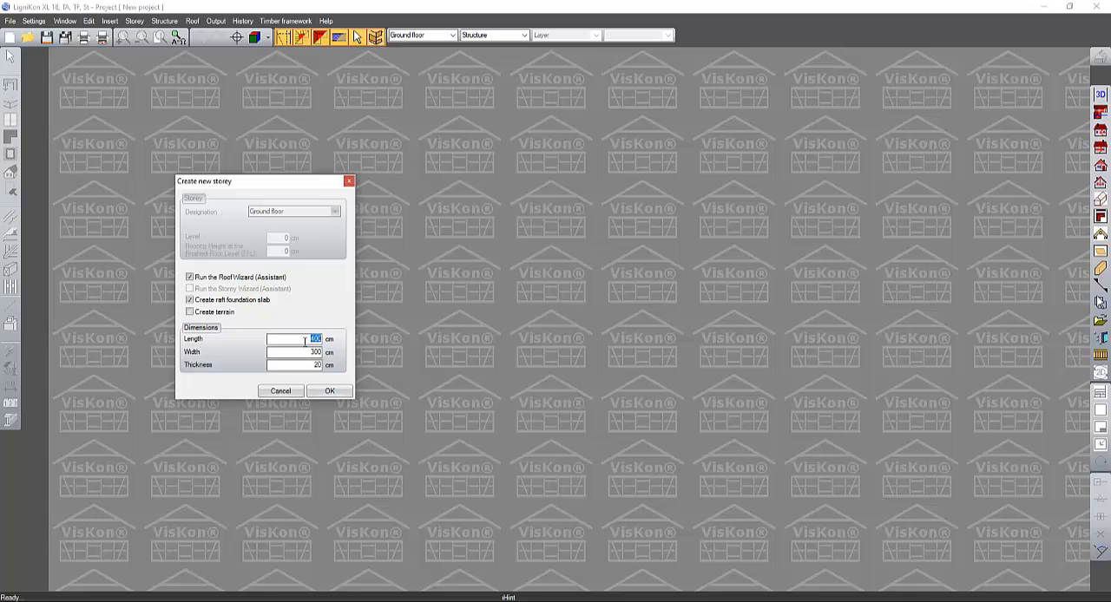
- Create the ground floor with a raft foundation slab 1000 cm long and 600 cm wide, and dismiss the roof wizard
type("1000")
key("Tab")
type("600")
left_click(339, 394)
left_click(376, 233)
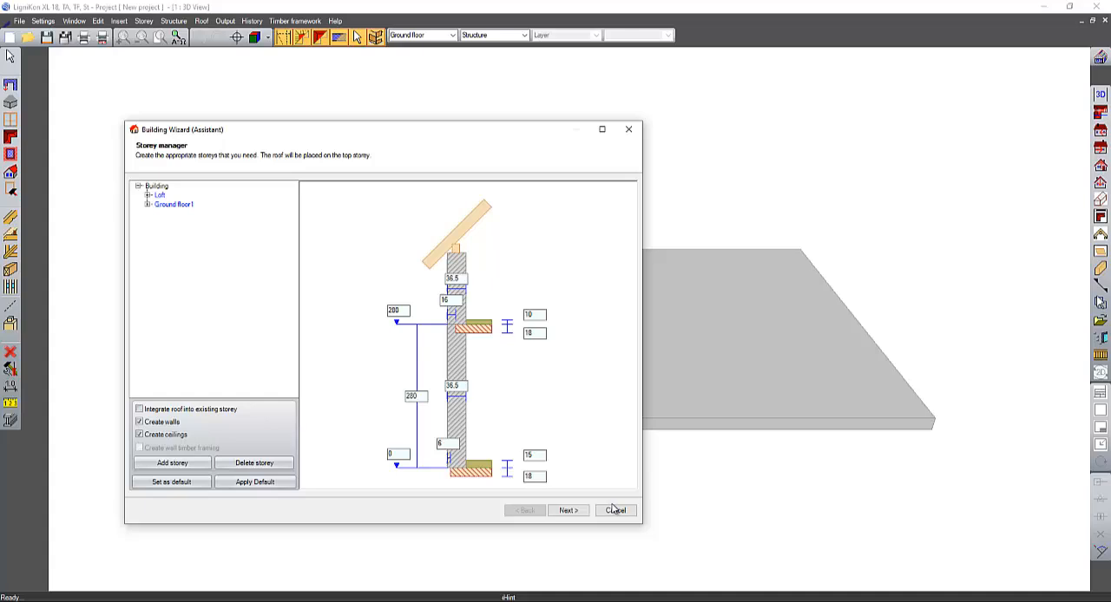
left_click(616, 511)
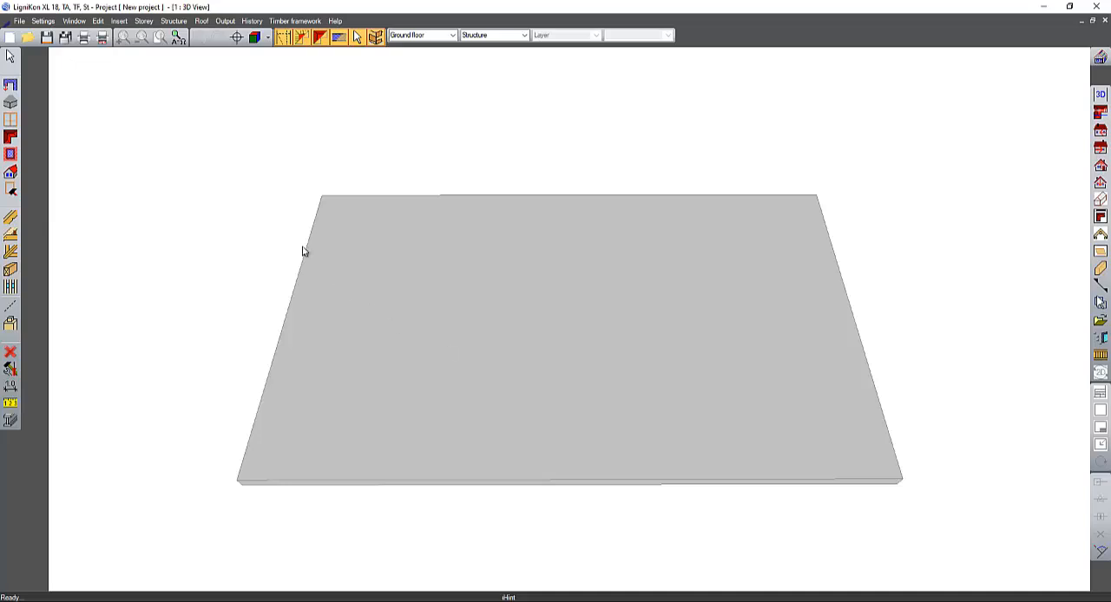
- Try to add a parallel guide line on the slab's side face, and undo it
left_click(12, 309)
left_click(30, 319)
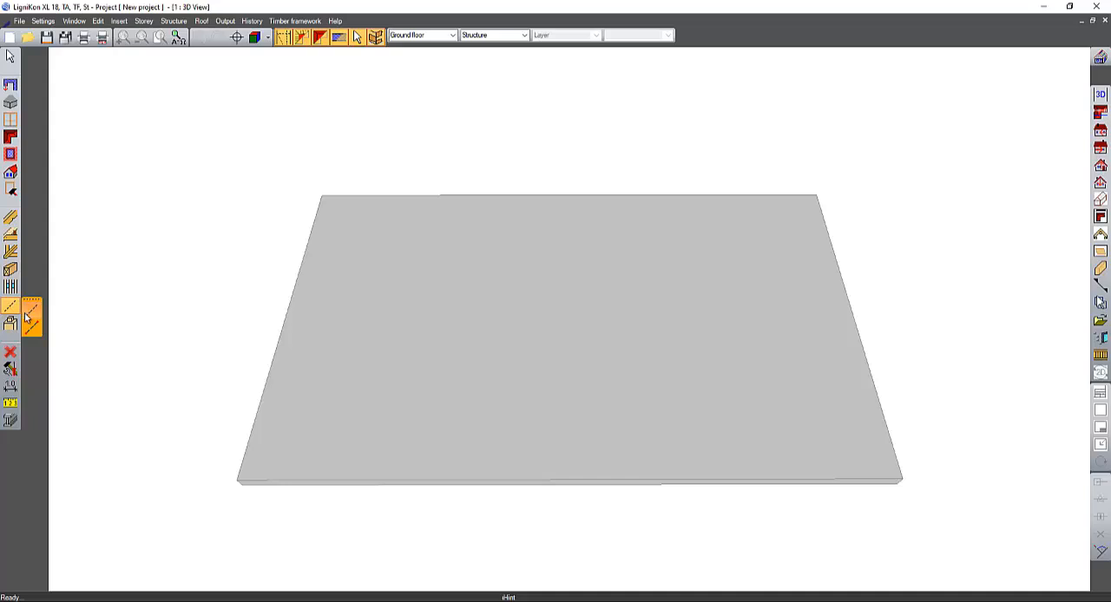
middle_click_drag(280, 342, 302, 375)
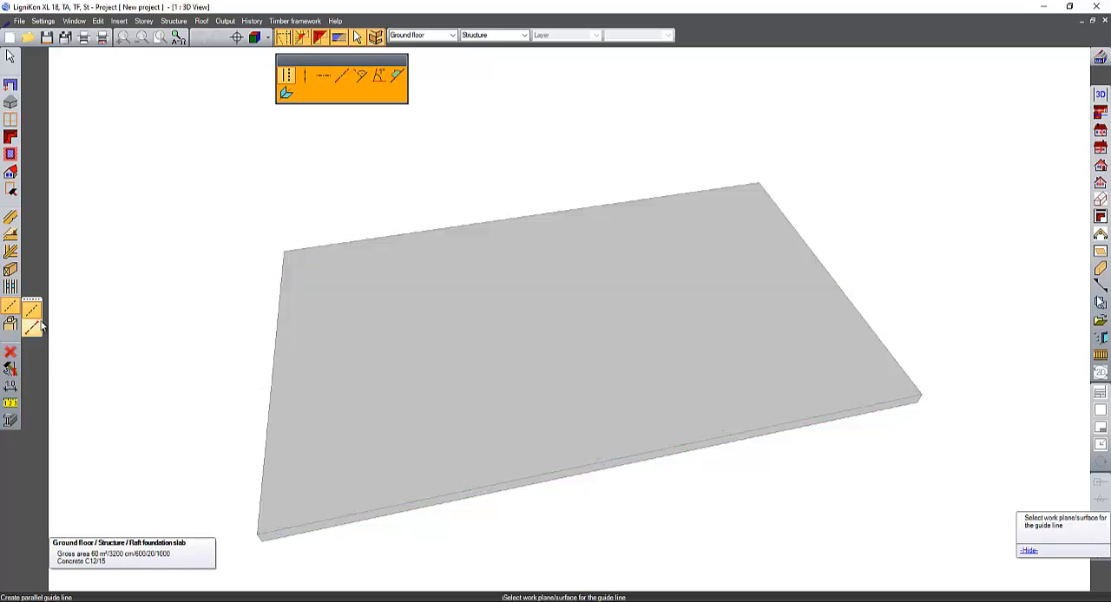
middle_click_drag(255, 379, 644, 252)
left_click(482, 397)
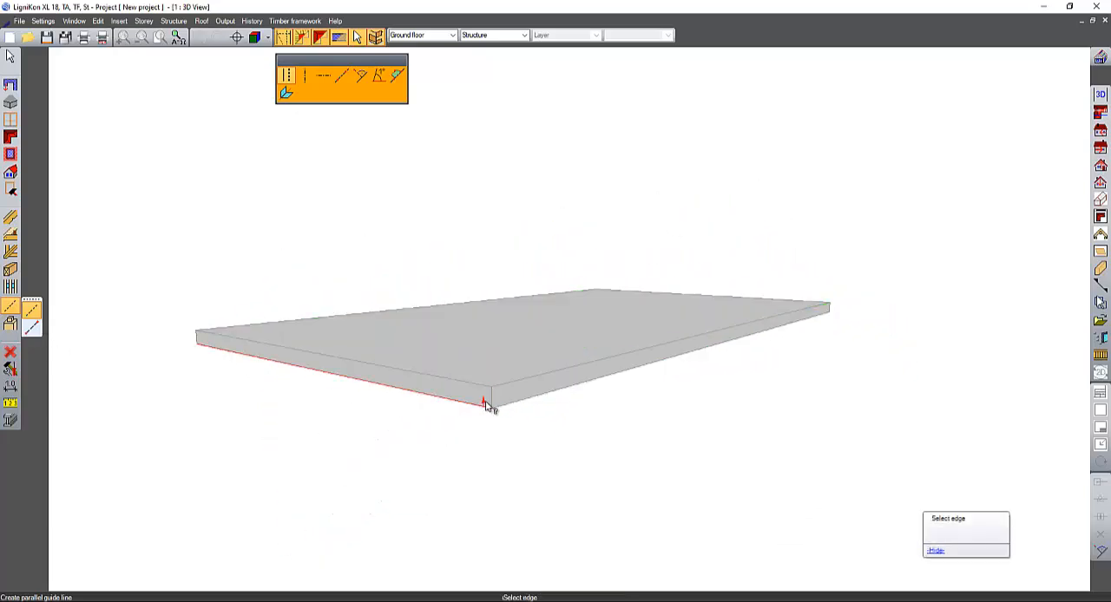
left_click(491, 403)
left_click(391, 391)
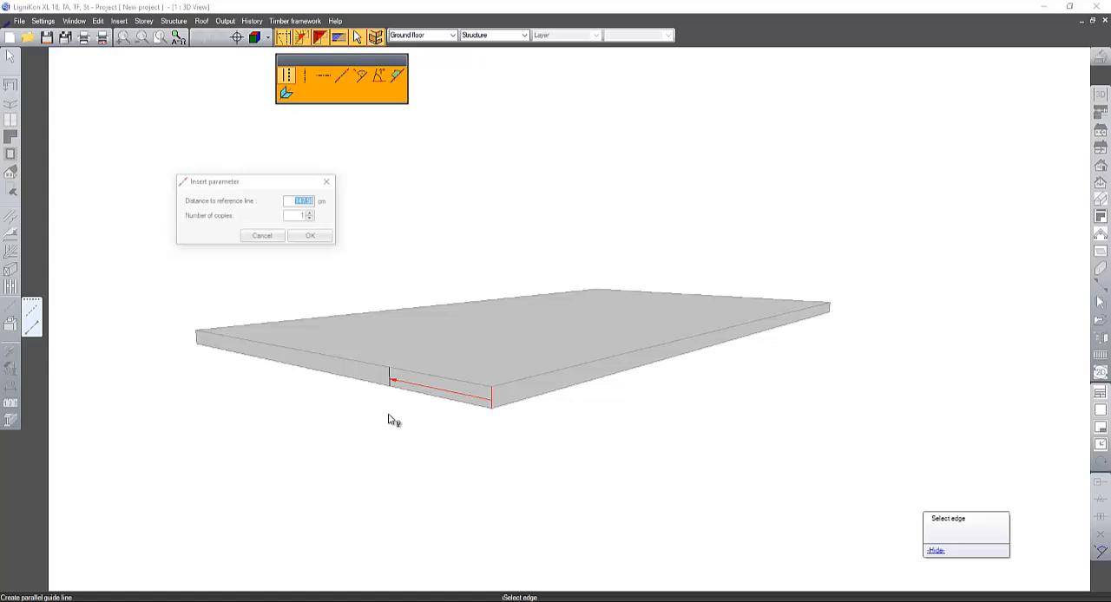
left_click(312, 237)
middle_click_drag(473, 261, 397, 303)
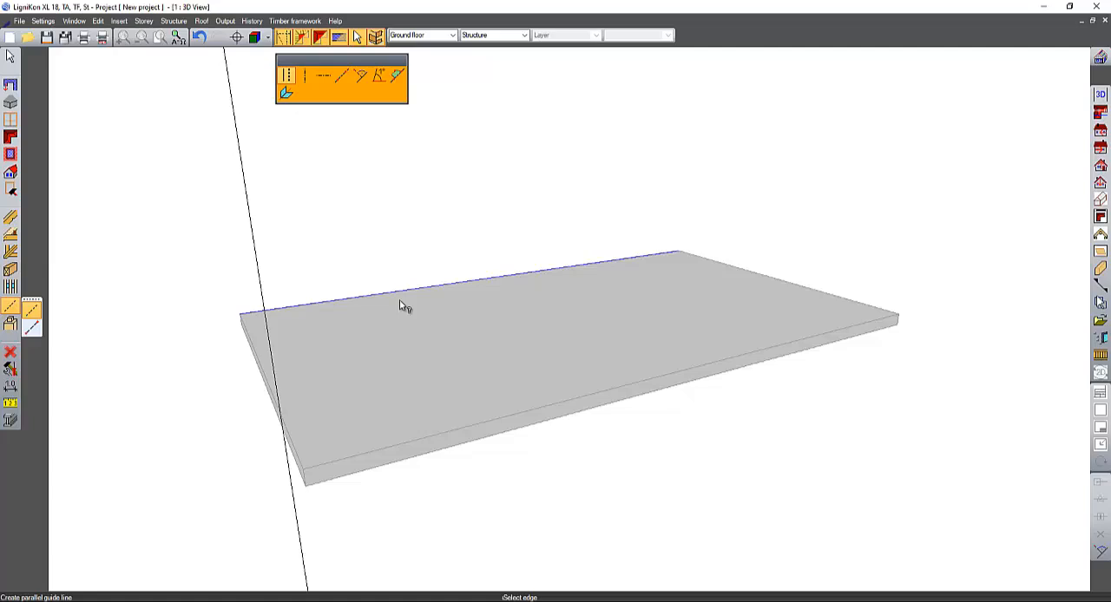
left_click(199, 39)
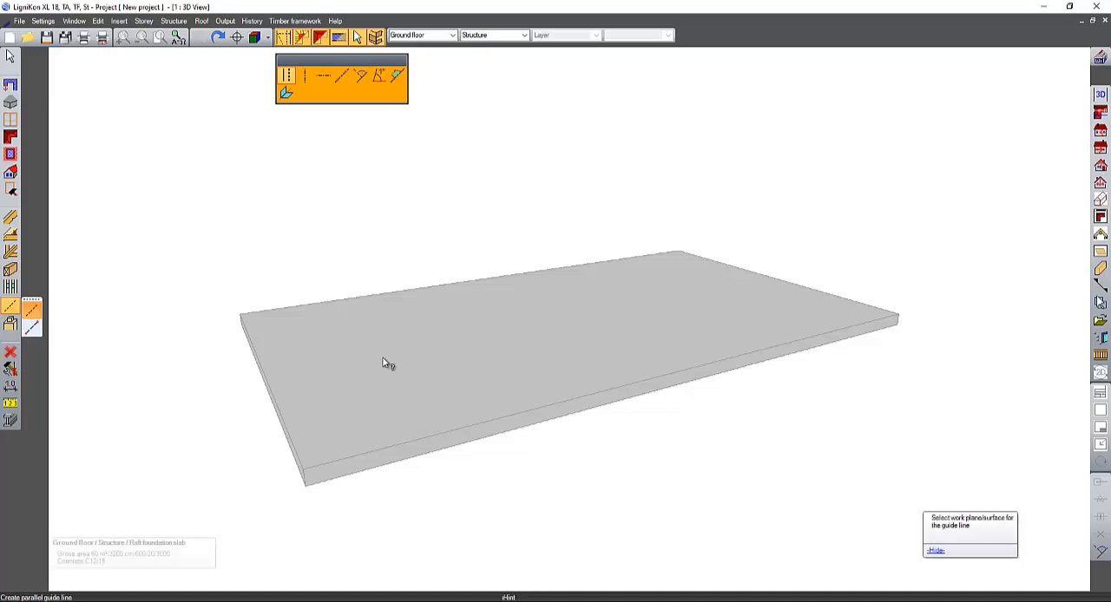
- Add a parallel guide line on the slab's top face, 400 cm from a long edge
middle_click_drag(383, 363, 440, 383)
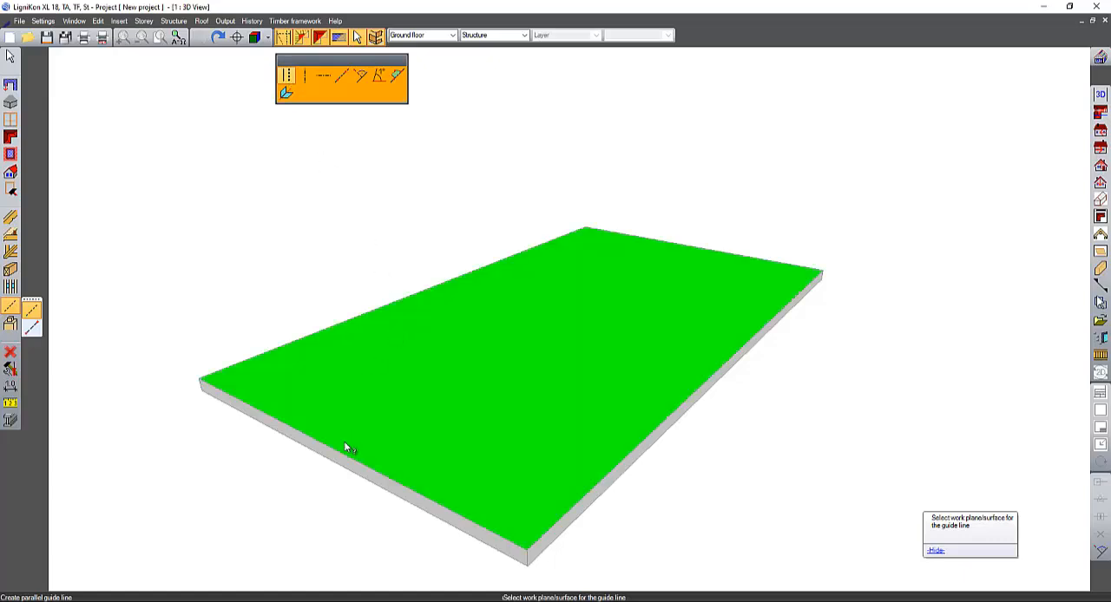
left_click(364, 413)
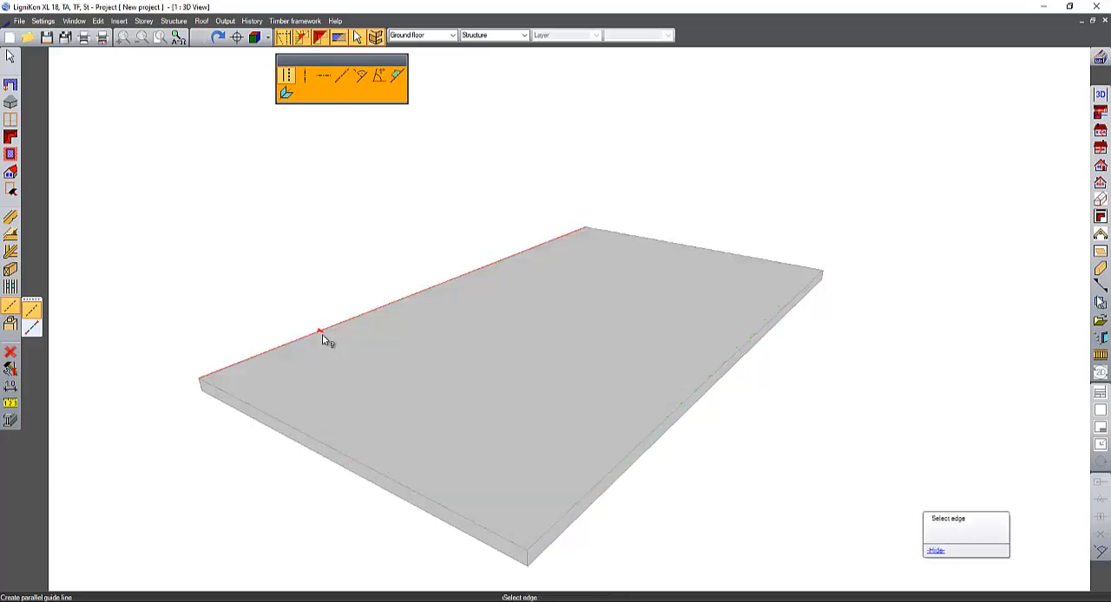
left_click(323, 332)
left_click(452, 380)
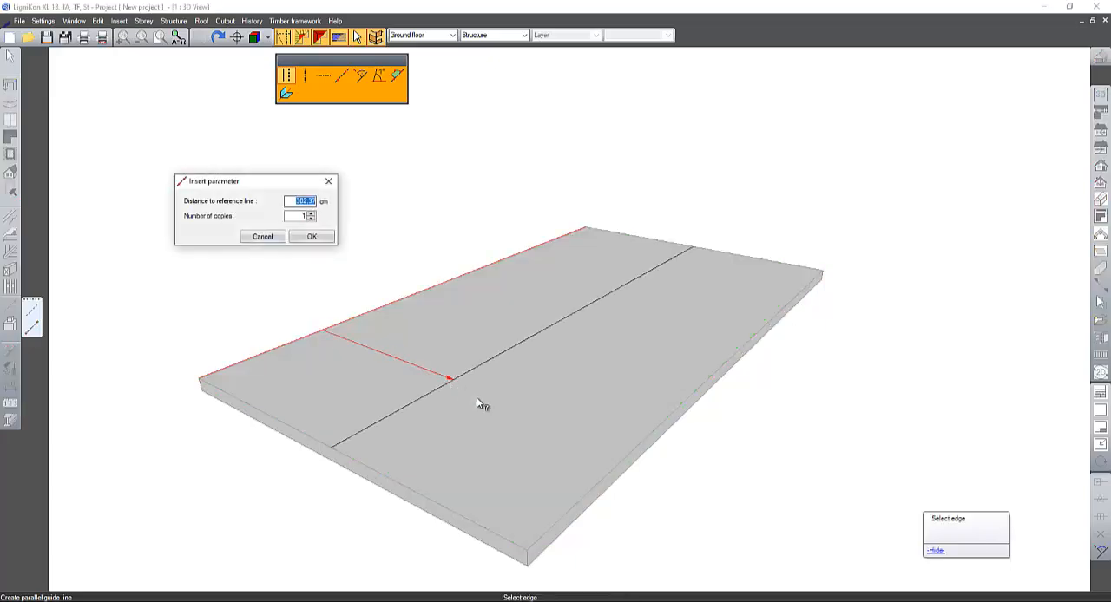
type("400")
key("Return")
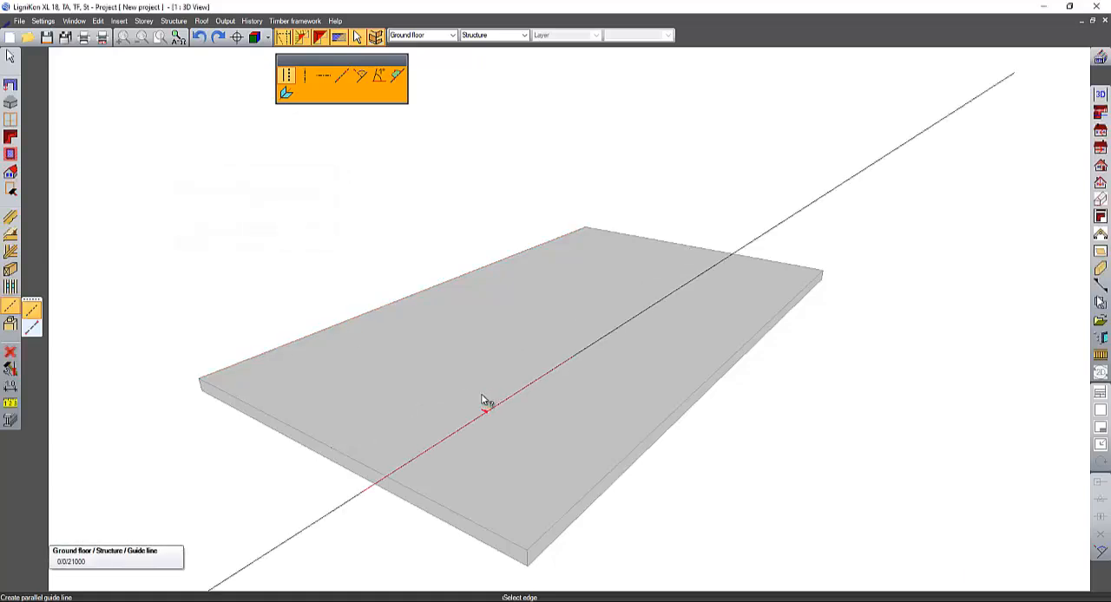
- Add a second parallel guide line on the slab's top face, 200 cm from a short edge
middle_click_drag(486, 401, 267, 490)
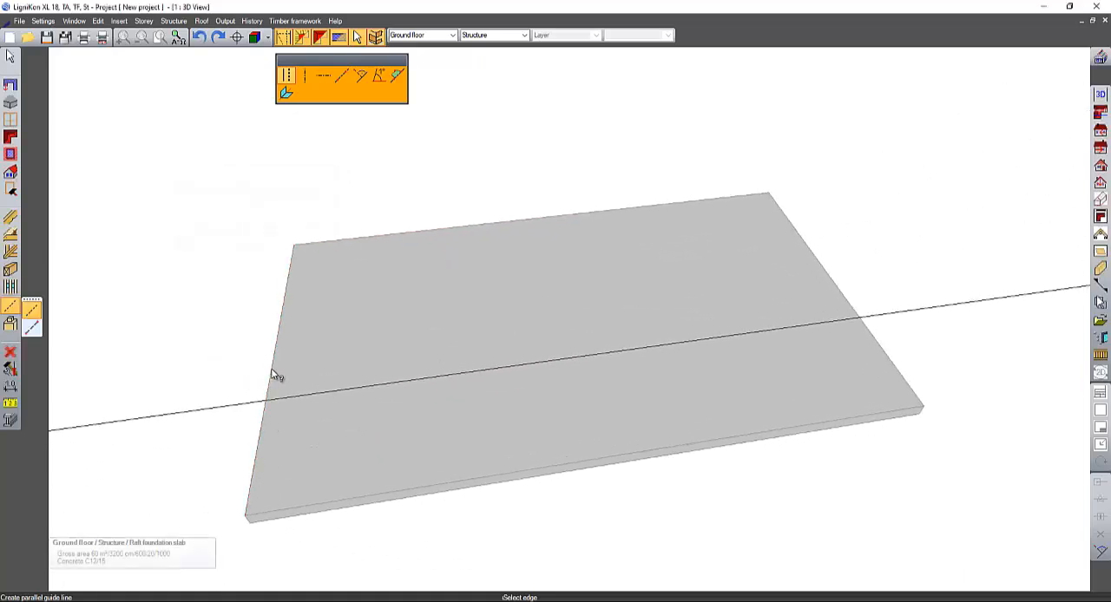
left_click(275, 375)
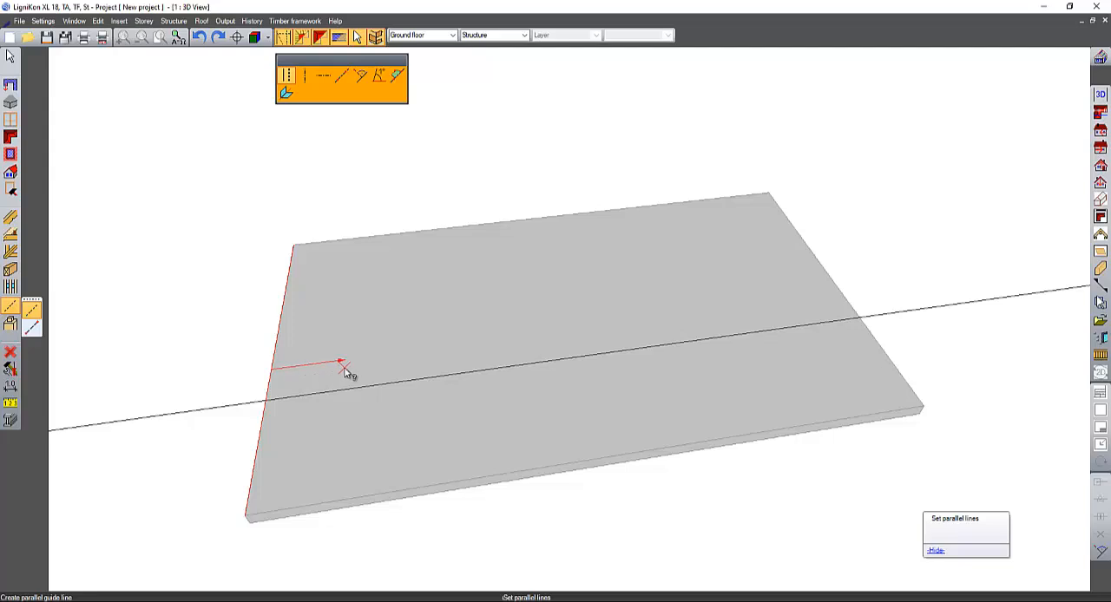
left_click(347, 377)
type("200")
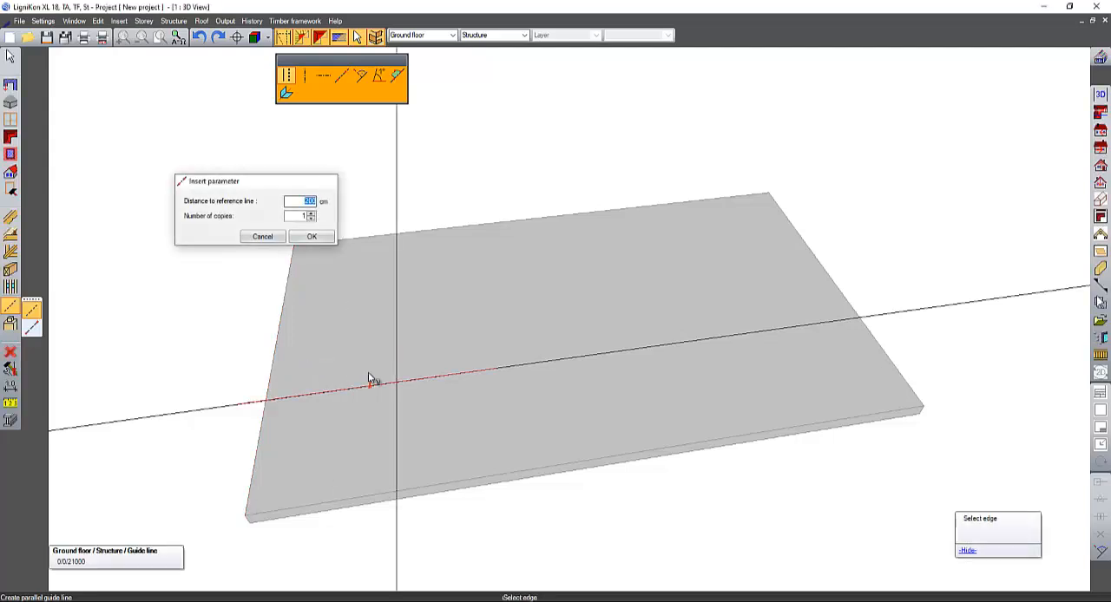
key("Return")
middle_click_drag(367, 380, 414, 365)
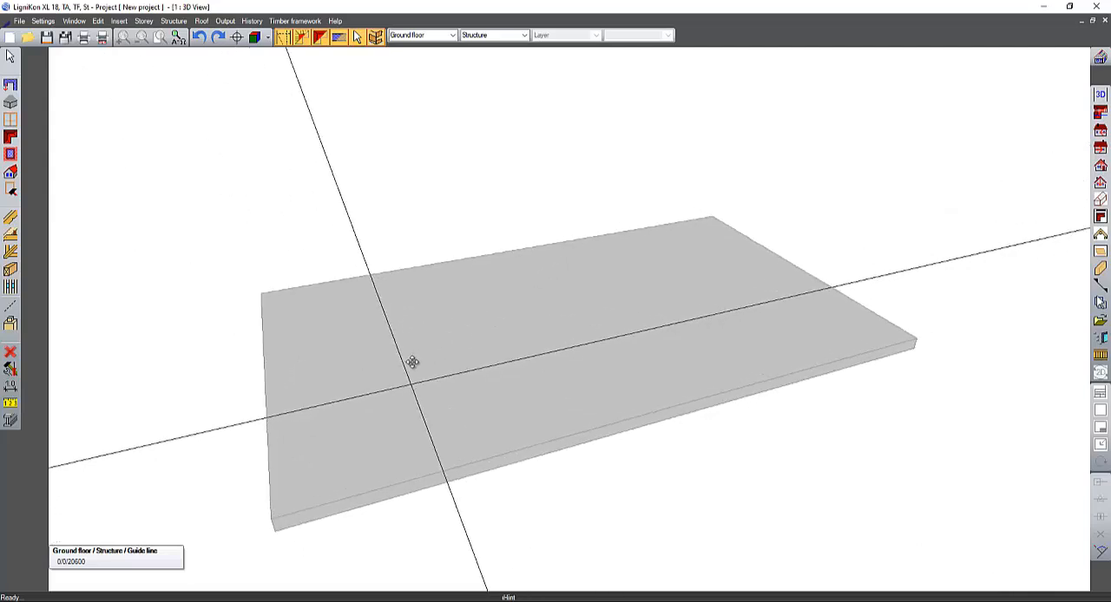
- Examine the Building Wizard's storey manager and the default settings for dual opposite pitches, closing both without changes
left_click(10, 138)
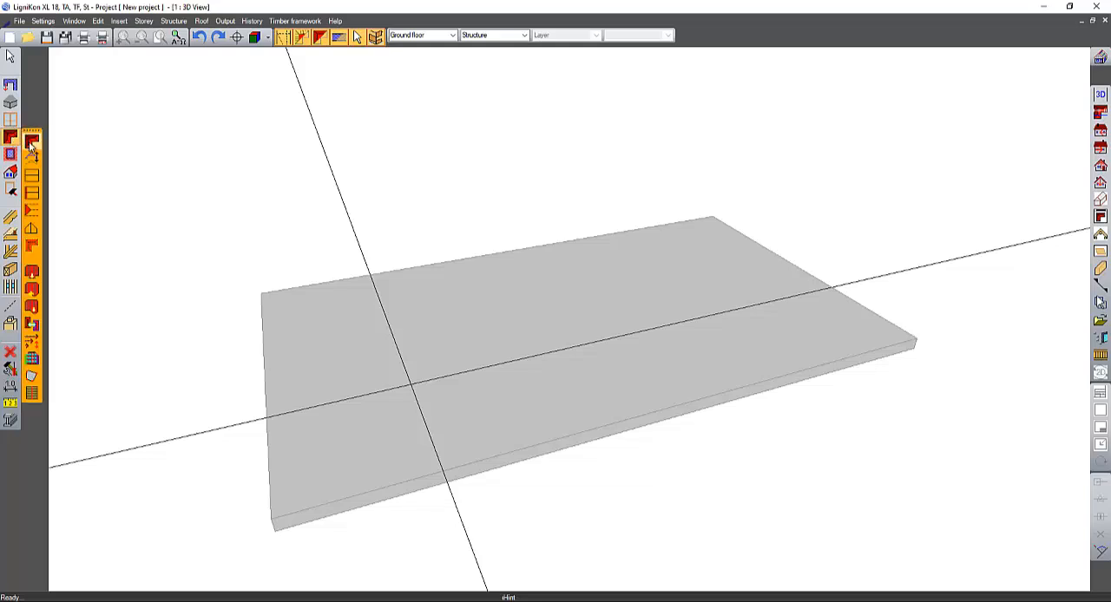
left_click(32, 142)
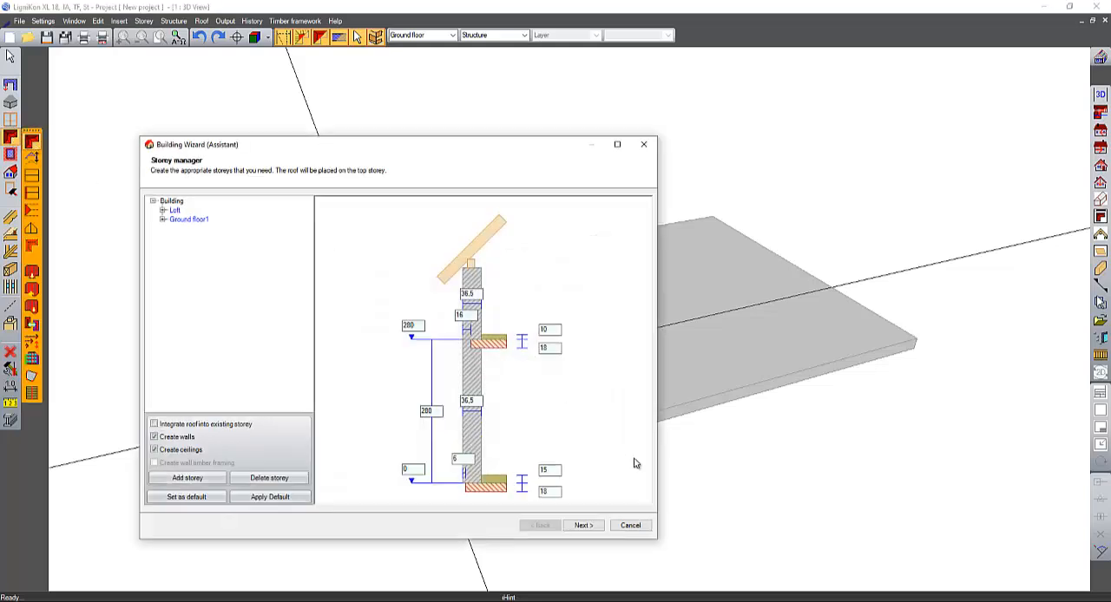
left_click(642, 528)
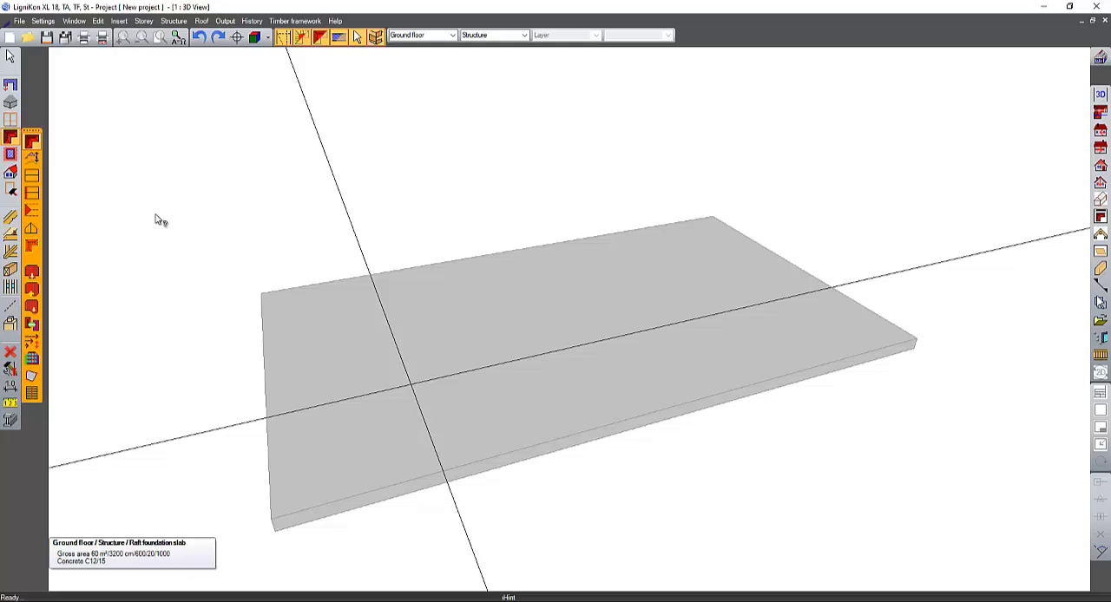
left_click(31, 178)
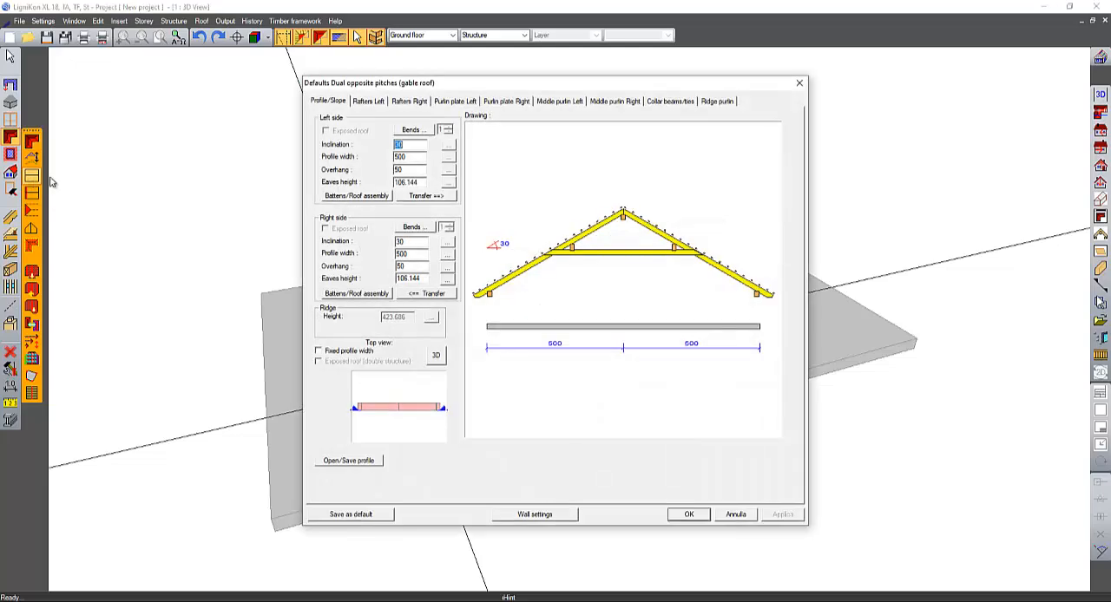
left_click_drag(470, 91, 213, 97)
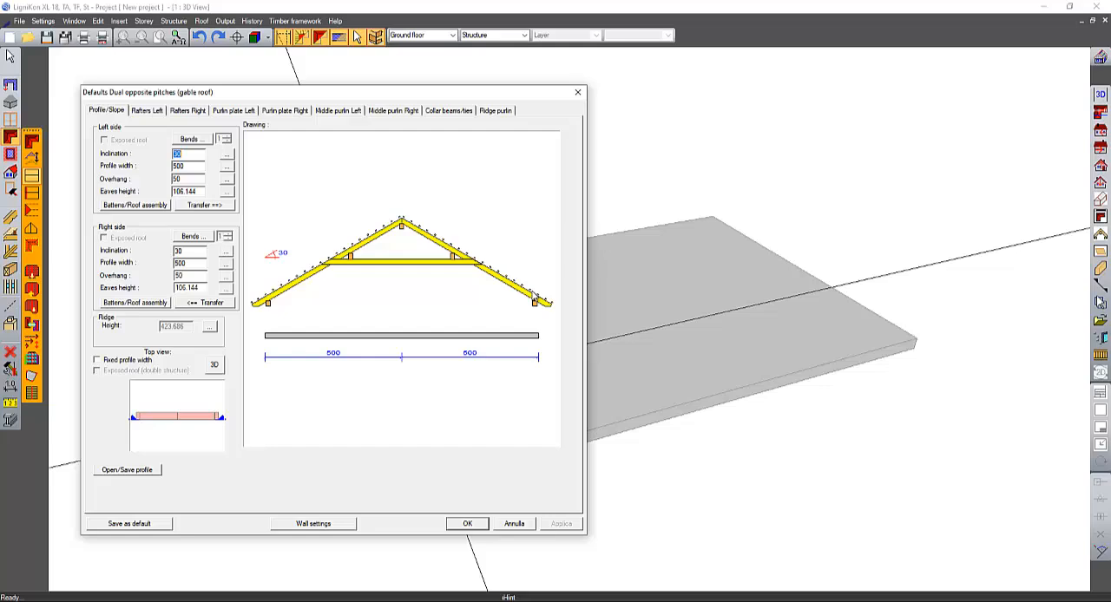
left_click(511, 524)
- Review the Parallel, Triangle and Trapezoid gable (verge) types and their overhang options, without applying a change
left_click(35, 193)
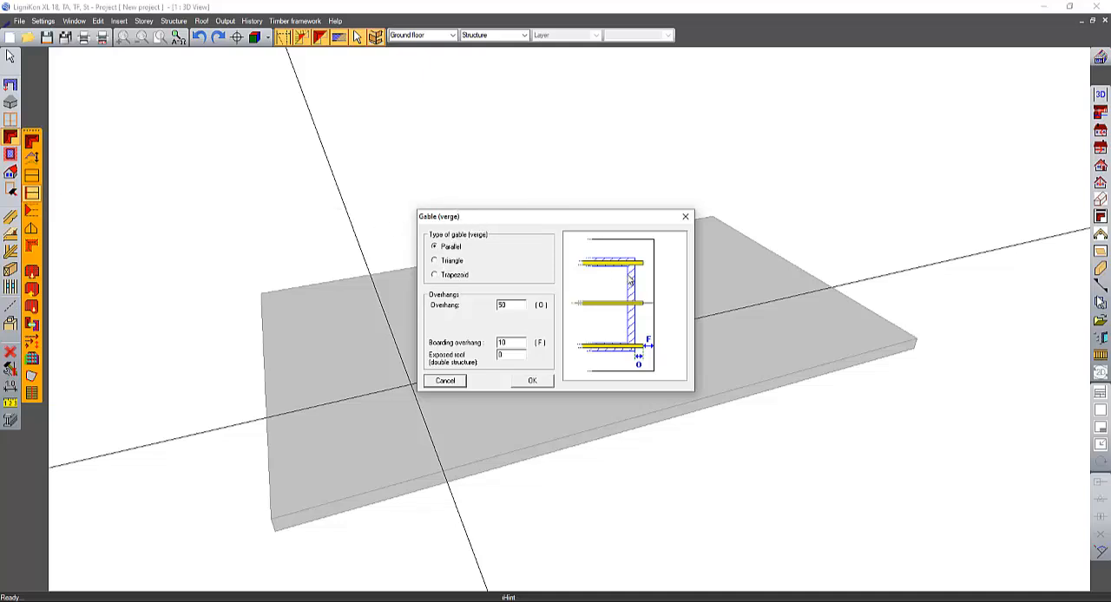
left_click(450, 262)
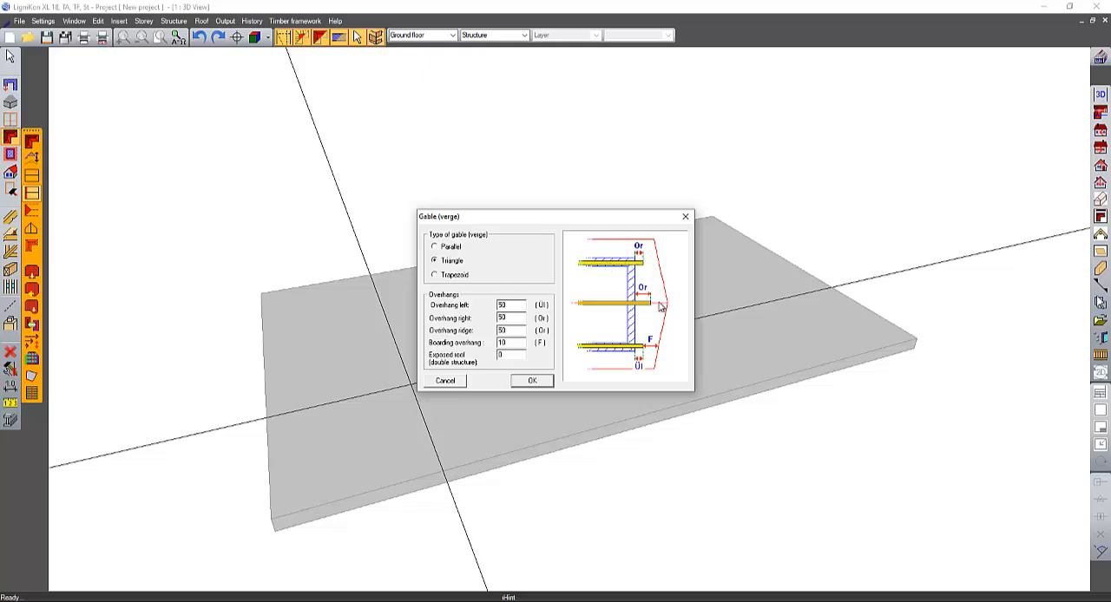
left_click(452, 276)
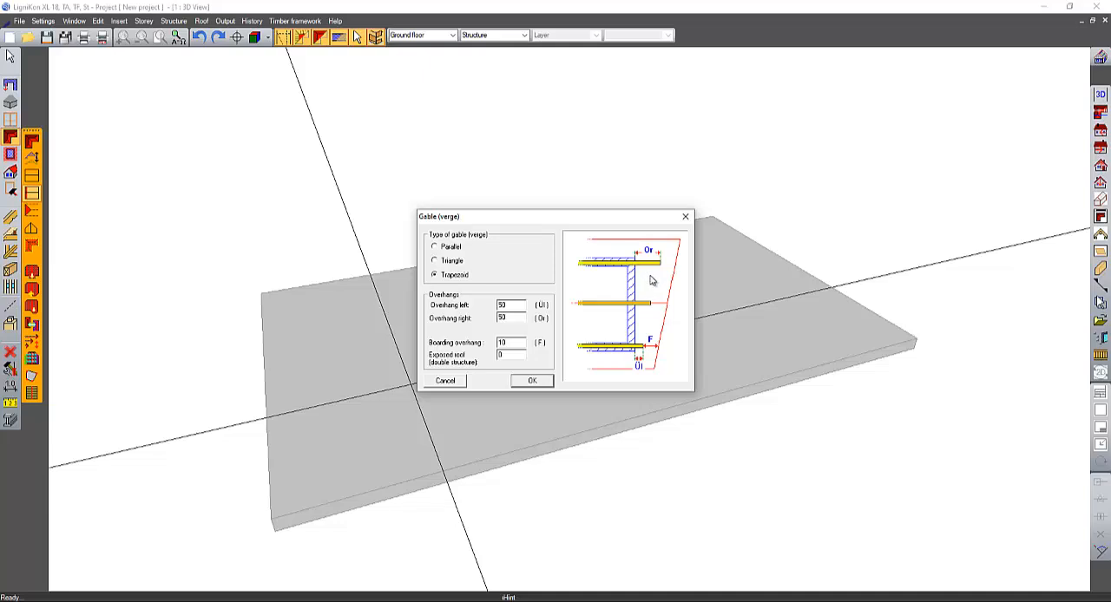
left_click(435, 246)
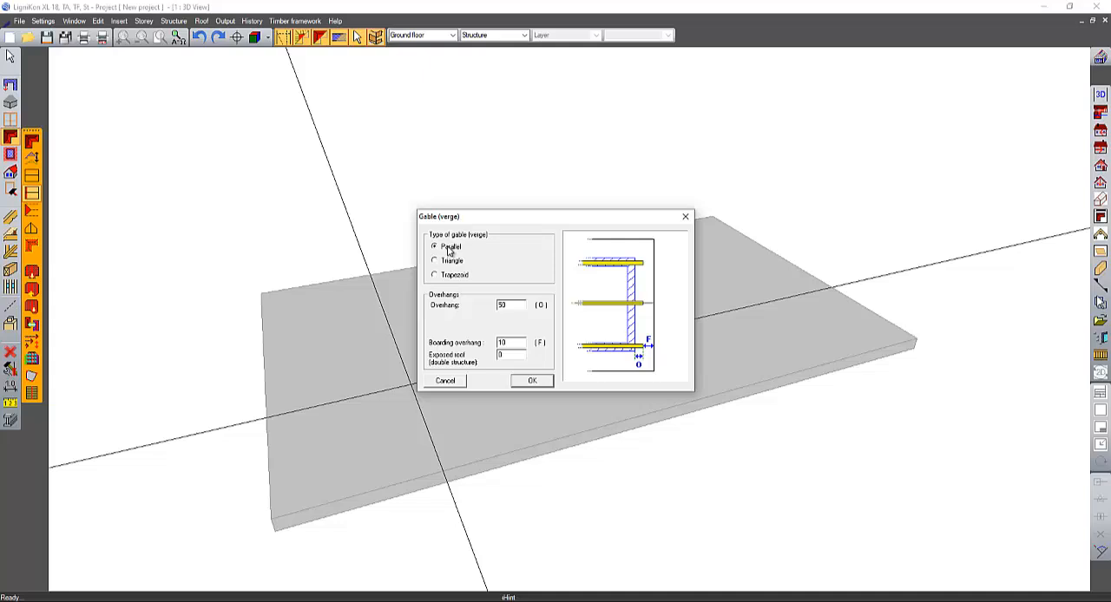
left_click(445, 381)
- In the single pitch roof defaults, set the purlin plate's support height to 200
left_click(31, 211)
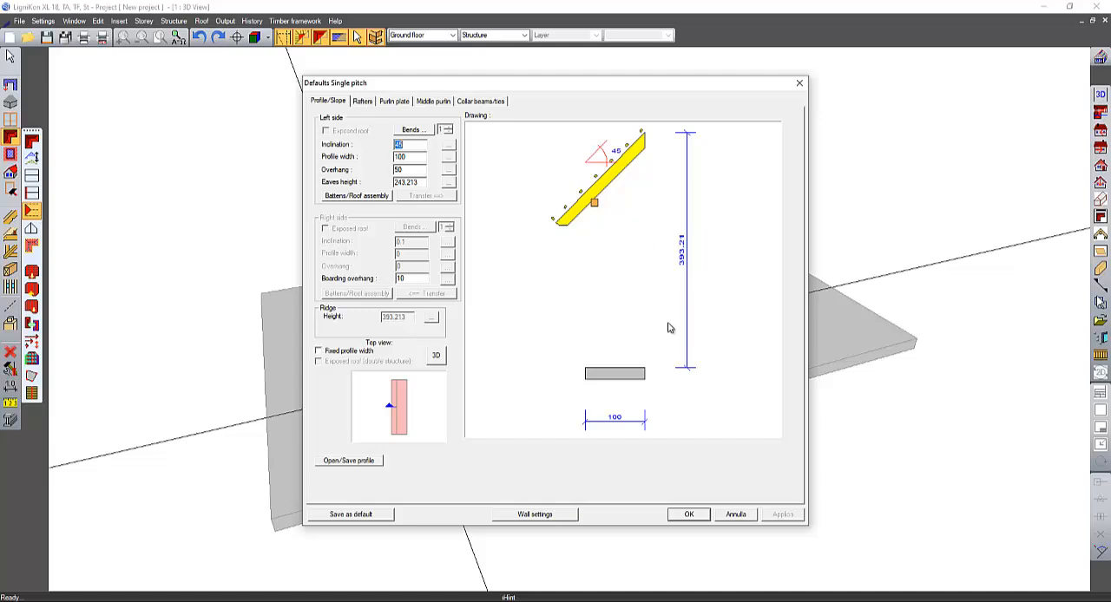
left_click(395, 103)
left_click(396, 318)
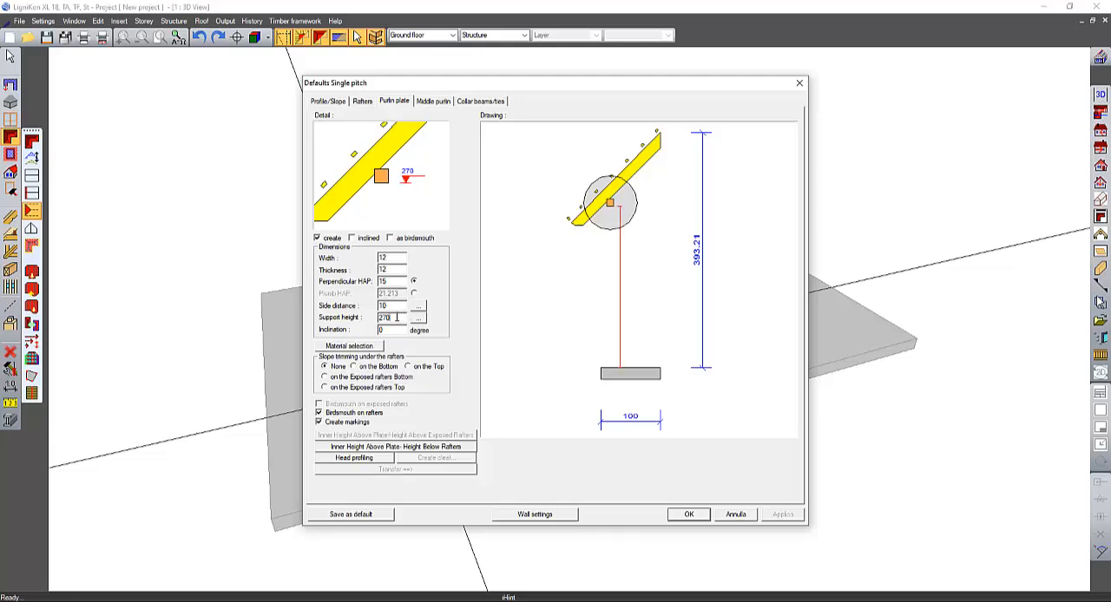
double_click(386, 318)
left_click(336, 102)
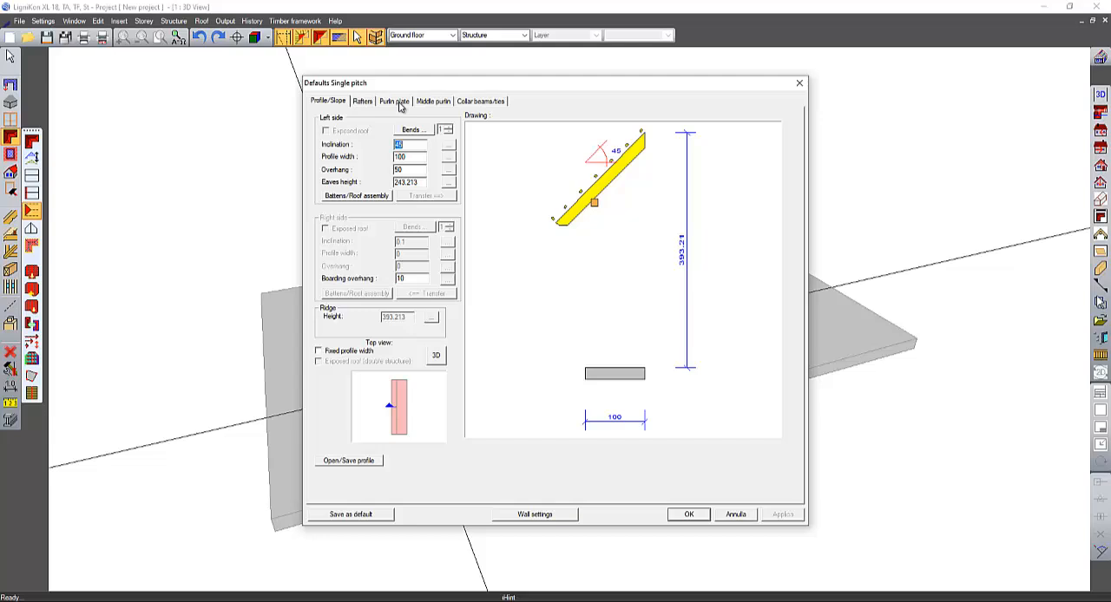
left_click(395, 102)
double_click(403, 318)
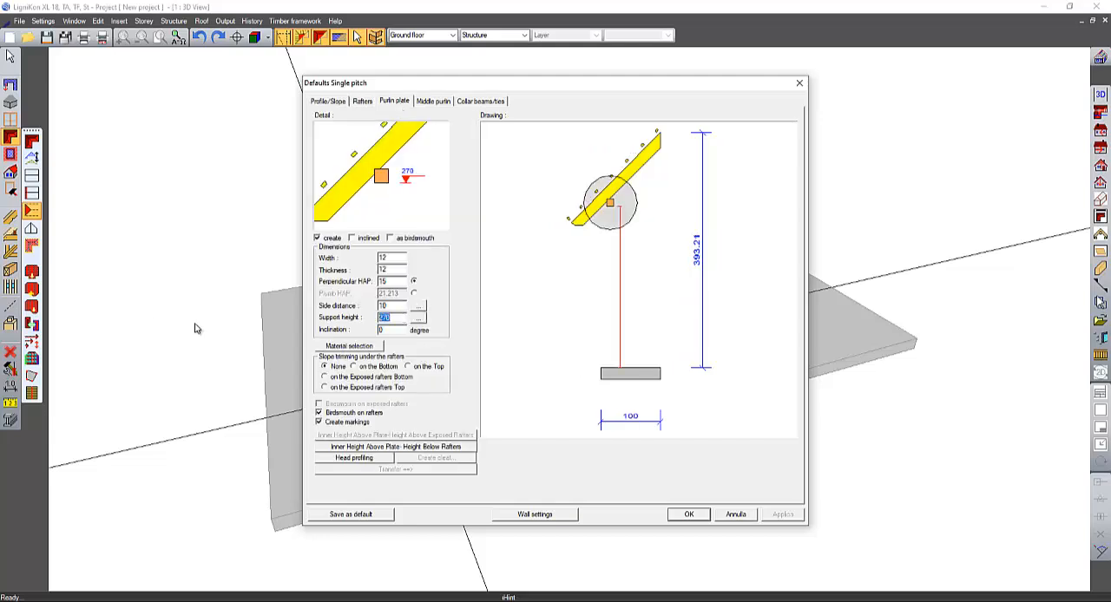
type("20")
key("Return")
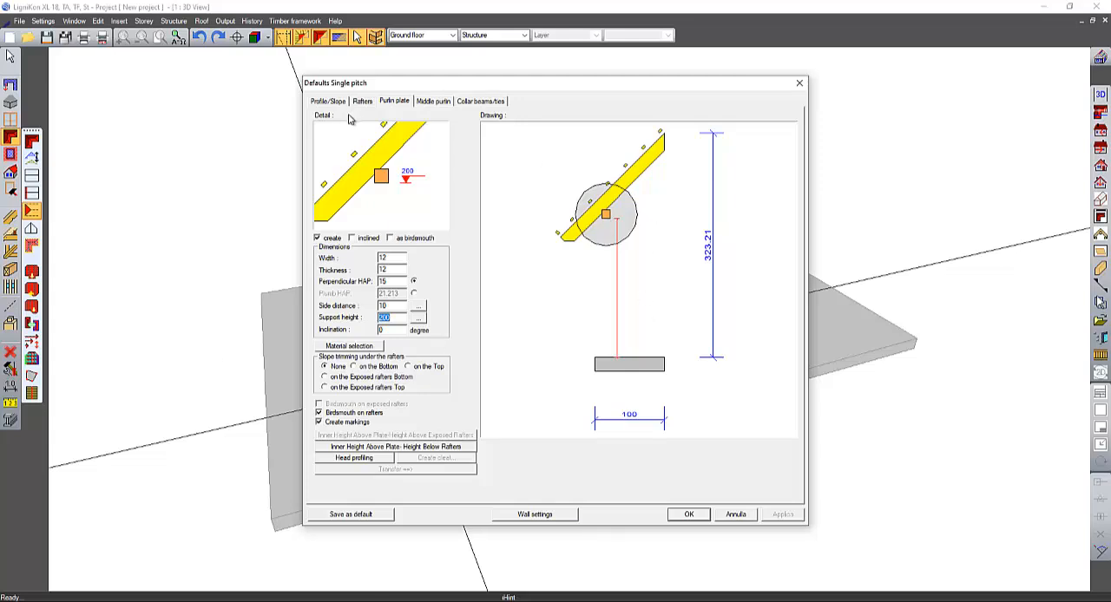
- Set the single pitch roof's inclination to 30 degrees and accept the defaults
left_click(333, 103)
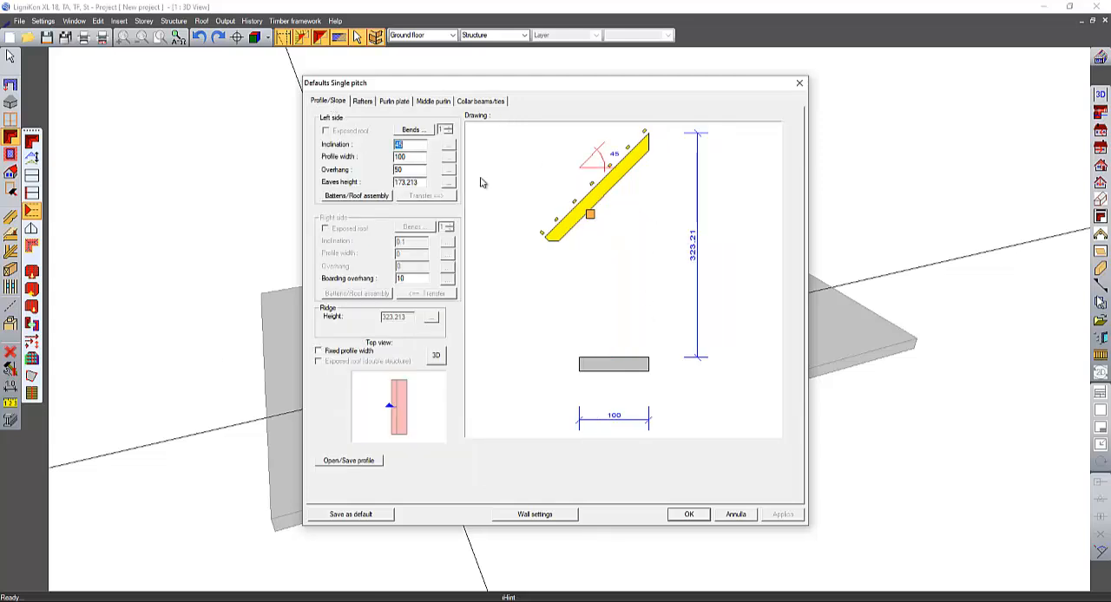
type("30")
key("Return")
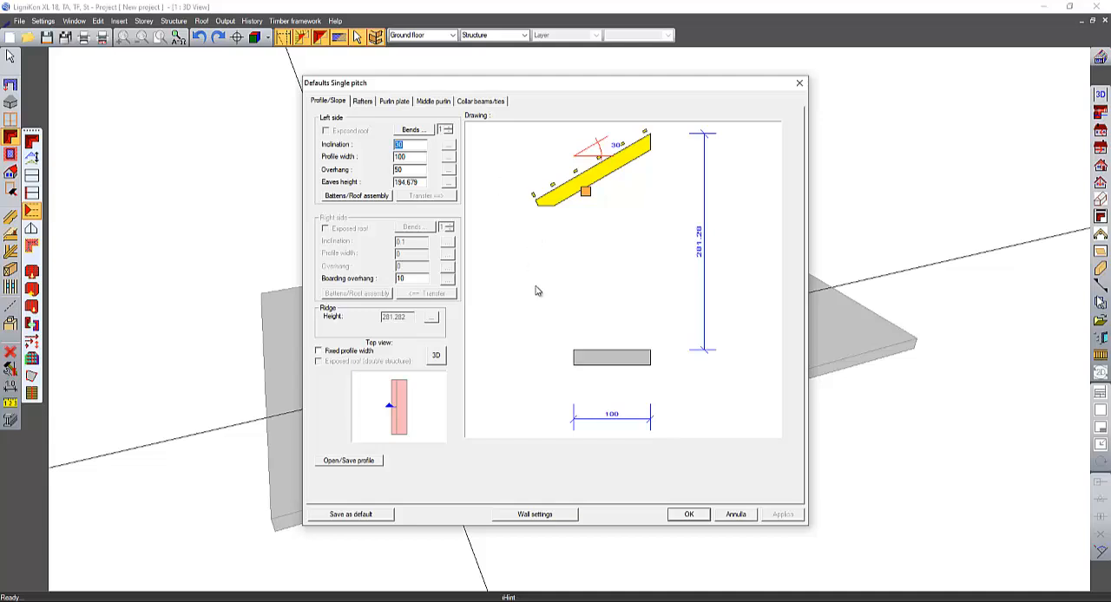
left_click(688, 515)
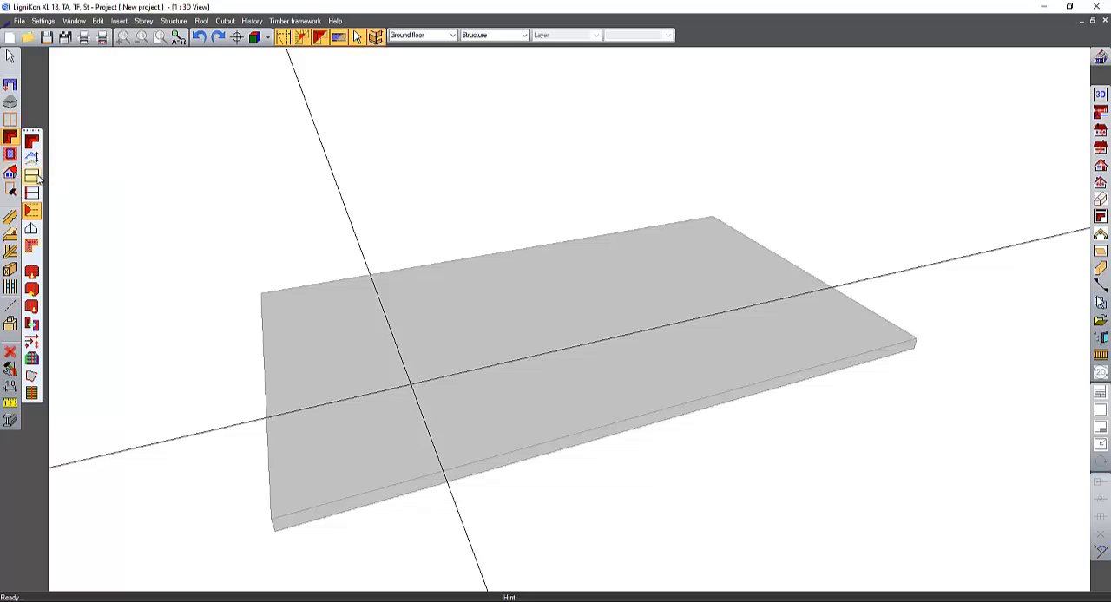
left_click(31, 176)
mouse_move(350, 238)
middle_mouse_down()
mouse_move(541, 203)
mouse_move(354, 225)
middle_mouse_up()
left_click(32, 178)
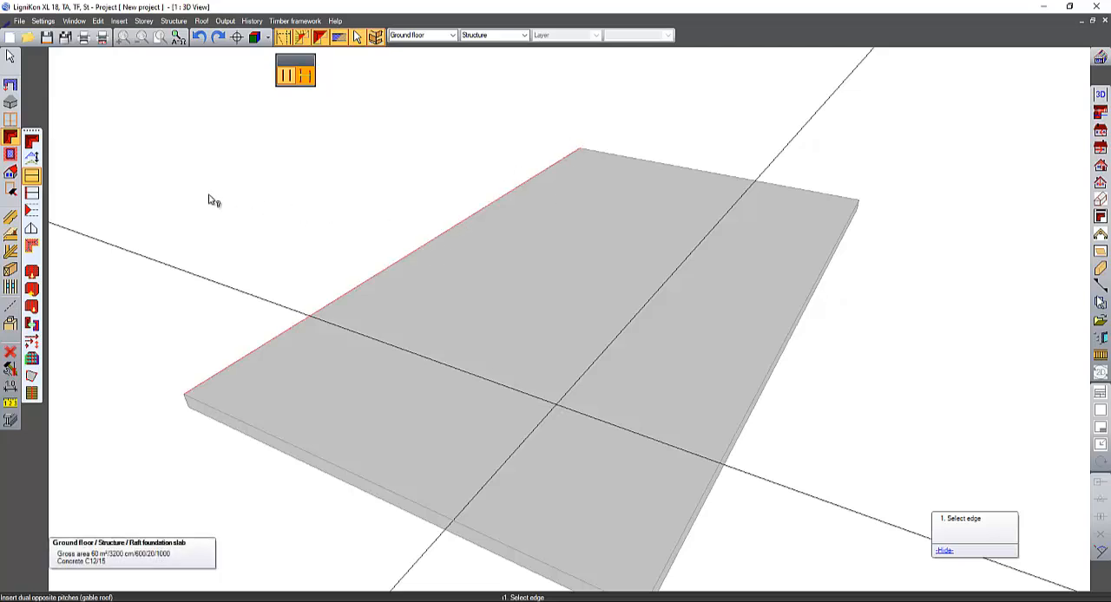
- Start inserting walls and accept the exterior wall properties with a thickness of 36 cm and a height of 280 cm
left_click(10, 84)
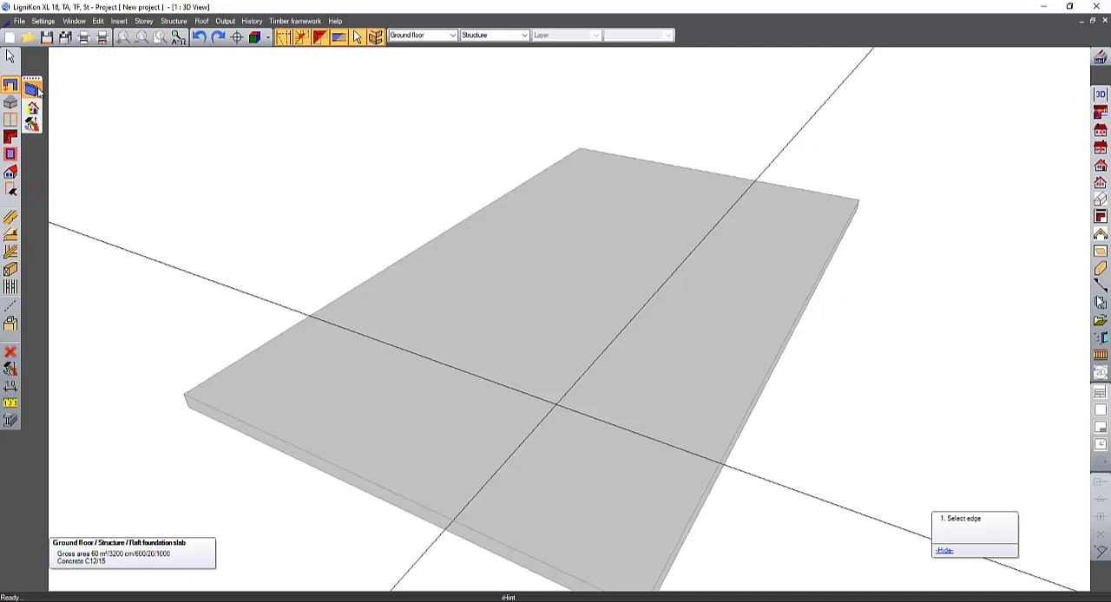
left_click(32, 87)
scroll(334, 178, "down", 2)
middle_click_drag(346, 197, 334, 202)
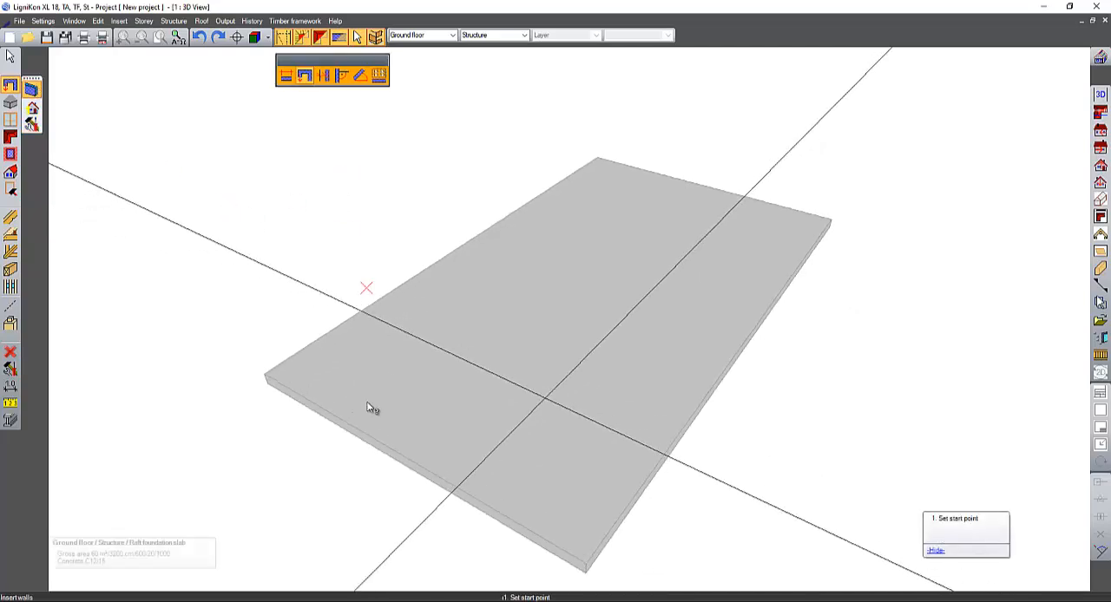
right_click(33, 92)
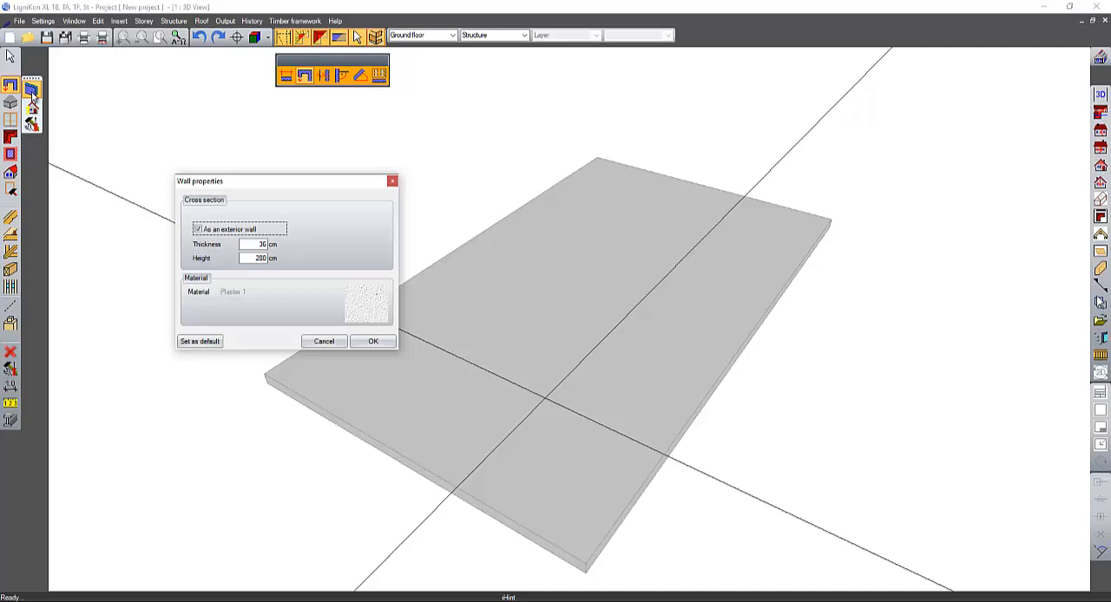
double_click(253, 243)
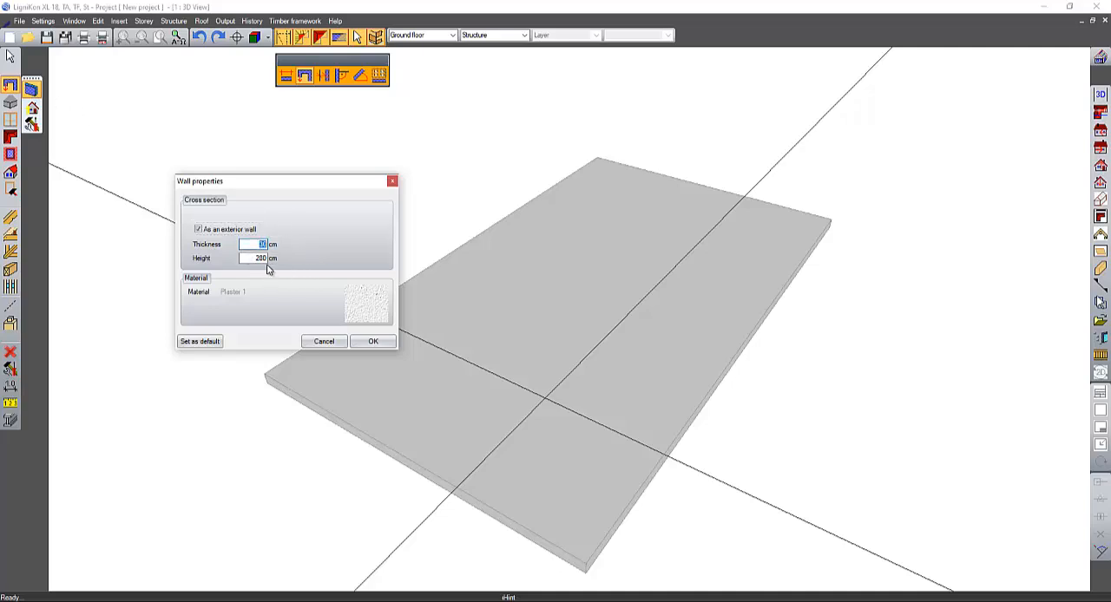
left_click(382, 337)
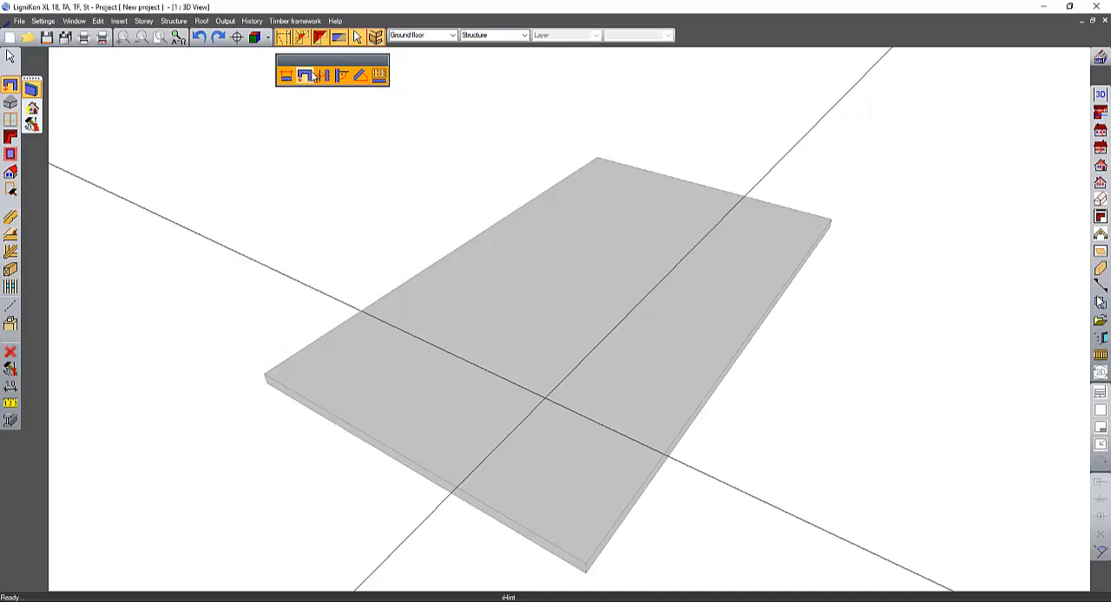
- Insert a 400 cm wall from the slab corner to the guide line and a diagonal wall at -45° to the crossing guide line
left_click(266, 381)
left_click(469, 491)
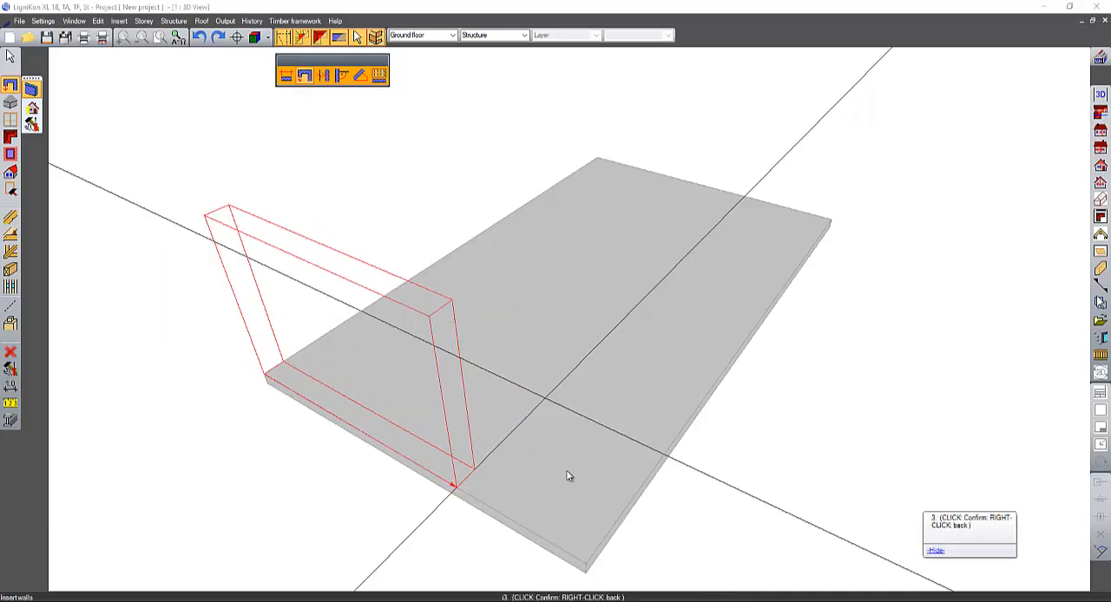
left_click(353, 271)
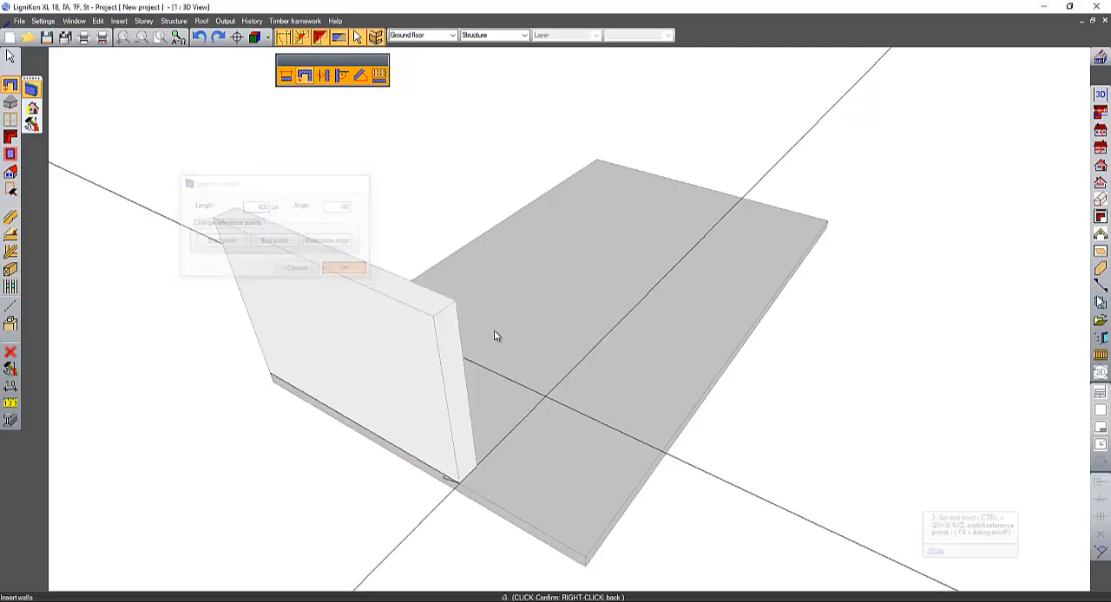
left_click(660, 451)
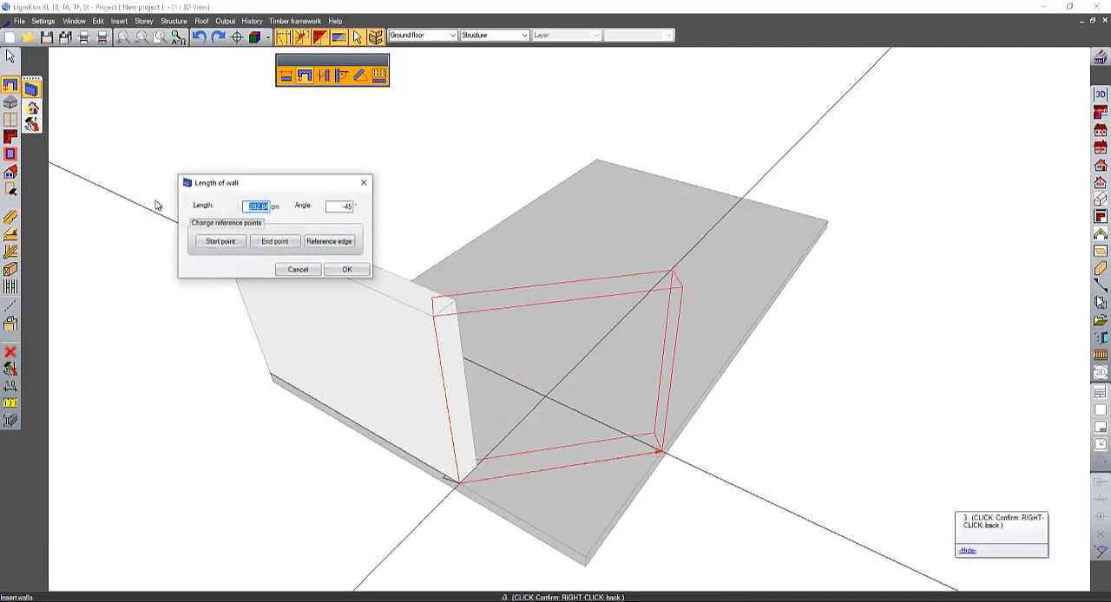
left_click(355, 271)
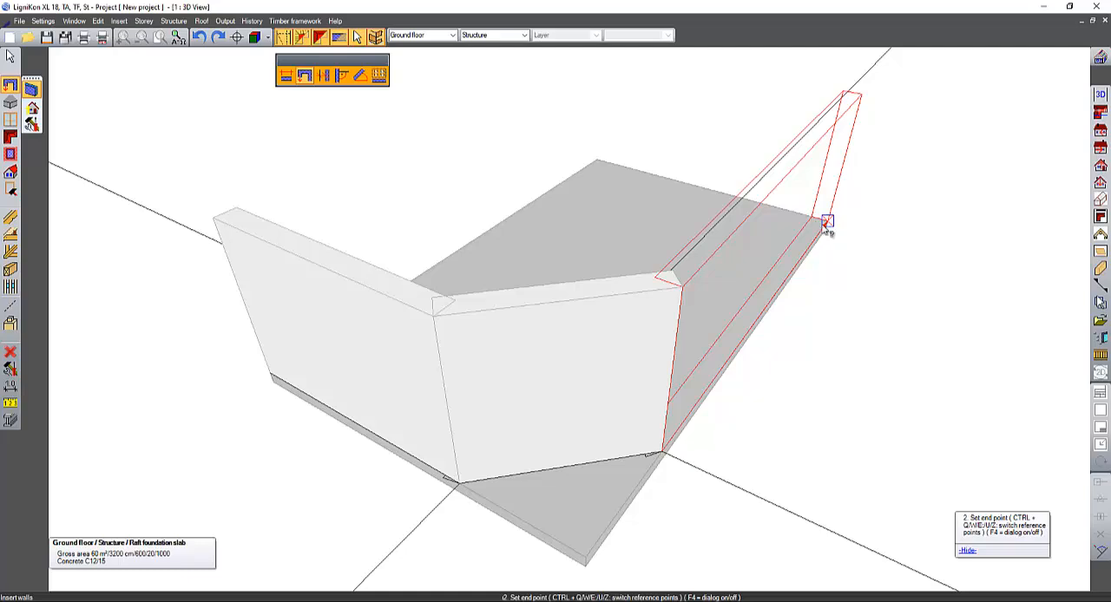
- Insert an 800 cm wall along the slab's long edge to its far corner, trying an angle of 10° before setting it to 0
left_click(826, 223)
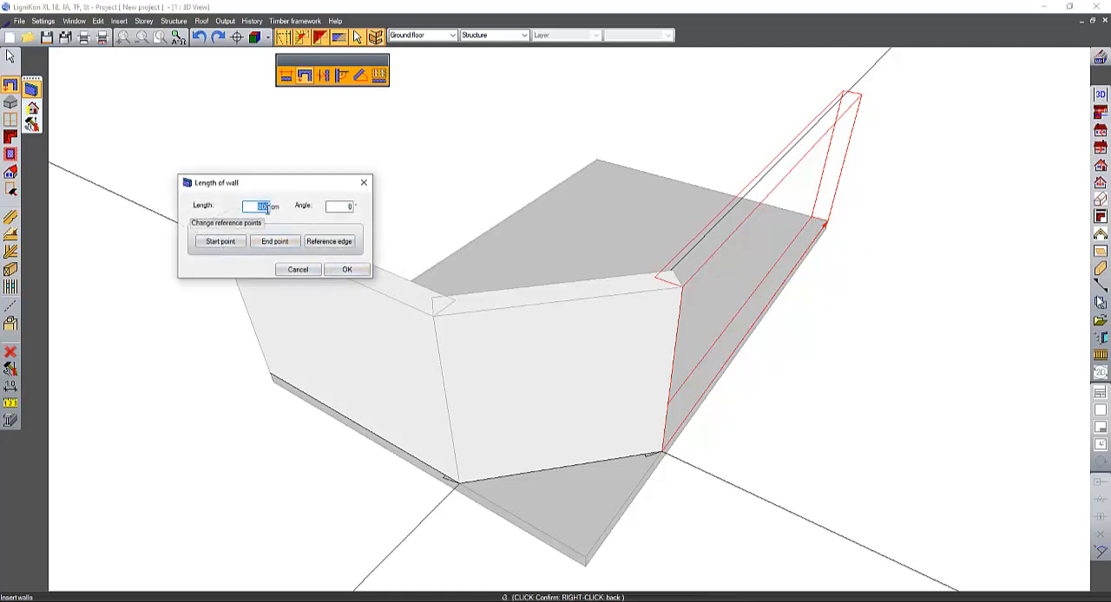
double_click(347, 206)
key("Tab")
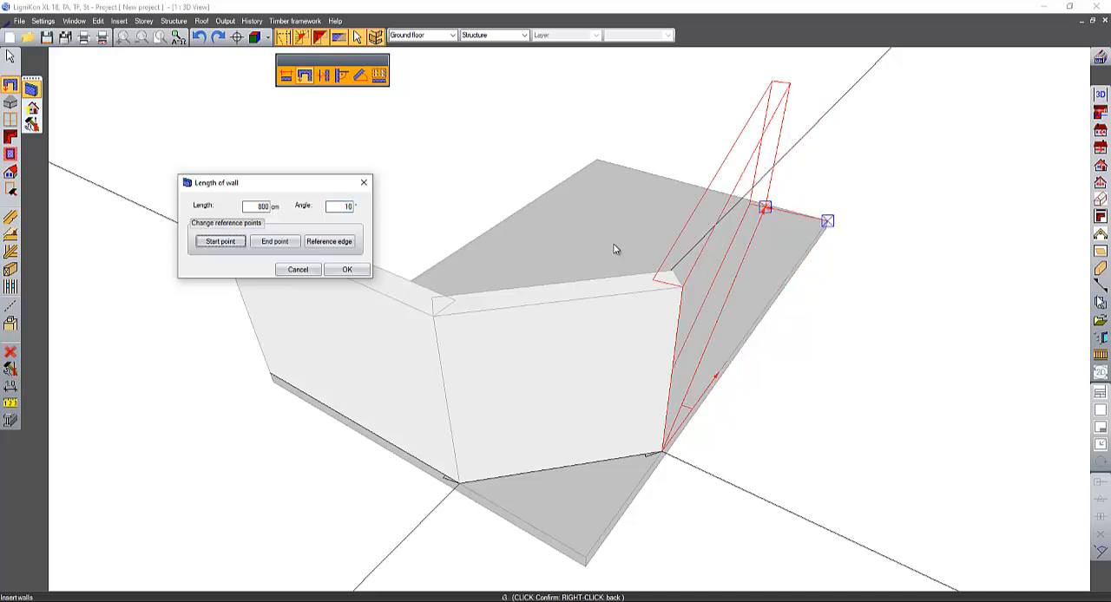
double_click(344, 206)
type("0")
key("Tab")
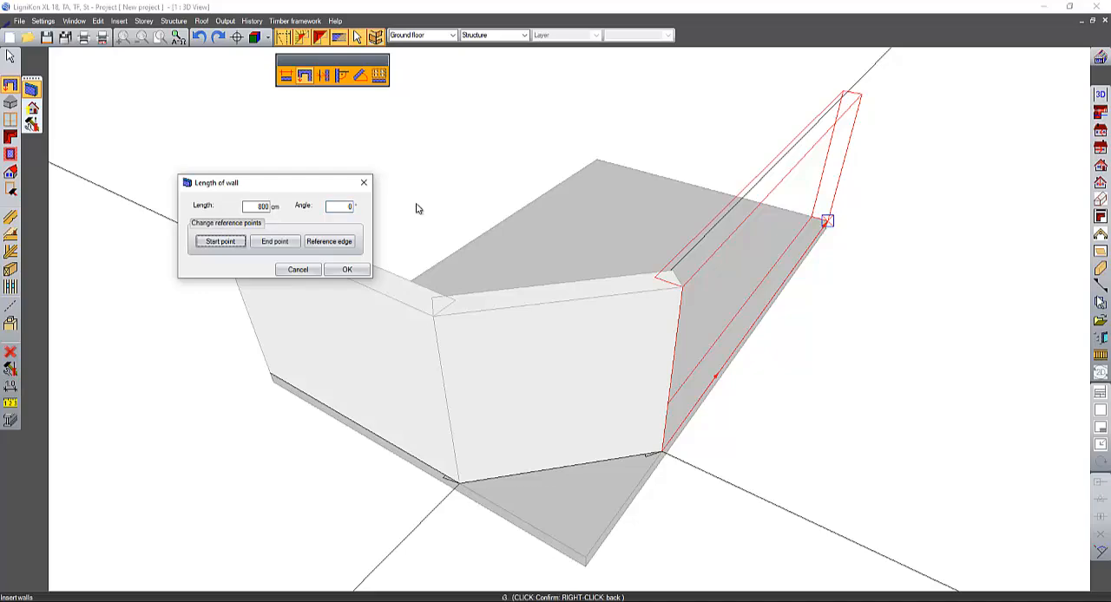
left_click(357, 270)
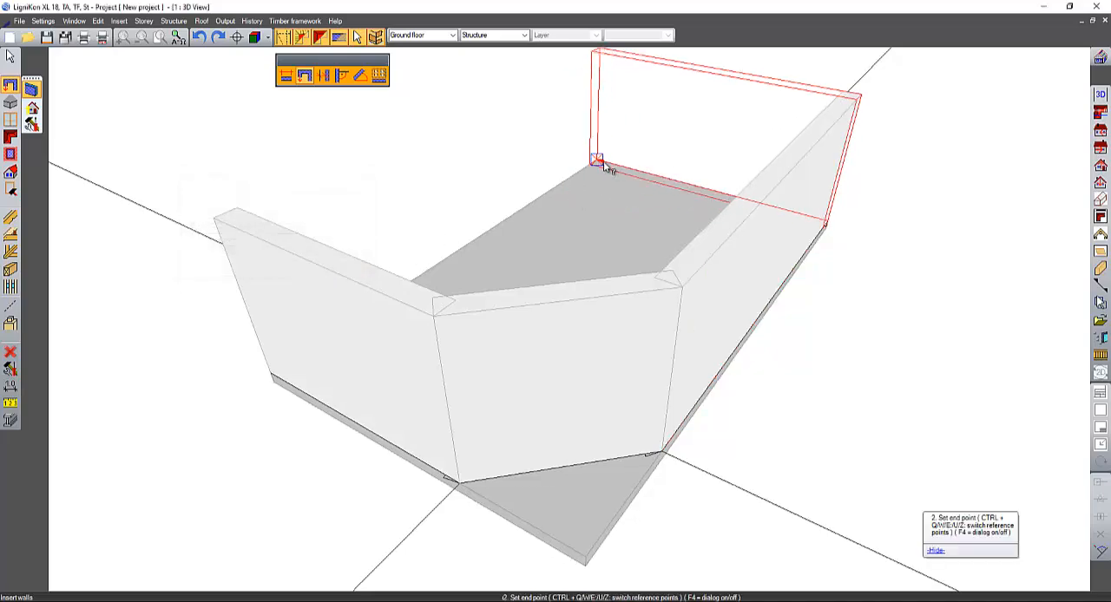
- Complete the wall outline with a wall along the far short edge and a 1000 cm wall back to the starting corner
left_click(598, 166)
left_click(369, 270)
middle_click_drag(390, 301, 702, 221)
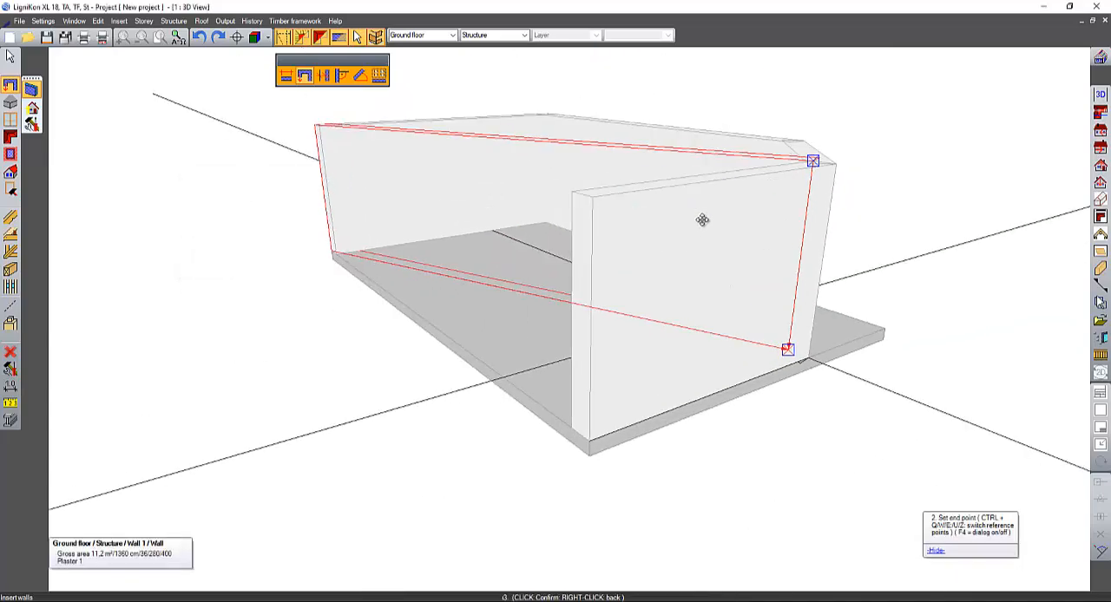
left_click(636, 454)
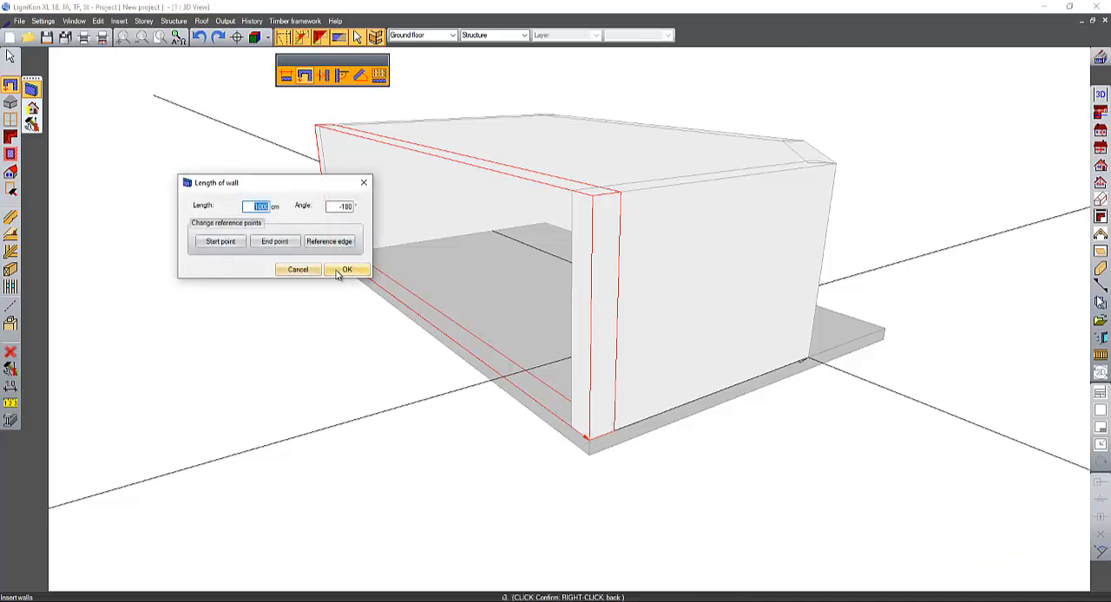
left_click(343, 272)
key("Escape")
- Hide the guide lines crossing the slab in the 3D view
middle_click_drag(476, 248, 68, 337)
scroll(175, 309, "down", 3)
middle_click_drag(291, 303, 255, 300)
left_click(283, 39)
scroll(461, 231, "up", 2)
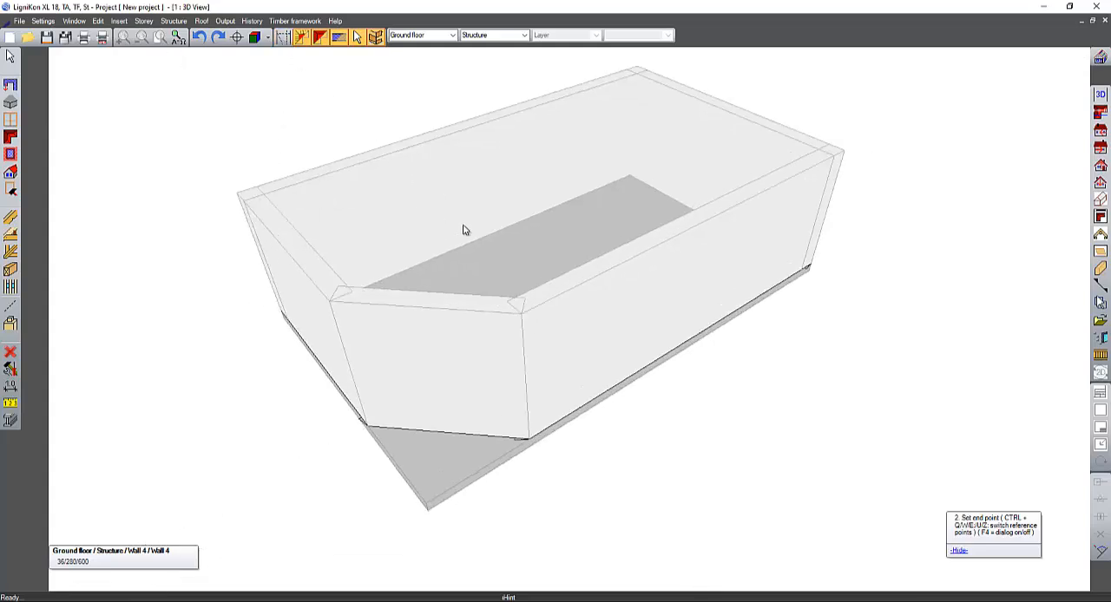
- Insert dual opposite pitches (gable roof) between the top outer edges of the two long walls
left_click(11, 138)
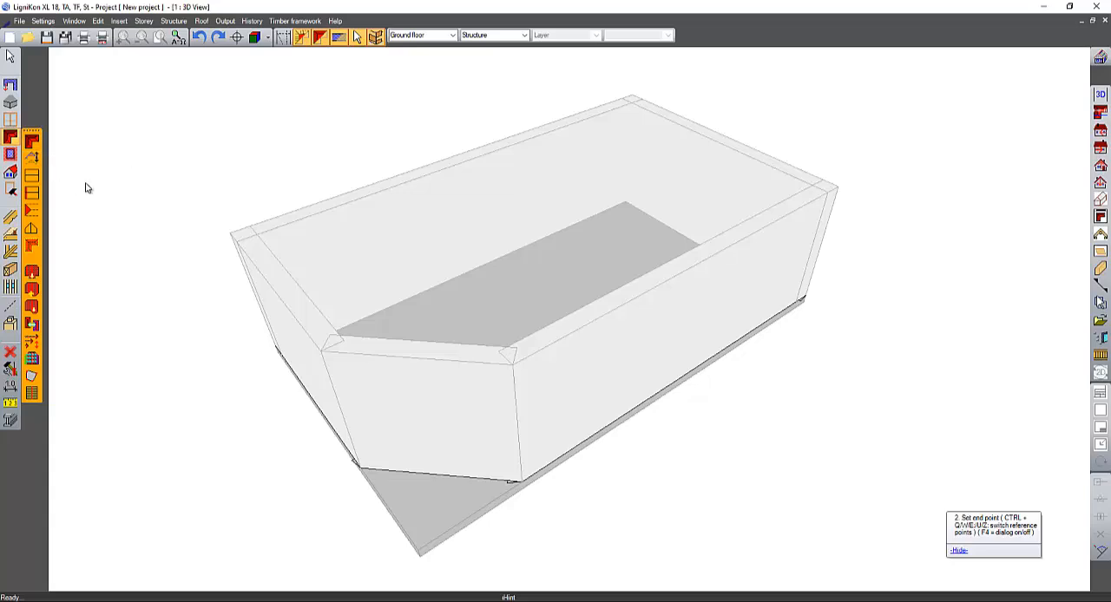
left_click(33, 177)
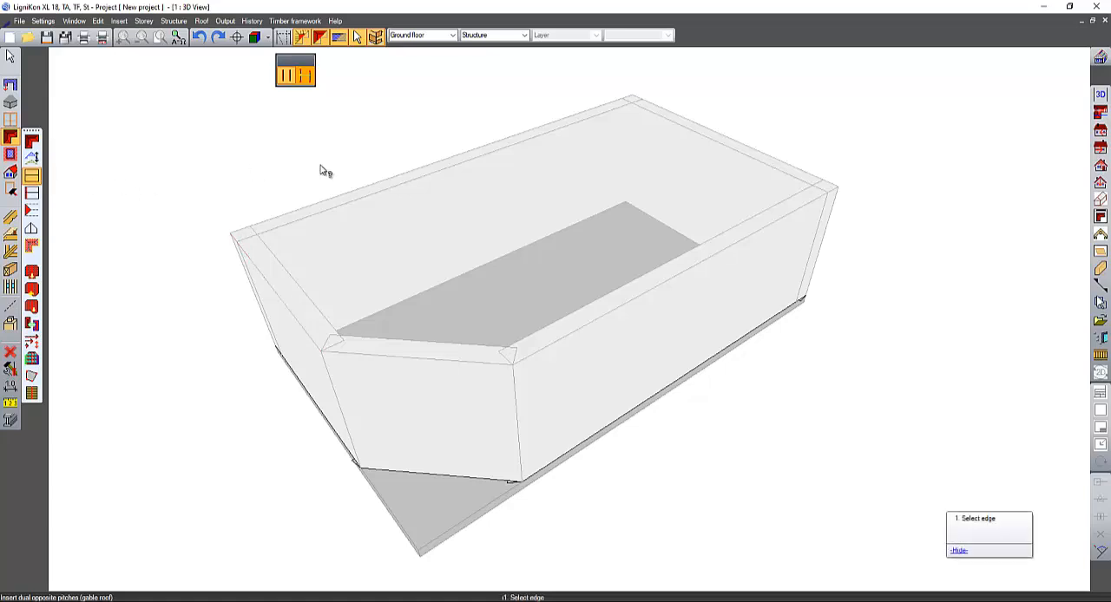
left_click(356, 195)
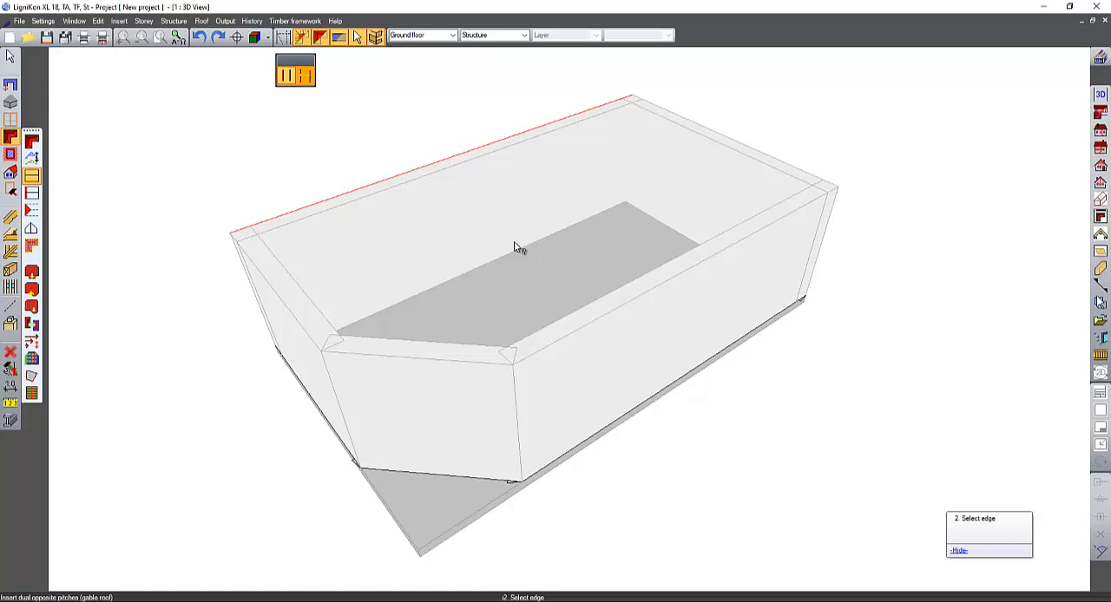
left_click(616, 313)
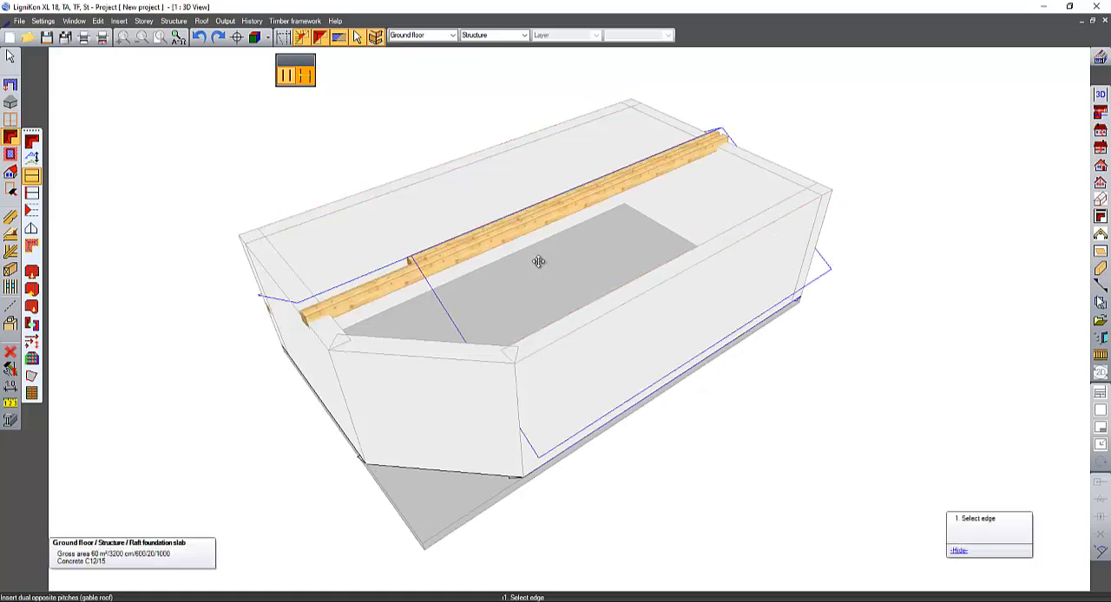
middle_click_drag(541, 261, 655, 213)
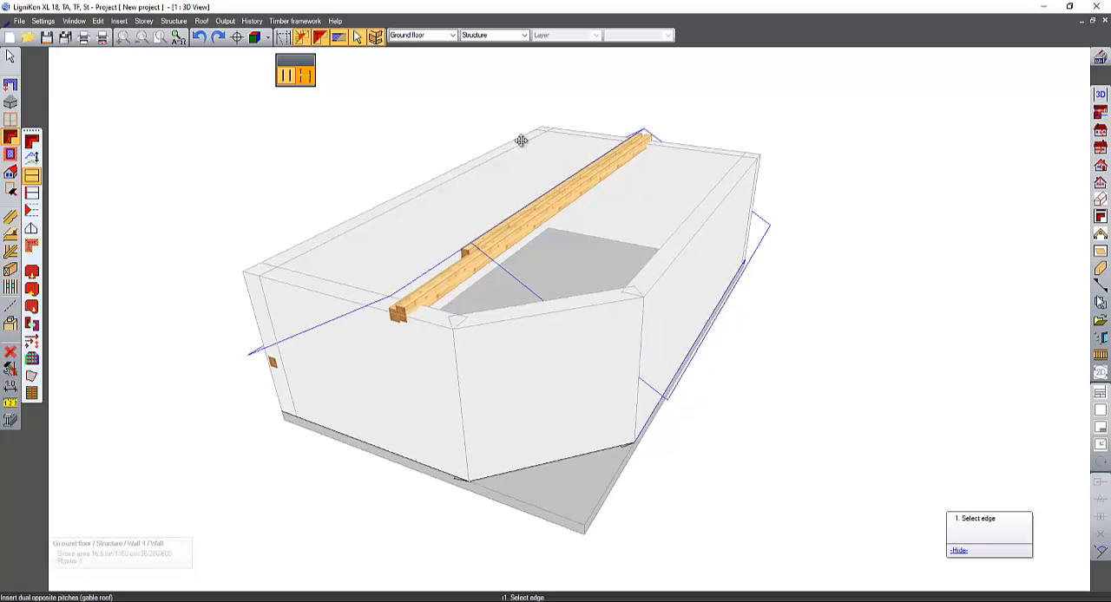
- Hide the roof timbers and insert a single pitch on the 400 cm wall's top edge, directed towards the building's interior
left_click(301, 38)
middle_click_drag(512, 158, 442, 211)
left_click(31, 210)
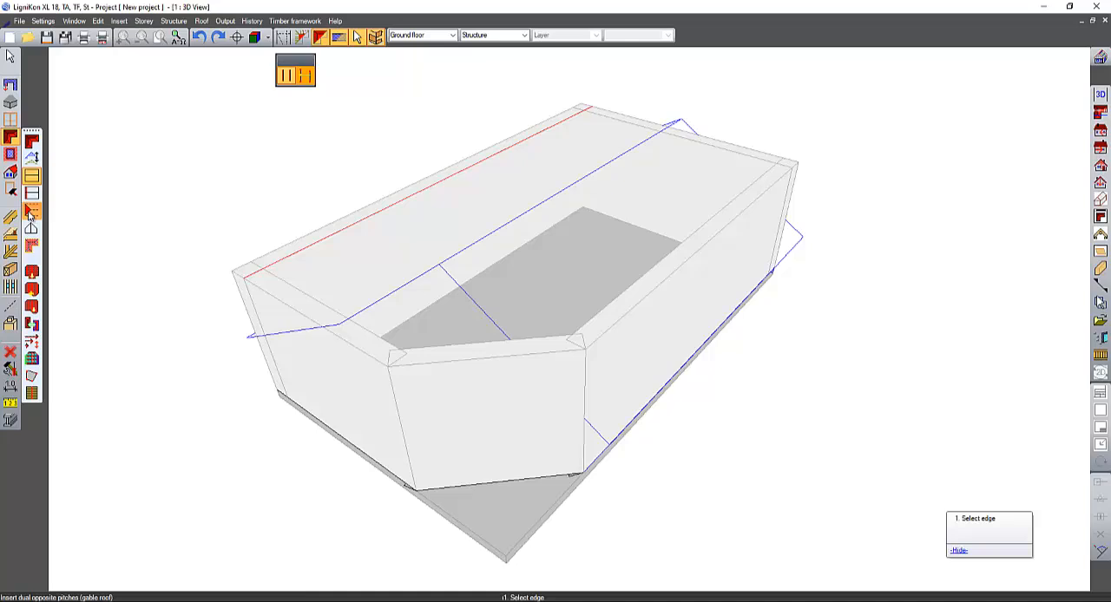
left_click(346, 341)
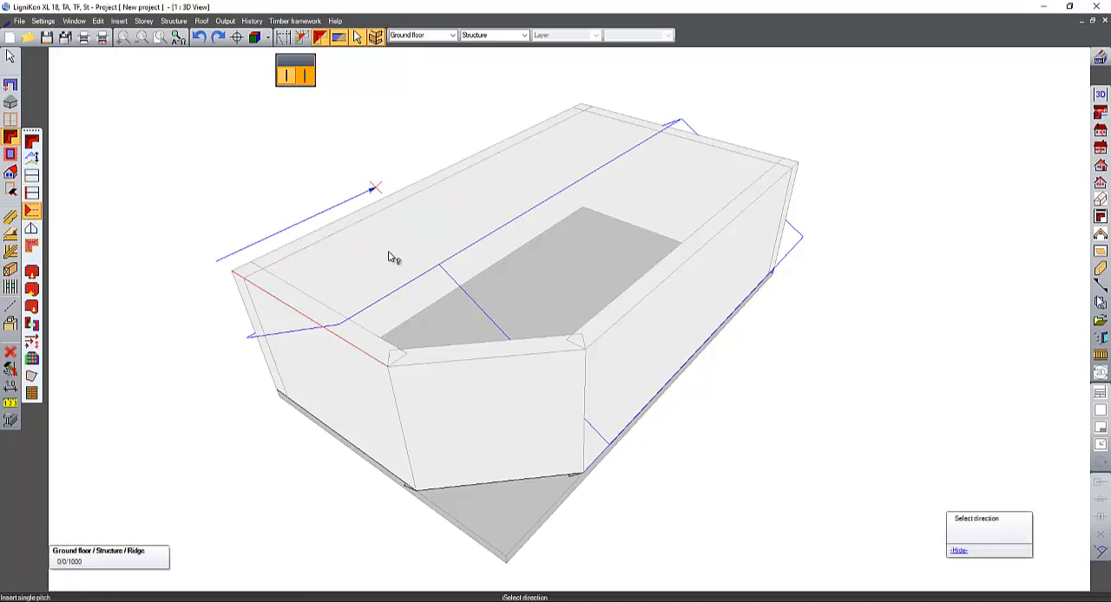
left_click(459, 206)
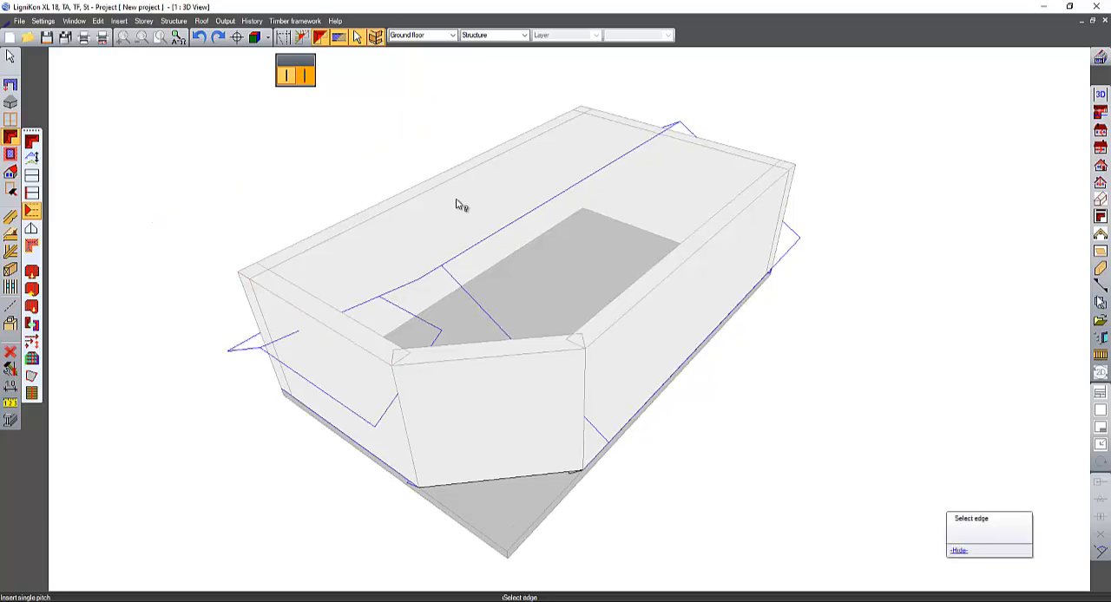
- Insert single pitches directed inward on the diagonal wall and the far short wall, and show the roof timbers again
left_click(501, 361)
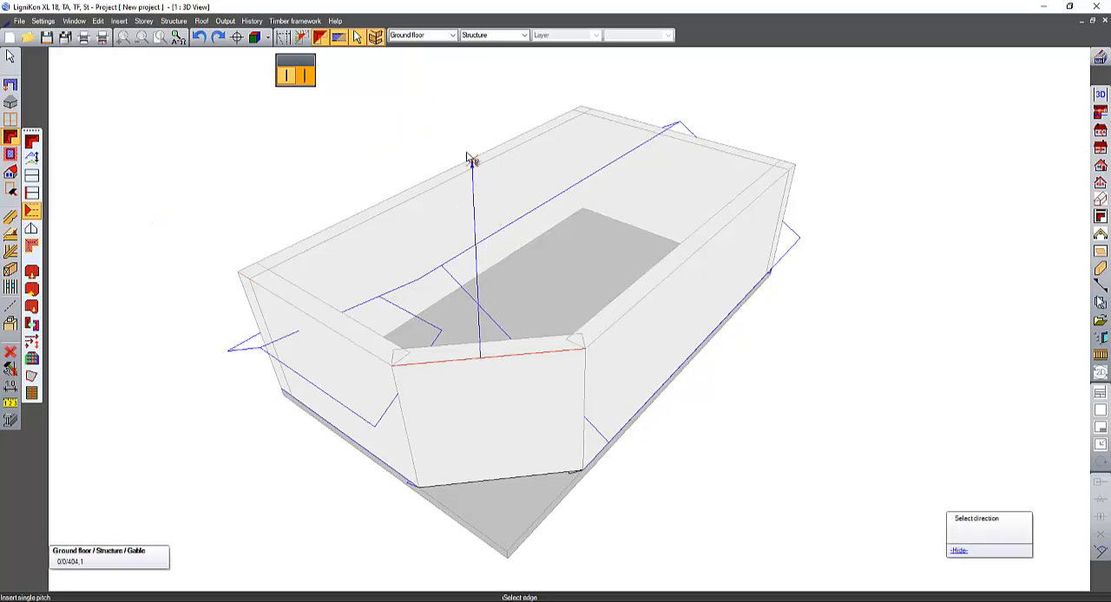
left_click(471, 159)
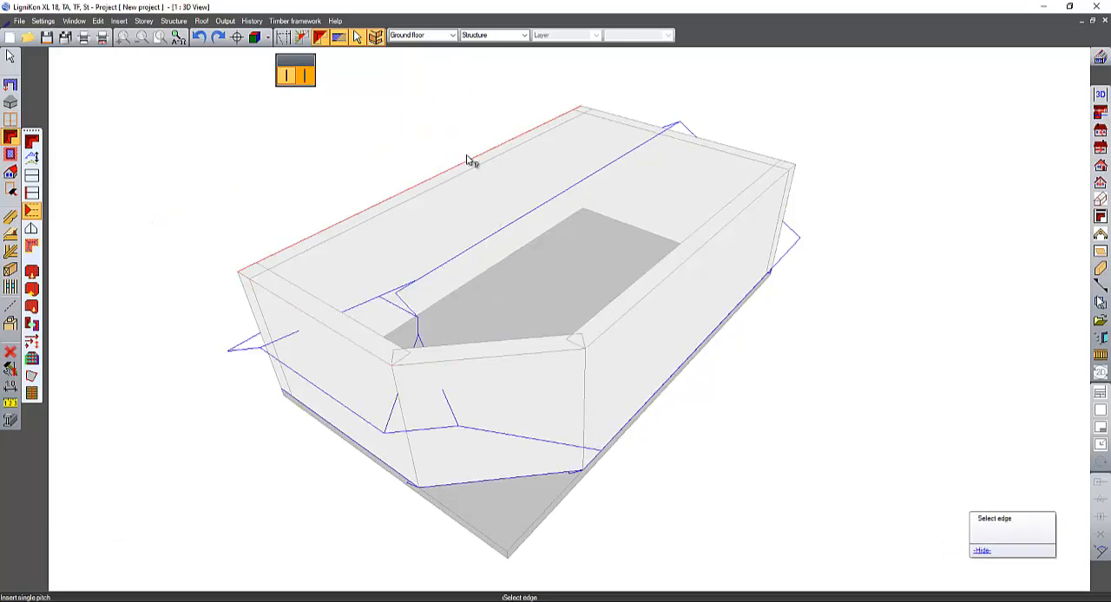
left_click(754, 160)
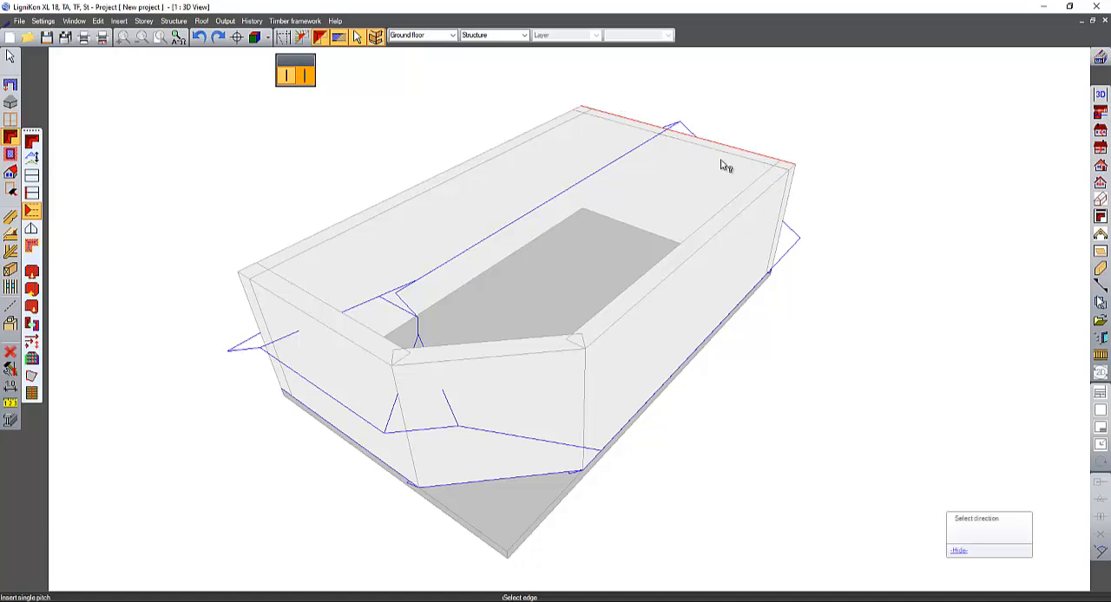
left_click(584, 244)
middle_click_drag(583, 244, 575, 195)
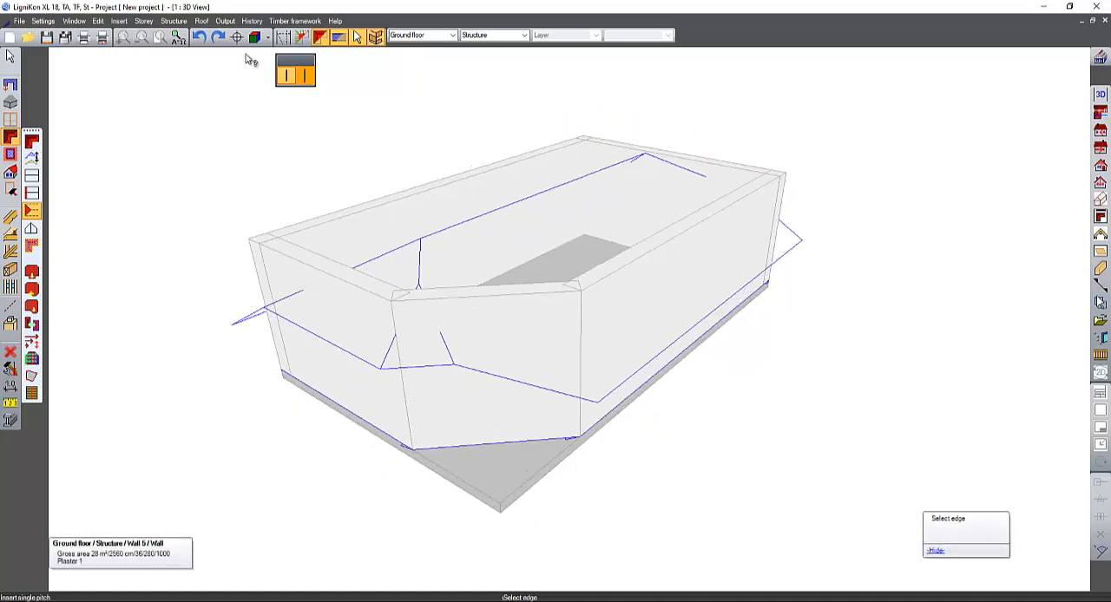
left_click(306, 37)
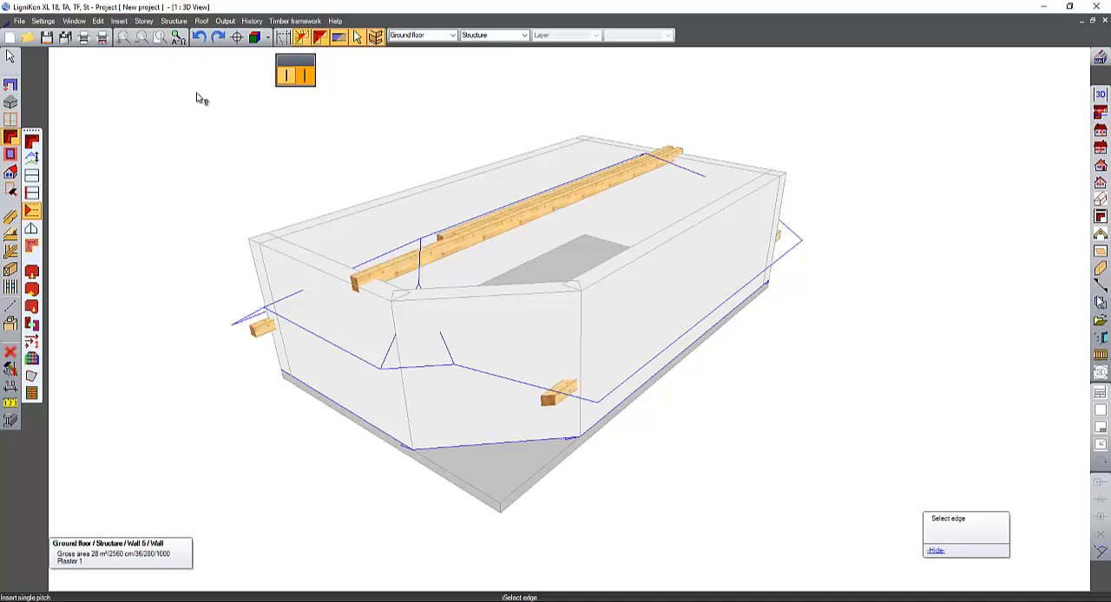
- Edit the gable roof profile, setting the left side's overhang to 60 and eaves height to 200, and transfer the values to the right side
left_click(31, 157)
left_click(474, 250)
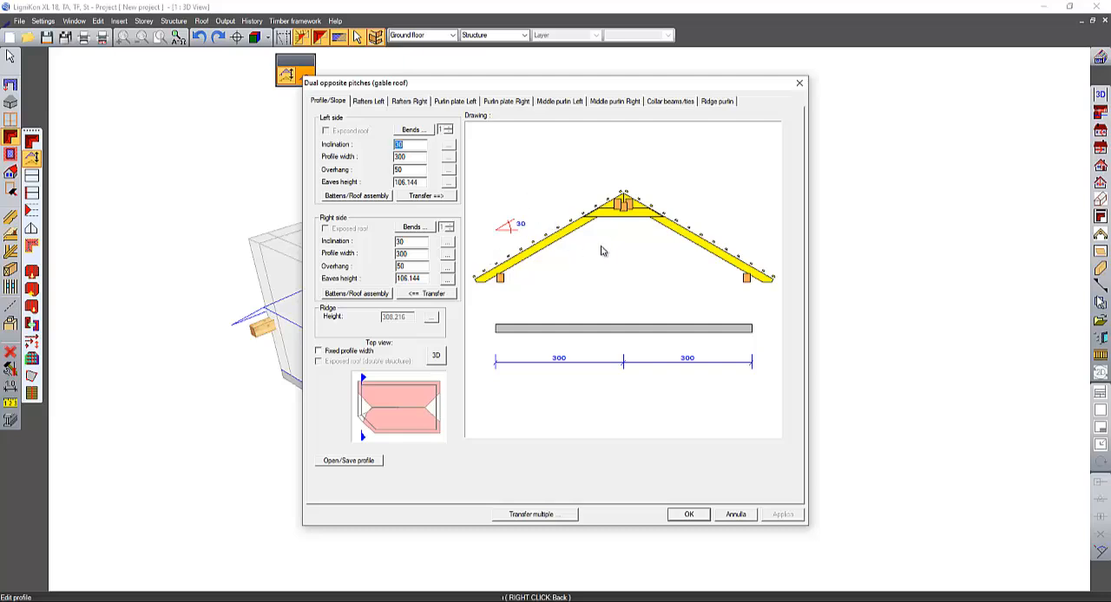
left_click(412, 145)
key("Tab")
key("Tab")
type("60")
key("Tab")
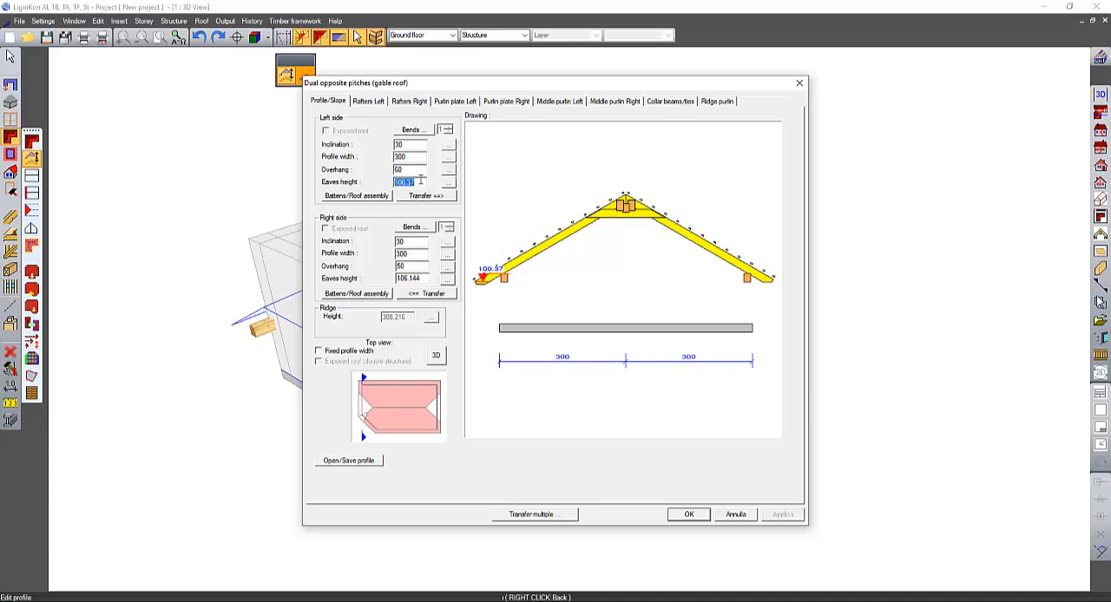
type("22")
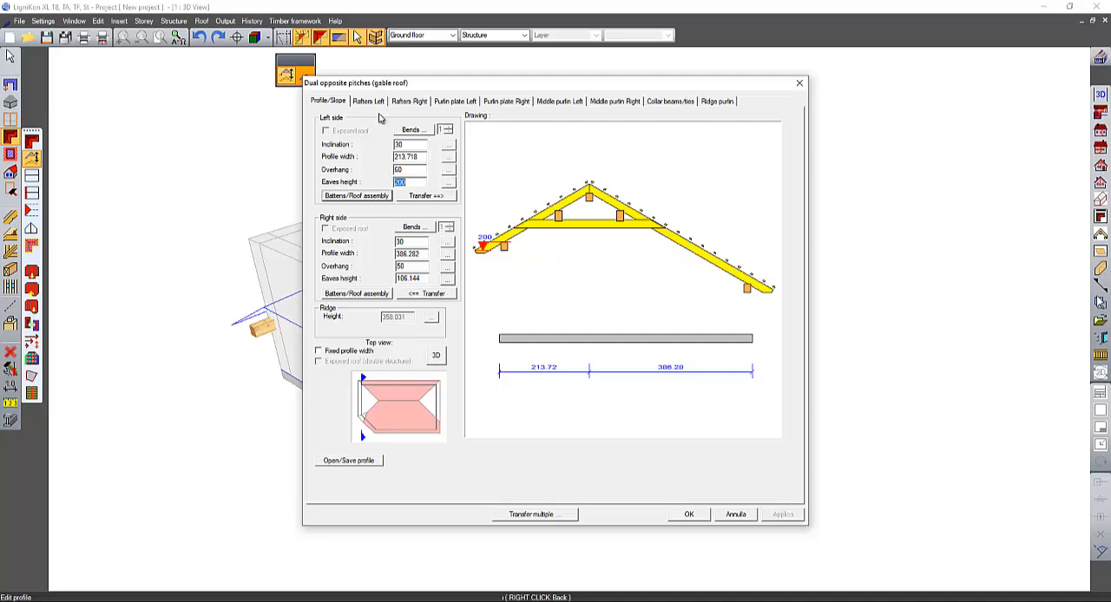
left_click(441, 196)
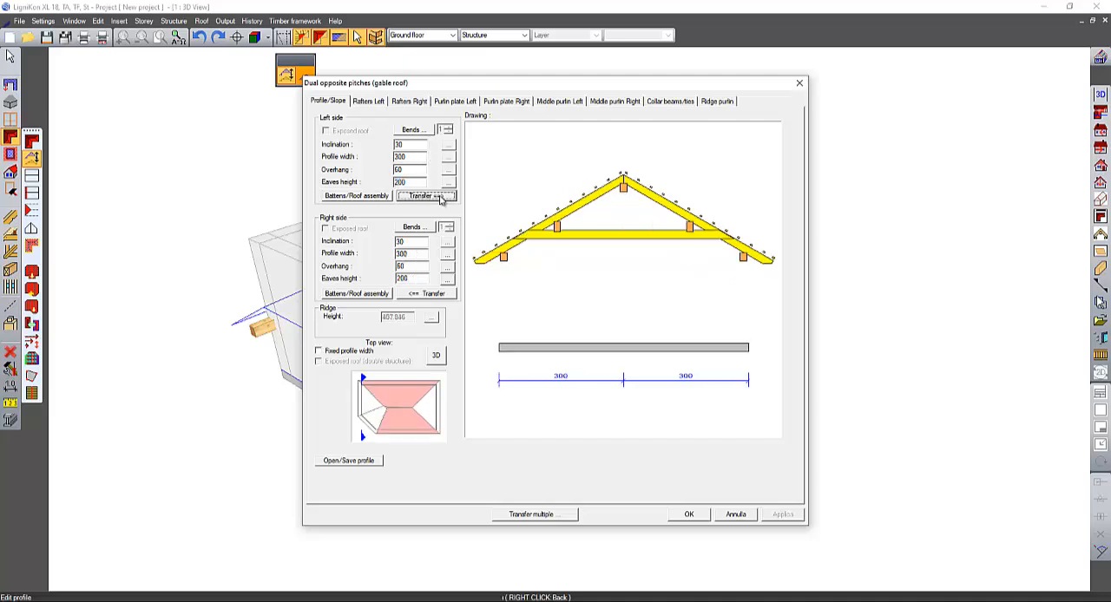
- Set the left purlin plate's thickness to 22 in the gable roof profile
left_click(379, 103)
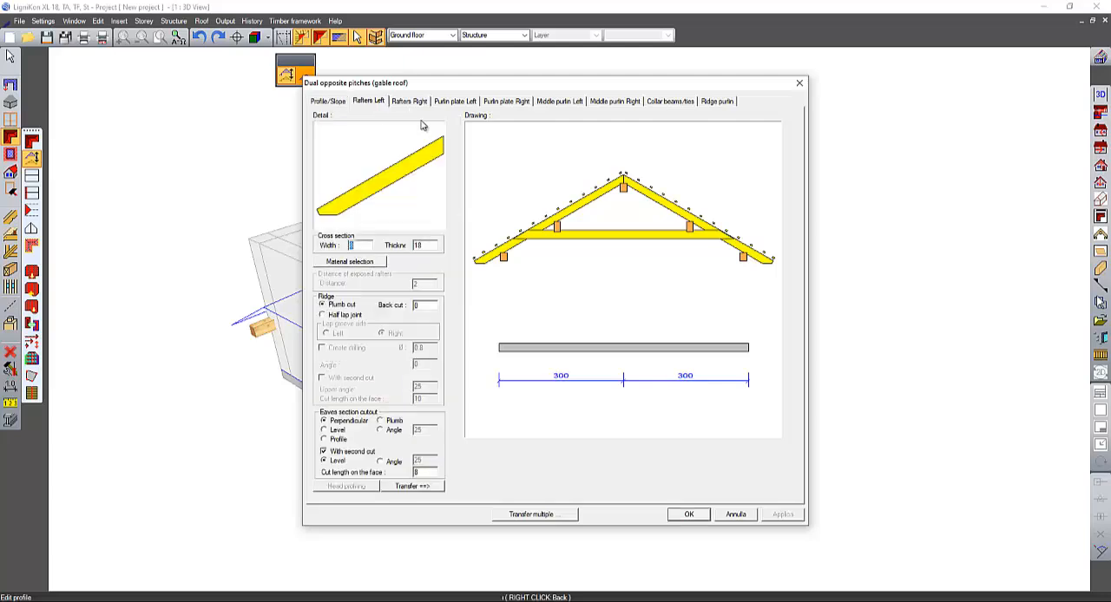
left_click(449, 103)
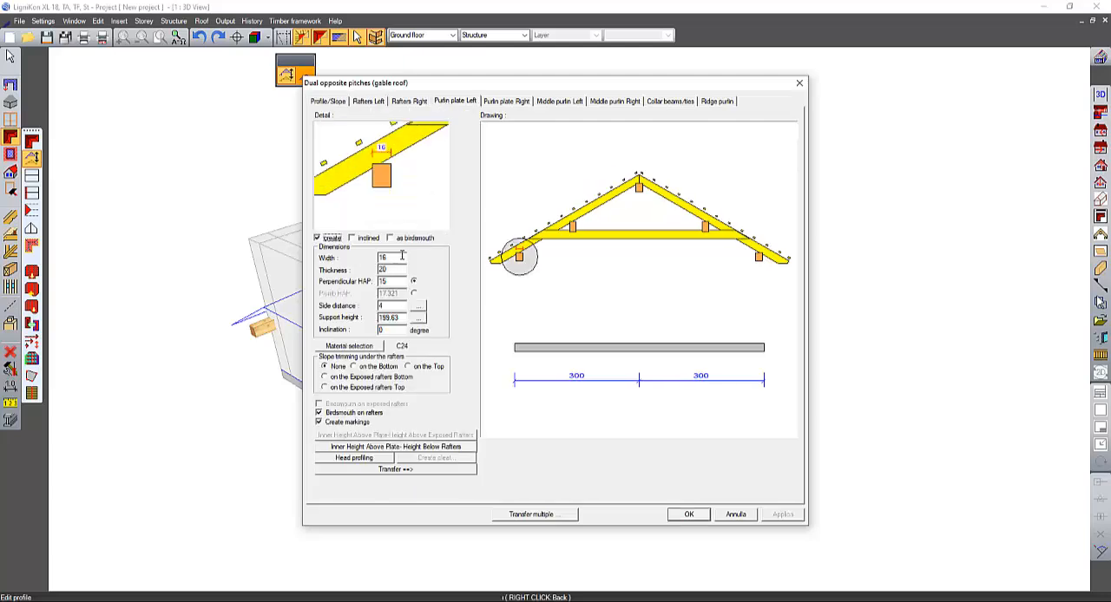
left_click_drag(390, 270, 289, 274)
type("22")
left_click(392, 306)
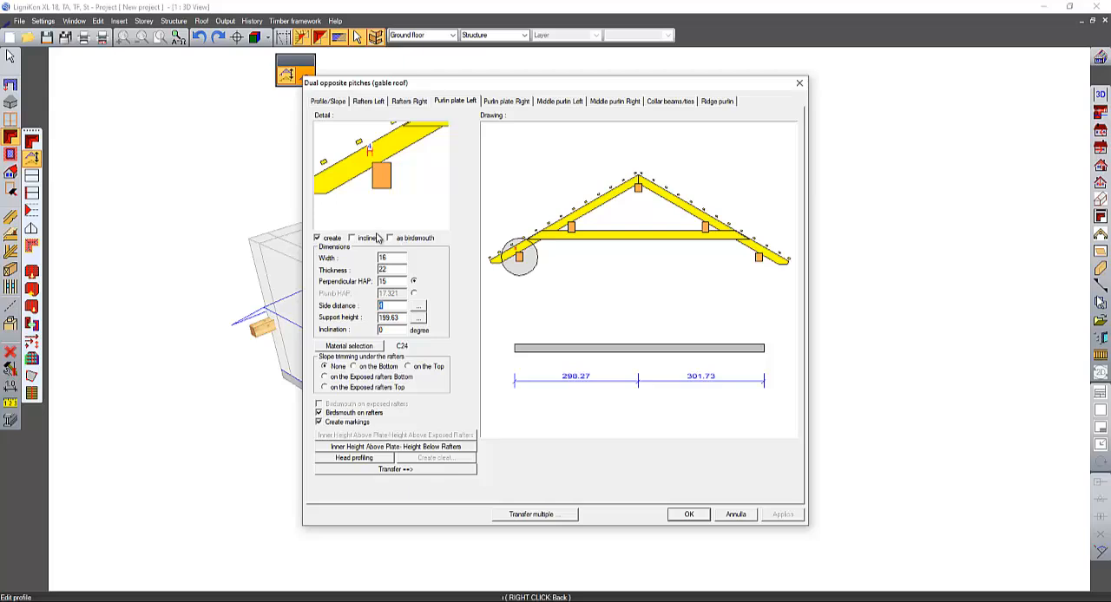
- Set the left purlin plate's side distance to 4 and support height to 250, and transfer the values to the right plate
type("4")
key("Tab")
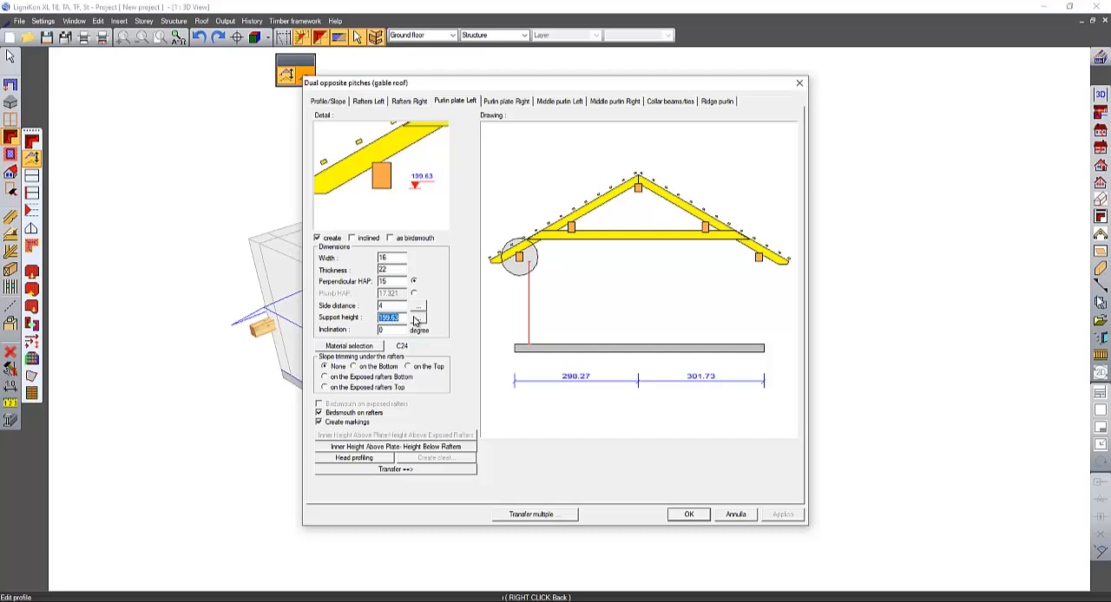
type("200")
key("Return")
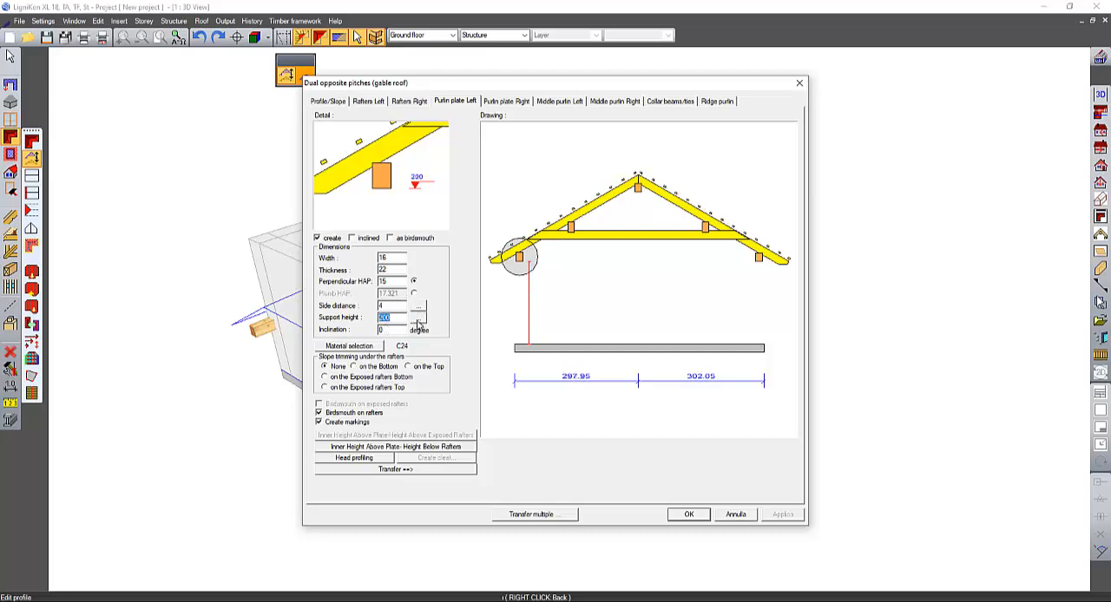
type("250")
key("Return")
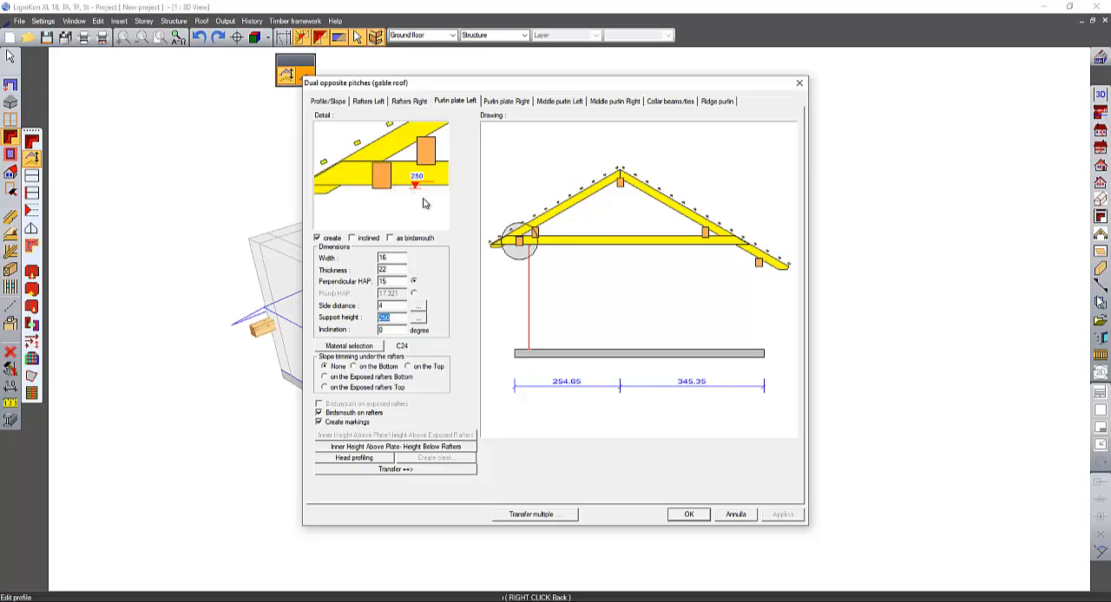
left_click(426, 472)
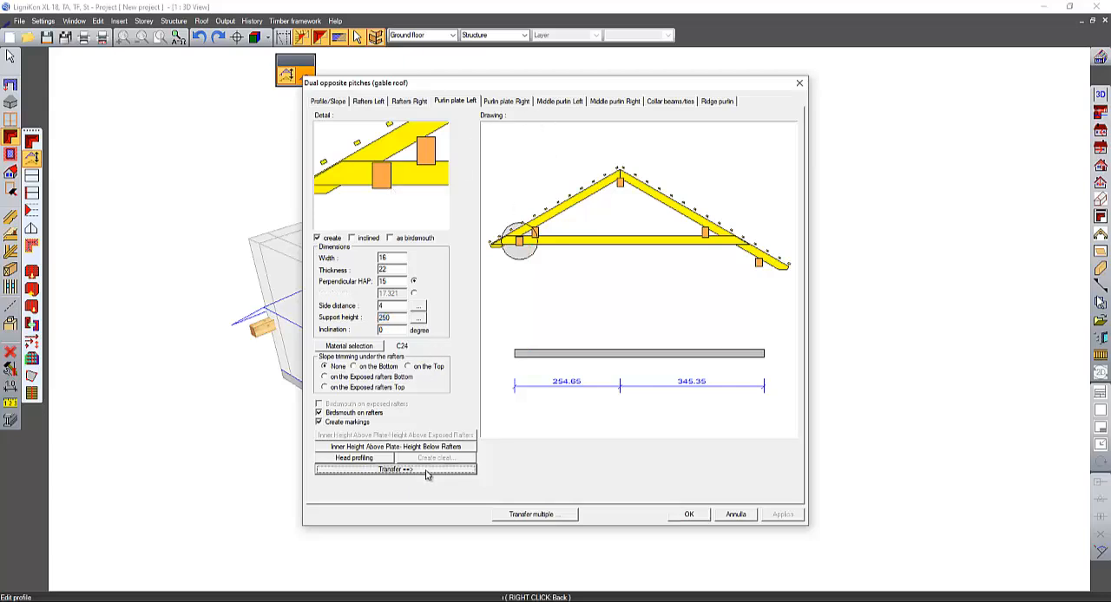
- Disable the middle purlins on both sides and the collar beams/ties in the gable roof profile
left_click(558, 103)
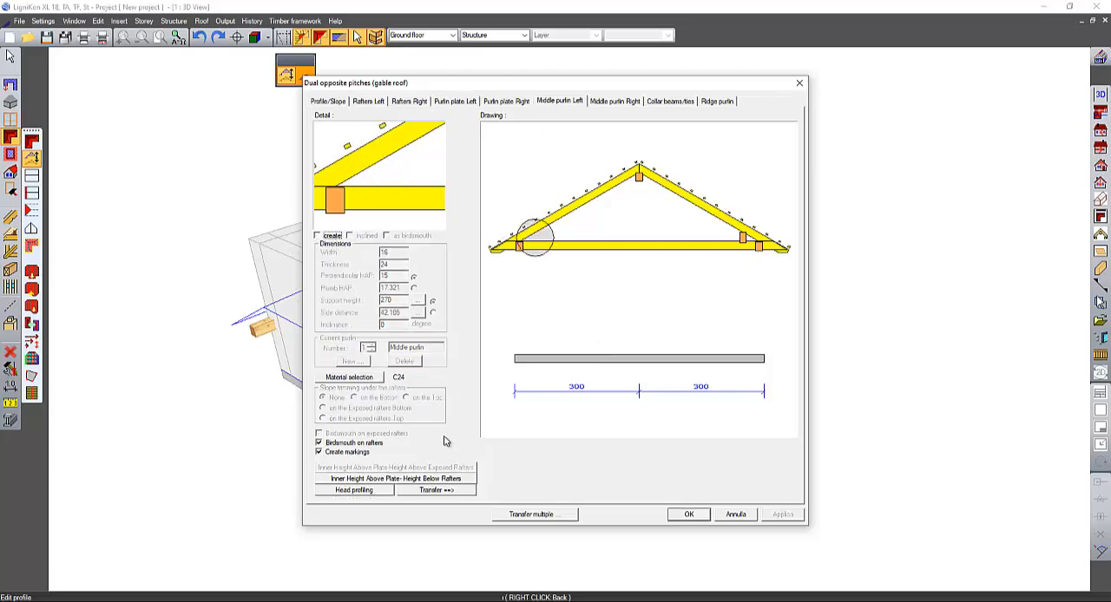
left_click(444, 492)
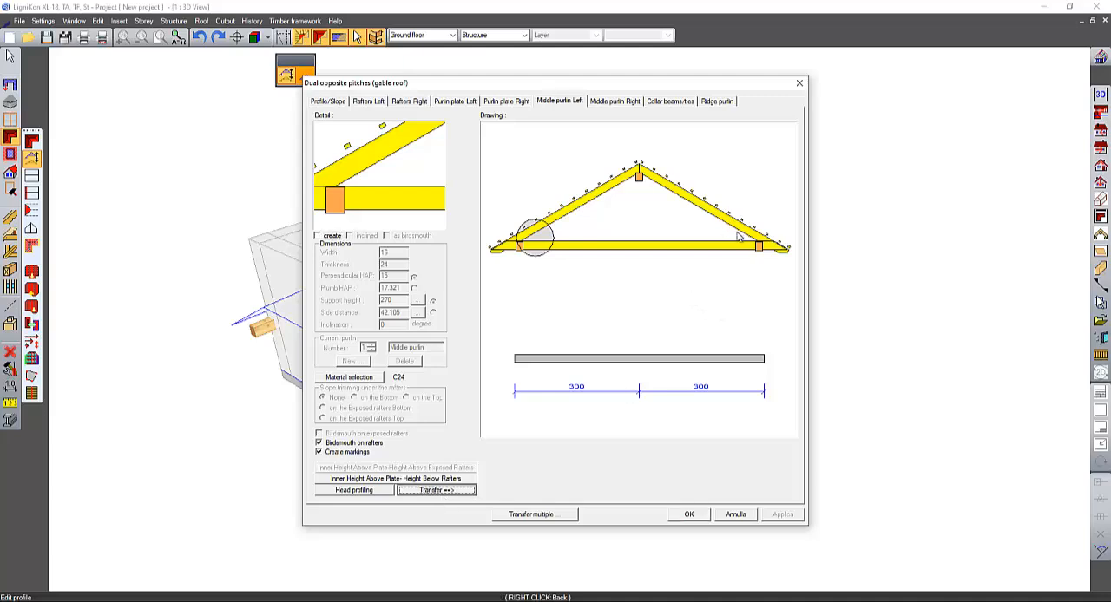
left_click(685, 103)
left_click(317, 237)
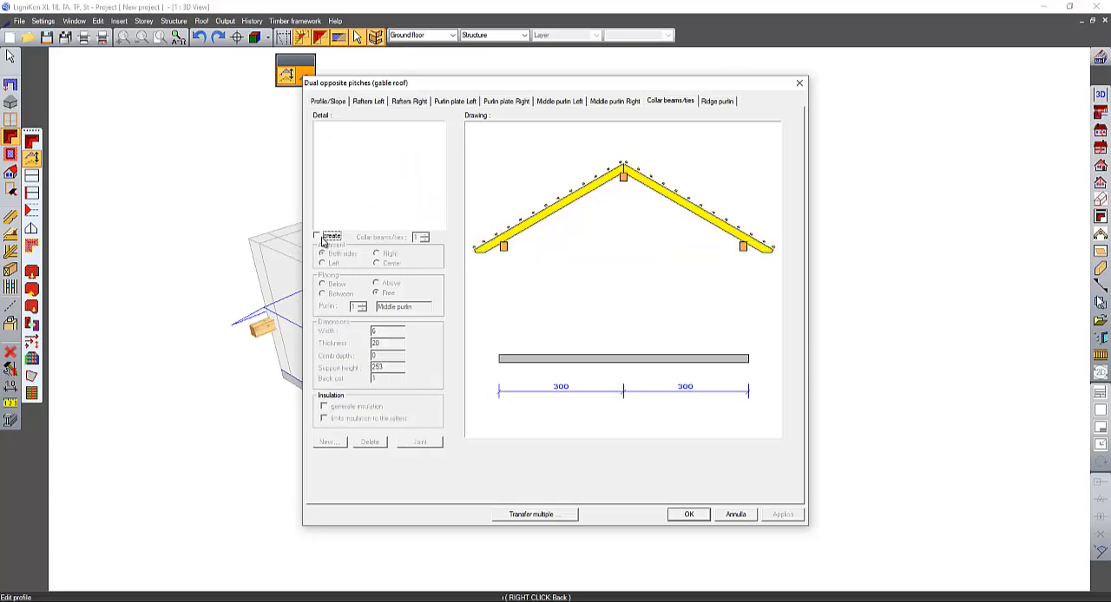
- Set the ridge purlin's thickness in the gable roof profile
left_click(717, 102)
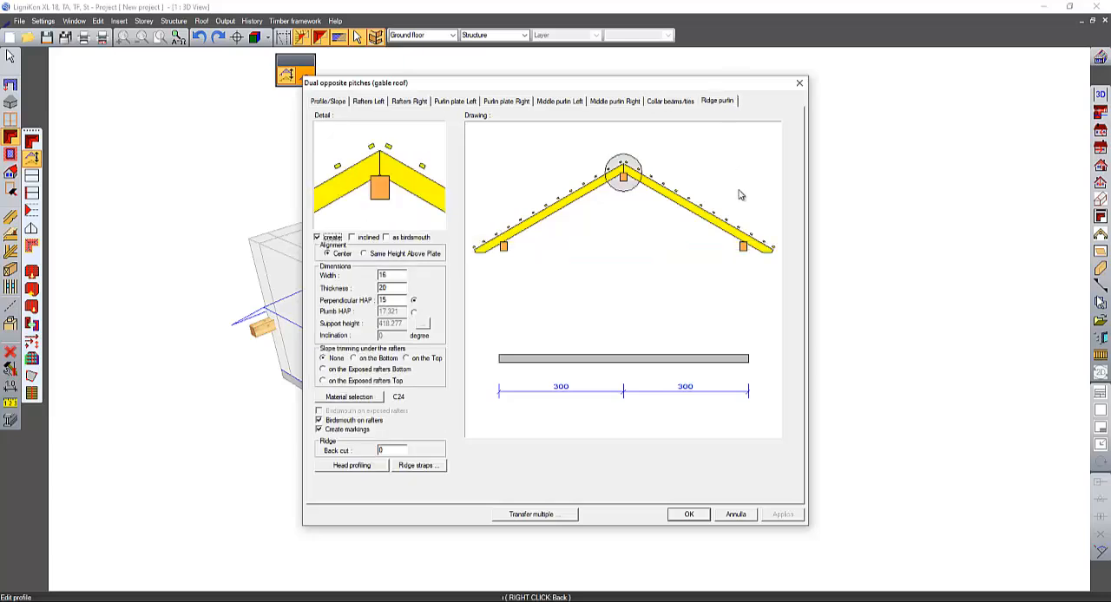
double_click(398, 287)
key("Return")
- Transfer the profile settings to the three hipped single pitches and apply the edited gable roof profile
left_click(559, 515)
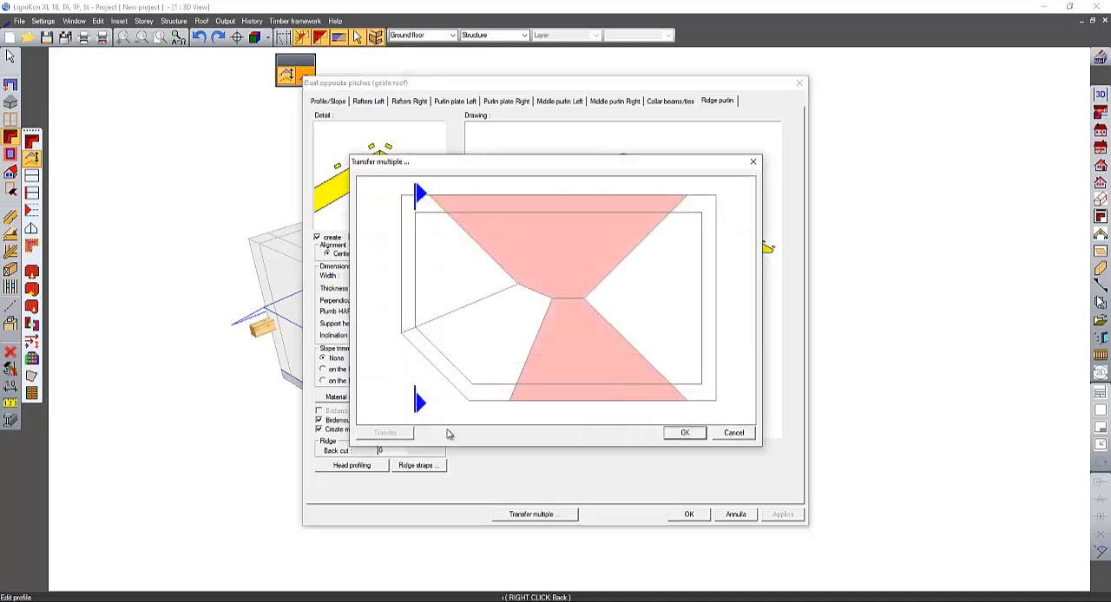
left_click(482, 291)
left_click(491, 320)
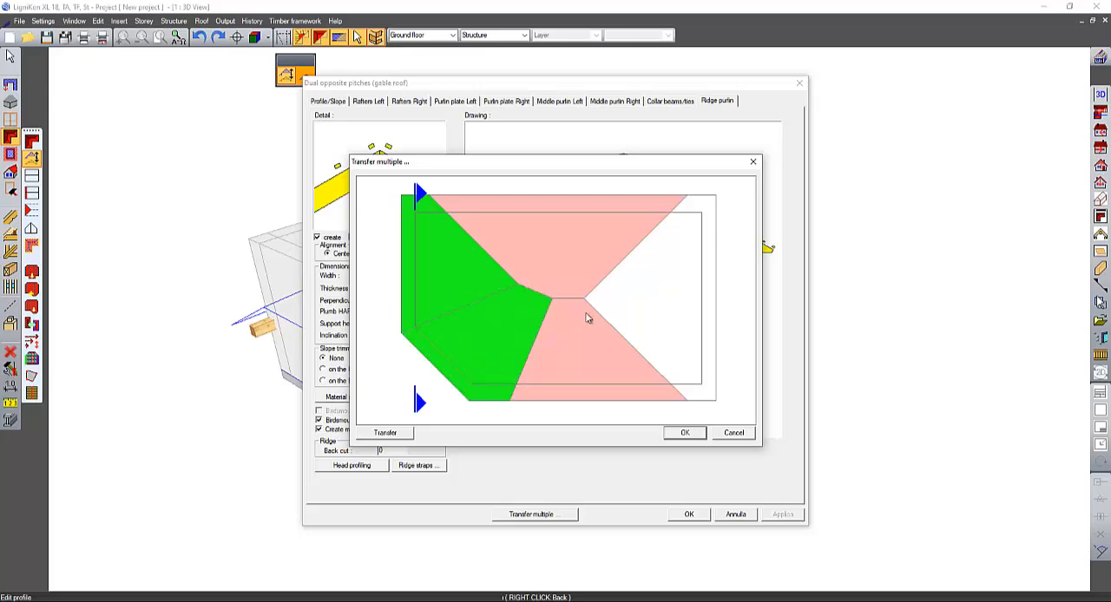
left_click(646, 305)
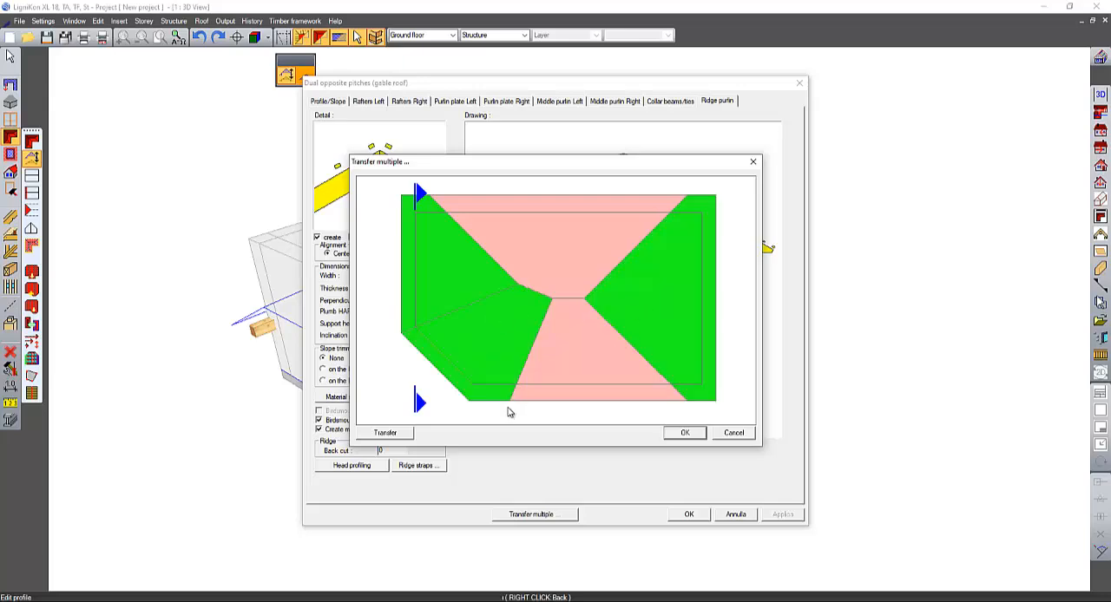
left_click(387, 433)
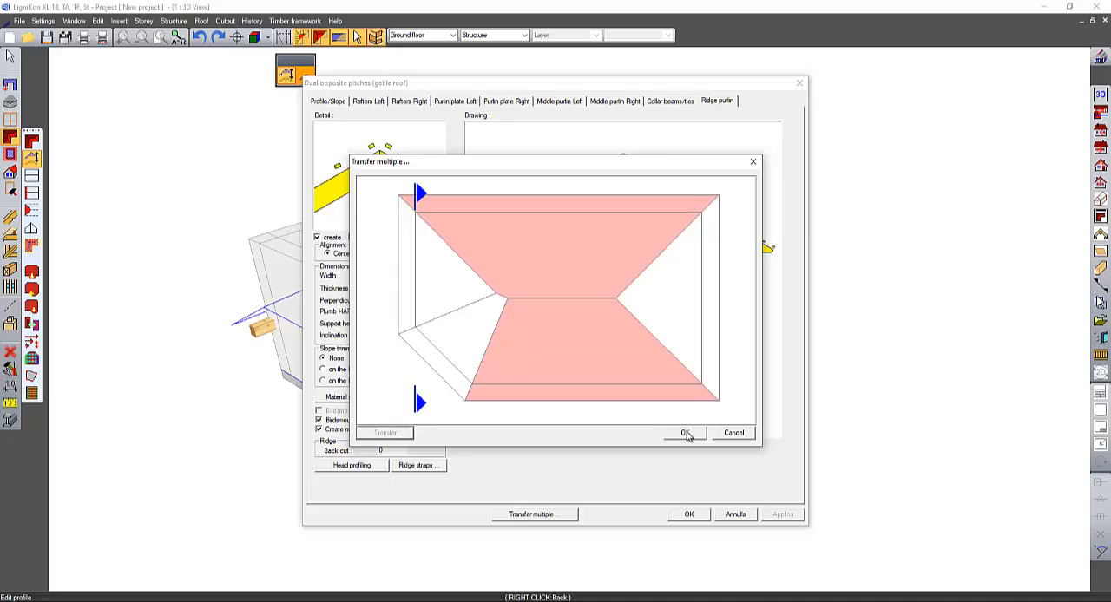
left_click(686, 433)
left_click(689, 514)
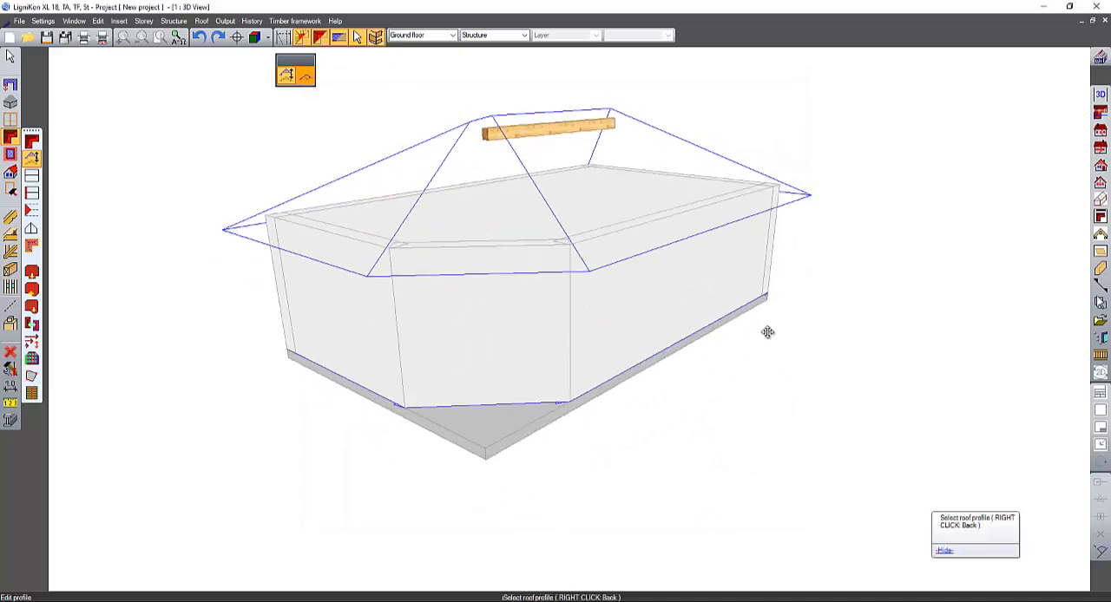
- Start rafters with variable interaxle spacing on the long pitch above the 1000 cm wall, hide the roof surfaces, and span the range between that wall's outer corners
middle_click_drag(768, 332, 778, 372)
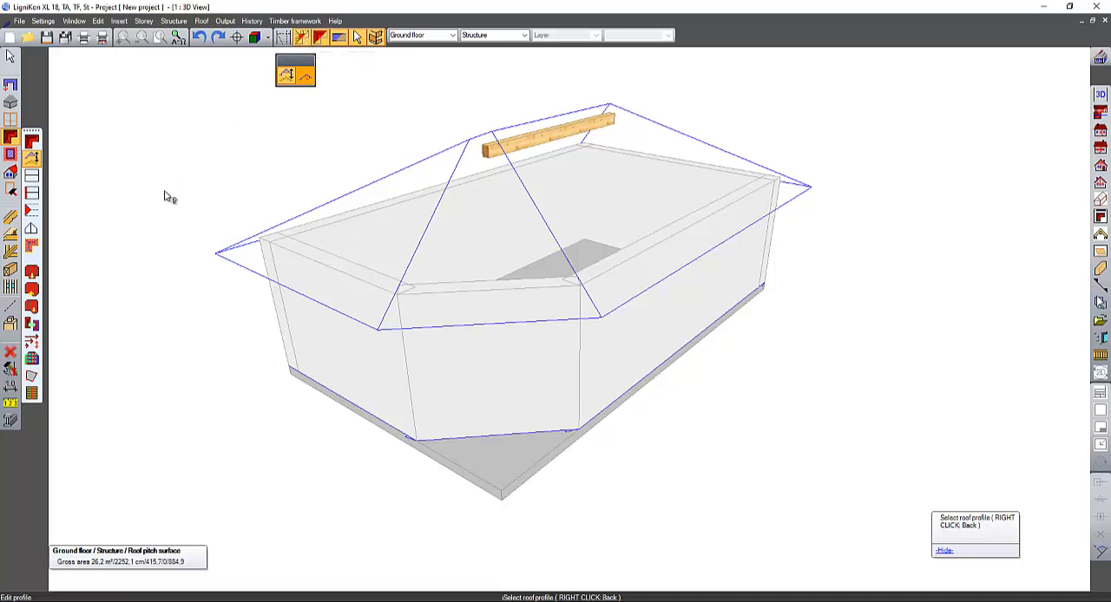
middle_click_drag(169, 197, 167, 313)
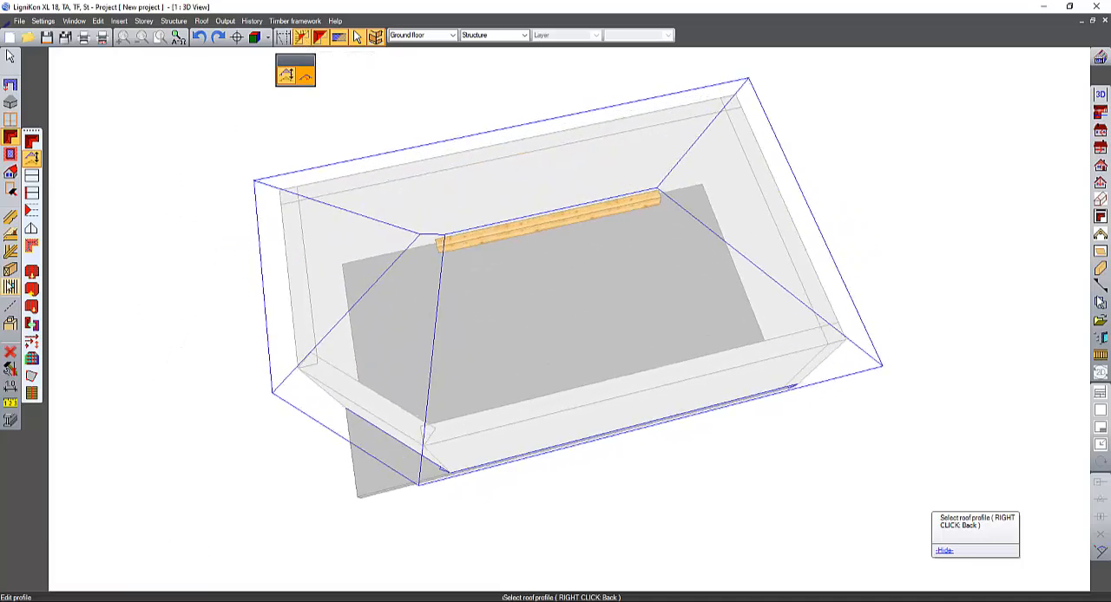
left_click(10, 217)
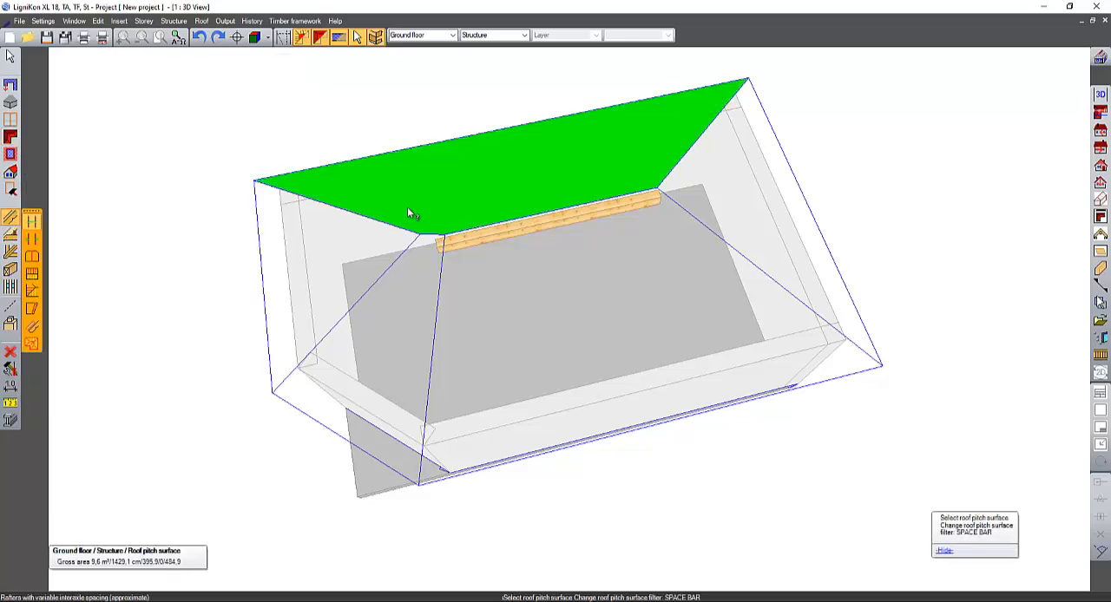
middle_click_drag(408, 206, 436, 225)
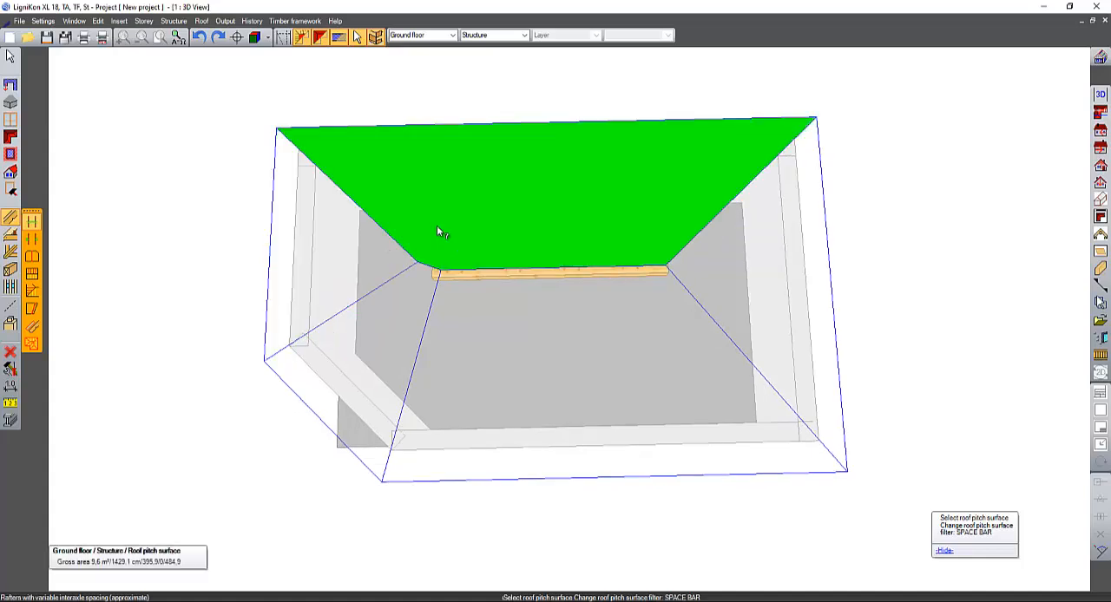
left_click(439, 231)
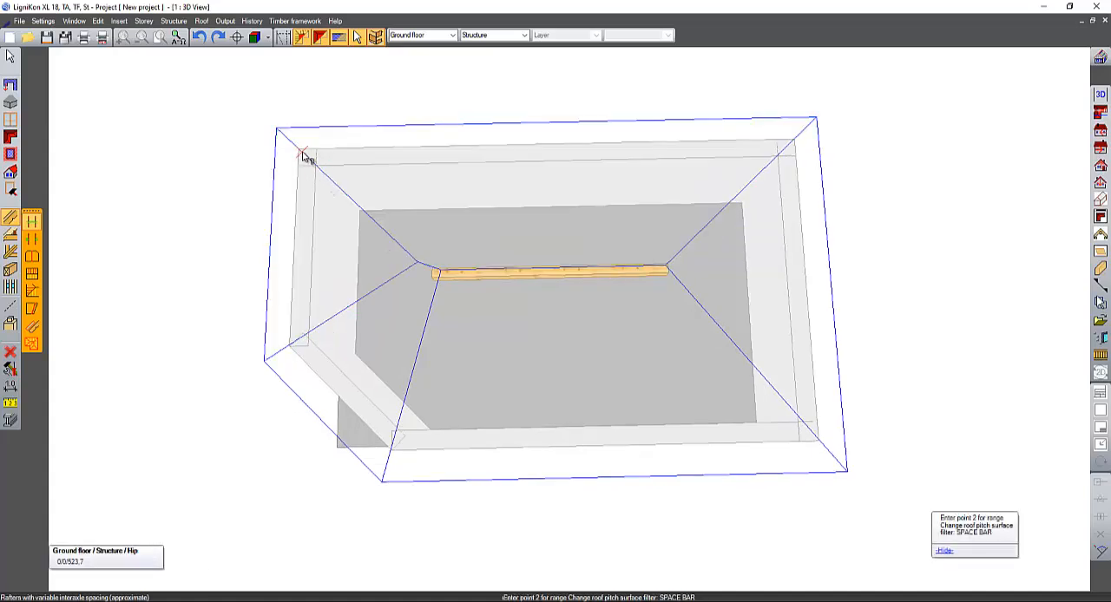
left_click(302, 155)
mouse_move(389, 163)
middle_mouse_down()
mouse_move(390, 189)
mouse_move(387, 179)
middle_mouse_up()
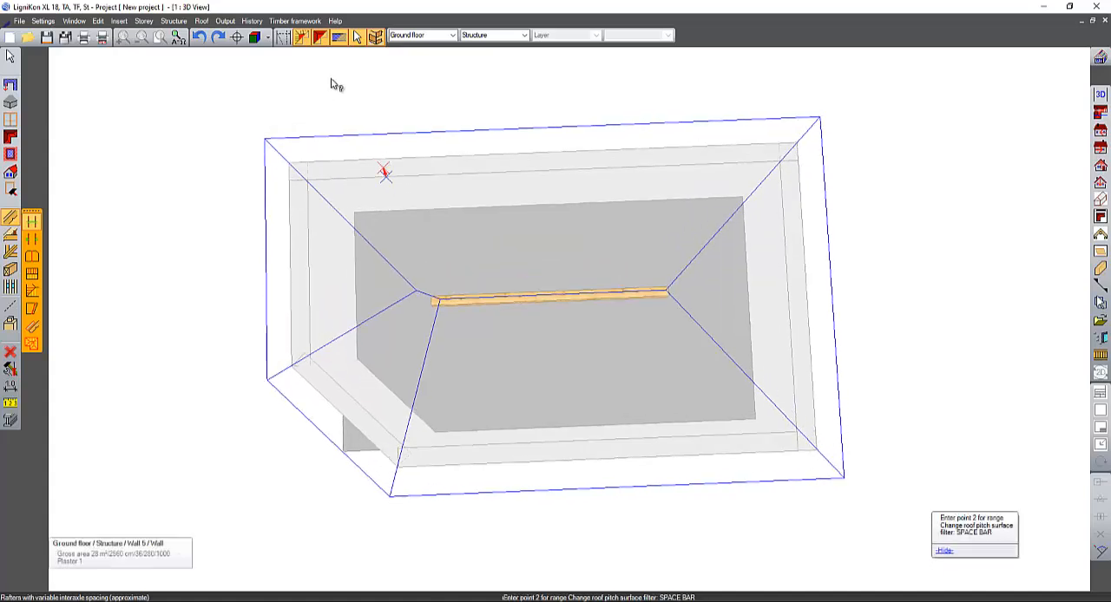
left_click(320, 37)
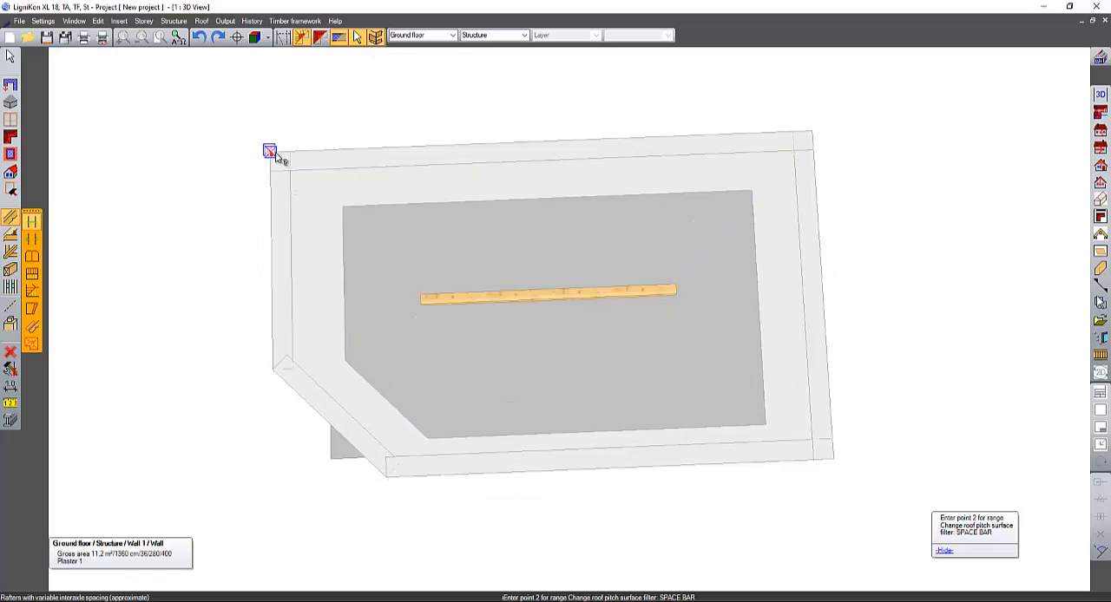
left_click(812, 130)
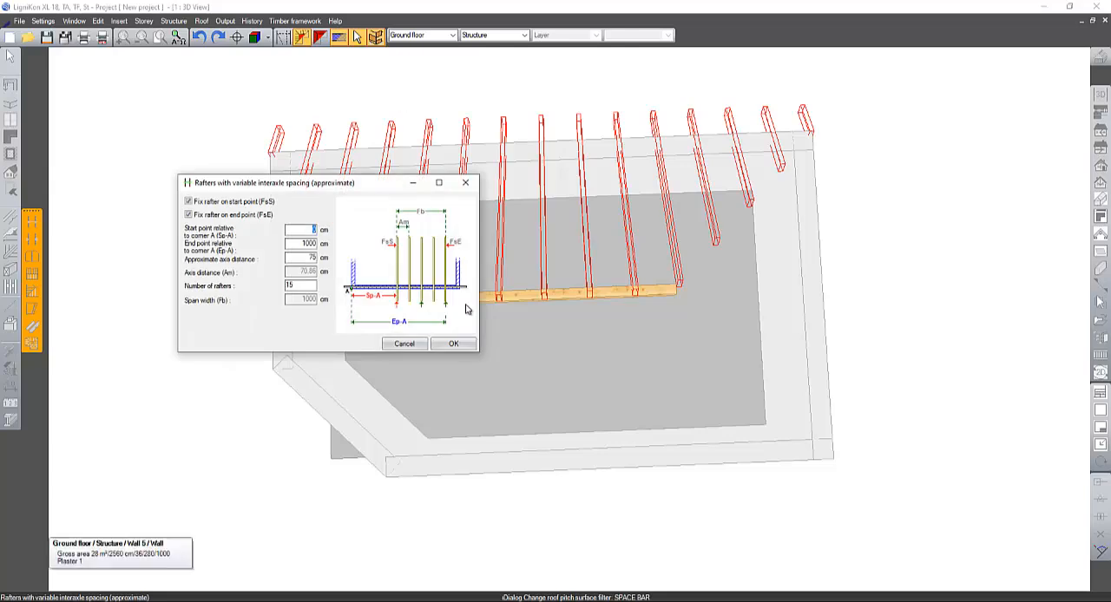
- Try a rafter start point of 10 cm from corner A, and reset it to 0 cm
type("10")
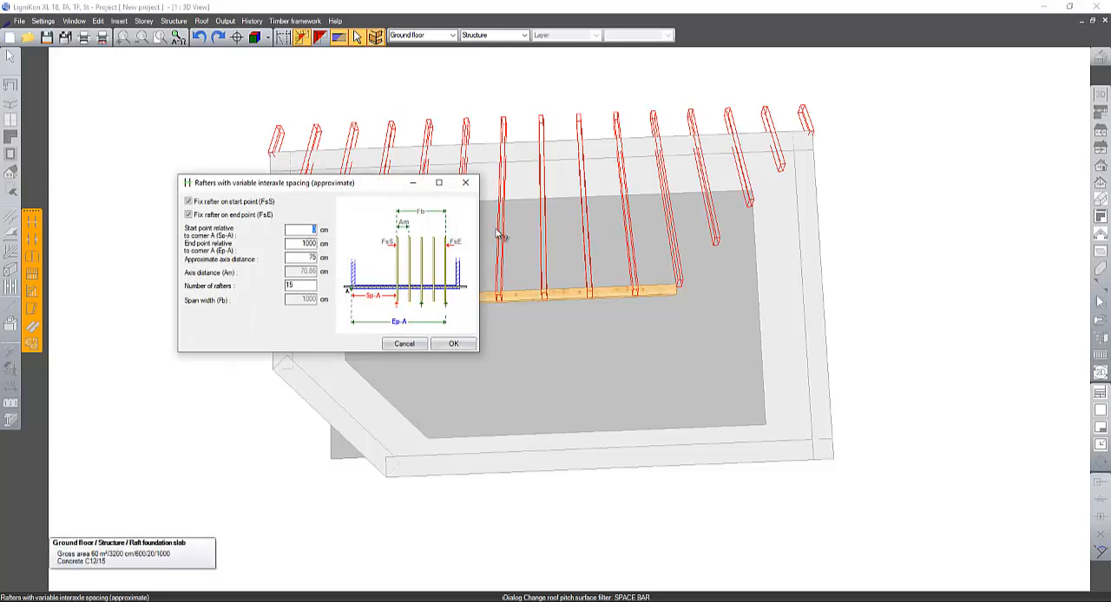
key("Tab")
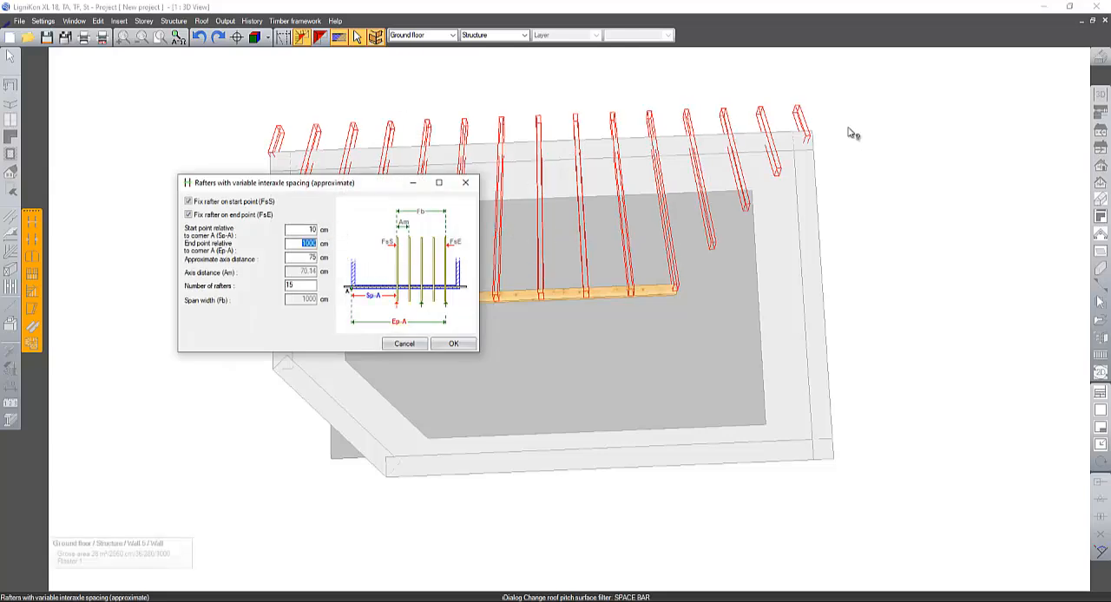
left_click(673, 400)
middle_click_drag(674, 400, 903, 382)
middle_click_drag(620, 397, 1020, 248)
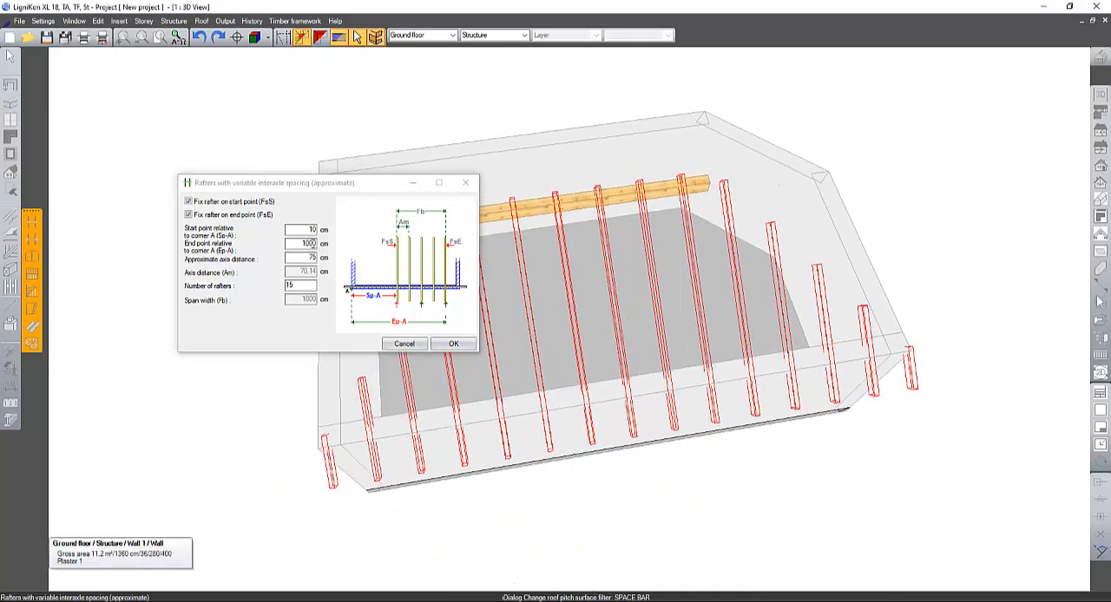
double_click(306, 229)
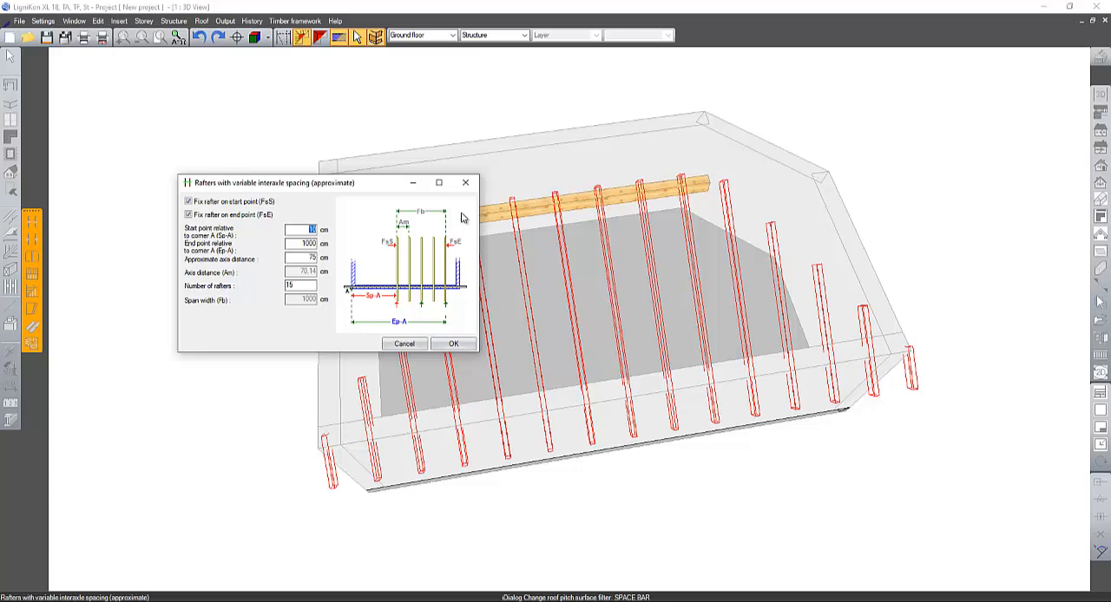
type("0")
key("Tab")
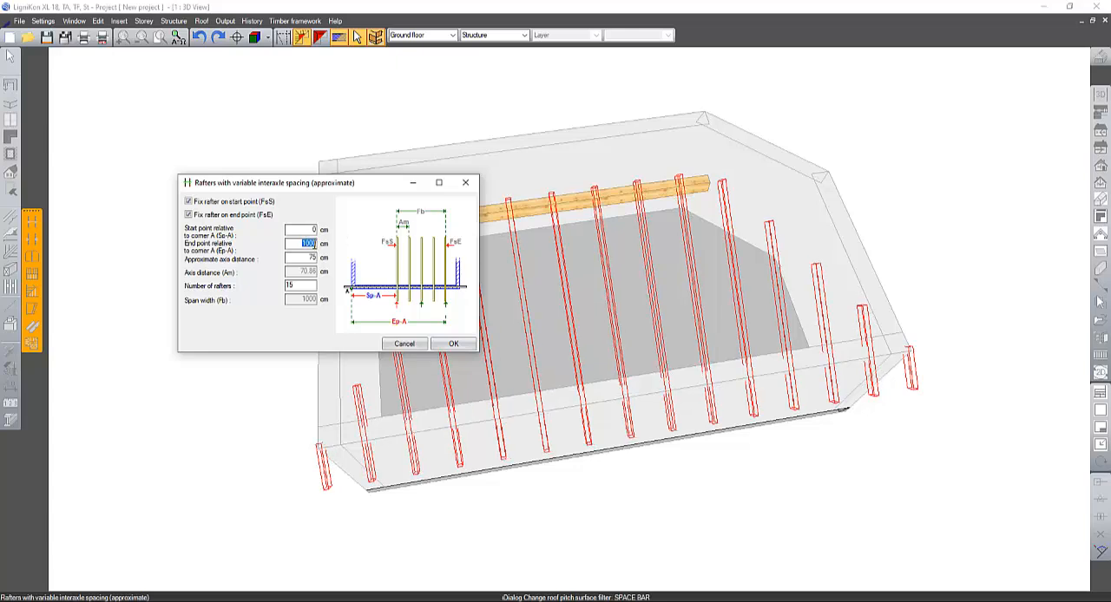
- Try offsetting the rafter end point with 1000+10 cm, and reset it to 1000 cm
left_click(315, 244)
type("+10")
key("Tab")
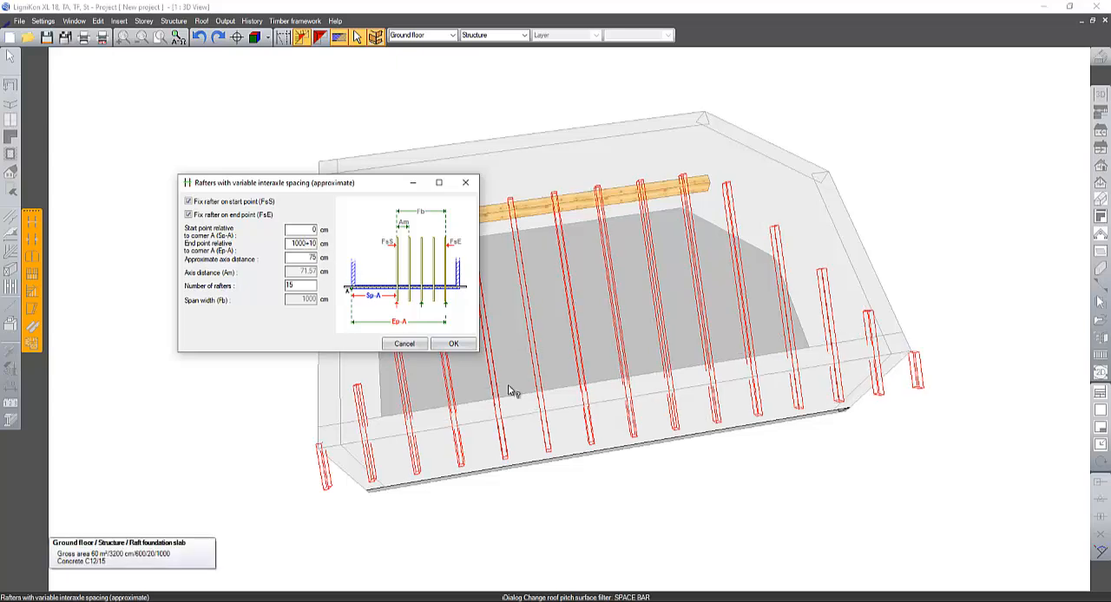
key("Tab")
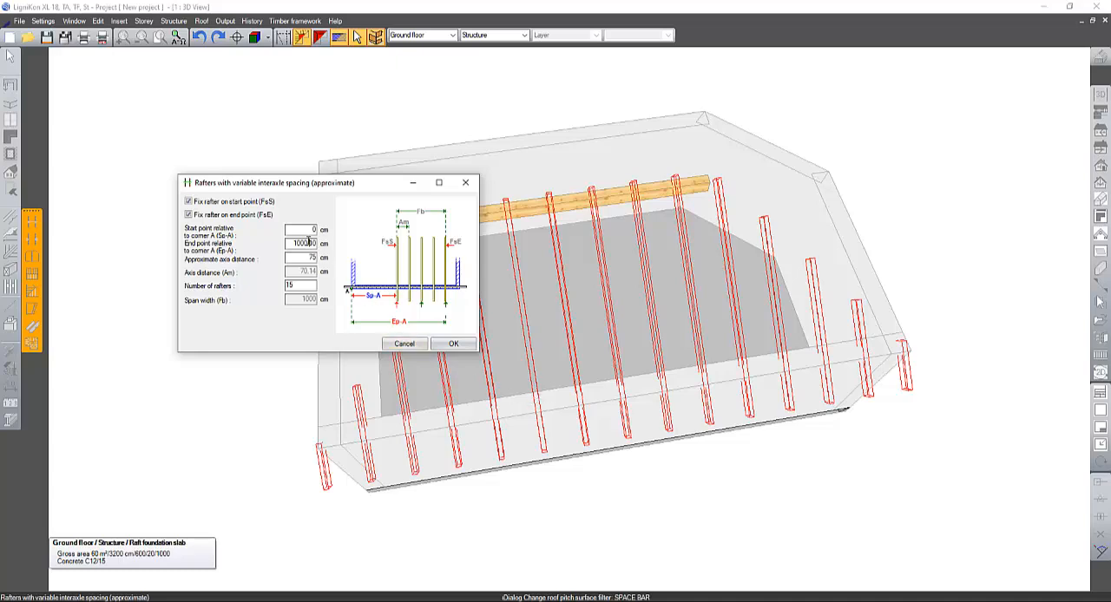
left_click_drag(309, 242, 372, 251)
key("Delete")
key("Tab")
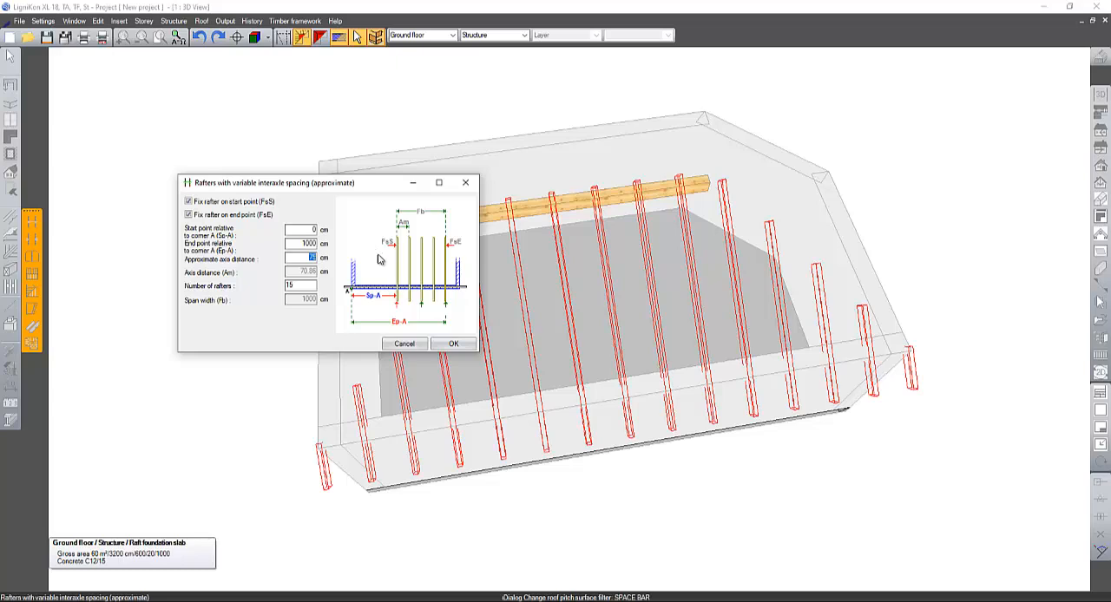
- Set the approximate axis distance to 80 cm and the number of rafters to 14, and create the rafters
type("80")
key("Tab")
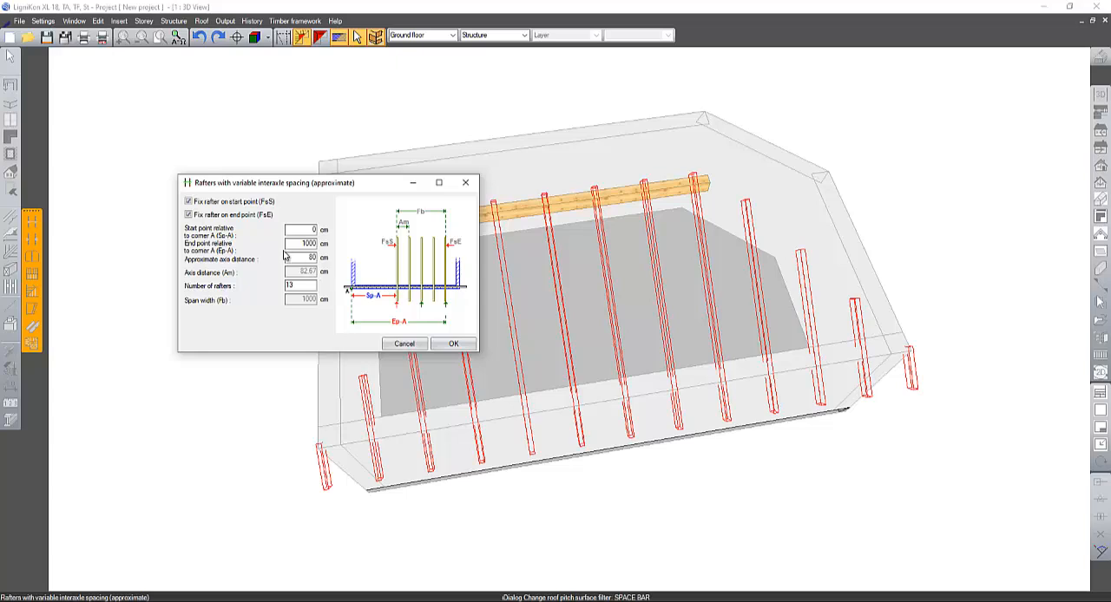
left_click_drag(230, 282, 211, 279)
type("14")
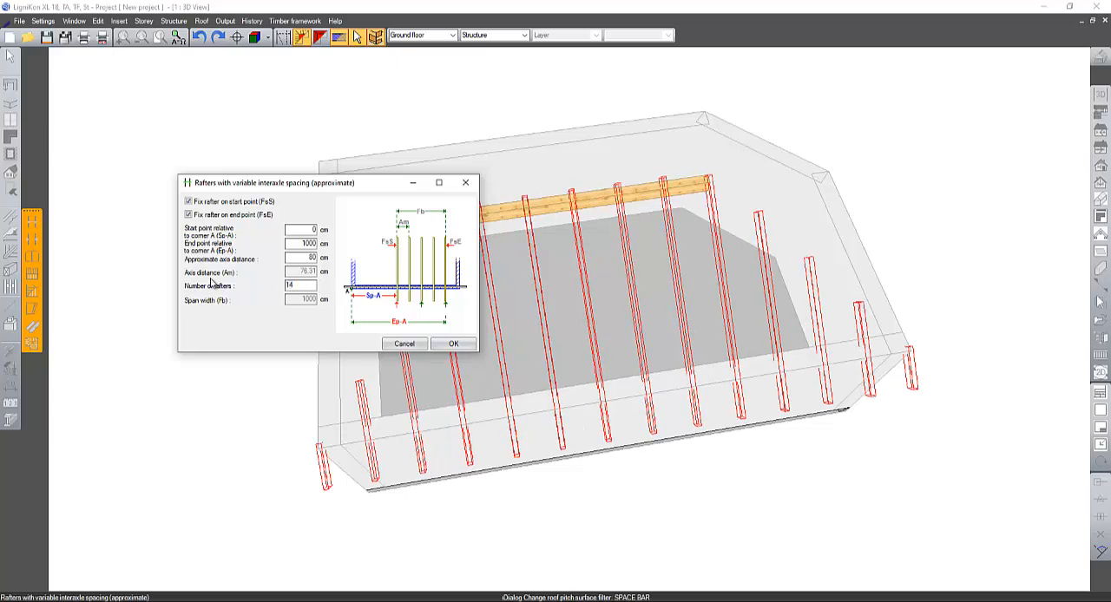
left_click(453, 344)
- Copy the rafters from the long roof pitch to the opposite pitch
left_click(32, 274)
left_click(552, 224)
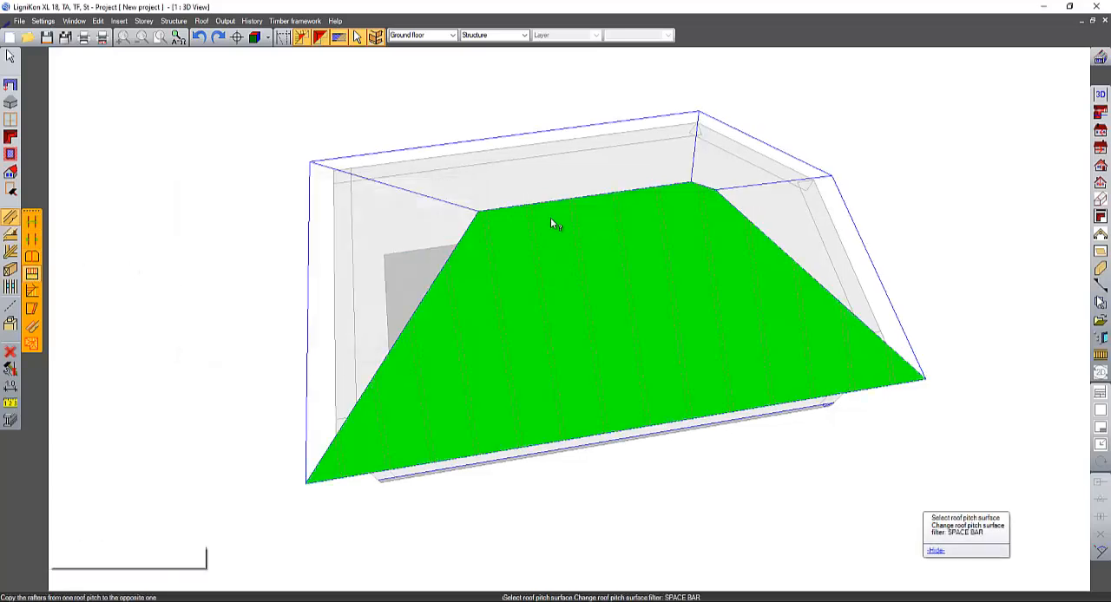
left_click(552, 178)
middle_click_drag(286, 134, 687, 147)
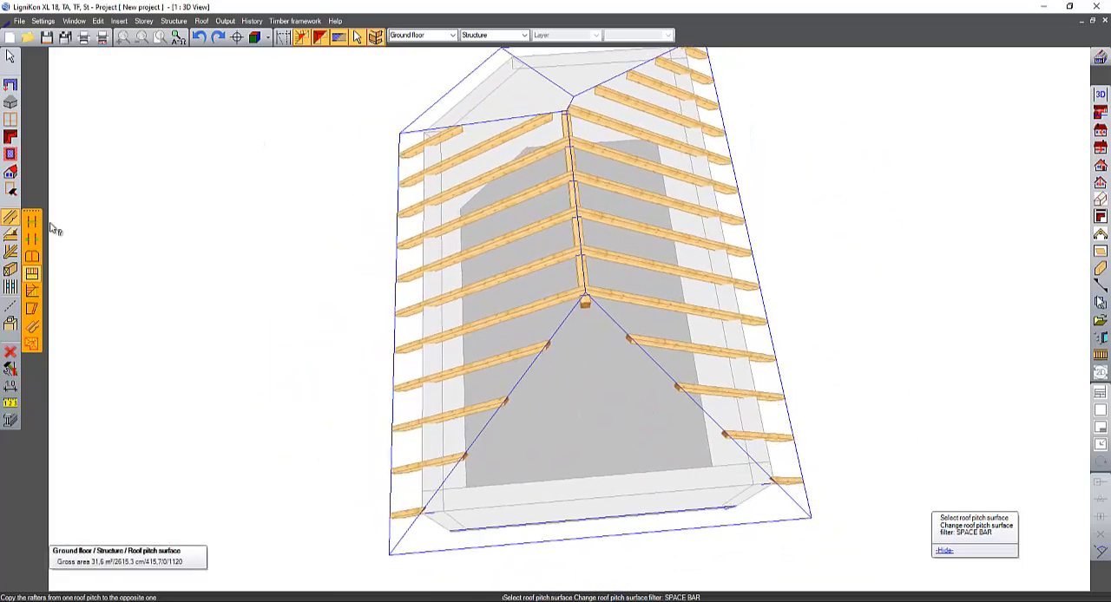
- Create 9 rafters on the hipped end pitch between its two wall corners, with an approximate axis distance of 80 cm
middle_click_drag(578, 369, 452, 312)
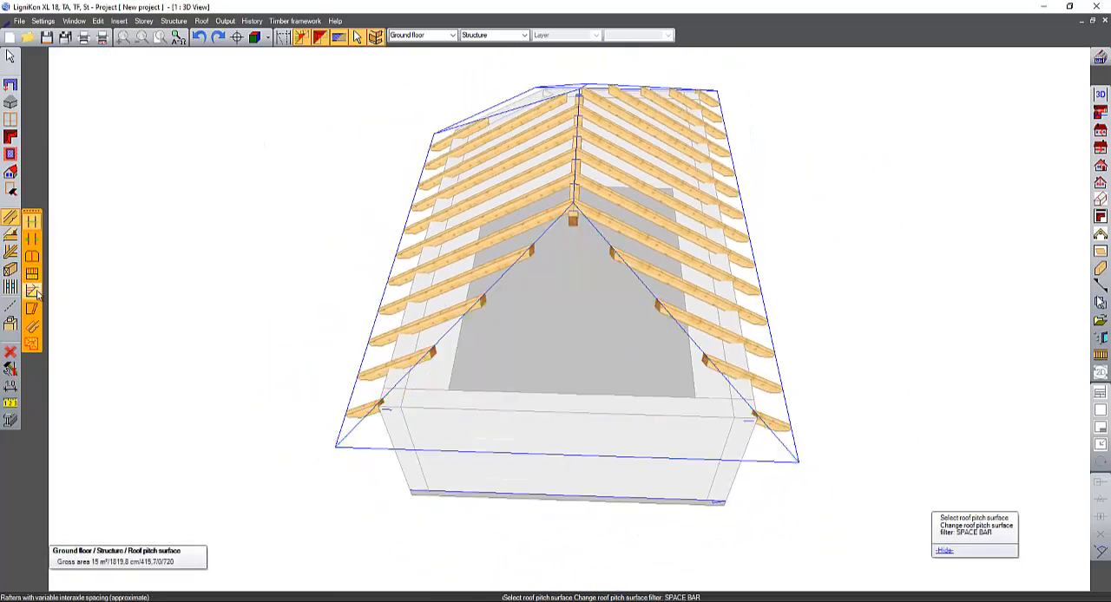
left_click(469, 330)
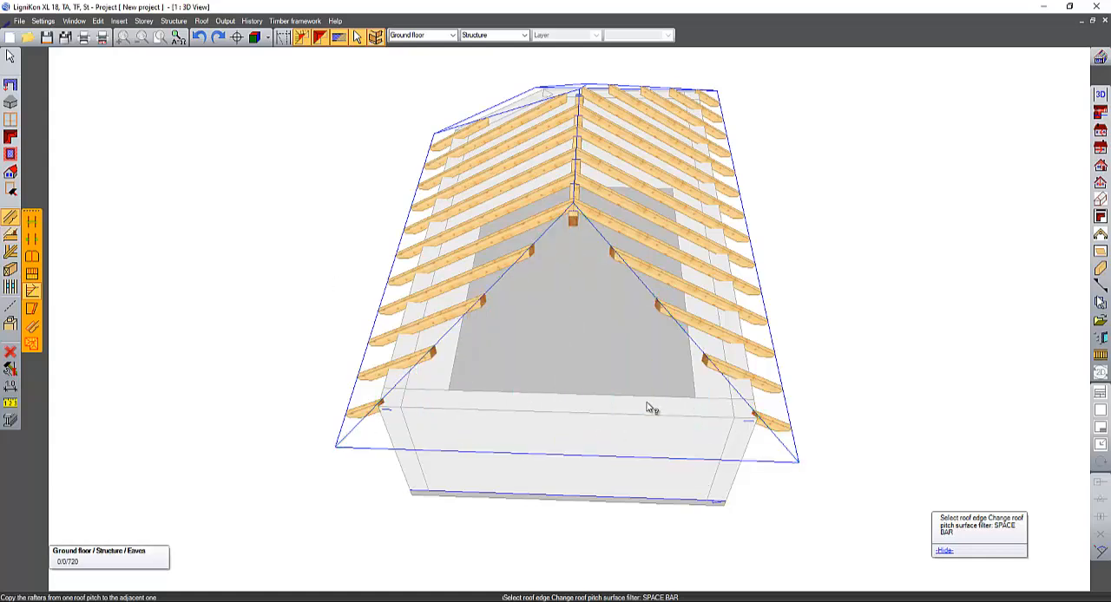
left_click(31, 222)
left_click(418, 405)
left_click(405, 479)
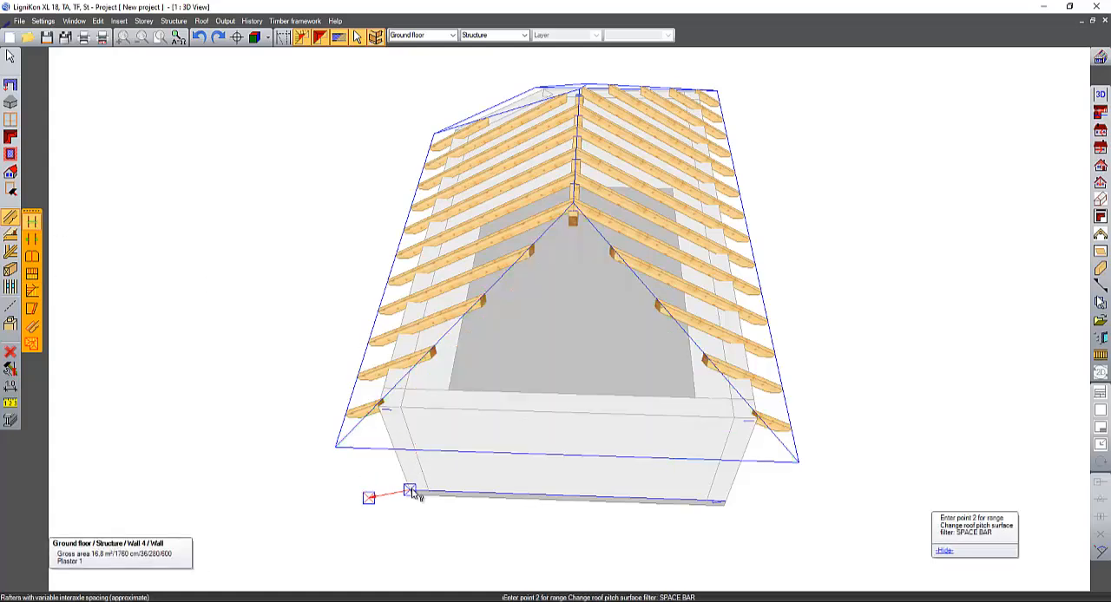
left_click(725, 501)
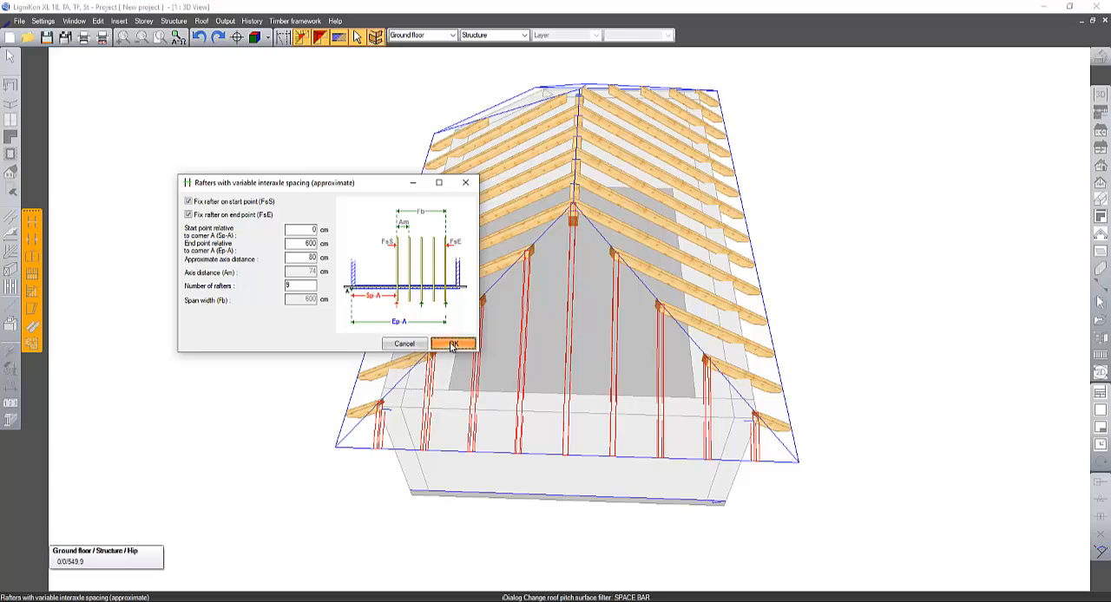
left_click(453, 344)
- Copy the rafters from the hipped end pitch to the hipped pitch at the opposite end of the roof
middle_click_drag(372, 270, 429, 420)
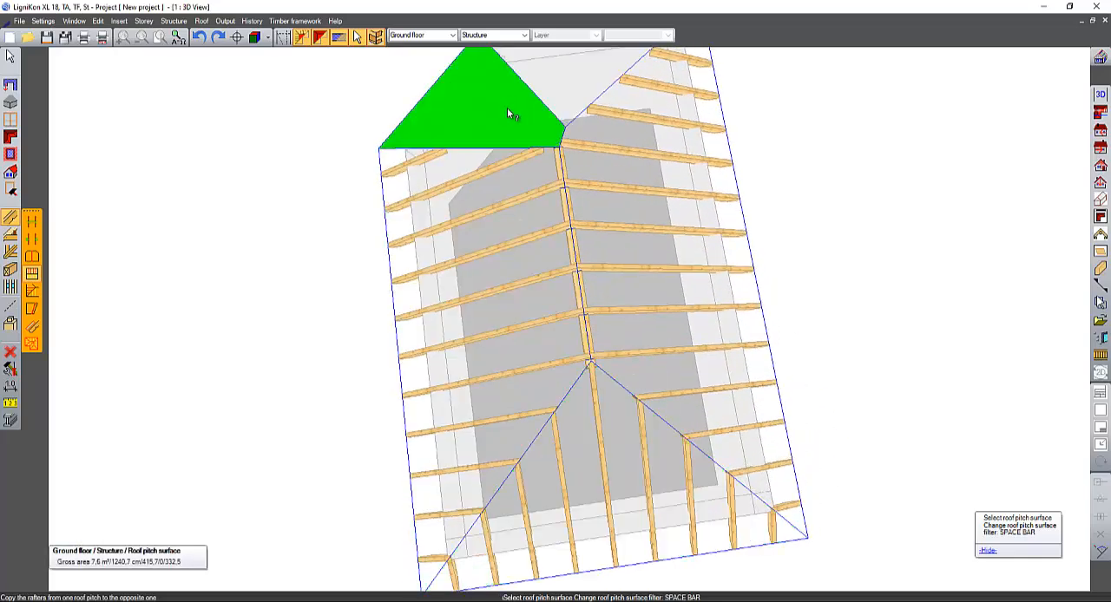
left_click(507, 107)
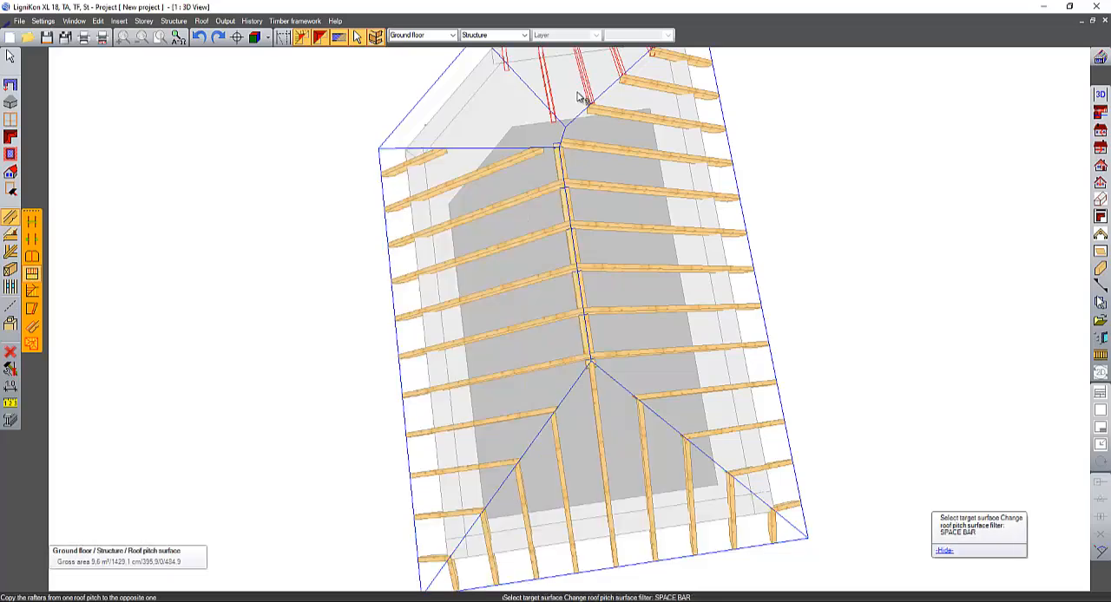
left_click(580, 97)
- Create 5 rafters on the diagonal corner pitch between its wall corners, with an approximate axis distance of 80 cm
middle_click_drag(325, 166, 840, 273)
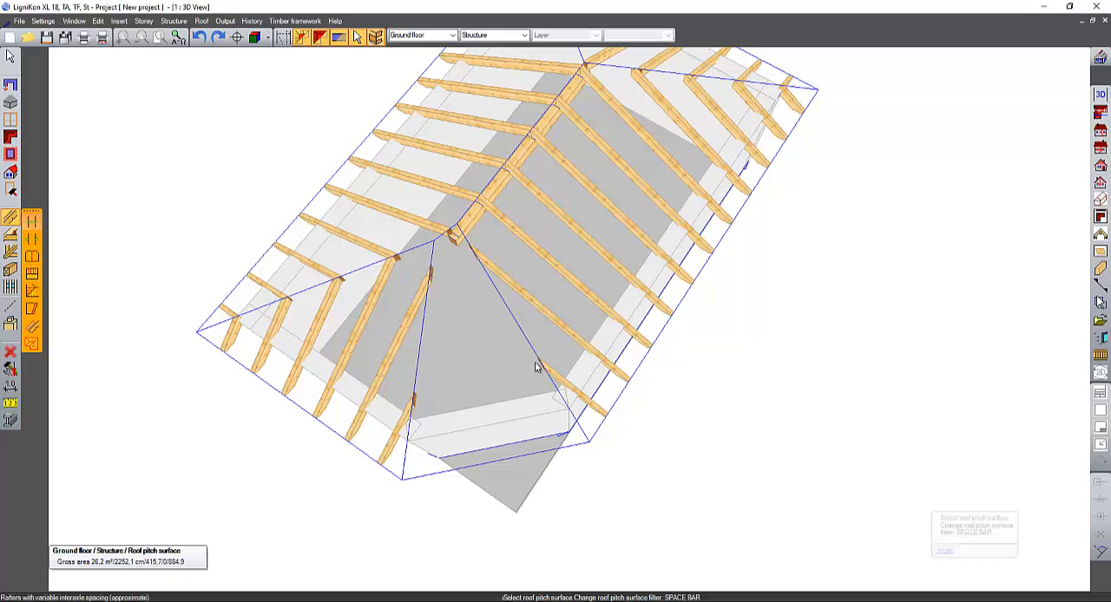
left_click(524, 389)
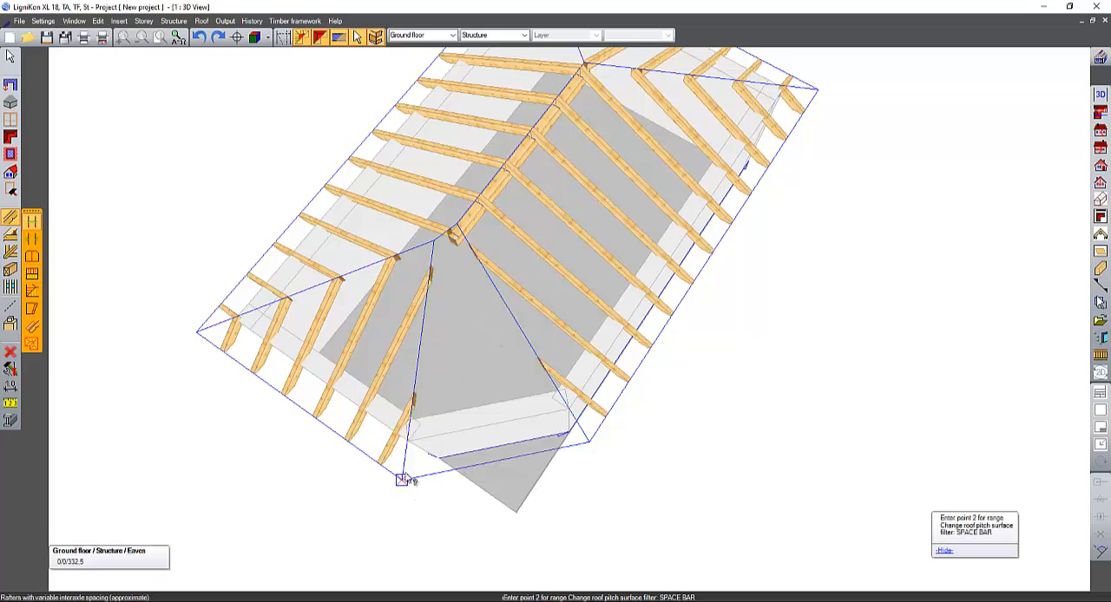
middle_click_drag(409, 394, 384, 280)
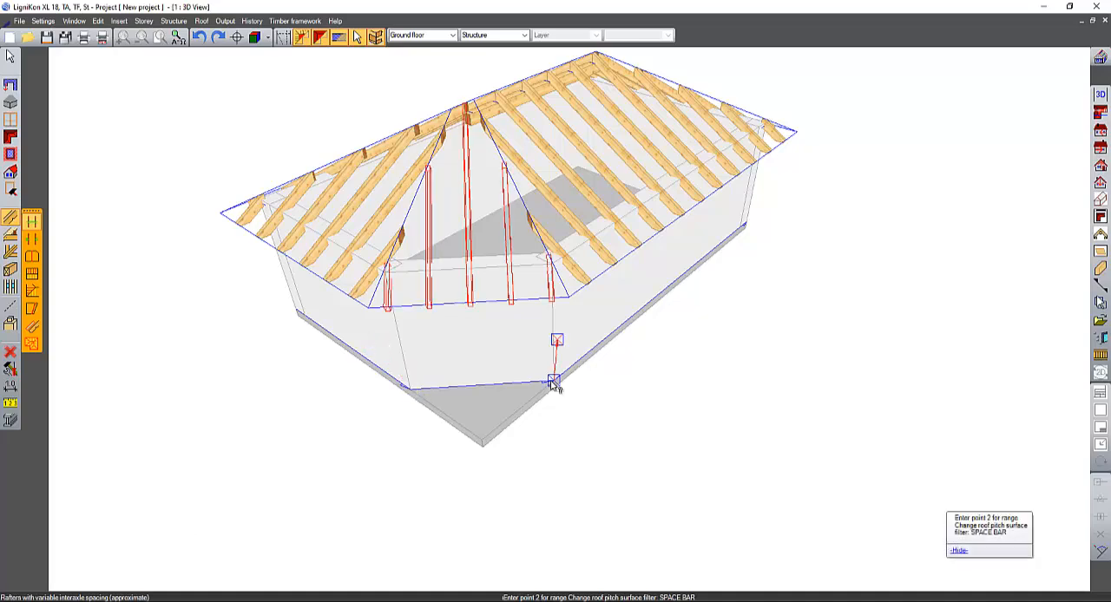
left_click(554, 385)
left_click(455, 344)
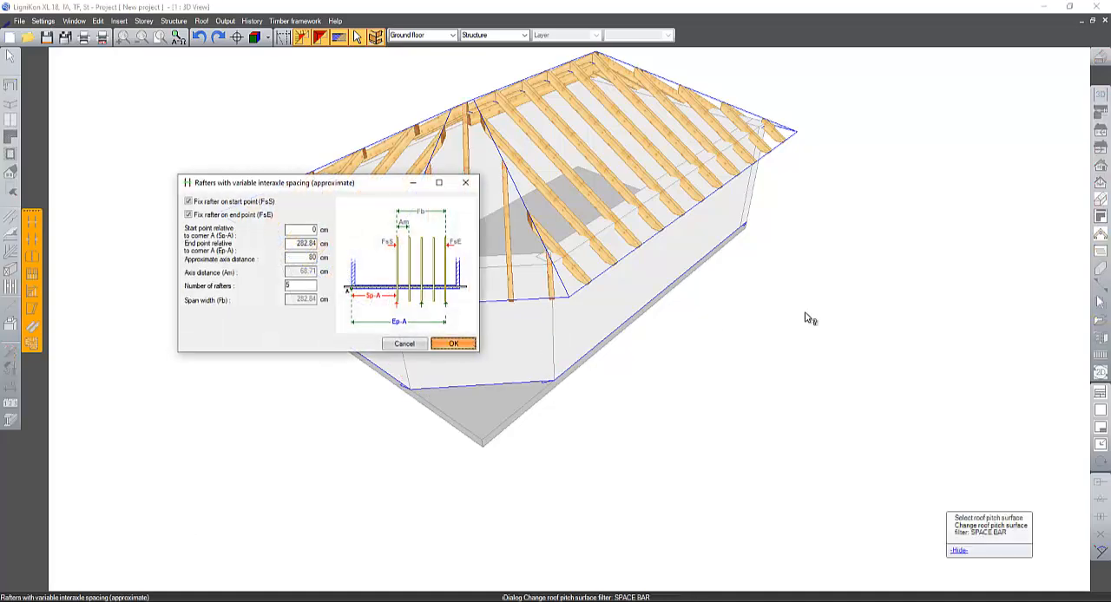
- Add C24 hip rafters 12 cm wide and 24 cm high along the hips around the diagonal corner pitch
middle_click_drag(729, 435, 602, 385)
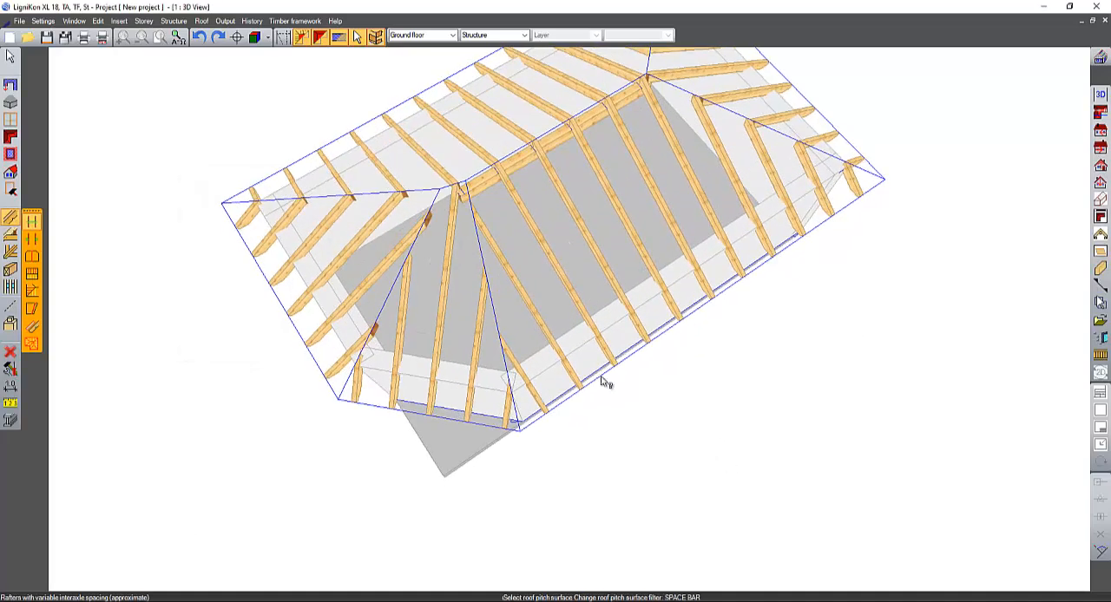
left_click(11, 253)
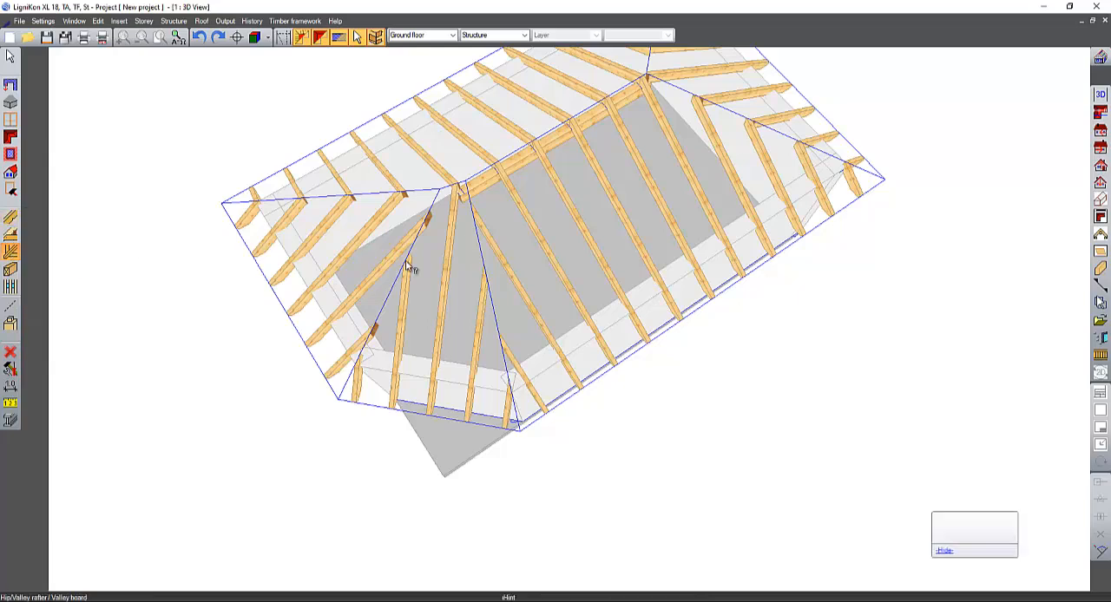
left_click(415, 268)
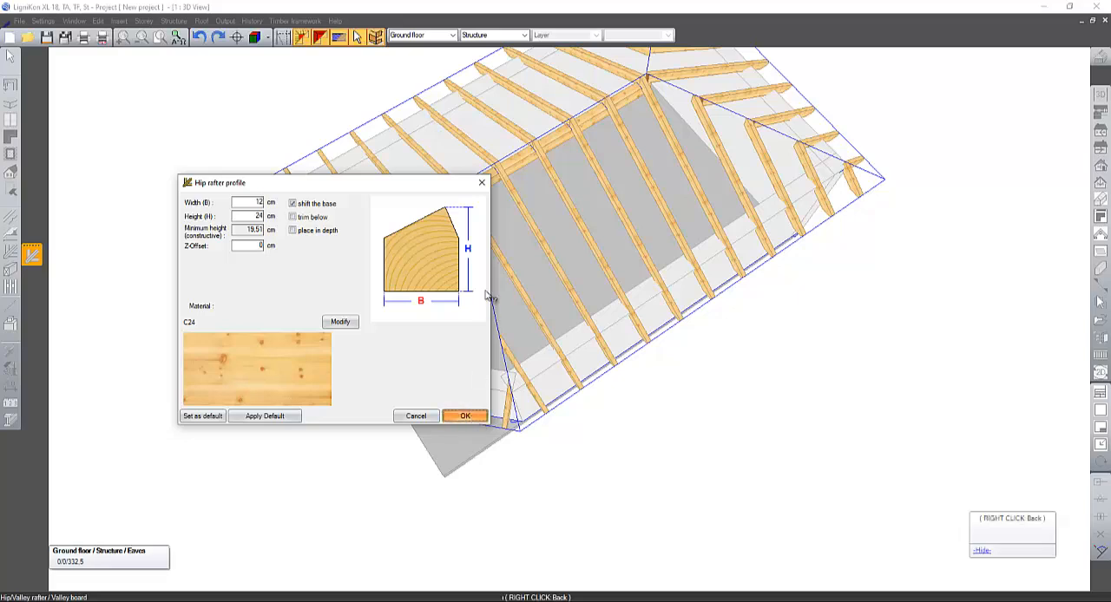
left_click(472, 420)
left_click(490, 424)
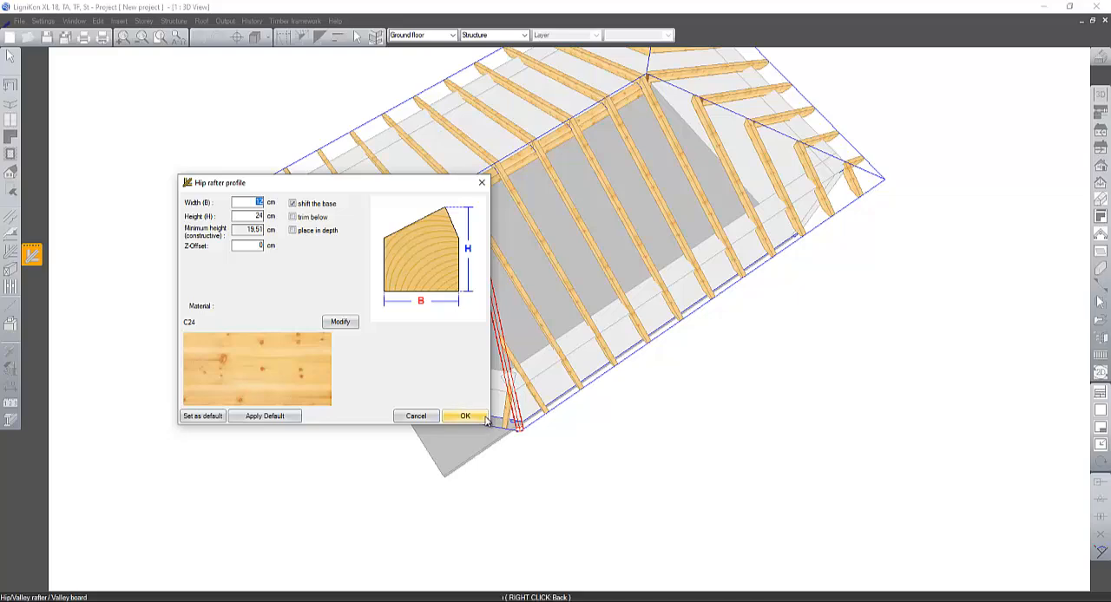
left_click(485, 418)
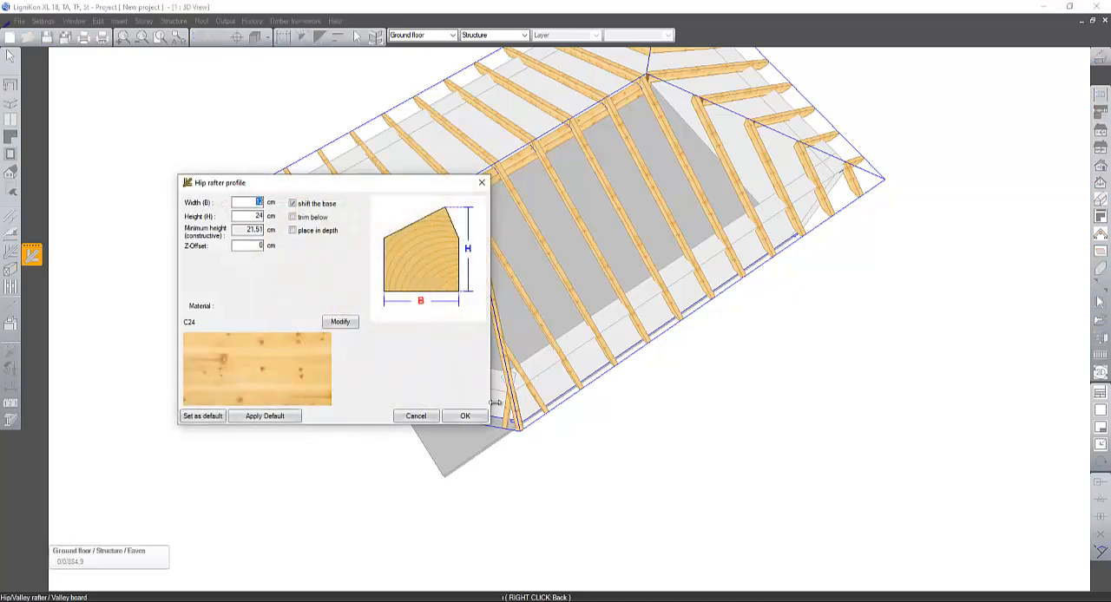
left_click(465, 416)
left_click(457, 200)
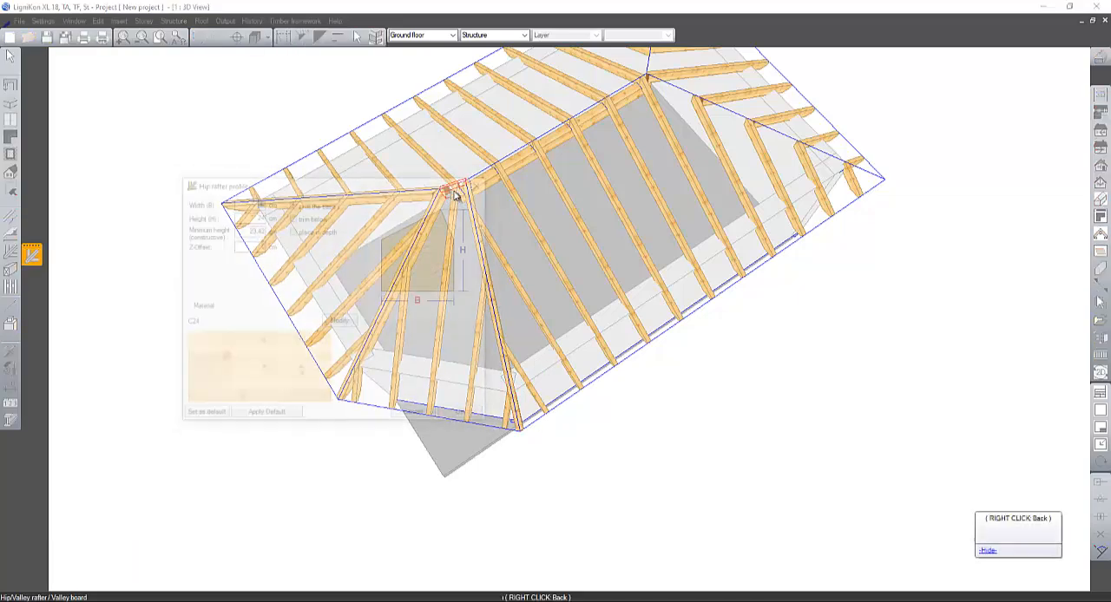
left_click(465, 415)
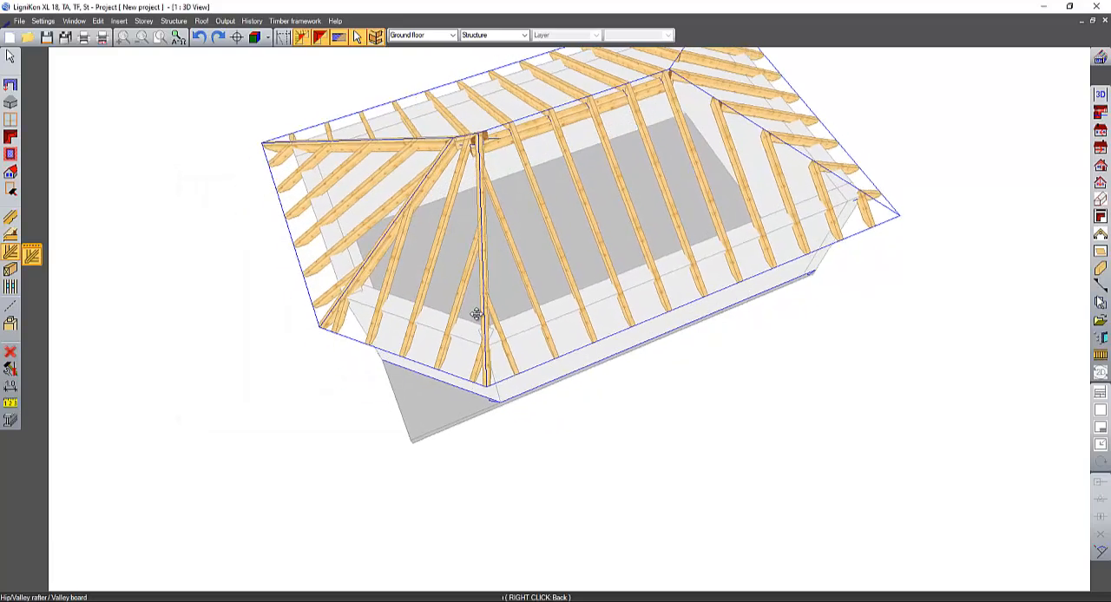
- Examine how a hip jack rafter of the diagonal corner pitch meets the hip rafter
scroll(453, 241, "up", 3)
left_click(10, 56)
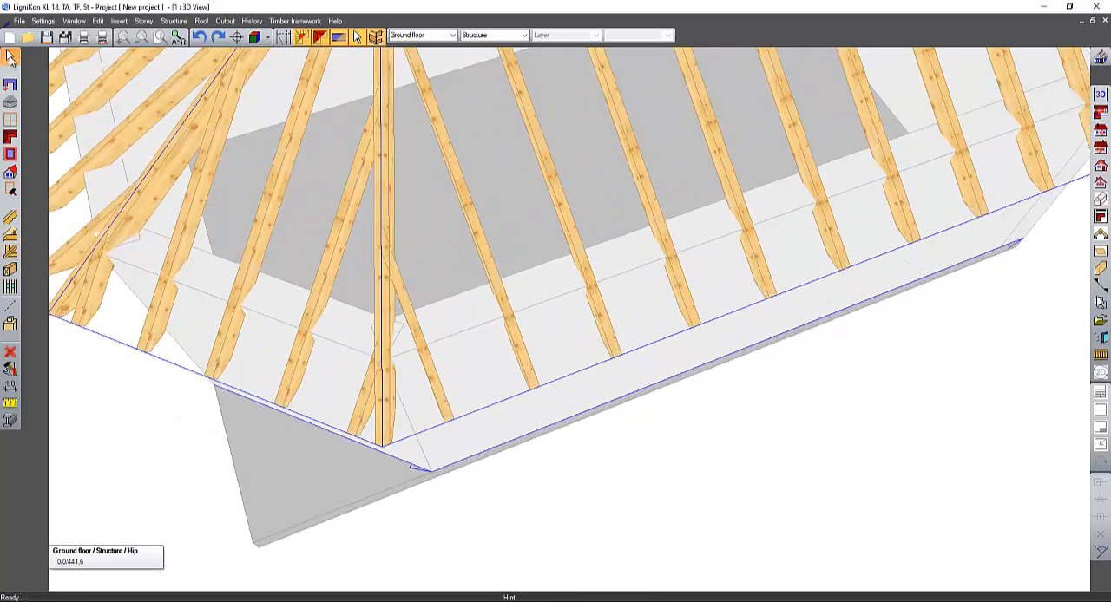
left_click(236, 109)
middle_click_drag(284, 197, 454, 322)
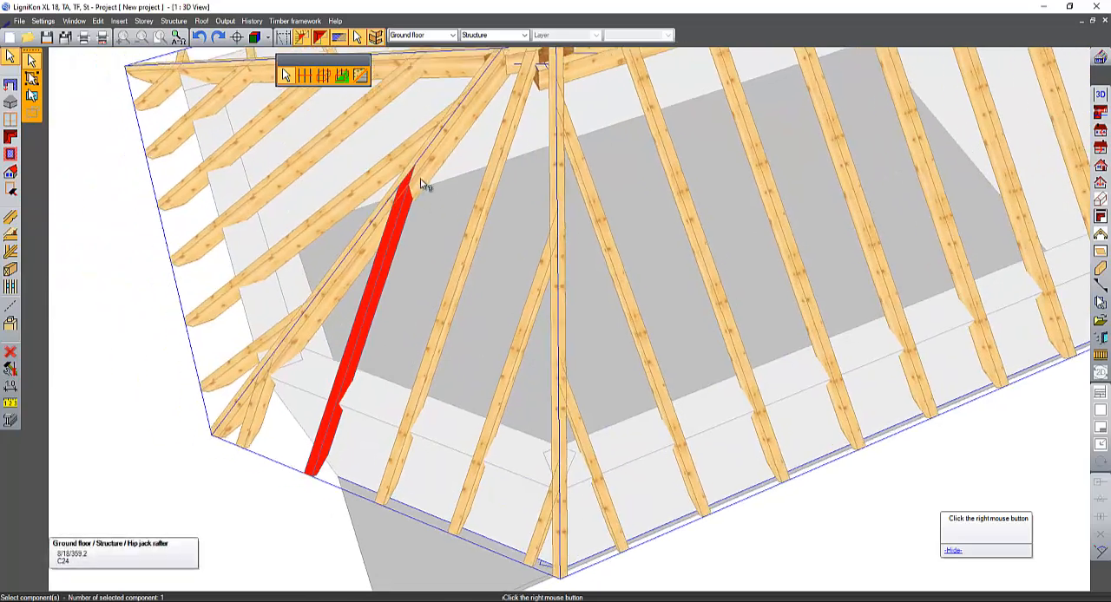
key("Escape")
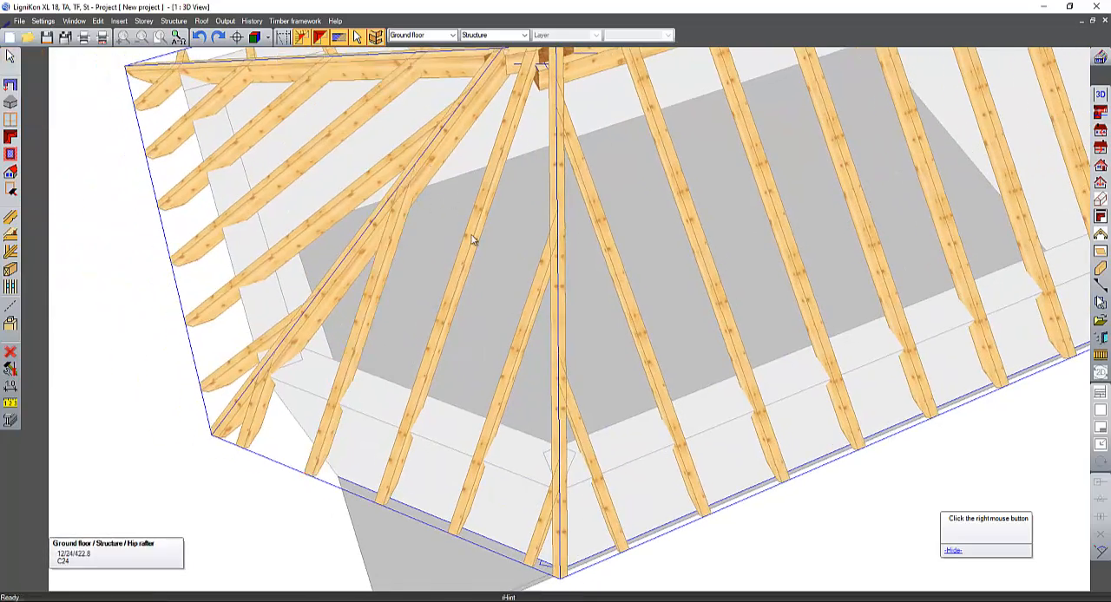
scroll(503, 258, "down", 2)
middle_click_drag(622, 259, 530, 280)
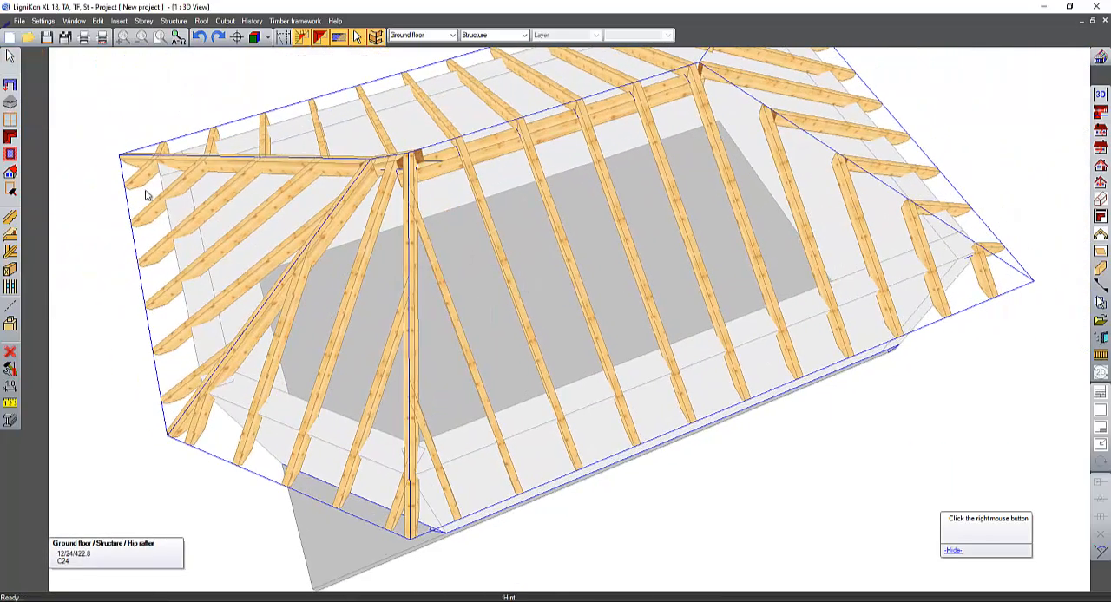
- Review the profile and slope settings of the gable roof, and close them without changes
left_click(11, 136)
left_click(32, 157)
left_click(533, 199)
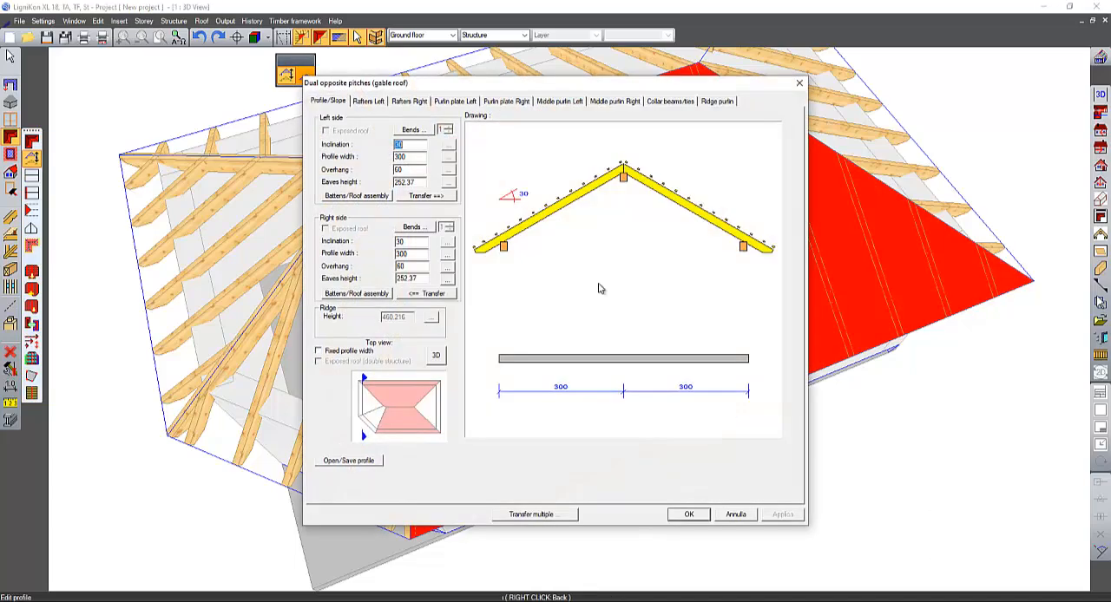
left_click(736, 515)
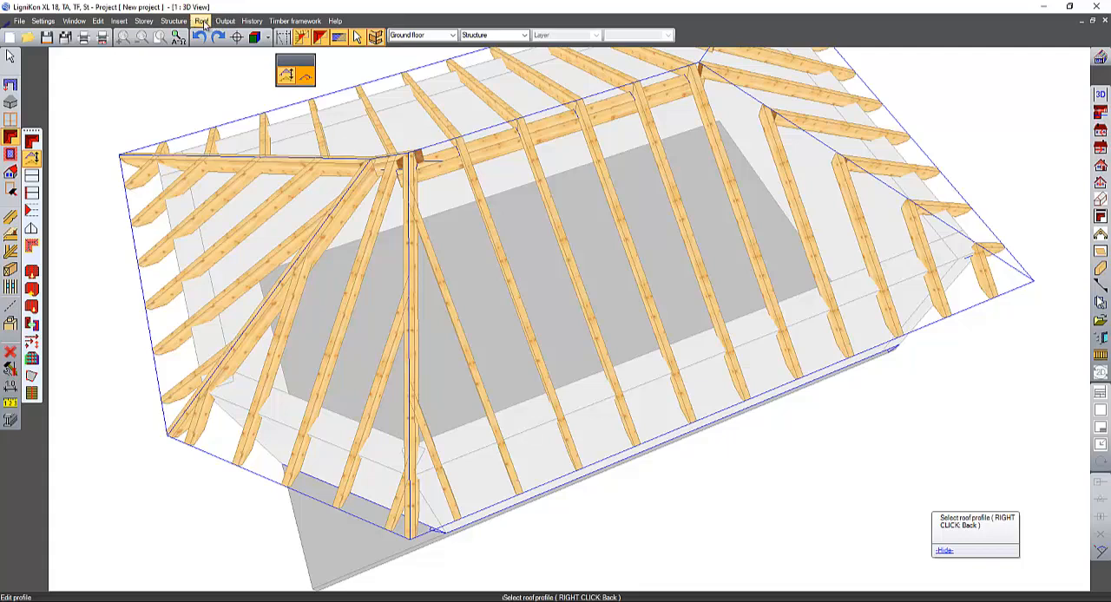
- Calculate the roof's wood framework and its roofing battens and boarding
left_click(201, 21)
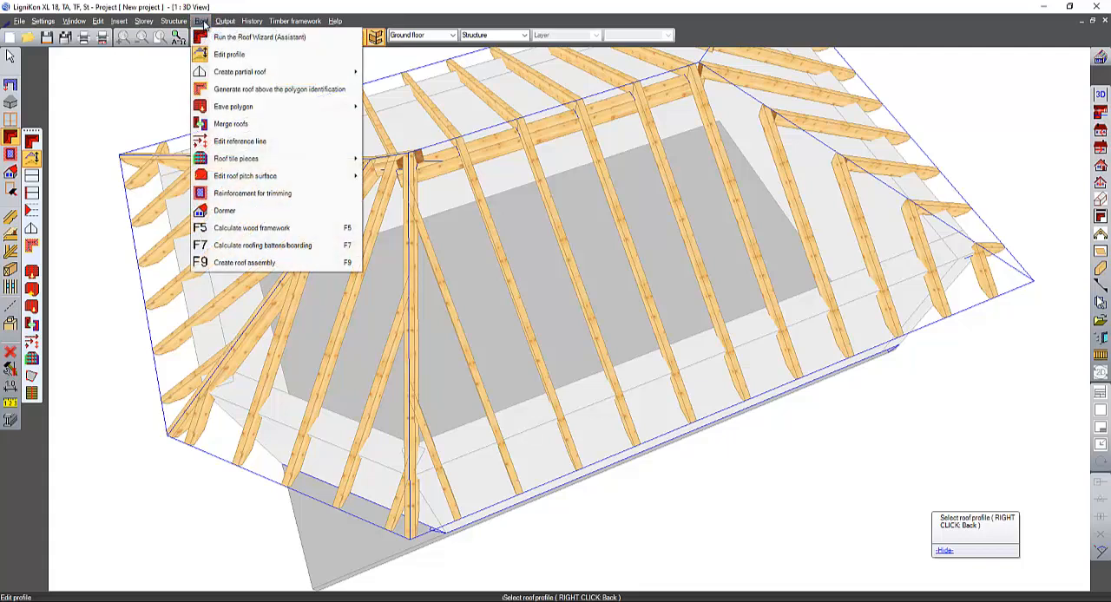
left_click(234, 229)
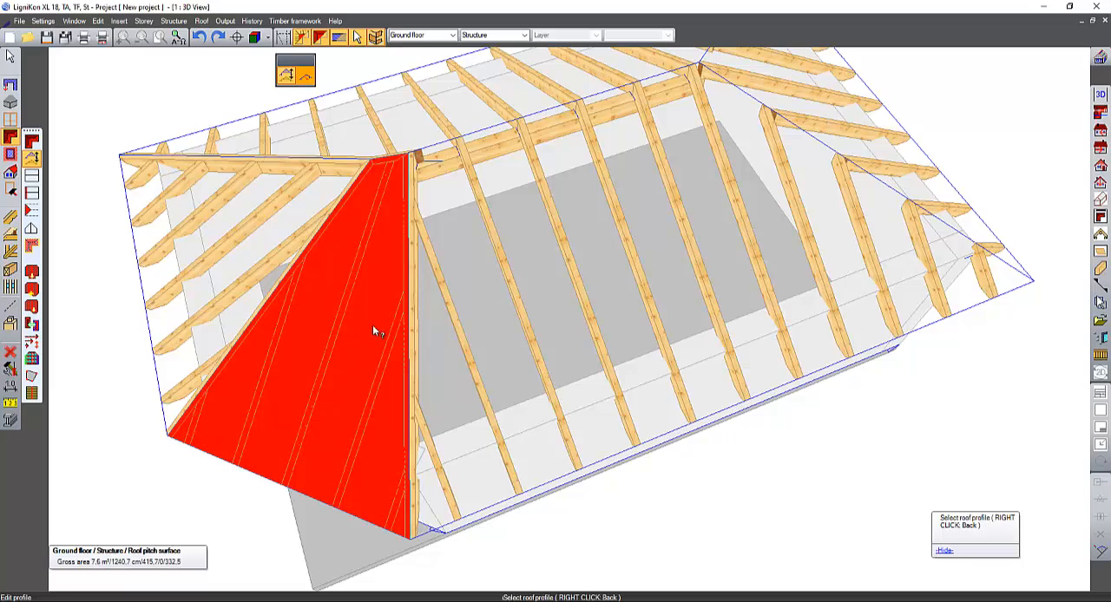
left_click(200, 21)
mouse_move(296, 178)
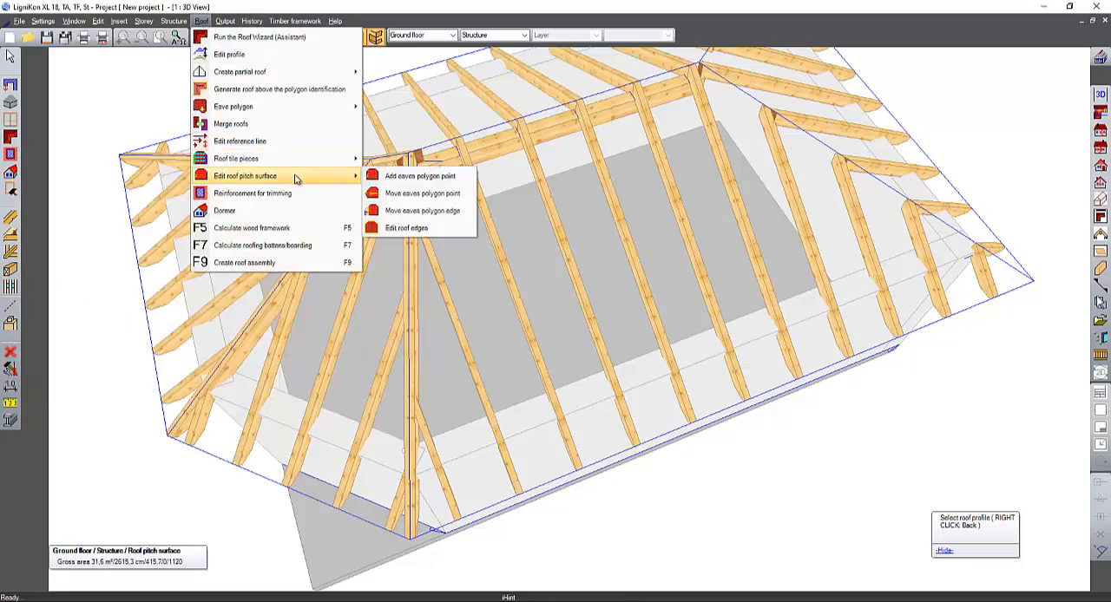
left_click(276, 250)
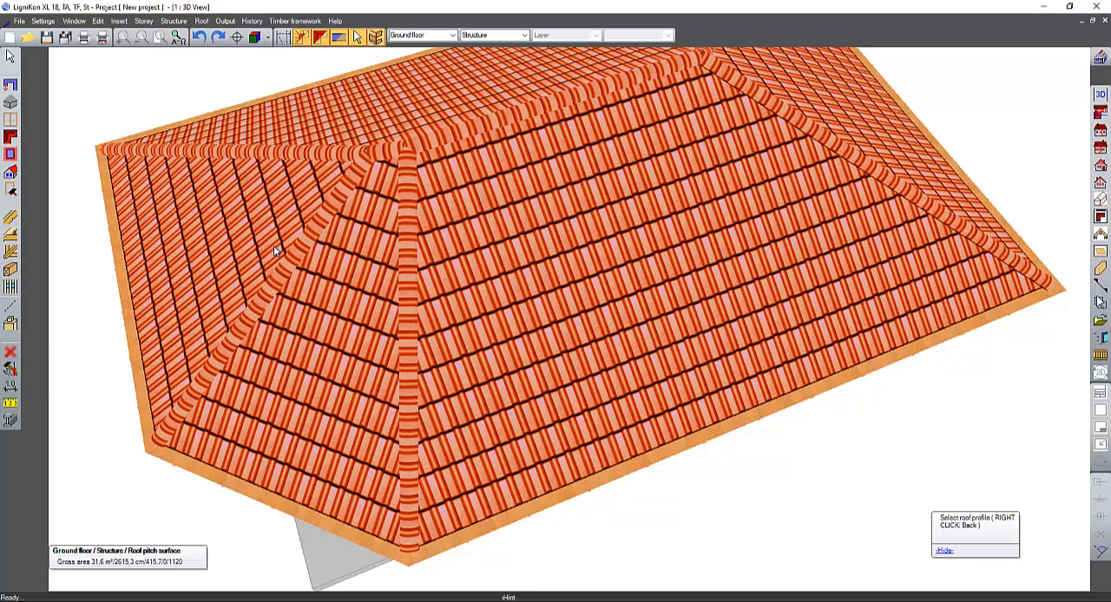
- Hide all roof surfaces to view the battens and boarding, and show the surfaces again
middle_click_drag(275, 246, 512, 286)
left_click(320, 36)
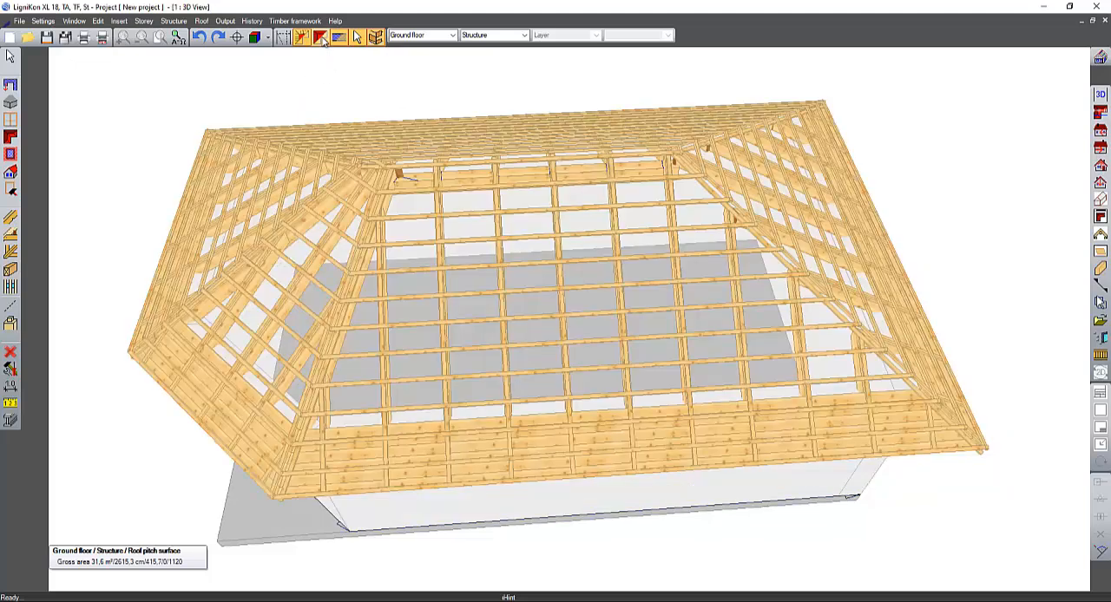
left_click(321, 37)
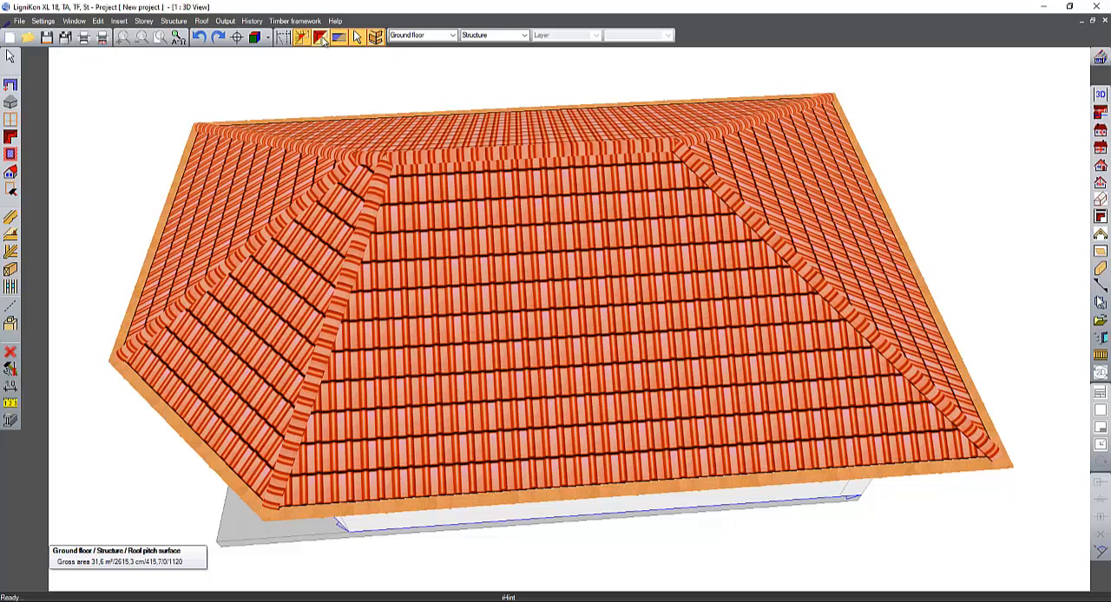
- Turn off the roof tiles surface in the visibility settings for roof elements
right_click(321, 39)
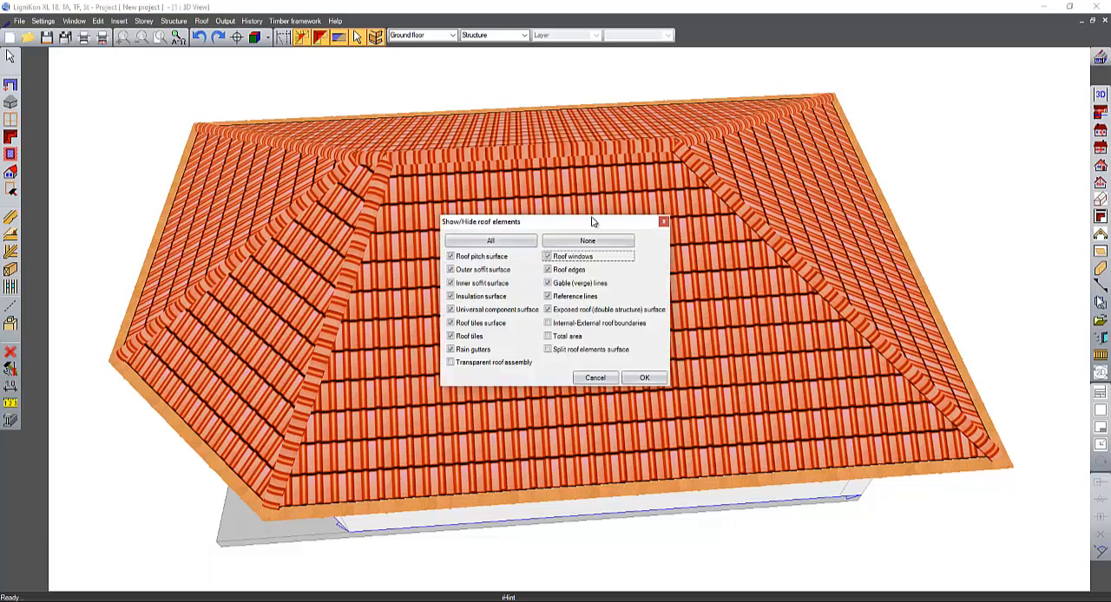
left_click_drag(593, 222, 466, 106)
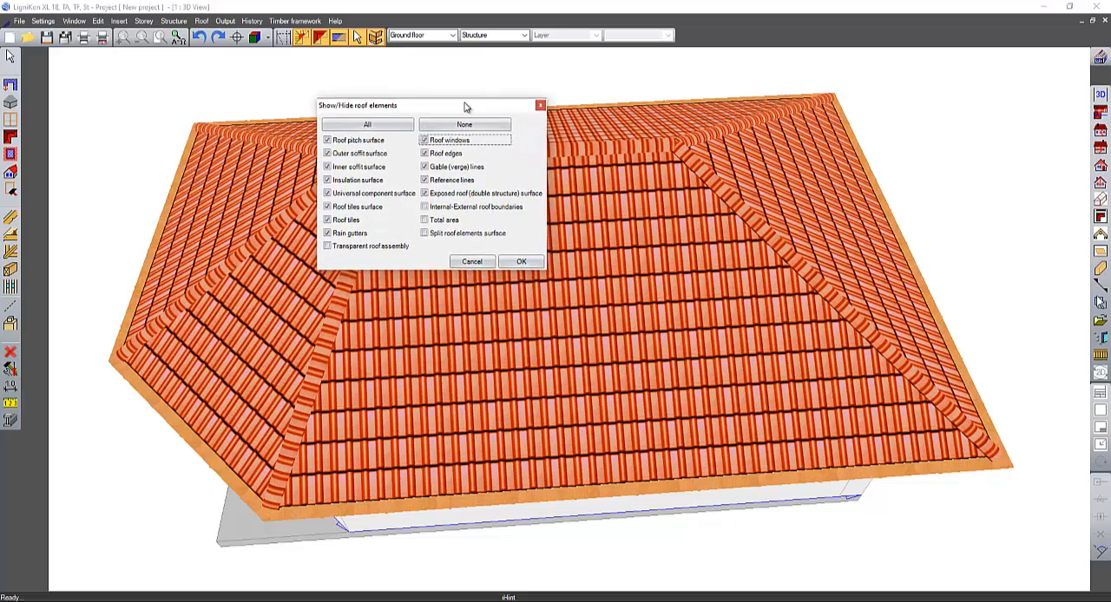
left_click(351, 209)
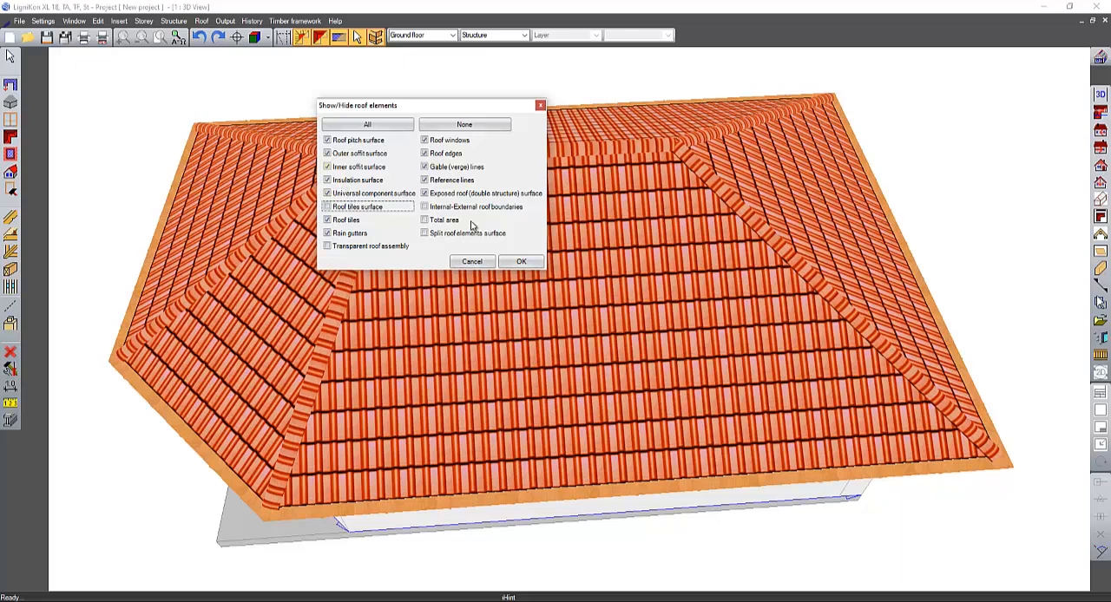
left_click(521, 262)
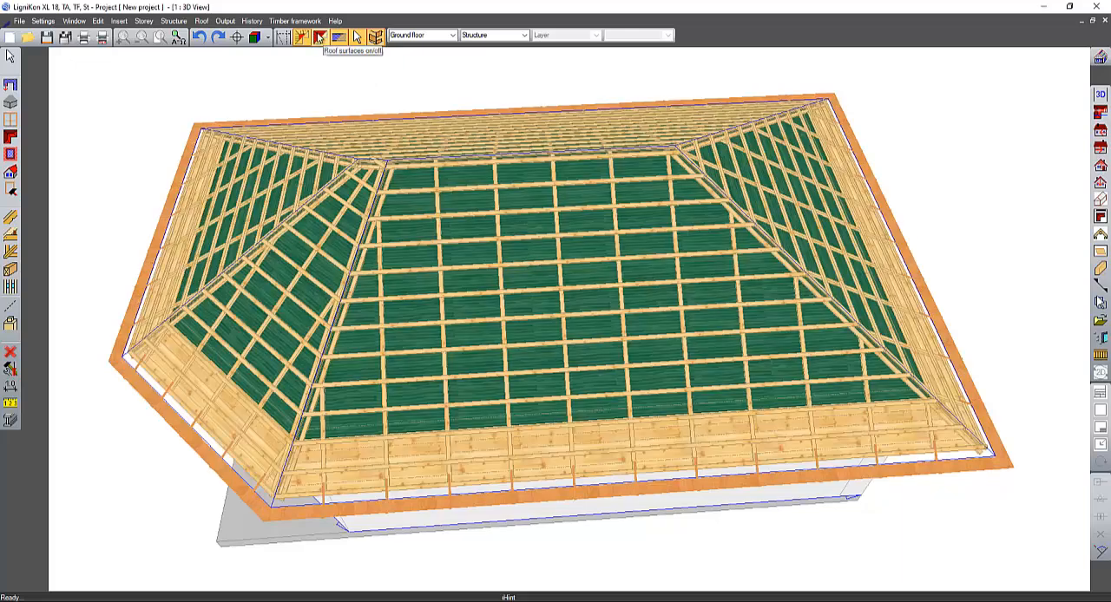
- Leave the remaining roof element visibility settings as they are, and hide the timber components in the 3D view
left_click(321, 40)
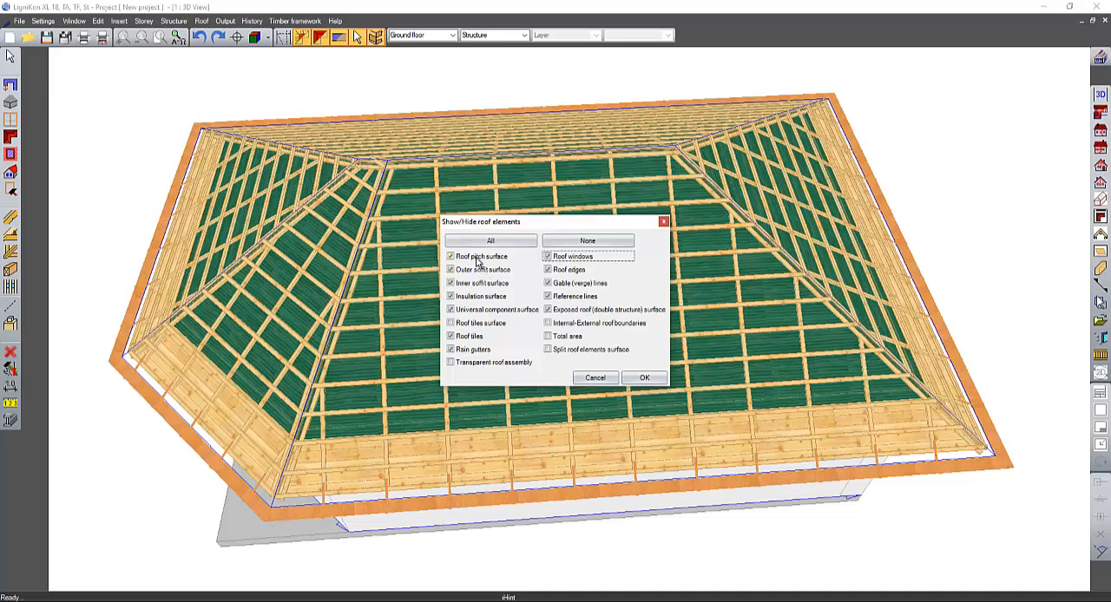
left_click(580, 374)
left_click(302, 38)
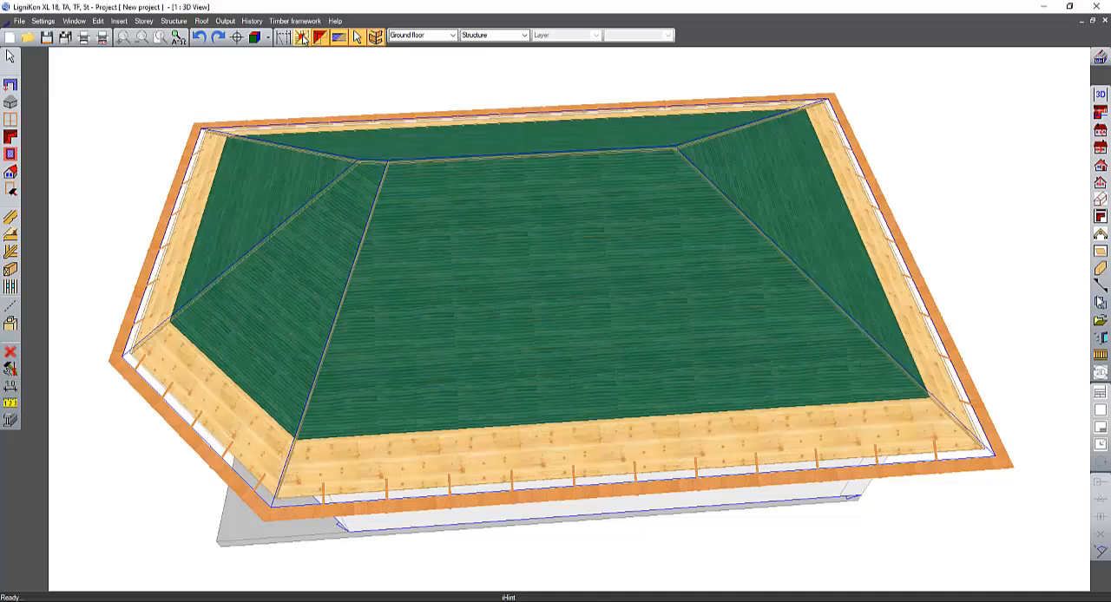
- Show the timber components again, but hide all light roof framework components such as battens, soffit boards and fascia
left_click(302, 38)
left_click(302, 38)
left_click(302, 39)
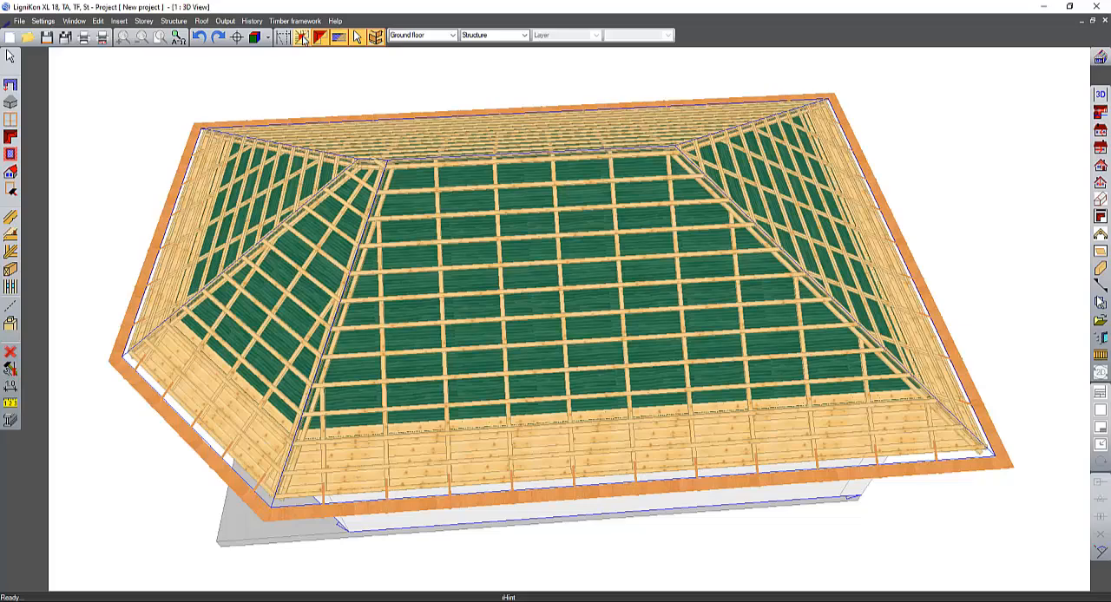
right_click(303, 39)
left_click(276, 102)
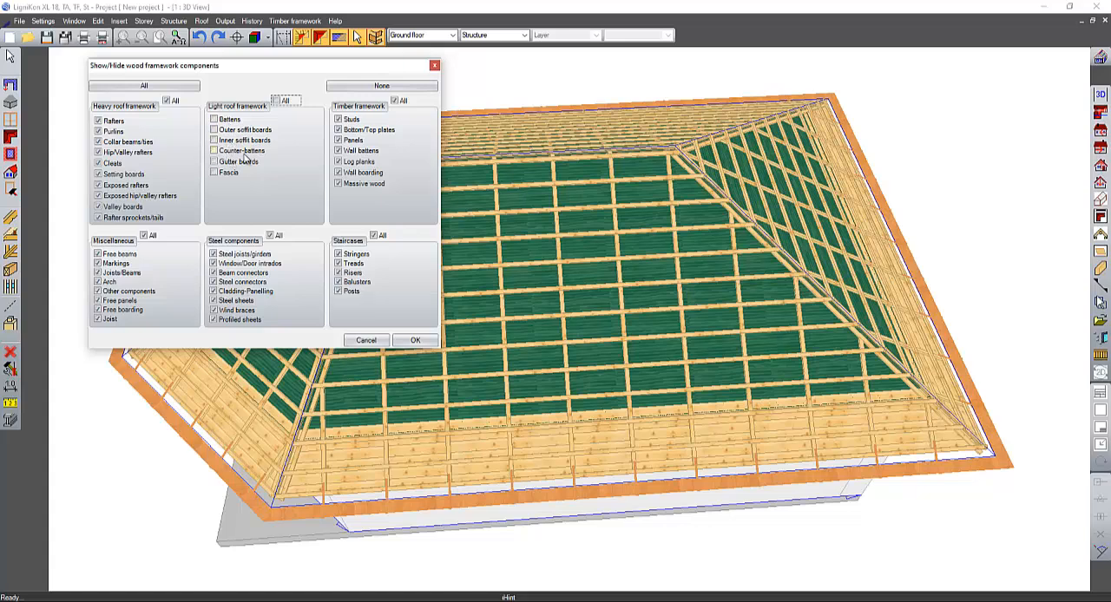
left_click(415, 340)
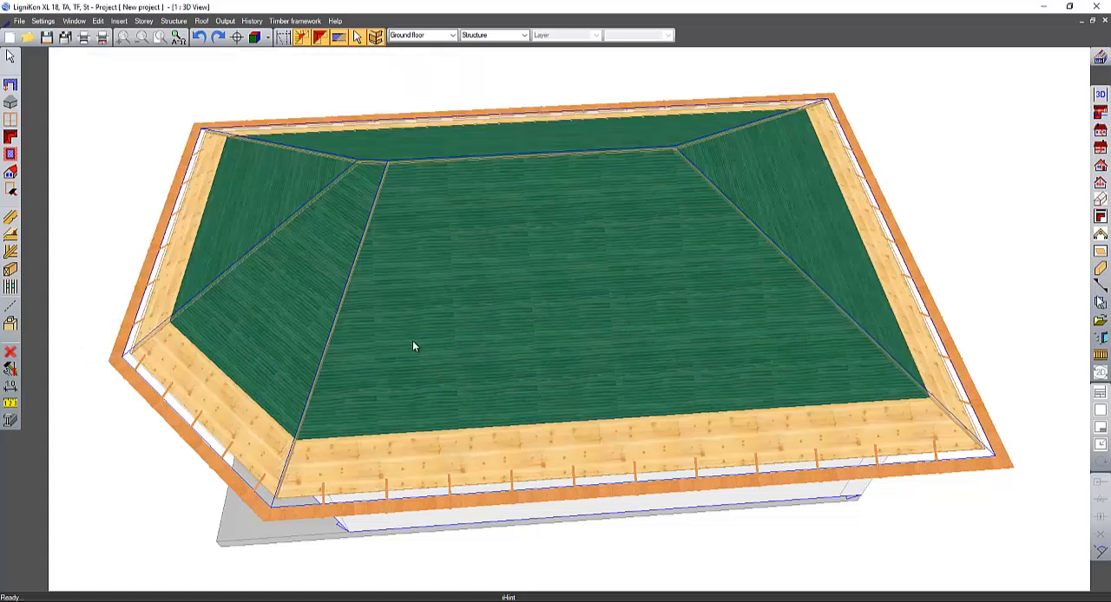
- Turn off the outer soffit surface and the inner soffit surface in the roof element visibility settings
left_click(320, 36)
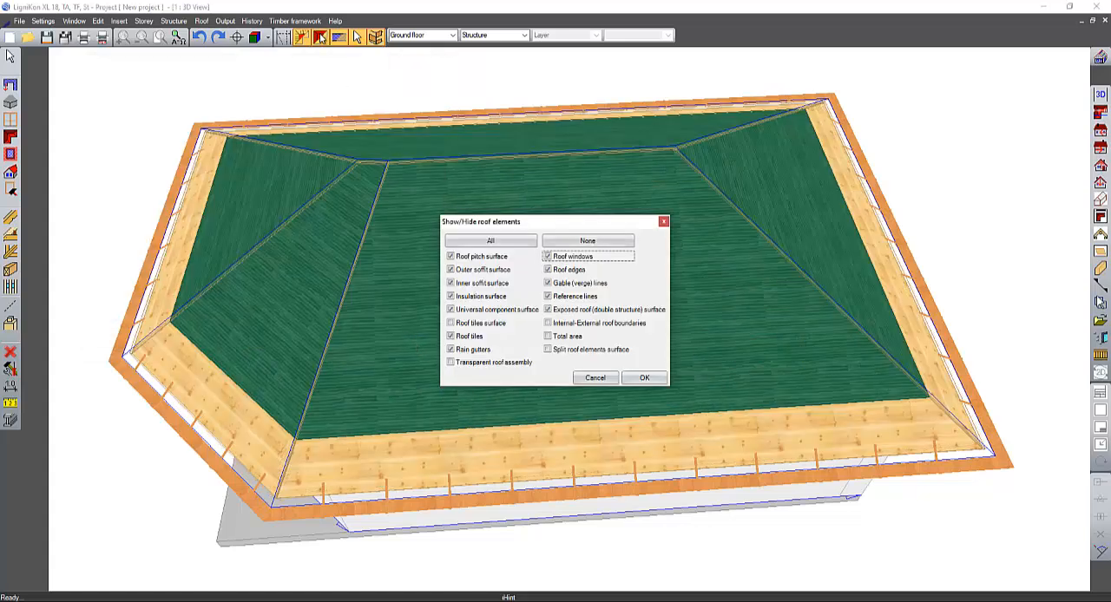
left_click(493, 273)
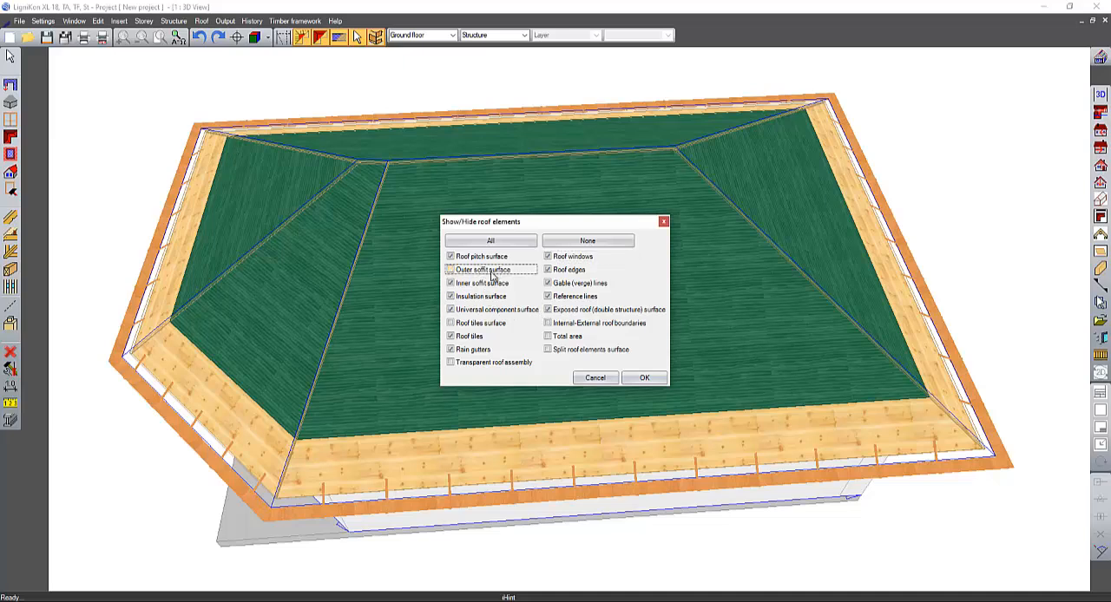
left_click(481, 285)
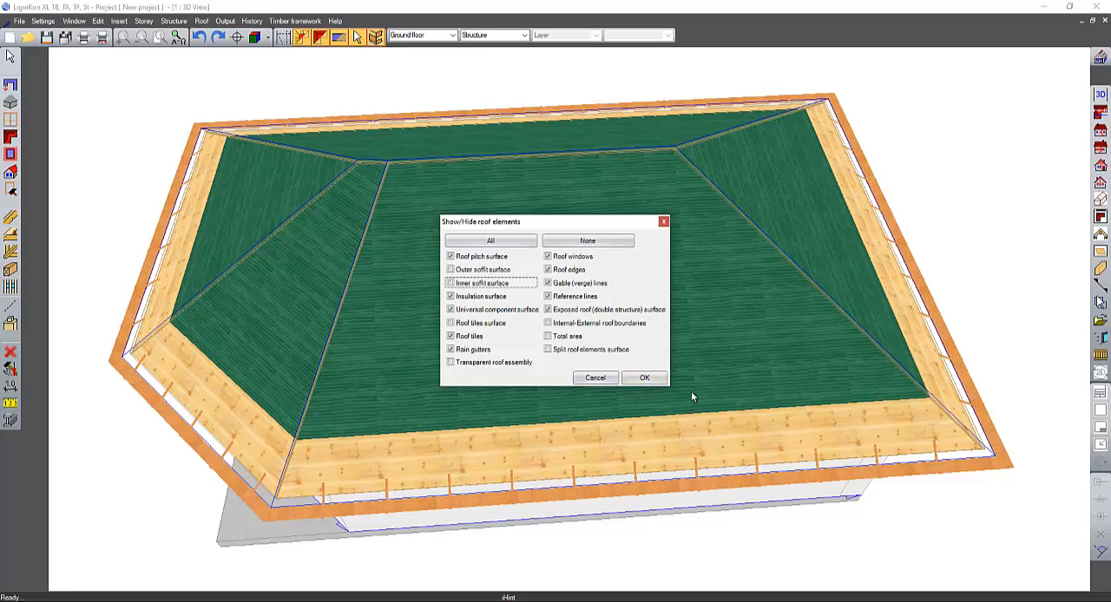
left_click(657, 381)
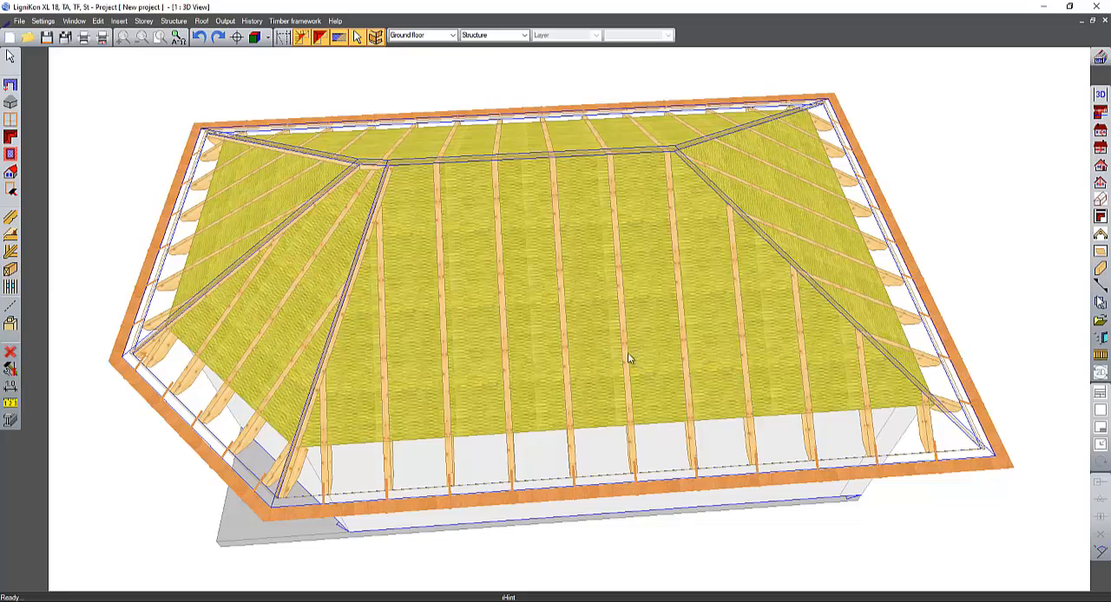
- Examine the insulation between the rafters from different angles, leaving the framework and roof element visibility settings as they are
middle_click_drag(627, 352, 600, 263)
left_click(302, 36)
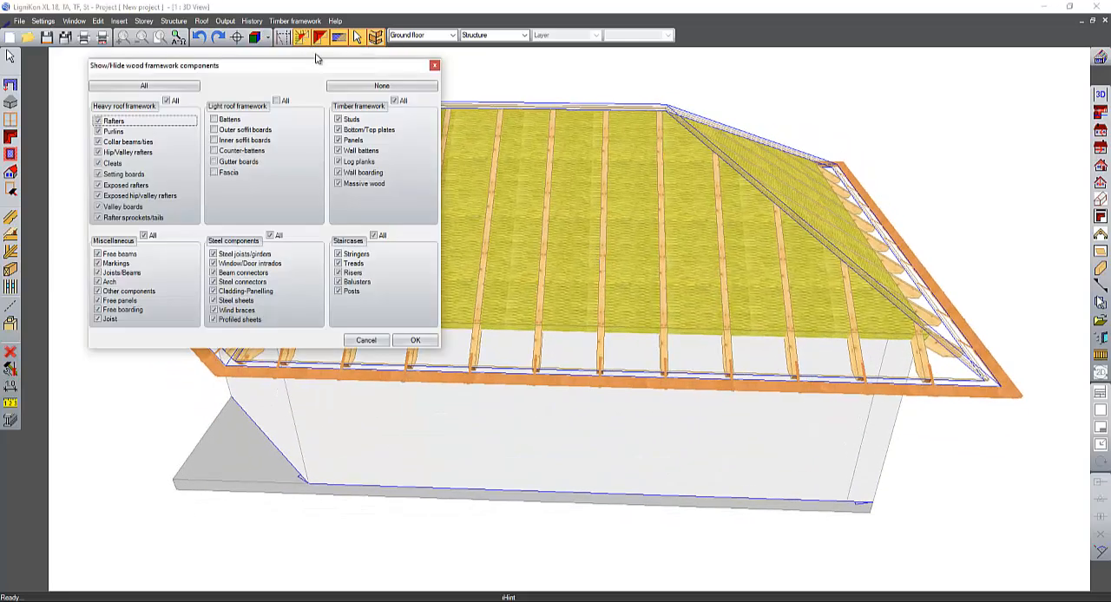
key("Escape")
left_click(319, 39)
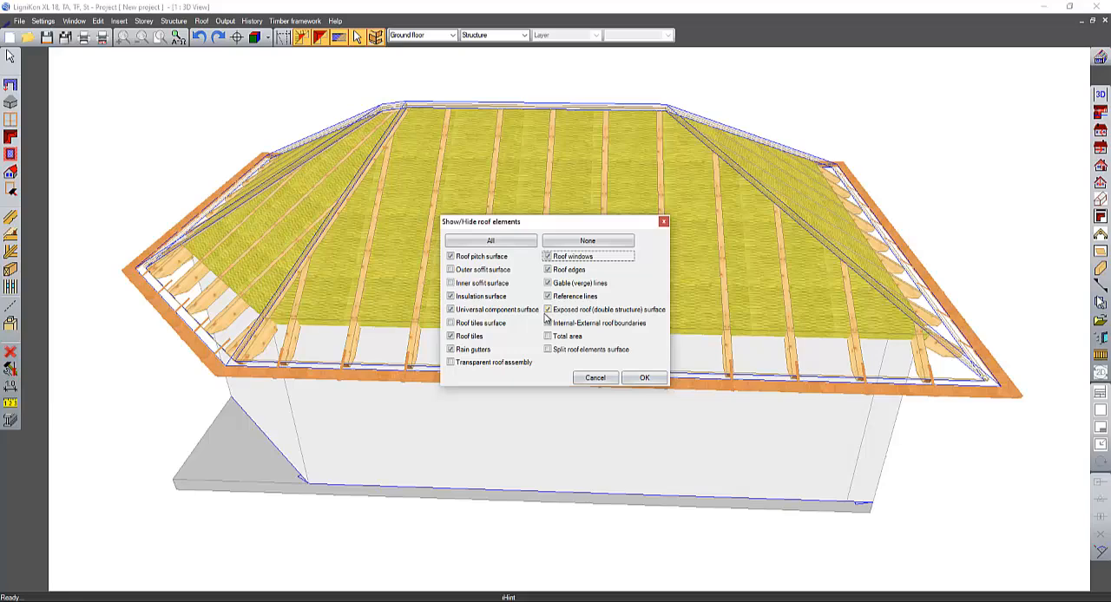
left_click(643, 378)
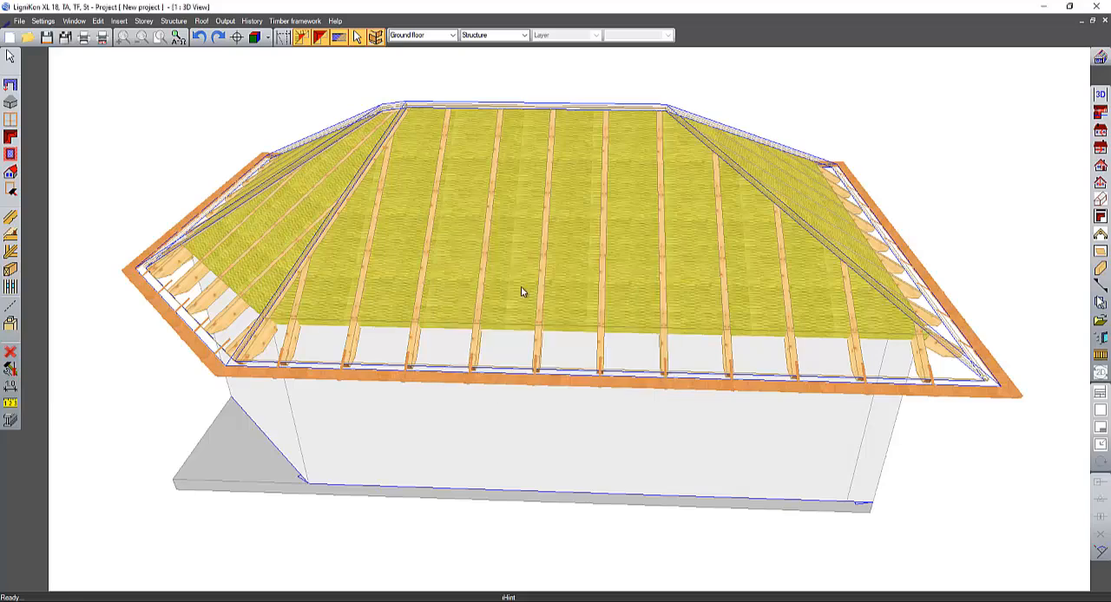
middle_click_drag(521, 292, 598, 328)
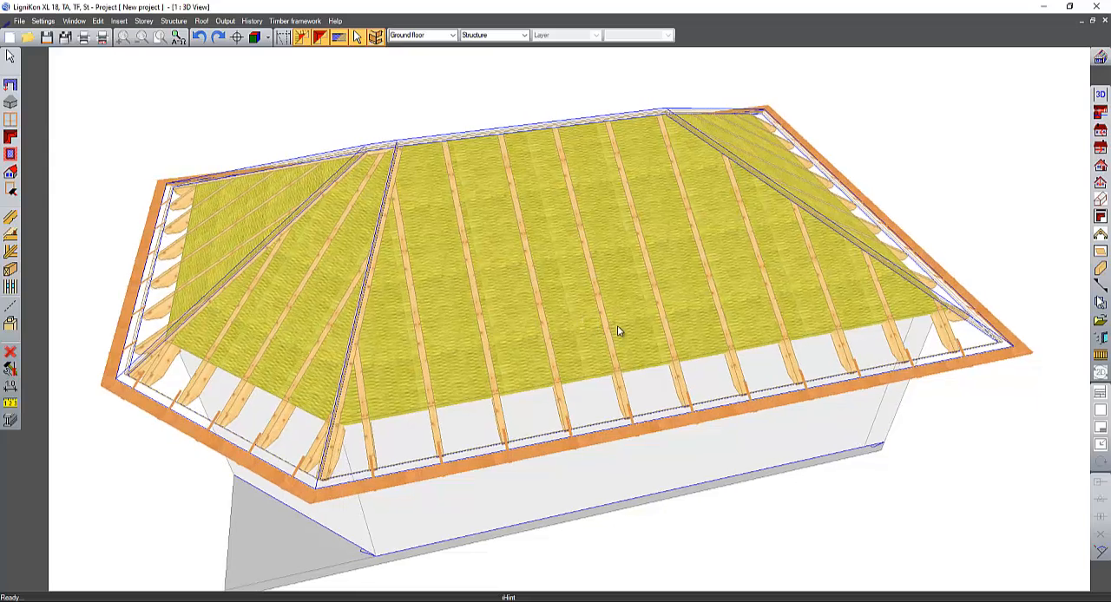
- Output the list of carpentry for the ground floor structure with all materials, and shrink the list window beside the 3D view
left_click(225, 21)
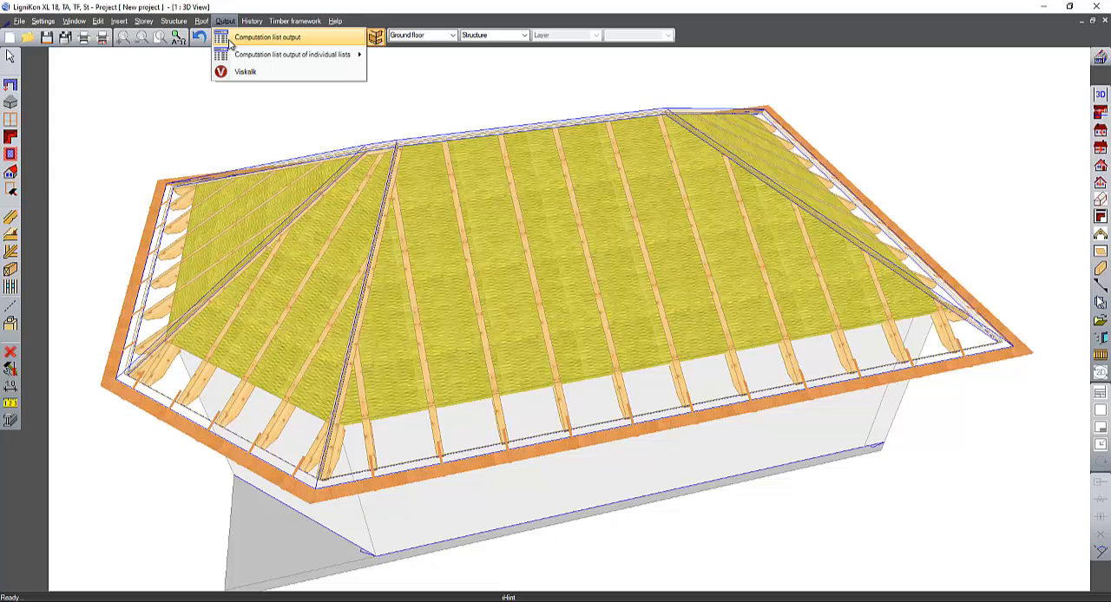
left_click(230, 42)
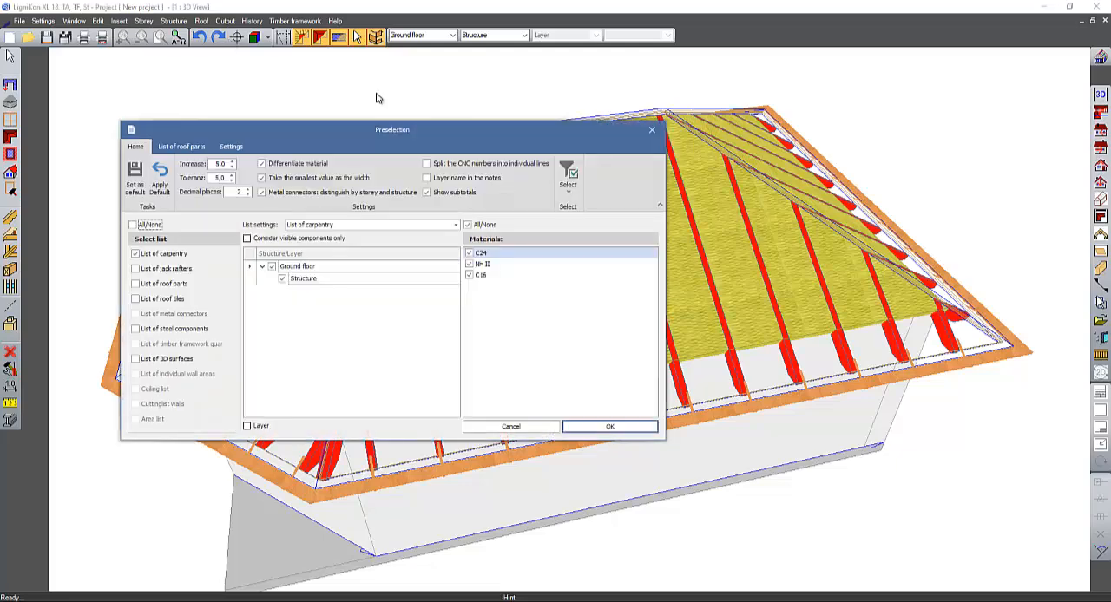
left_click_drag(439, 139, 417, 126)
left_click(613, 413)
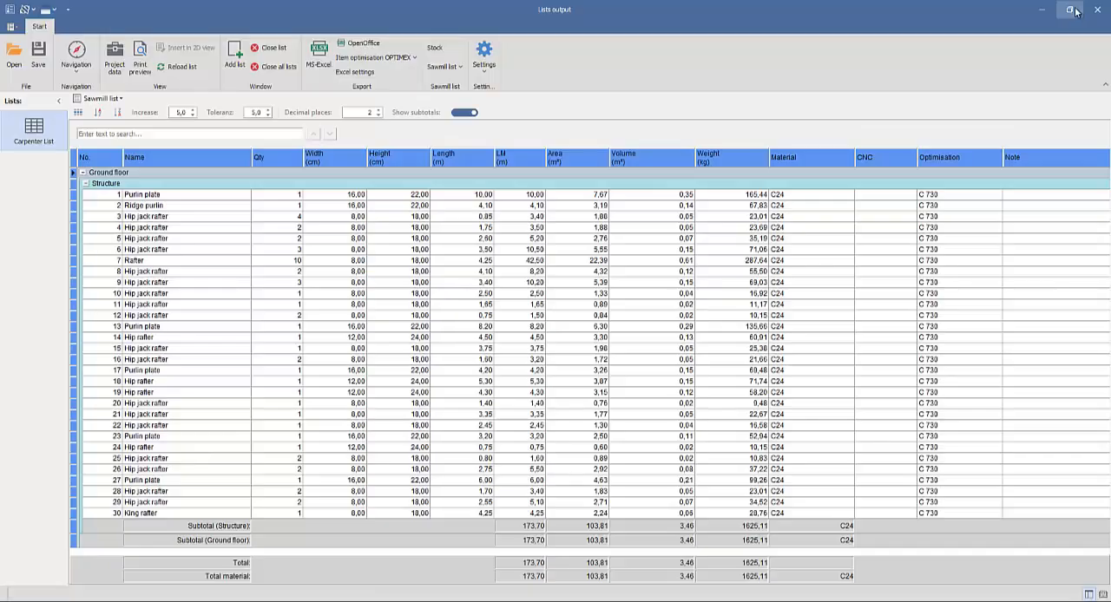
left_click(1073, 10)
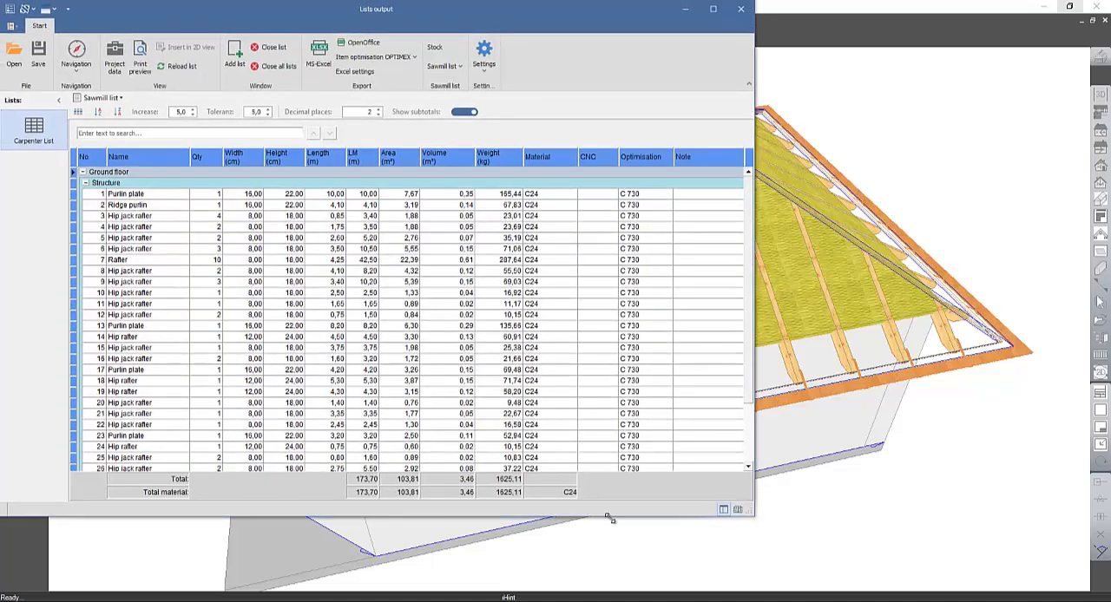
left_click_drag(610, 519, 462, 519)
- Select carpenter list items 2 to 13 and then 19 to 22 to locate these timbers in the 3D model
left_click(147, 206)
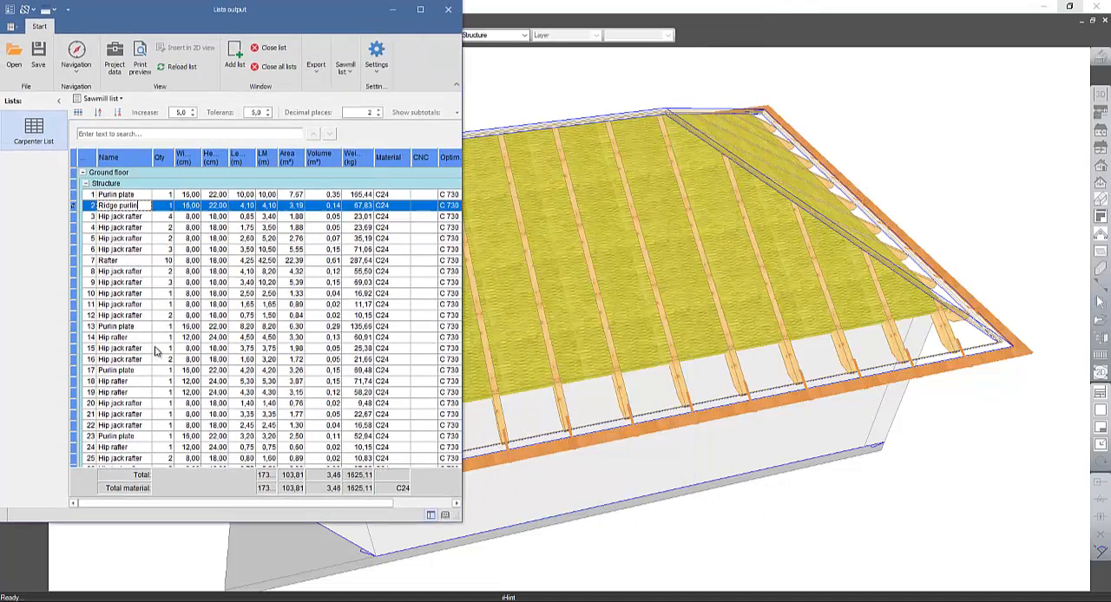
left_click(158, 328, "shift")
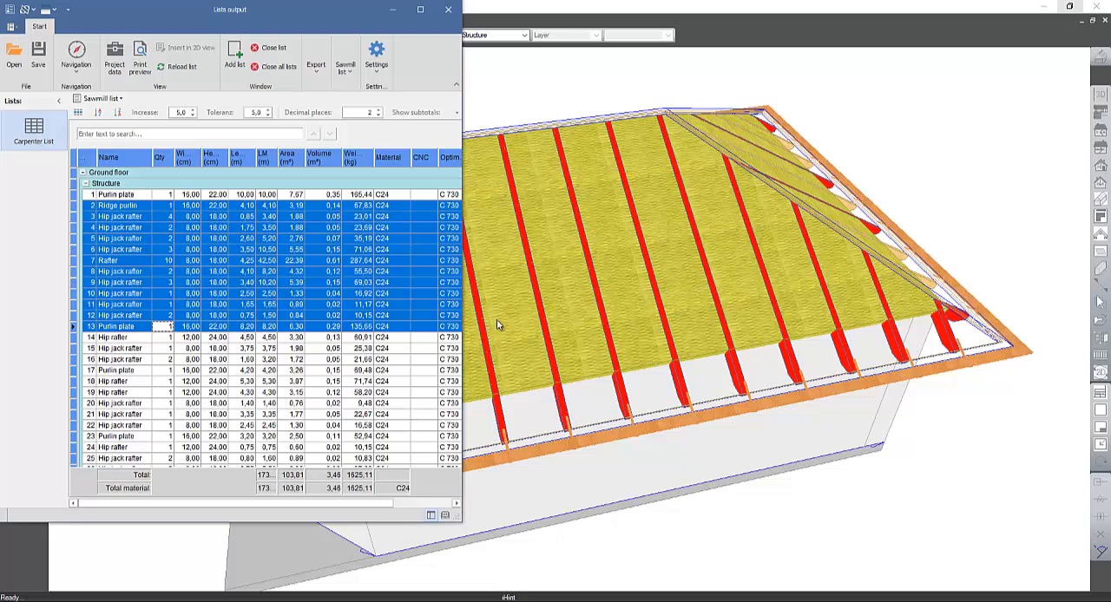
left_click(116, 393)
left_click(161, 425, "shift")
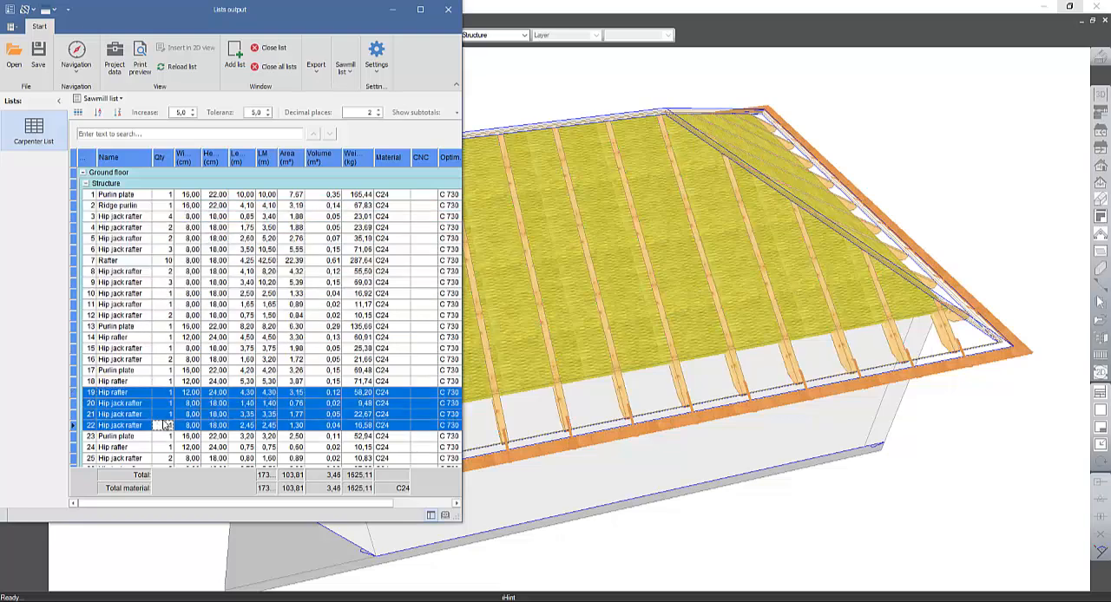
scroll(643, 321, "down", 3)
middle_click_drag(737, 337, 916, 324)
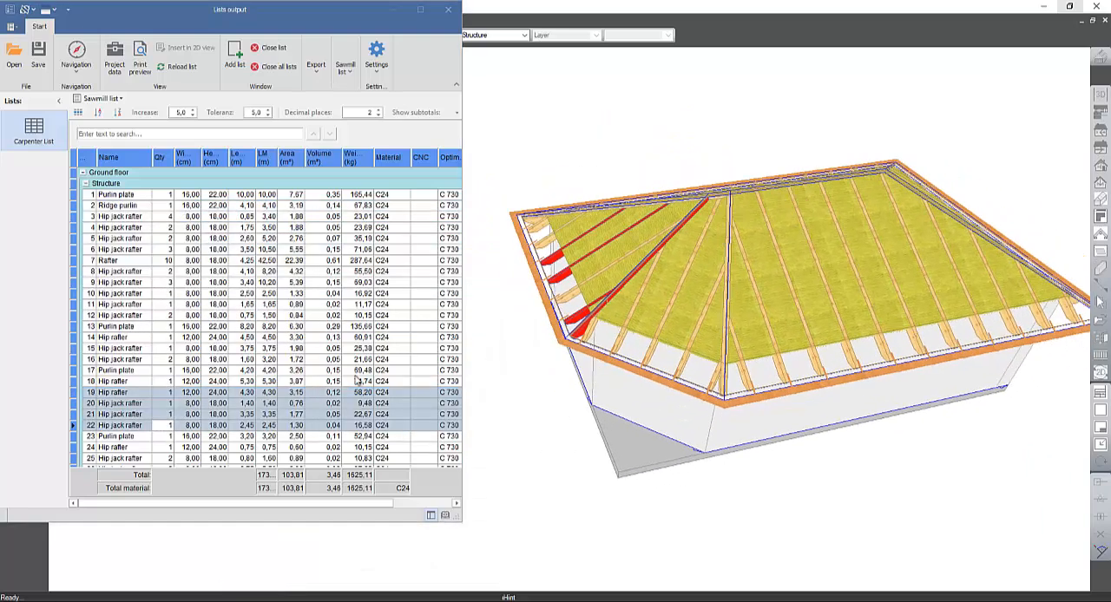
- Select carpenter list items 13 to 15 and extend the selection to item 18 to locate them in the model
left_click(102, 326)
left_click(139, 348, "shift")
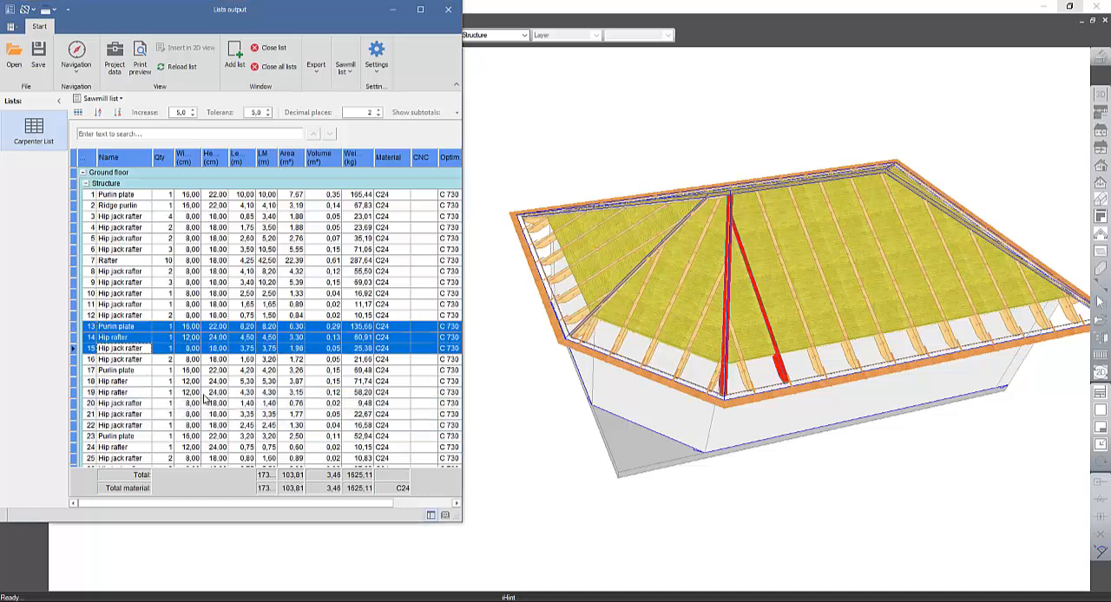
left_click(139, 381, "shift")
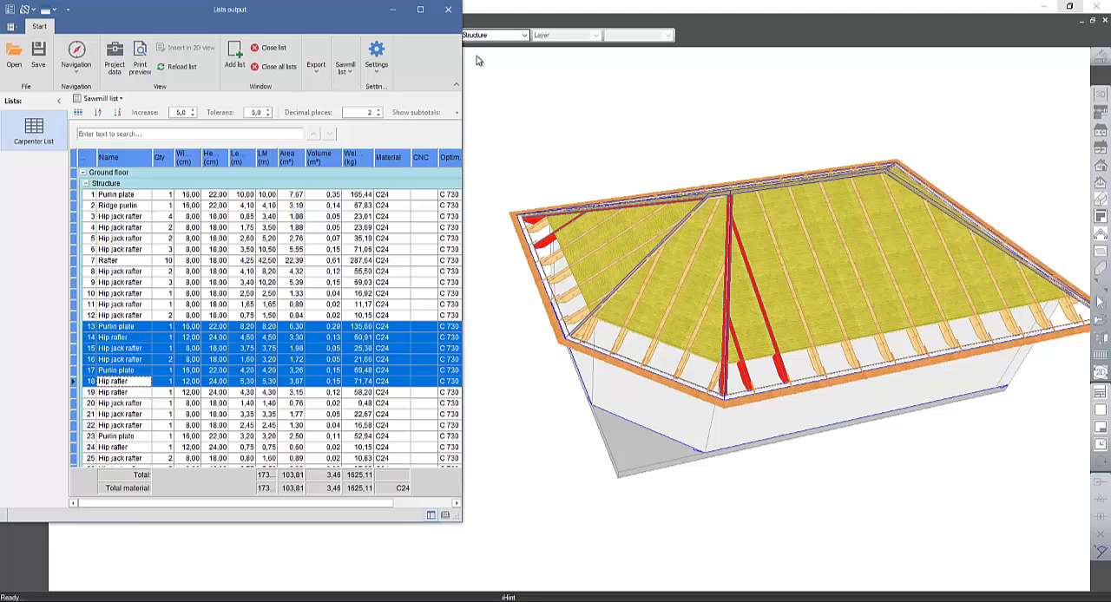
- Widen the list window, close it and adopt the saw list position numbers in the model
left_click_drag(462, 68, 550, 71)
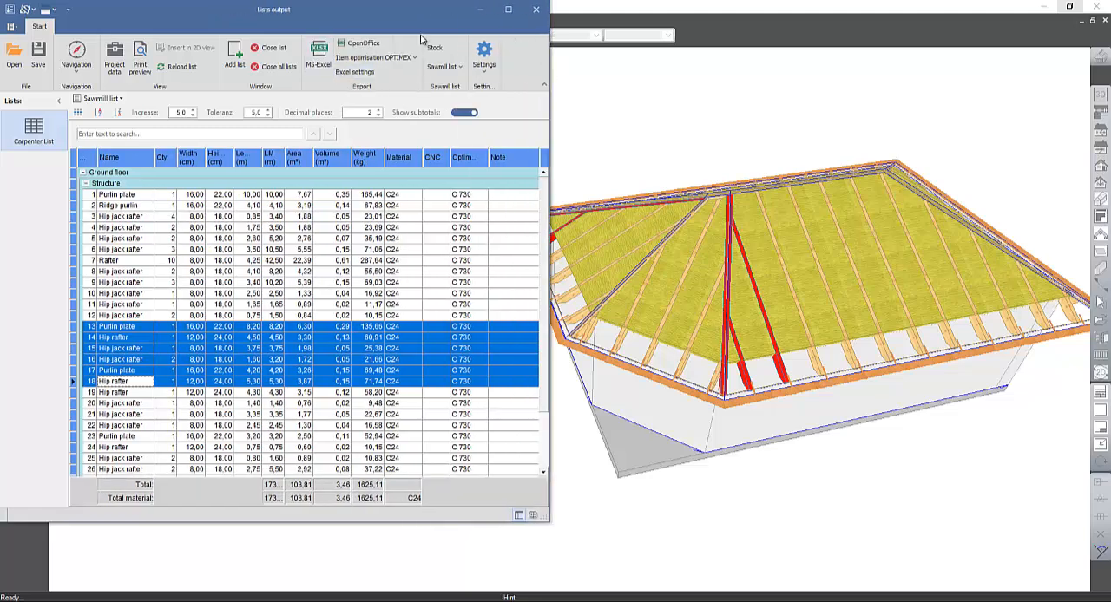
left_click(536, 18)
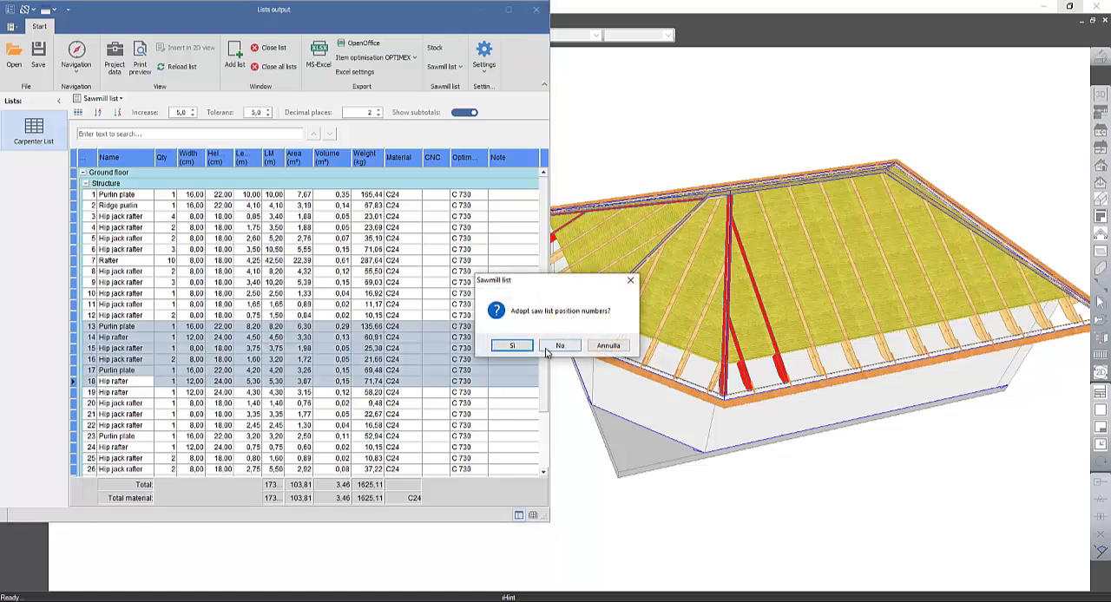
left_click(512, 347)
middle_click_drag(740, 298, 628, 388)
middle_click_drag(565, 303, 606, 304)
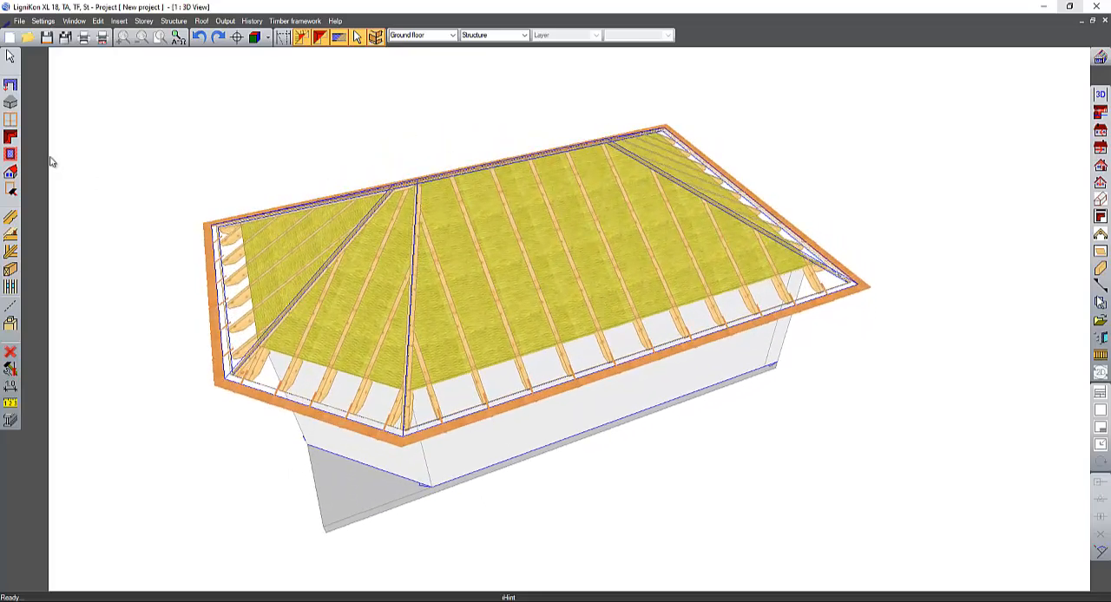
- Open the gable roof profile of the large front pitch for editing twice, and confirm it each time with its existing settings
left_click(10, 139)
left_click(31, 158)
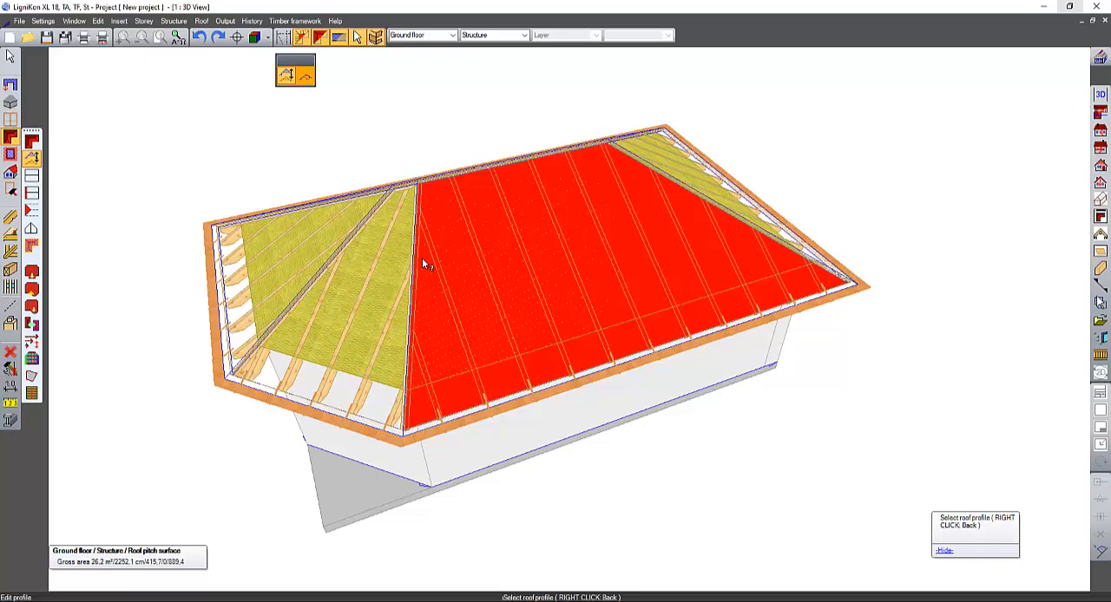
left_click(422, 260)
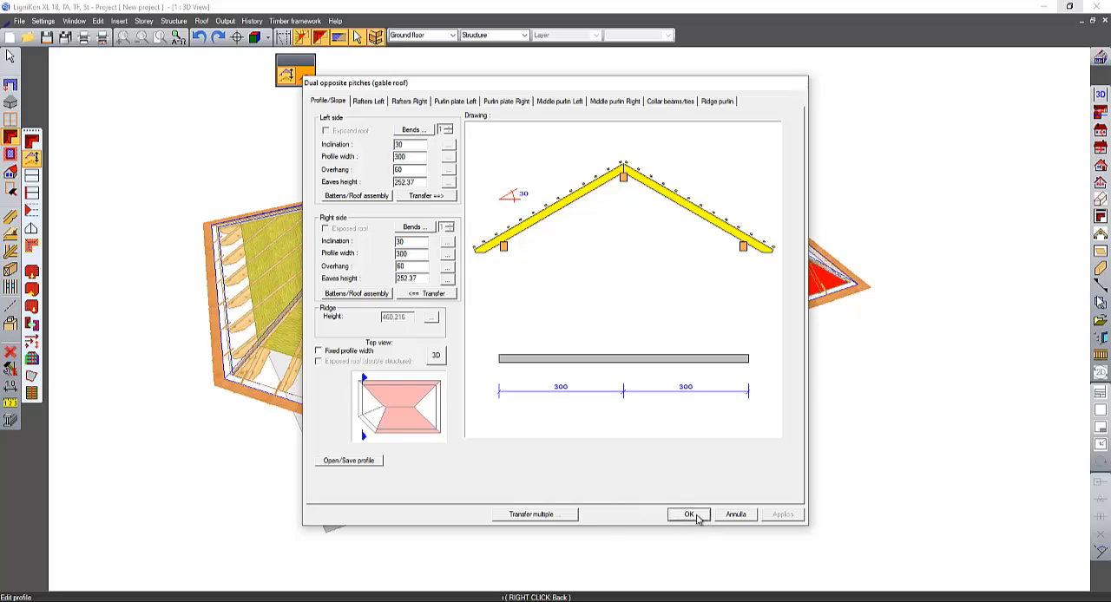
left_click(688, 515)
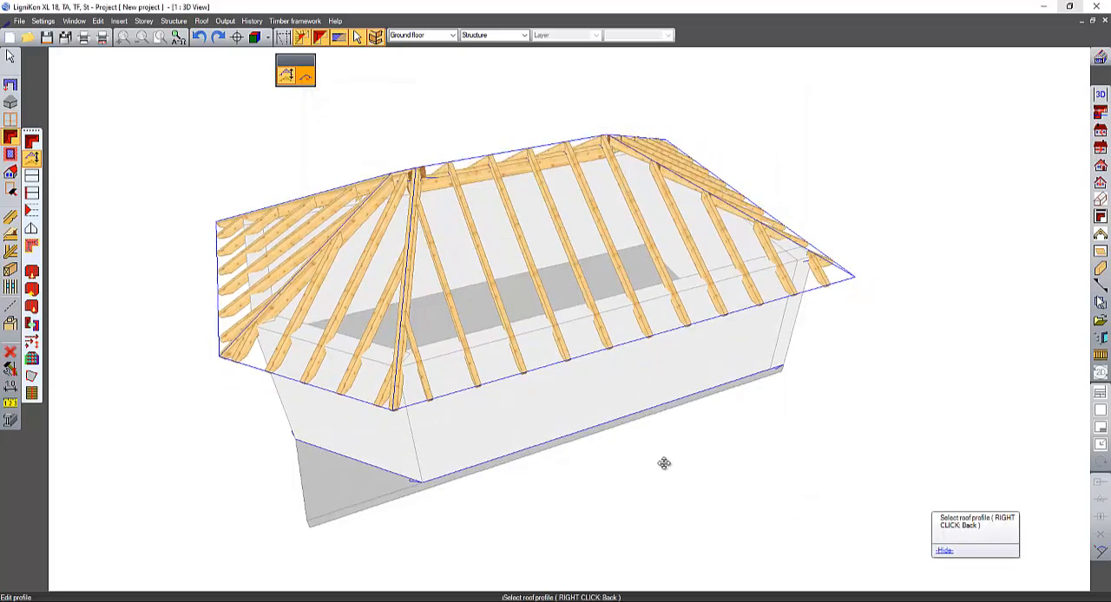
left_click(548, 290)
left_click(548, 289)
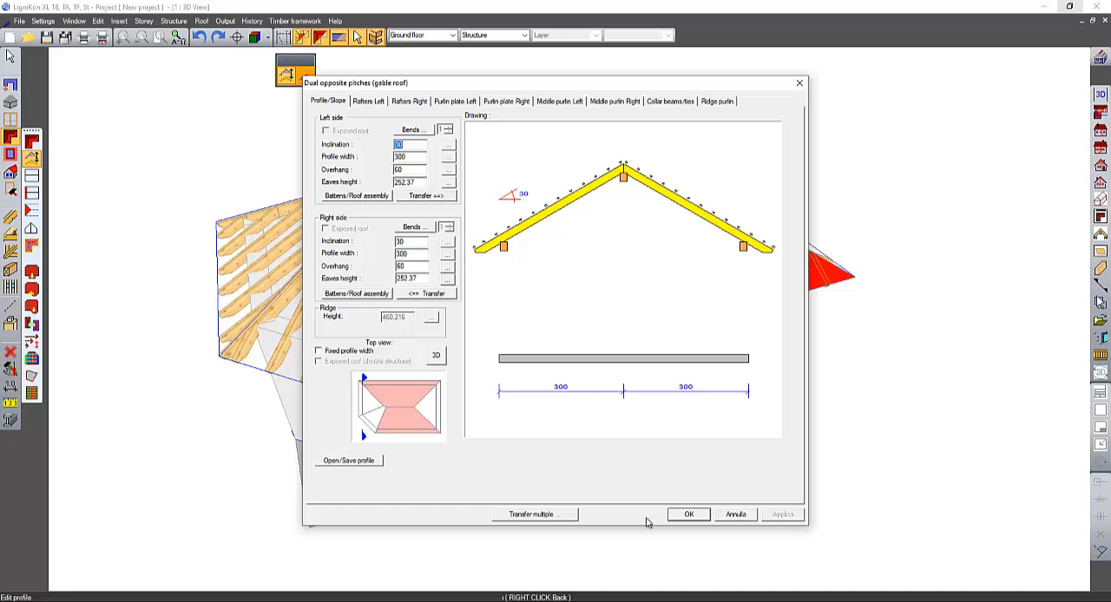
left_click(699, 515)
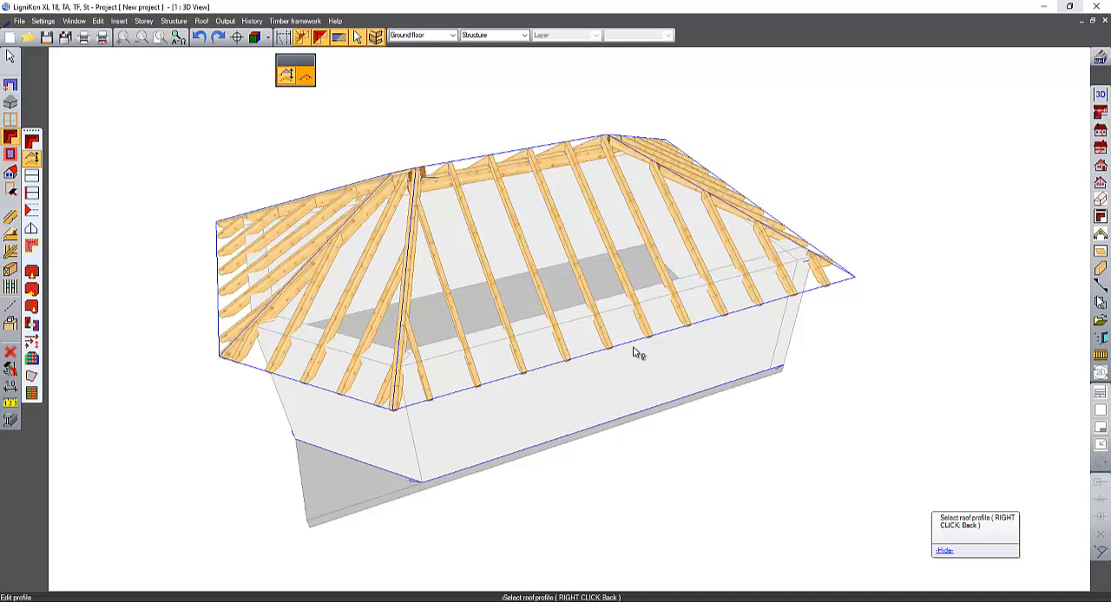
- Turn all light roof framework components back on in the wood framework visibility settings
right_click(304, 39)
left_click(290, 102)
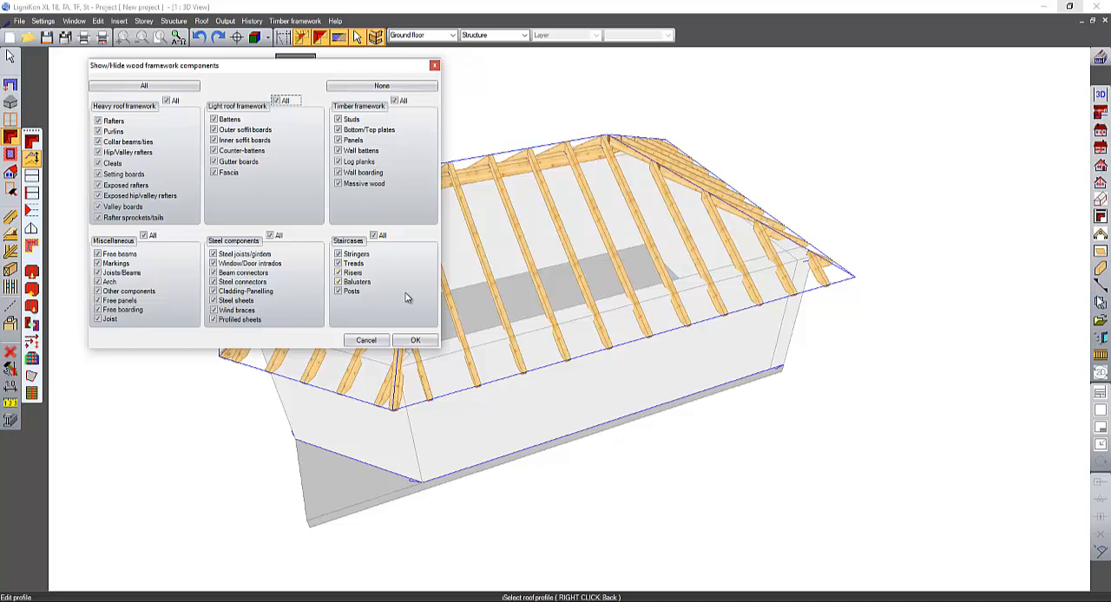
left_click(415, 340)
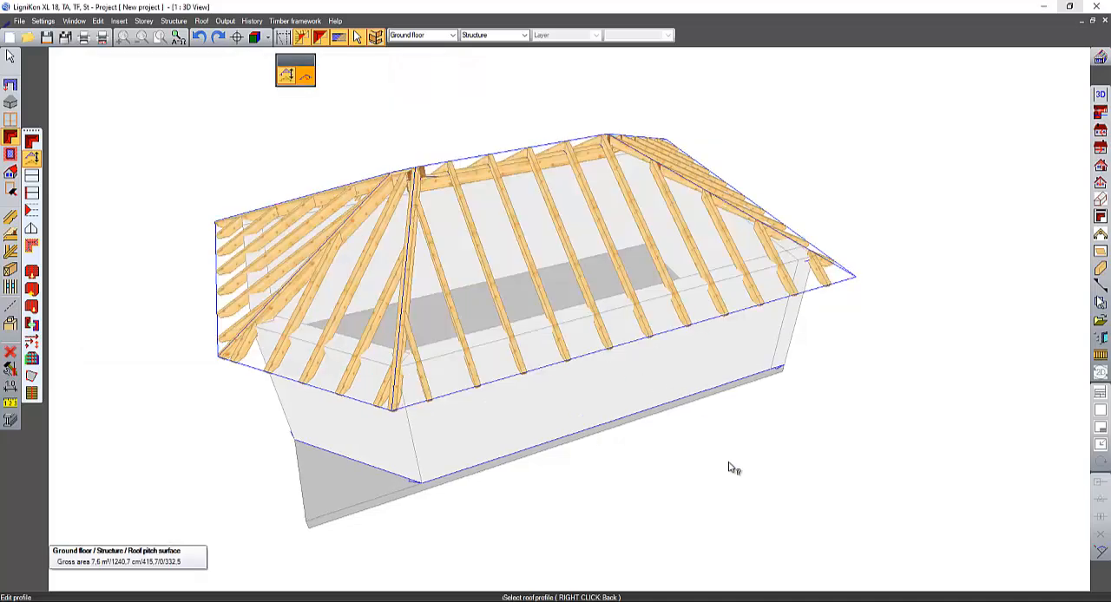
- Examine the roof assembly definition in the large front pitch's gable roof profile, and cancel all dialogs without changes
middle_click_drag(729, 468, 758, 458)
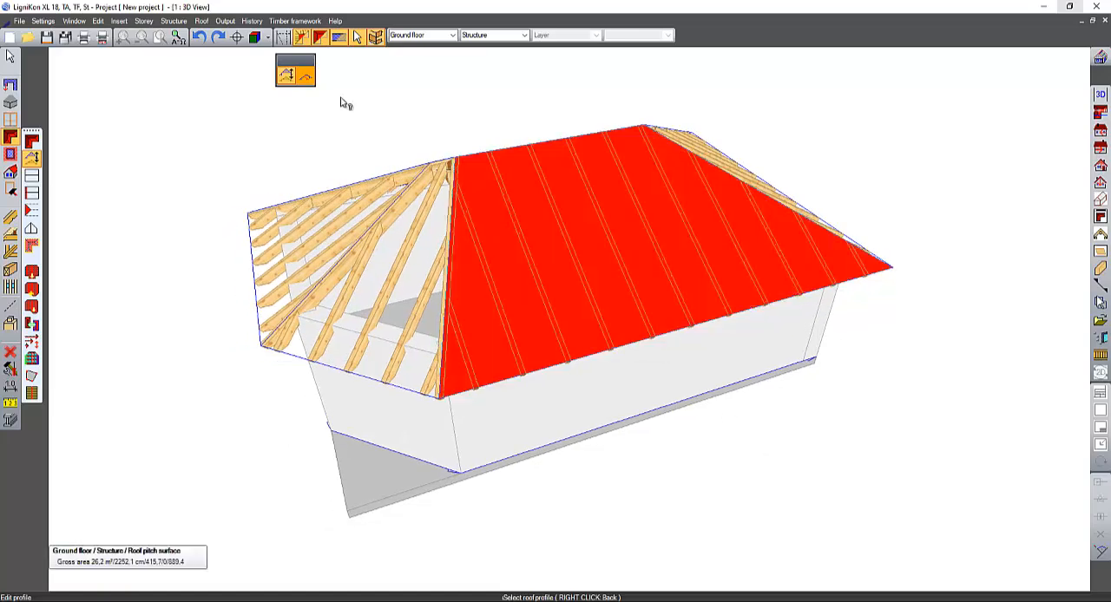
left_click(516, 243)
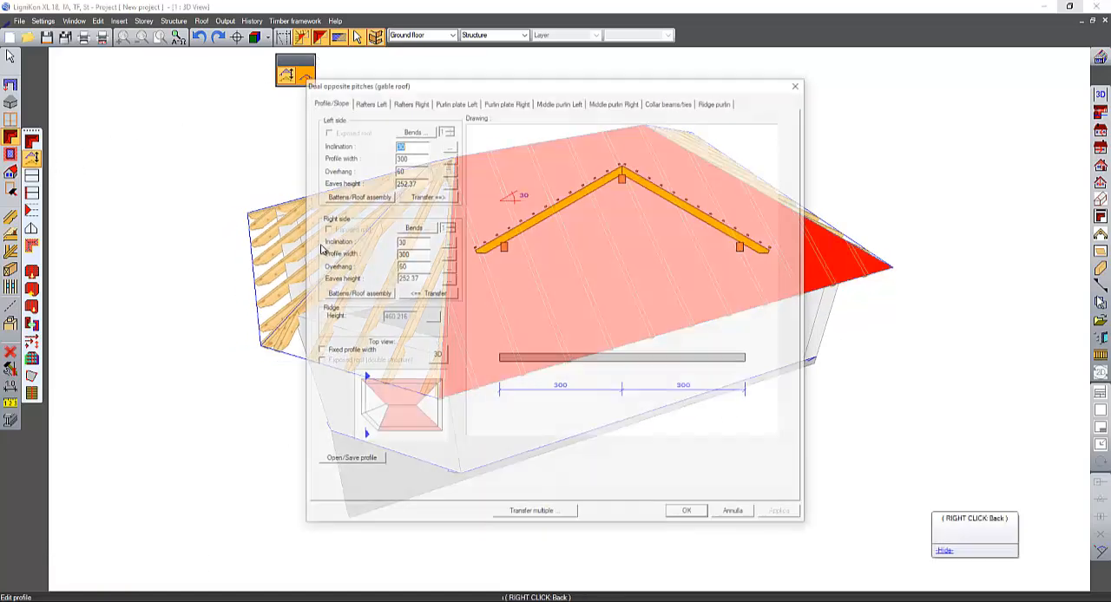
left_click(380, 195)
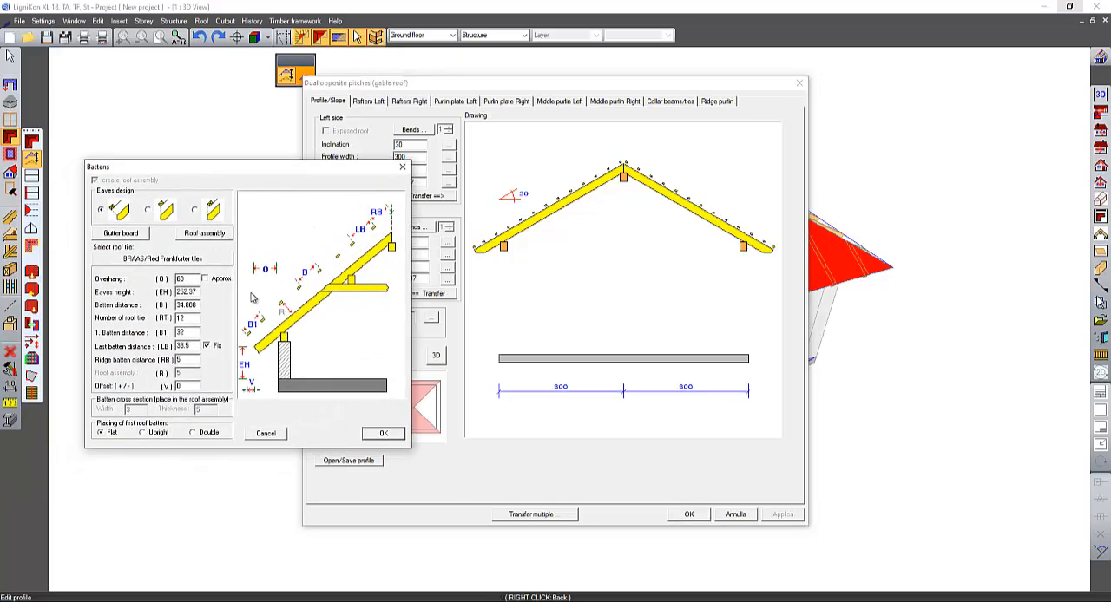
left_click(209, 234)
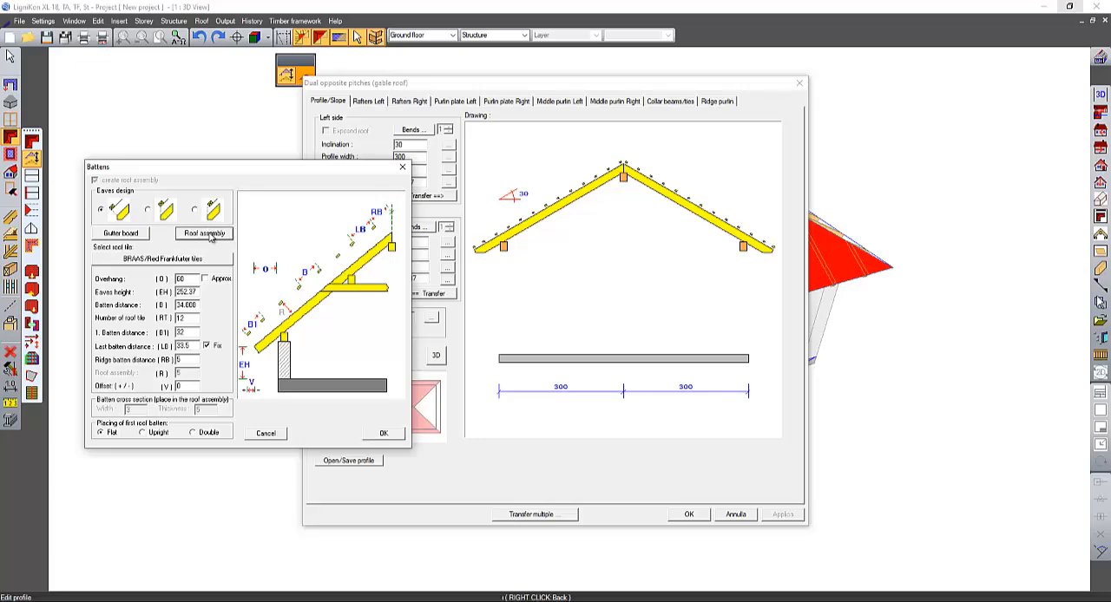
left_click_drag(442, 211, 510, 179)
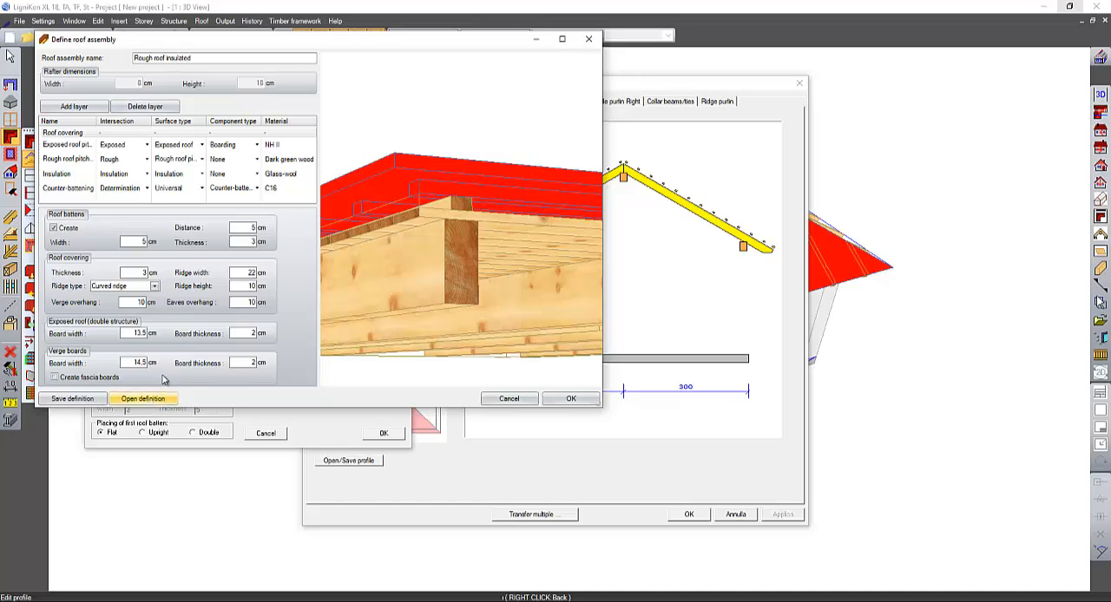
left_click(509, 400)
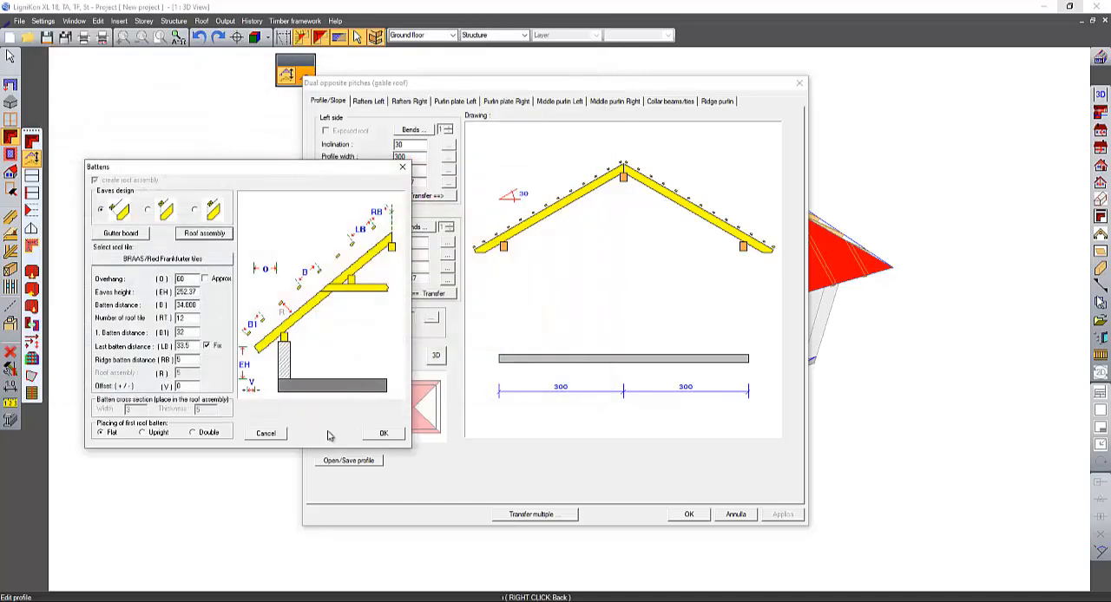
left_click(280, 434)
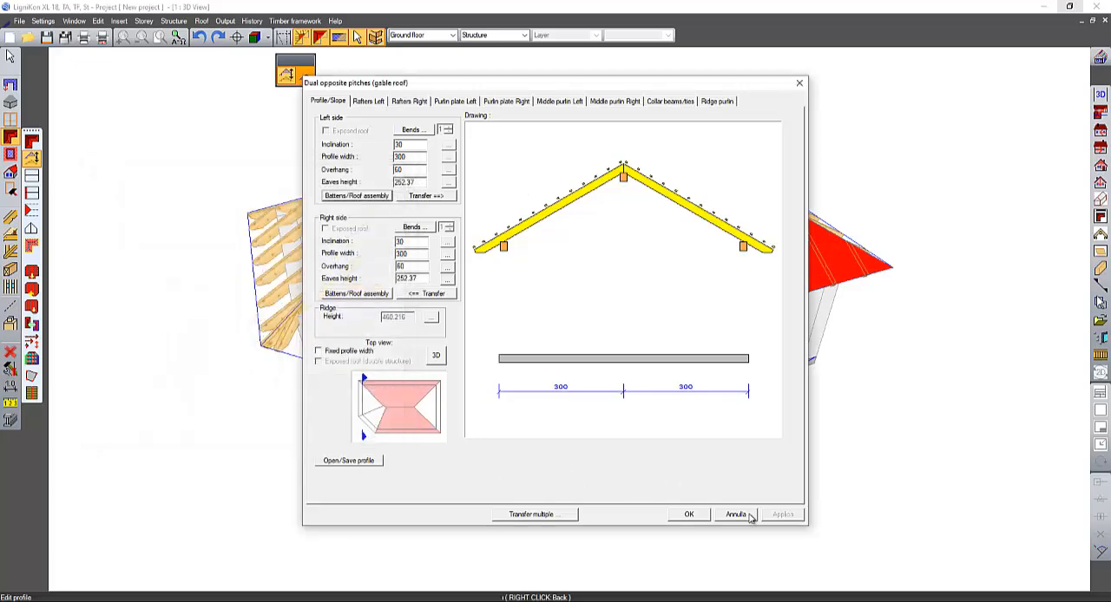
left_click(736, 515)
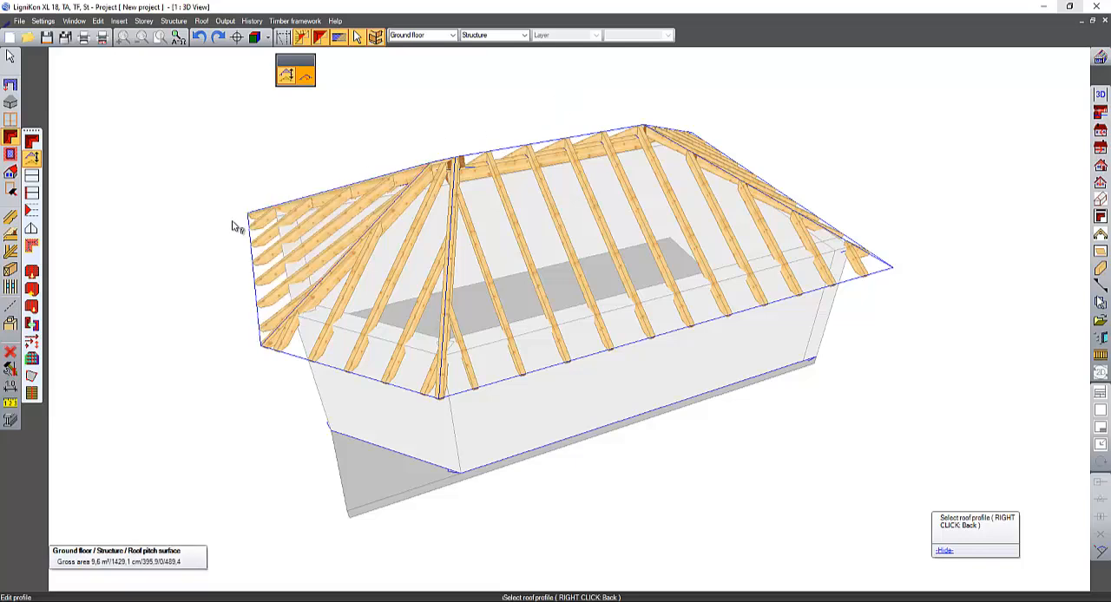
- Adjust all walls to the roof pitch surfaces, with their height reaching up to the light roof framework
middle_click_drag(233, 222, 237, 185)
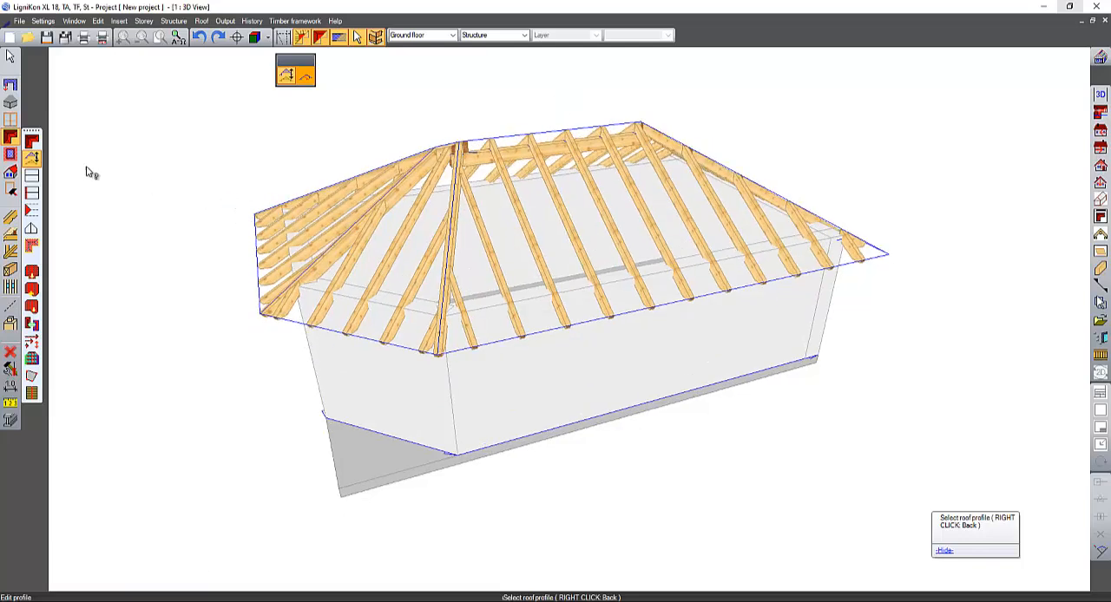
left_click(10, 86)
left_click(33, 107)
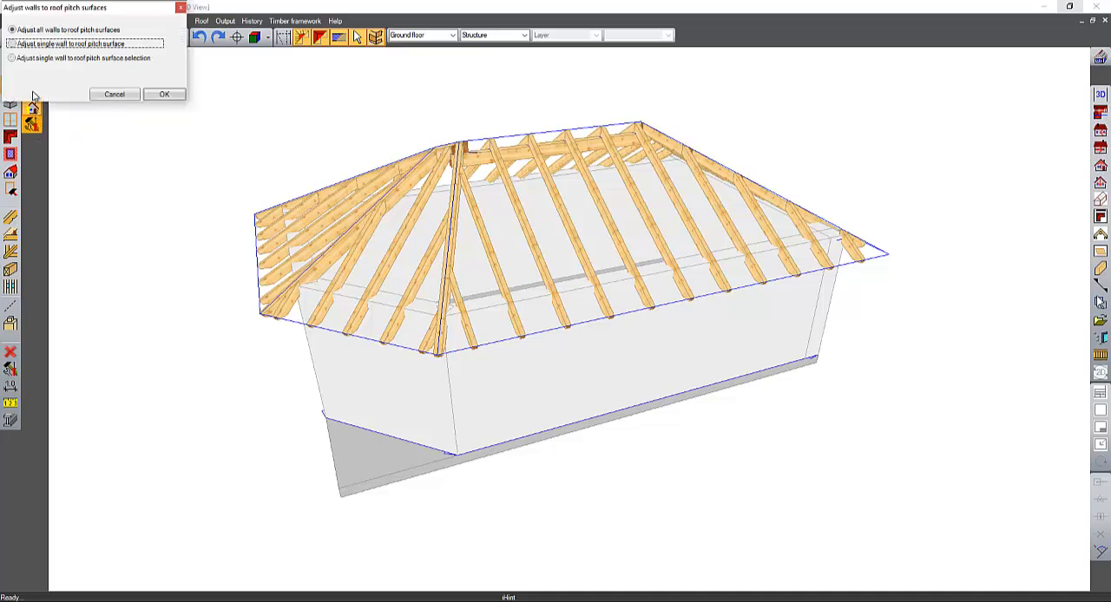
left_click(27, 31)
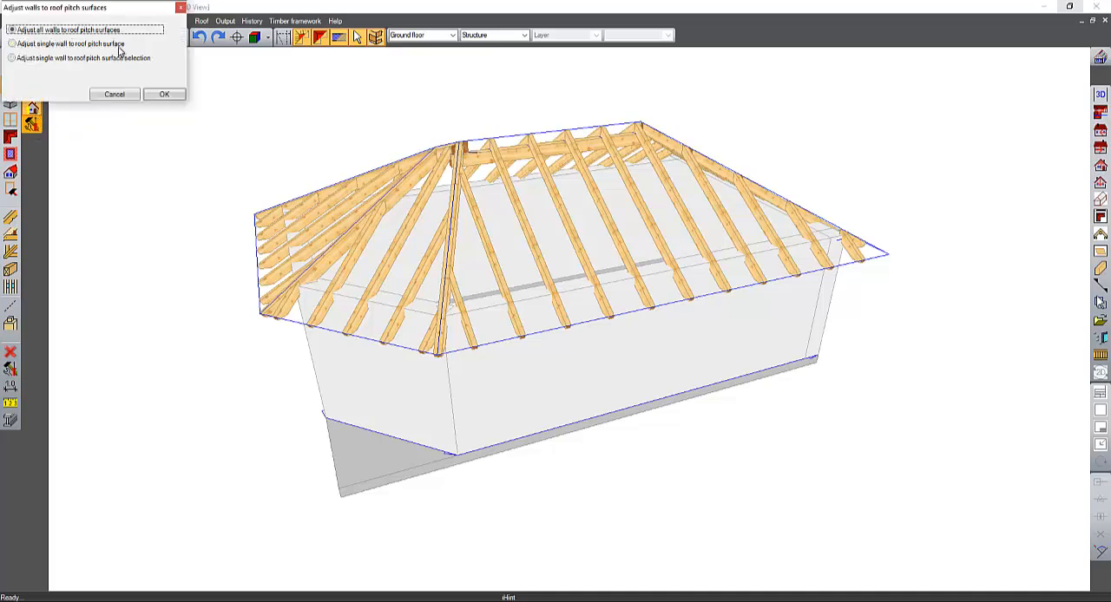
left_click(165, 94)
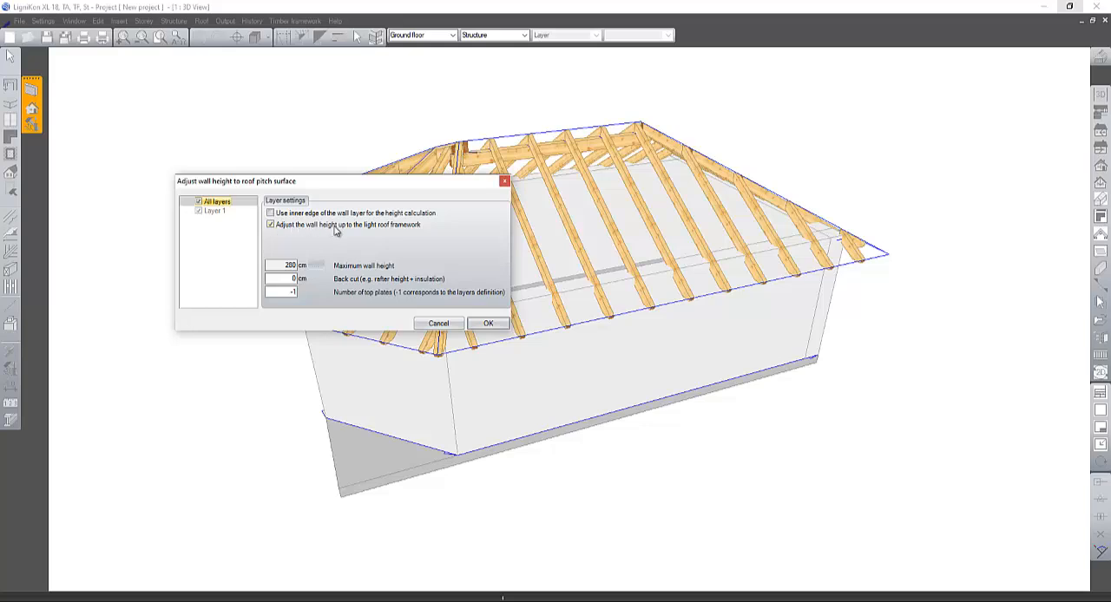
left_click(479, 324)
middle_click_drag(849, 438, 821, 361)
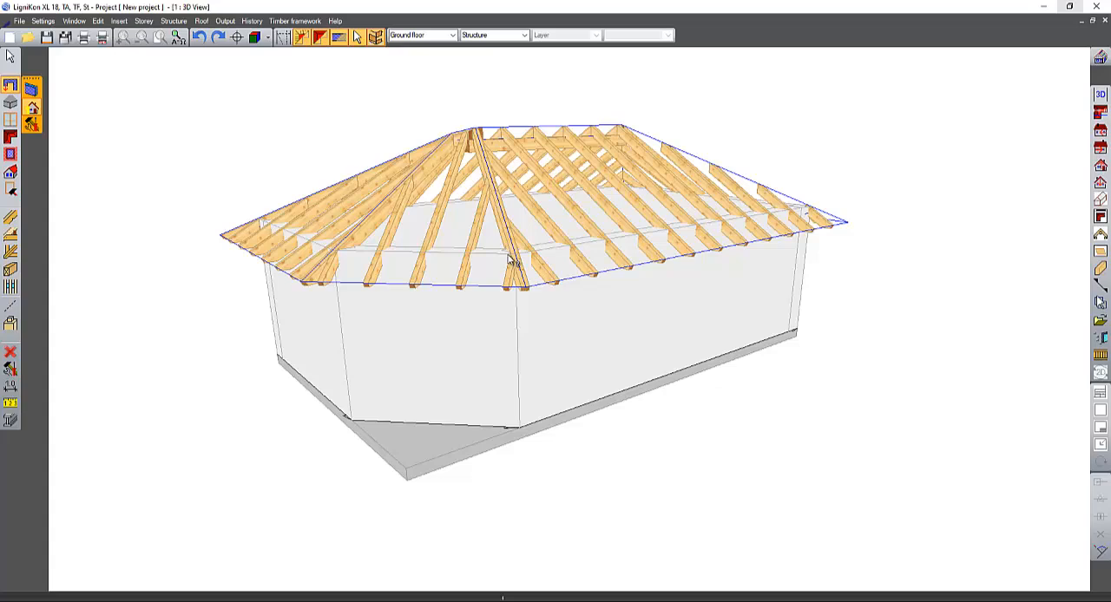
middle_click_drag(512, 261, 483, 272)
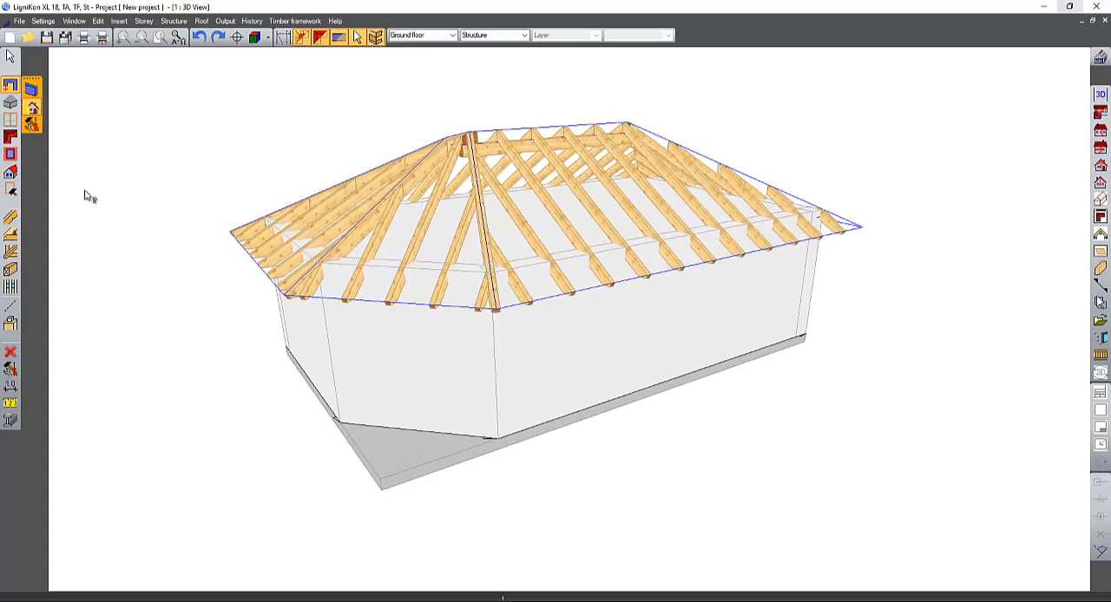
left_click(10, 137)
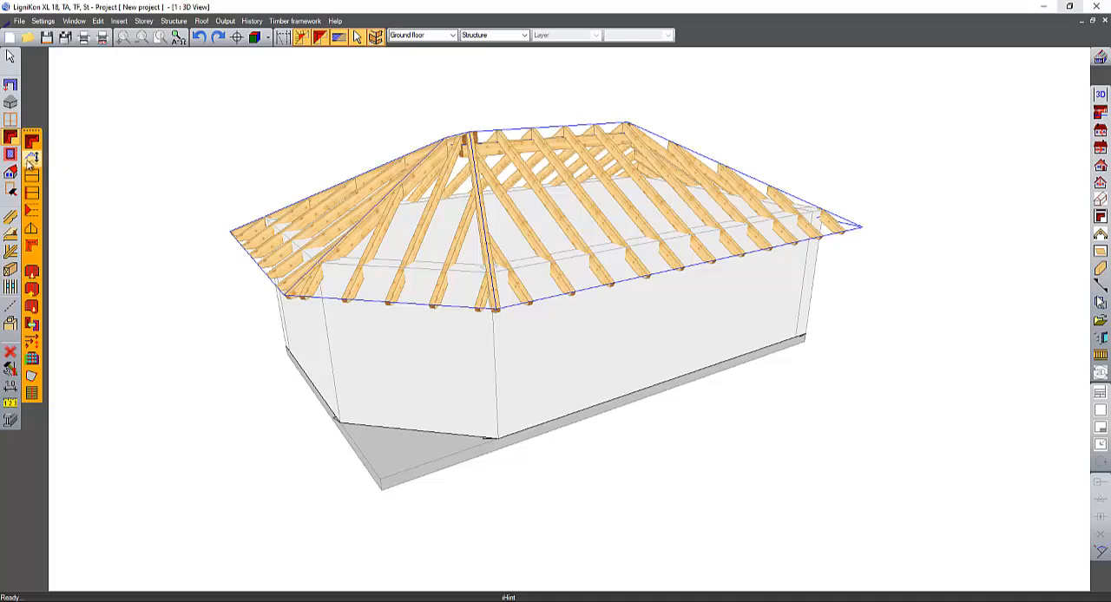
left_click(31, 156)
left_click(430, 225)
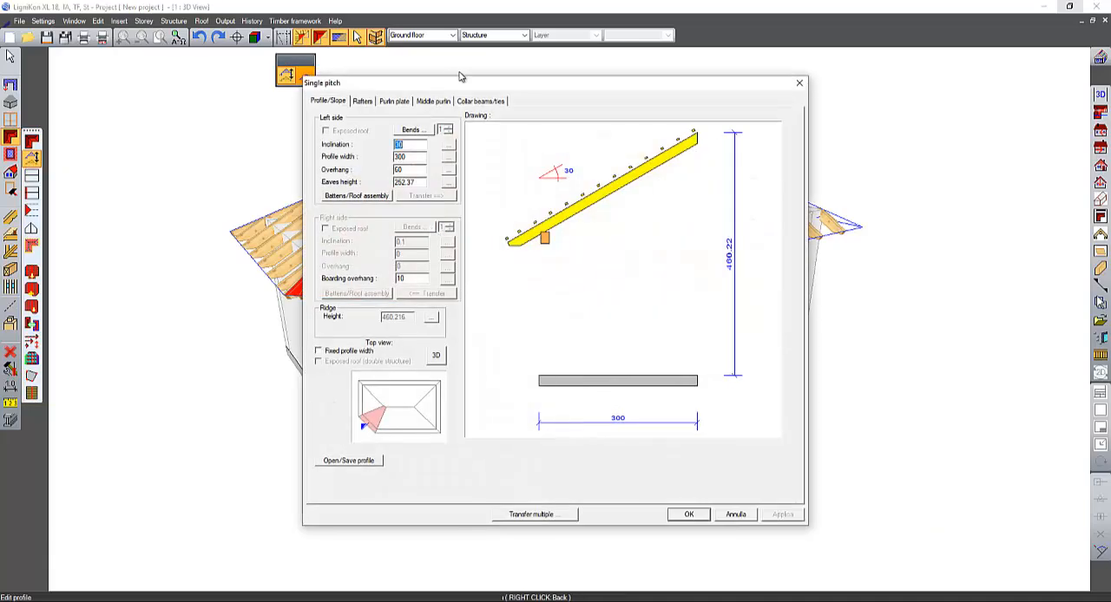
left_click_drag(527, 81, 733, 95)
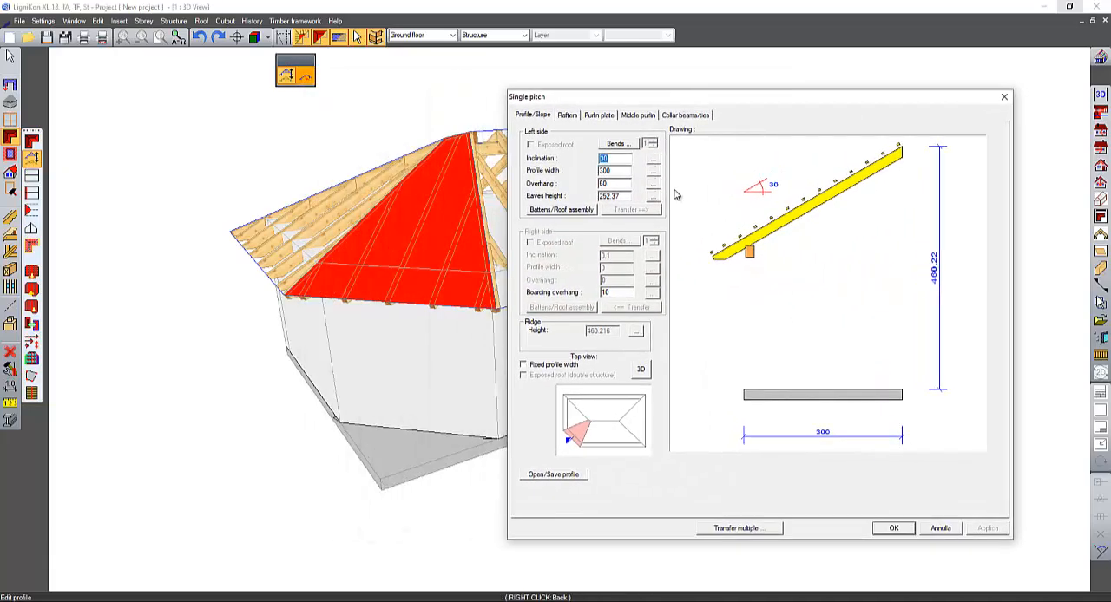
left_click(599, 115)
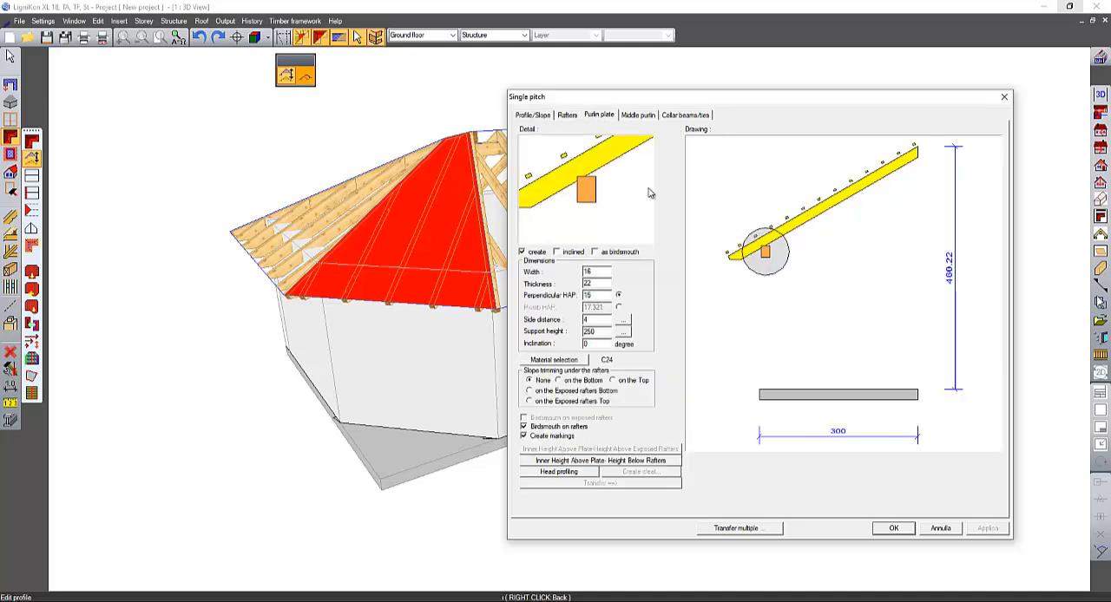
left_click(623, 331)
key("Return")
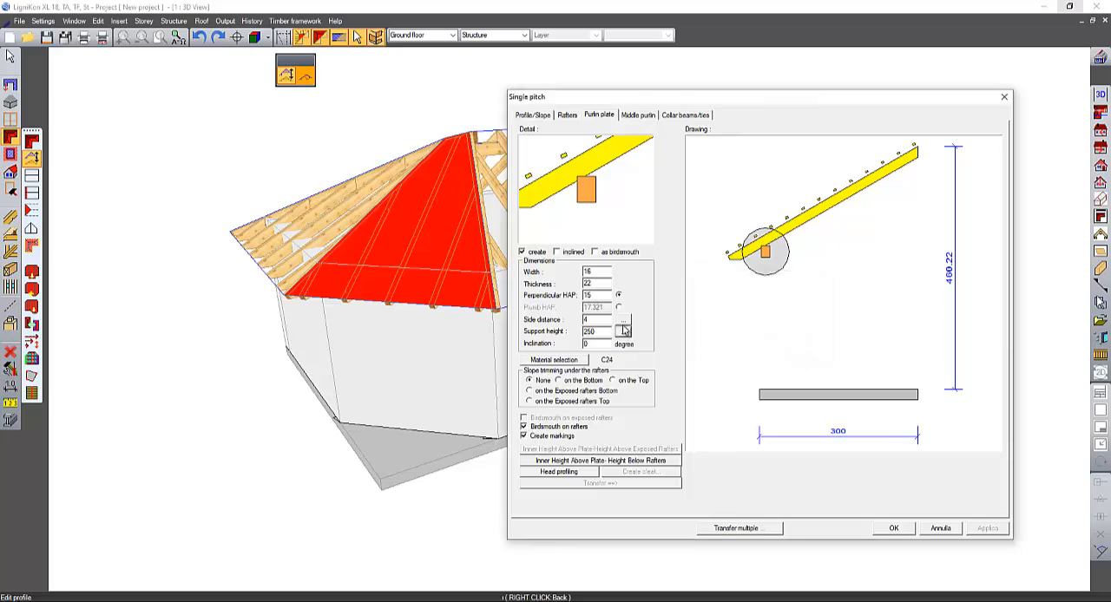
left_click(954, 530)
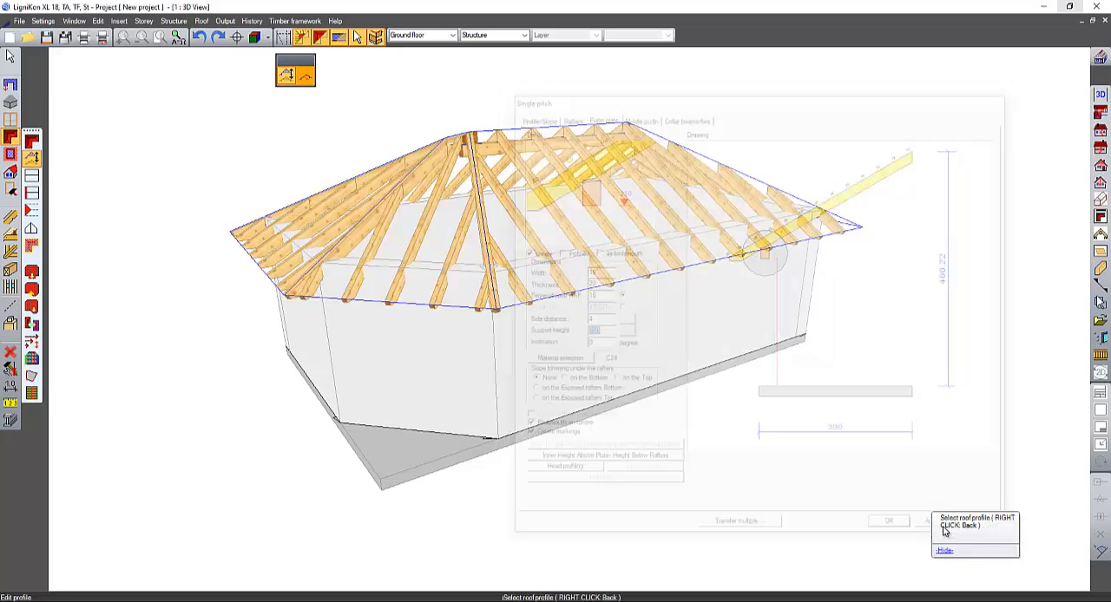
- Set the support height of the left purlin plate to 200 in the large front pitch's gable roof profile
left_click(517, 247)
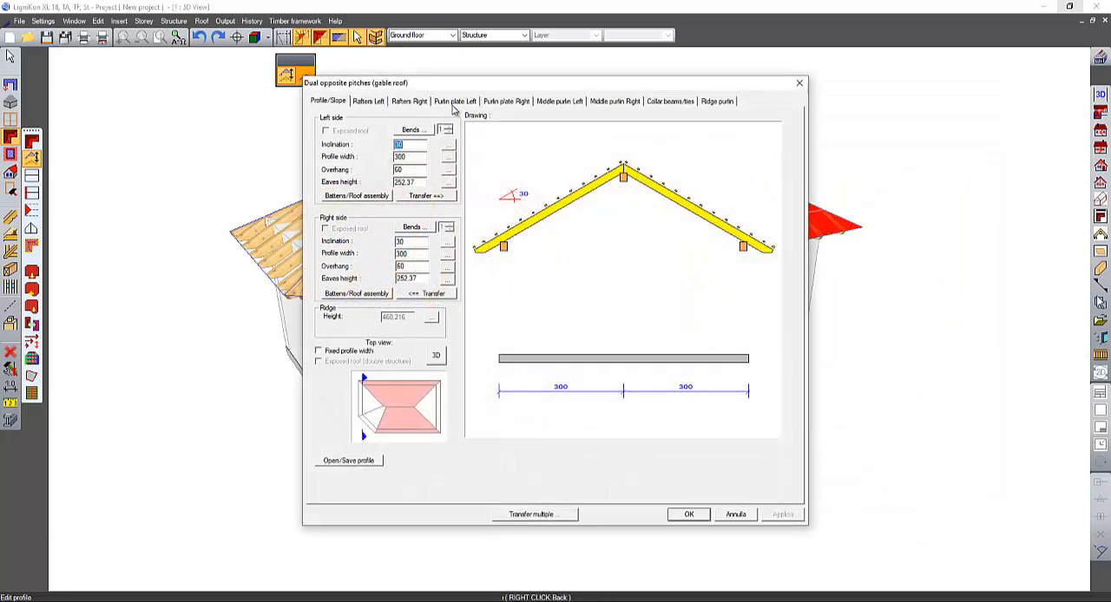
left_click(448, 102)
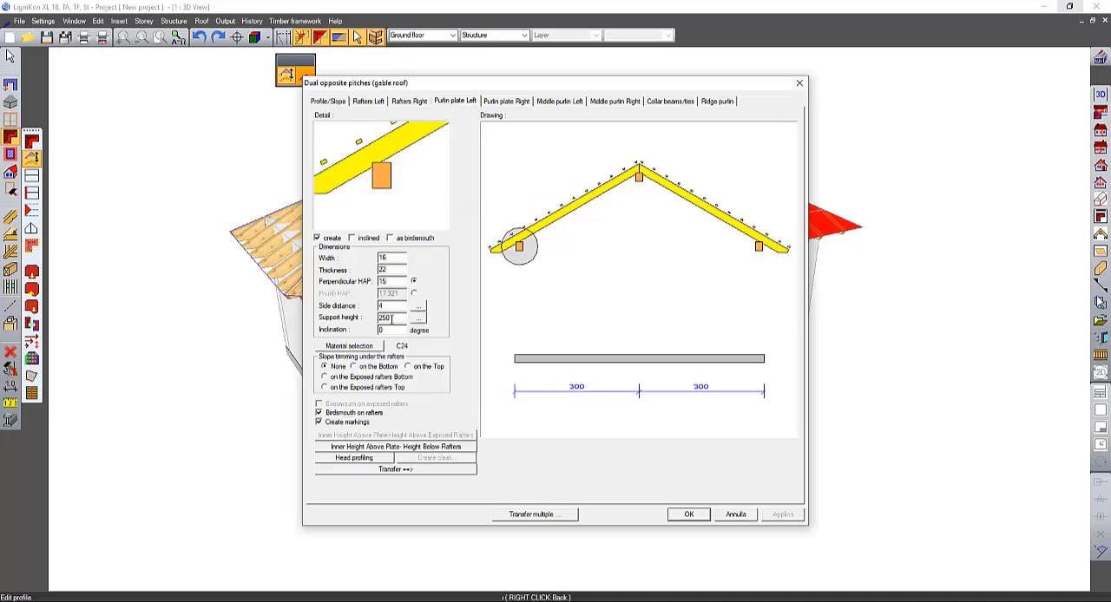
double_click(391, 317)
type("200")
key("Return")
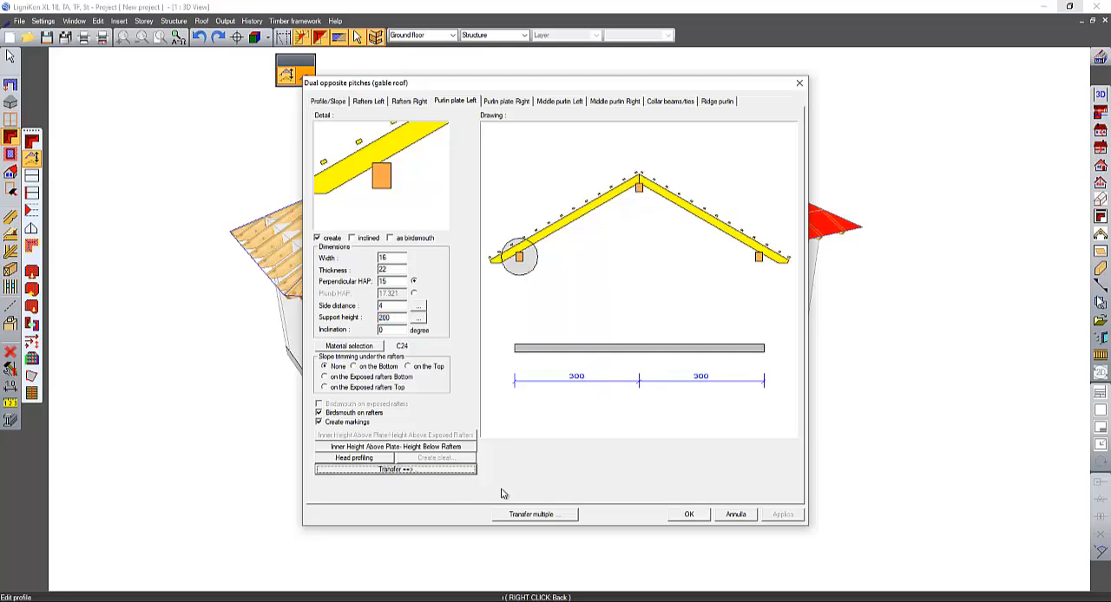
- Transfer the profile settings to the two pitches at the angled end and the opposite hip pitch, and apply the edited profile
left_click(547, 514)
left_click(447, 290)
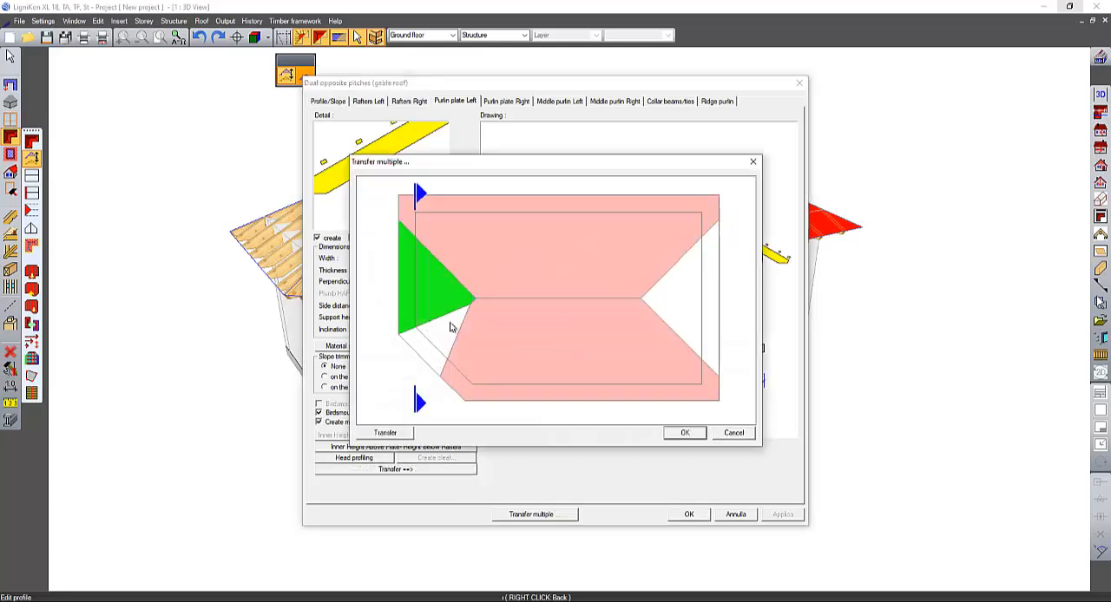
left_click(454, 320)
left_click(707, 311)
left_click(386, 432)
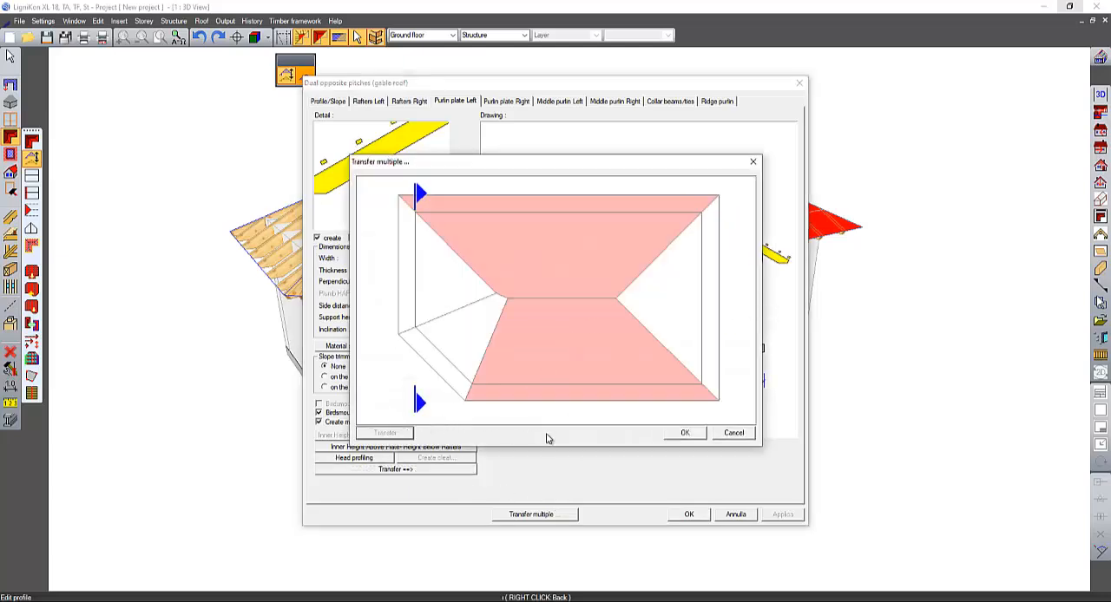
left_click(681, 433)
left_click(687, 515)
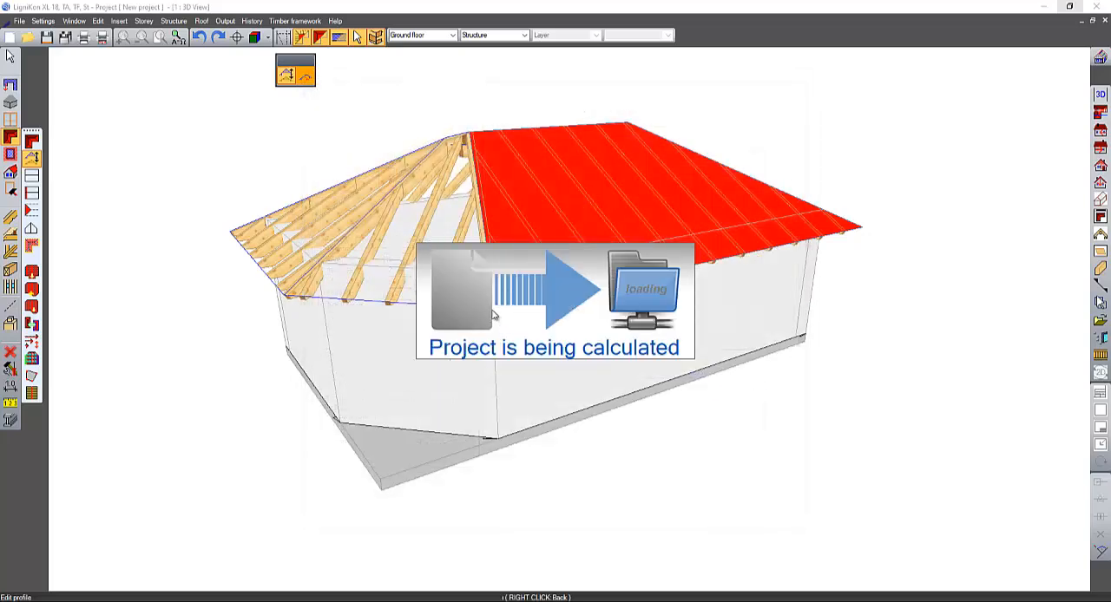
- Readjust all walls to the lowered roof pitch surfaces, keeping the wall height up to the light roof framework
middle_click_drag(411, 301, 406, 267)
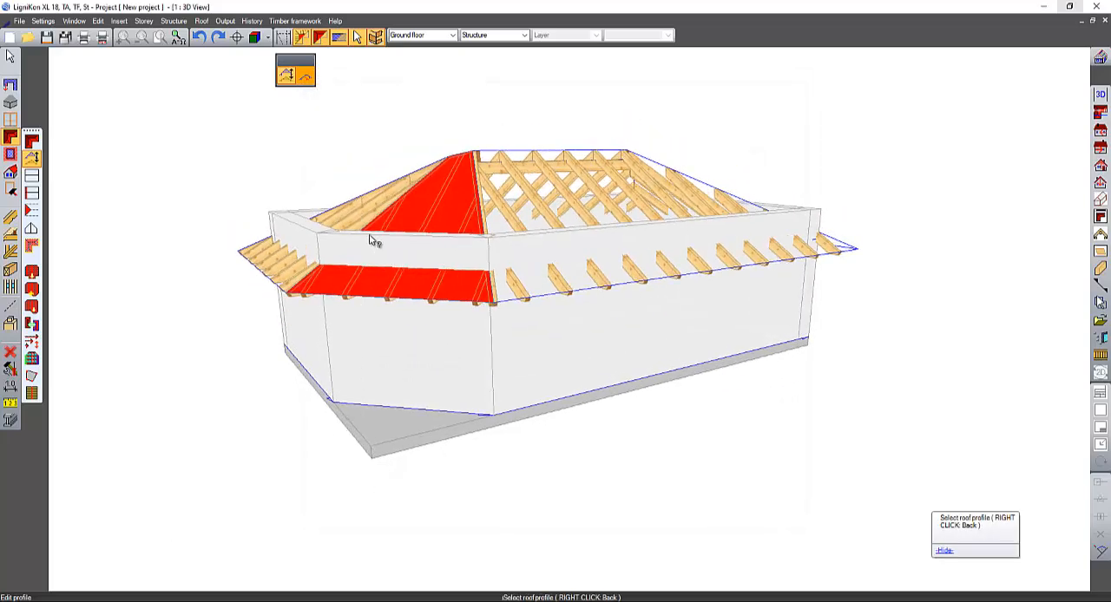
left_click(13, 85)
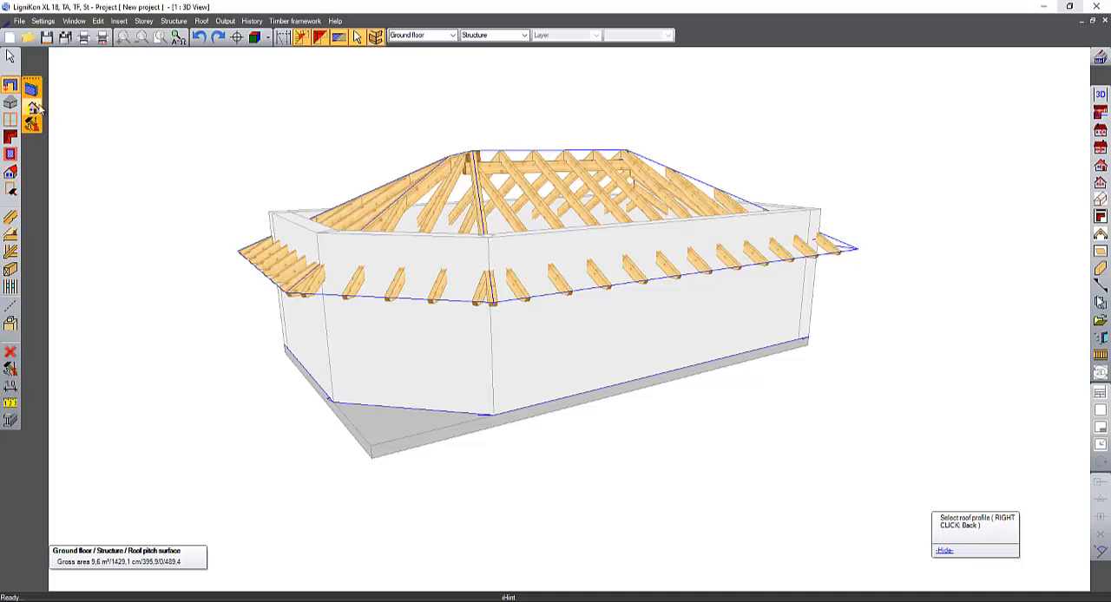
left_click(32, 109)
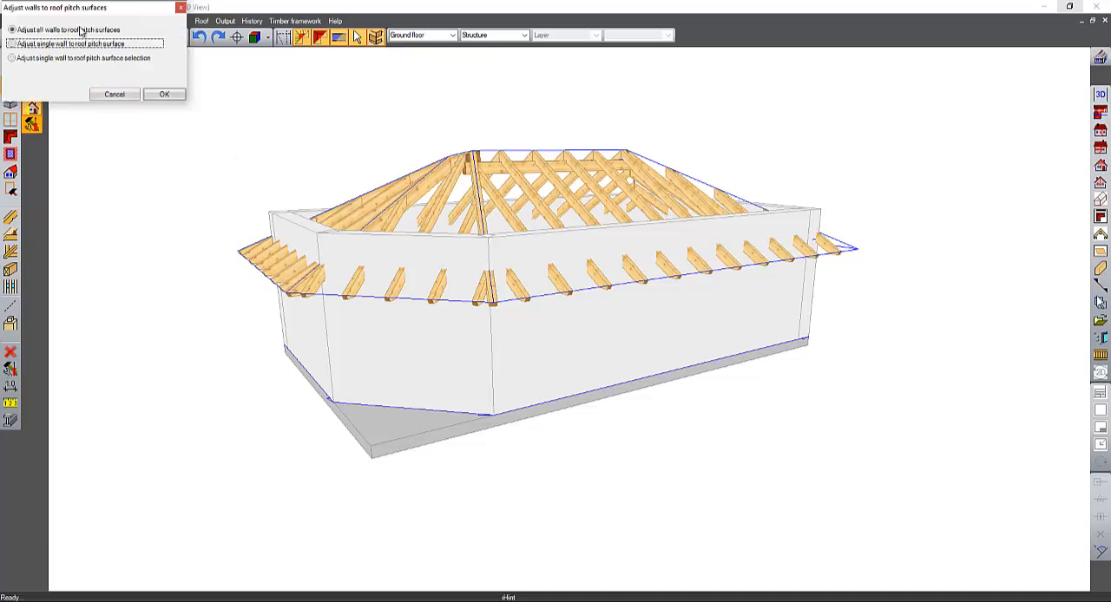
left_click(164, 93)
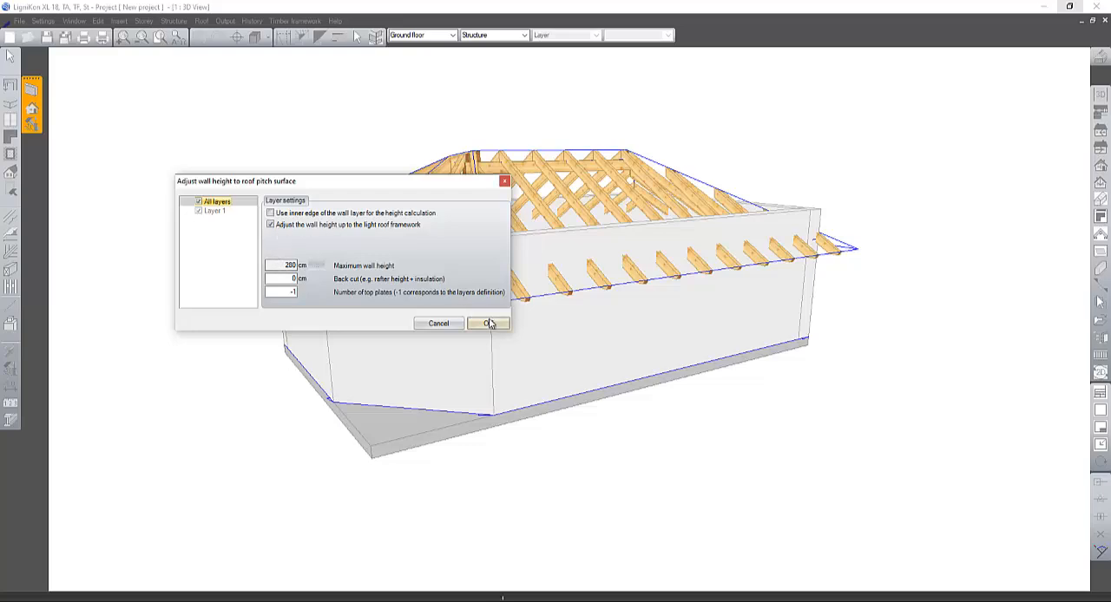
left_click(490, 322)
middle_click_drag(748, 399, 840, 394)
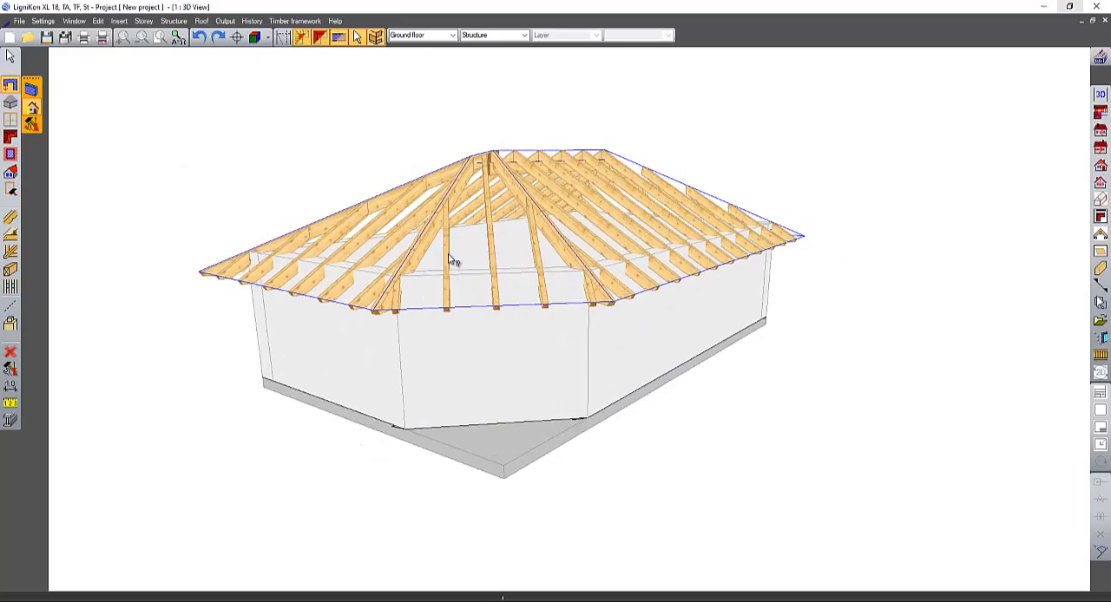
middle_click_drag(633, 392, 509, 461)
- Delete only the single hip pitch 3 above the angled wall, keeping the rest of the roof
left_click(10, 137)
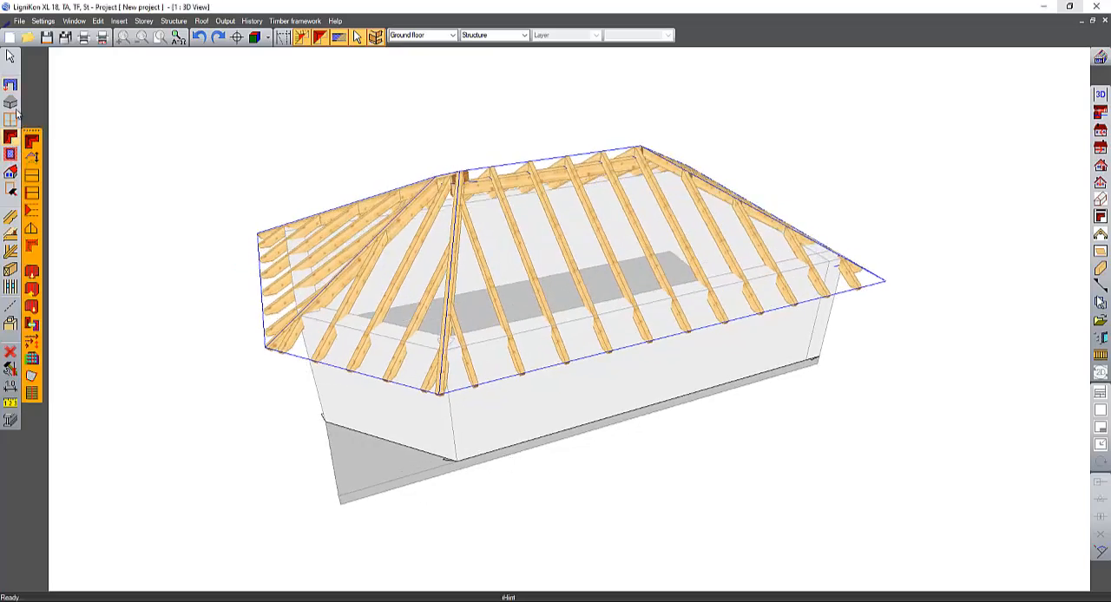
left_click(11, 57)
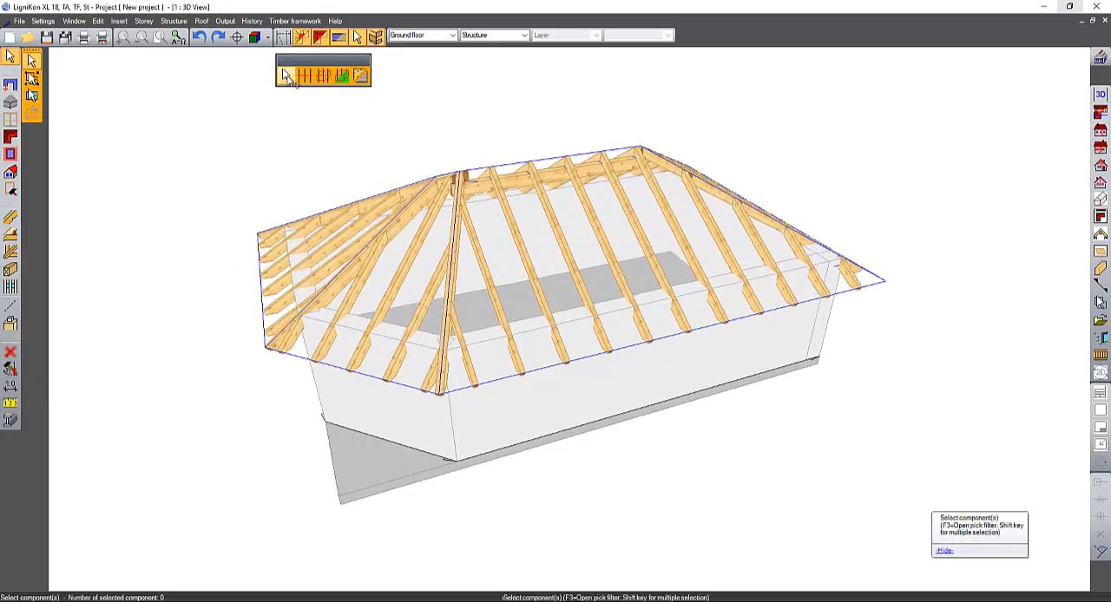
left_click(351, 374)
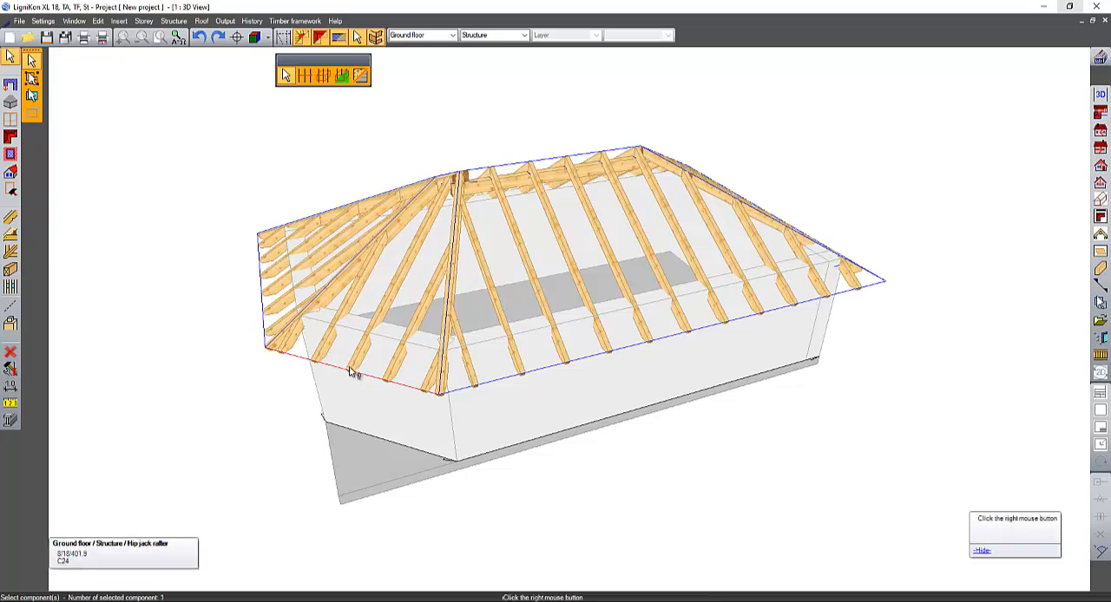
left_click(10, 57)
left_click(436, 243)
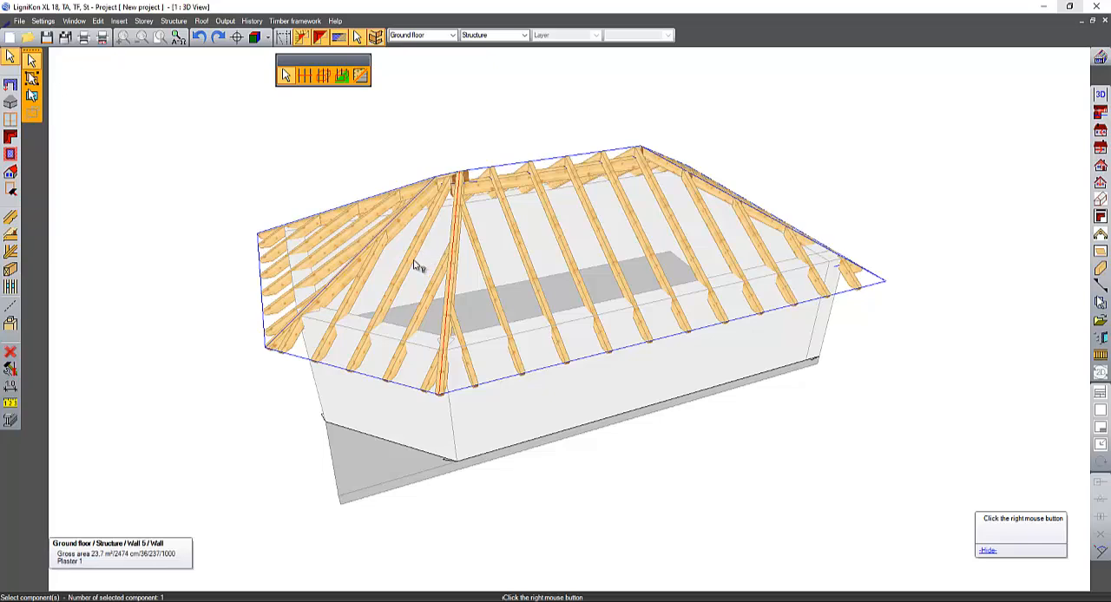
right_click(371, 305)
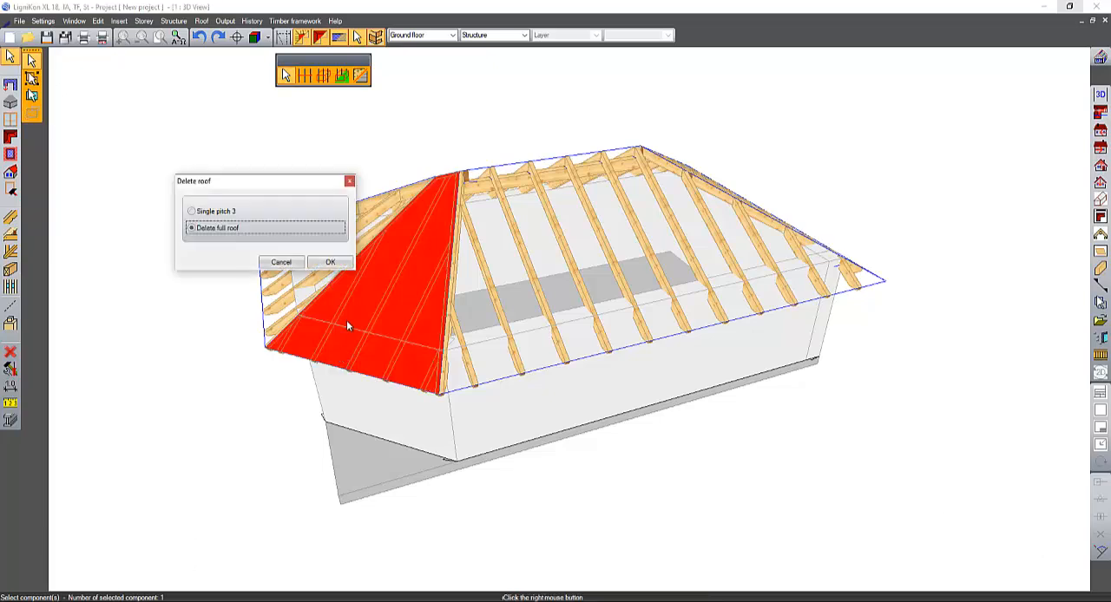
left_click(221, 212)
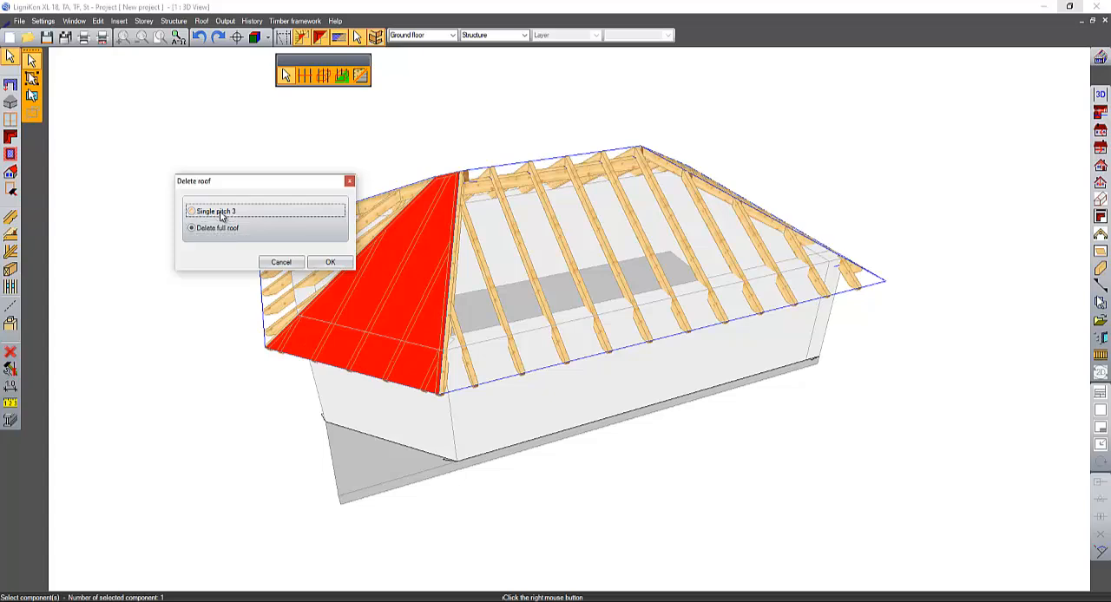
left_click(342, 260)
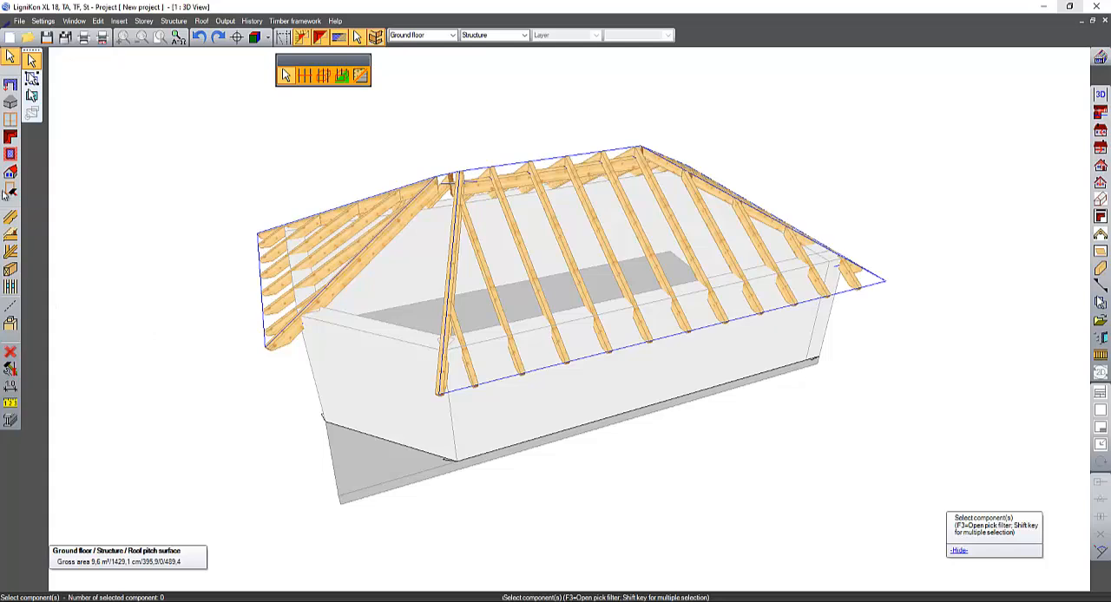
- Insert a gable at the angled end using the angled wall's bottom outer edge as reference line, with the roof pitch direction facing into the building
left_click(10, 139)
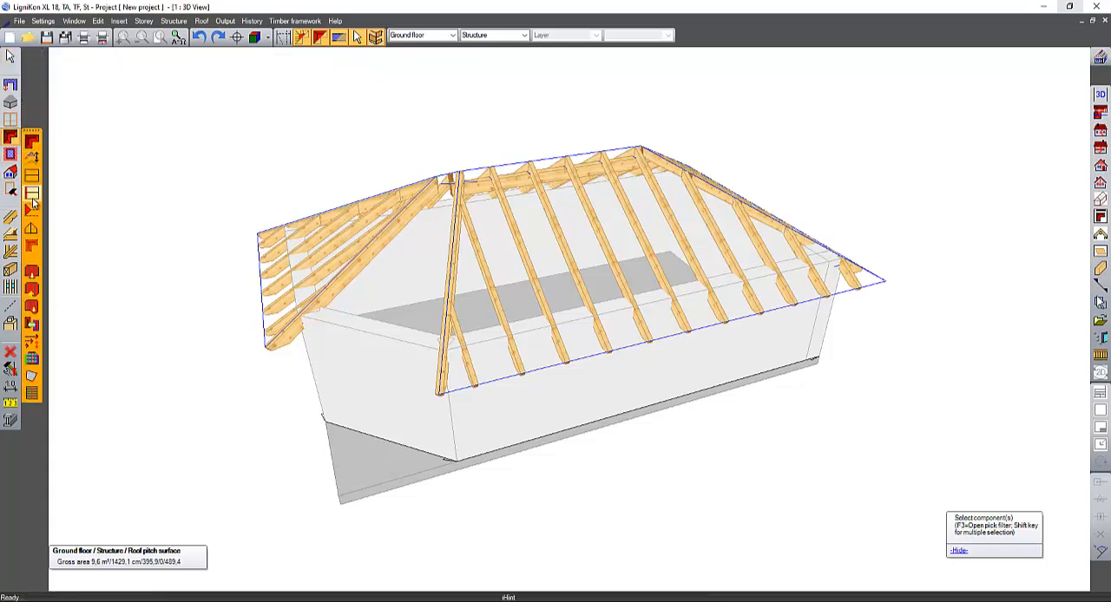
left_click(31, 192)
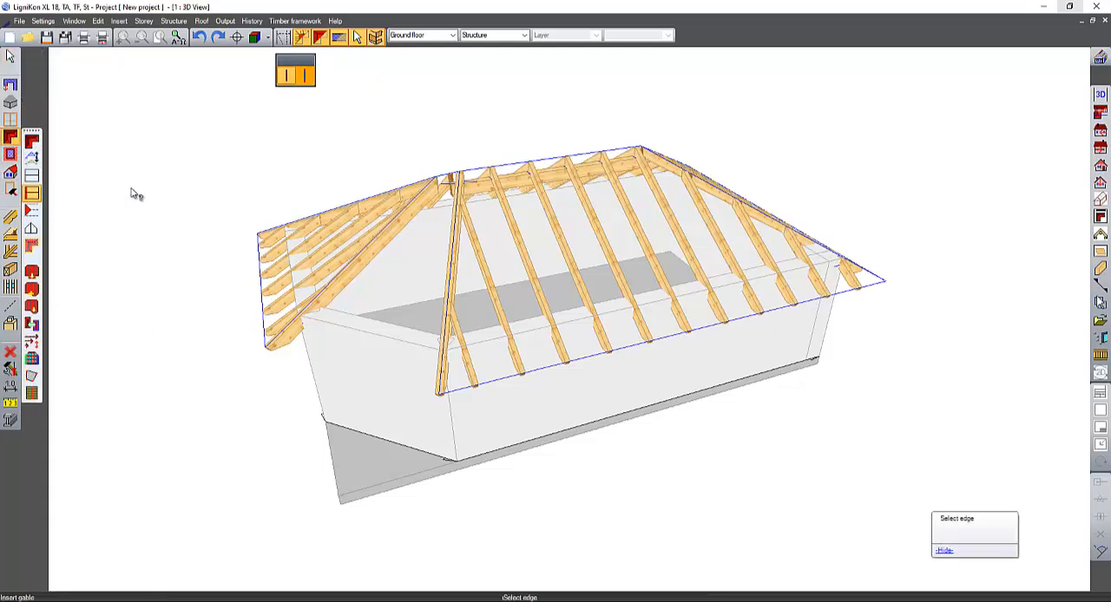
left_click(301, 76)
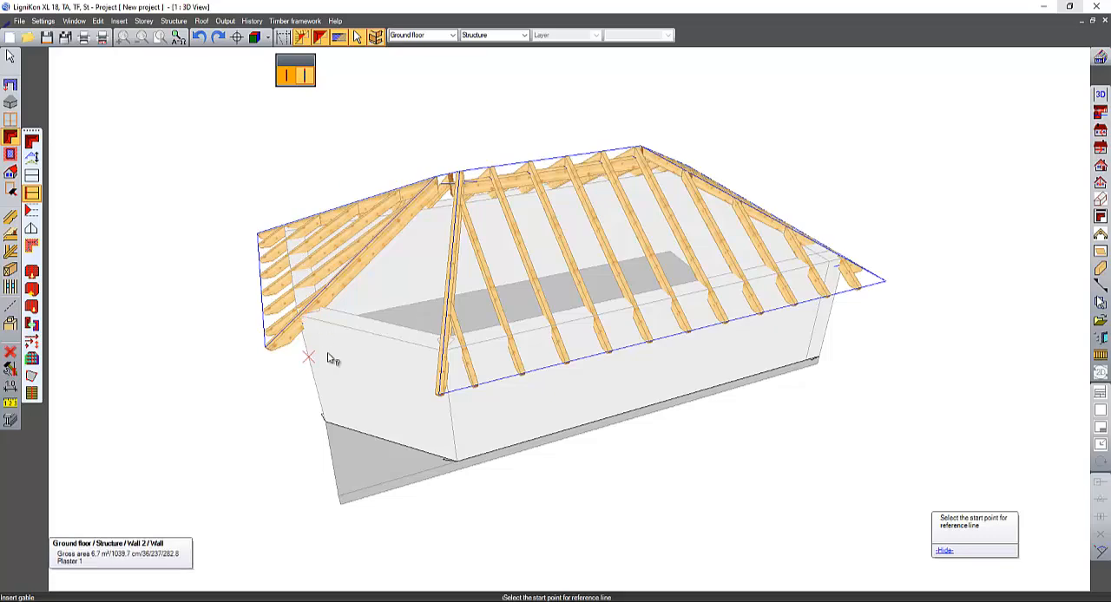
scroll(330, 357, "up", 1)
middle_click_drag(337, 365, 364, 448)
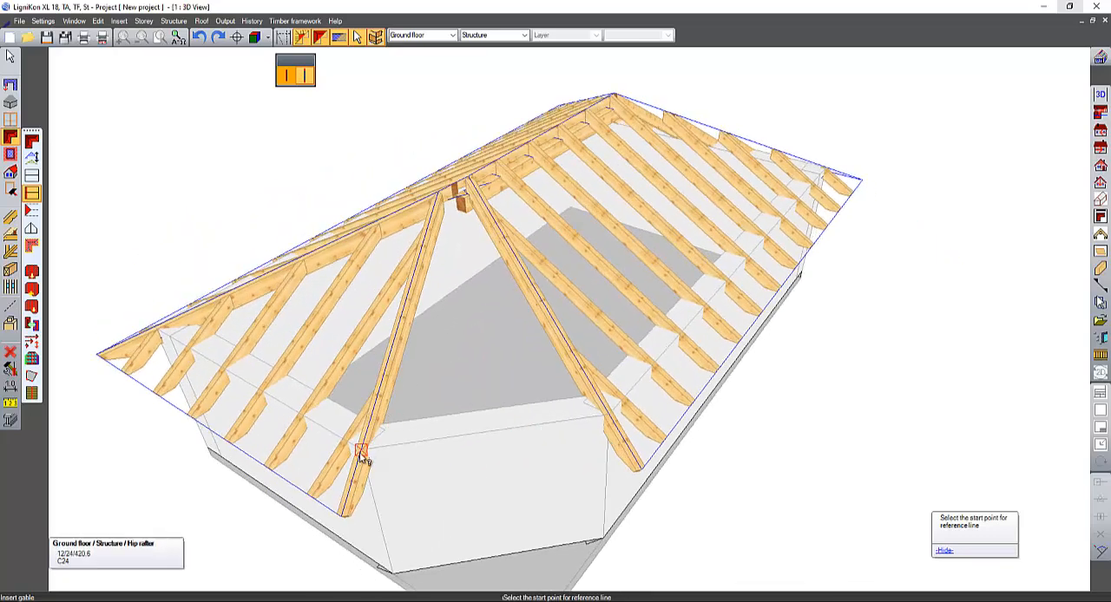
left_click(301, 36)
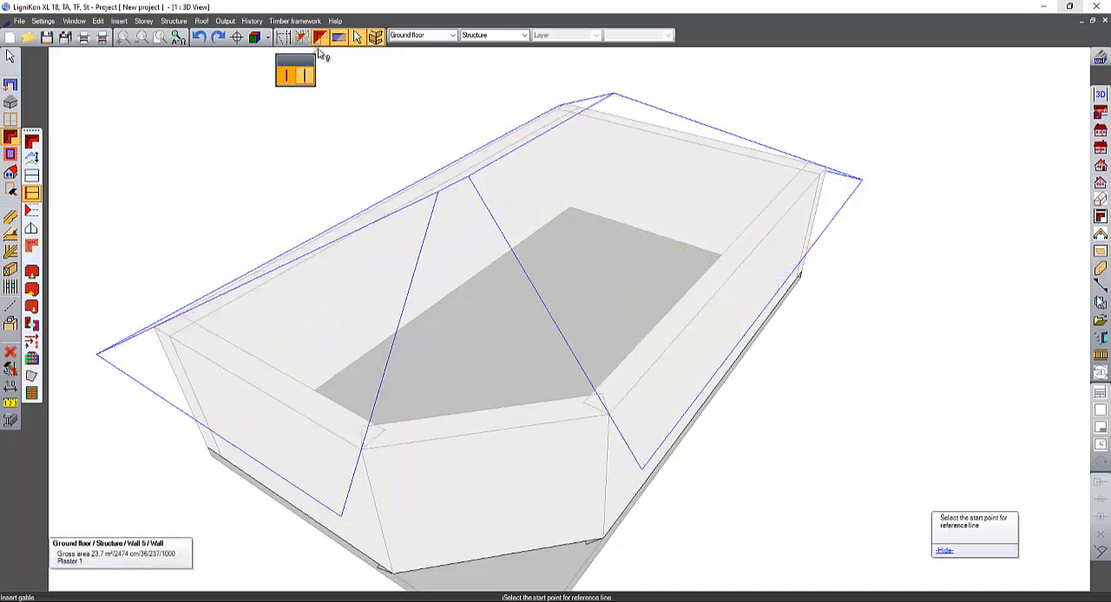
left_click(392, 575)
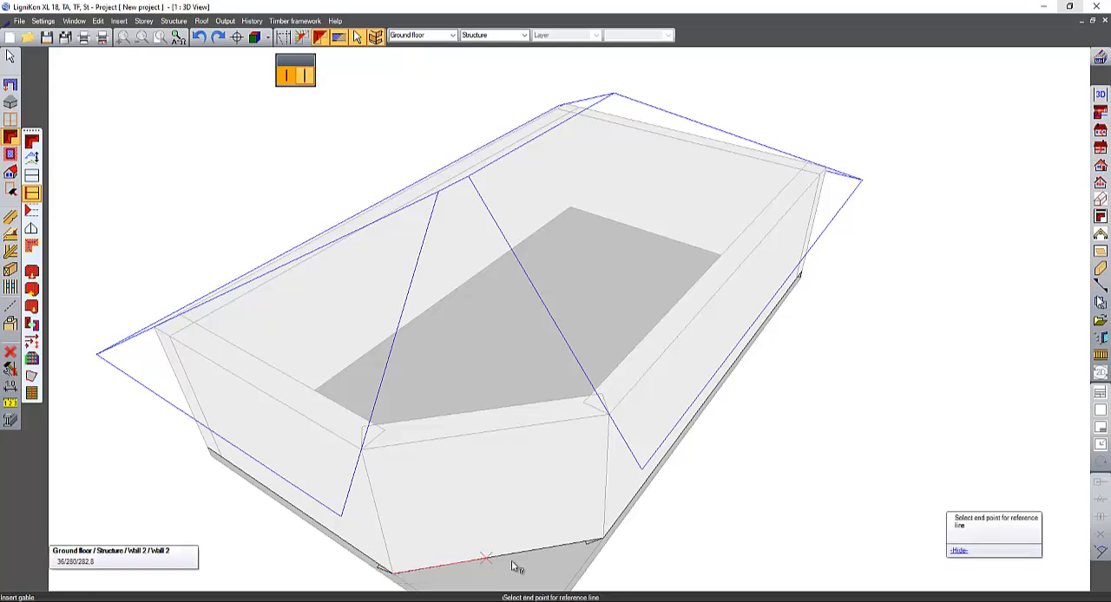
left_click(605, 540)
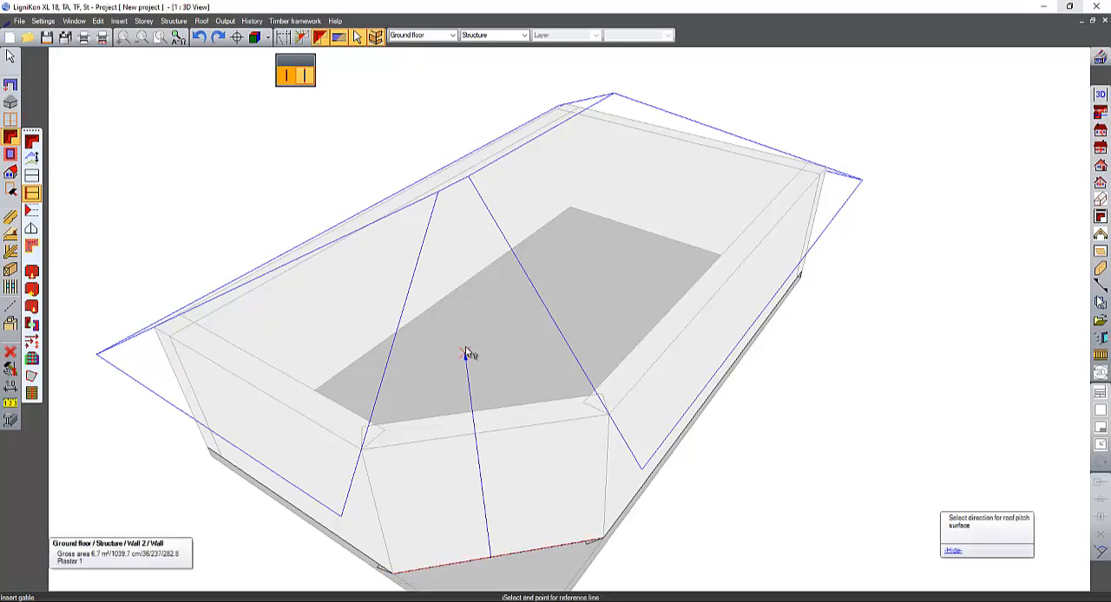
middle_click_drag(501, 373, 420, 312)
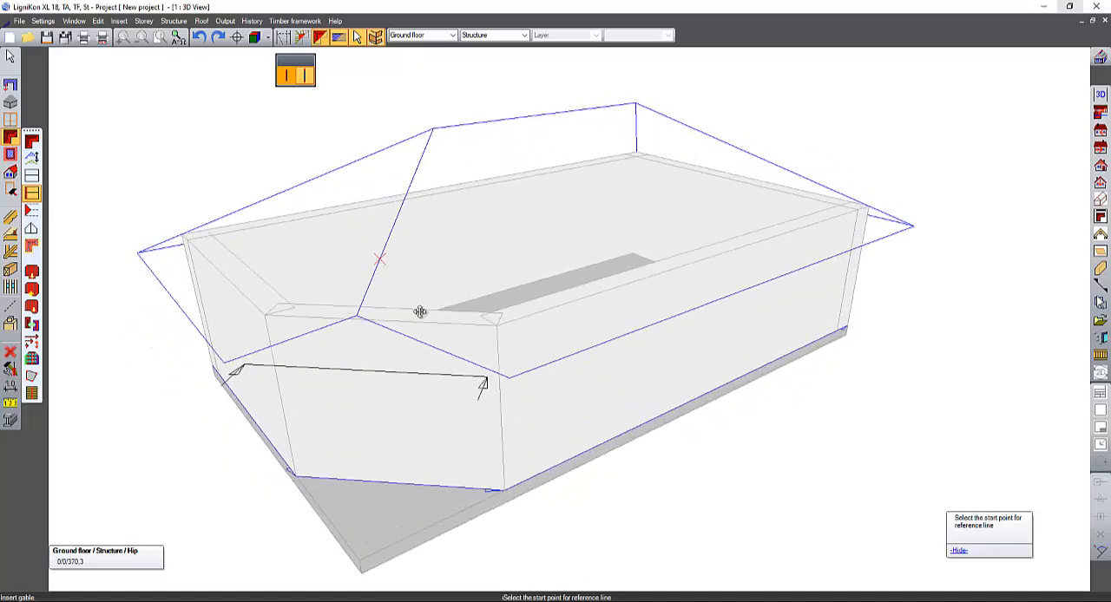
left_click(302, 40)
middle_click_drag(538, 199, 439, 258)
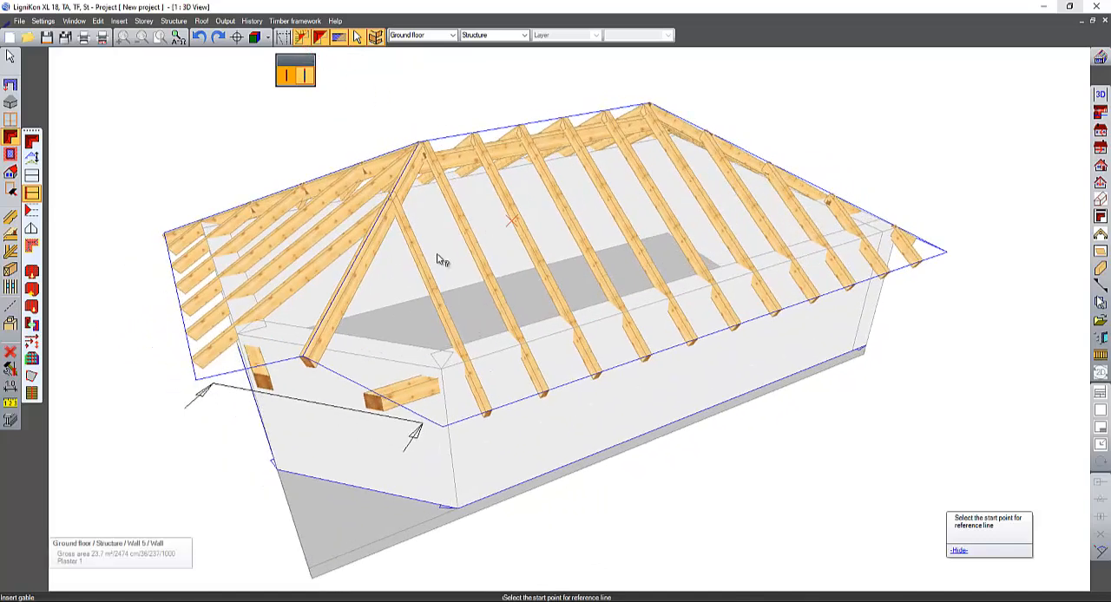
middle_click_drag(312, 364, 232, 379)
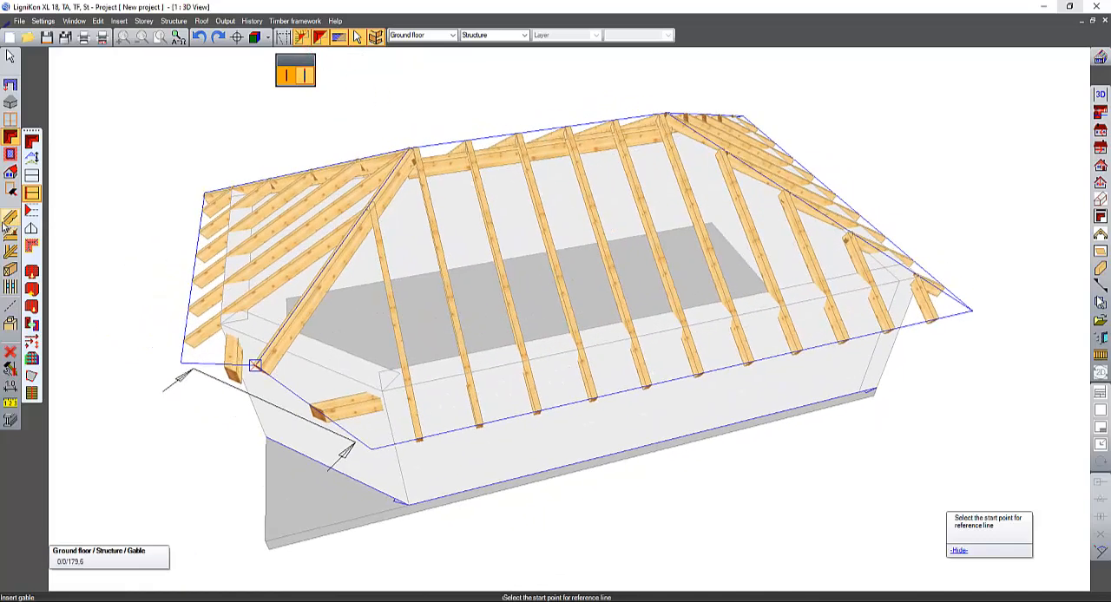
middle_click_drag(528, 323, 528, 272)
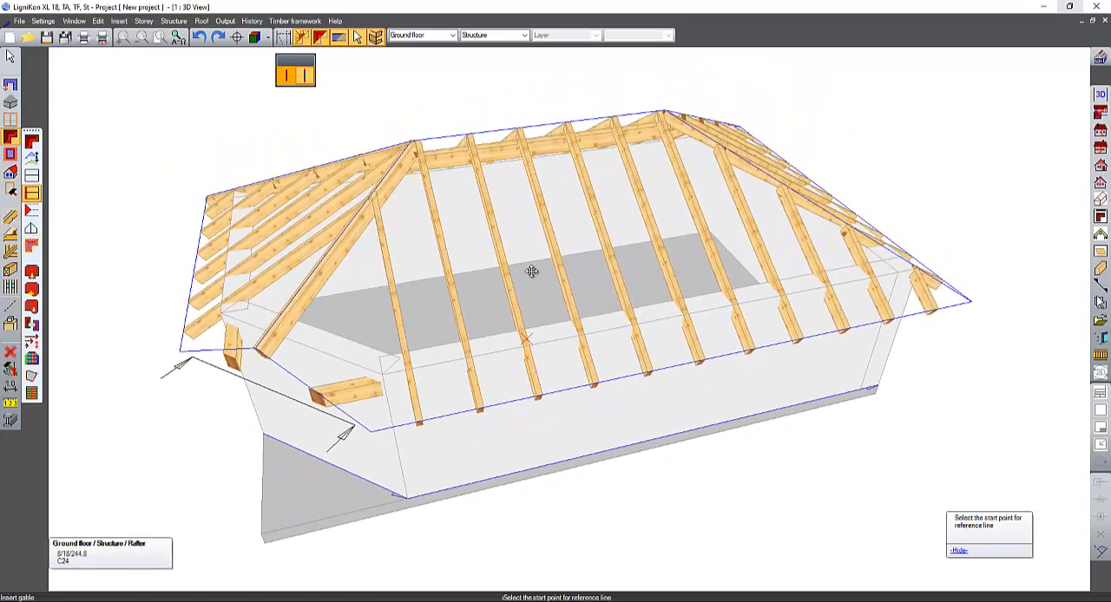
- Set an individual rafter 8 cm wide and 18 cm high on the large front pitch at its eaves corner beside the gable
left_click(11, 217)
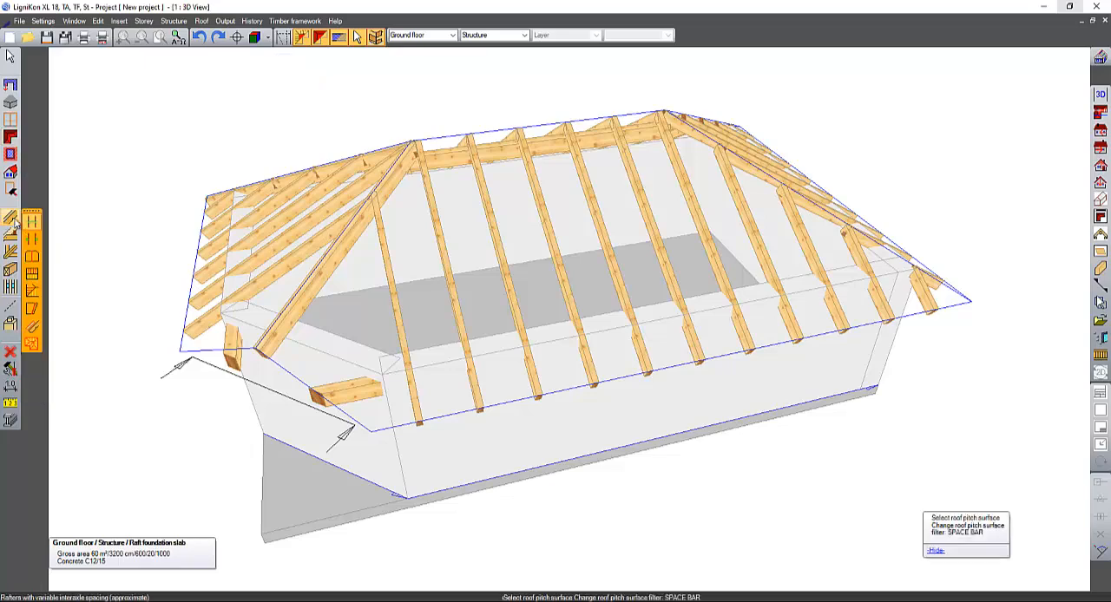
left_click(31, 257)
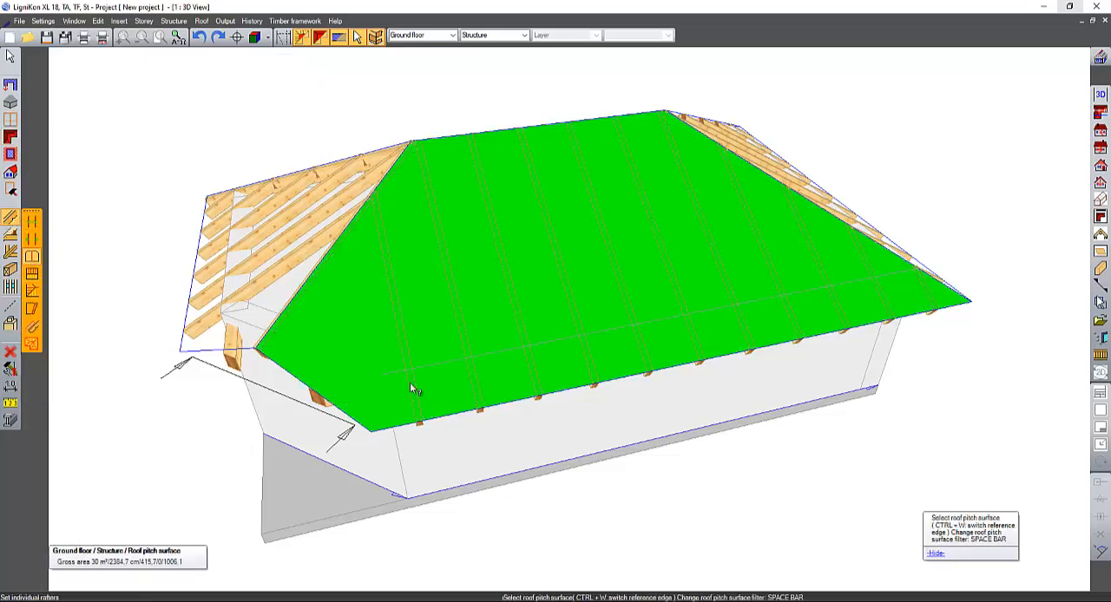
left_click(415, 388)
left_click(371, 431)
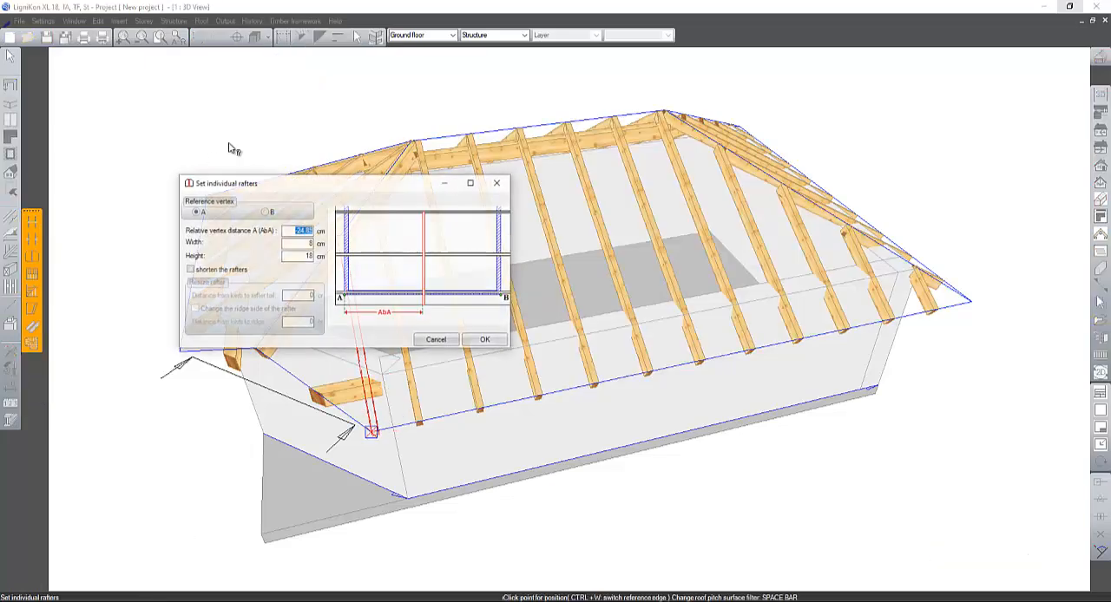
left_click(486, 341)
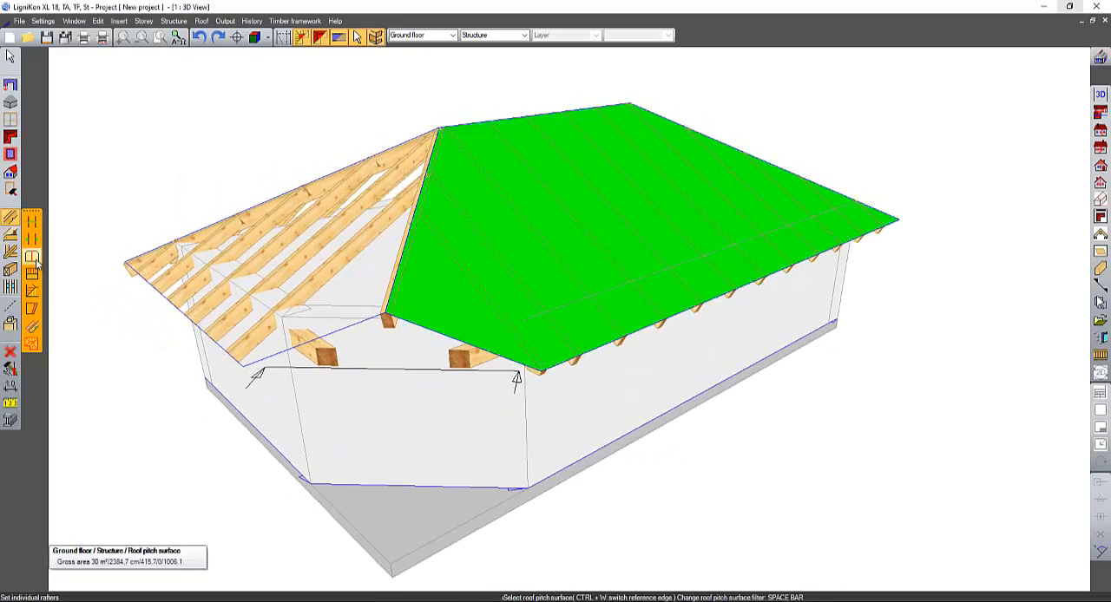
- Open the timber processing commands for machining beams
left_click(10, 270)
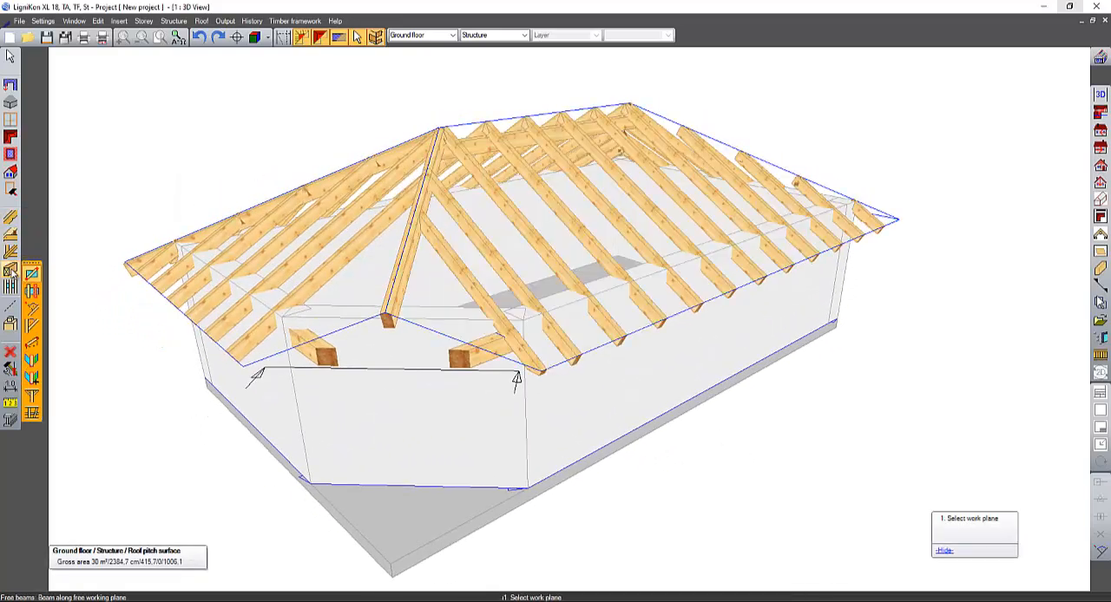
left_click(11, 323)
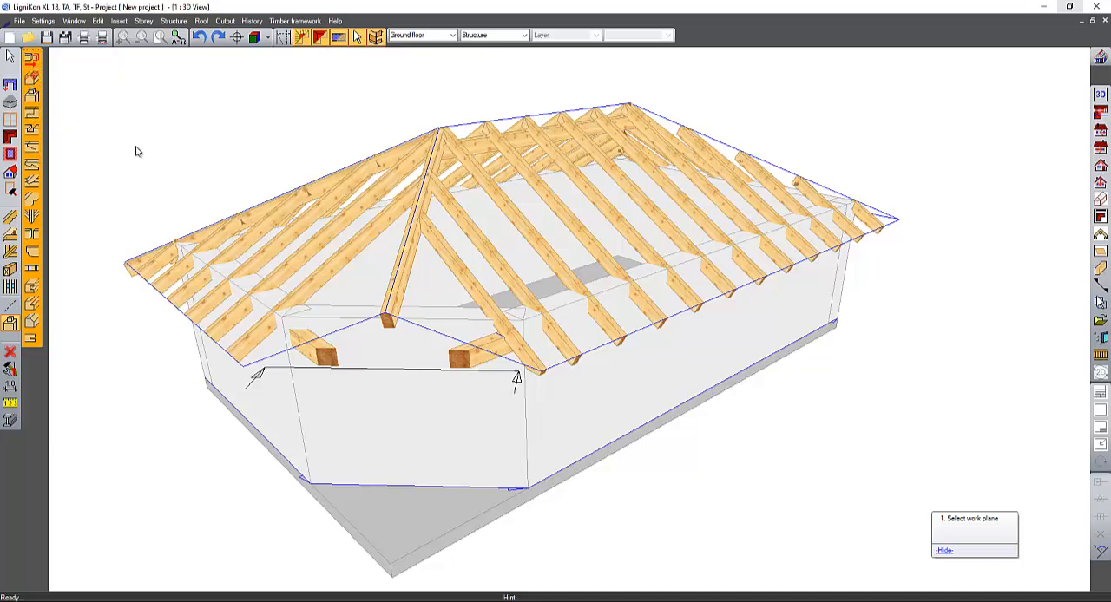
- Cut the purlin plate under the large front pitch against the side face of the outermost rafter, with a 10 cm addition
left_click(31, 58)
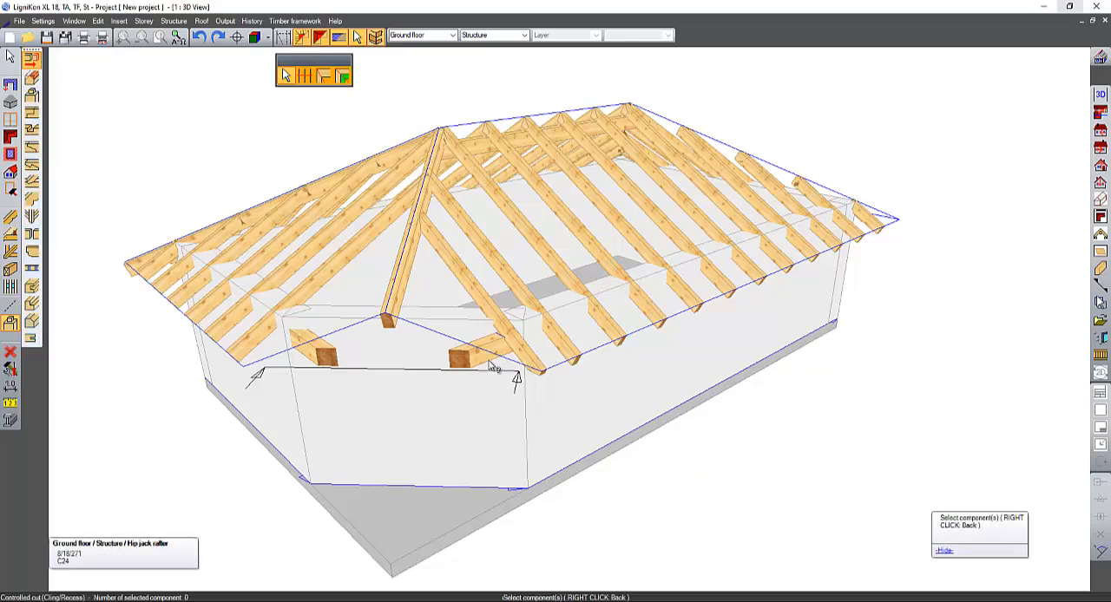
left_click(478, 362)
scroll(486, 338, "up", 3)
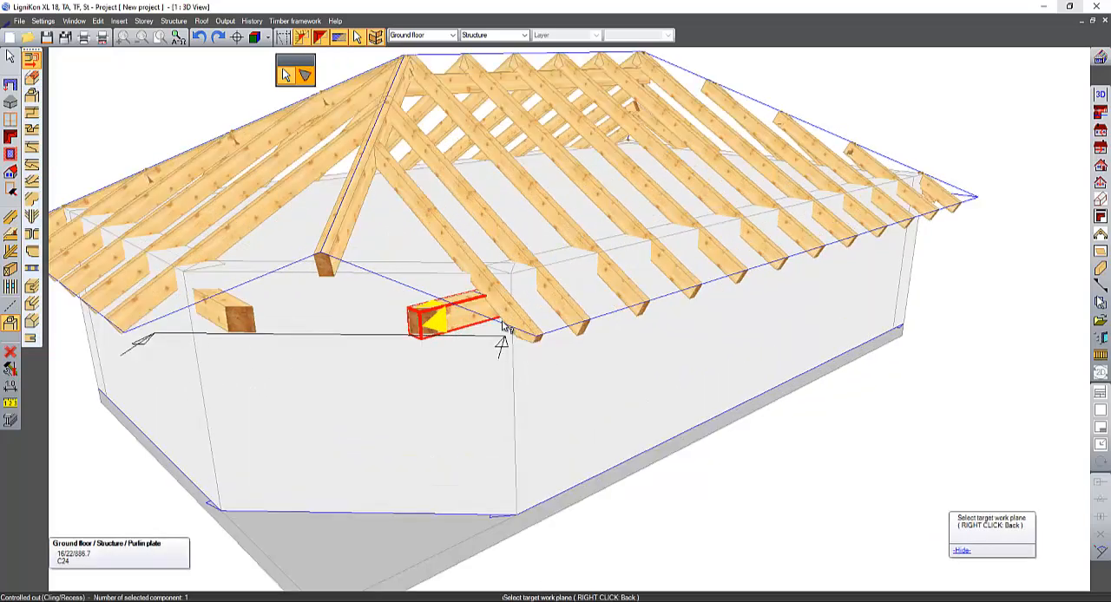
middle_click_drag(503, 322, 540, 268)
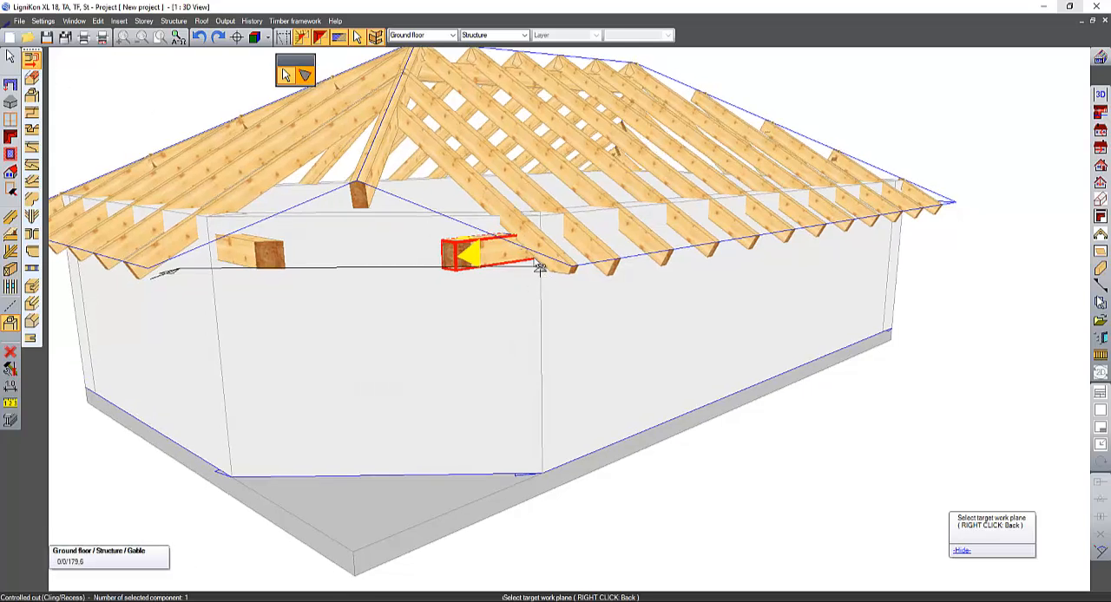
left_click(545, 269)
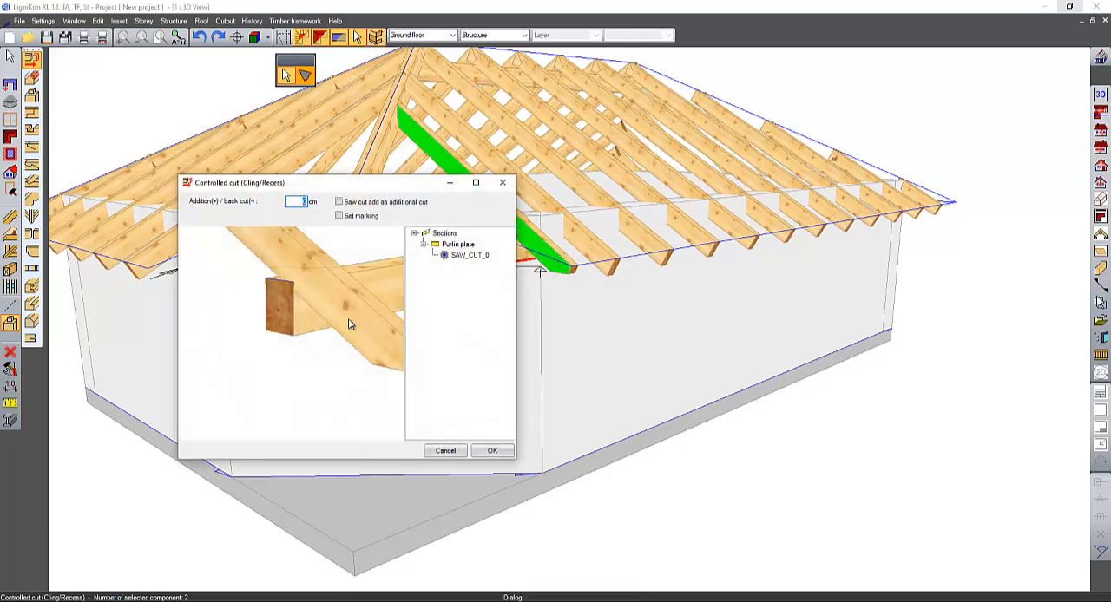
middle_click_drag(349, 320, 298, 338)
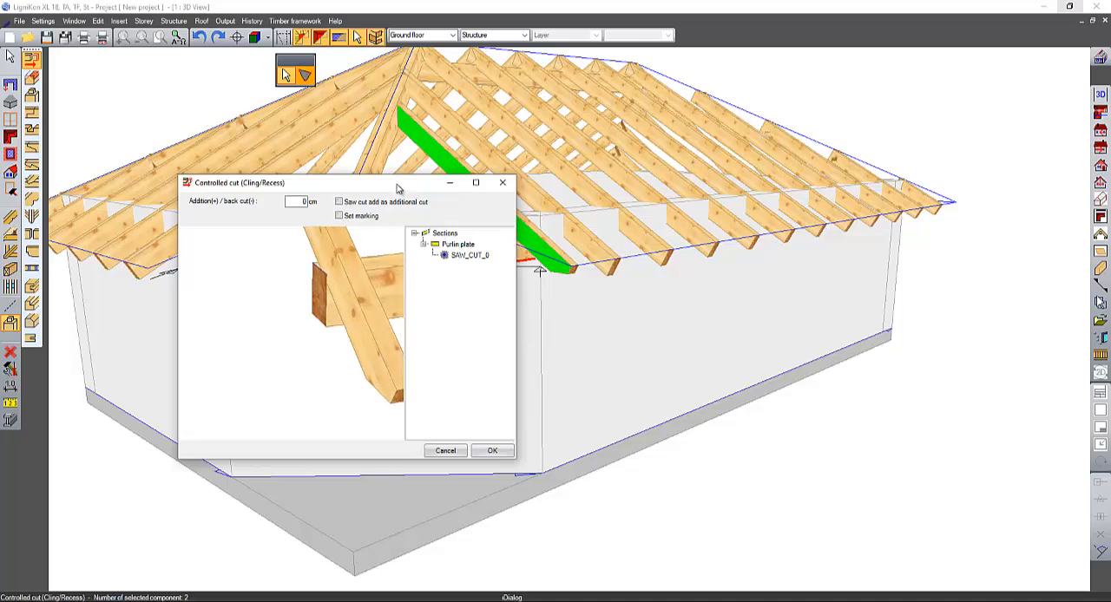
left_click_drag(398, 187, 343, 263)
middle_click_drag(278, 351, 369, 321)
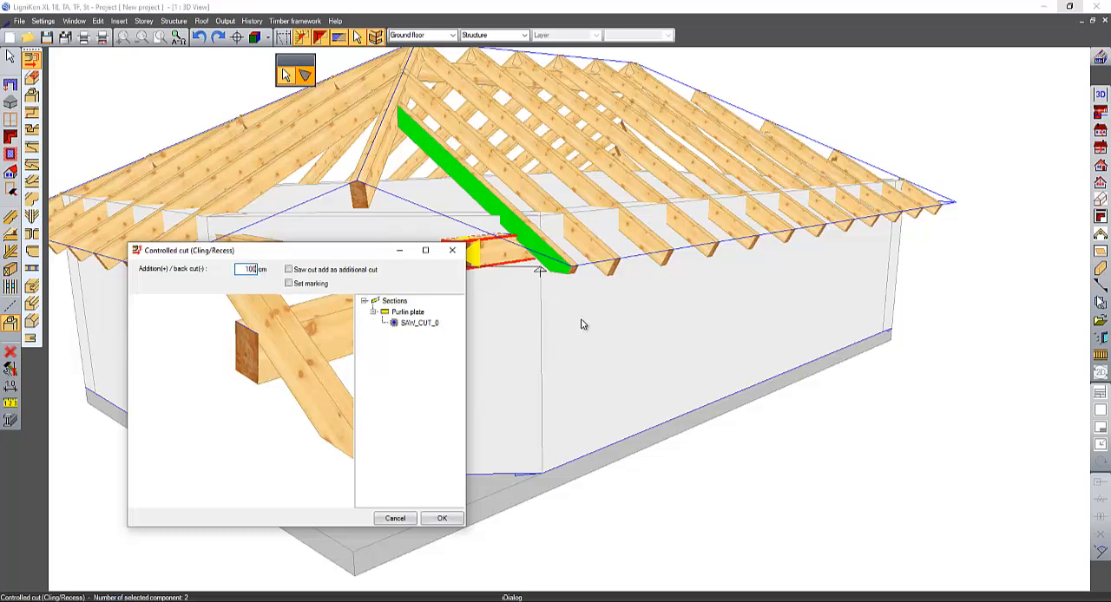
key("Tab")
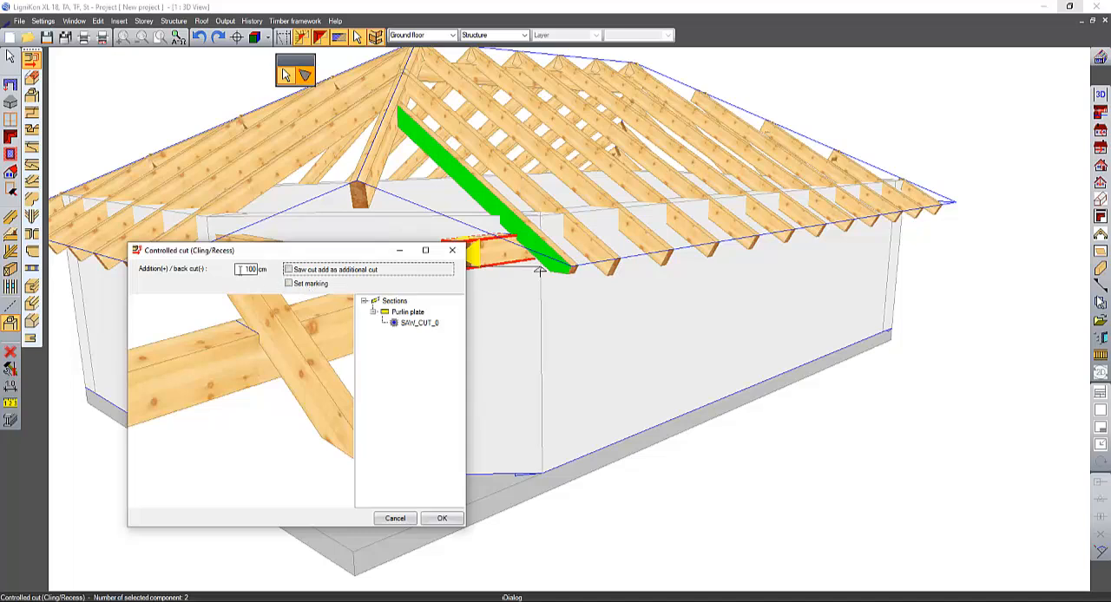
key("shift+Tab")
type("10")
key("Tab")
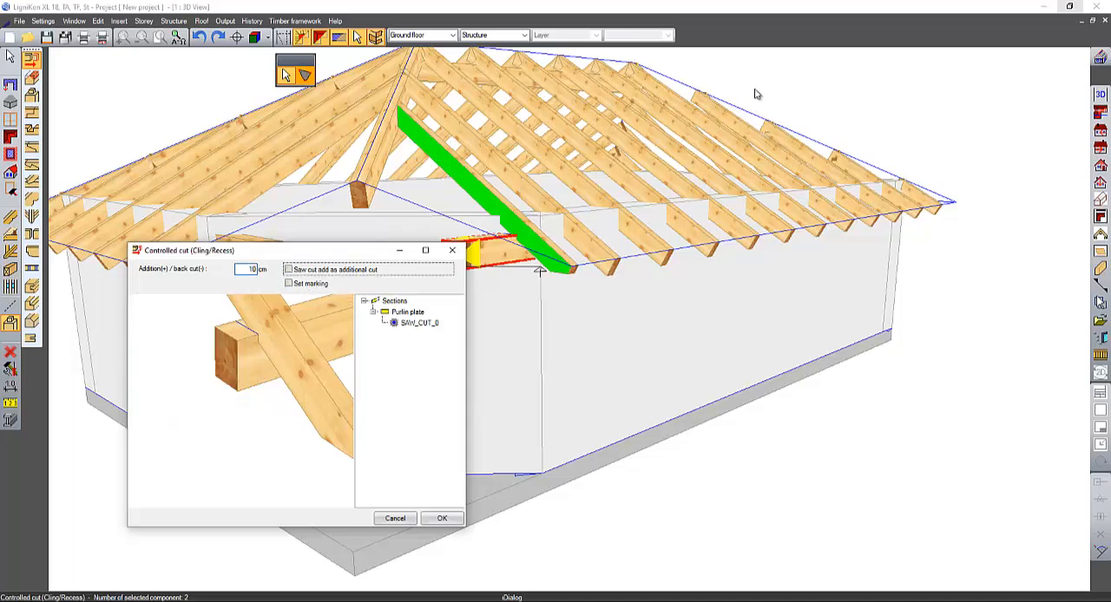
left_click(449, 520)
- Try a controlled cut of the other purlin plate against its outermost jack rafter with a 10 cm addition
middle_click_drag(458, 362, 561, 377)
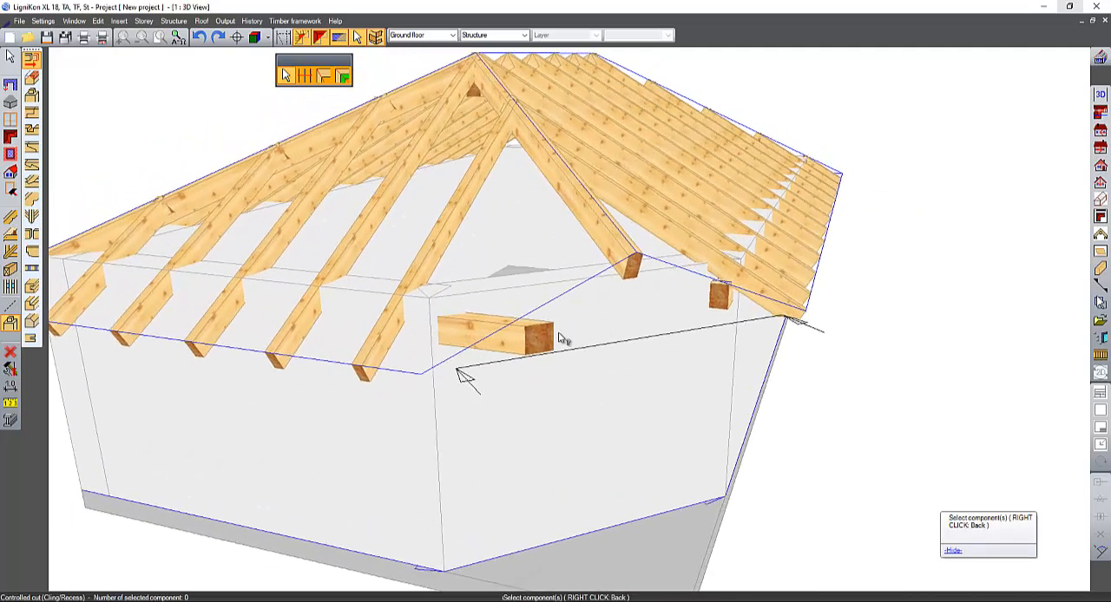
left_click(541, 333)
left_click(371, 377)
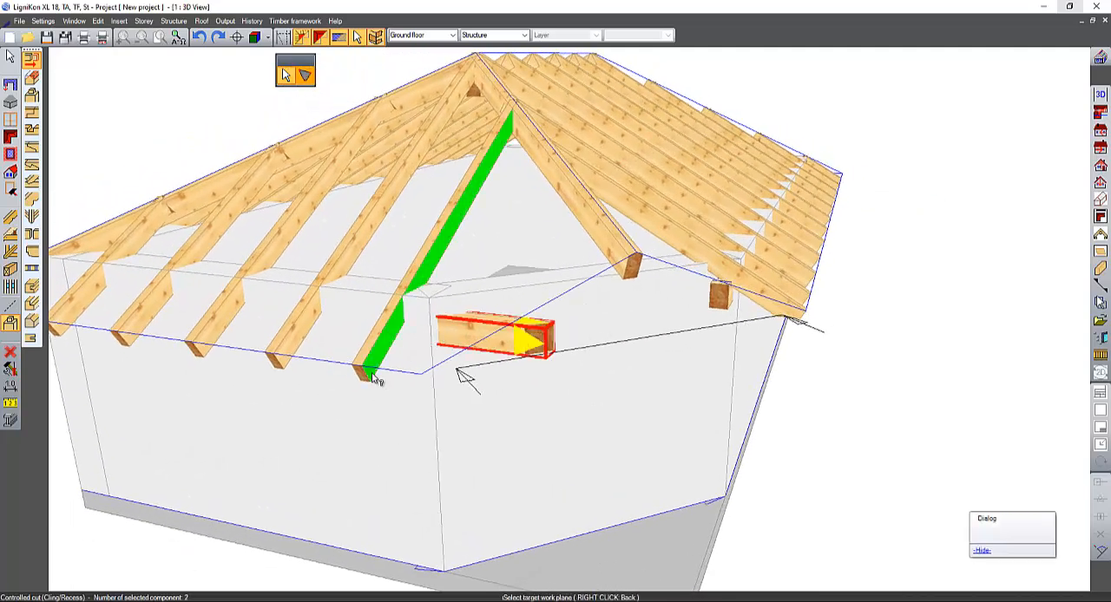
left_click(373, 379)
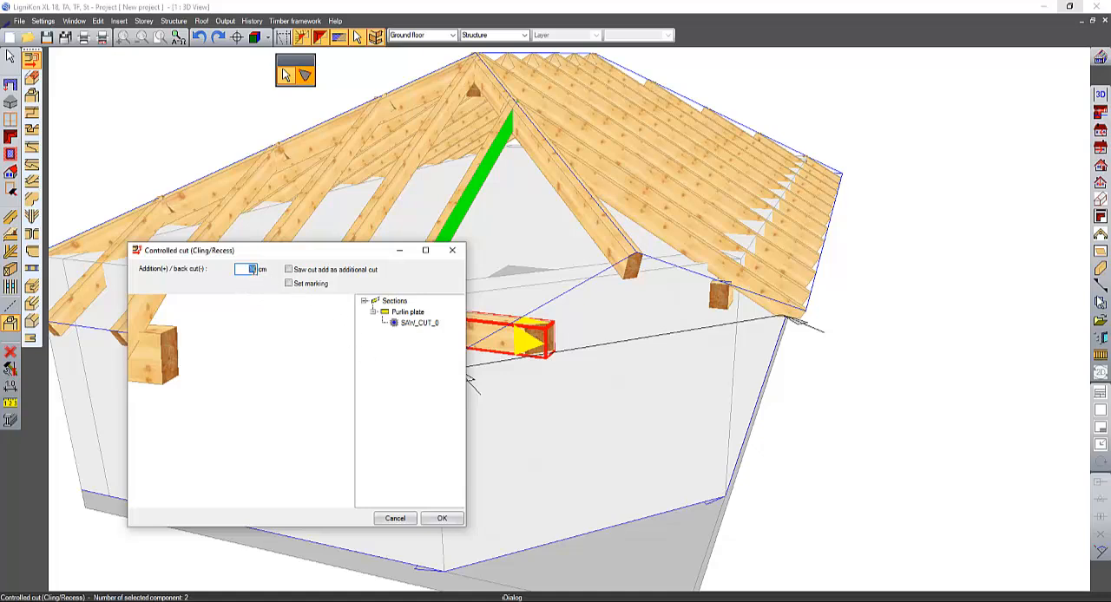
type("0")
key("Tab")
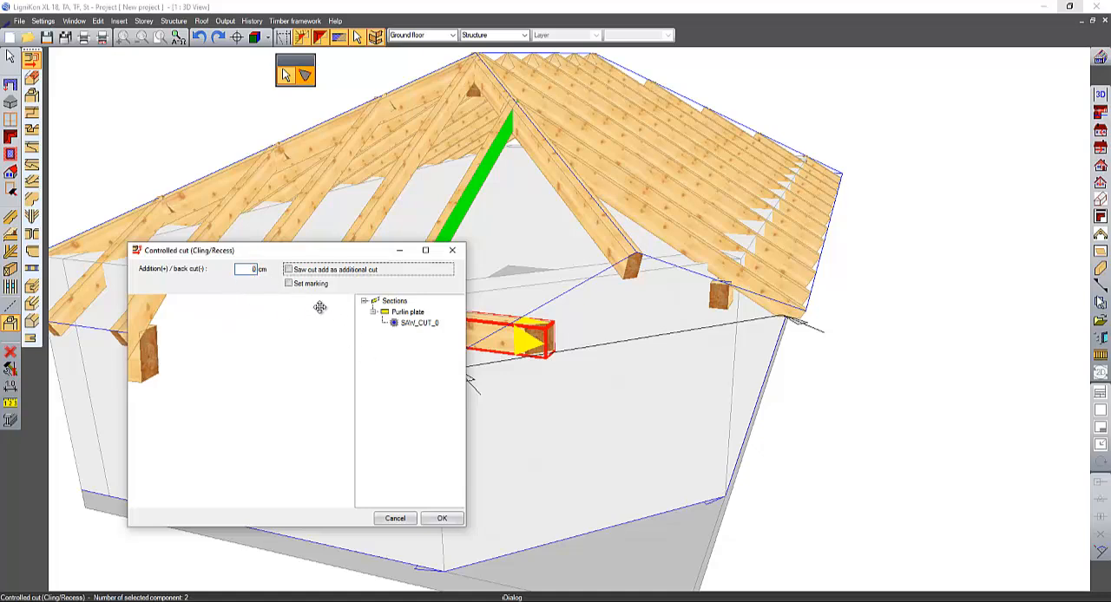
left_click(271, 269)
type("1")
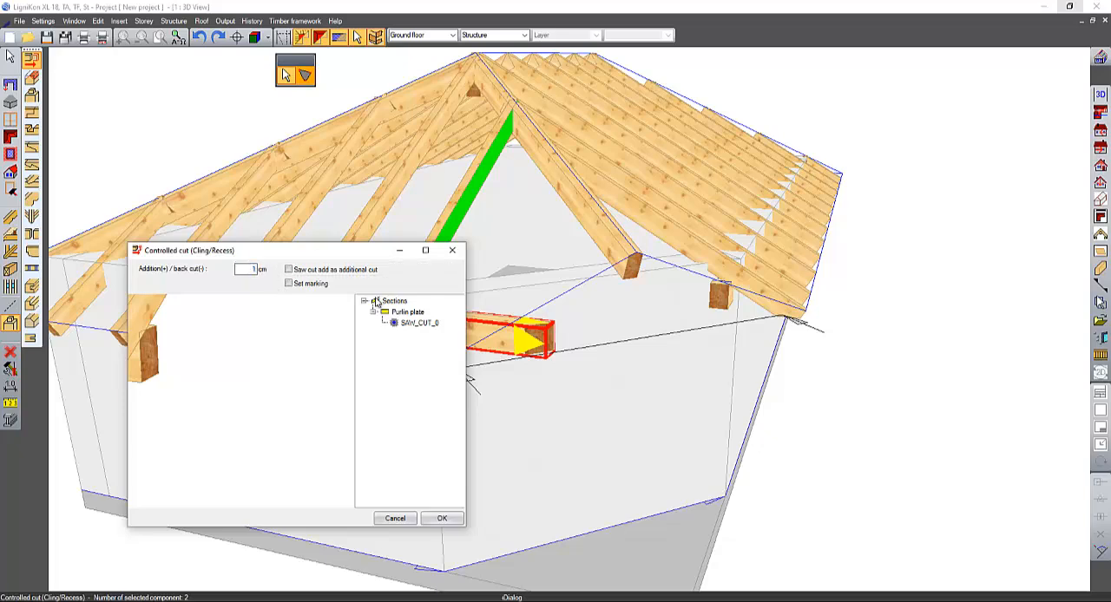
type("0")
key("Tab")
left_click(442, 519)
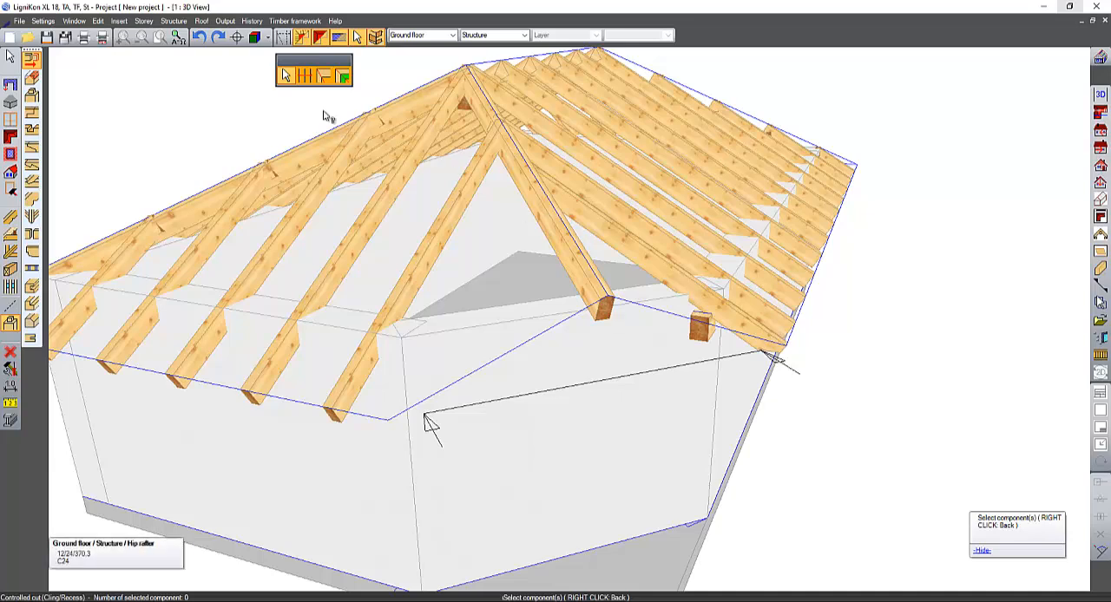
- Cut the other purlin plate against the side face of its outermost jack rafter with a 60 cm addition
left_click(497, 366)
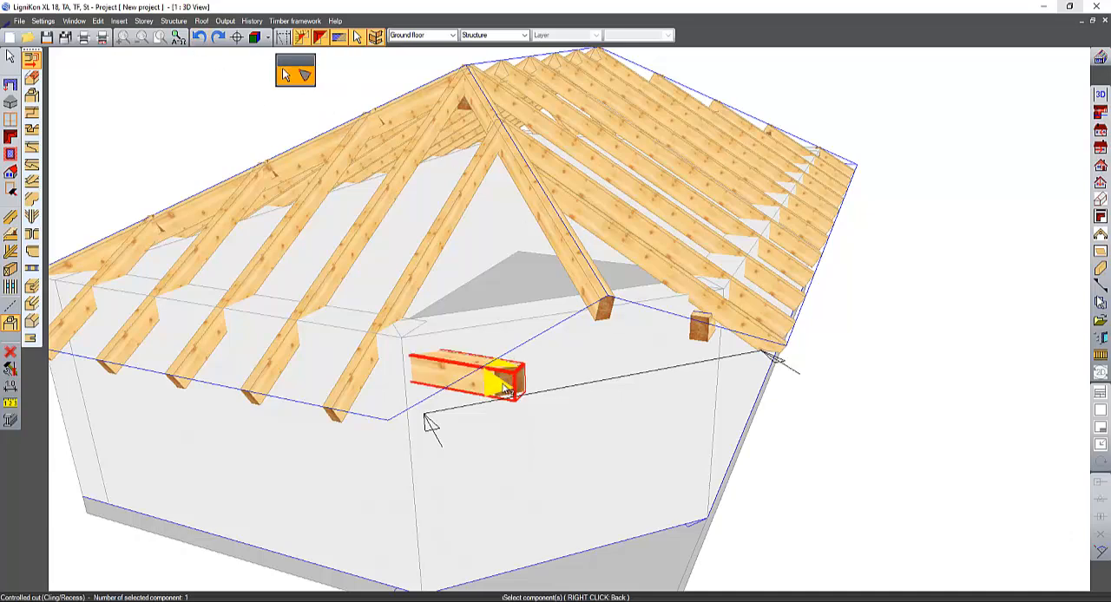
left_click(340, 420)
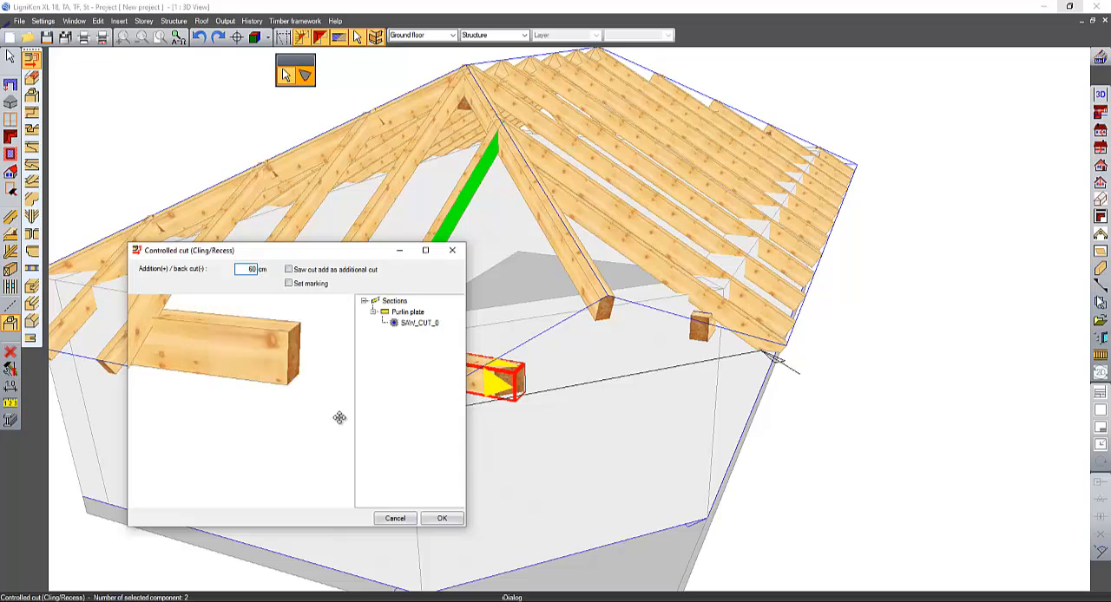
key("Return")
- Insert a slanted fly rafter 10 cm wide and 20 cm high, plumb with slope trimming, from the gable's eaves corner to the hip rafter's lower end
middle_click_drag(424, 327, 334, 365)
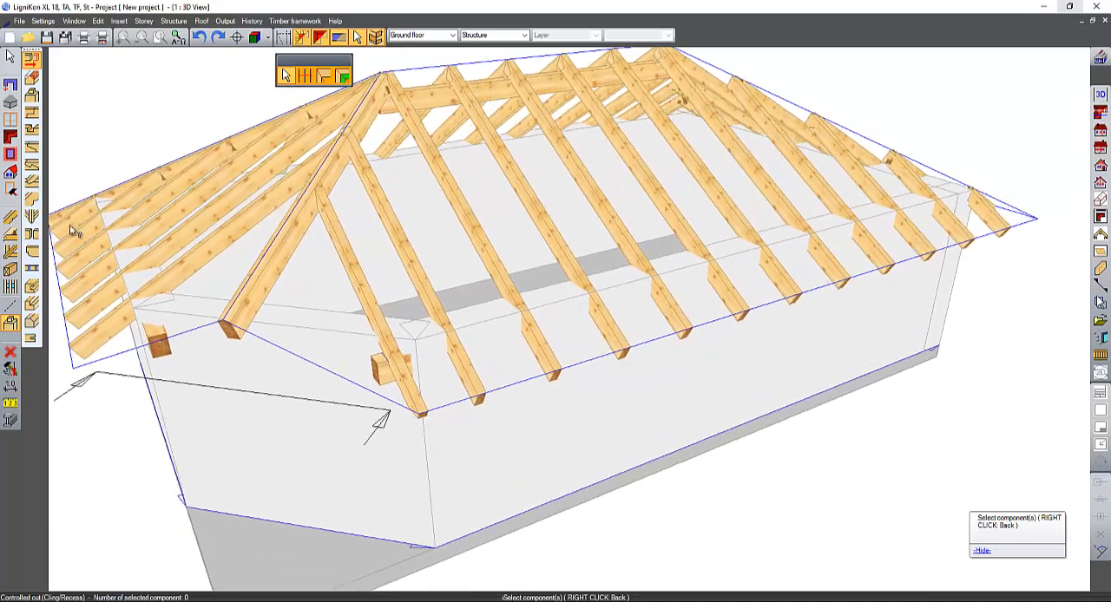
left_click(11, 270)
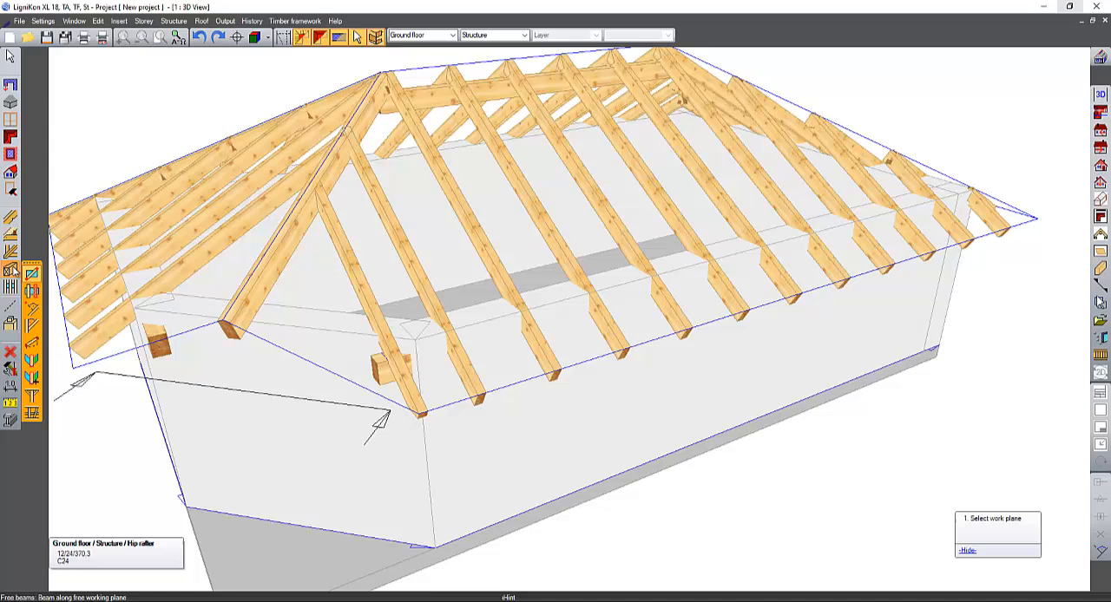
left_click(10, 218)
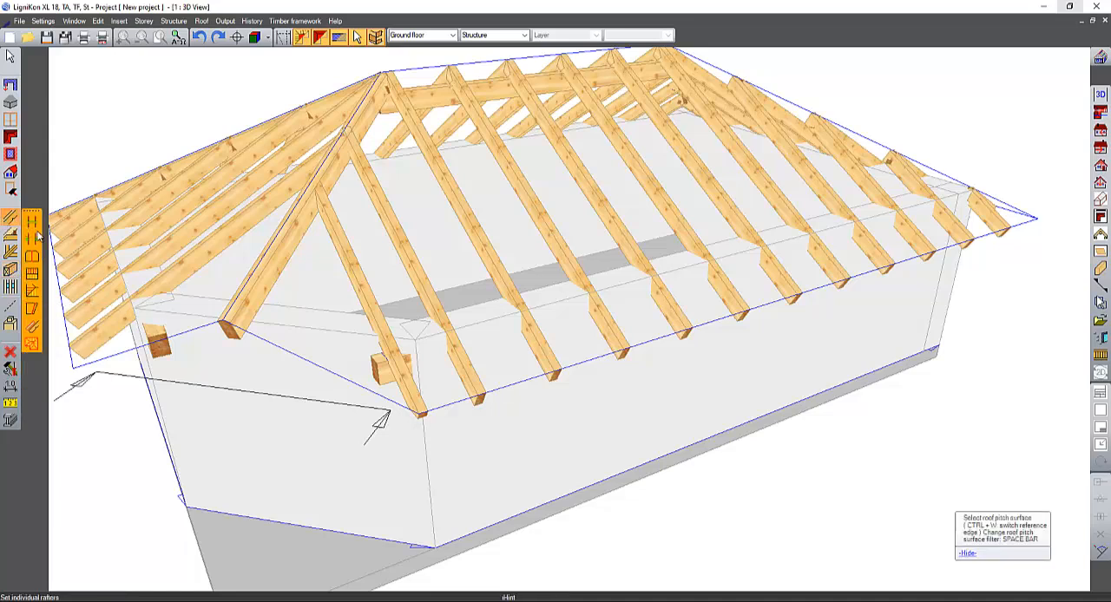
left_click(31, 308)
left_click(144, 323)
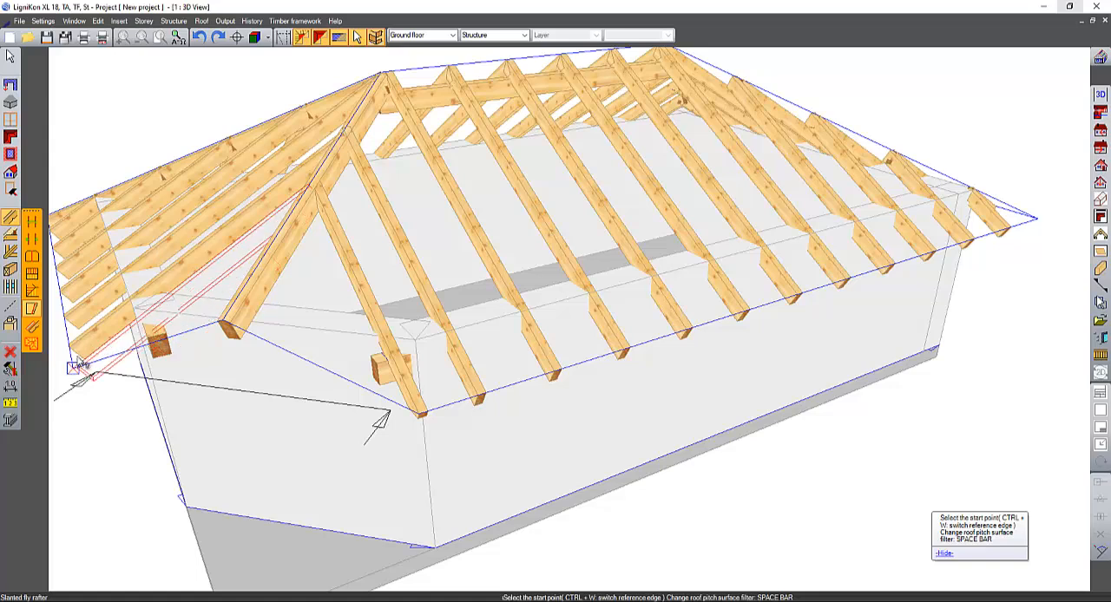
left_click(74, 368)
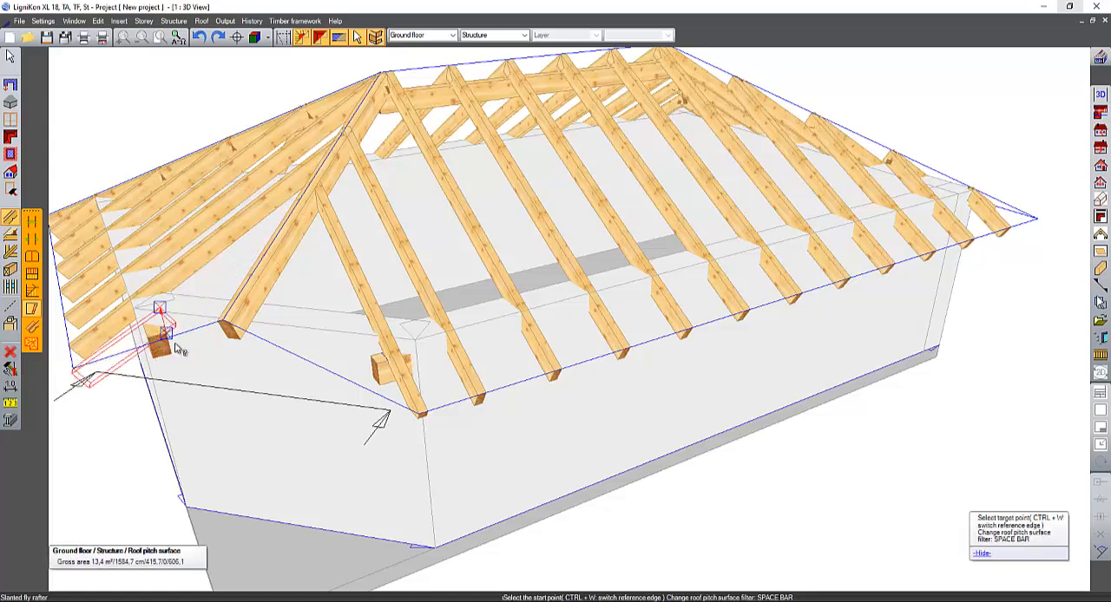
left_click(221, 328)
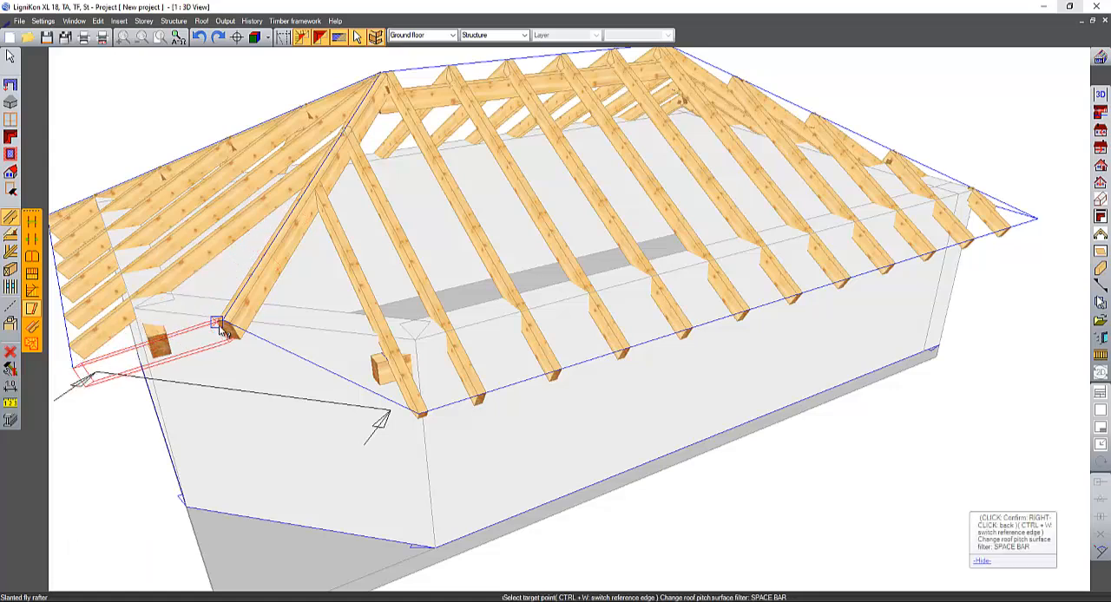
left_click(221, 328)
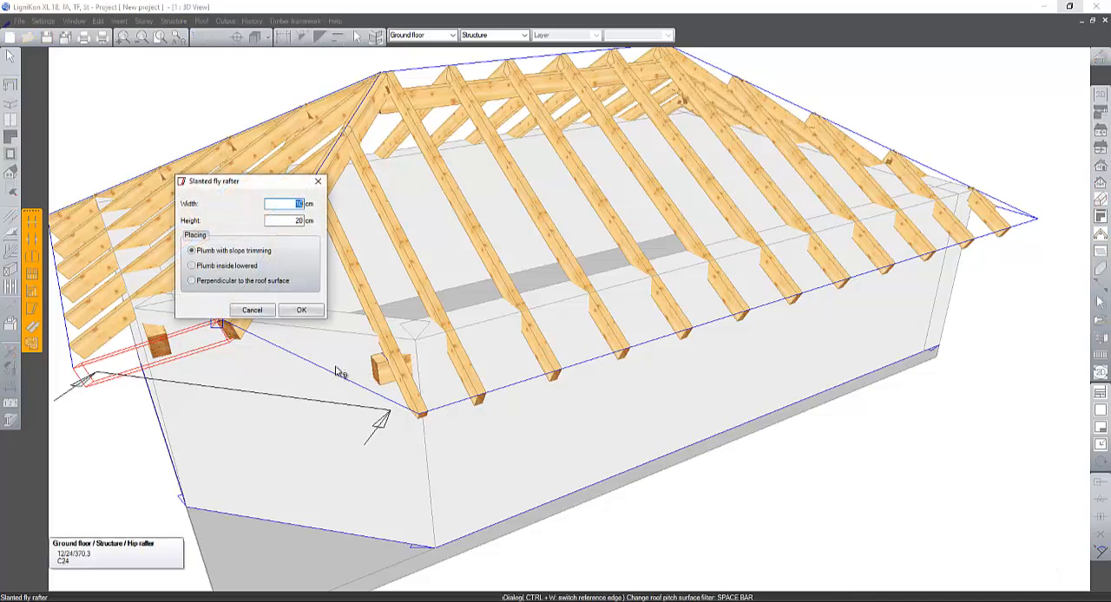
left_click(301, 311)
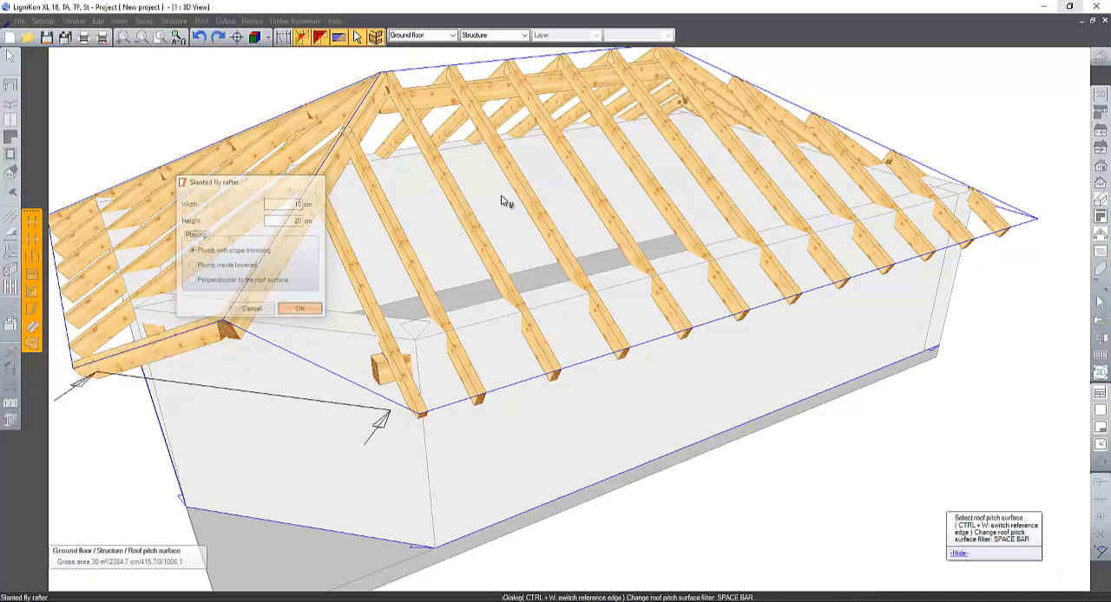
- Examine the new fly rafter, its junction with the hip rafter, and the shortened purlin plates around the gable end
middle_click_drag(633, 149, 791, 98)
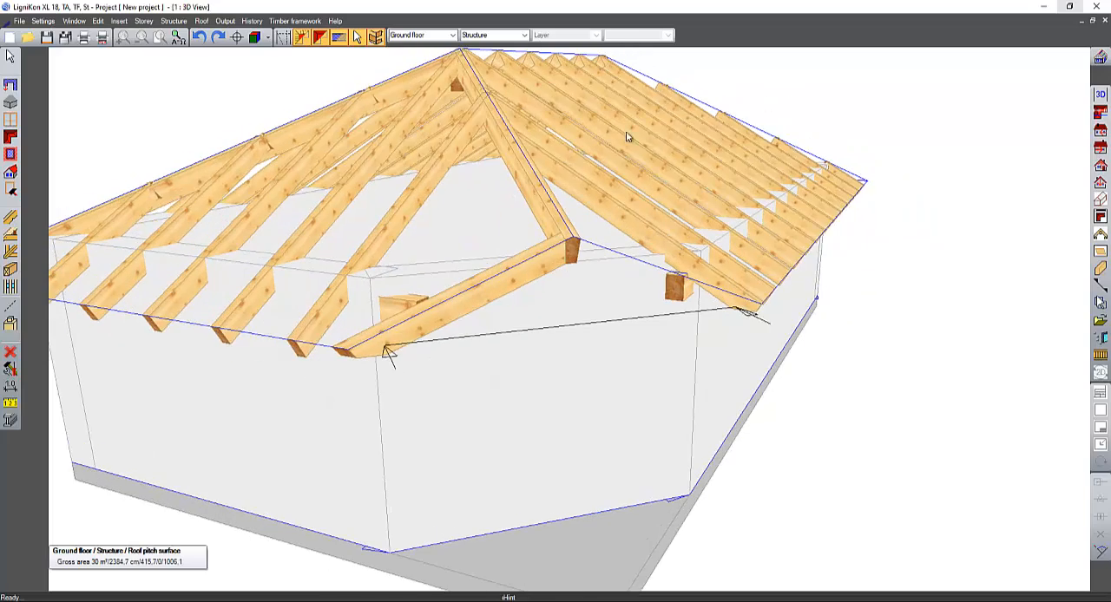
scroll(607, 161, "up", 5)
middle_click_drag(595, 178, 540, 222)
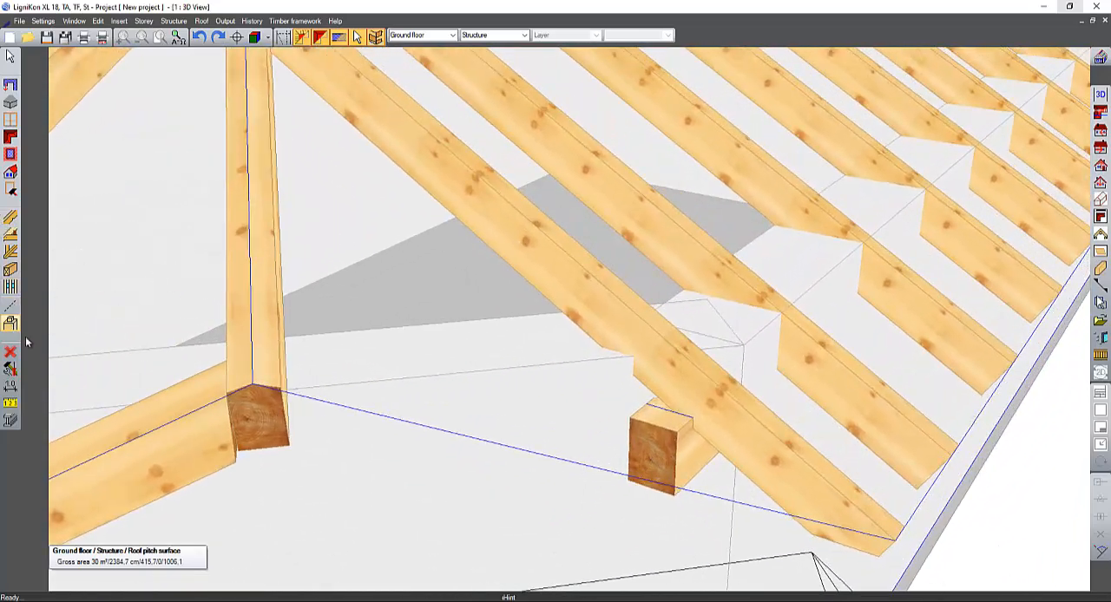
middle_click_drag(434, 427, 518, 442)
scroll(730, 349, "down", 5)
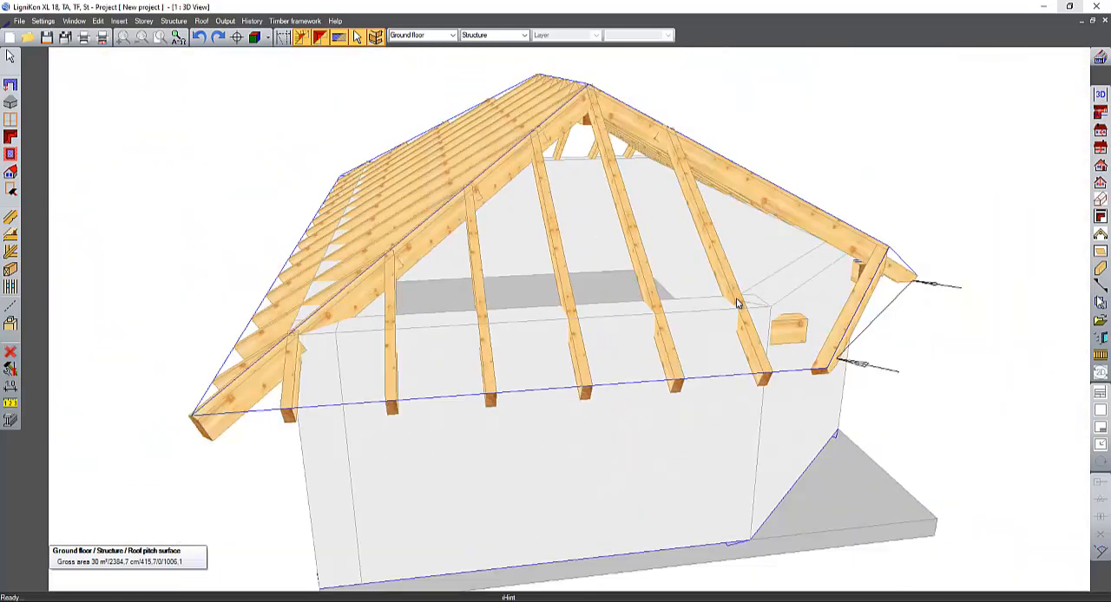
middle_click_drag(737, 303, 728, 310)
middle_click_drag(923, 250, 632, 244)
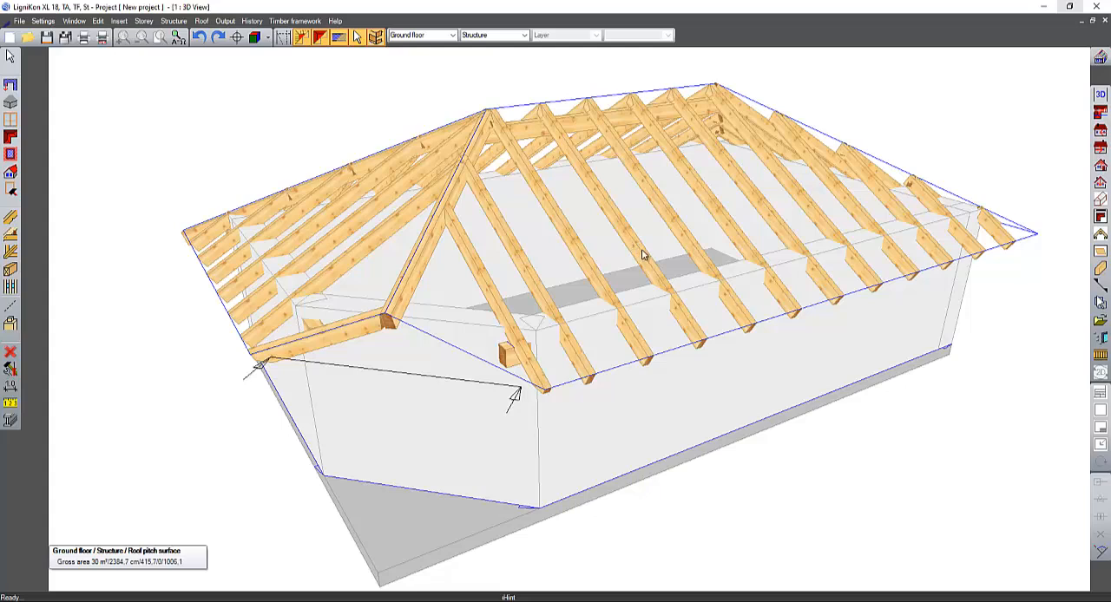
middle_click_drag(397, 290, 415, 292)
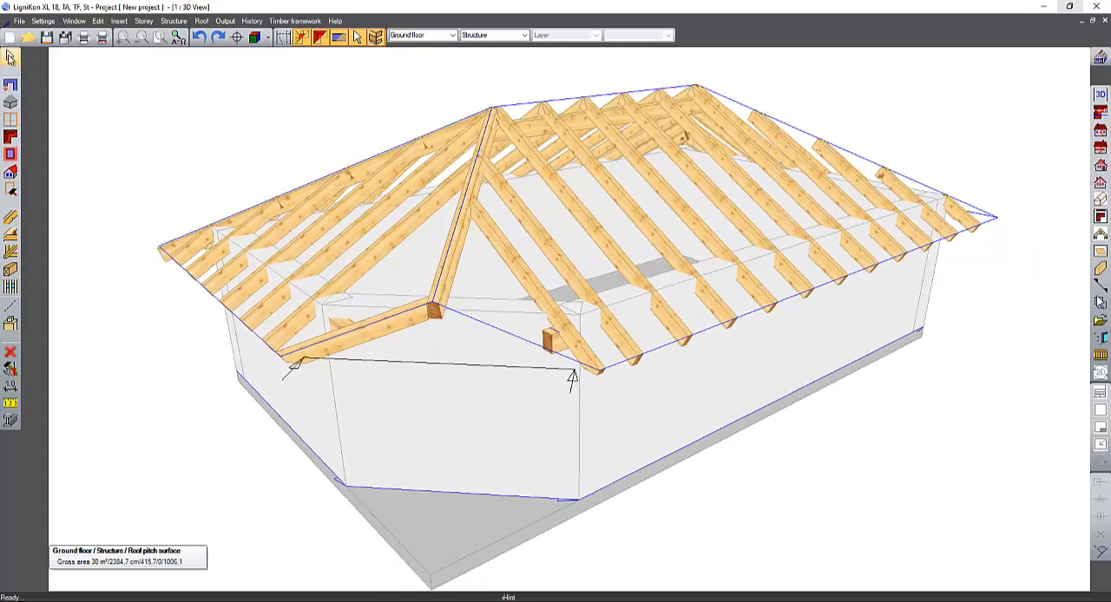
- Move the slanted fly rafter 10 cm in the Y direction, using its corner at the hip rafter as position point
left_click(11, 57)
left_click(426, 315)
right_click(422, 310)
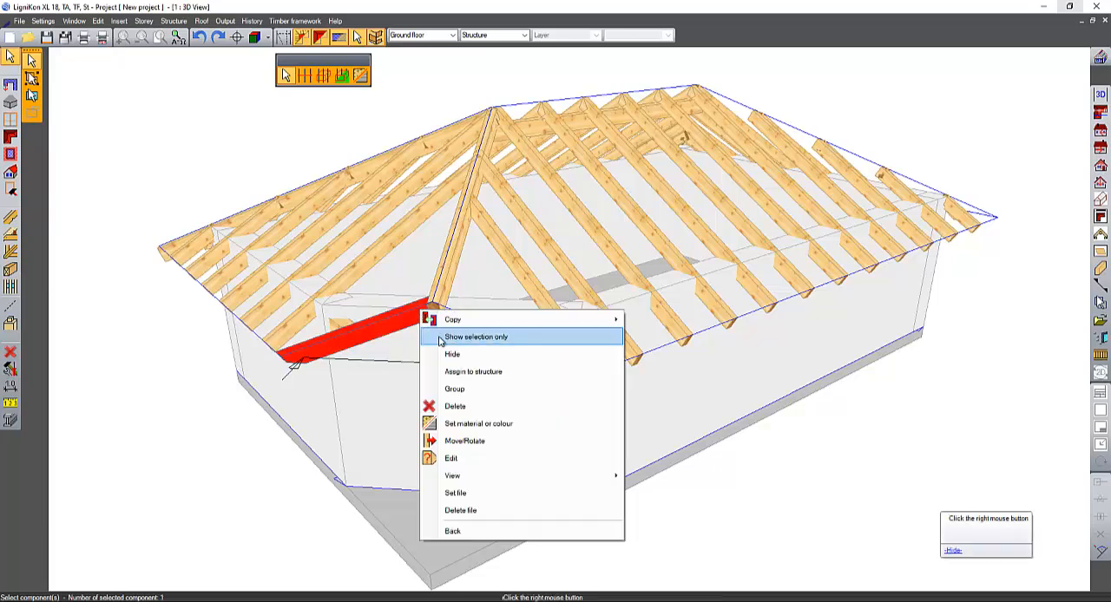
left_click(504, 441)
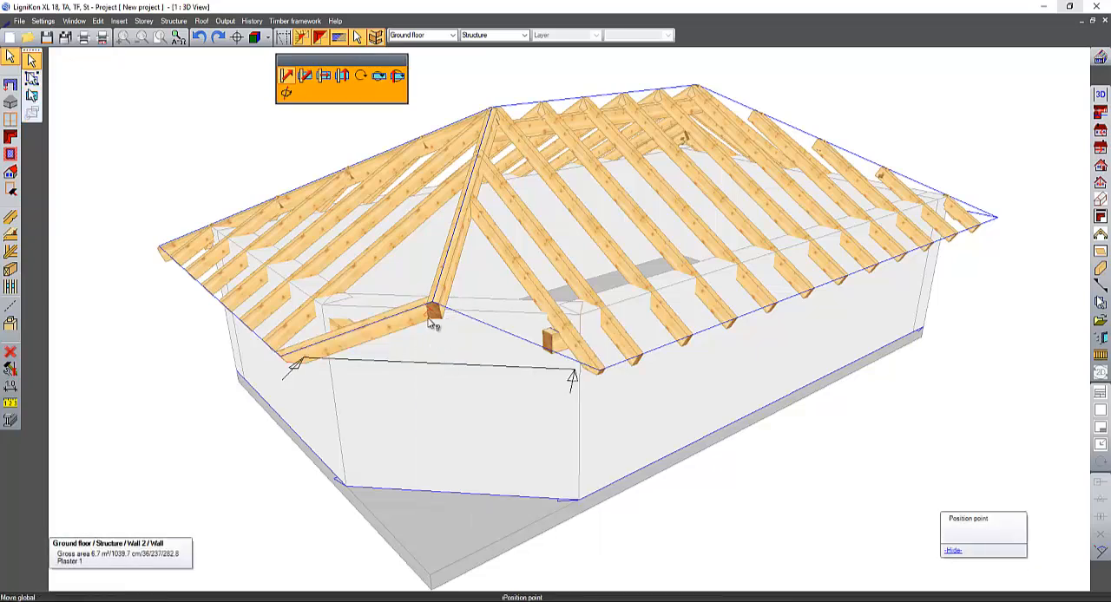
left_click(431, 314)
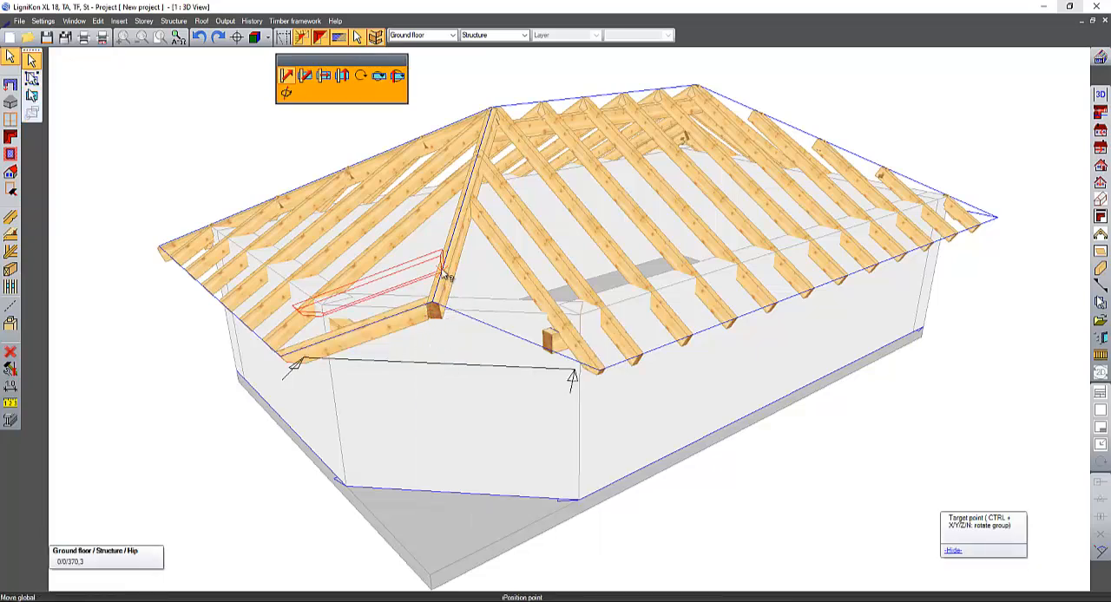
left_click(428, 318)
left_click(428, 319)
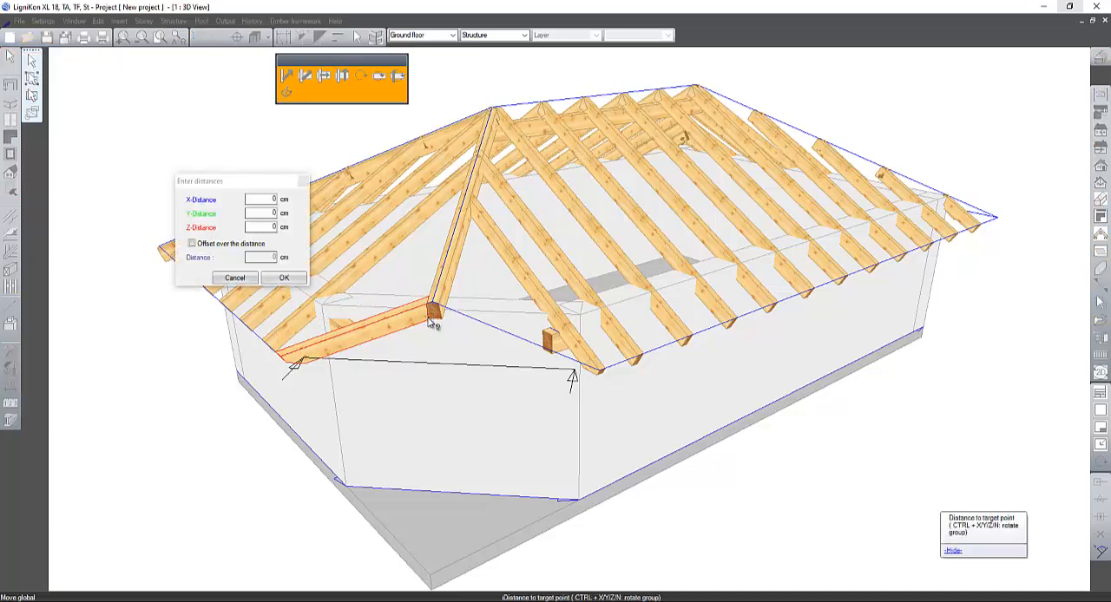
left_click(246, 214)
type("10")
key("Tab")
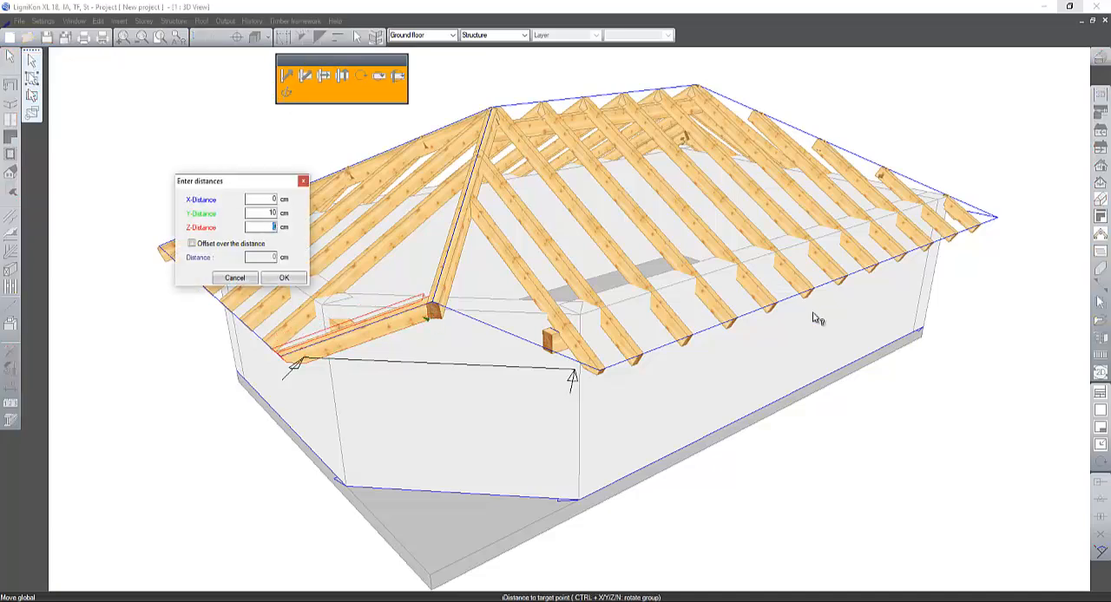
left_click(286, 279)
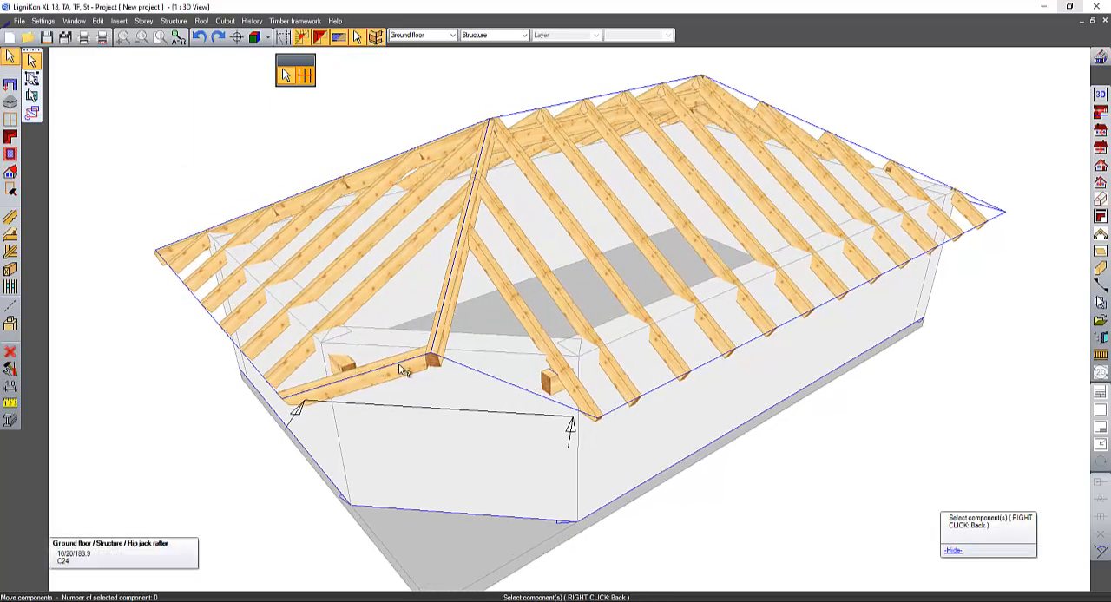
- Place a perpendicular T gable roof footprint about 237 cm wide and 123 cm deep on the reference line of the long straight wall
middle_click_drag(570, 352, 438, 314)
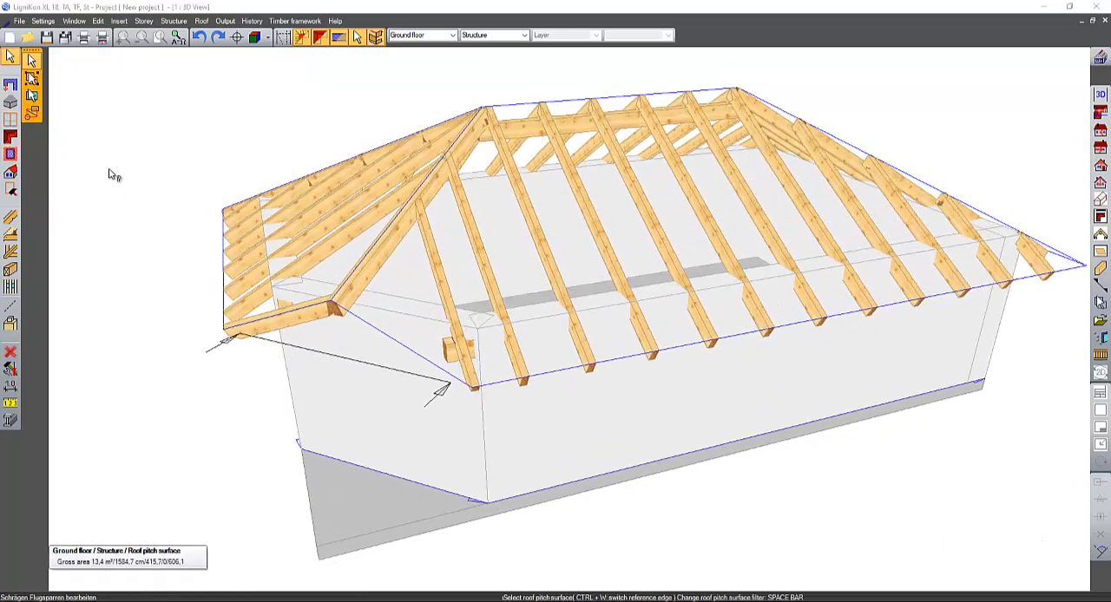
left_click(11, 139)
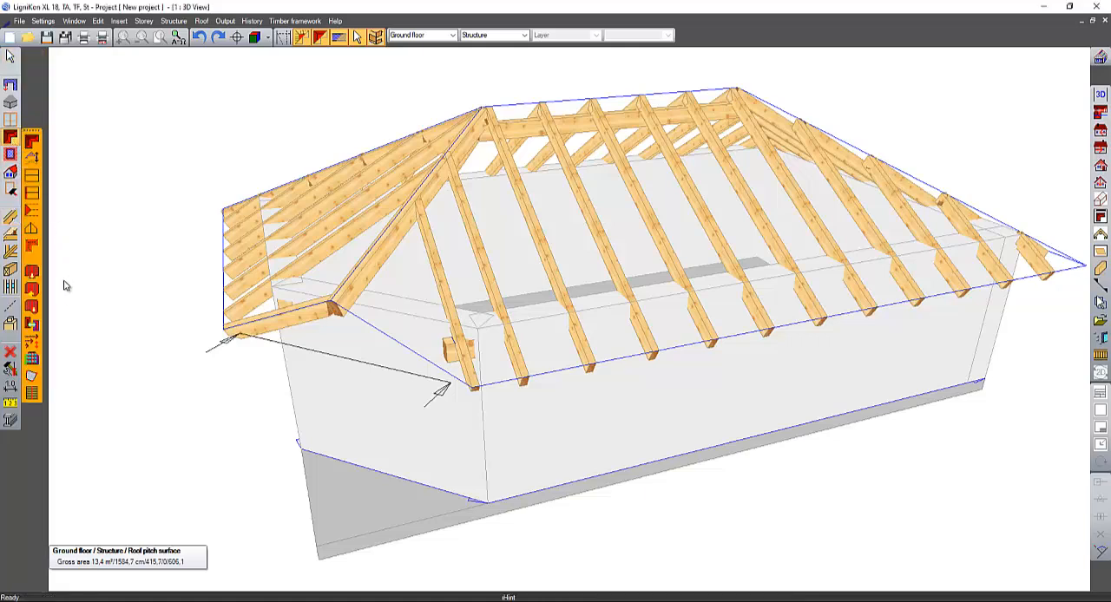
left_click(32, 230)
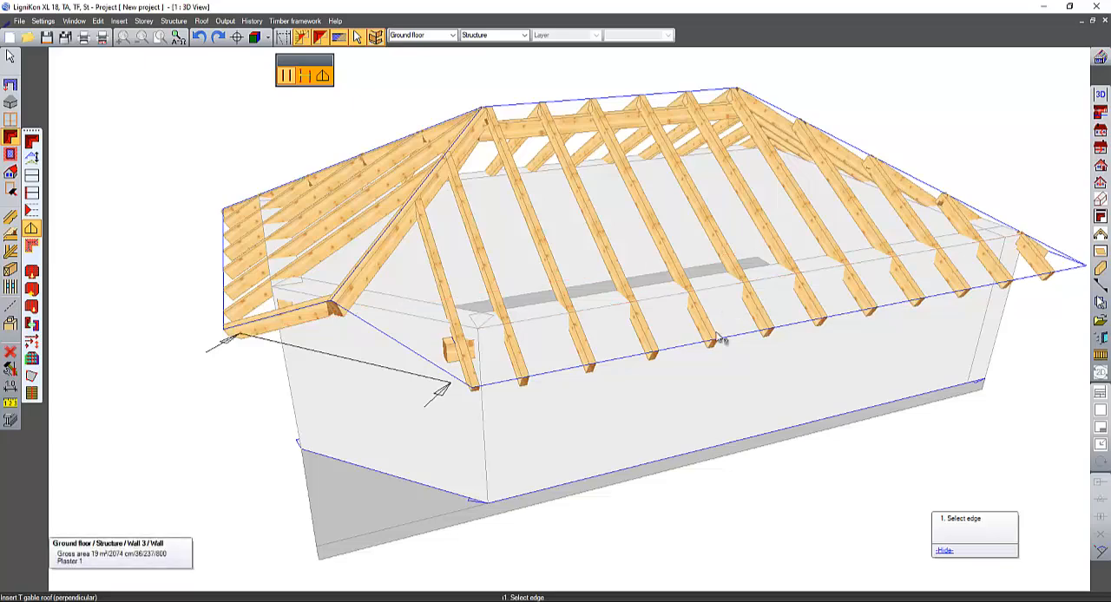
middle_click_drag(715, 338, 591, 356)
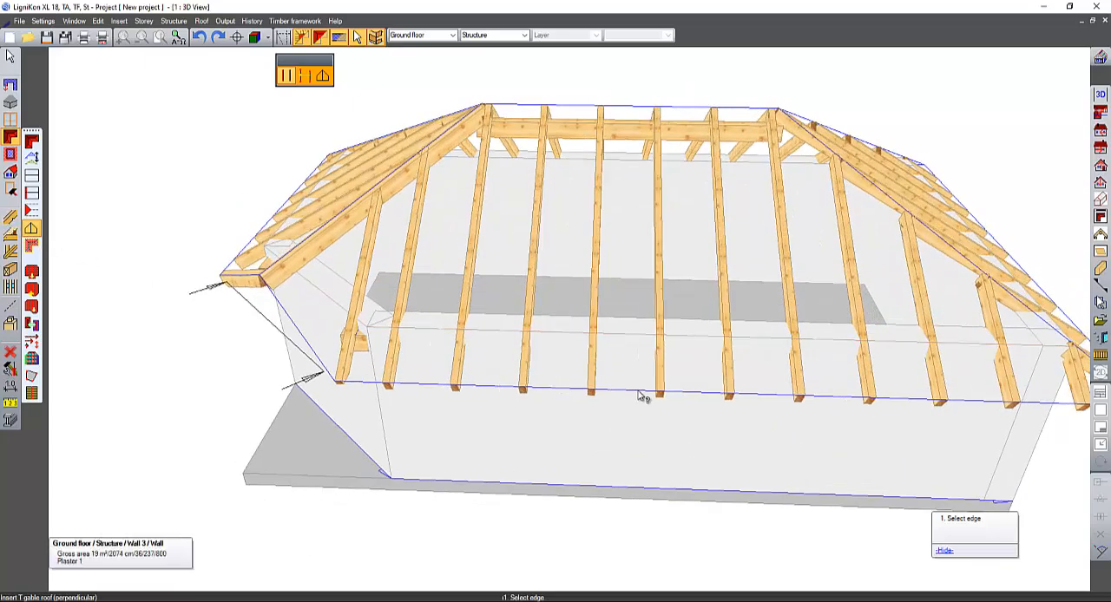
left_click(624, 342)
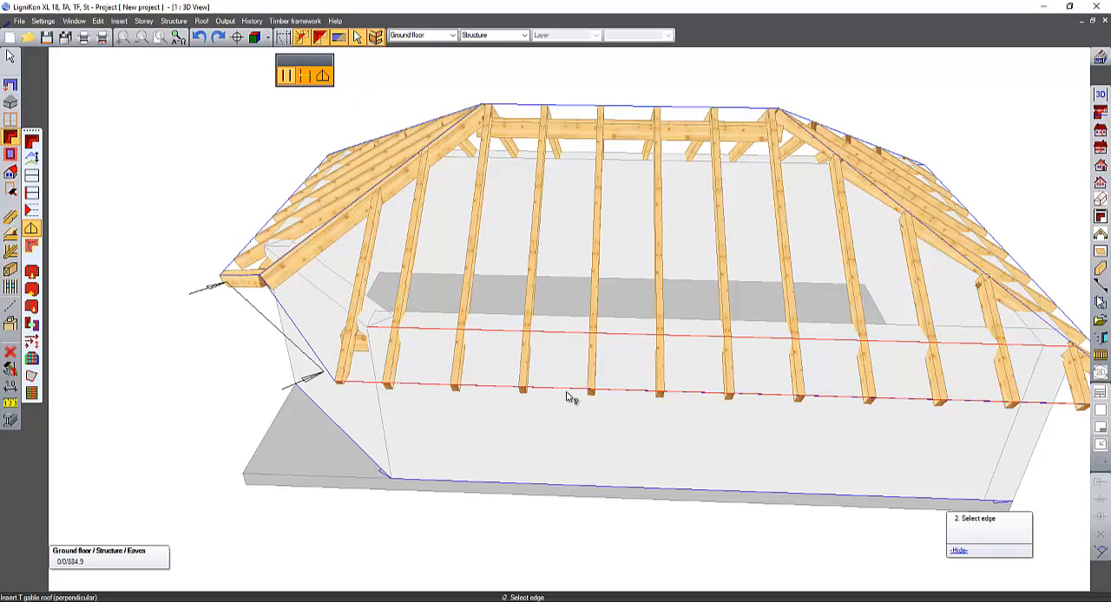
left_click(322, 77)
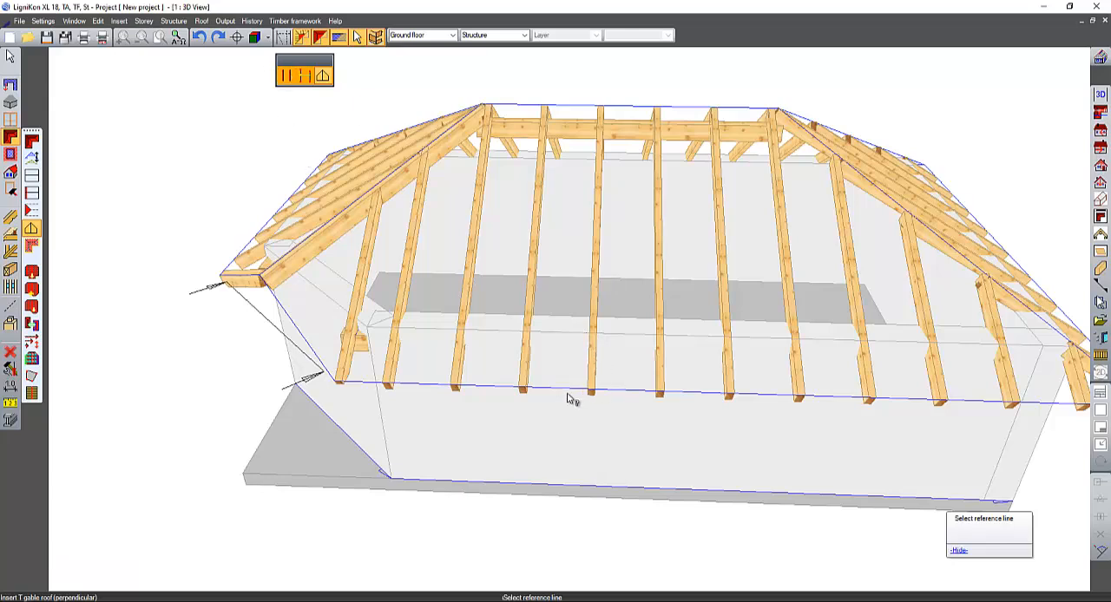
scroll(538, 473, "down", 2)
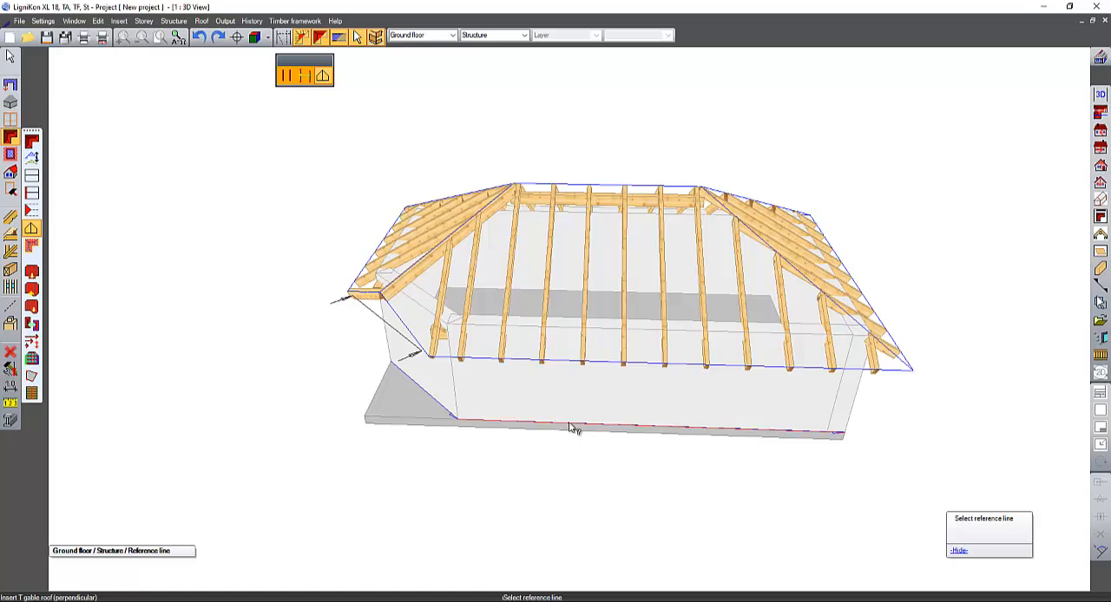
left_click(552, 433)
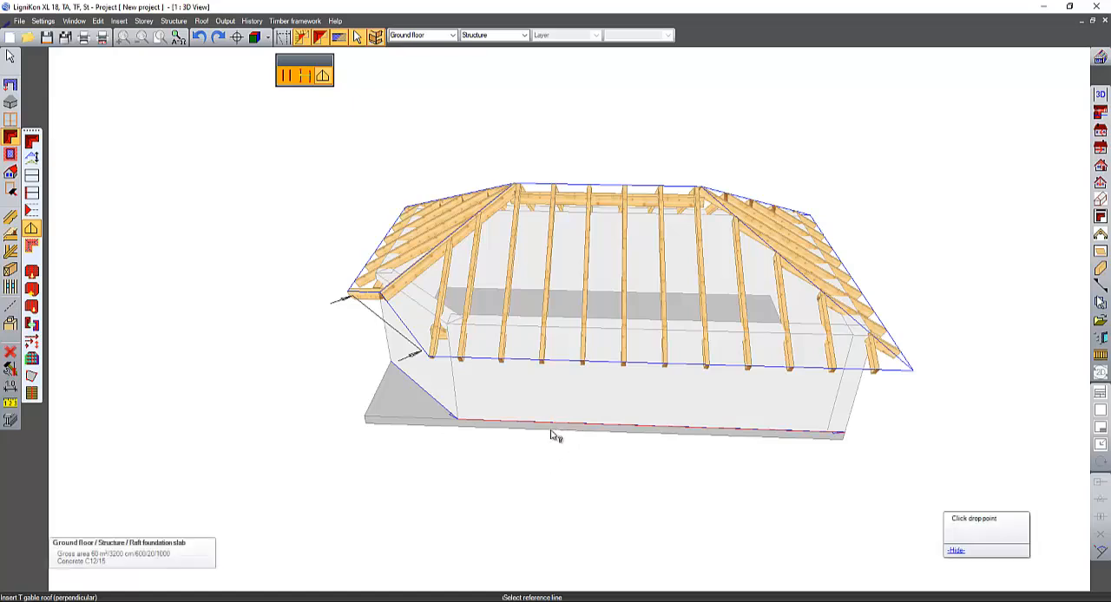
left_click(580, 363)
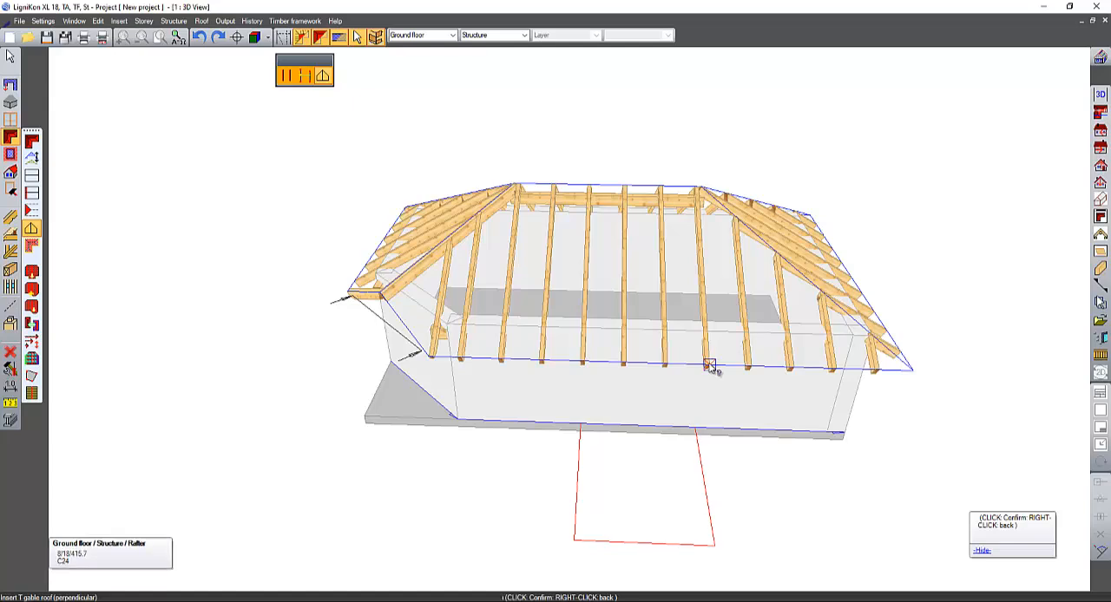
left_click(690, 473)
- Keep the gable (verge) pitch type, take the left eaves height from the main roof's eaves, 202.37 cm, and transfer it to the right side
left_click_drag(340, 323, 524, 279)
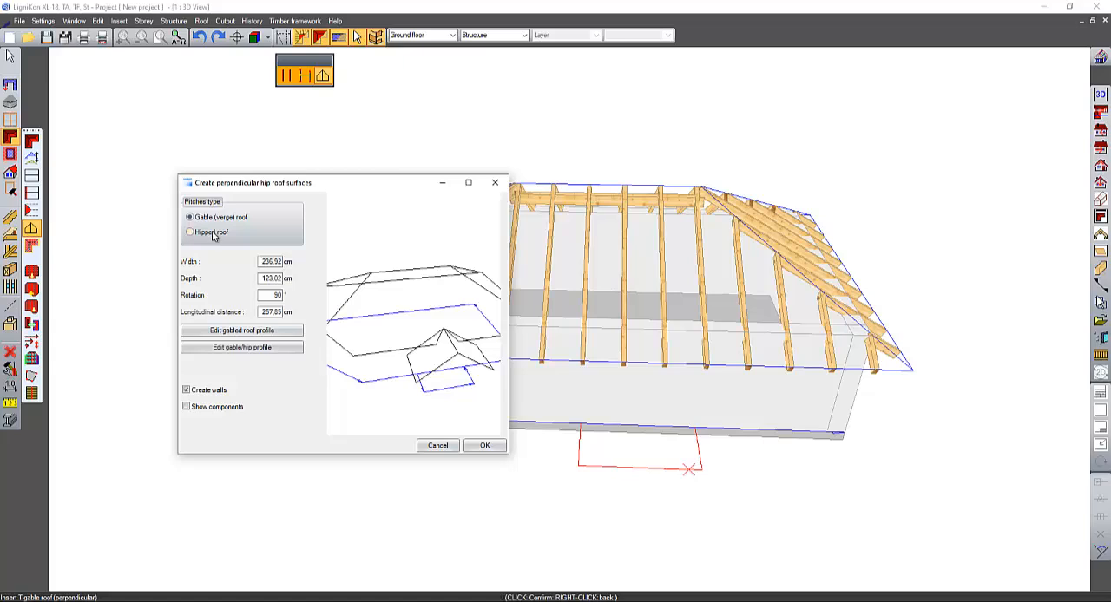
left_click(190, 232)
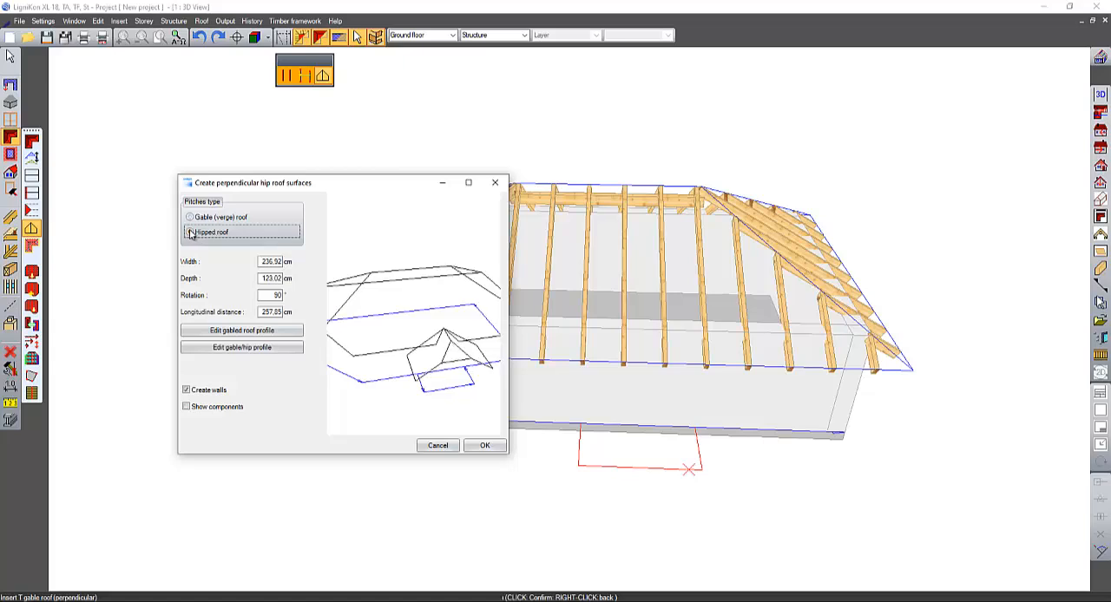
left_click(208, 219)
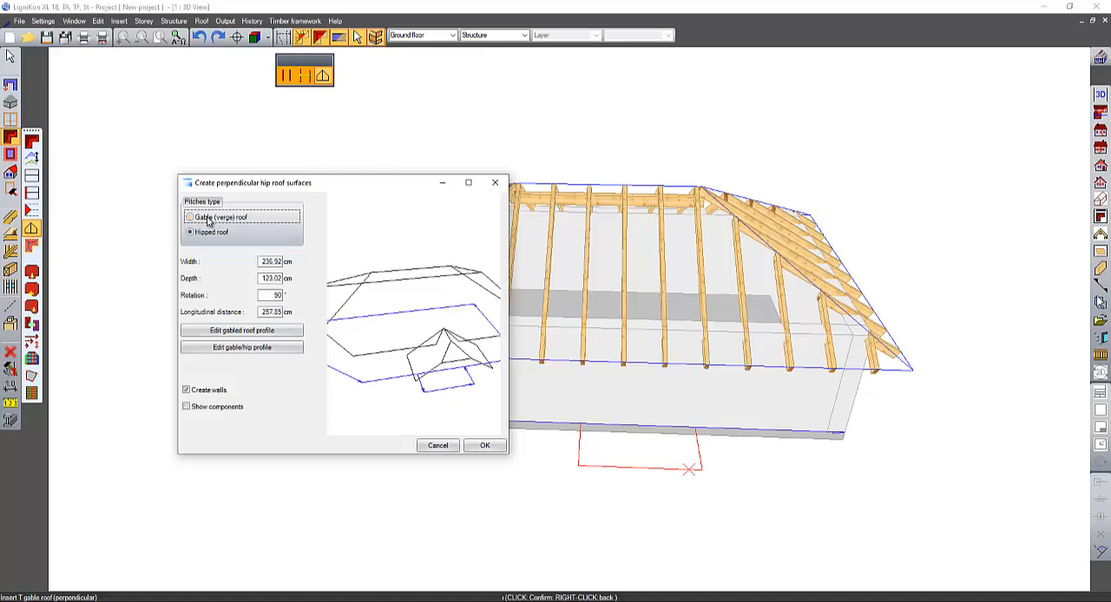
left_click(280, 332)
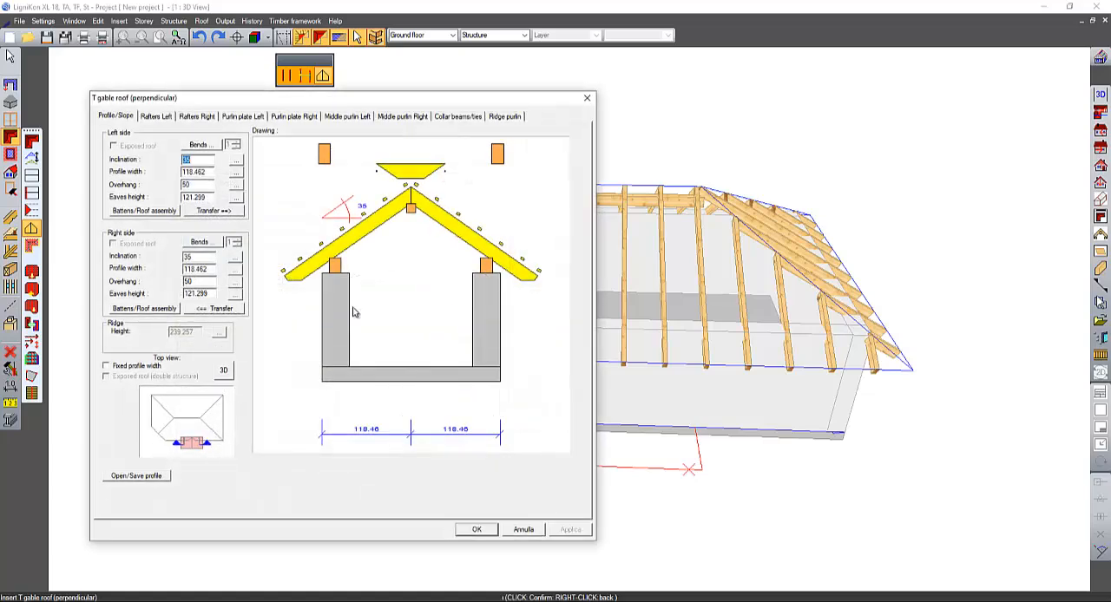
left_click(238, 198)
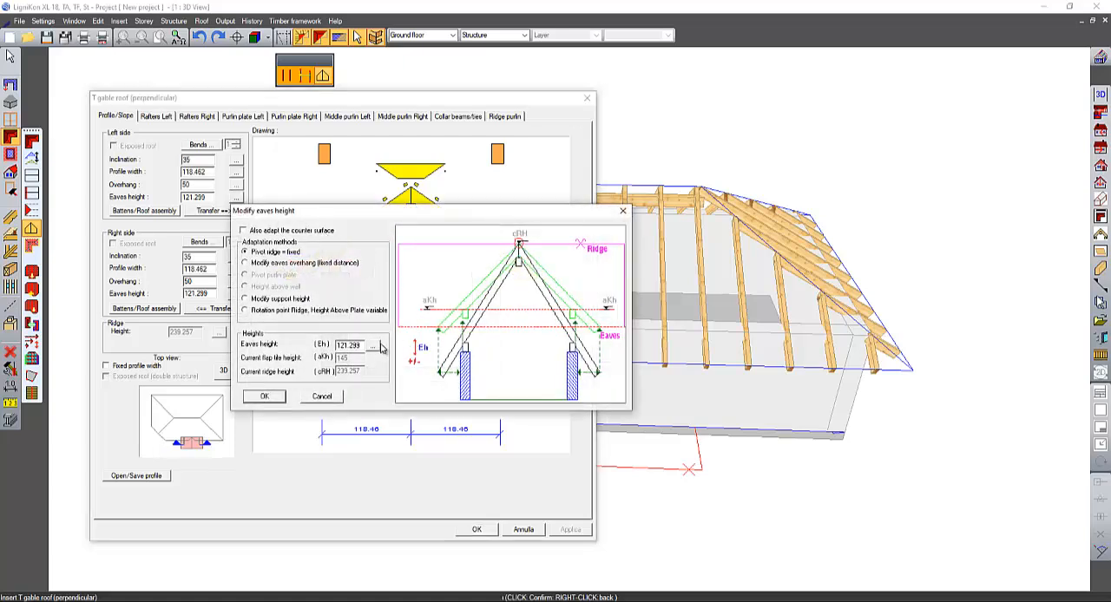
left_click(373, 345)
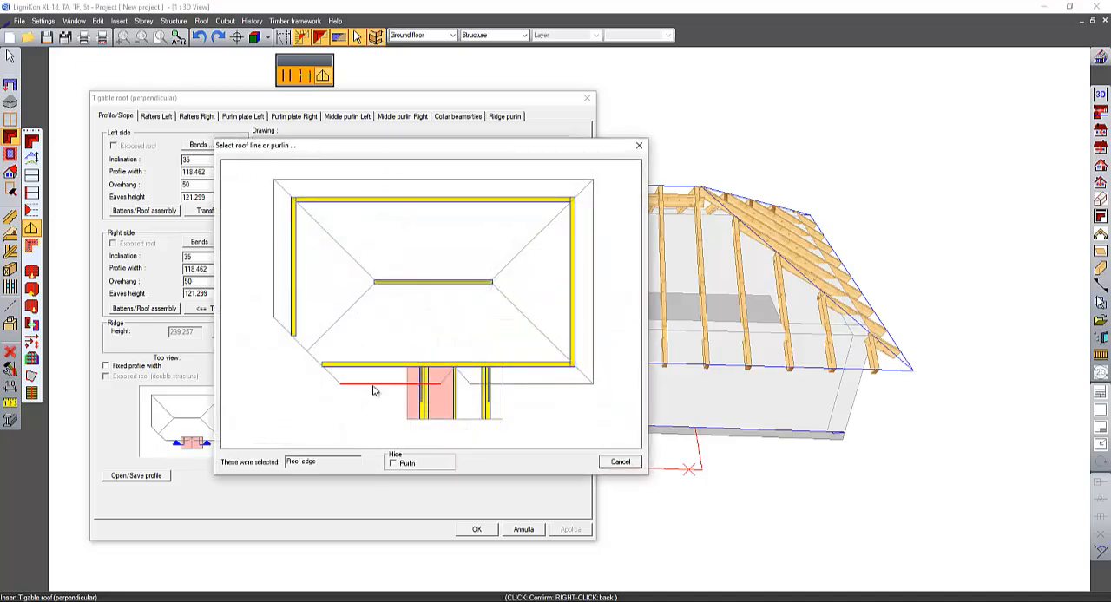
left_click(373, 391)
left_click(266, 401)
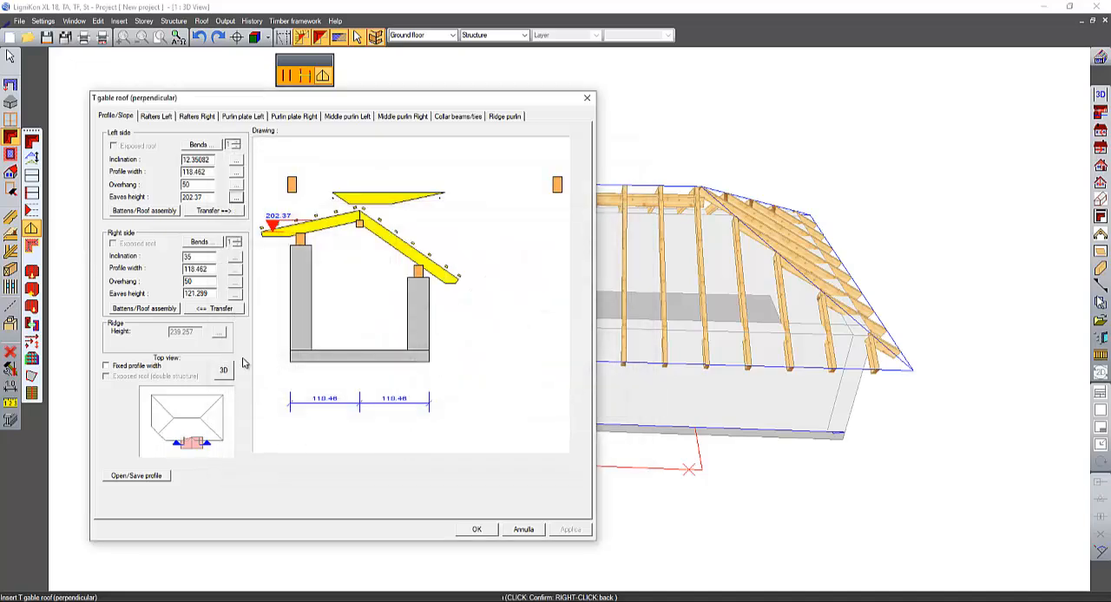
left_click(234, 211)
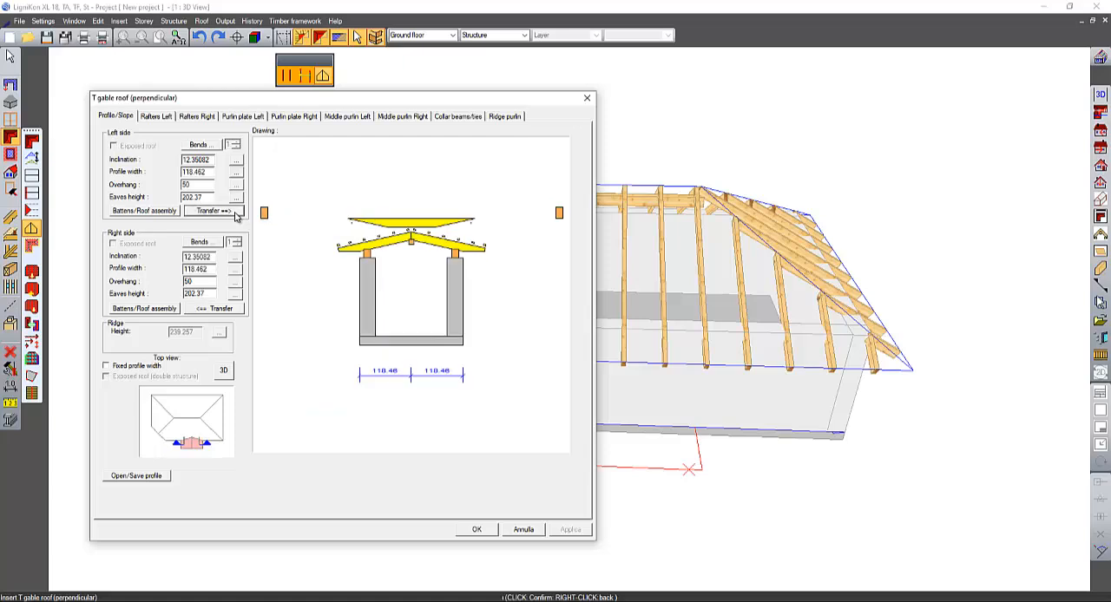
- Exclude the collar beams and the middle purlins on both sides from the T gable roof profile
left_click(456, 117)
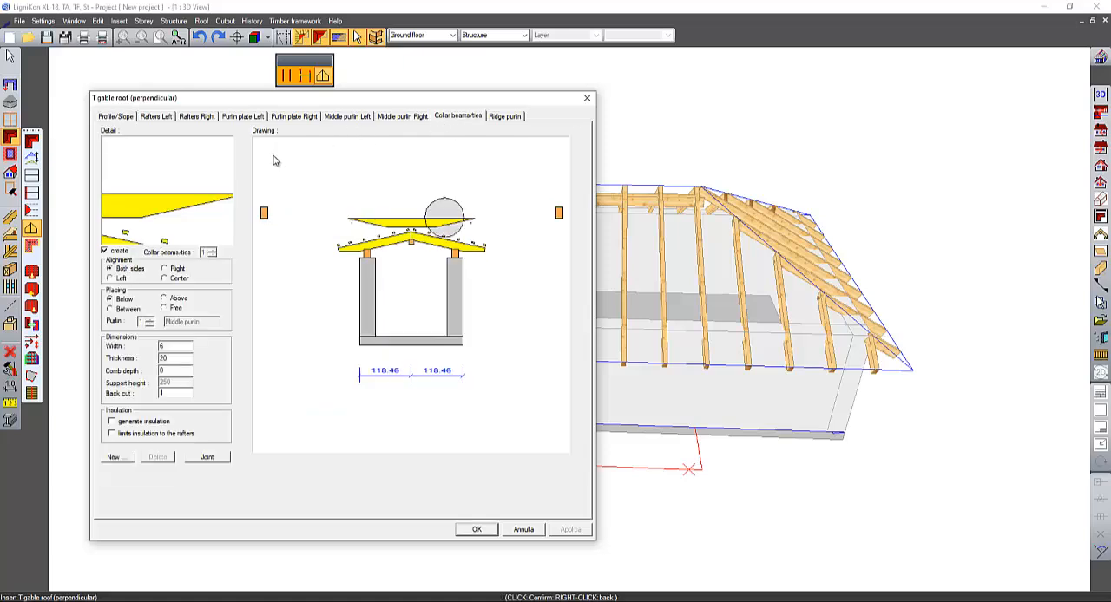
left_click(106, 252)
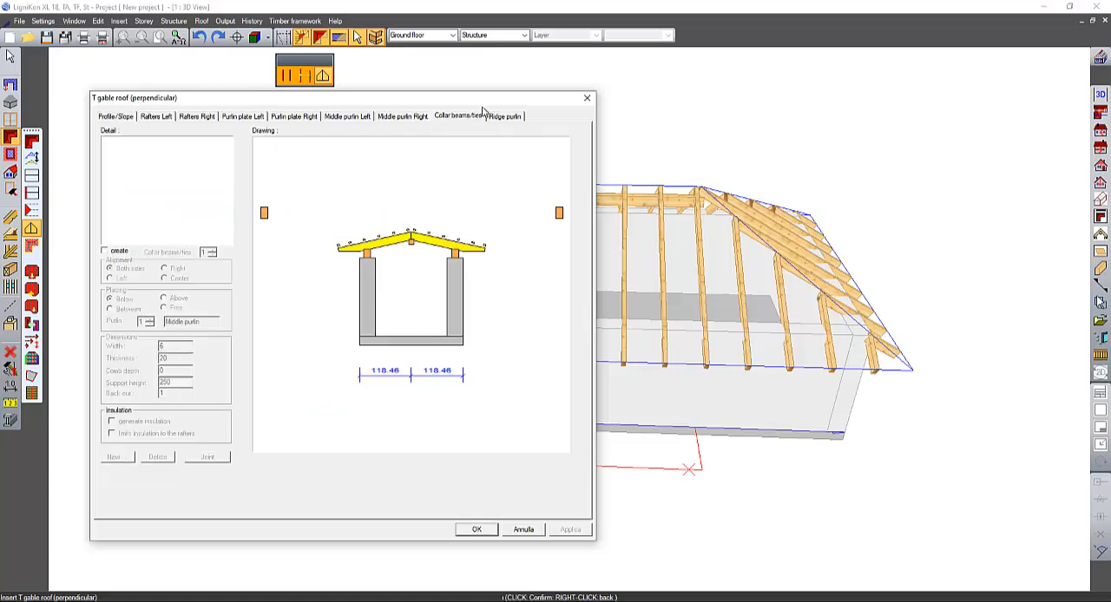
left_click(329, 120)
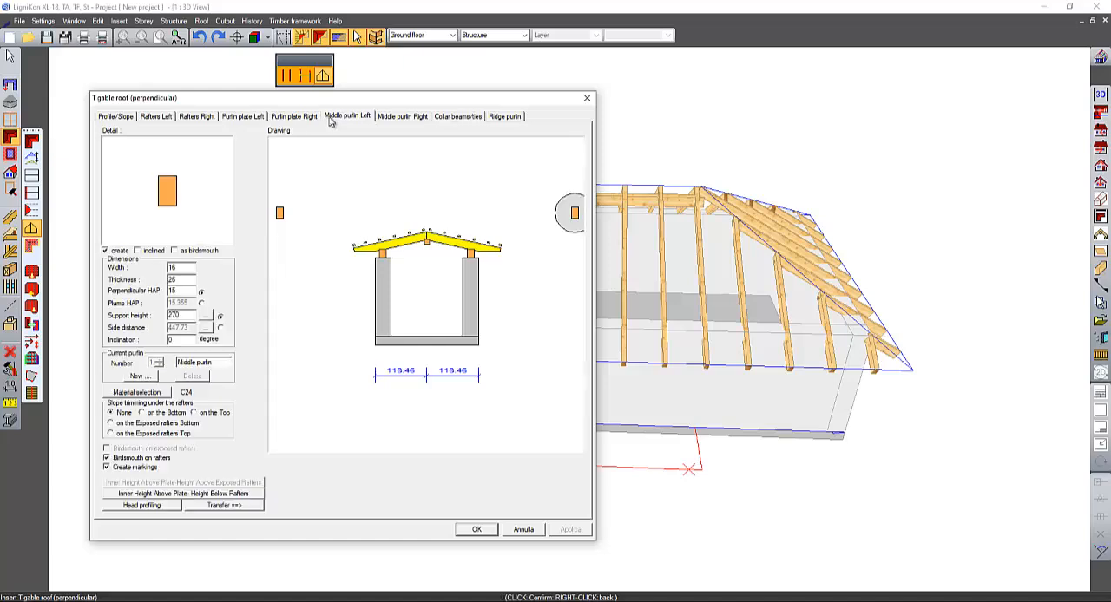
left_click(119, 252)
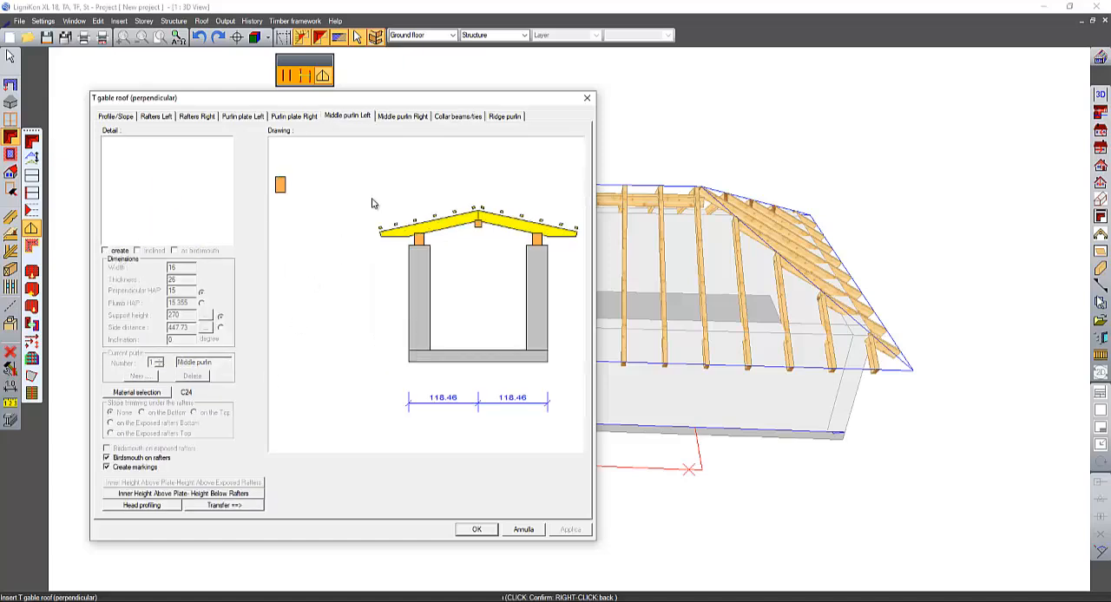
left_click(224, 506)
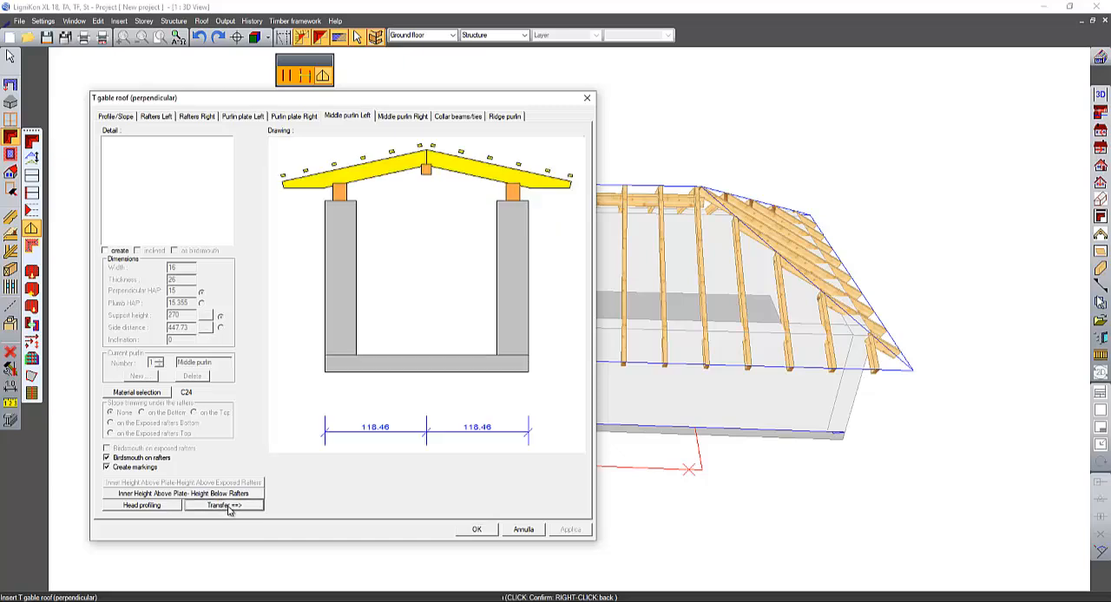
- Set the left side's roof inclination to 25° and transfer it to the right side
left_click(118, 117)
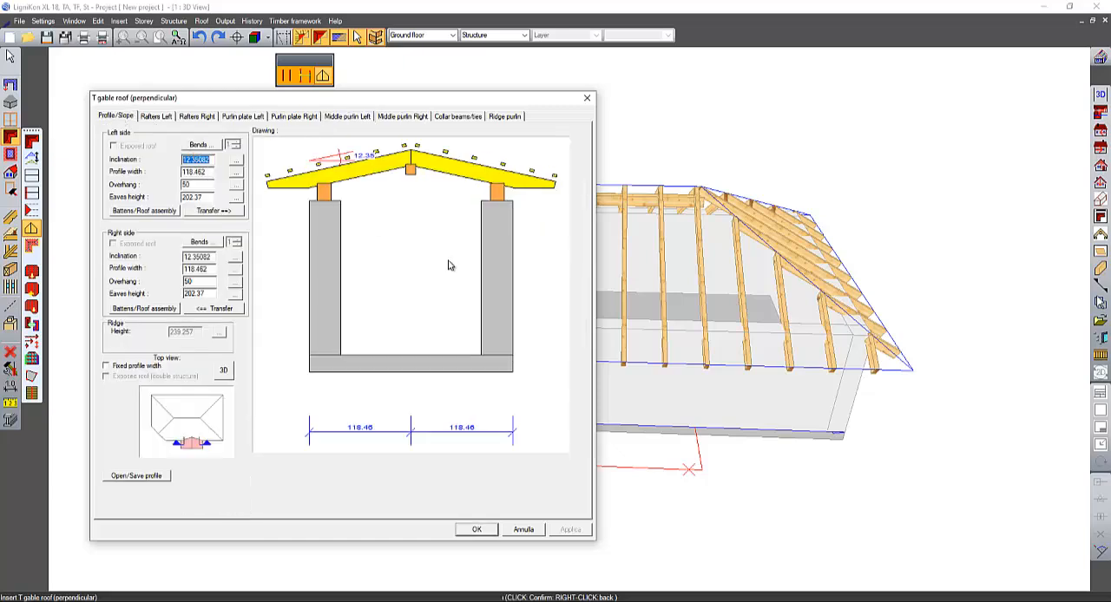
type("25")
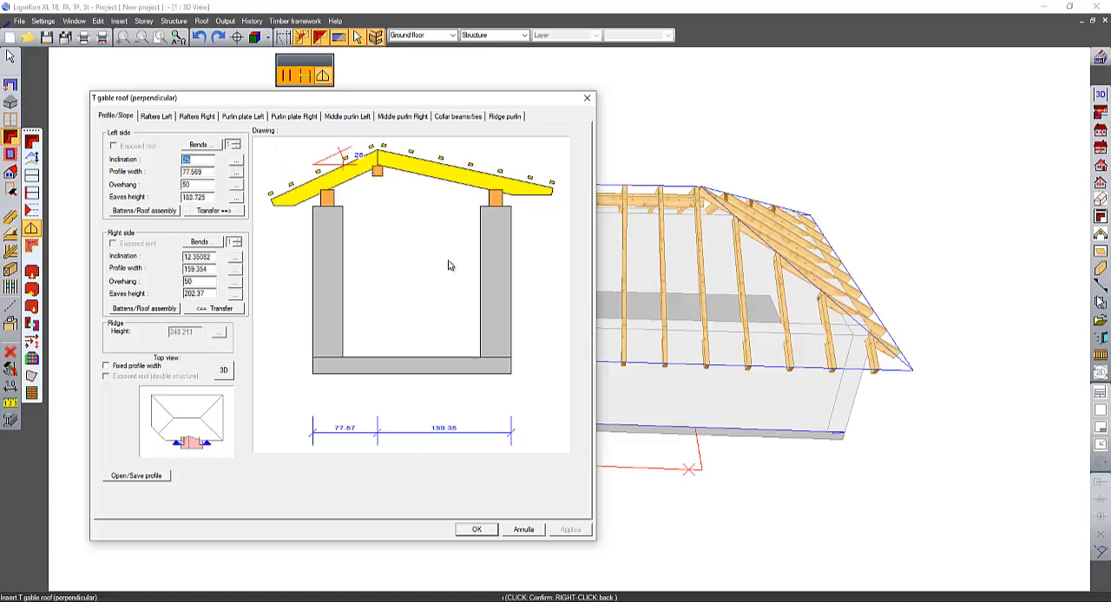
left_click(235, 212)
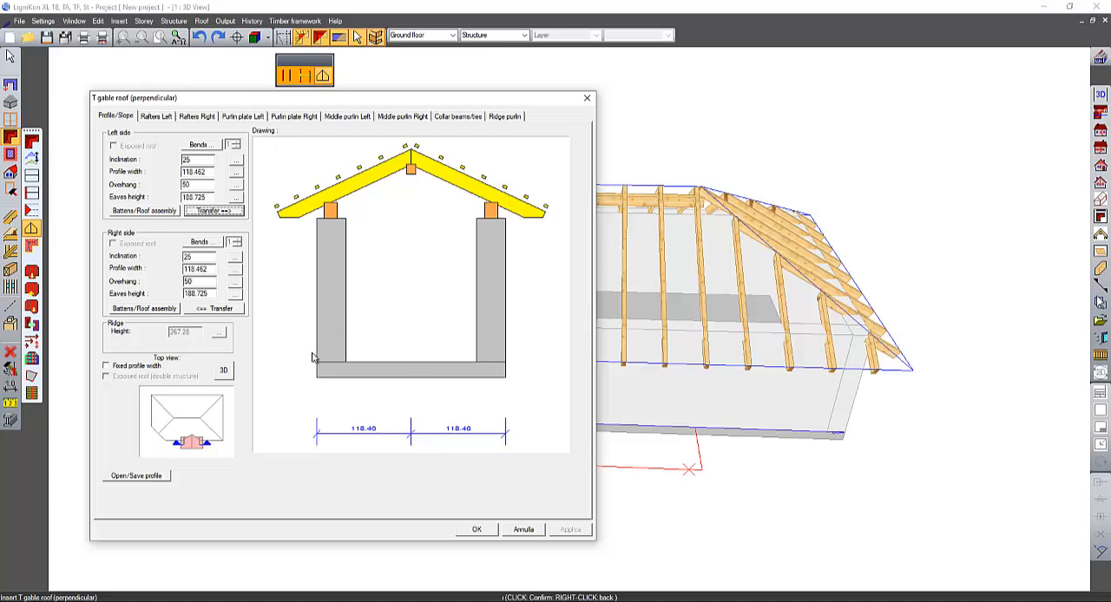
- Adjust the T gable's ridge height to the main roof's ridge, 410.216 cm, with the eaves as fixed pivot, and accept the profile
left_click(224, 333)
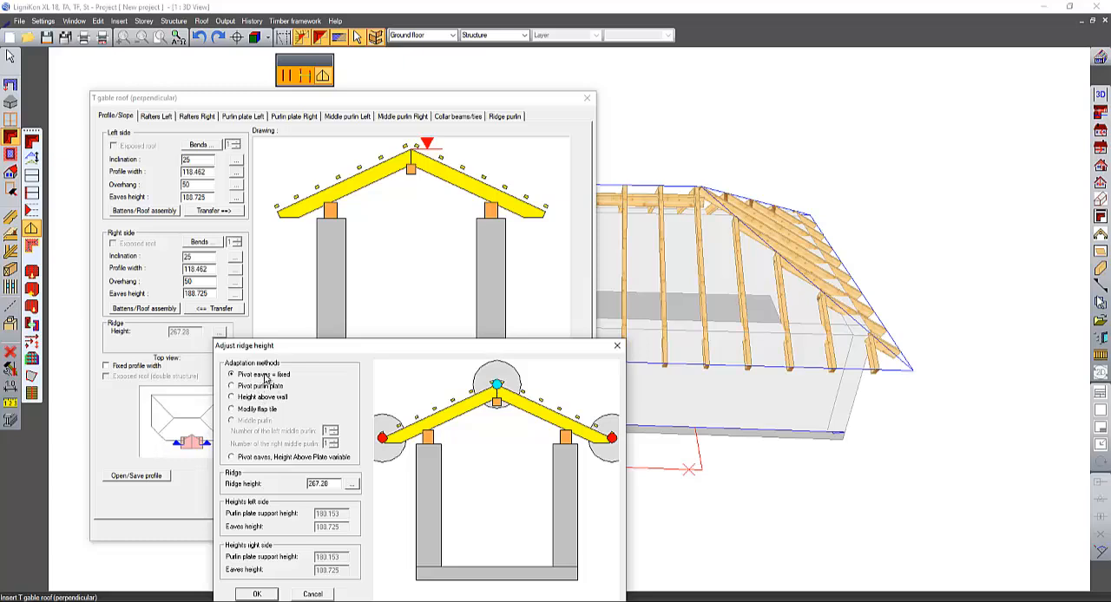
left_click(351, 483)
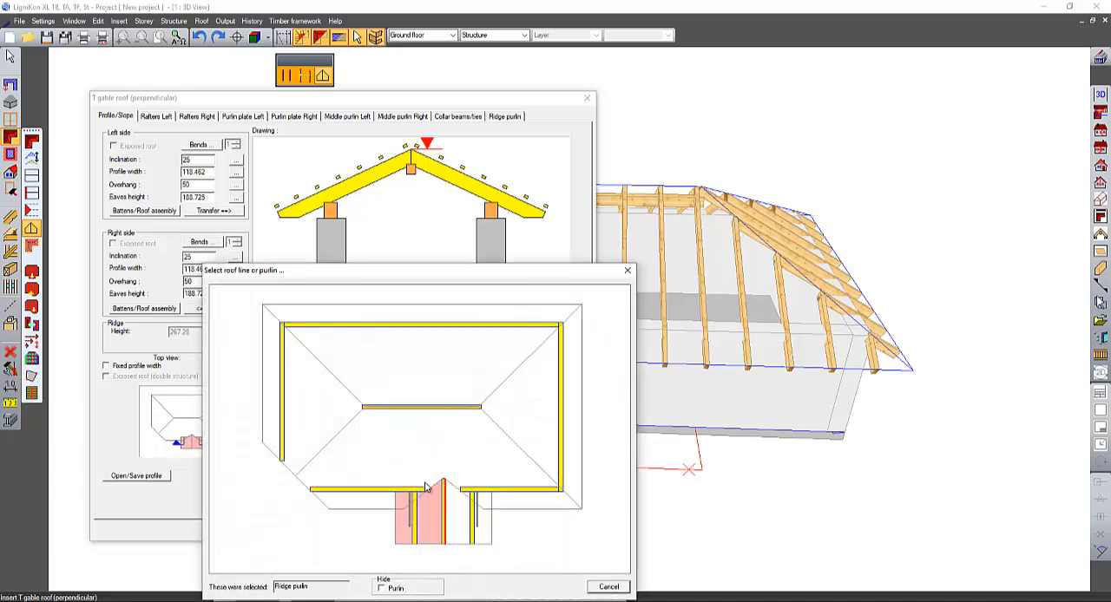
left_click(408, 411)
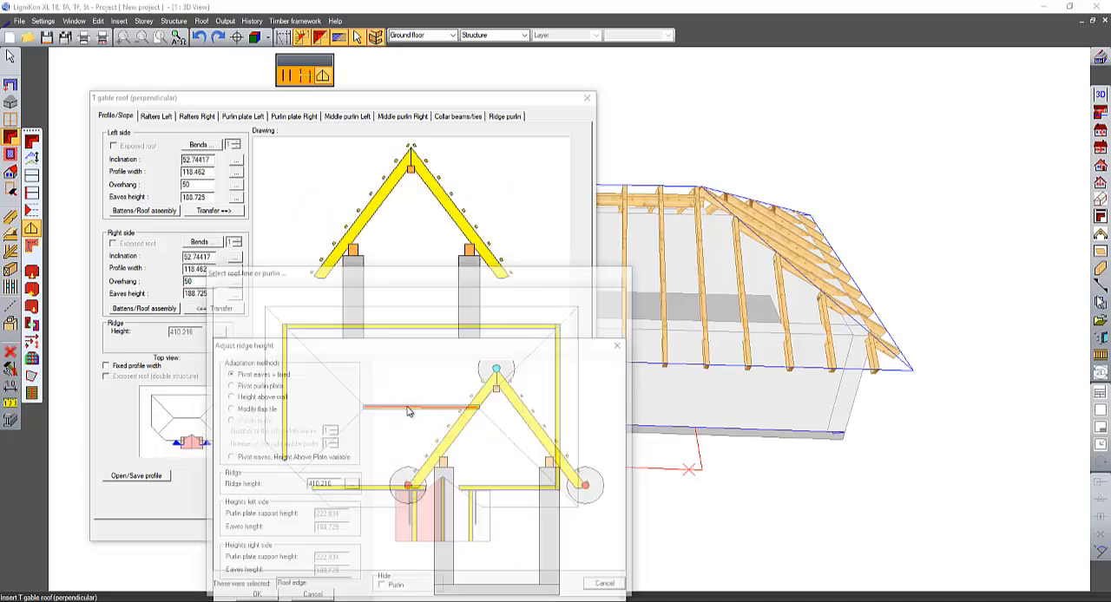
left_click_drag(460, 351, 492, 178)
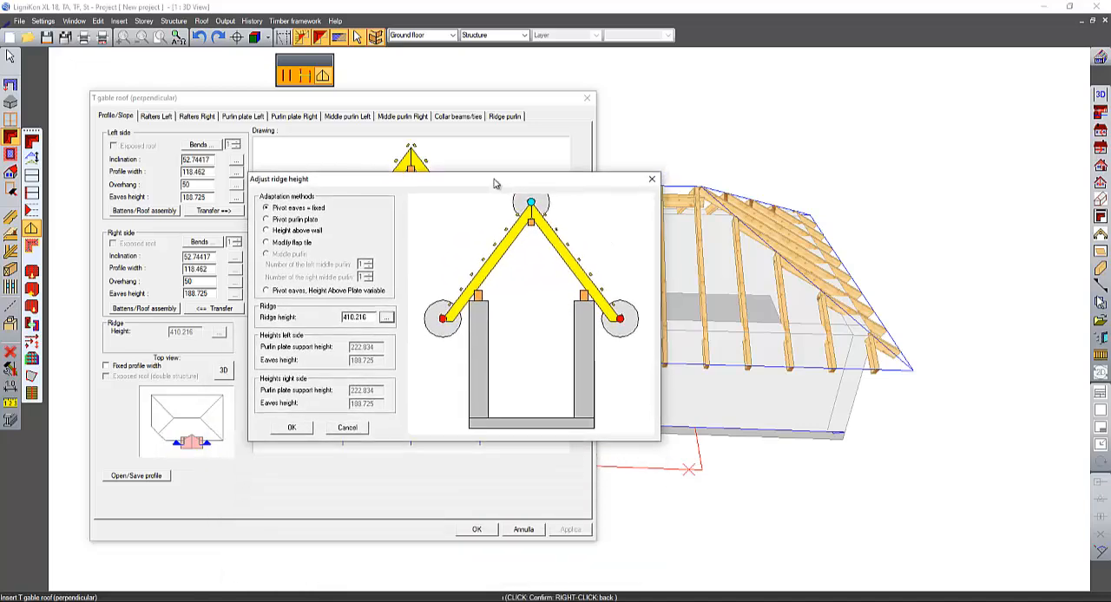
left_click(296, 425)
left_click(486, 533)
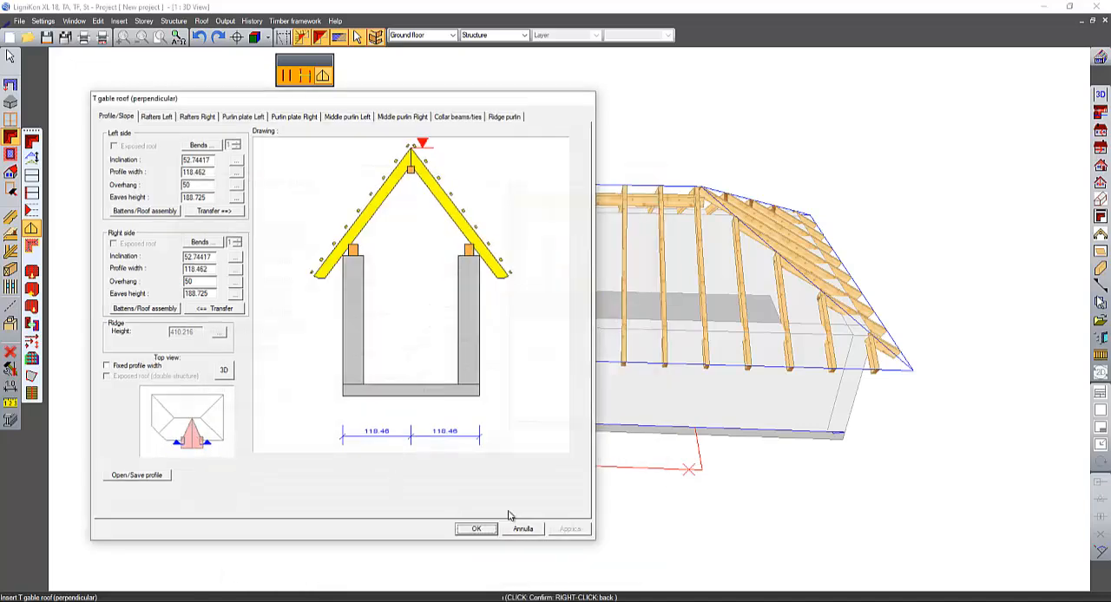
left_click_drag(429, 382, 430, 304)
- Match both T gable eaves to the main roof's eaves height, 202.37 cm, with the ridge as fixed pivot, and insert the T gable roof
left_click(276, 334)
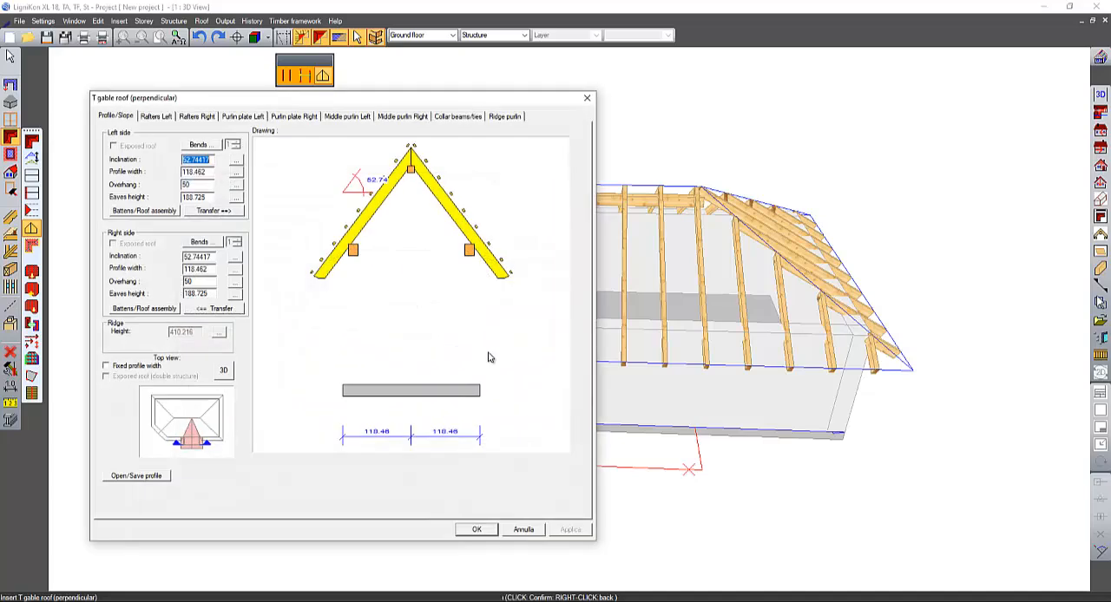
left_click(237, 198)
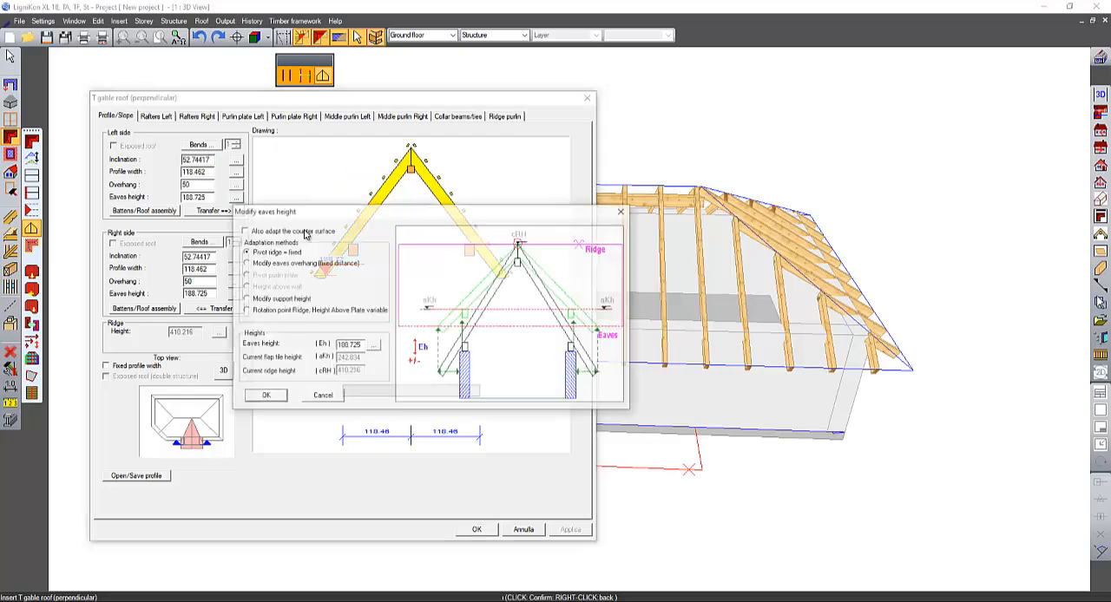
left_click(374, 346)
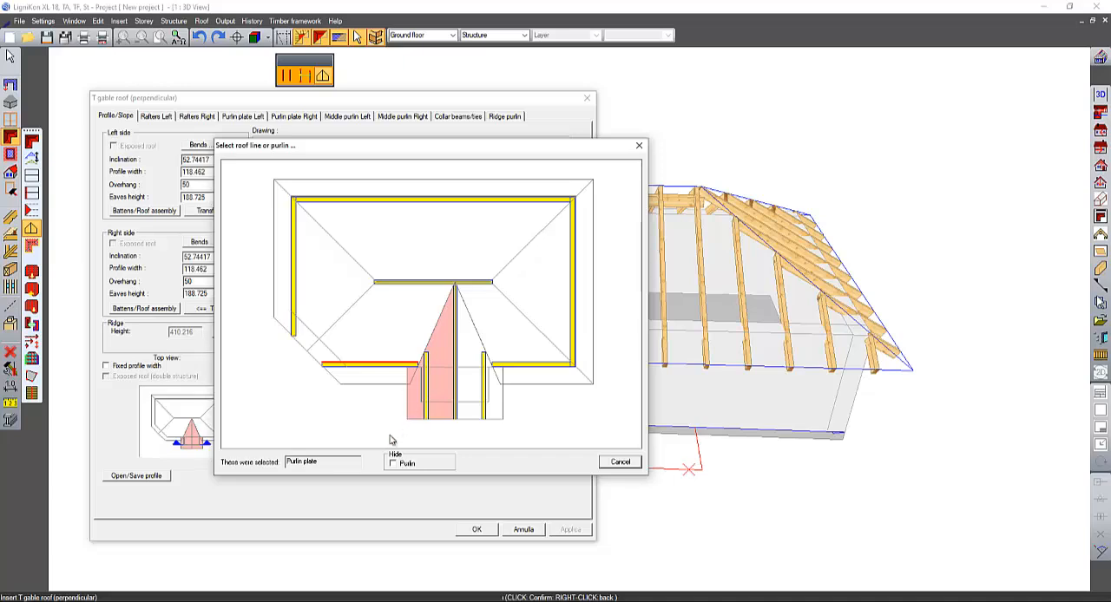
left_click(413, 371)
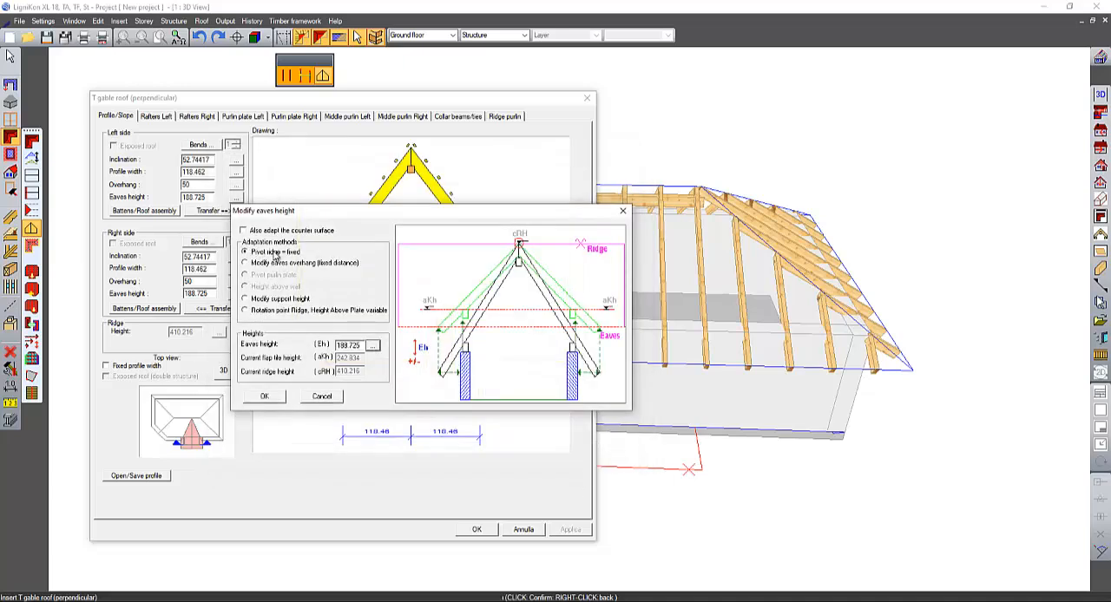
left_click(374, 346)
left_click(375, 385)
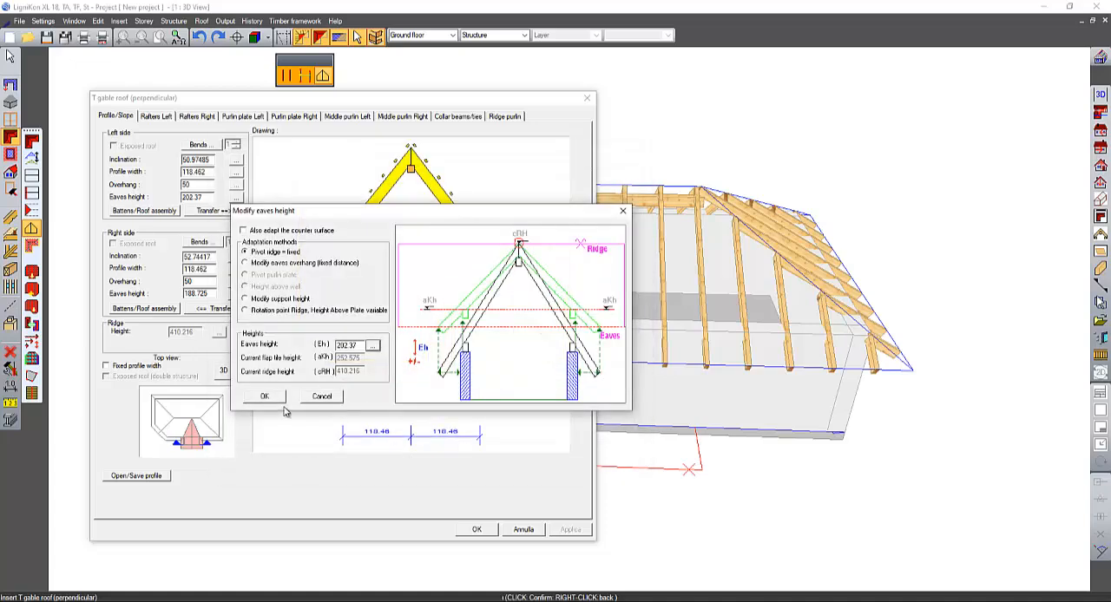
left_click(264, 395)
left_click(229, 212)
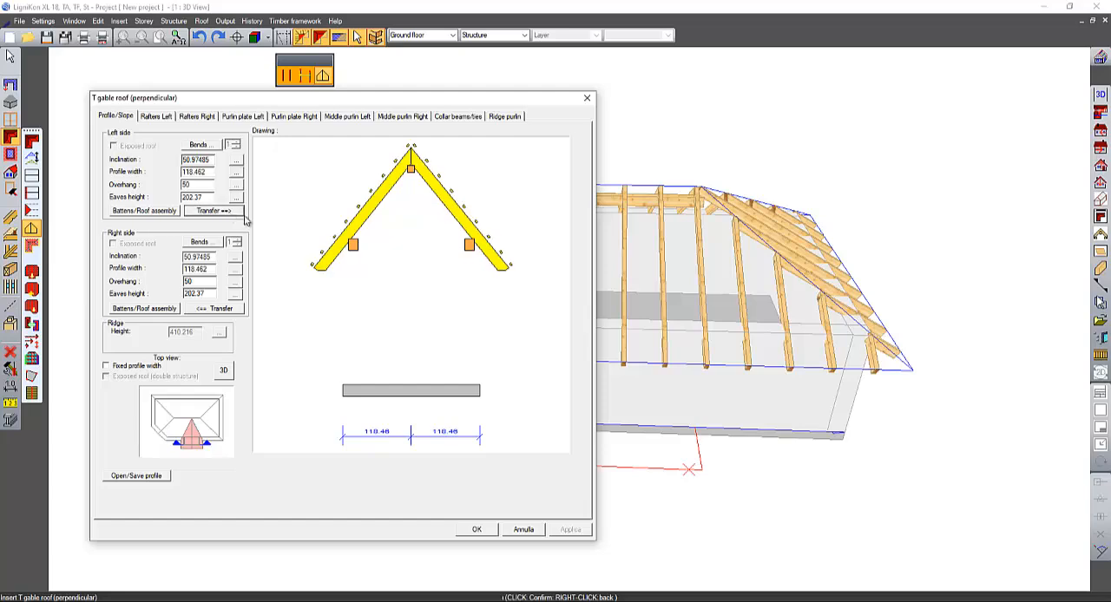
left_click(483, 530)
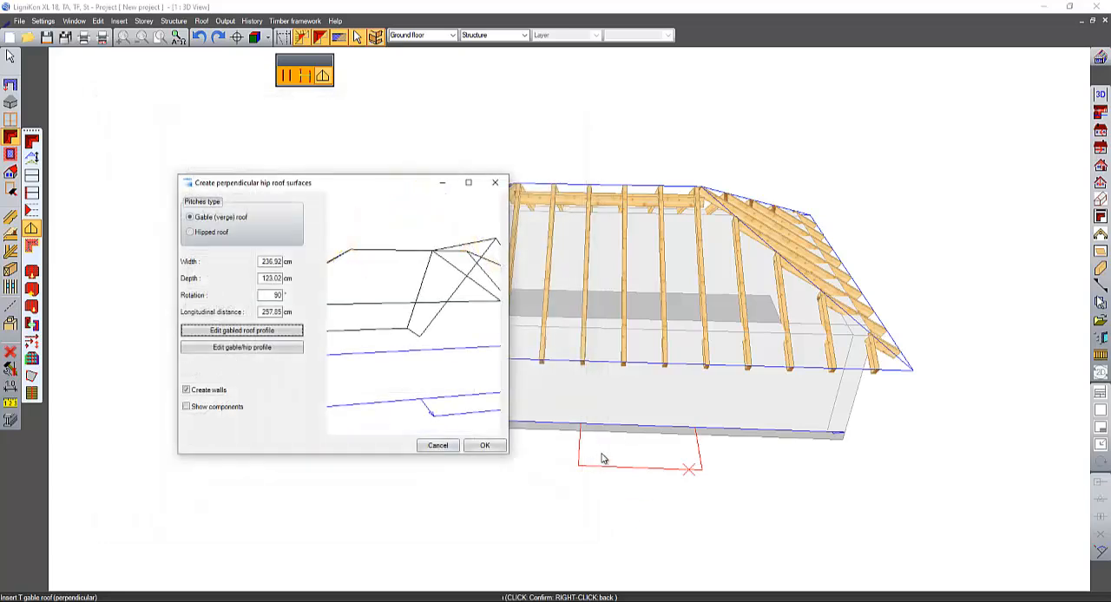
left_click(484, 446)
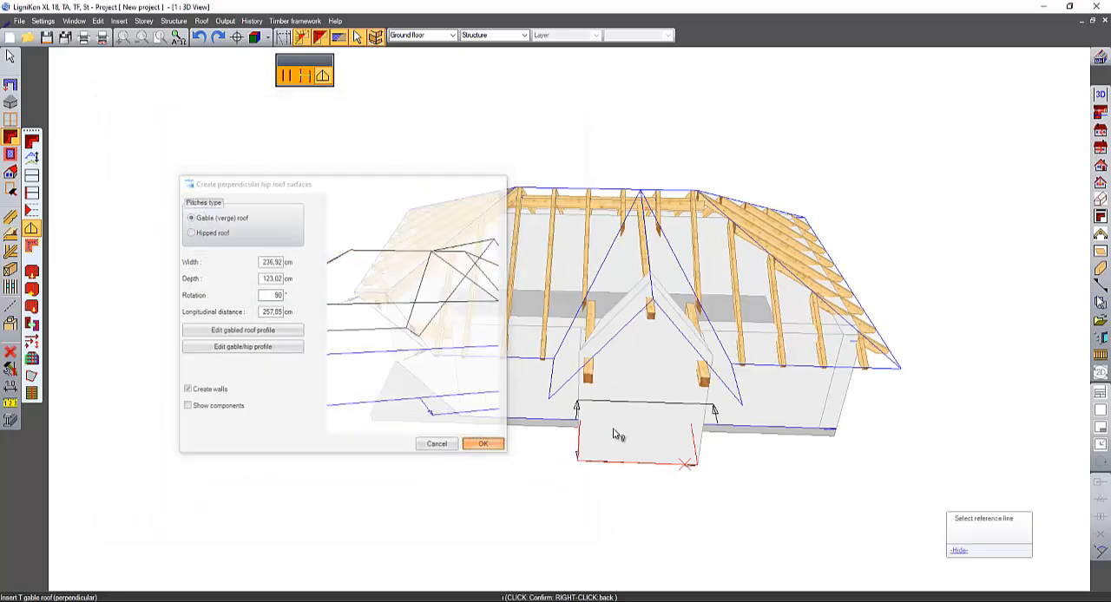
- Start generating double rafter tails on the long main roof pitch opposite the T gable, without creating them as sprockets
middle_click_drag(773, 438, 838, 156)
scroll(586, 266, "up", 2)
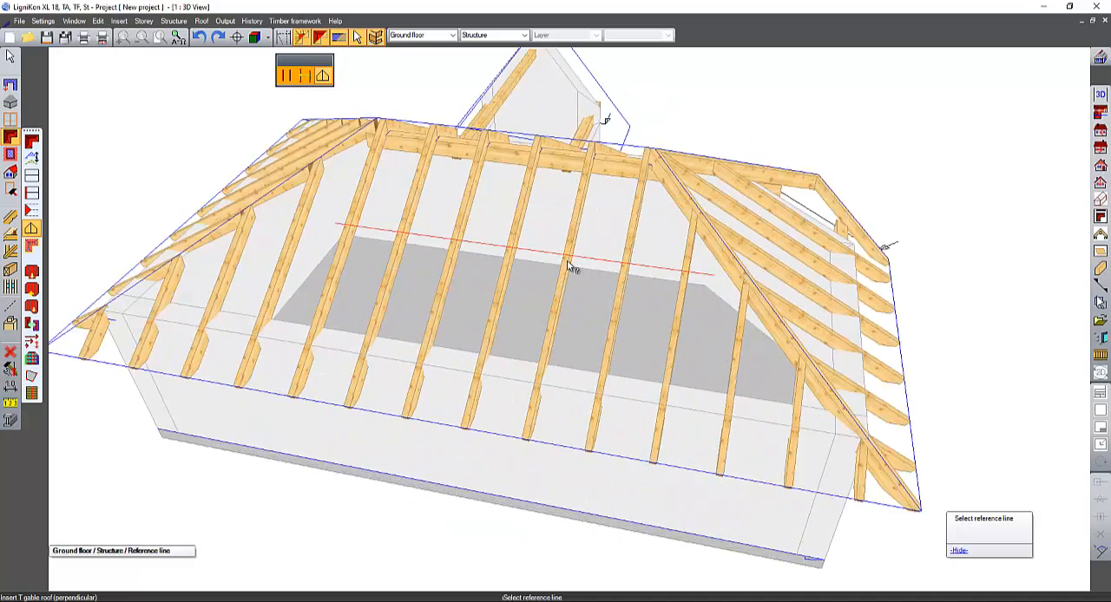
middle_click_drag(566, 263, 304, 252)
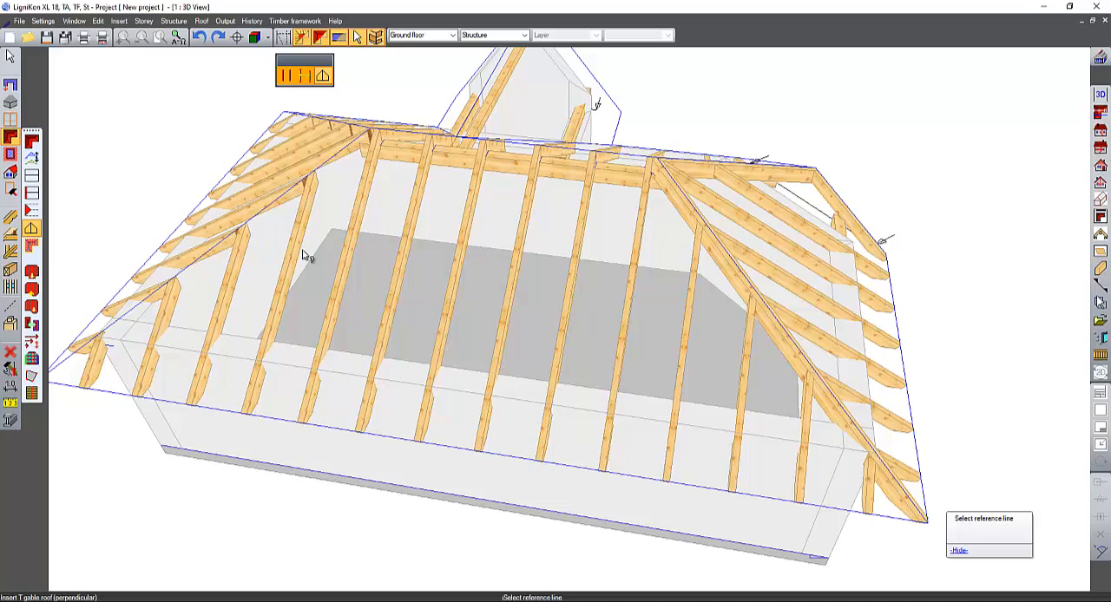
left_click(11, 217)
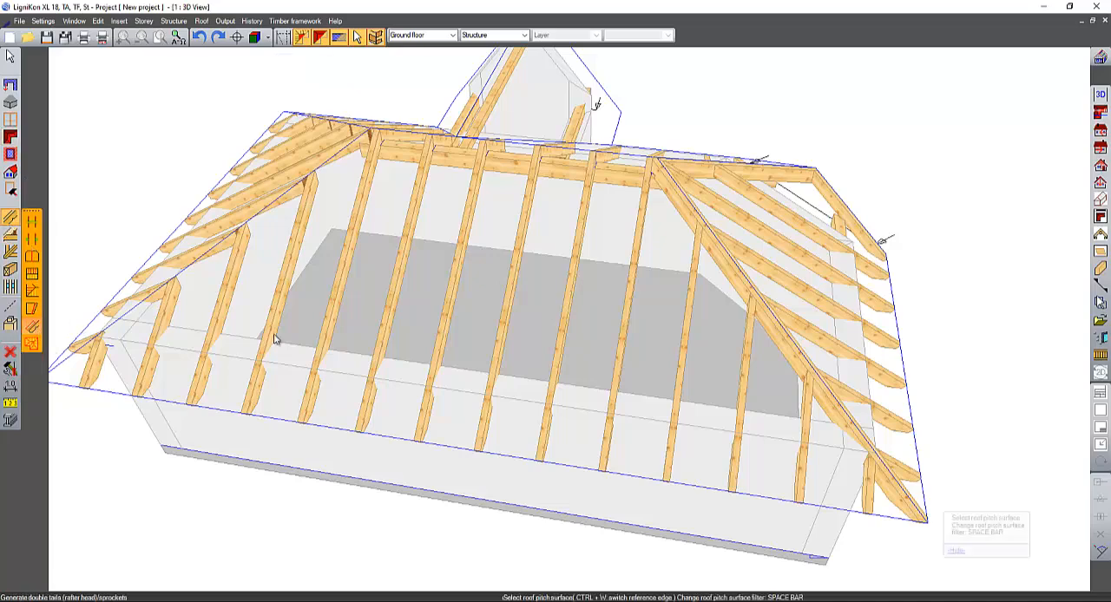
left_click(392, 375)
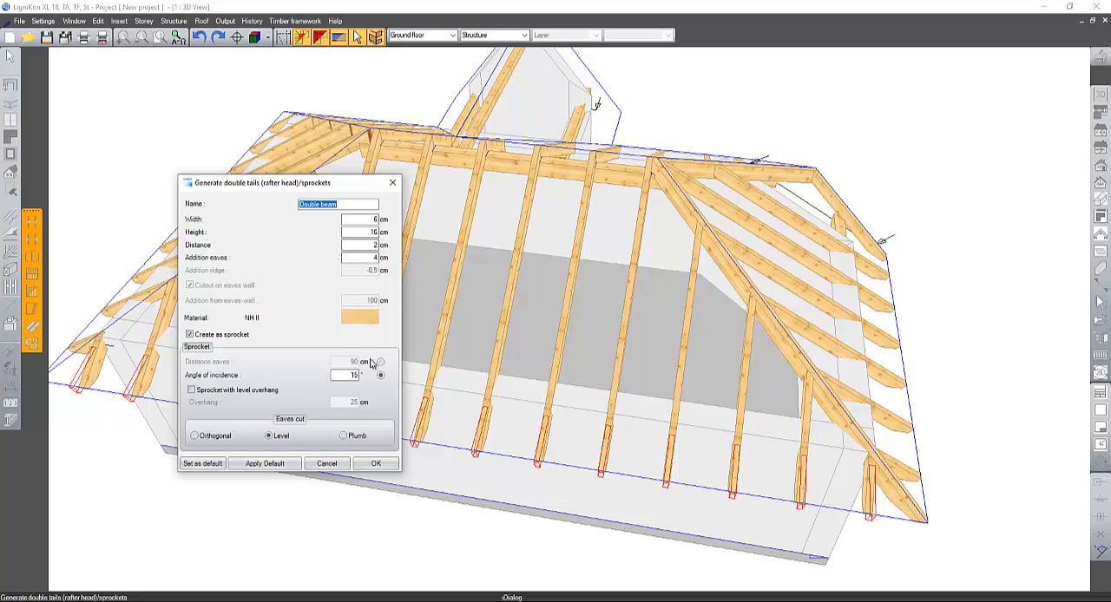
middle_click_drag(600, 344, 470, 265)
scroll(660, 363, "up", 2)
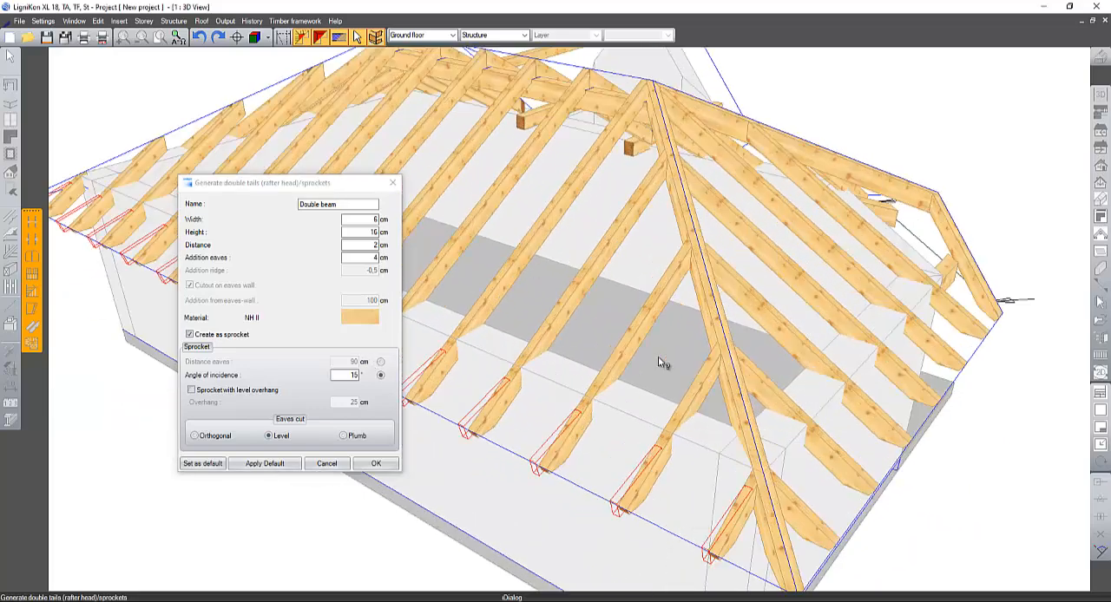
middle_click_drag(659, 363, 614, 340)
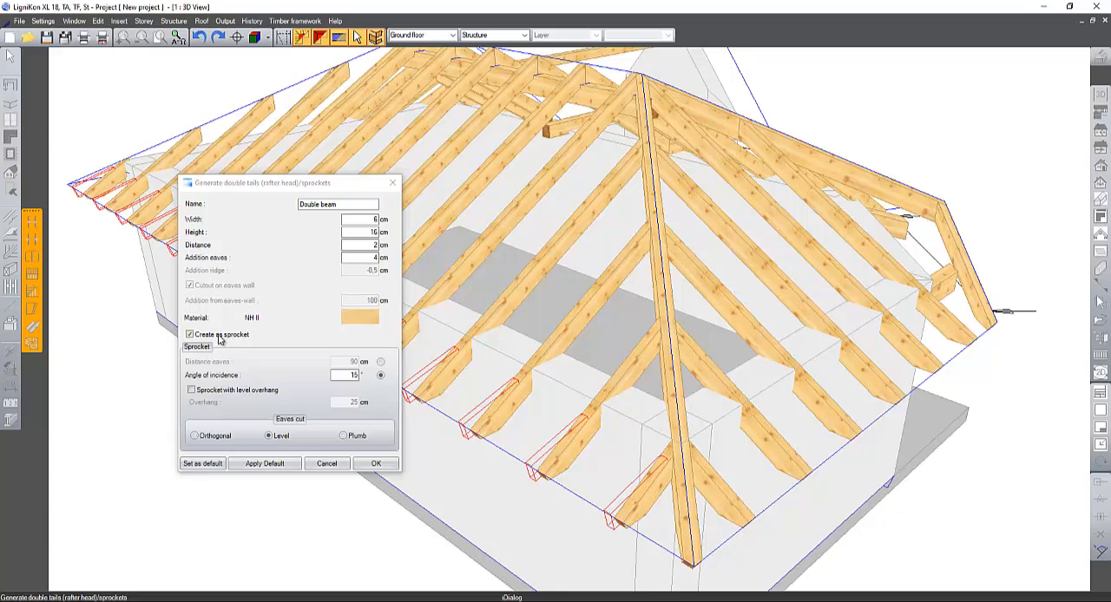
left_click(227, 336)
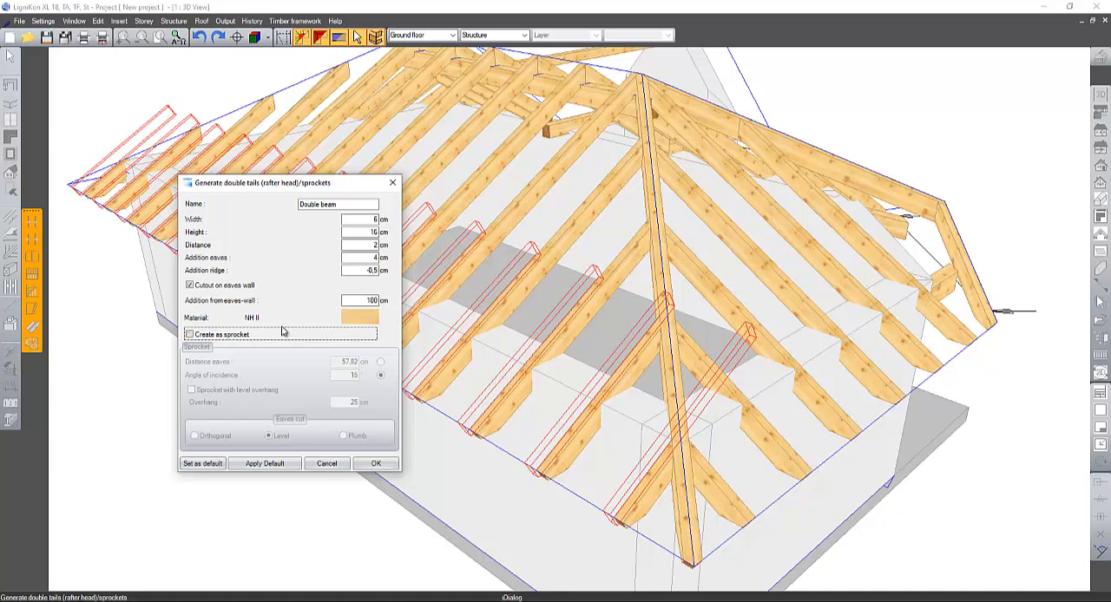
- Try an addition from the eaves wall of 0 cm for the double tails
left_click(372, 300)
left_click(363, 300)
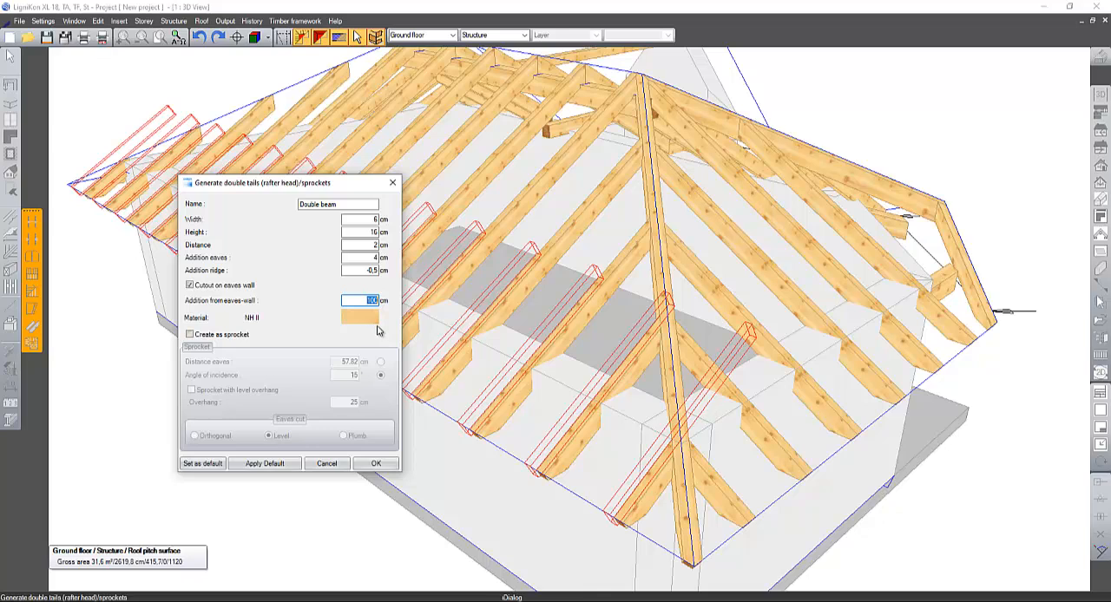
key("shift+Tab")
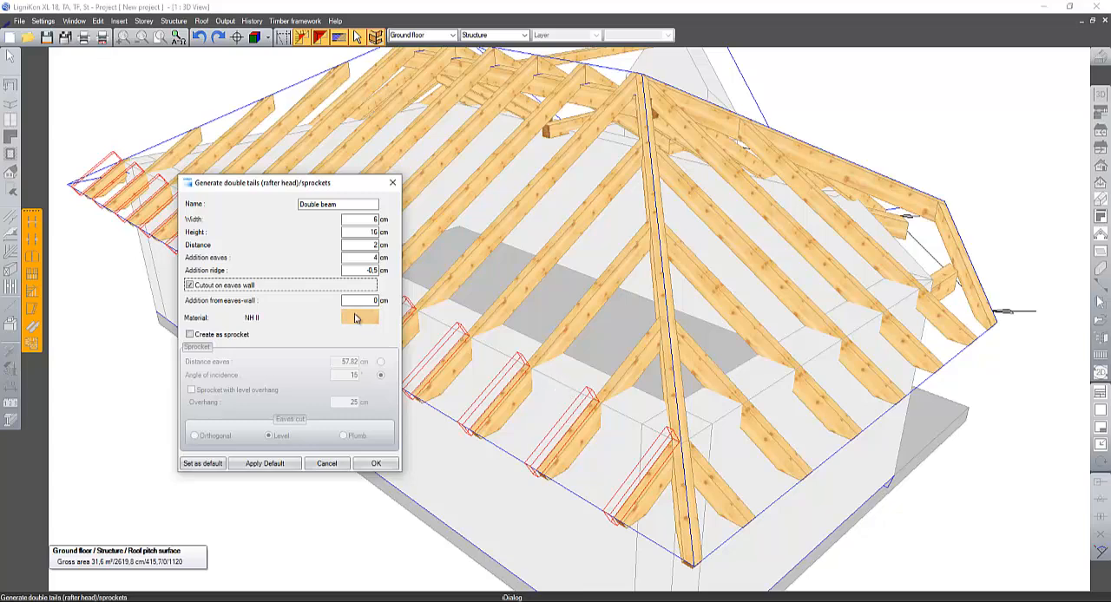
- Set the double tails' addition from the eaves wall to 50 cm and generate them along the roof pitch
left_click(374, 300)
left_click(375, 300)
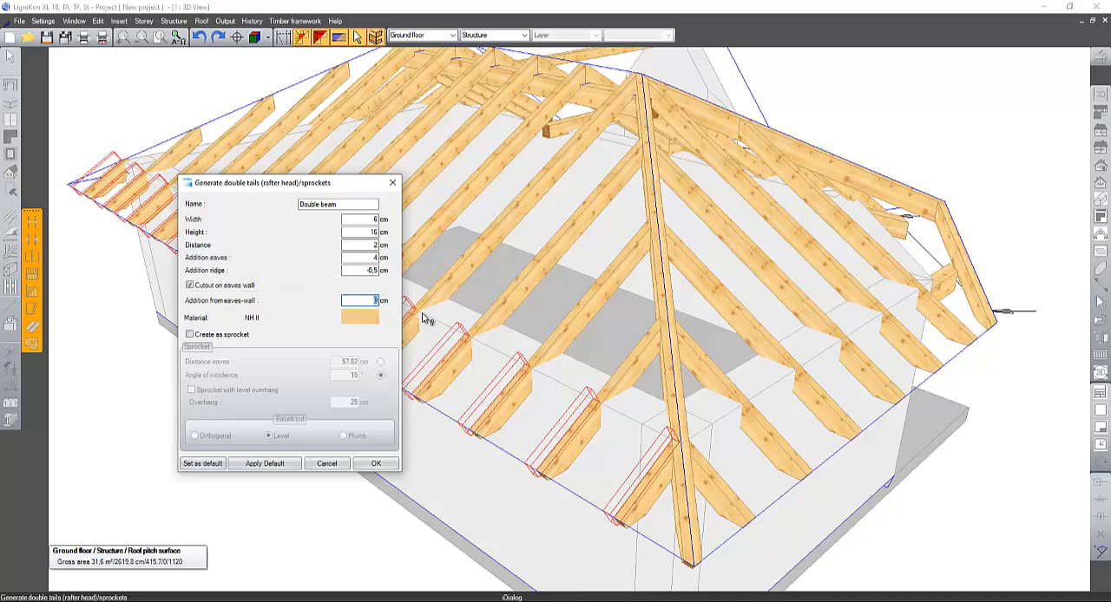
type("50")
key("shift+Tab")
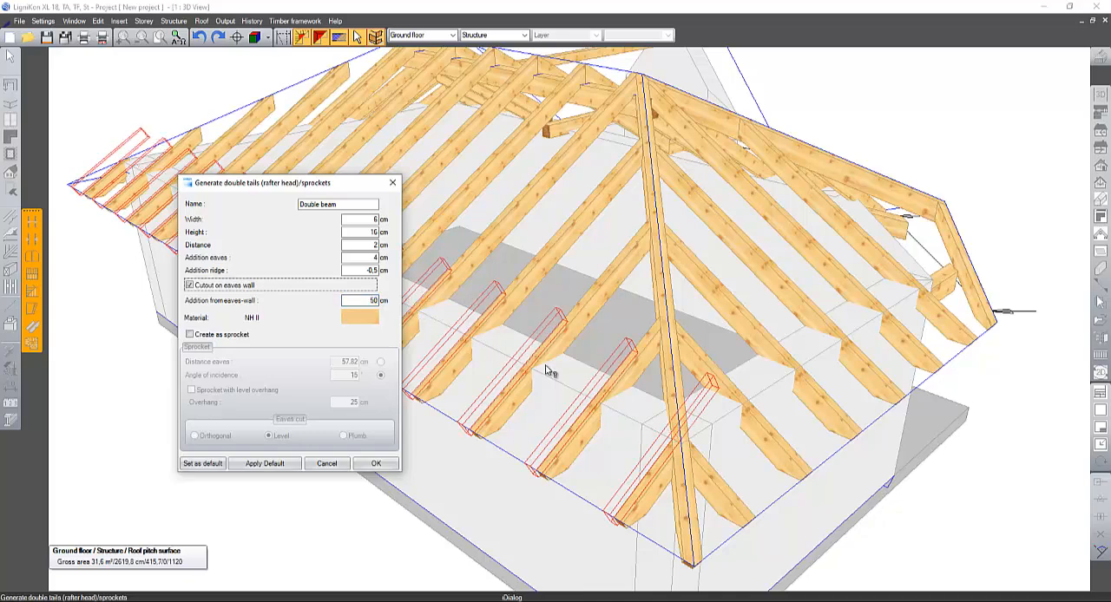
left_click(376, 464)
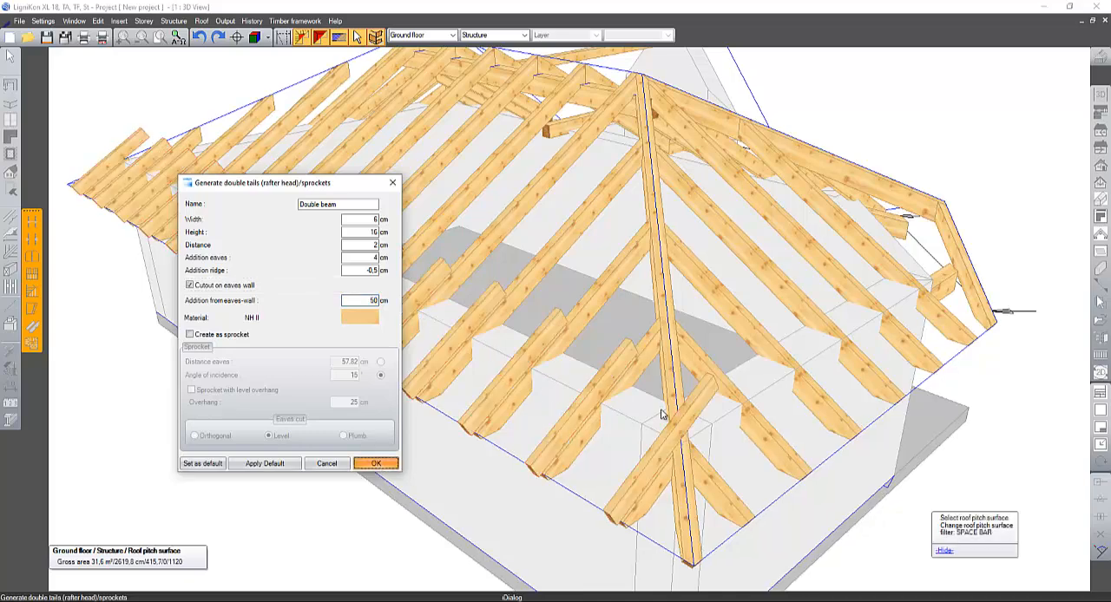
- Trim the upper end of the outermost double tail against the hip rafter using a Controlled cut with 0 cm addition
left_click(608, 382)
scroll(543, 330, "up", 5)
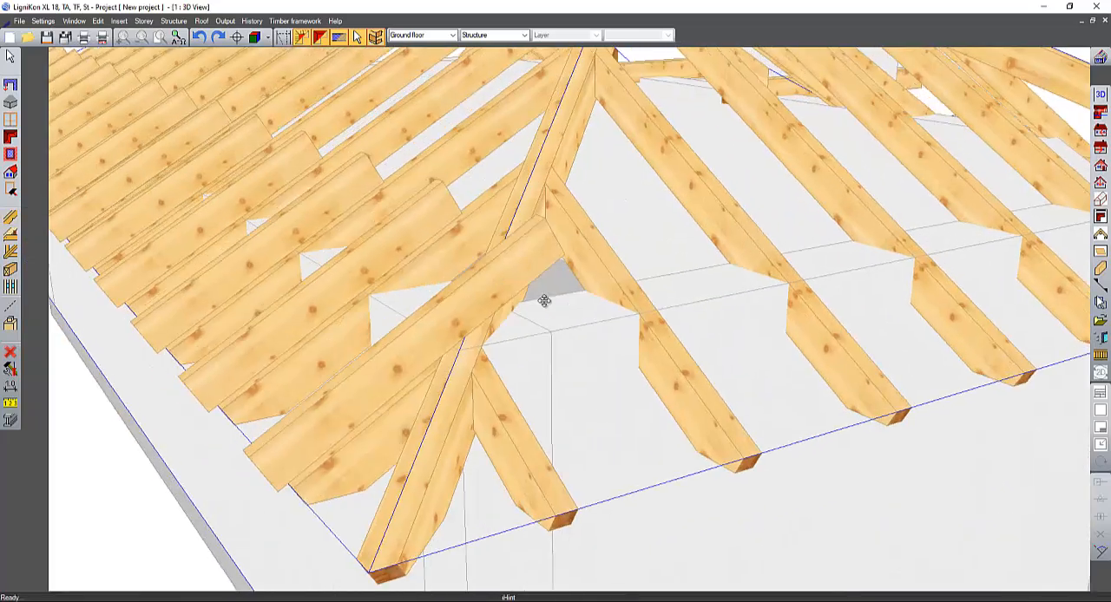
left_click(10, 57)
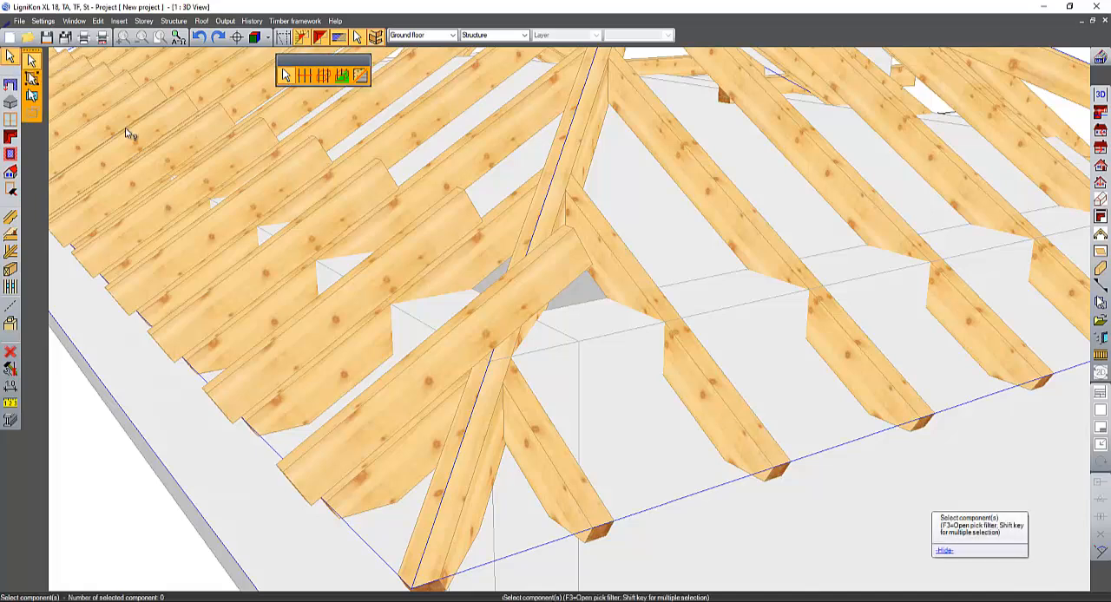
left_click(10, 326)
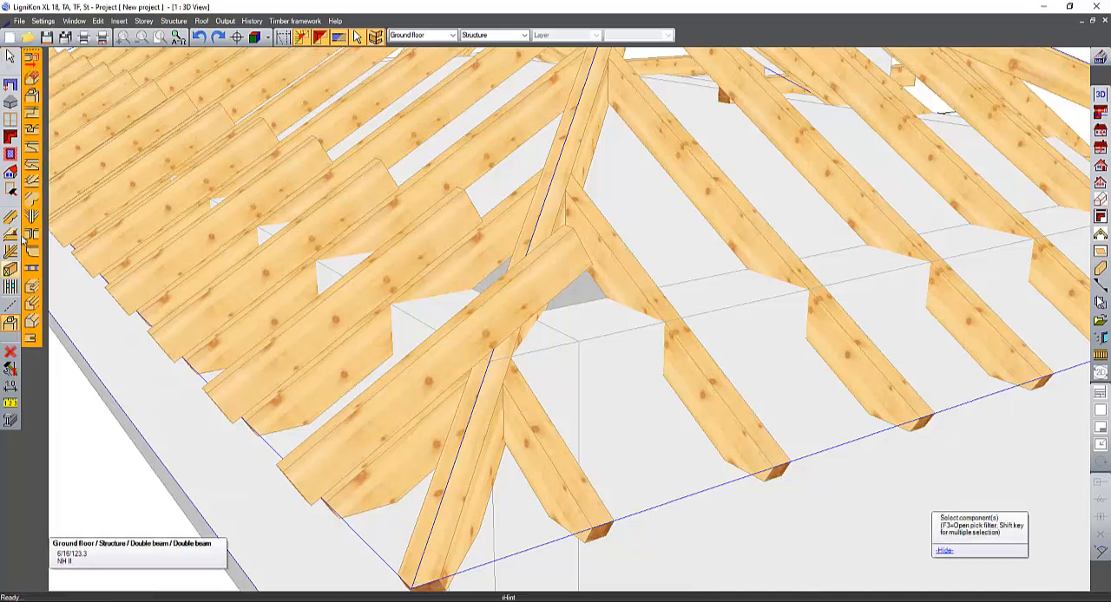
left_click(556, 266)
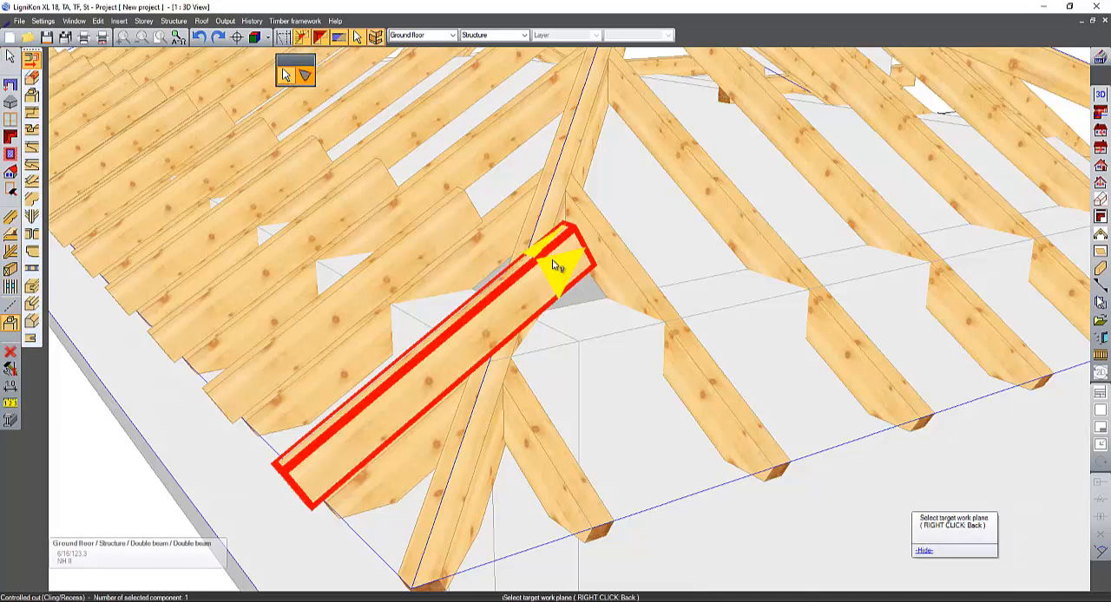
left_click(537, 231)
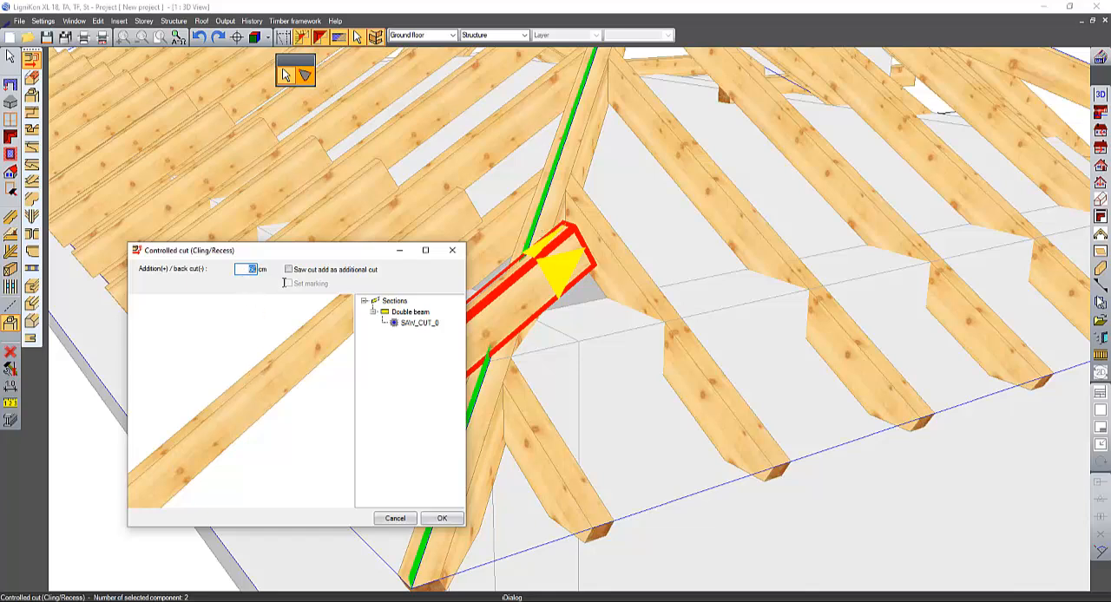
key("Tab")
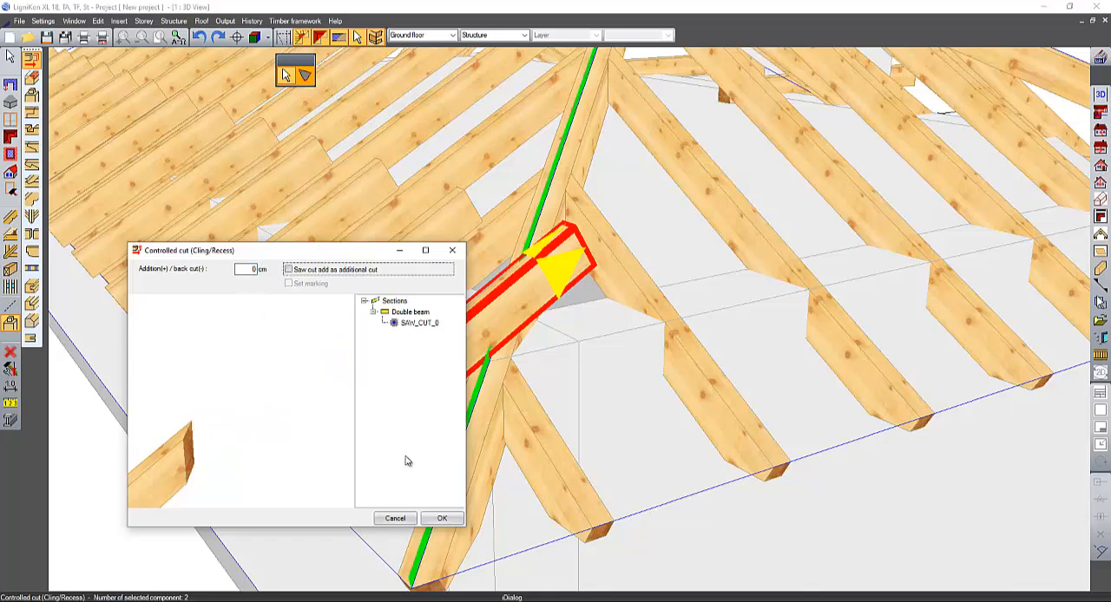
left_click(442, 519)
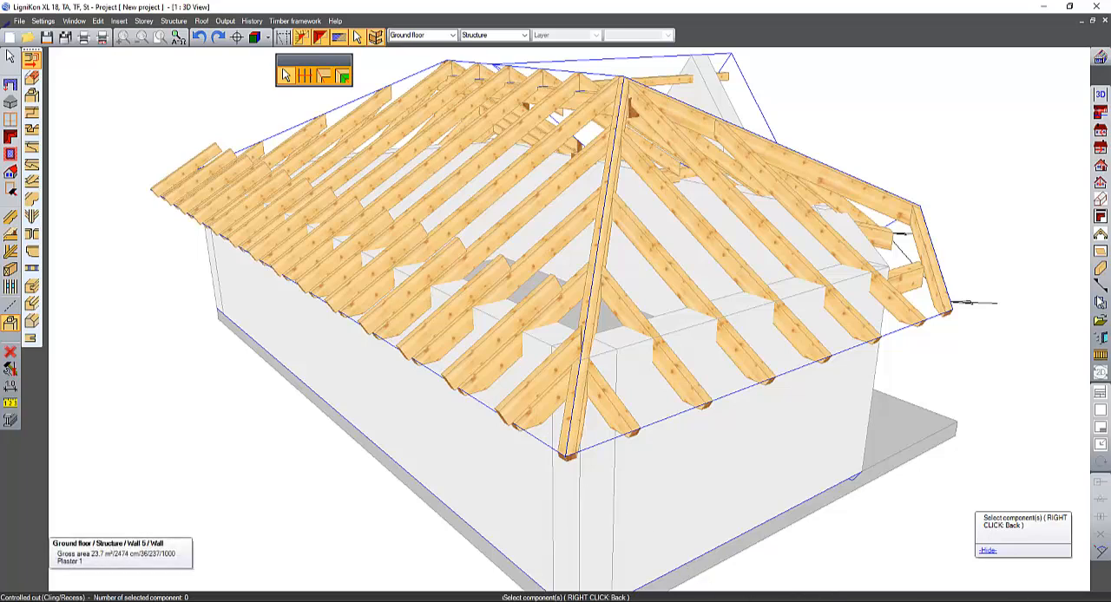
- Switch to the V17_LK_XL EN.xml project and start generating a roof above the polygon formed by its ground floor walls
left_click(755, 573)
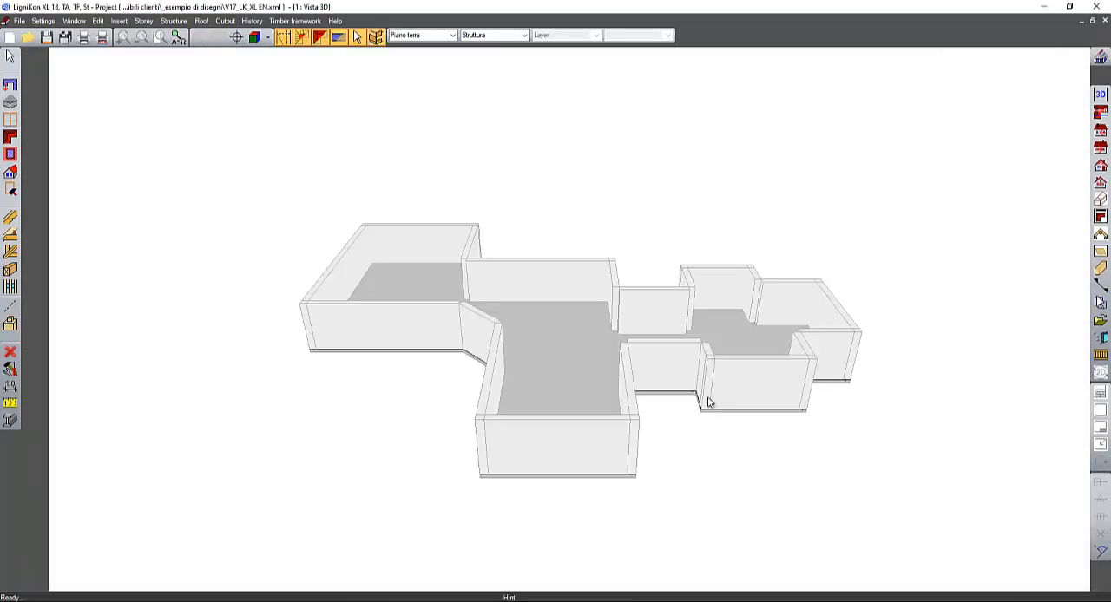
middle_click_drag(708, 402, 695, 457)
scroll(714, 464, "up", 5)
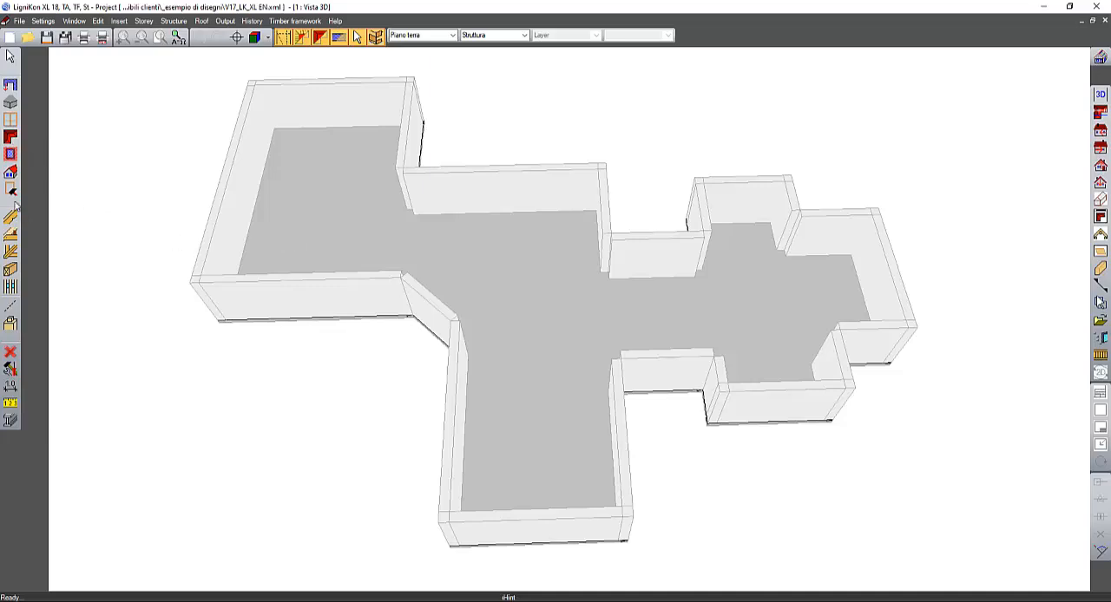
left_click(11, 137)
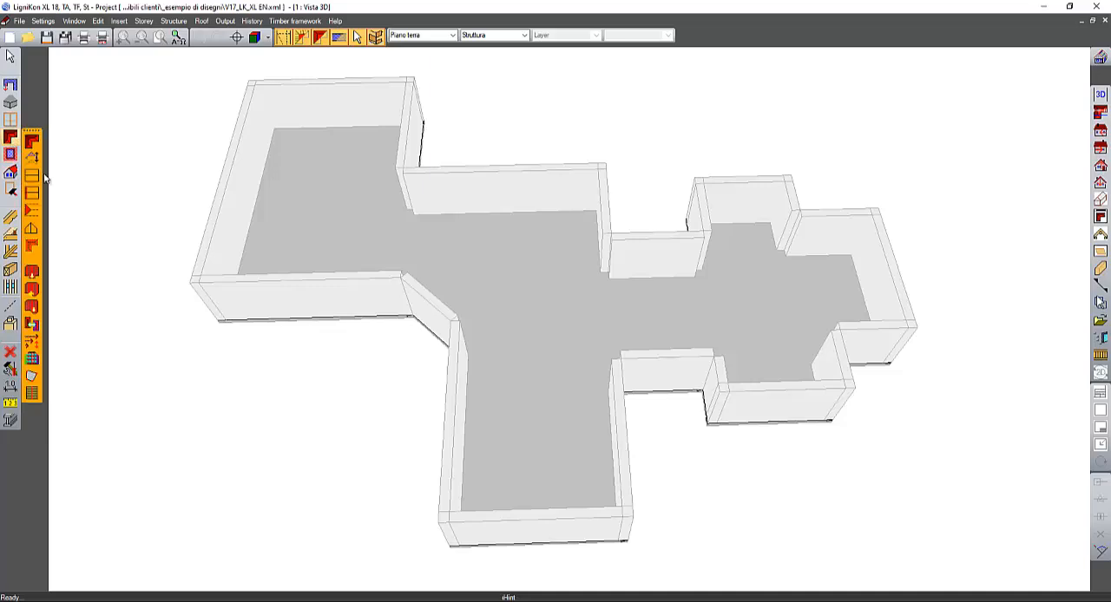
left_click(34, 249)
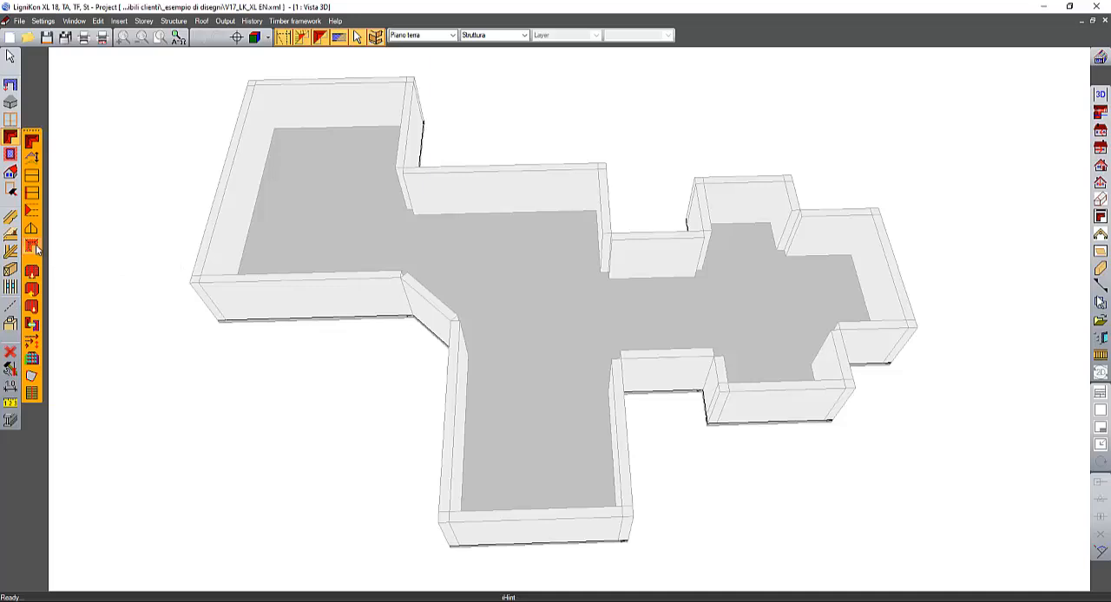
left_click(287, 233)
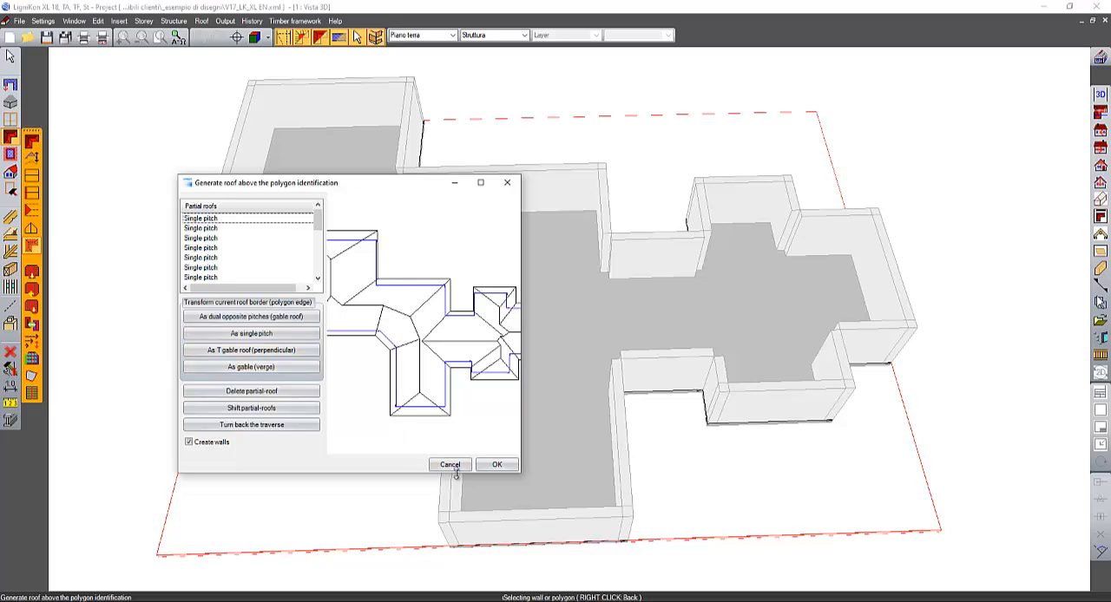
- Convert the hip end of the small front wing on the right into a gable (verge) and accept the partial roofs
left_click(449, 464)
left_click(213, 211)
middle_click_drag(427, 314, 467, 148)
left_click(480, 182)
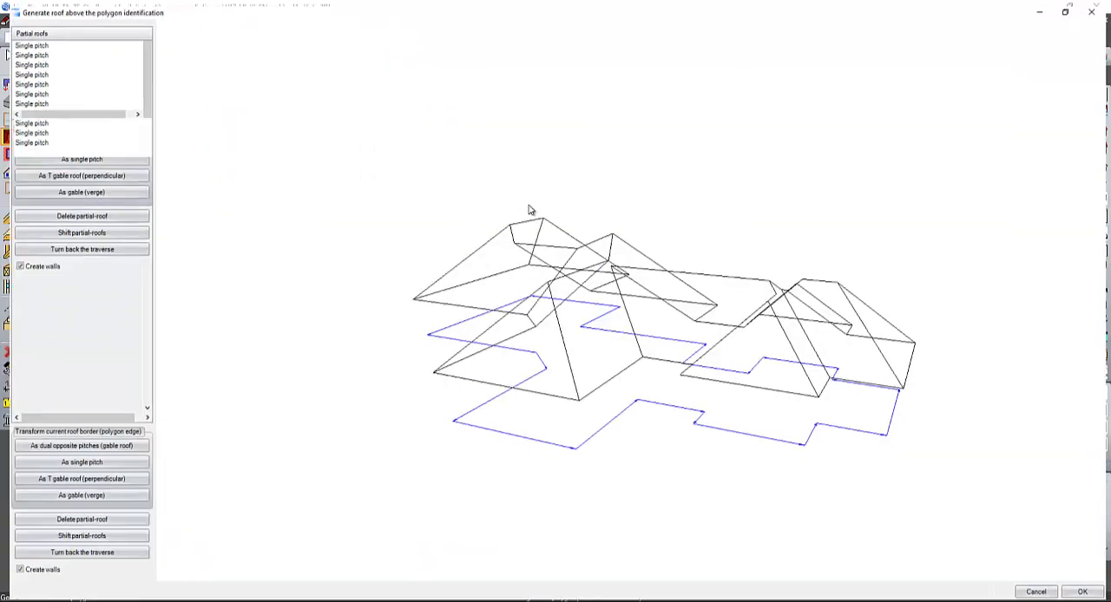
middle_click_drag(615, 261, 596, 303)
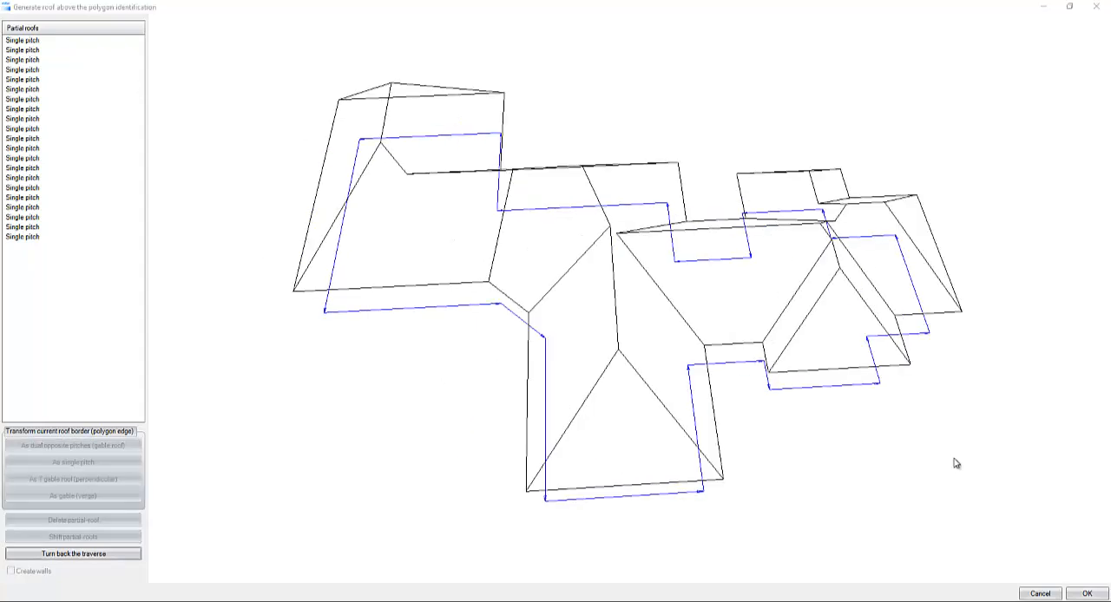
left_click(832, 357)
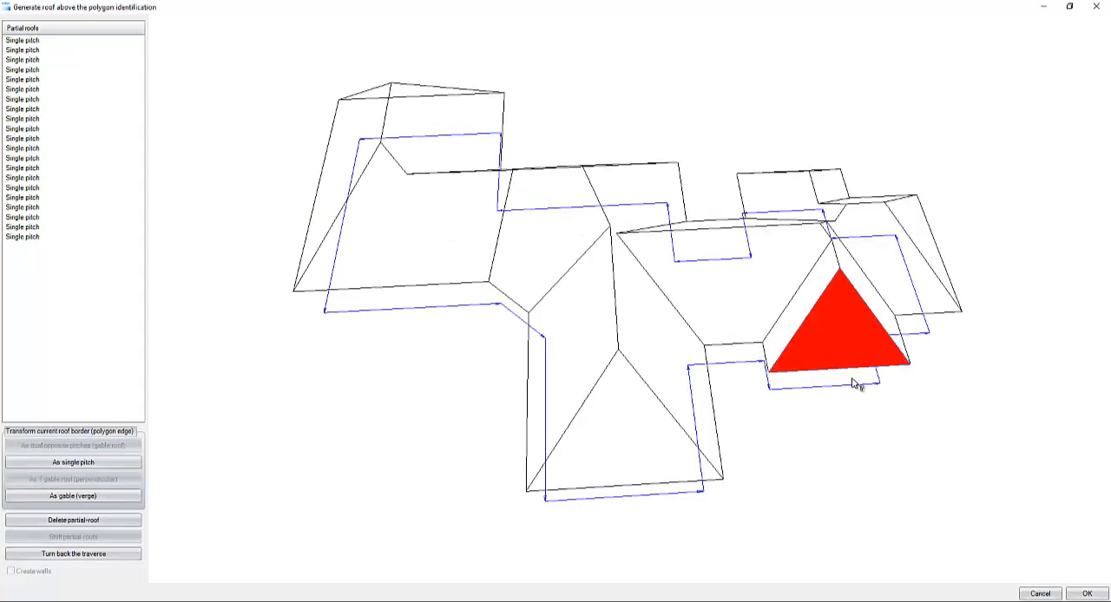
left_click(55, 499)
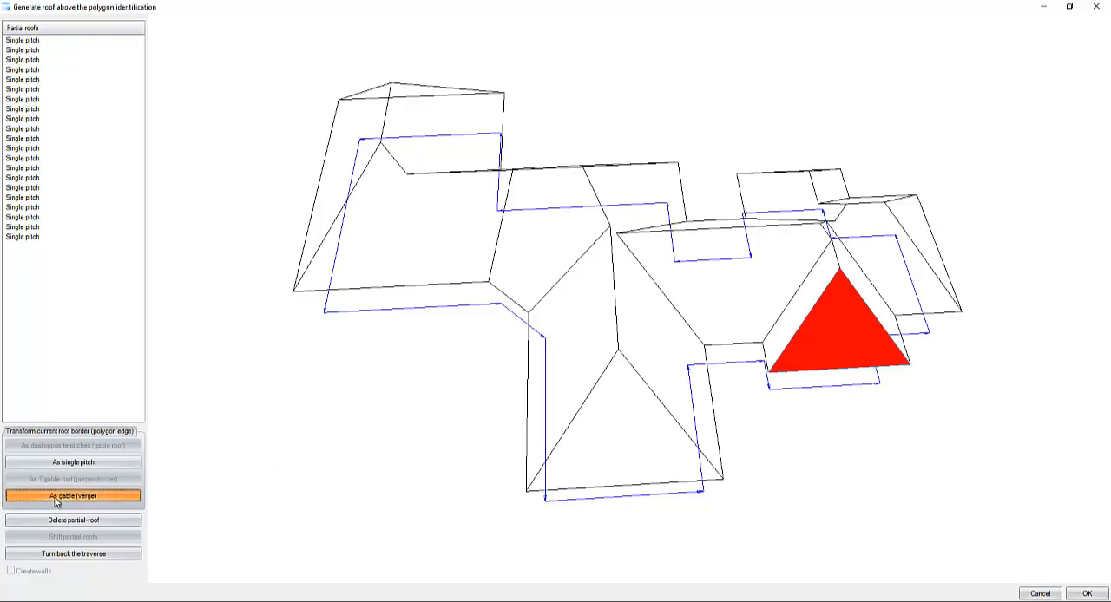
left_click(1085, 594)
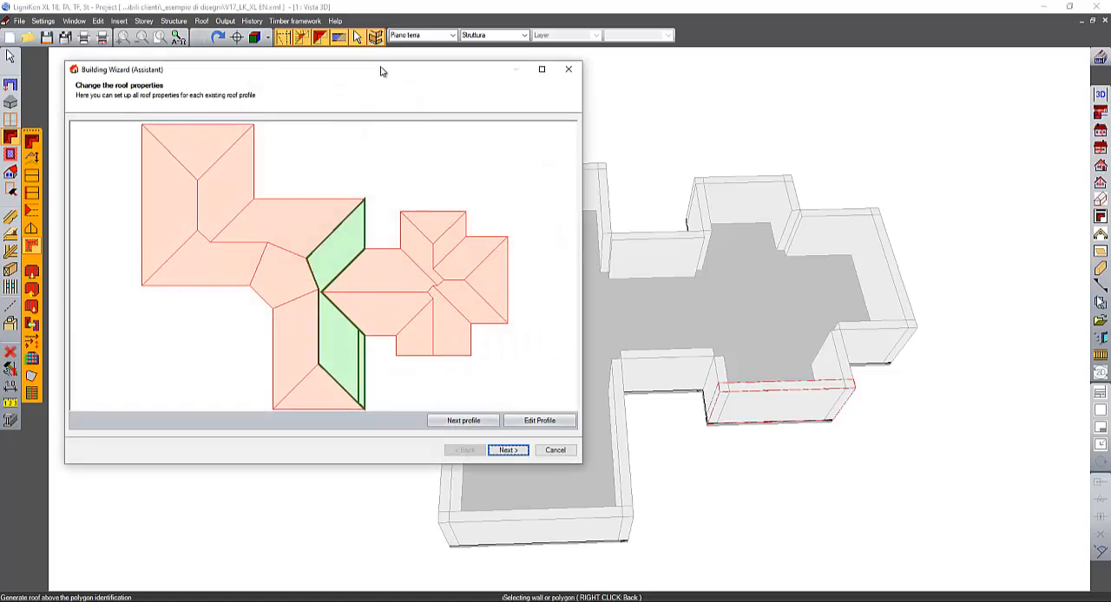
- Check the profile of the front hip end without changing it, and finish generating the roof with automatic rafters arrangement
mouse_move(380, 69)
left_mouse_down()
mouse_move(410, 76)
mouse_move(375, 74)
left_mouse_up()
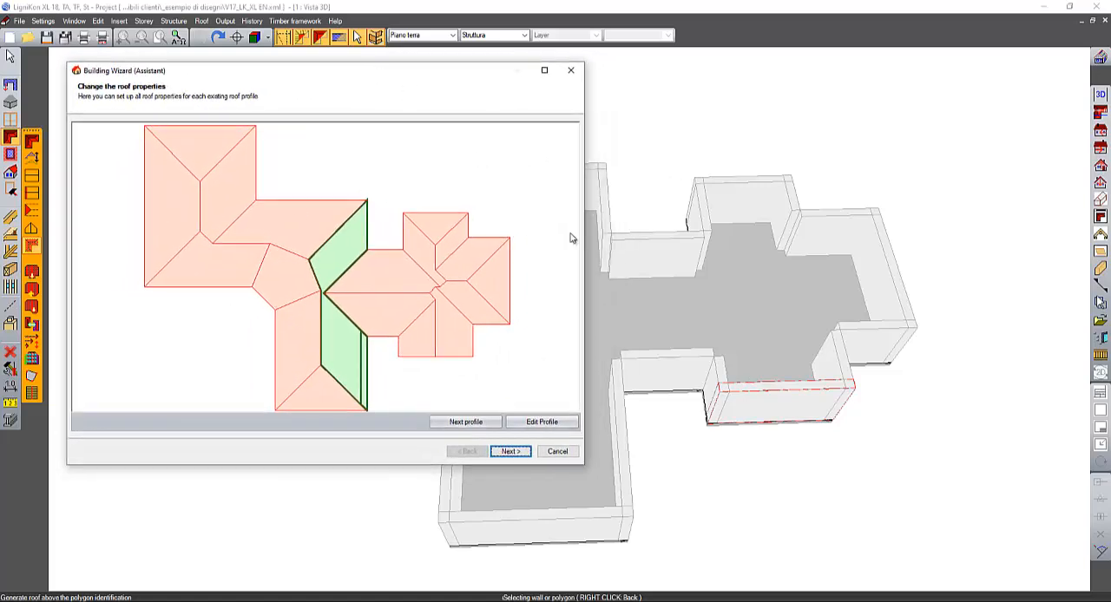
left_click(333, 395)
left_click(564, 421)
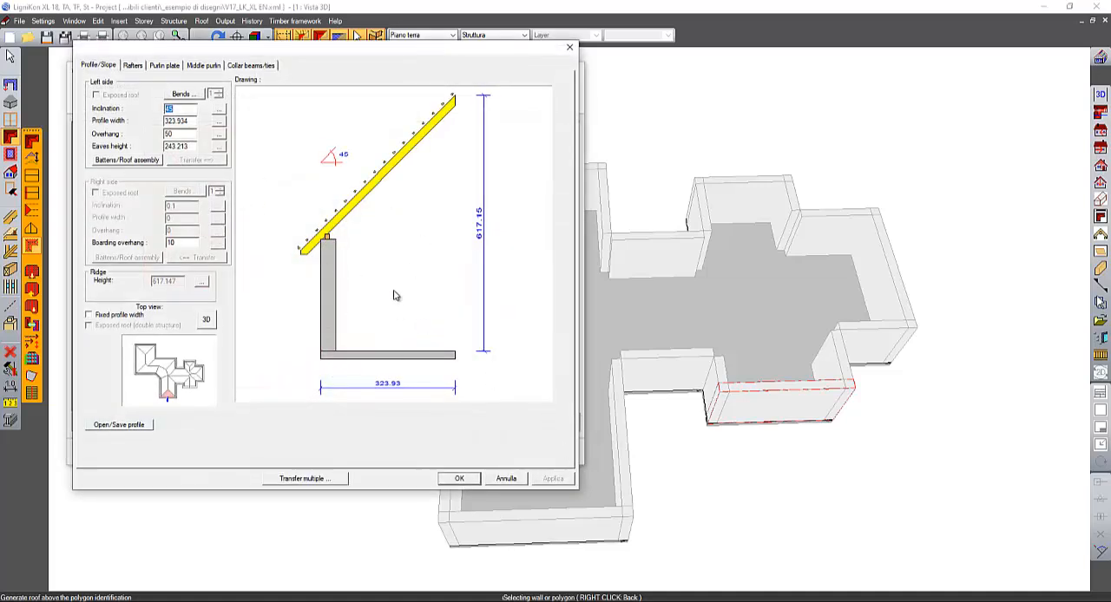
left_click(507, 479)
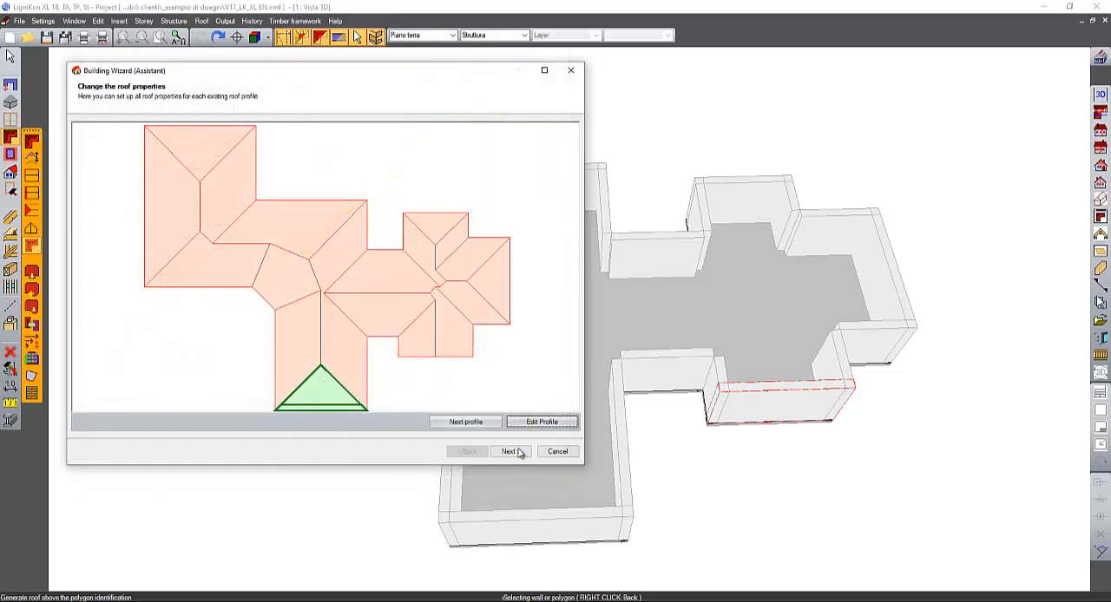
left_click(518, 452)
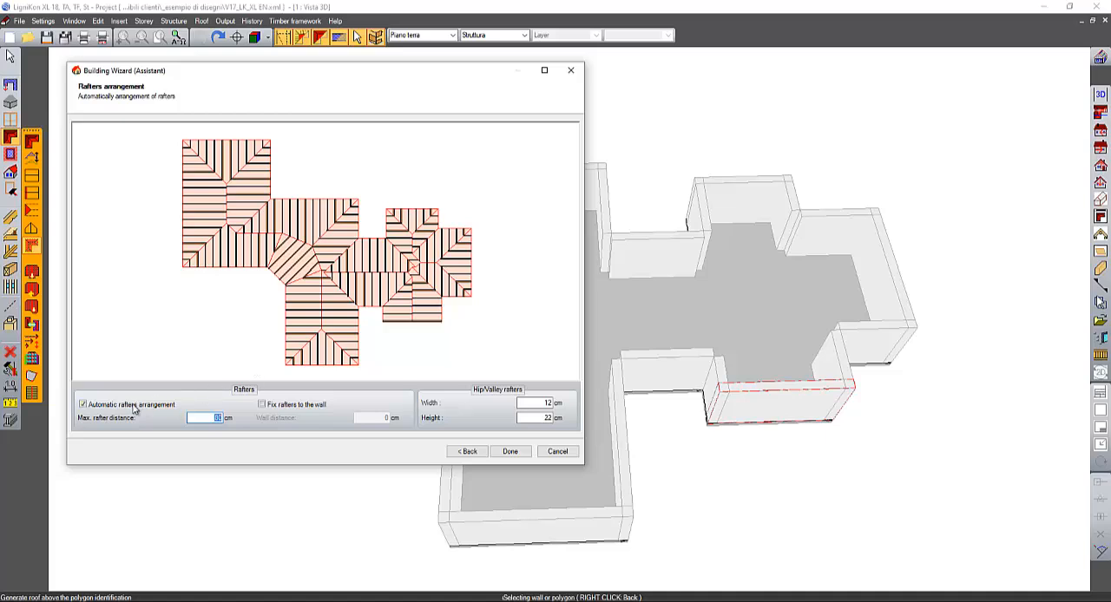
left_click(510, 452)
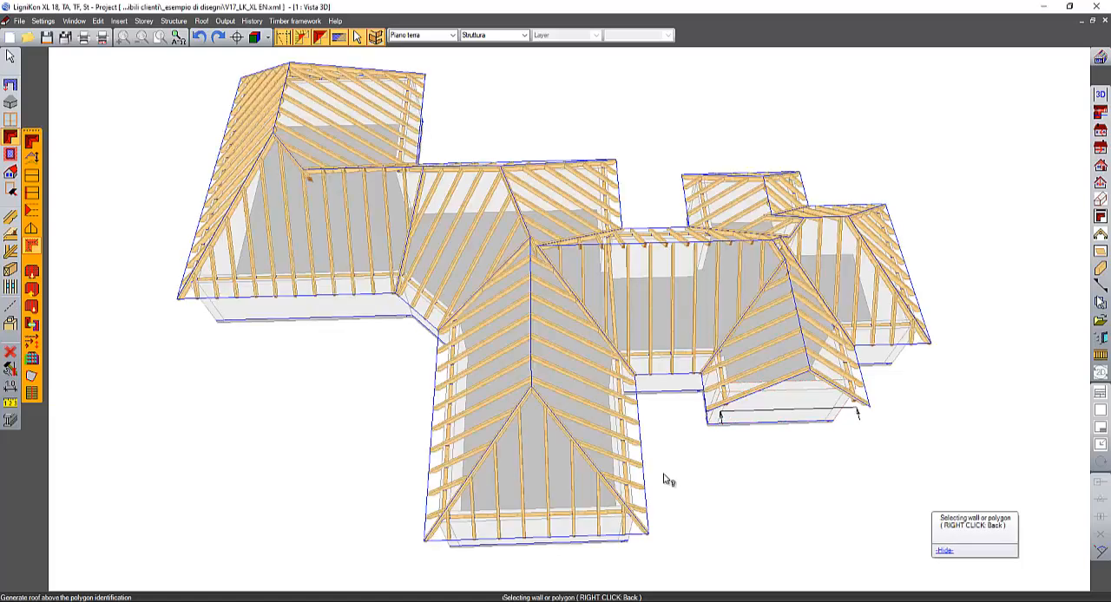
- Calculate the roofing battens/boarding for the generated roof
middle_click_drag(364, 398, 374, 366)
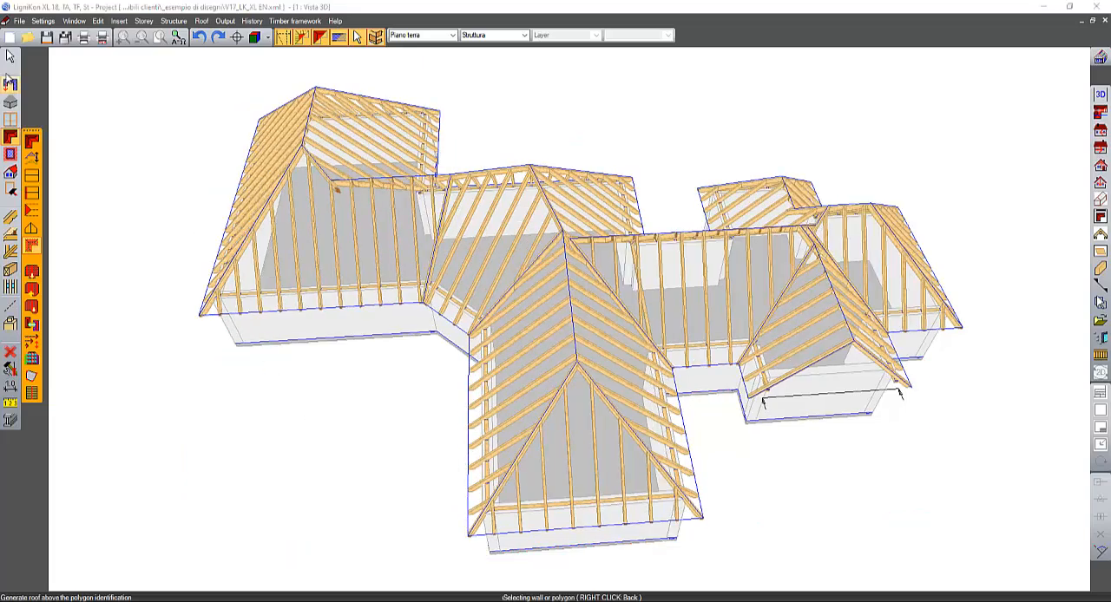
left_click(9, 56)
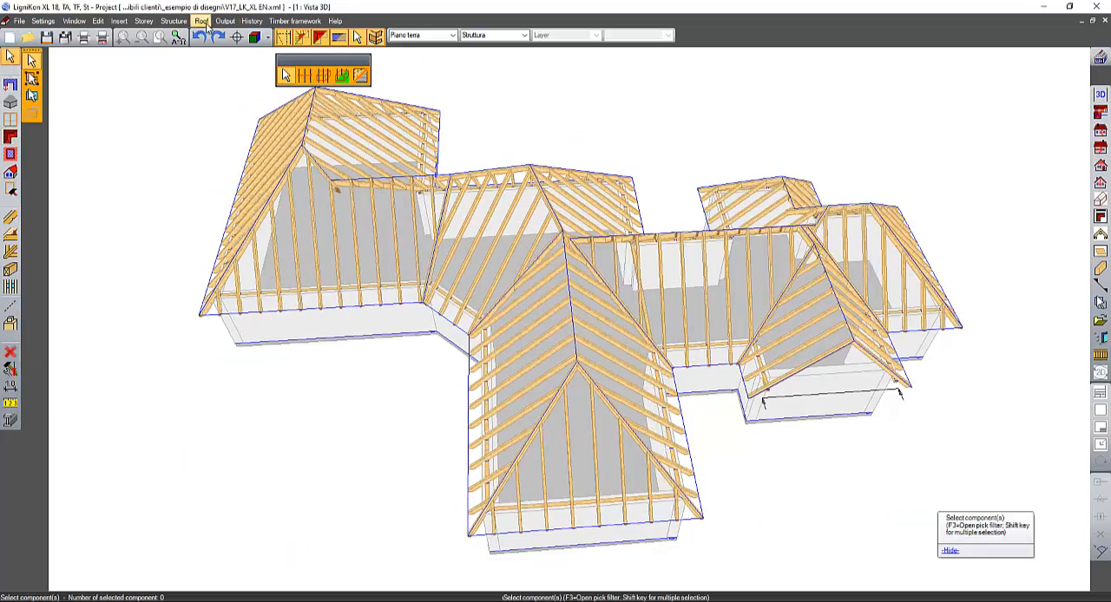
left_click(200, 20)
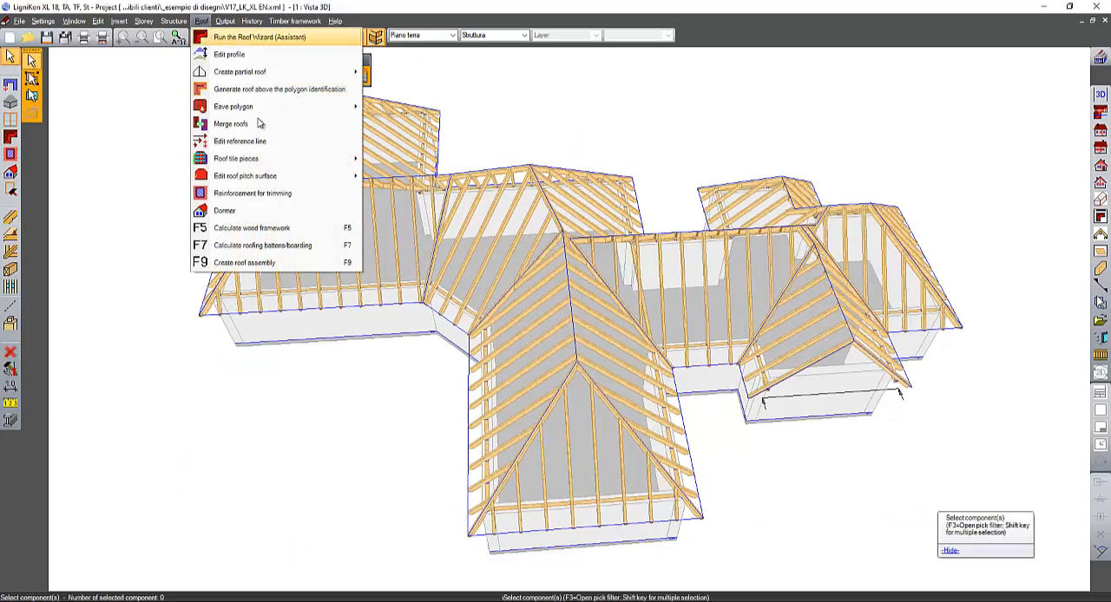
left_click(305, 247)
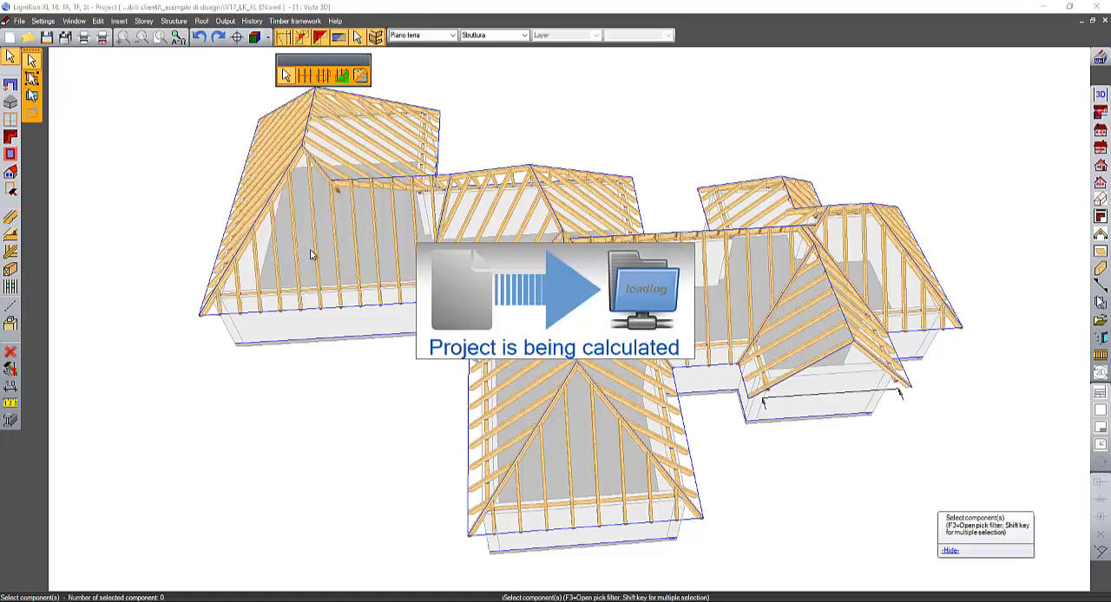
- Hide the roof tiles surface to expose the battens on all roof pitches
left_click(322, 41)
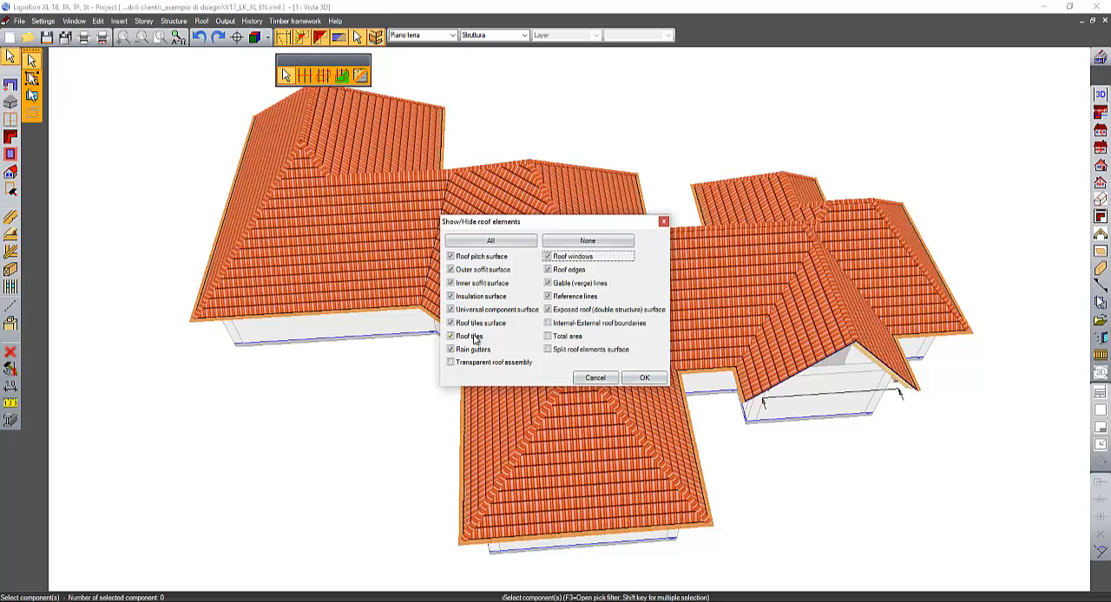
left_click(471, 337)
left_click(478, 323)
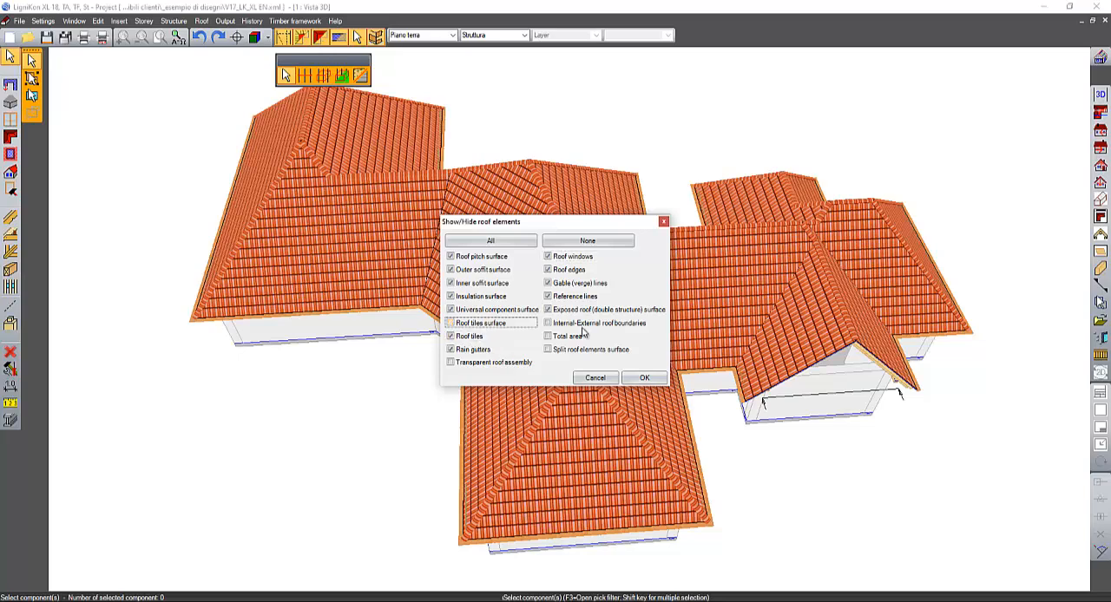
left_click(648, 378)
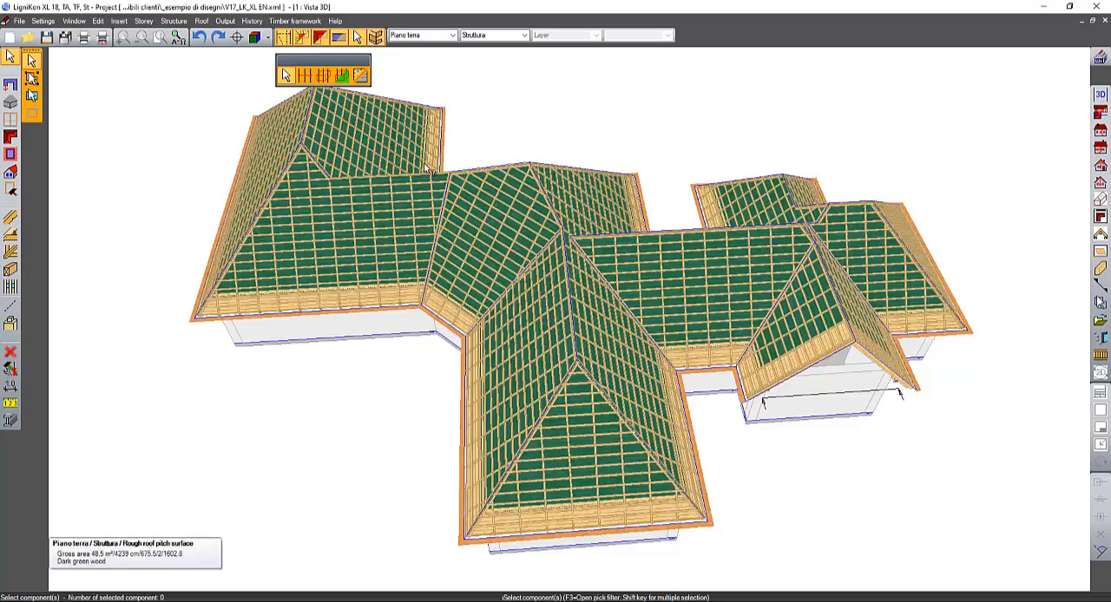
- Hide all light roof framework components, including battens, counter-battens, soffit boards, gutter boards and fascia
left_click(323, 75)
left_click(277, 101)
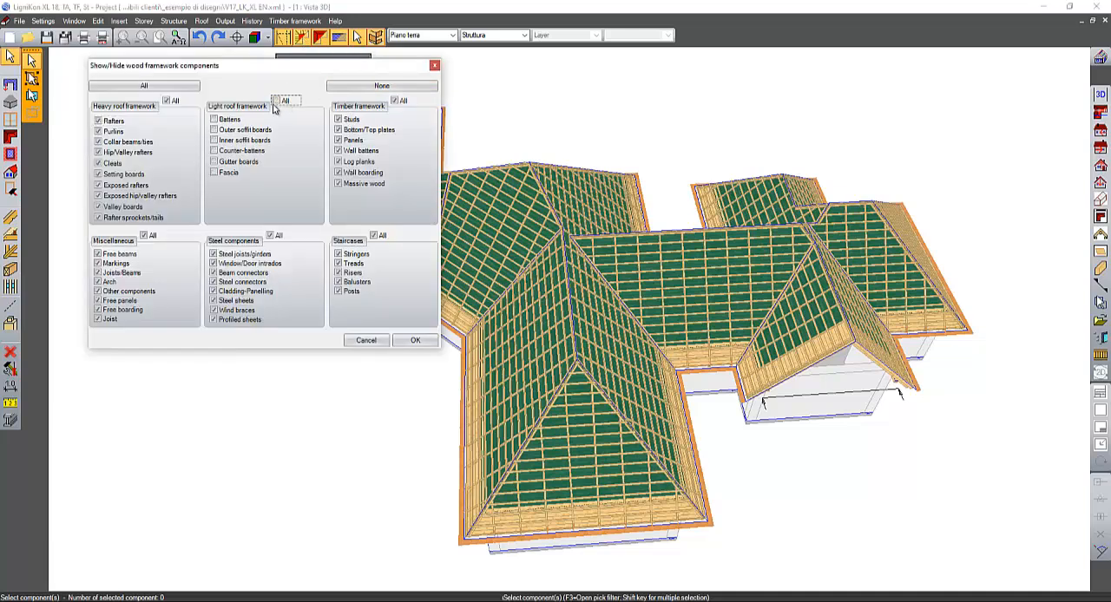
left_click(417, 341)
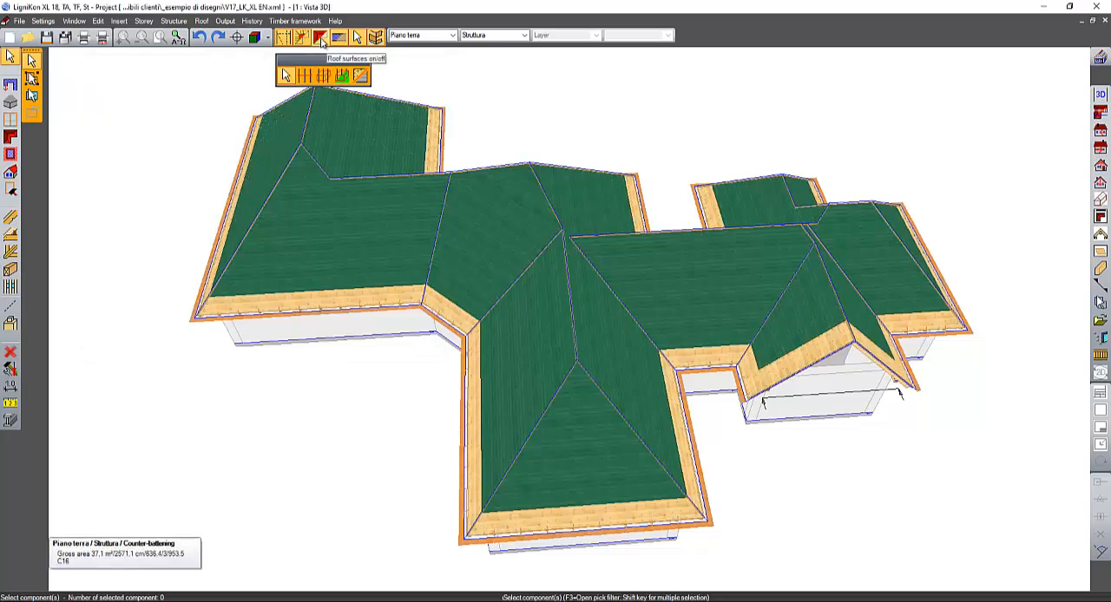
- Hide the outer soffit surface and inner soffit surface of the roof, and end the selection
left_click(342, 76)
left_click(484, 271)
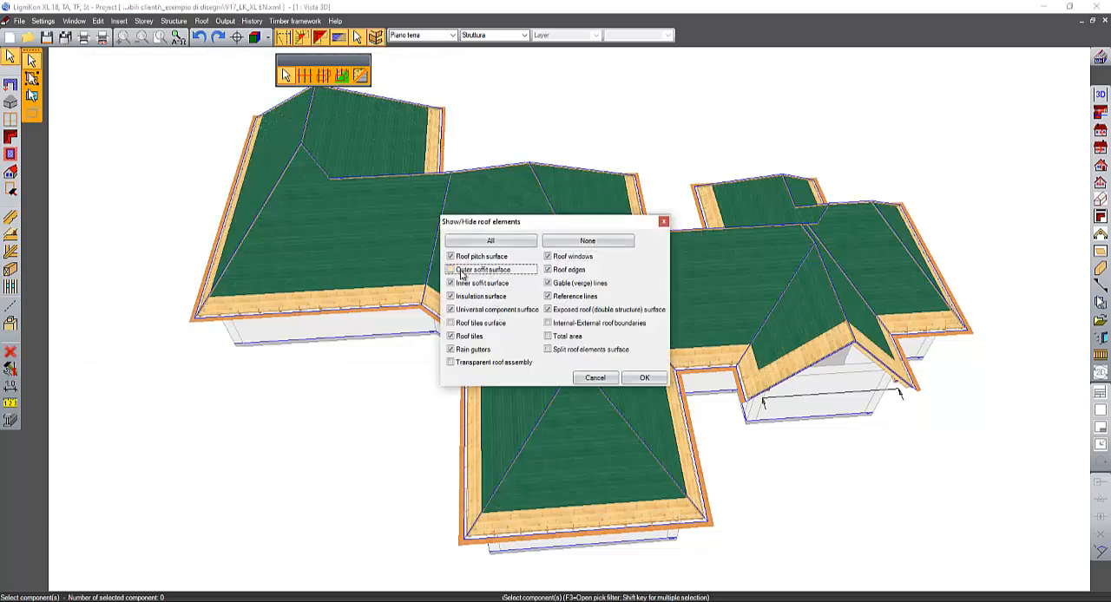
left_click(470, 287)
left_click(647, 379)
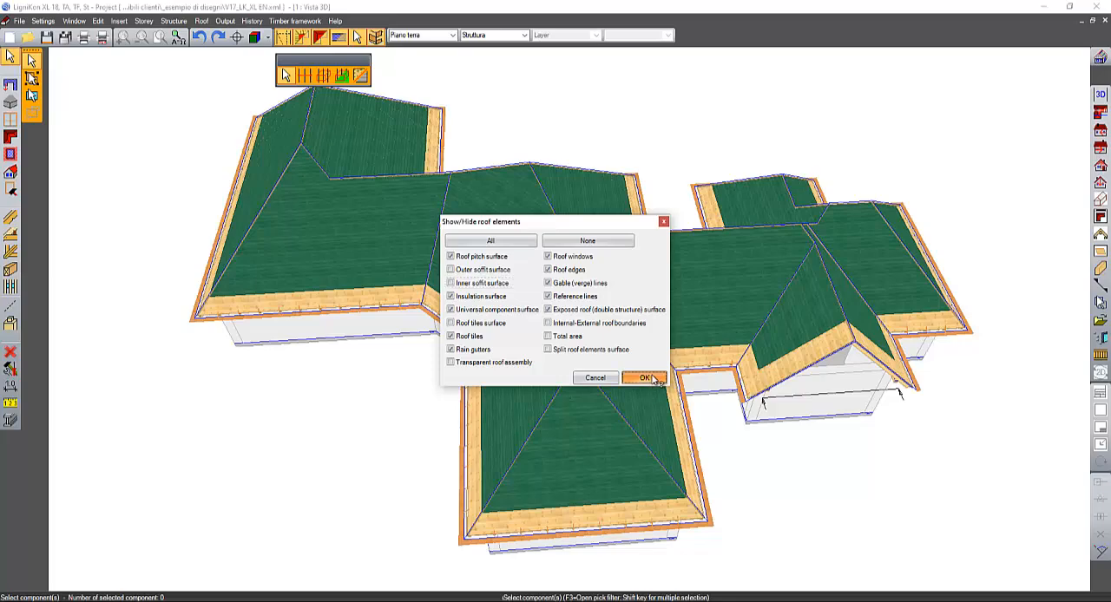
middle_click_drag(651, 388, 690, 319)
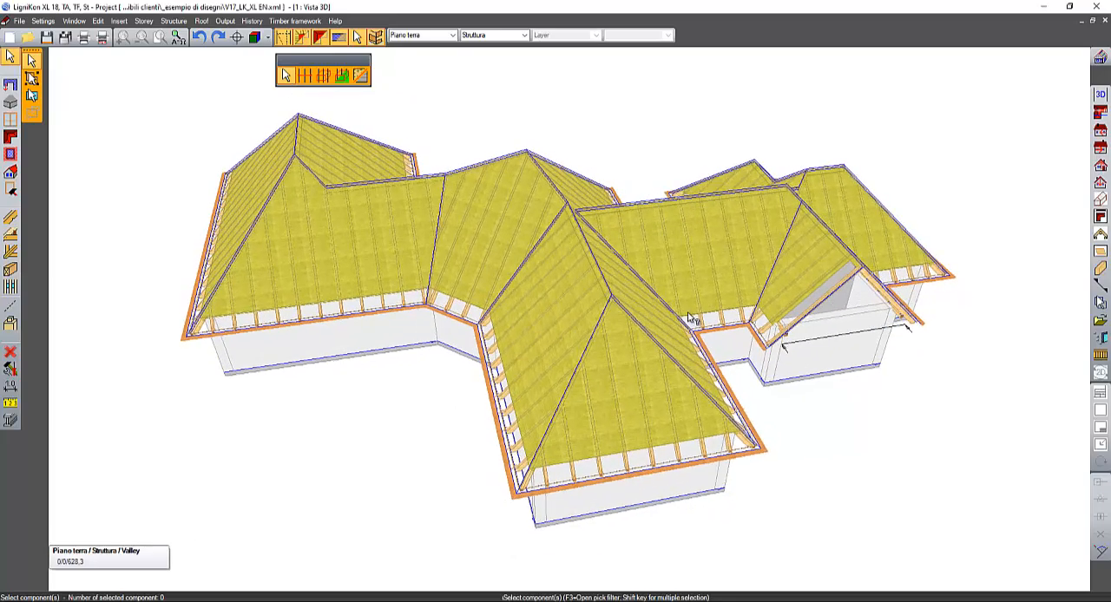
key("Escape")
- Create a cross section parallel to the front slab edge, spanning the whole building, with a depth of about 1250 cm
middle_click_drag(871, 476, 793, 393)
scroll(773, 518, "up", 1)
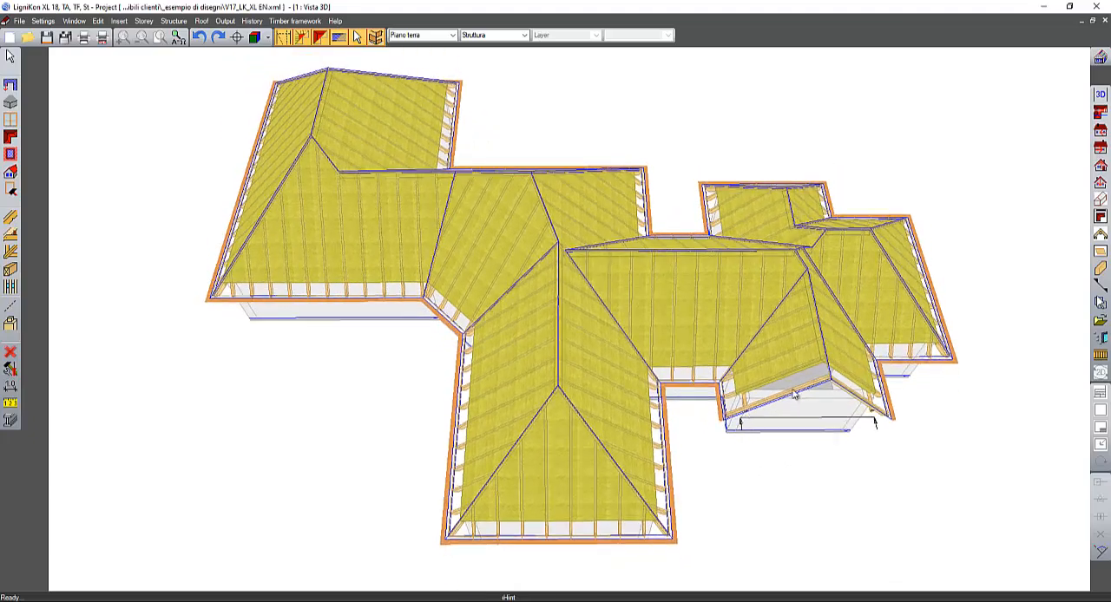
left_click(1100, 287)
middle_click_drag(1015, 290, 1010, 223)
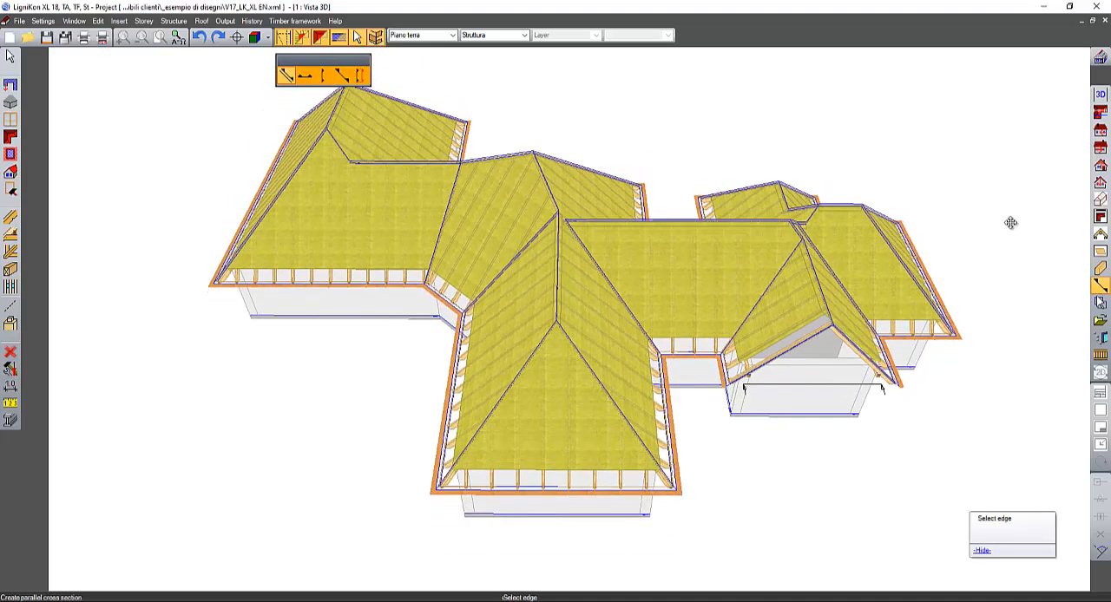
left_click(581, 518)
middle_click_drag(390, 401, 392, 575)
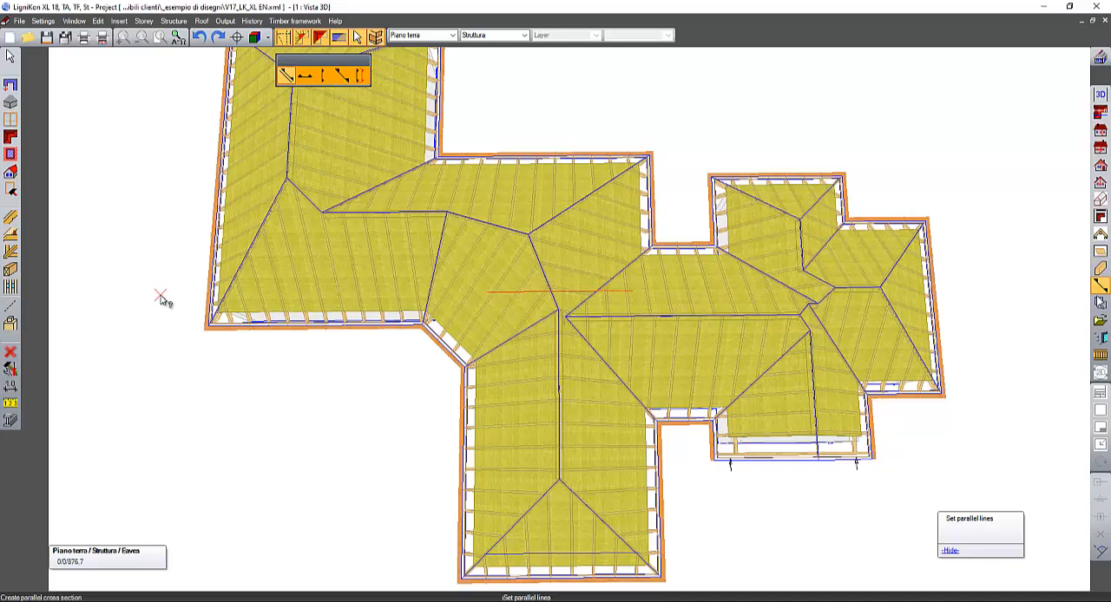
left_click(130, 295)
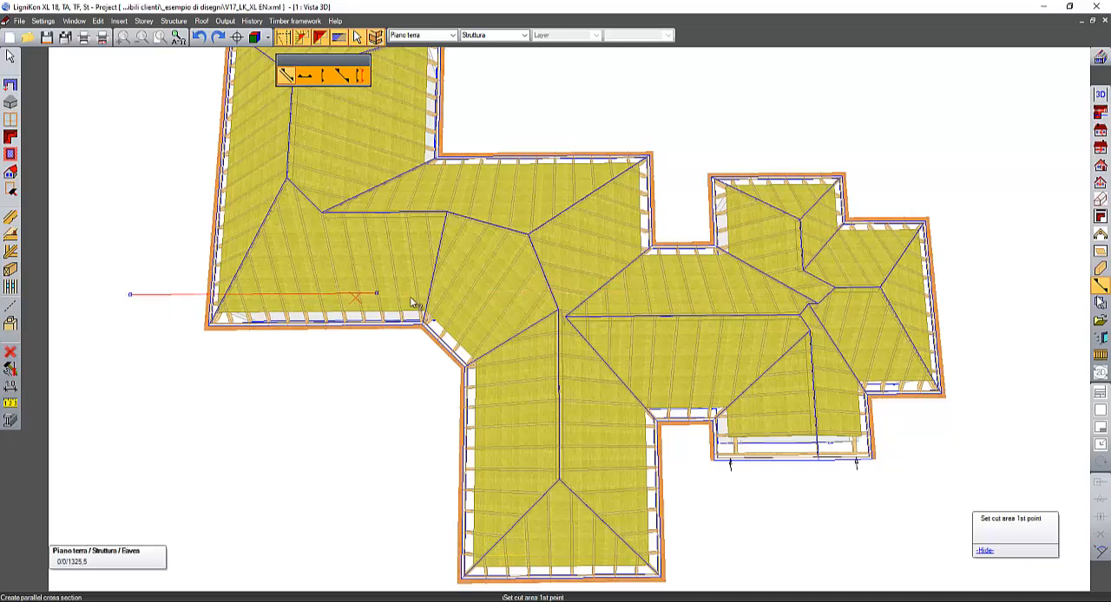
left_click(1024, 297)
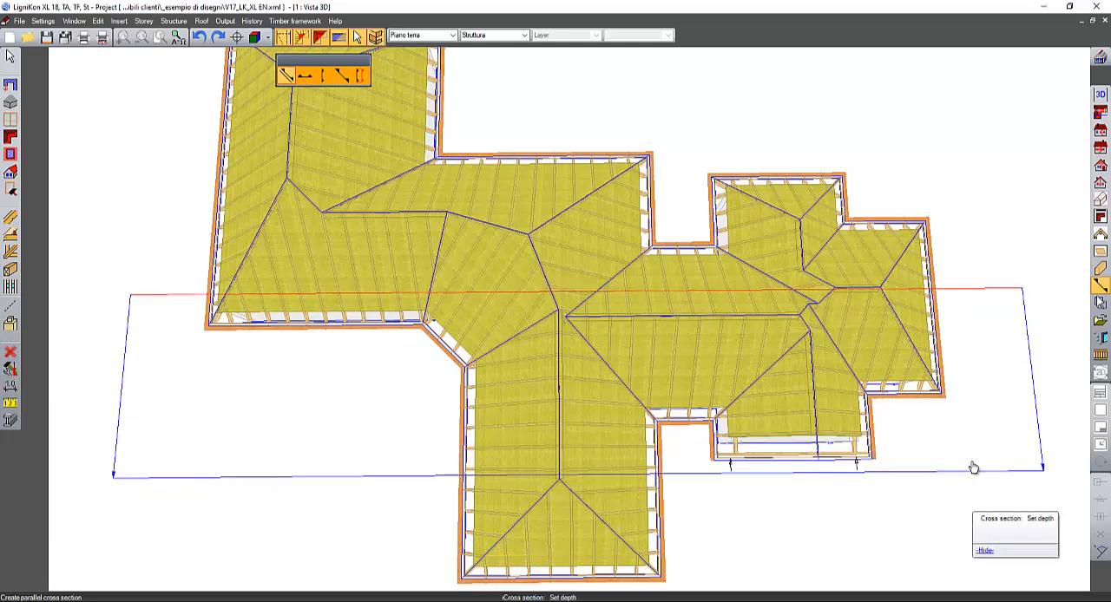
left_click(903, 513)
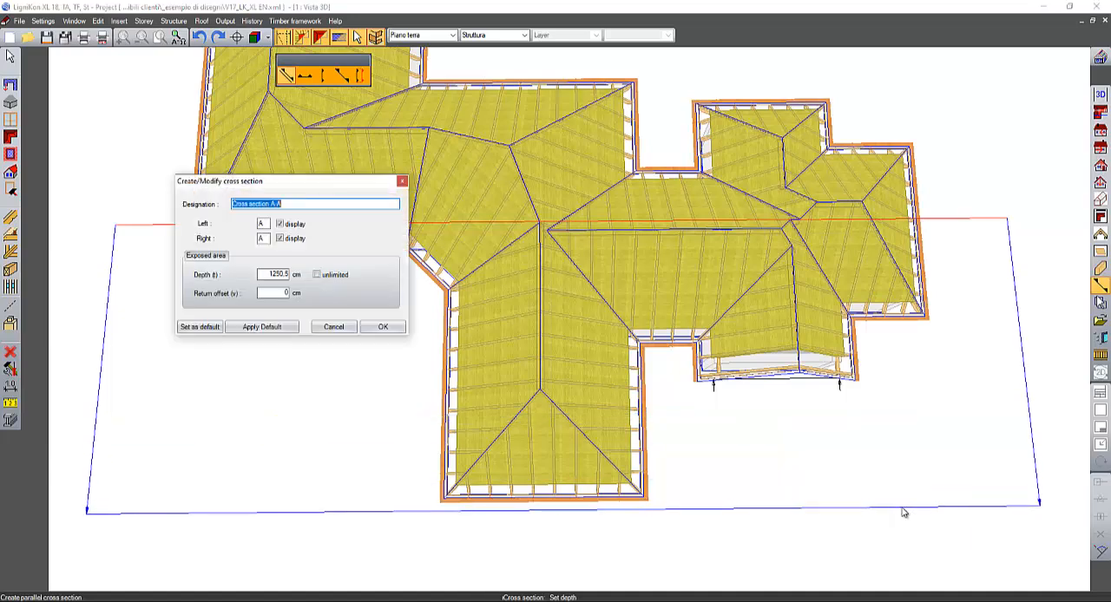
left_click(383, 326)
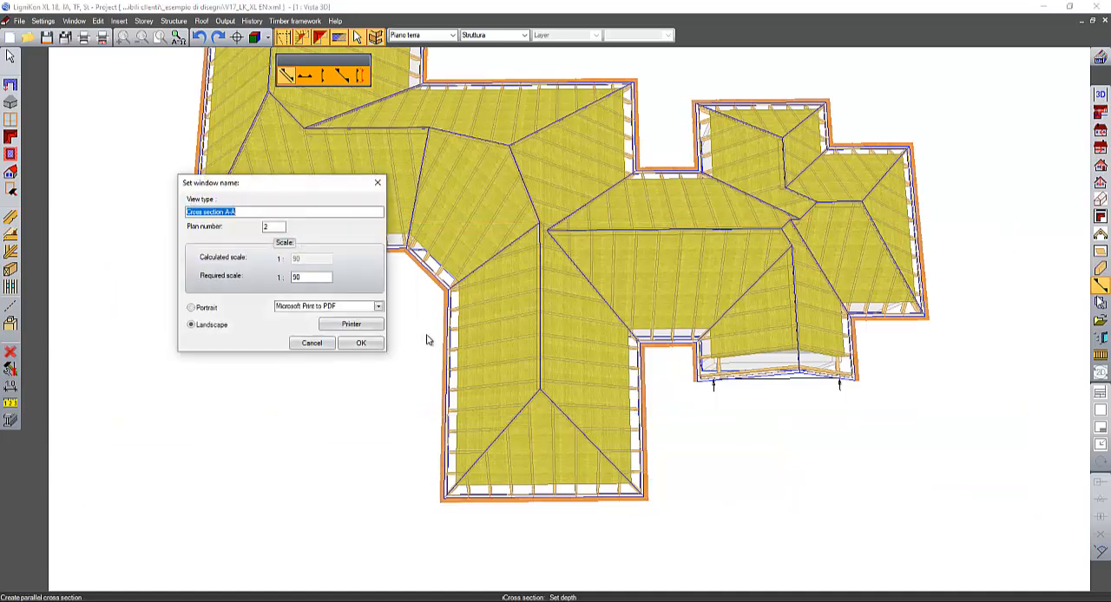
left_click(377, 343)
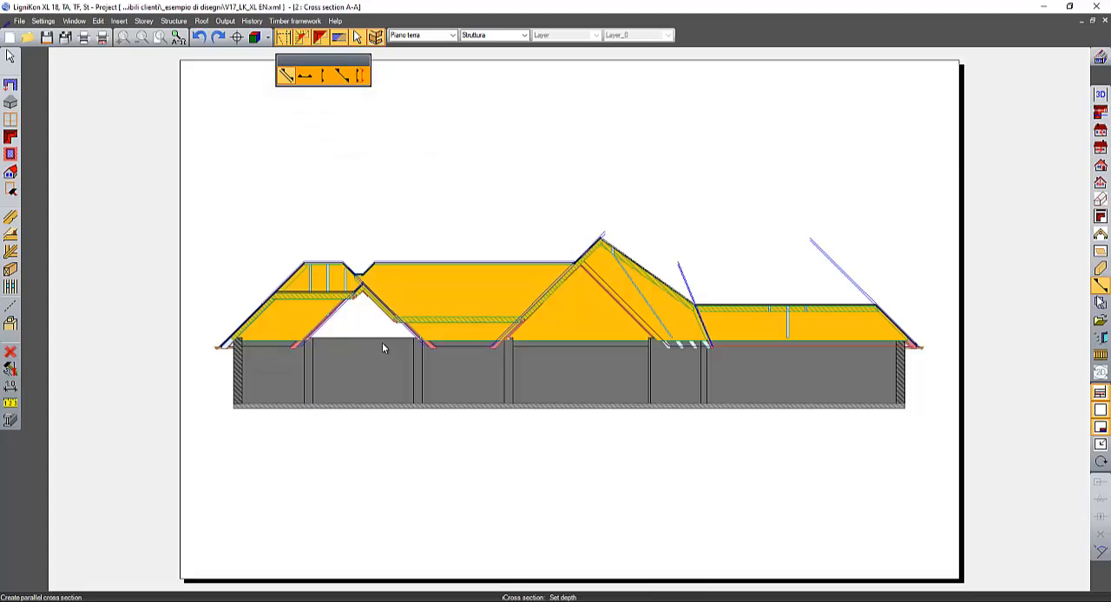
- Enable the outer soffit, inner soffit and roof tiles surfaces for the cross section and switch the roof surfaces display back on
scroll(491, 340, "up", 1)
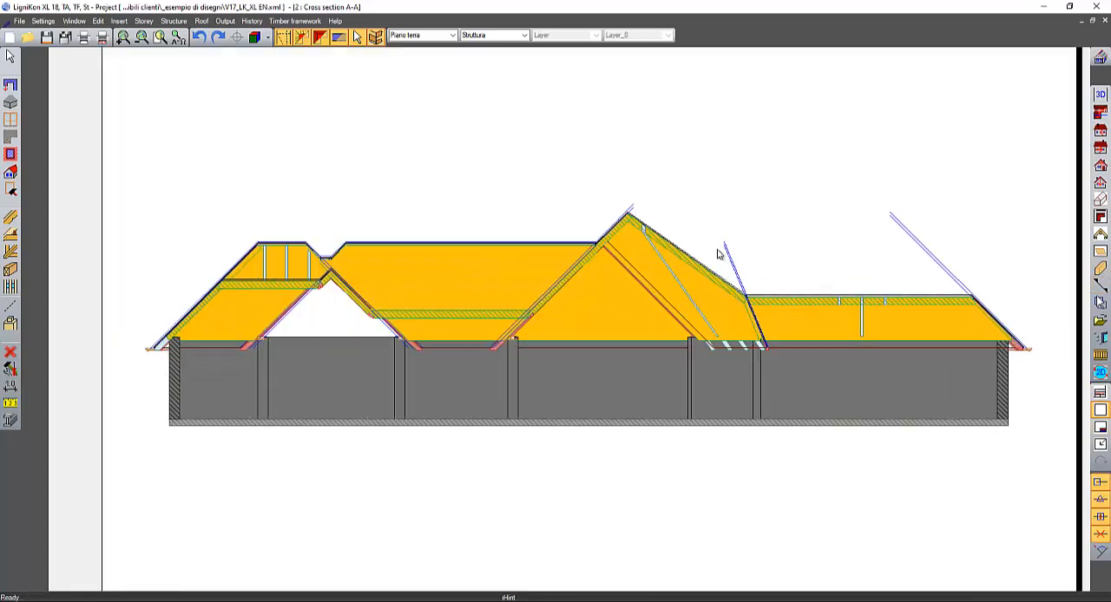
left_click(321, 37)
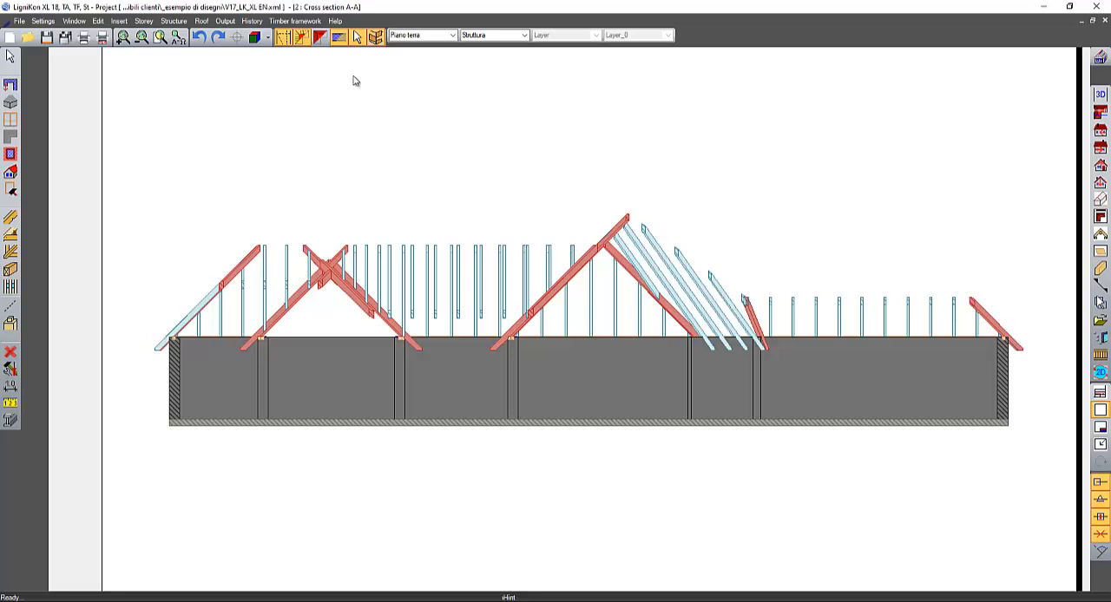
right_click(321, 38)
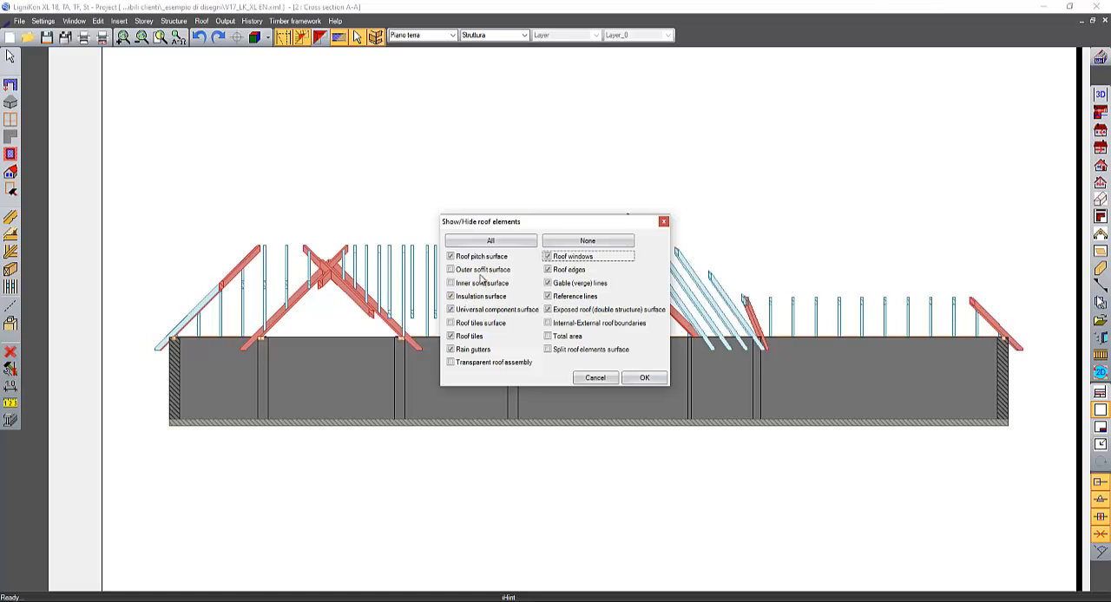
left_click(482, 270)
left_click(483, 282)
left_click(480, 323)
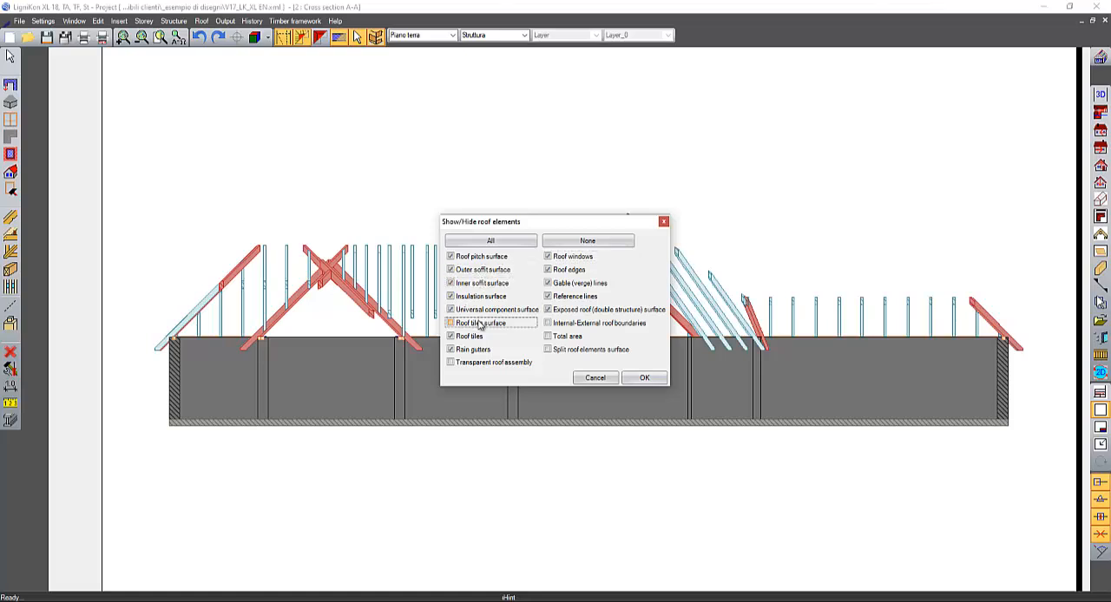
left_click(634, 377)
left_click(320, 38)
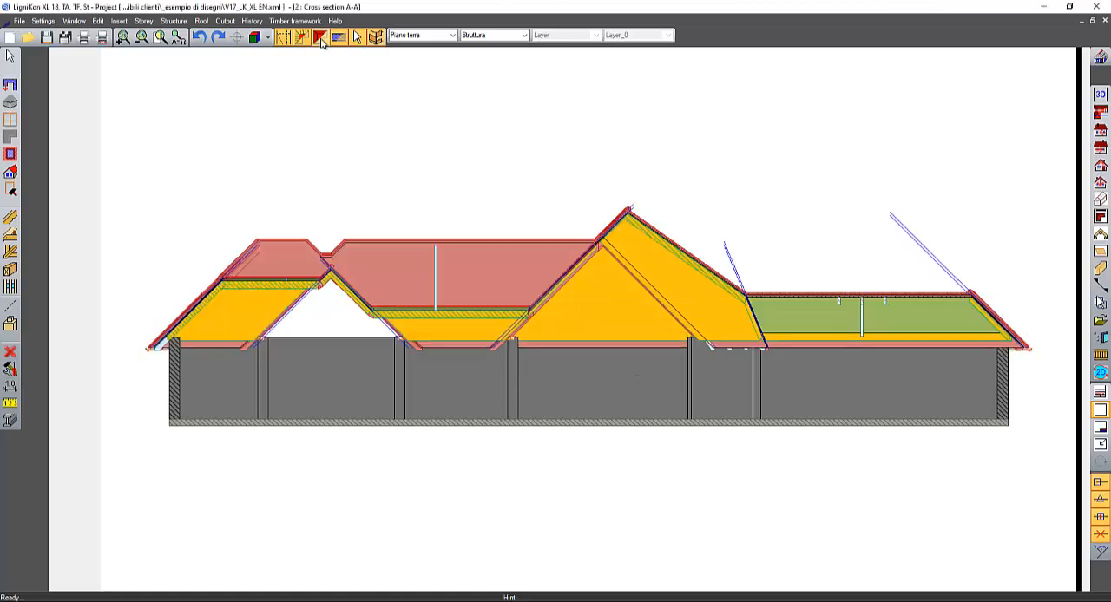
- Turn off the display of all roof surface elements in the cross section so only the timber structure is drawn
left_click(320, 37)
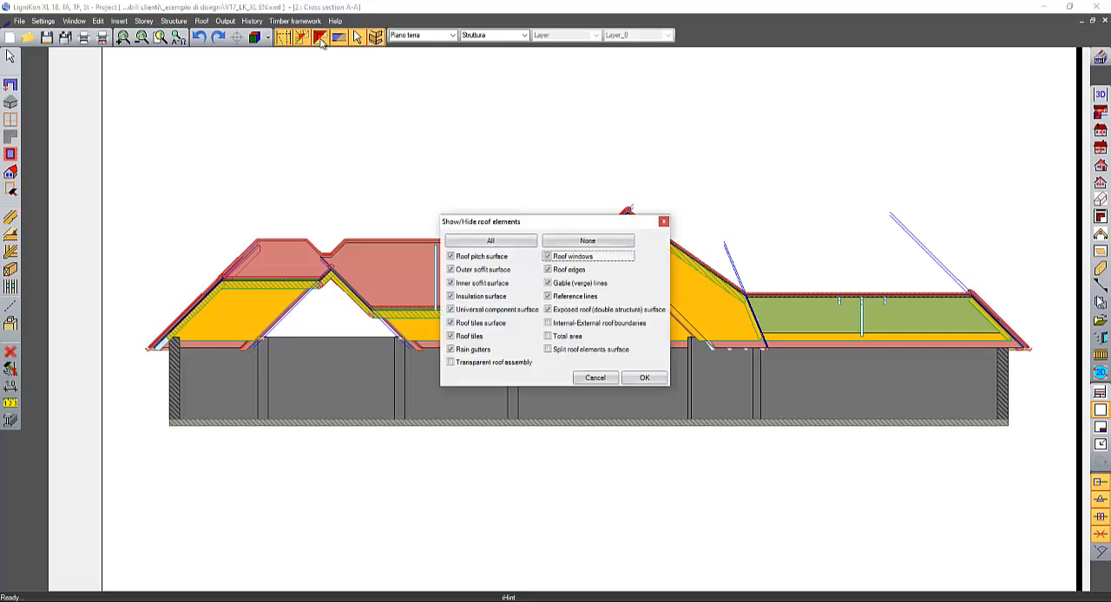
left_click(595, 378)
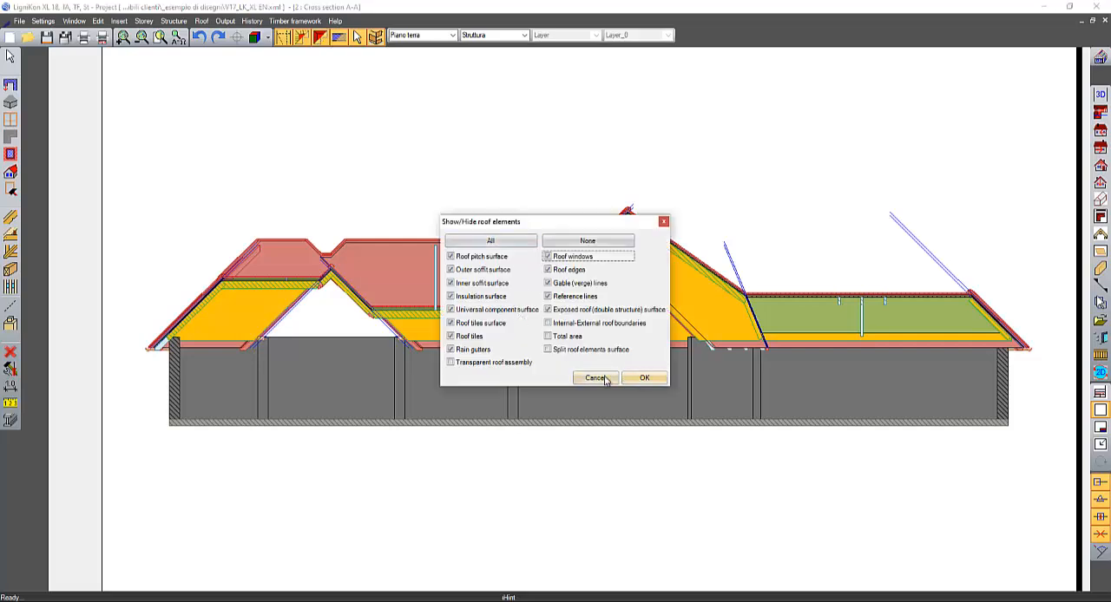
left_click(321, 37)
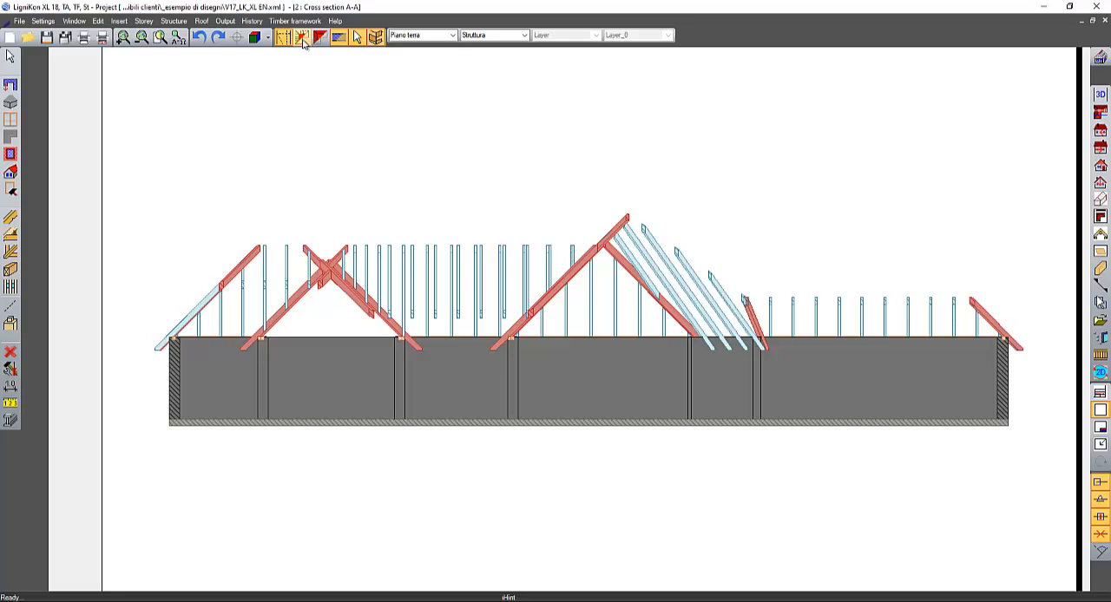
- Show all light roof framework components in the cross section, including battens, counter-battens, soffit boards, gutter boards and fascia
left_click(302, 38)
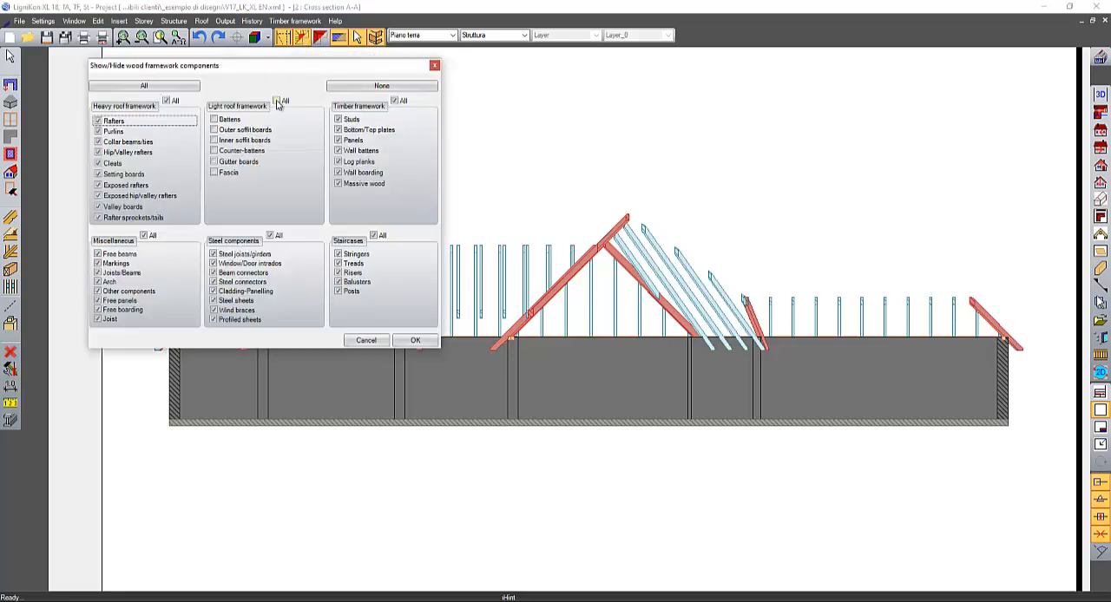
left_click(277, 101)
left_click(414, 340)
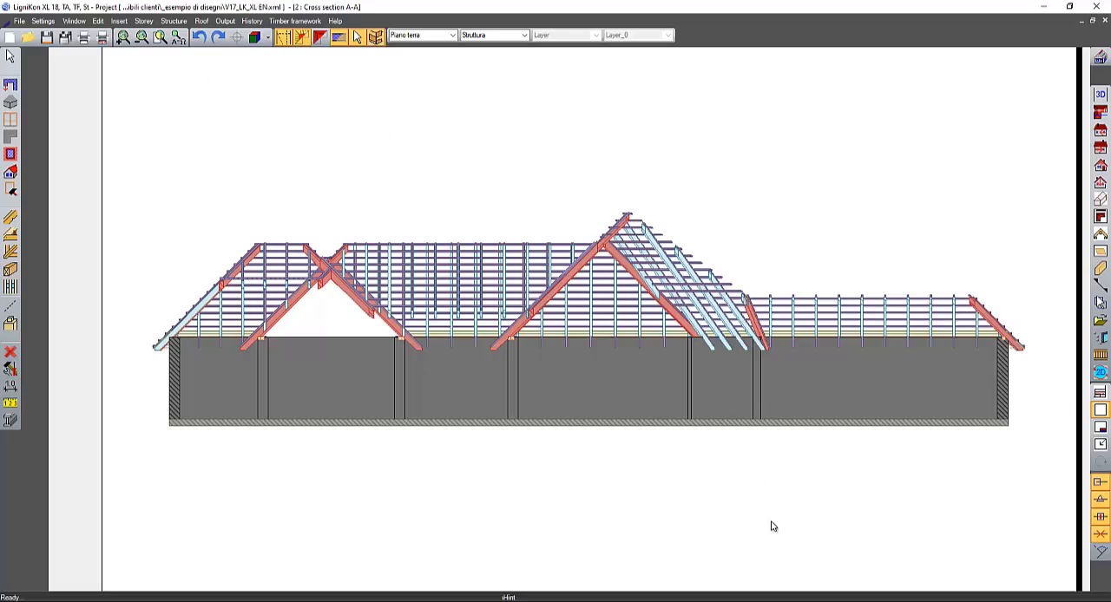
- Switch to the V17_Pergola_EN project and bring up the timber joint and machining tools
left_click(793, 566)
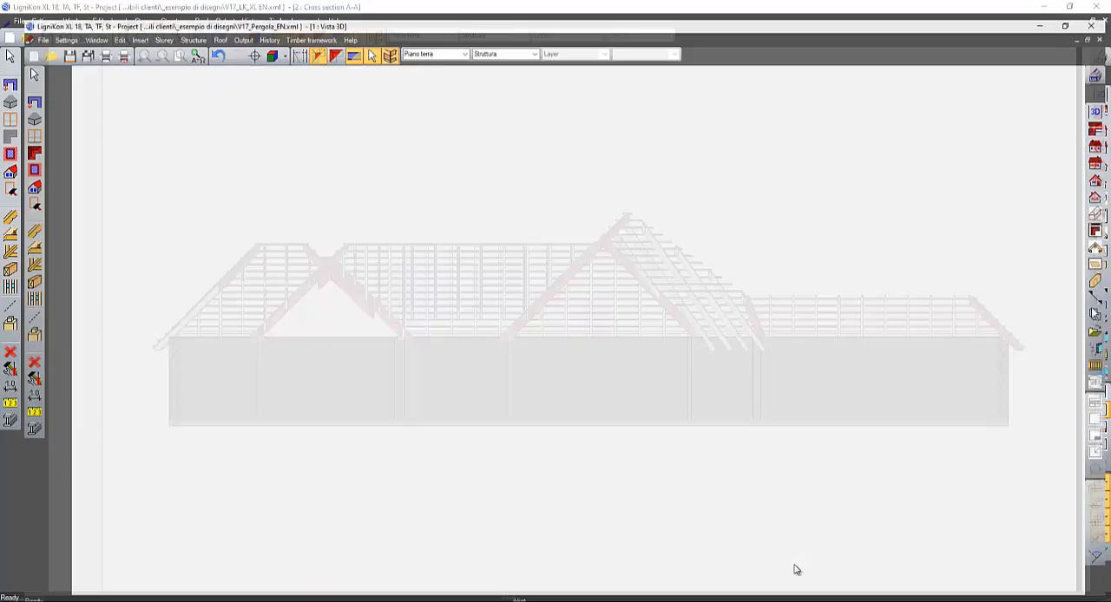
middle_click_drag(782, 495, 777, 495)
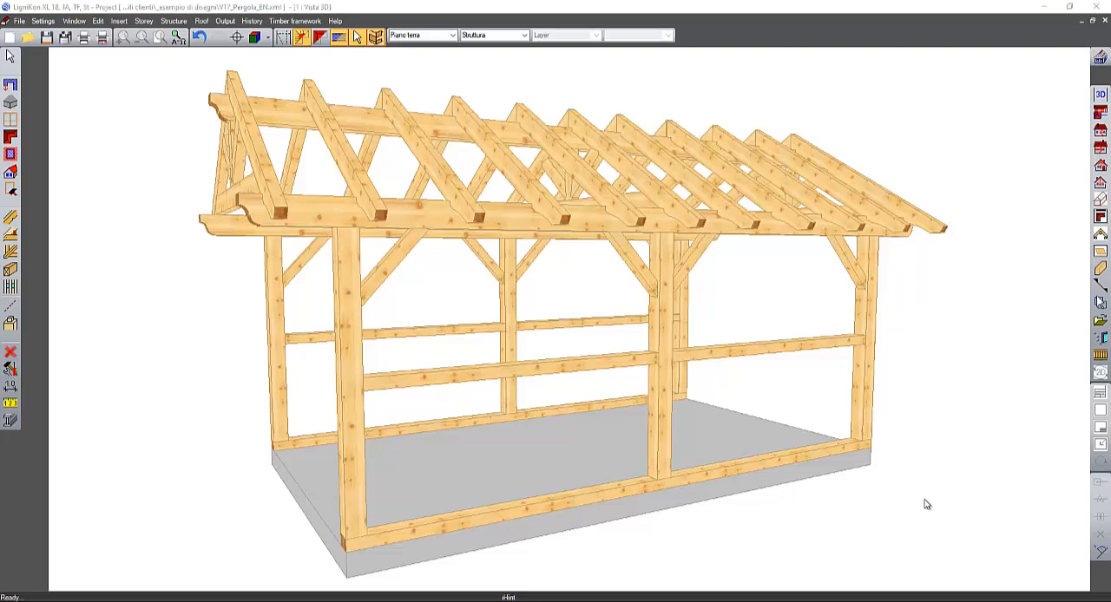
left_click(11, 323)
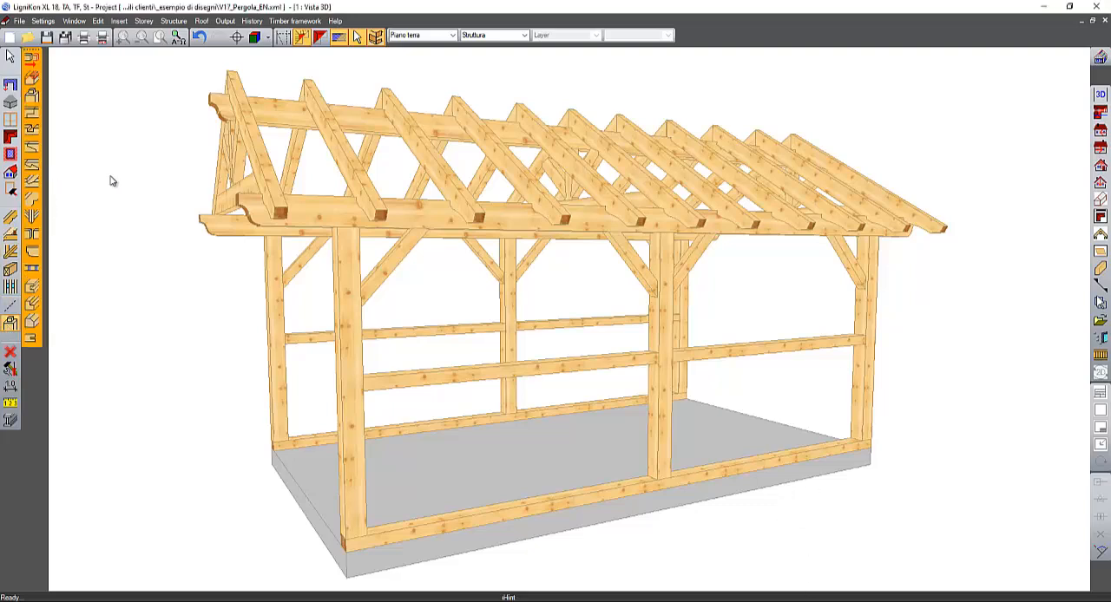
middle_click_drag(111, 177, 135, 201)
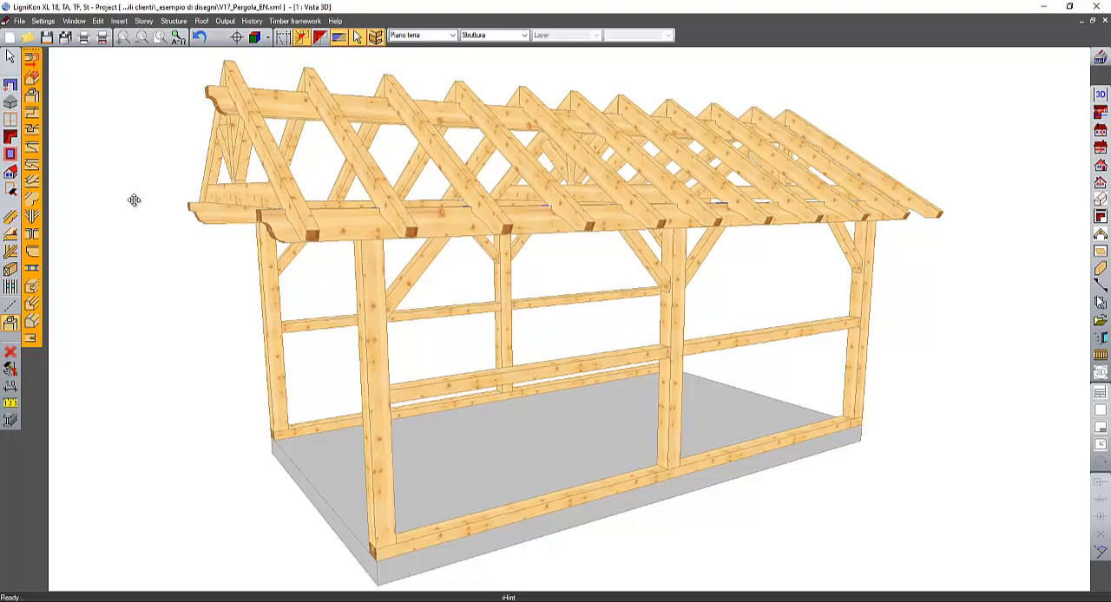
- Create 4 cm wide, 14 cm long, 5 cm deep tenons on the three front posts, with mortises in the underside of the front eaves beam
left_click(32, 95)
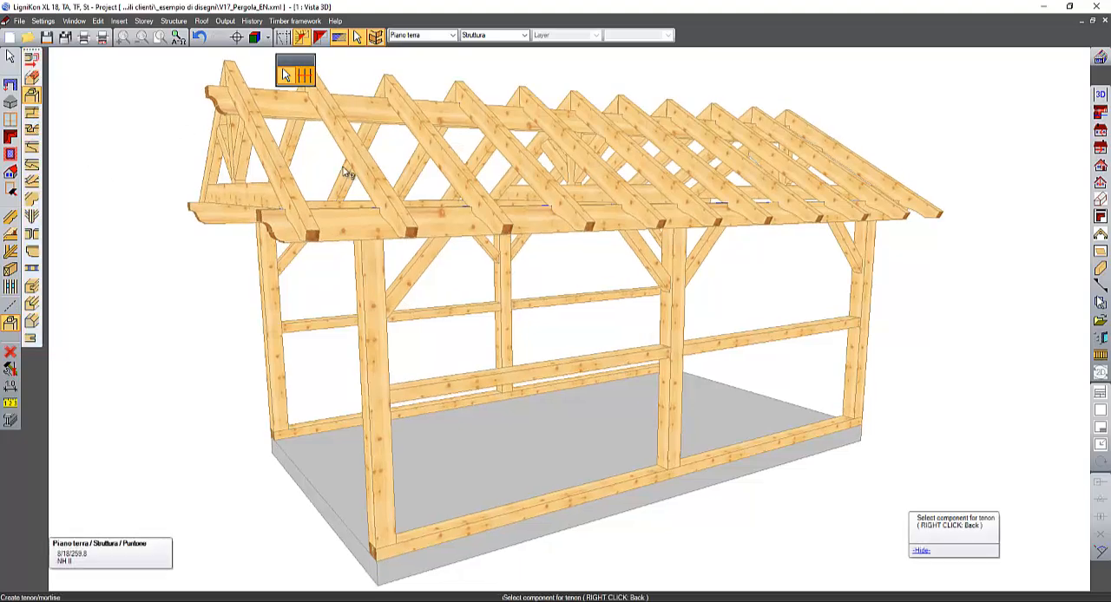
middle_click_drag(358, 178, 318, 175)
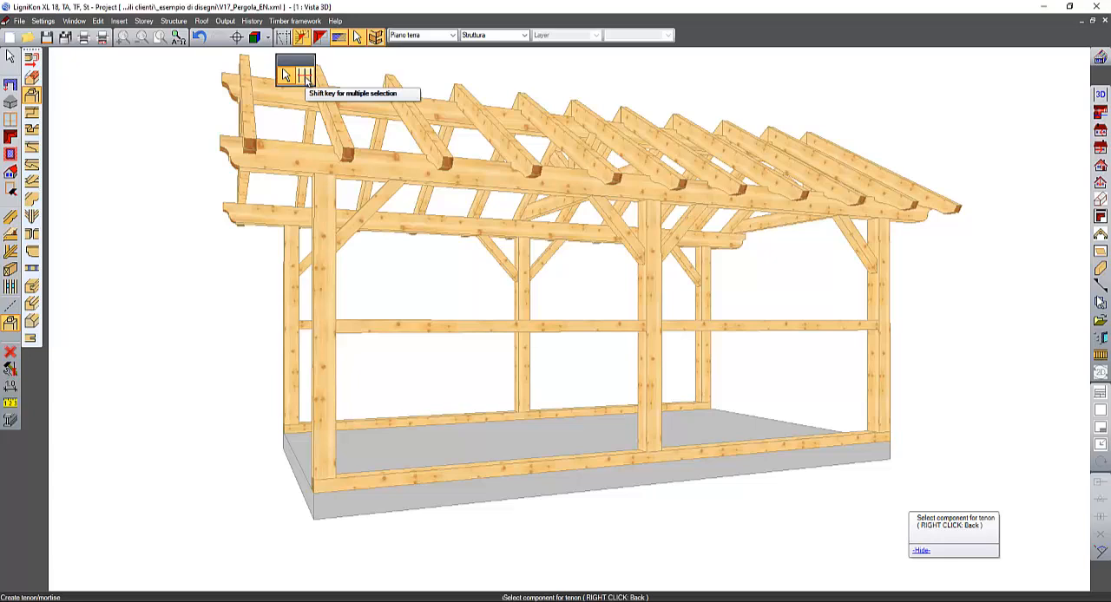
left_click(304, 76)
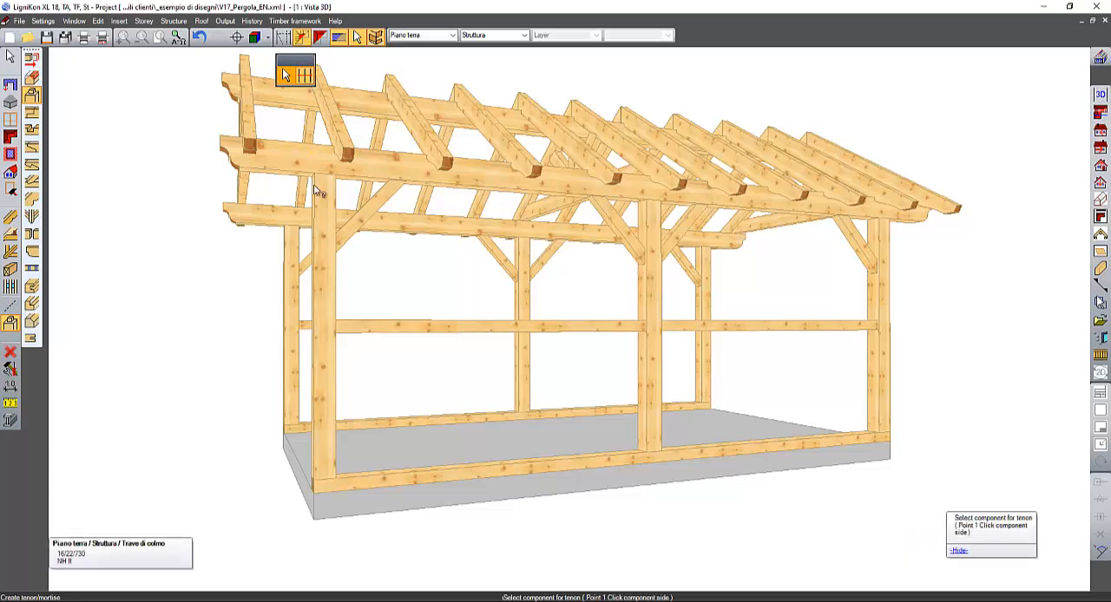
left_click(323, 191)
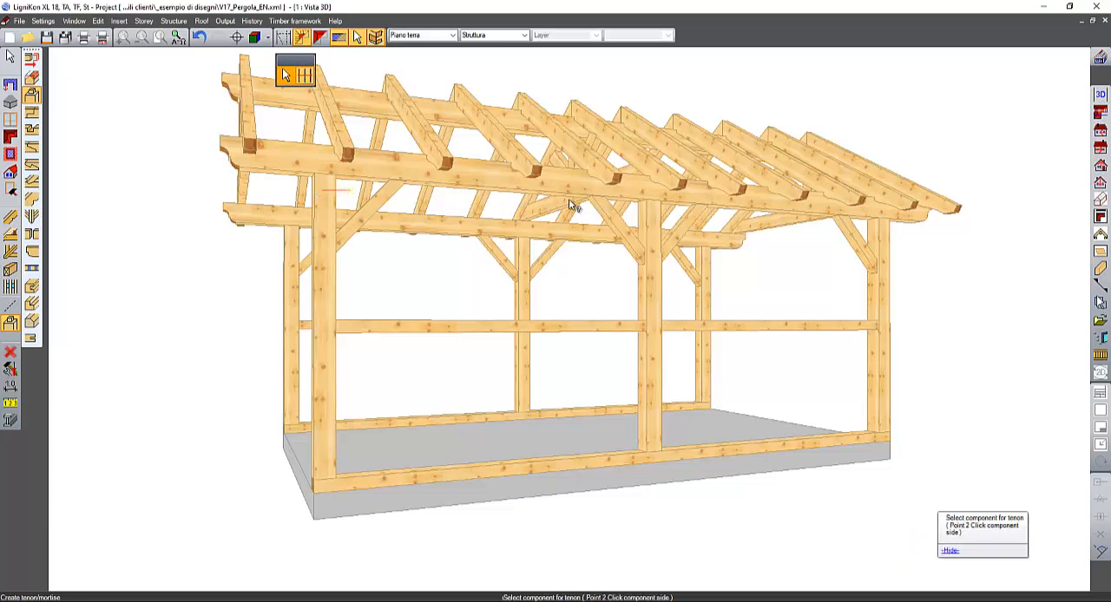
left_click(885, 229)
middle_click_drag(884, 229, 687, 236)
scroll(657, 235, "up", 3)
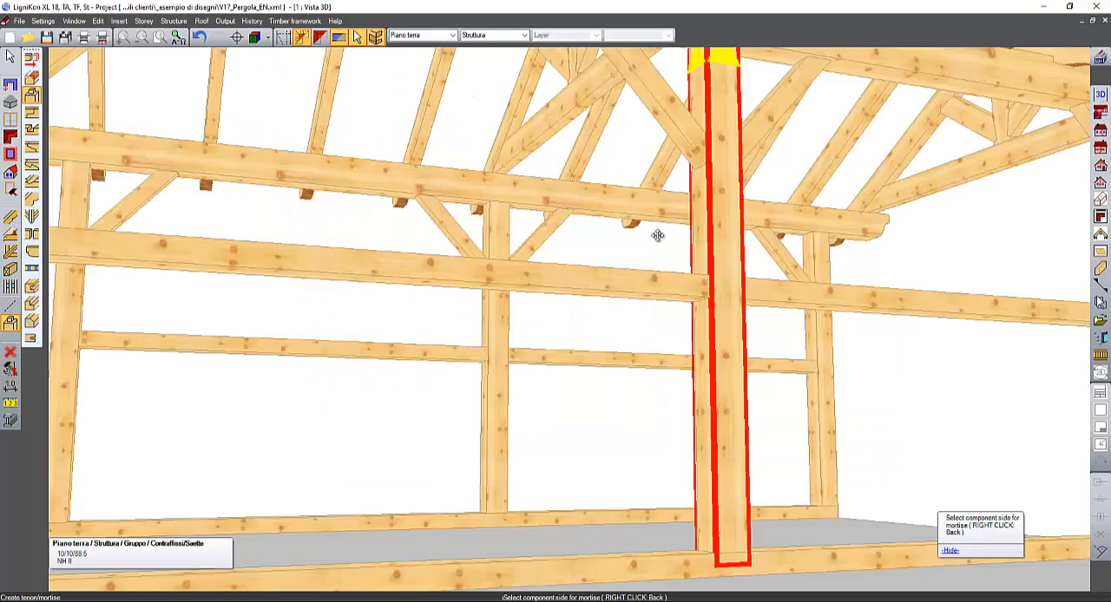
scroll(657, 235, "down", 5)
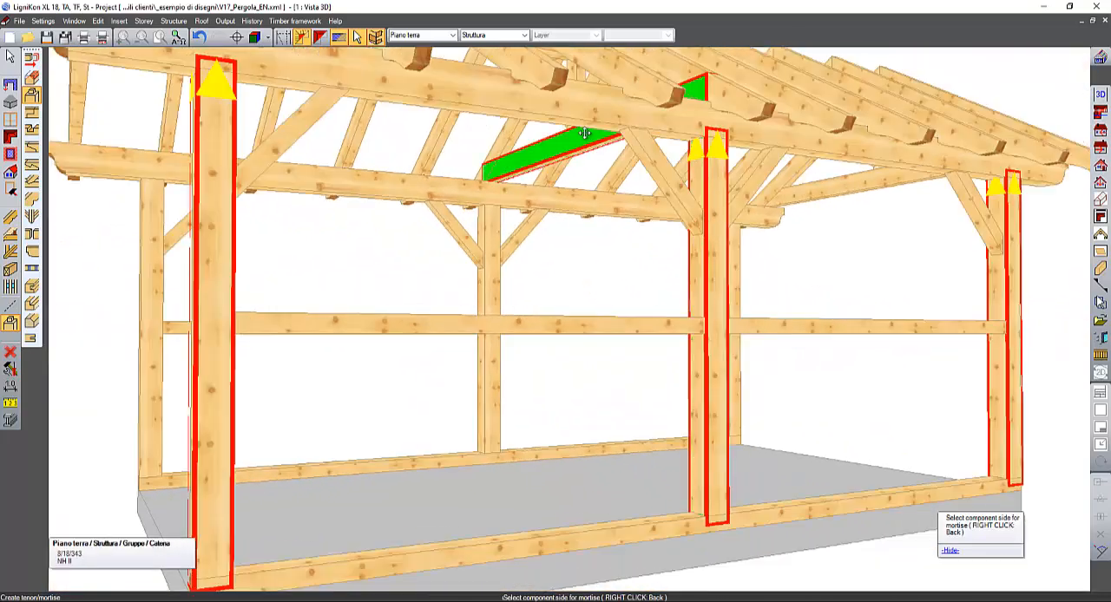
middle_click_drag(584, 133, 568, 130)
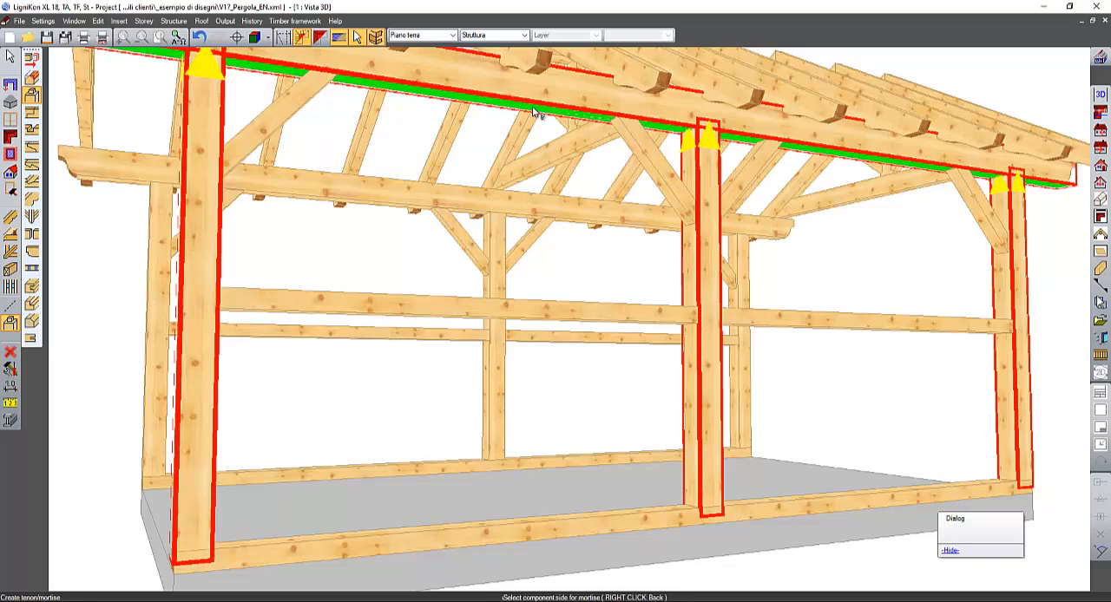
middle_click_drag(496, 292, 499, 253)
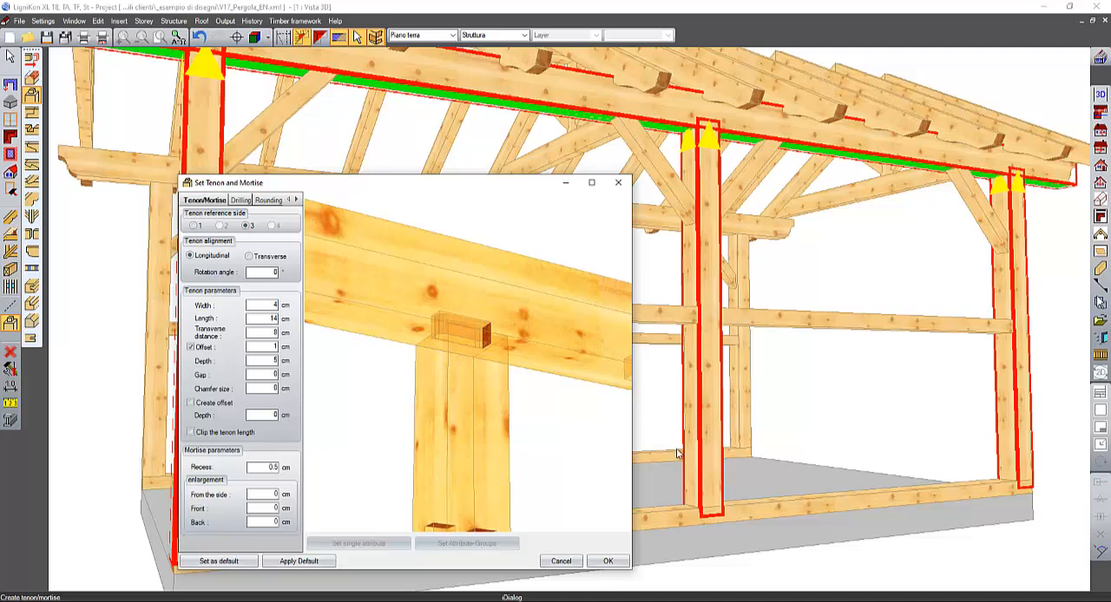
left_click(607, 561)
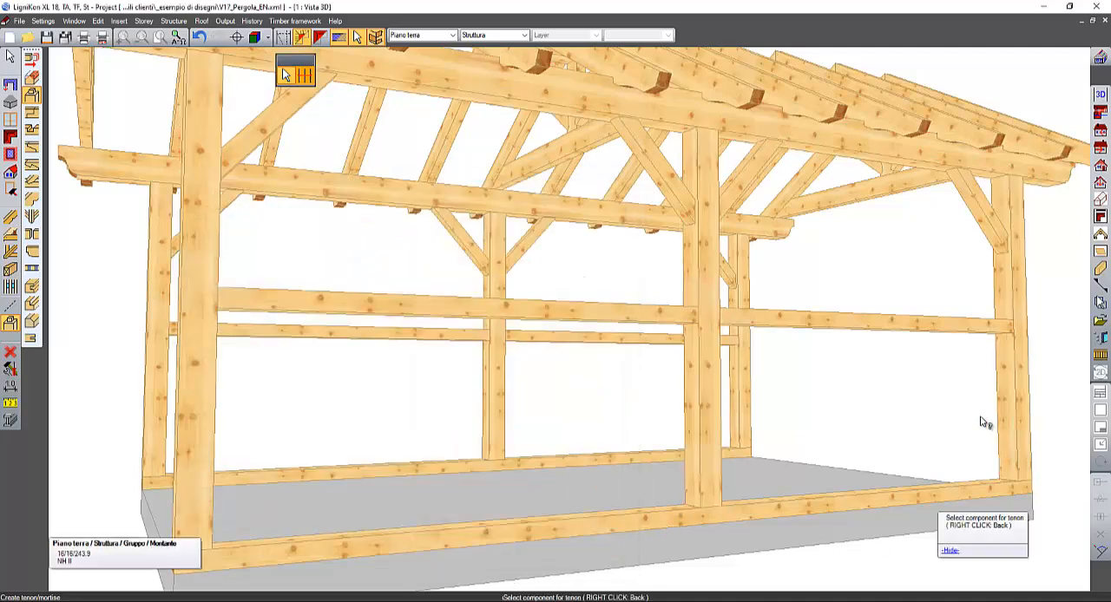
- Create 4 cm wide, 5 cm deep tenons on the upper ends of the four front braces, with mortises in the underside of the eaves beam
middle_click_drag(984, 423, 961, 437)
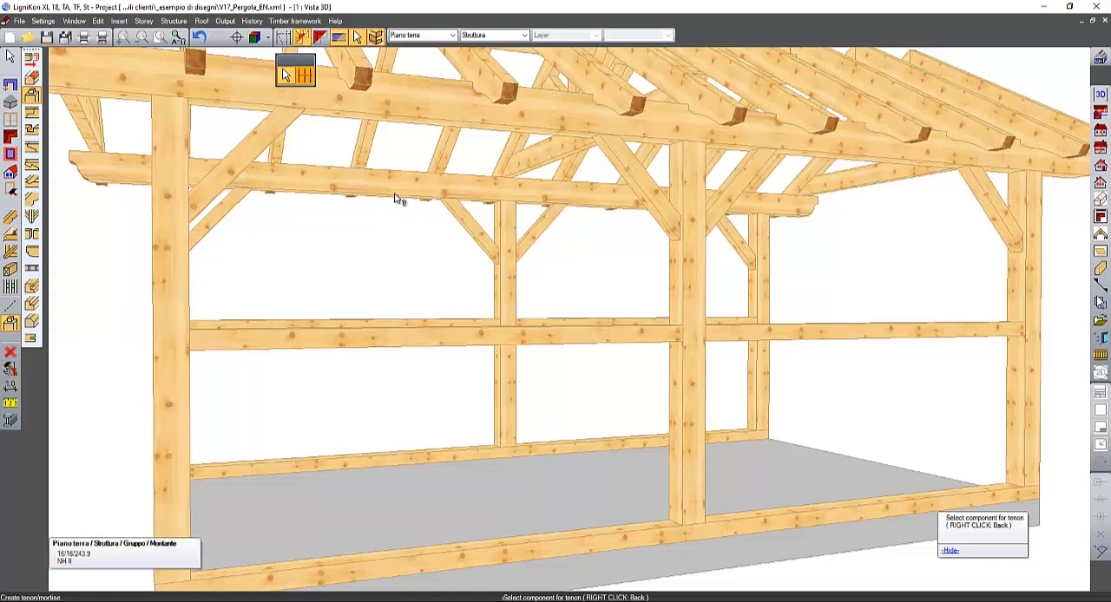
left_click(284, 76)
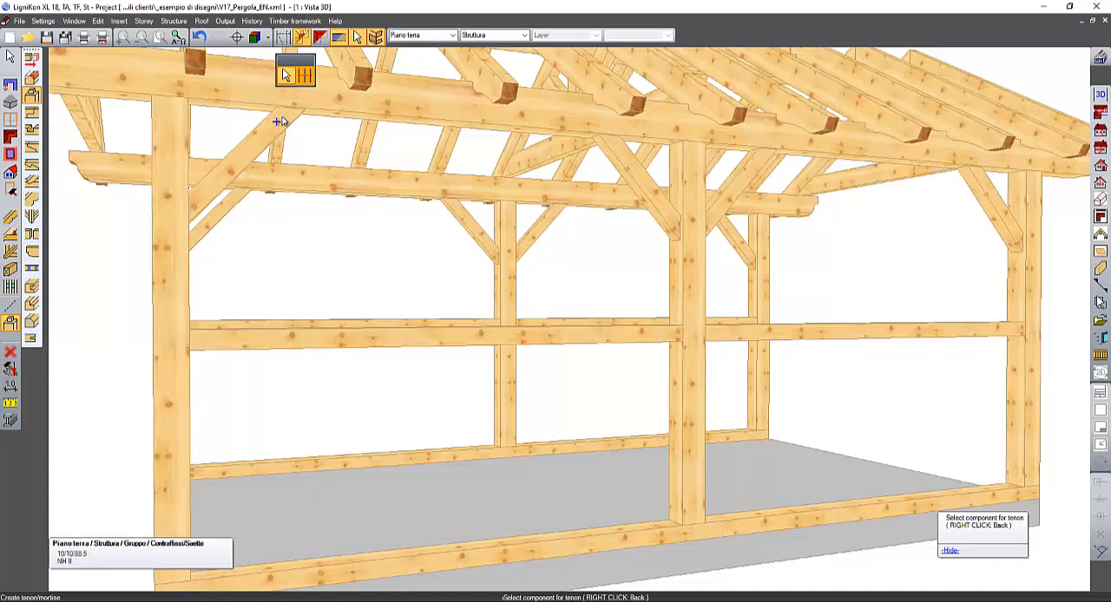
left_click(280, 121)
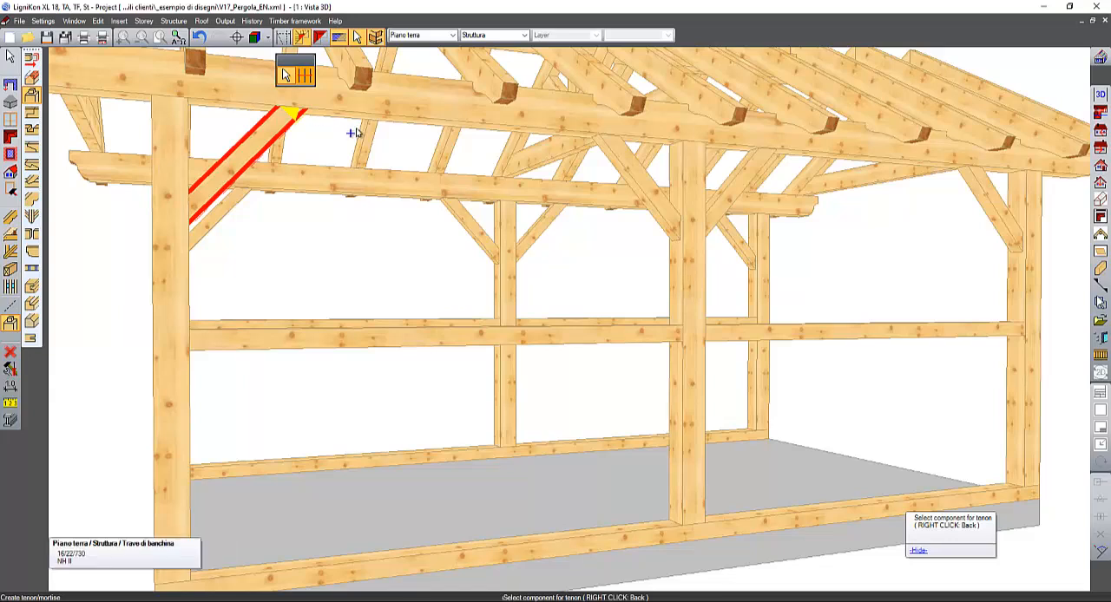
left_click(613, 152)
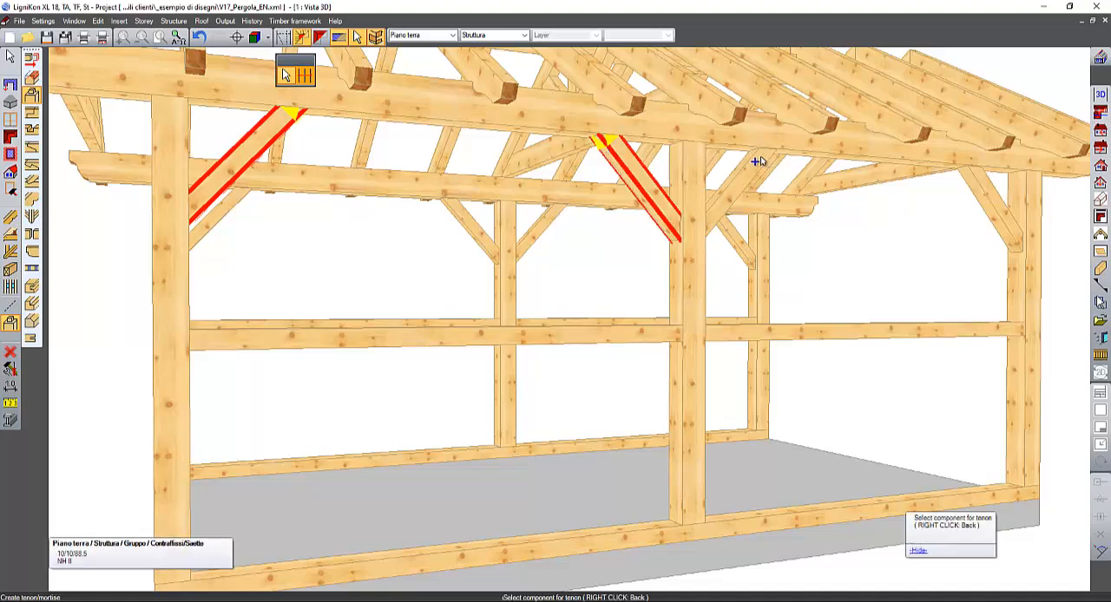
left_click(758, 162)
scroll(757, 161, "up", 1)
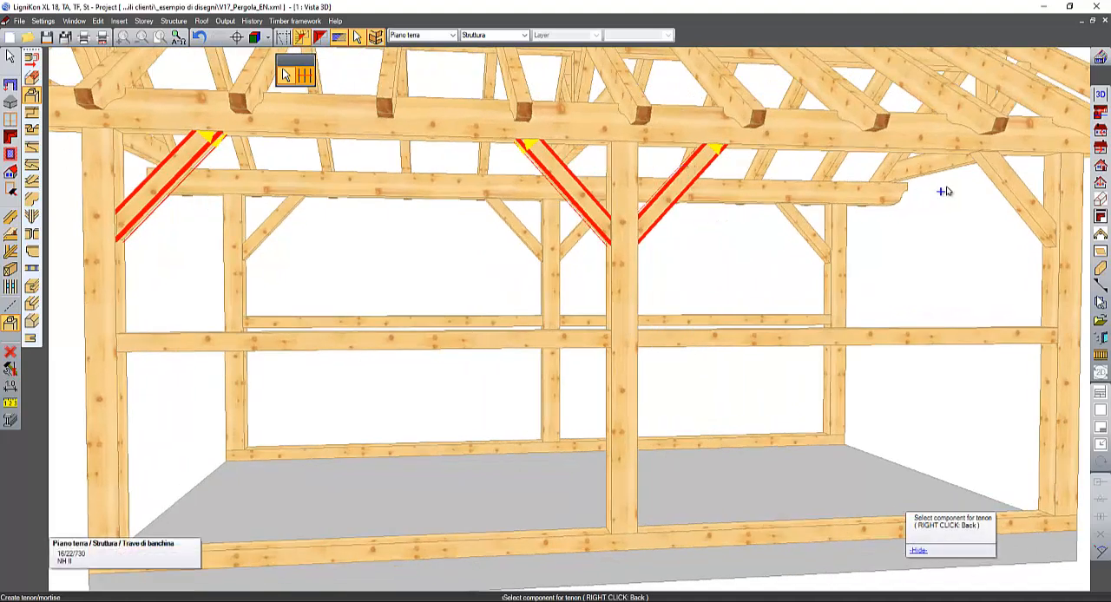
left_click(1044, 232)
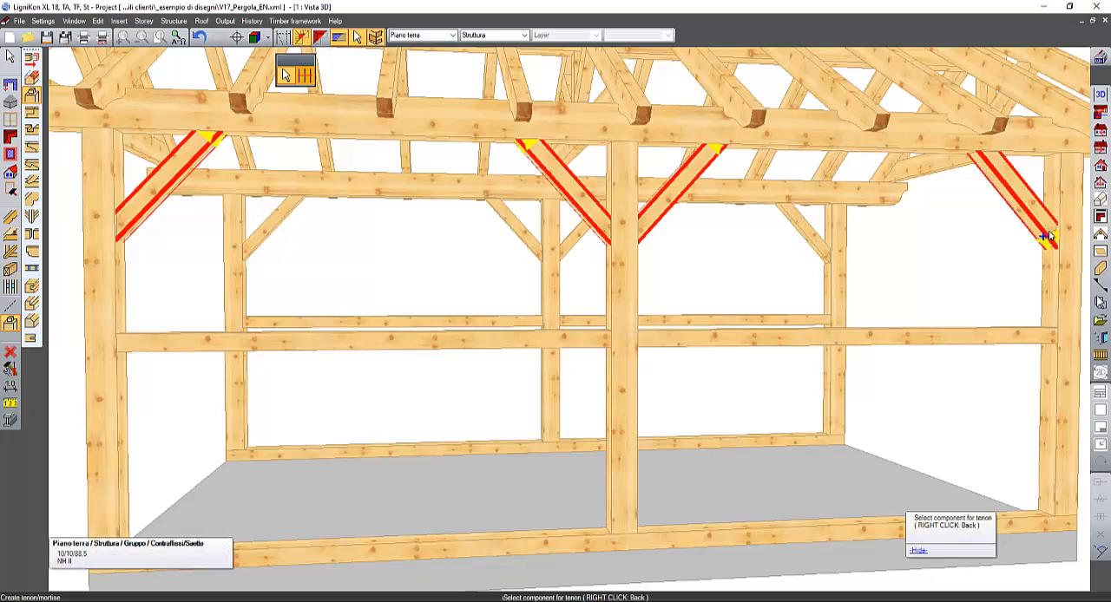
left_click(1041, 225)
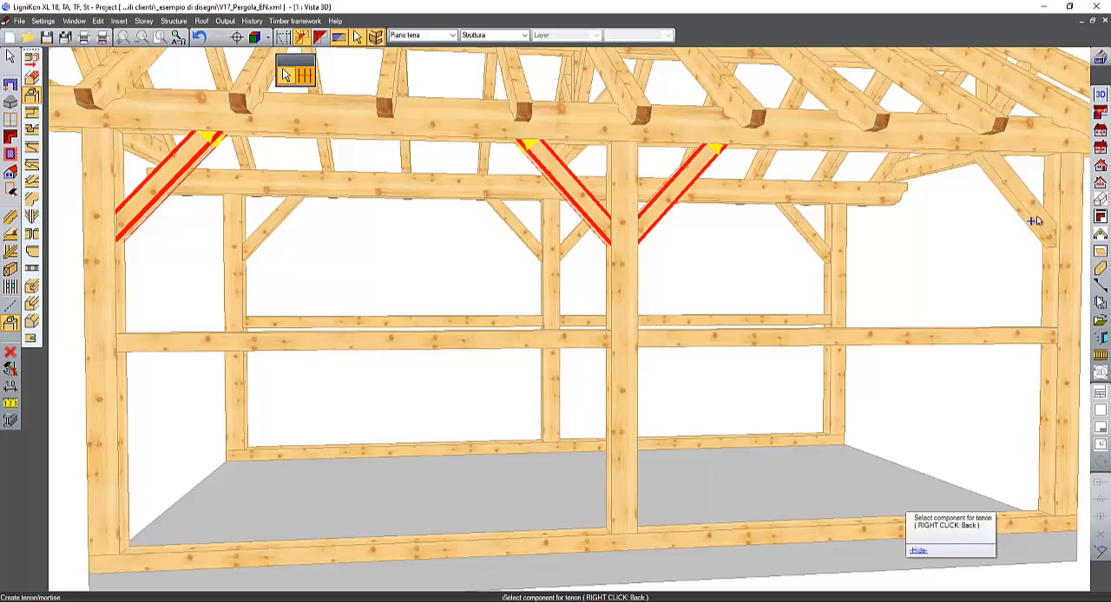
left_click(986, 164)
middle_click_drag(986, 164, 967, 95)
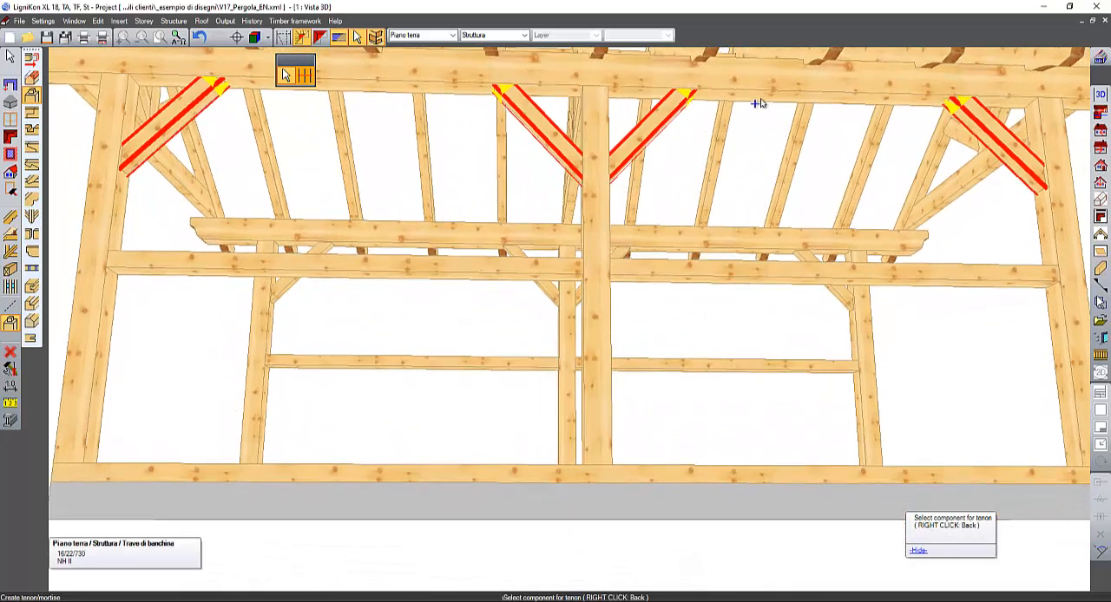
left_click(760, 104)
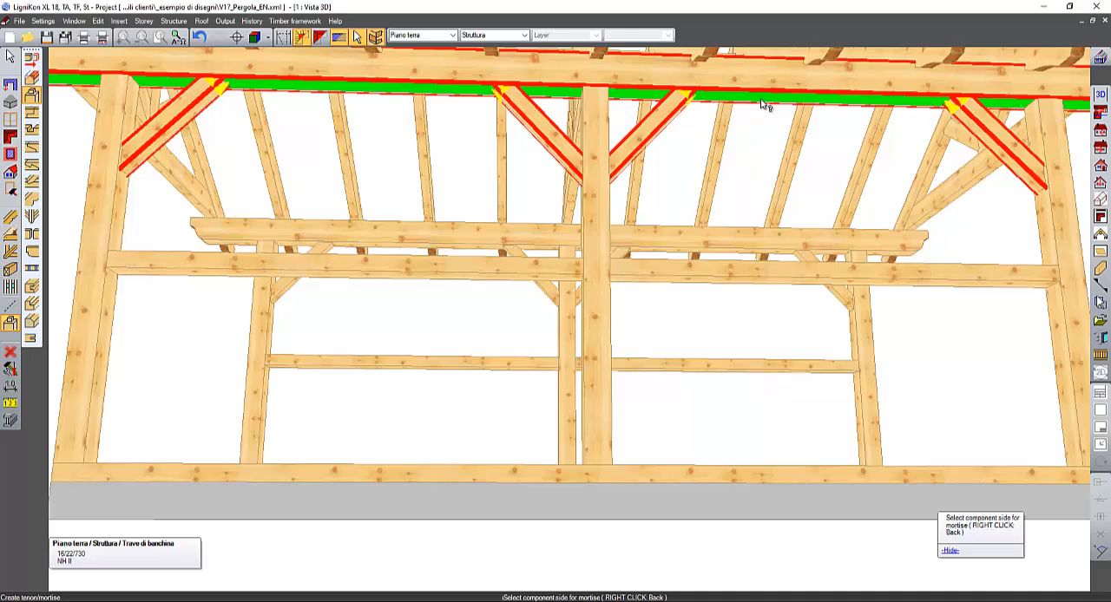
left_click(762, 103)
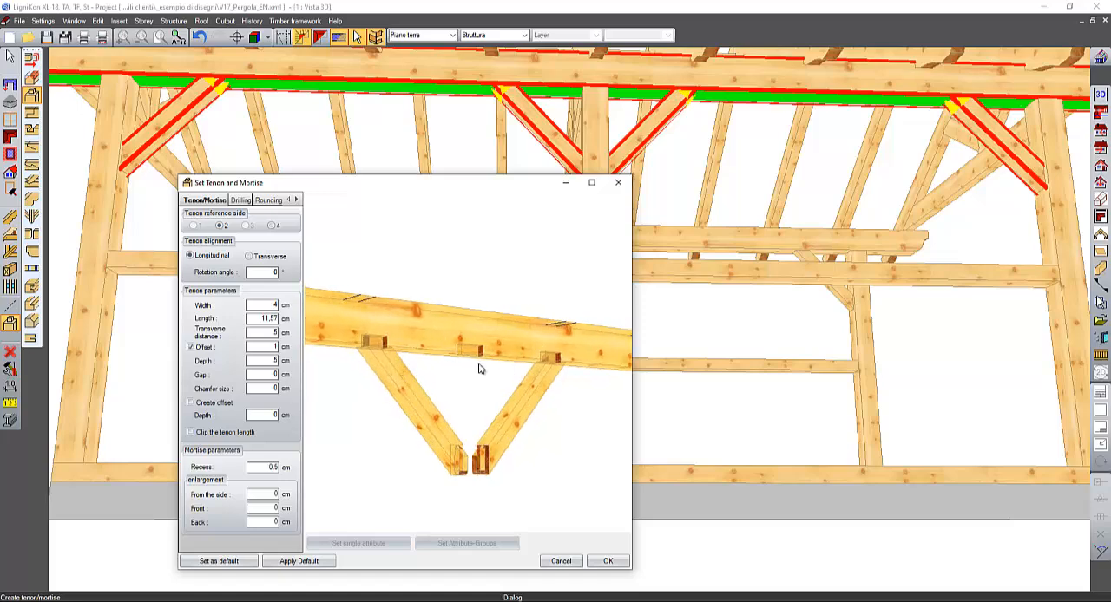
left_click(609, 562)
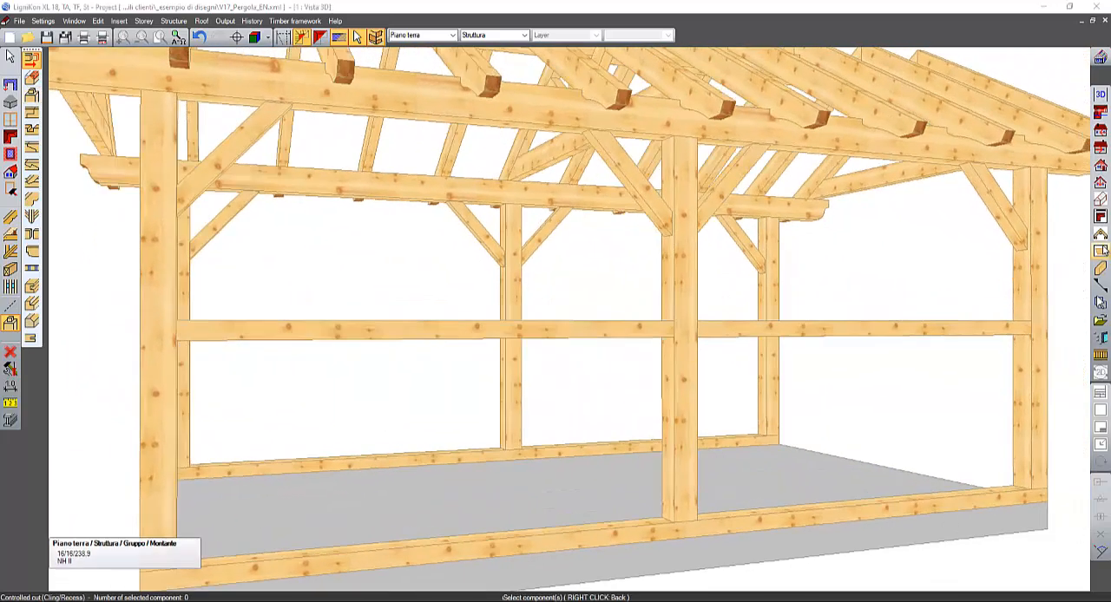
- Inspect the machine works of the middle front post in the component explorer, viewing its tenon end in 3D
left_click(1101, 269)
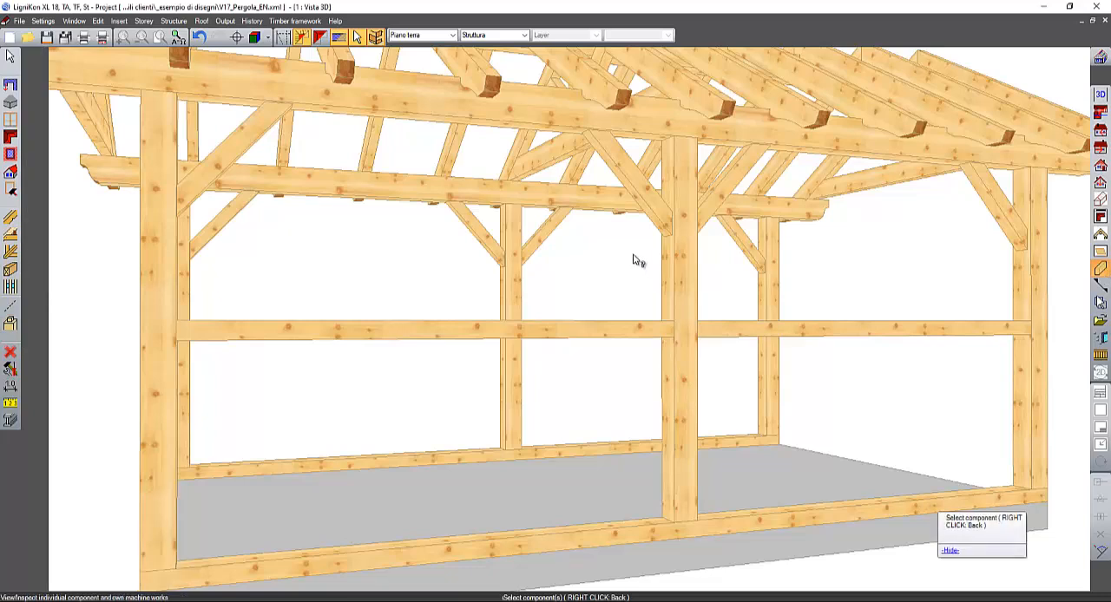
left_click(670, 245)
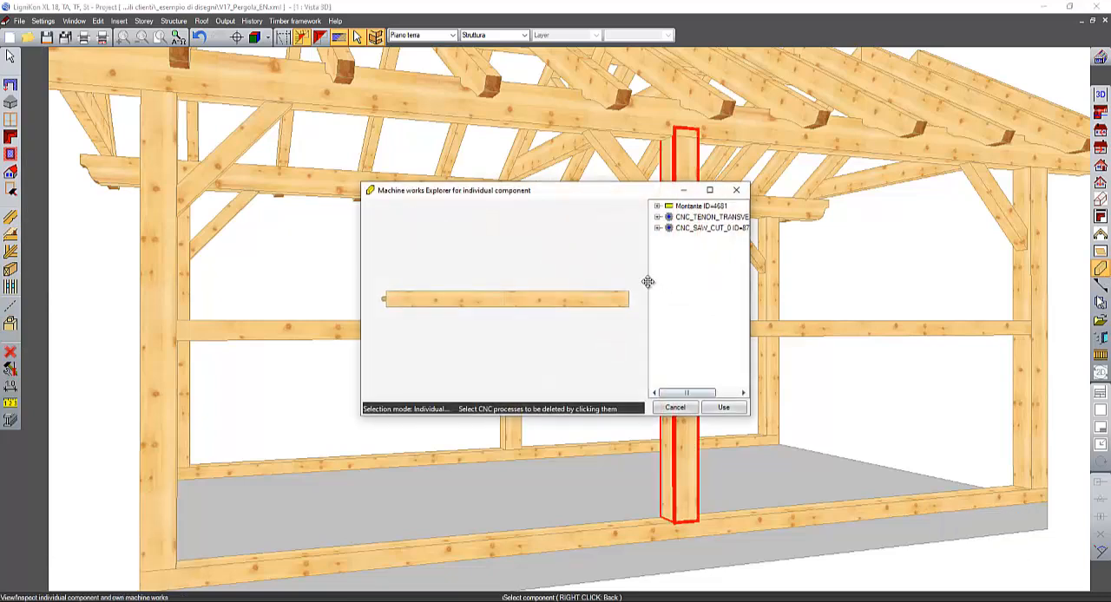
left_click_drag(564, 298, 686, 279)
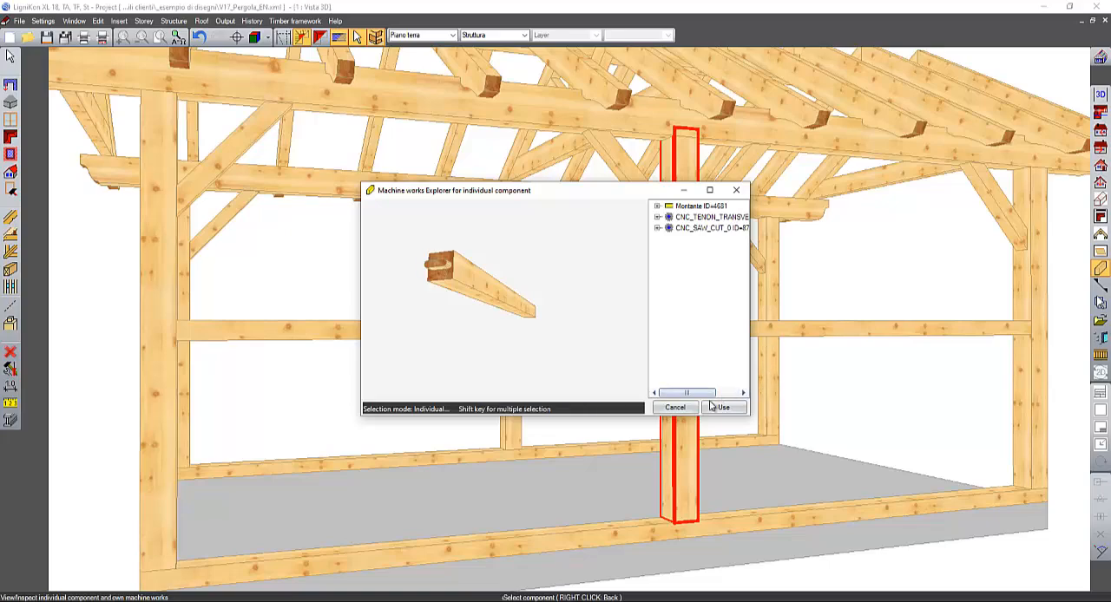
left_click(674, 407)
- Start rafter/purlin head profiling on all rafters of one roof slope, selecting them with a line across their eaves ends
scroll(543, 268, "down", 5)
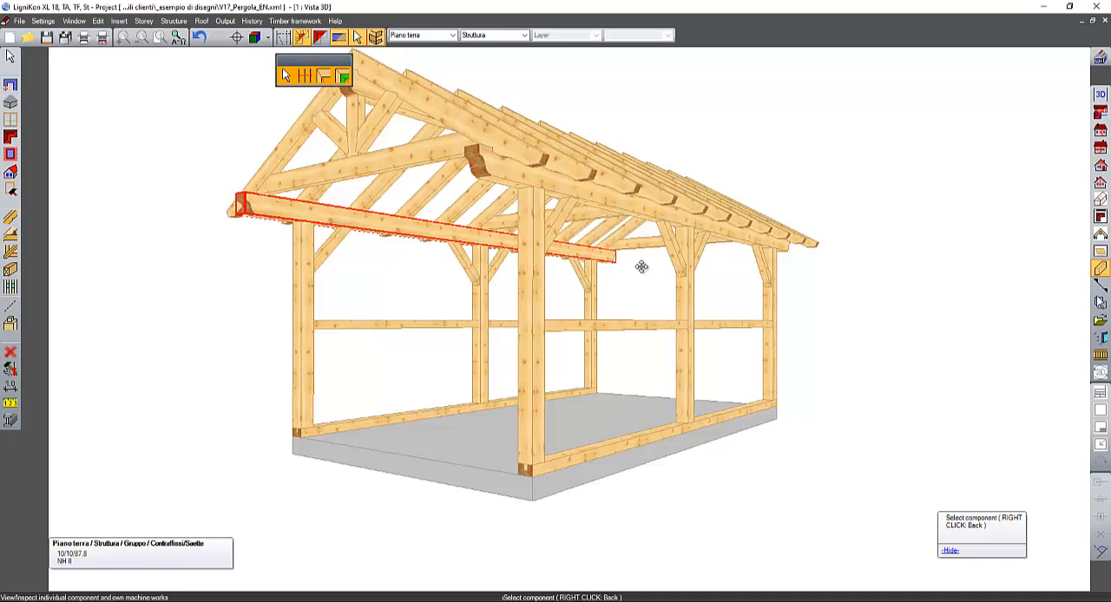
middle_click_drag(641, 267, 610, 303)
left_click(11, 324)
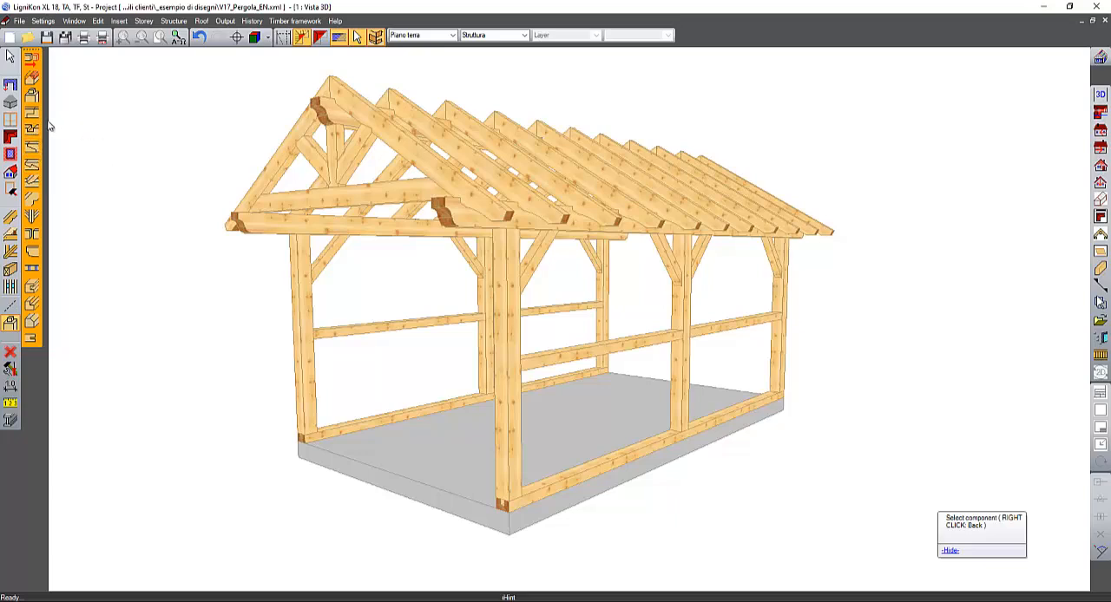
left_click(33, 253)
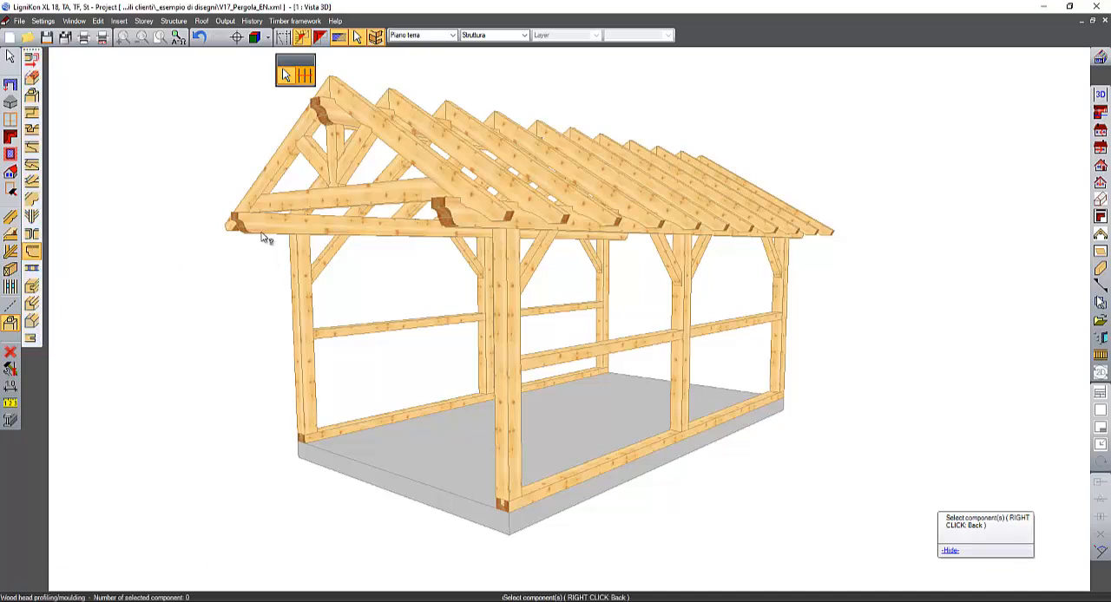
mouse_move(266, 239)
middle_click_drag(263, 236, 176, 260)
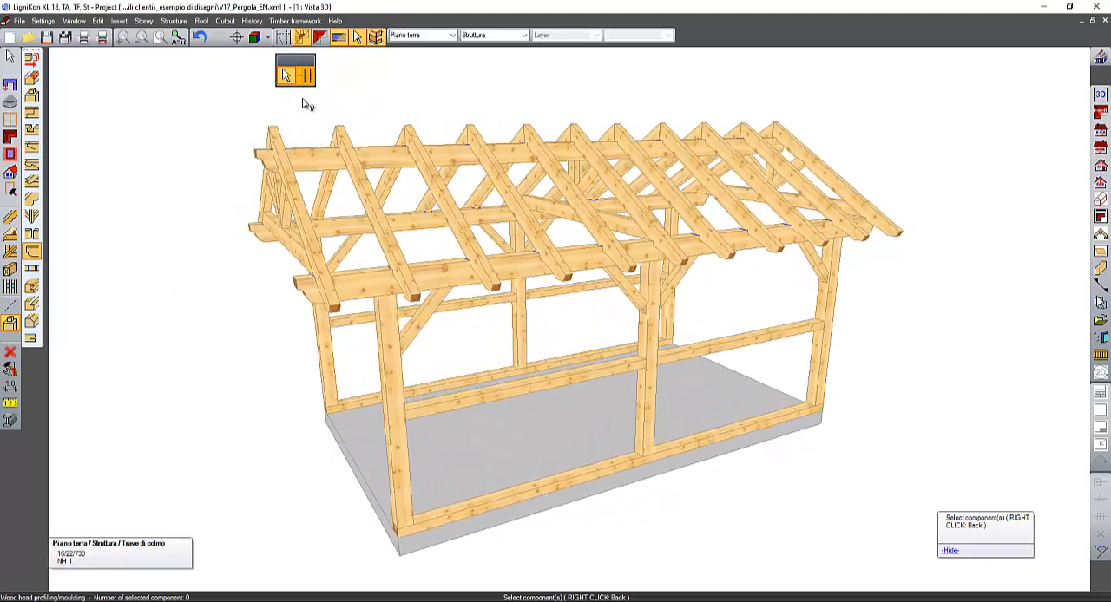
left_click(304, 76)
left_click(336, 306)
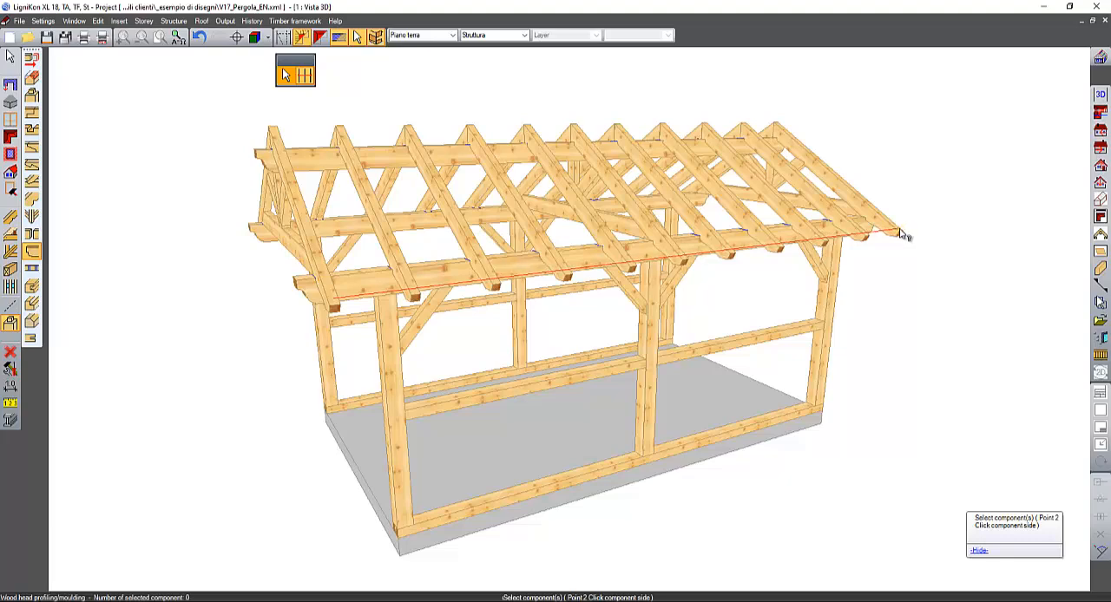
middle_click_drag(901, 234, 599, 247)
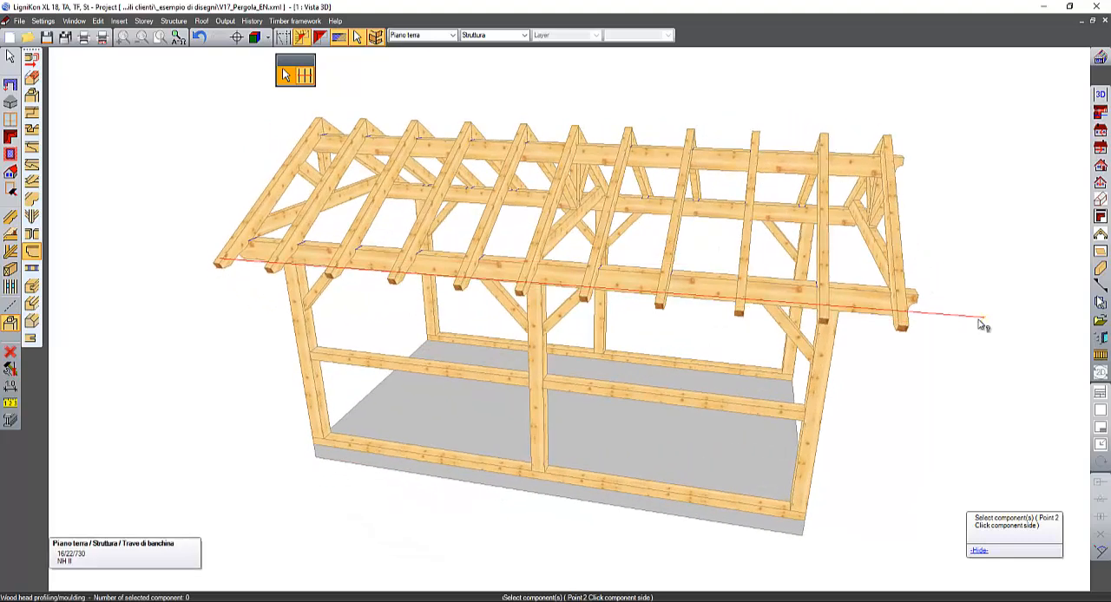
left_click(903, 319)
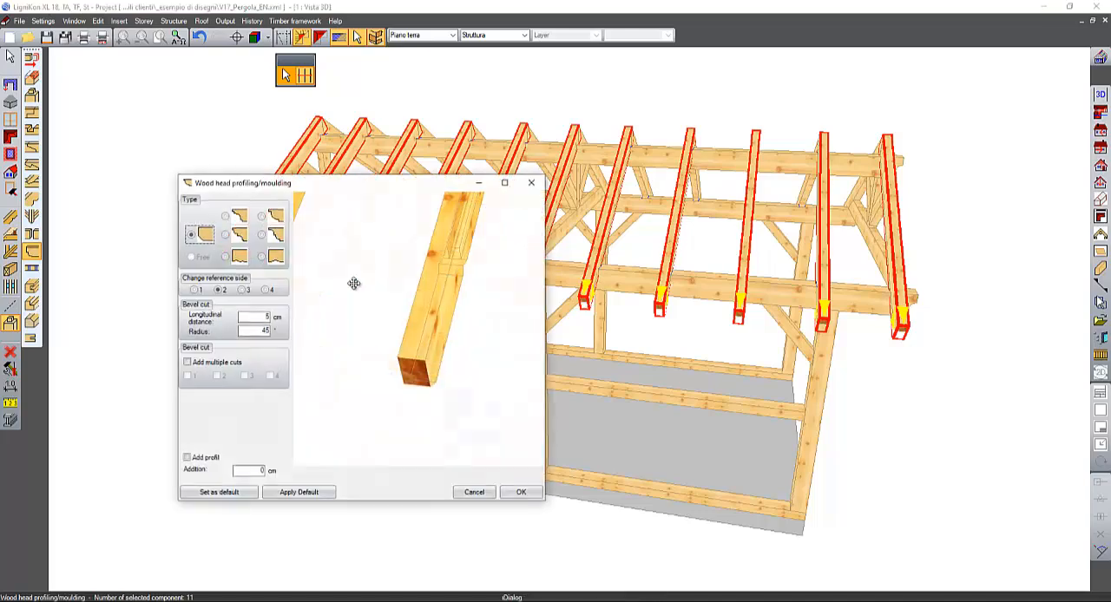
- Choose the stepped convex-concave profile type for the rafter heads and enlarge the profiling dialog to full screen
left_click_drag(355, 283, 305, 179)
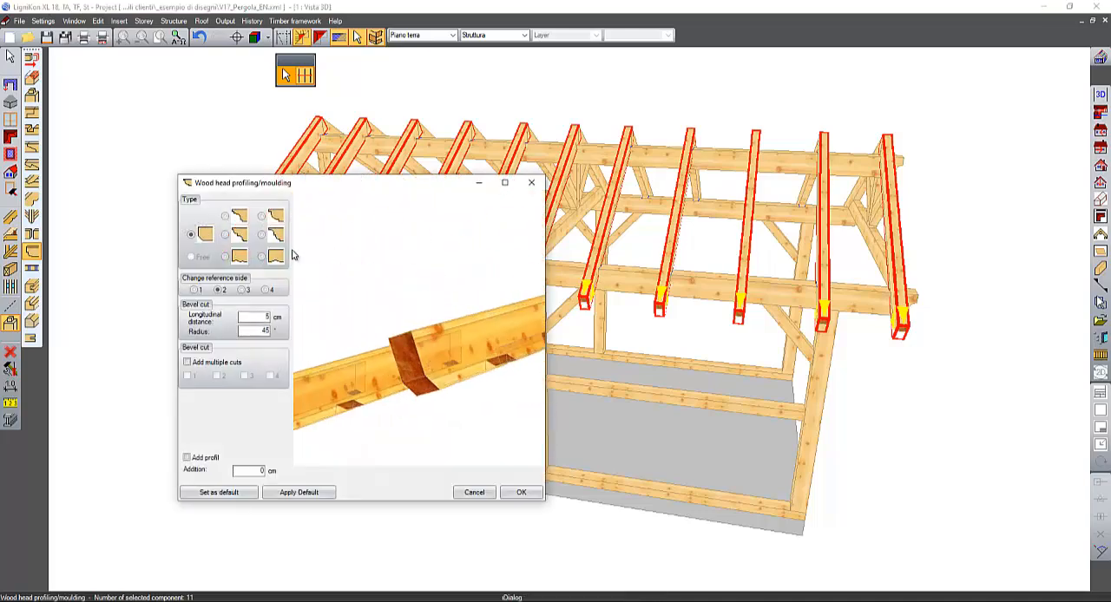
left_click(241, 238)
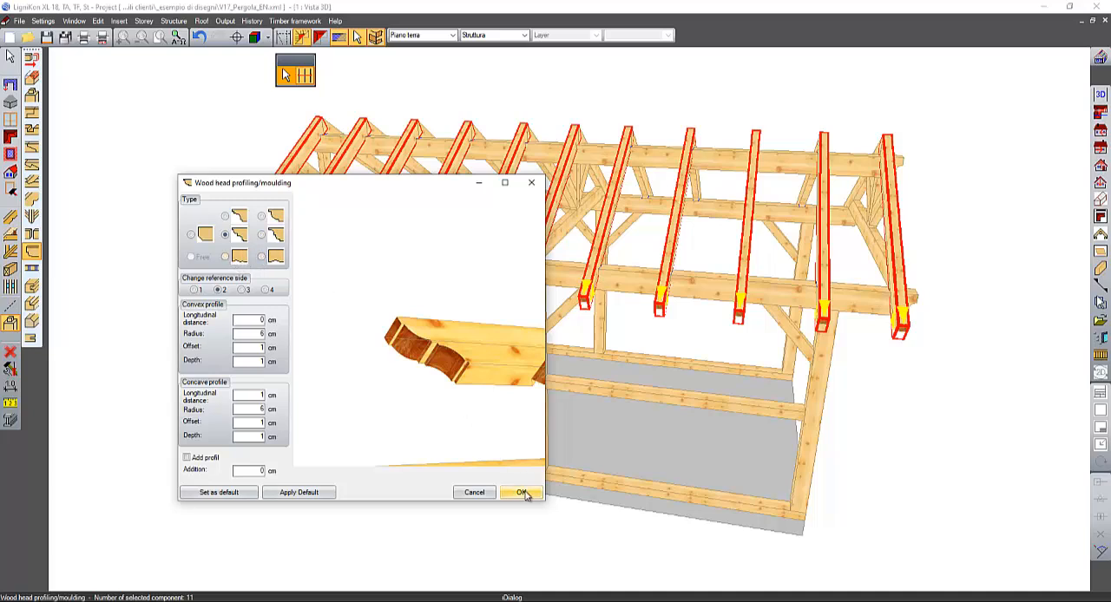
left_click_drag(340, 373, 578, 346)
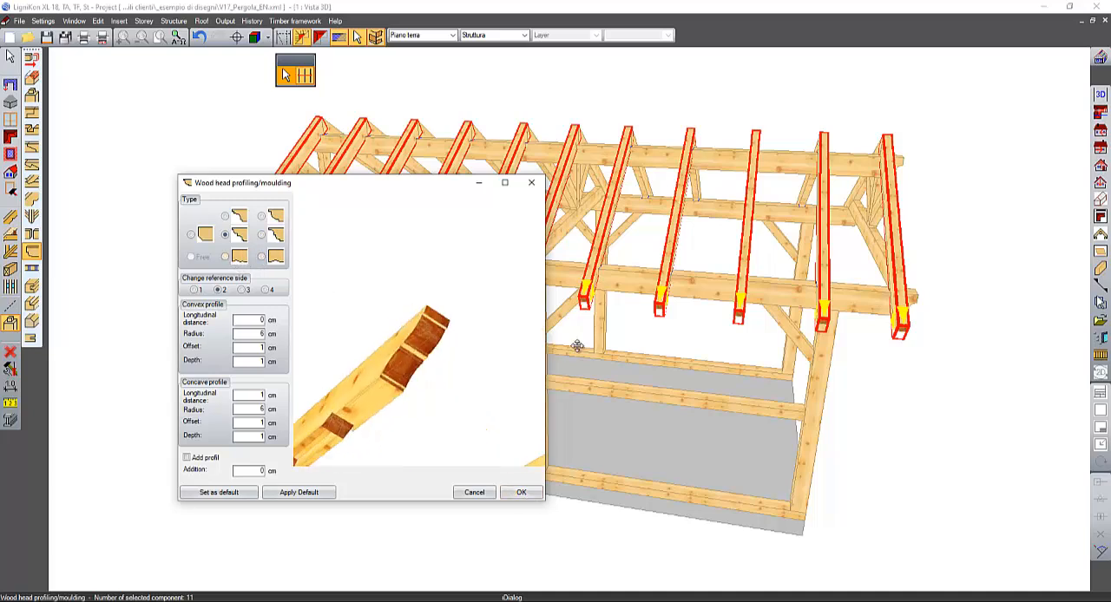
left_click(504, 182)
- Set the convex profile's radius to 5 cm for the rafter heads
scroll(457, 317, "down", 10)
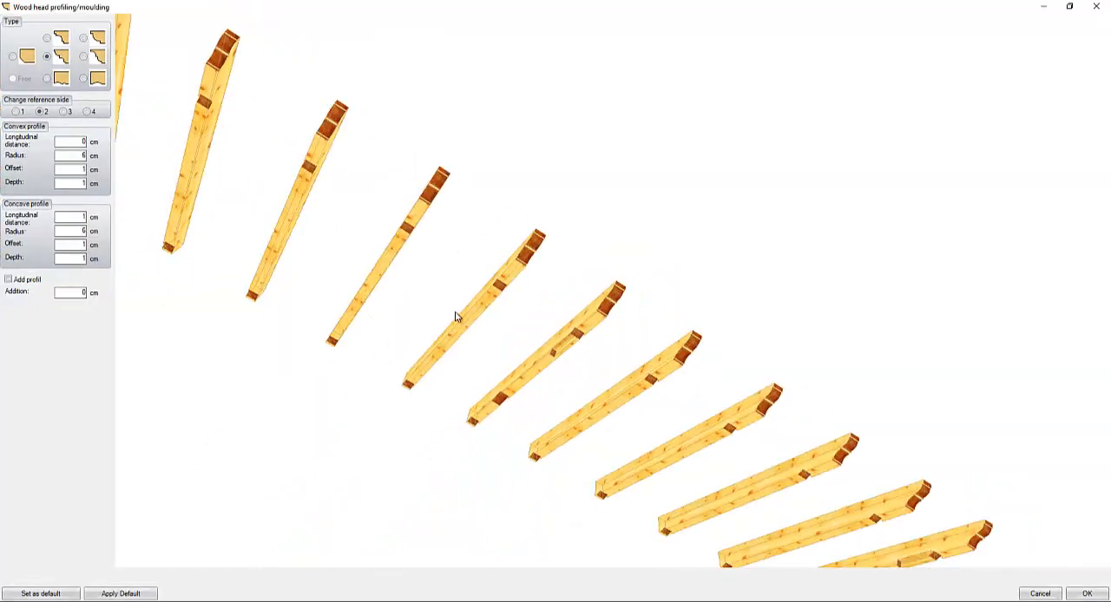
middle_click_drag(457, 318, 555, 539)
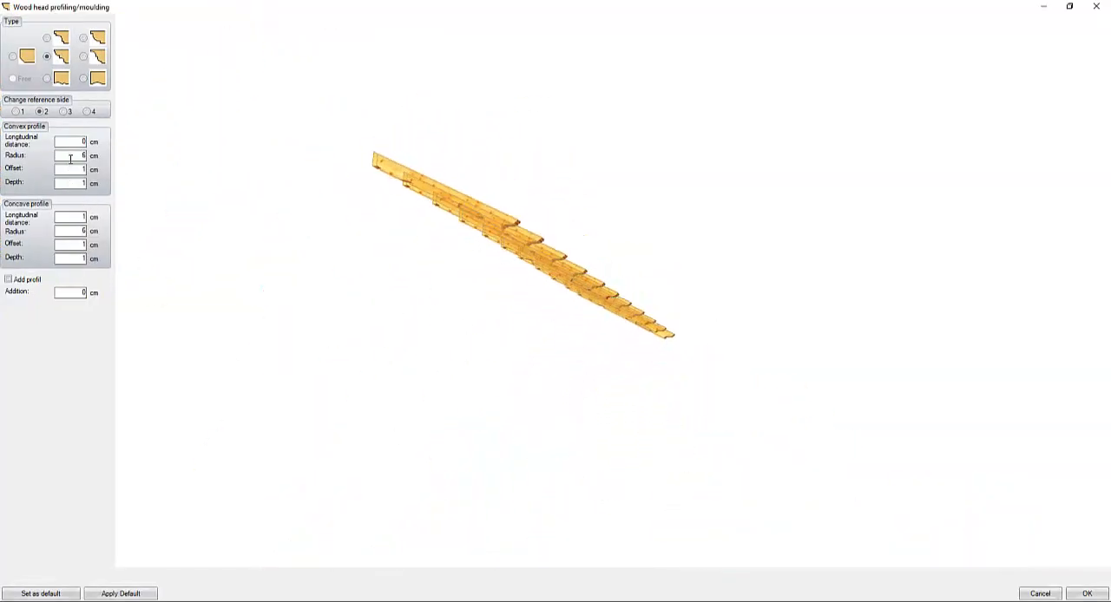
middle_click_drag(265, 169, 498, 293)
scroll(504, 369, "up", 6)
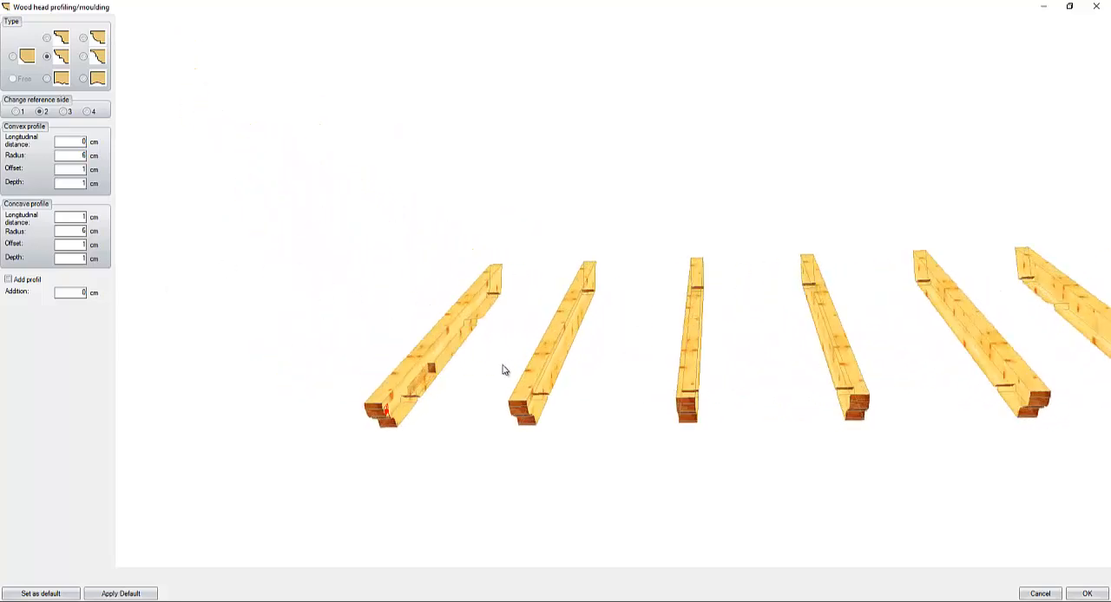
middle_click_drag(440, 370, 420, 306)
scroll(460, 417, "up", 3)
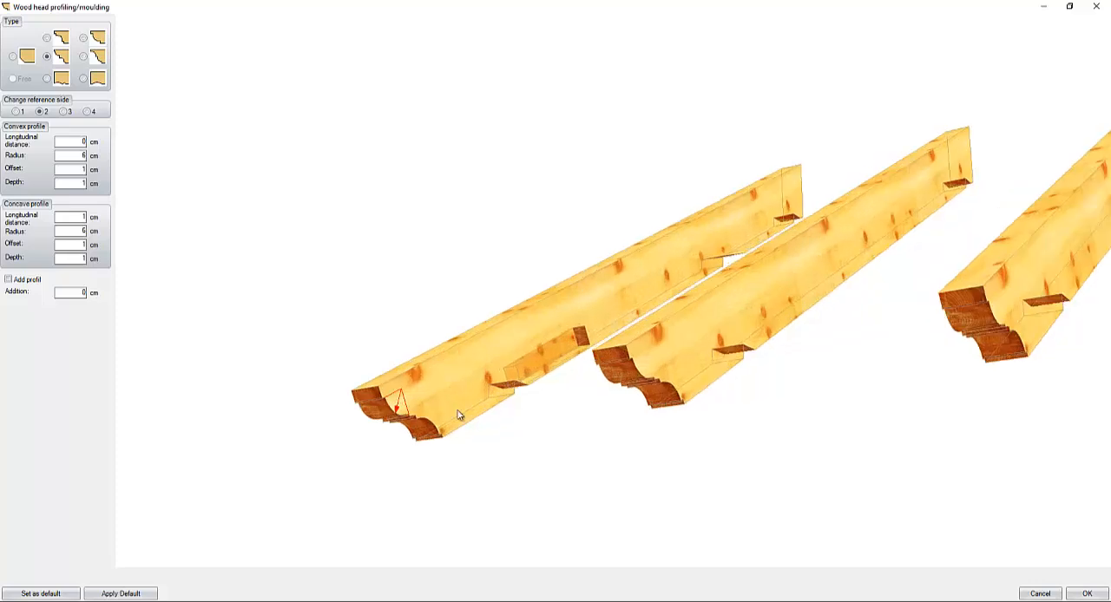
middle_click_drag(476, 403, 490, 297)
scroll(304, 351, "up", 3)
middle_click_drag(364, 347, 442, 331)
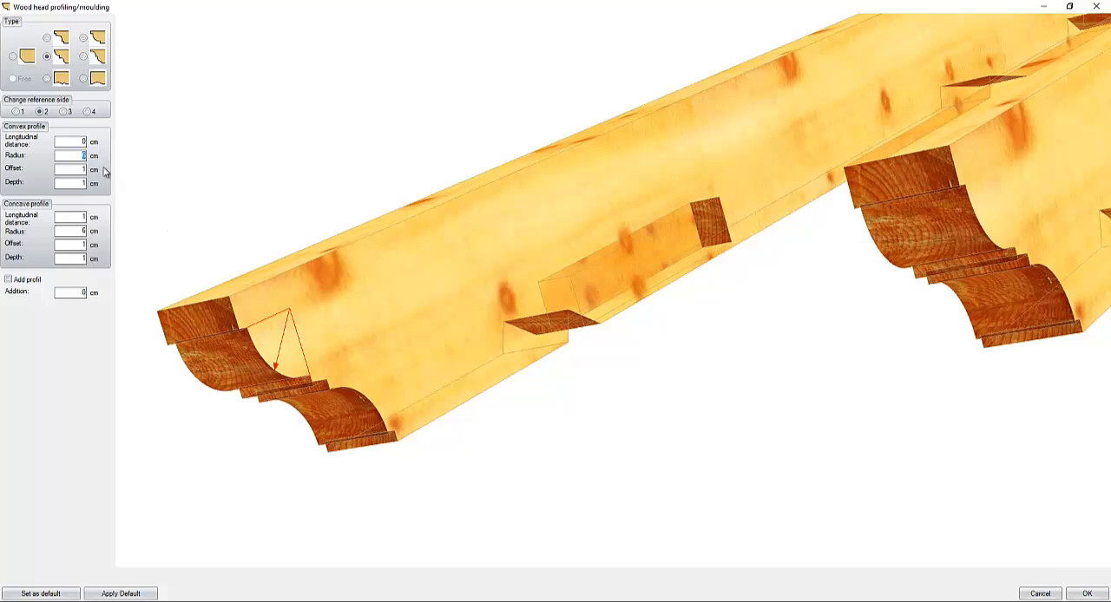
type("5")
key("Tab")
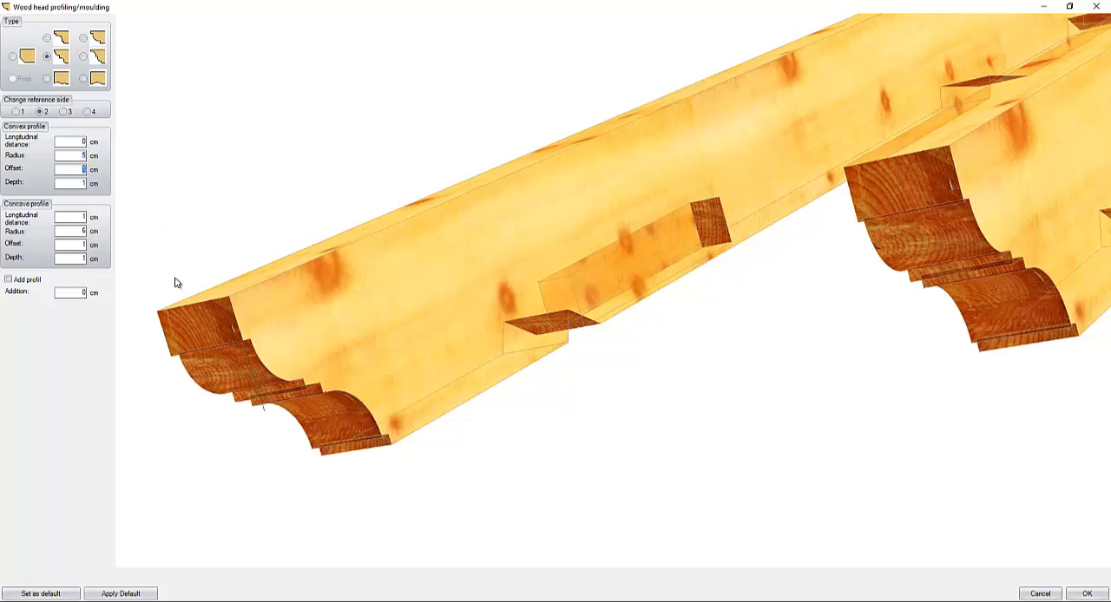
- Set the convex profile's offset and depth to 0 cm
middle_click_drag(256, 336, 434, 275)
scroll(330, 297, "up", 3)
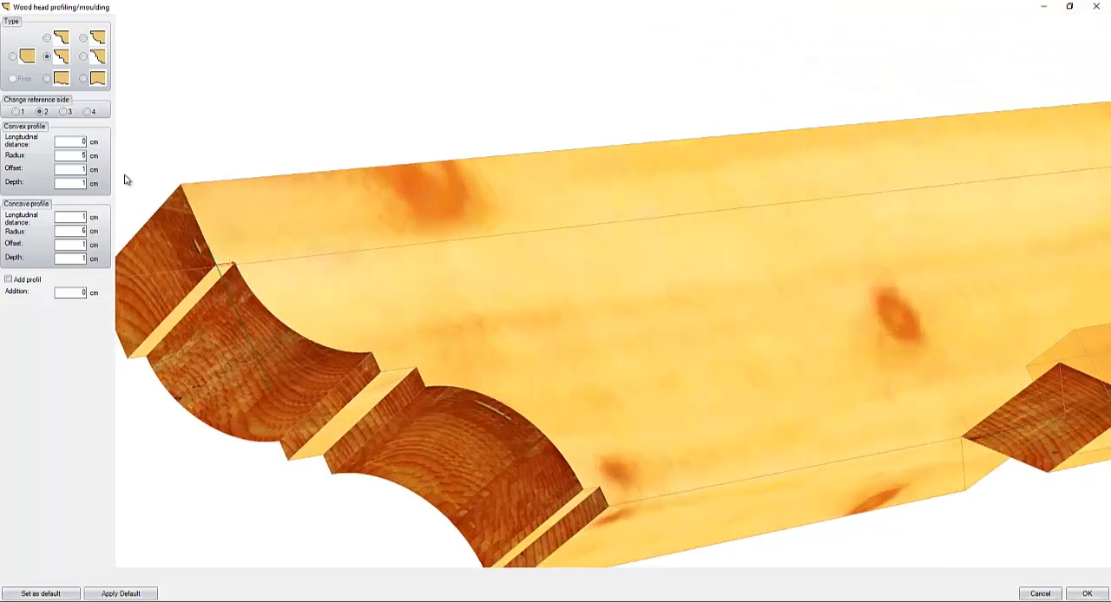
type("0")
key("Tab")
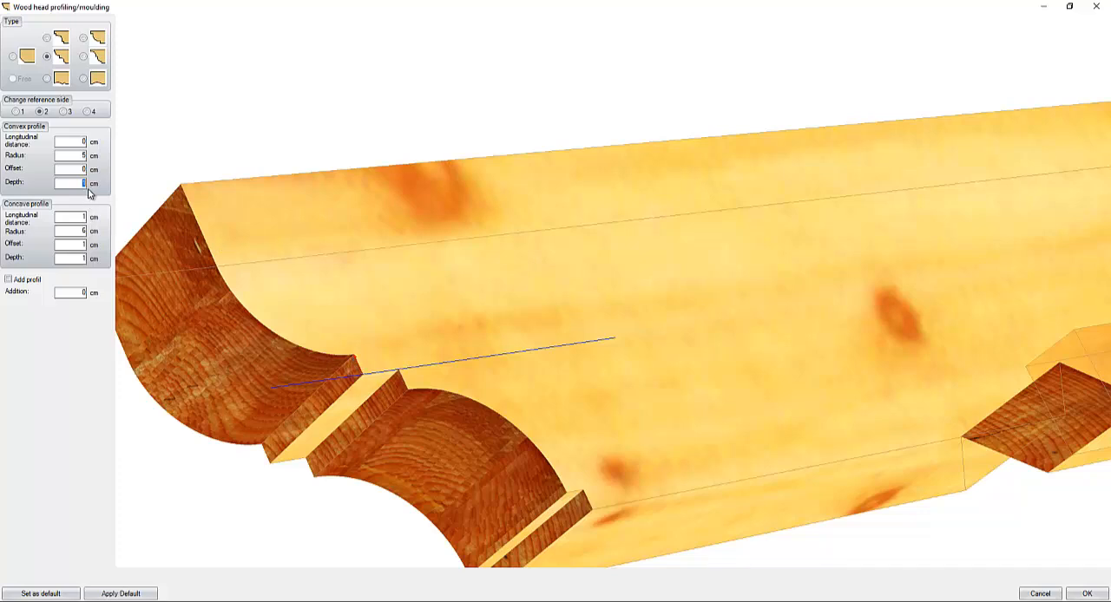
type("0")
key("Tab")
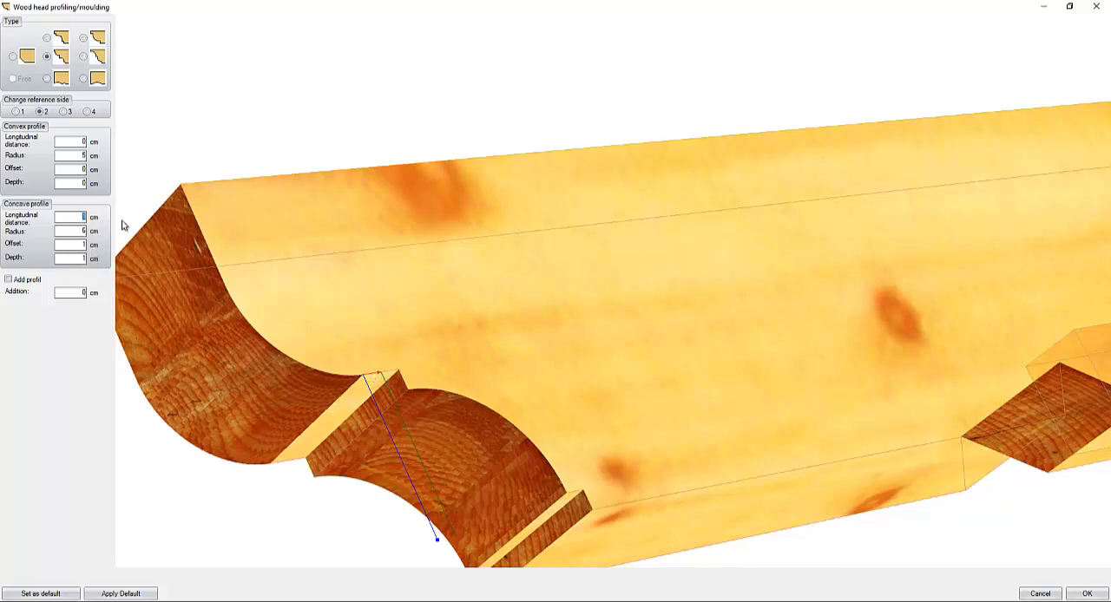
- Set the concave profile's longitudinal distance and offset to 0 cm and apply the profiling to the rafters
key("Tab")
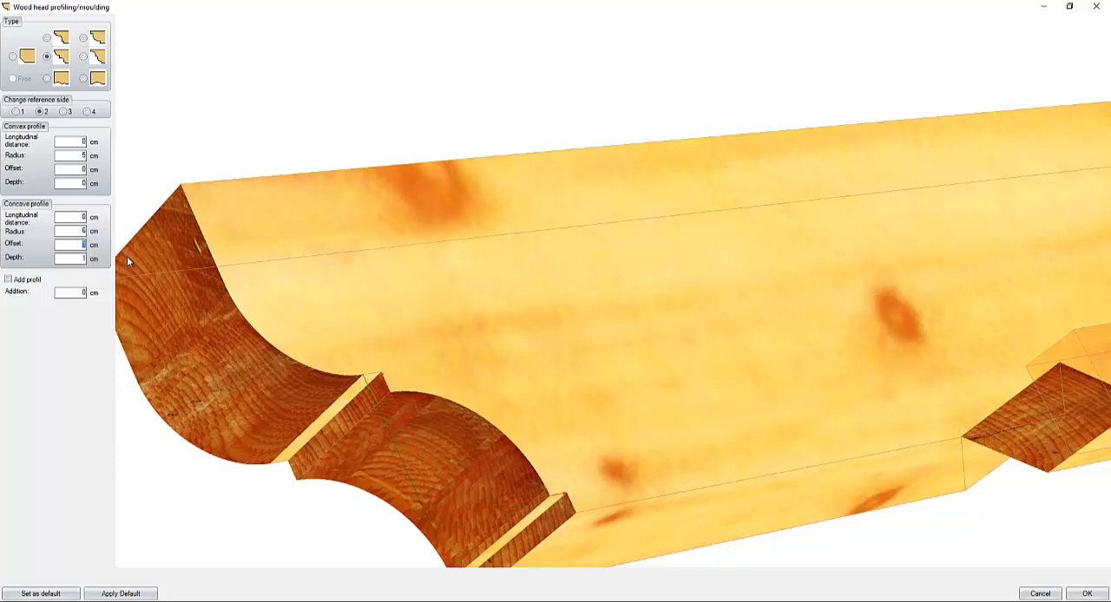
type("0")
key("Tab")
scroll(574, 362, "down", 3)
middle_click_drag(723, 367, 822, 396)
left_click(1089, 593)
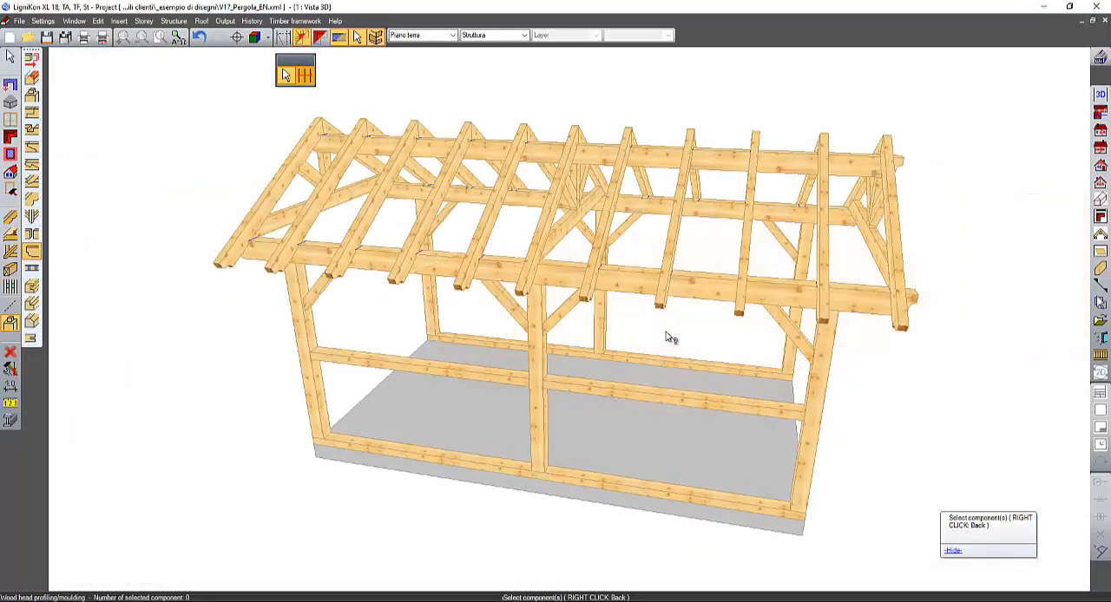
- Delete the horizontal tie beam of the truss at the front gable
middle_click_drag(434, 294, 816, 228)
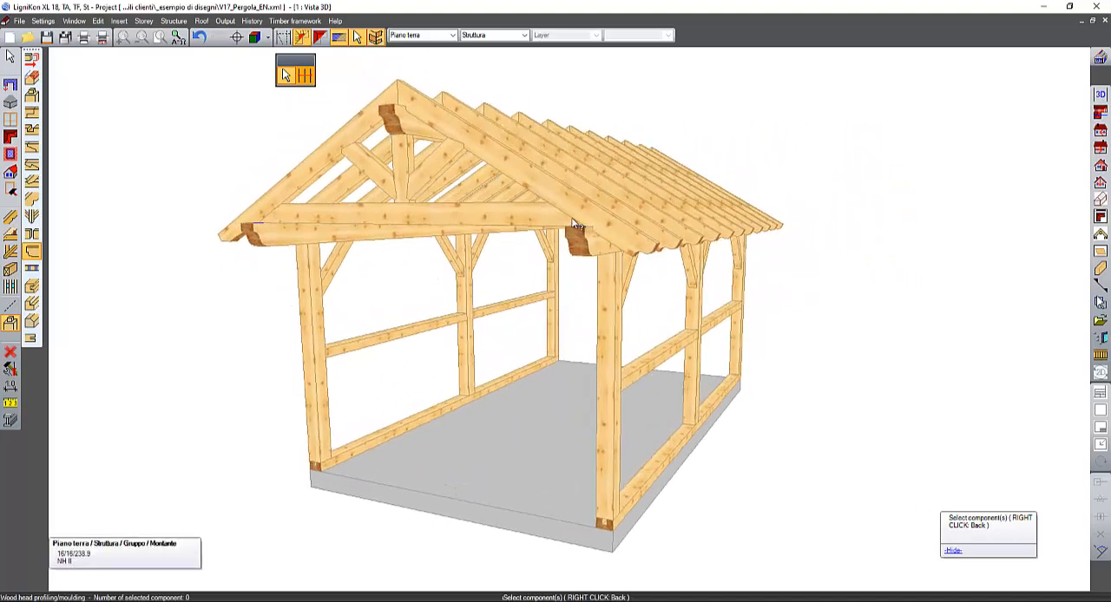
middle_click_drag(671, 245, 649, 228)
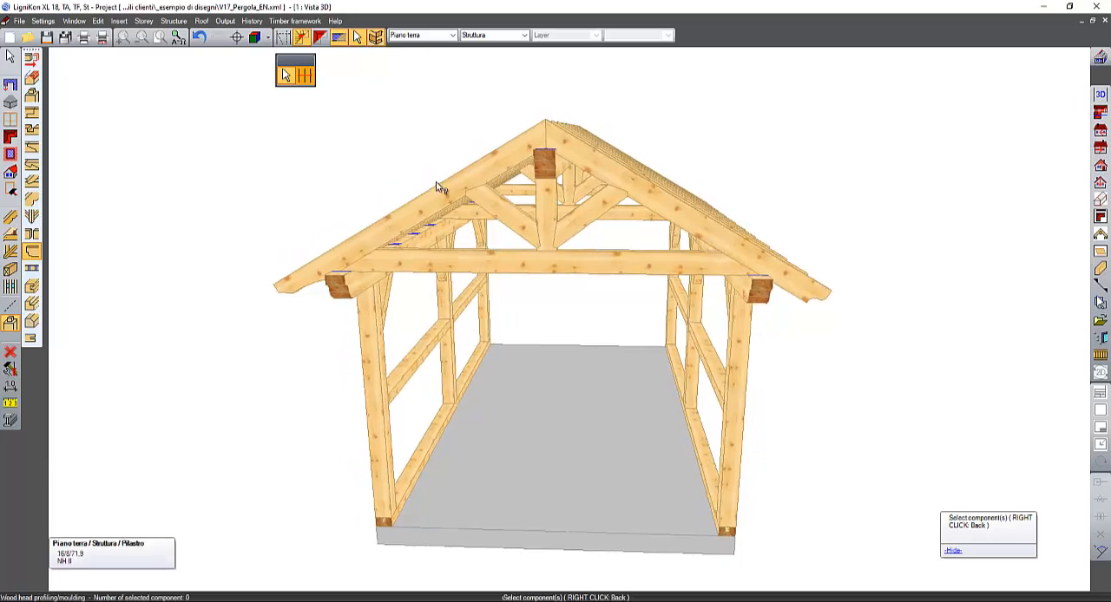
left_click(12, 57)
left_click(608, 263)
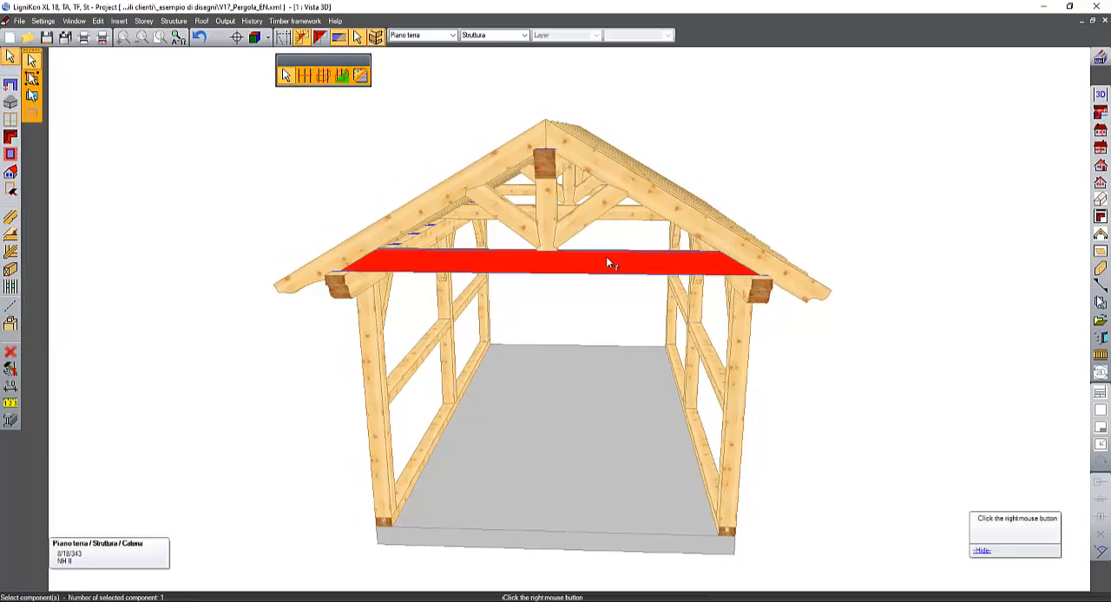
key("Delete")
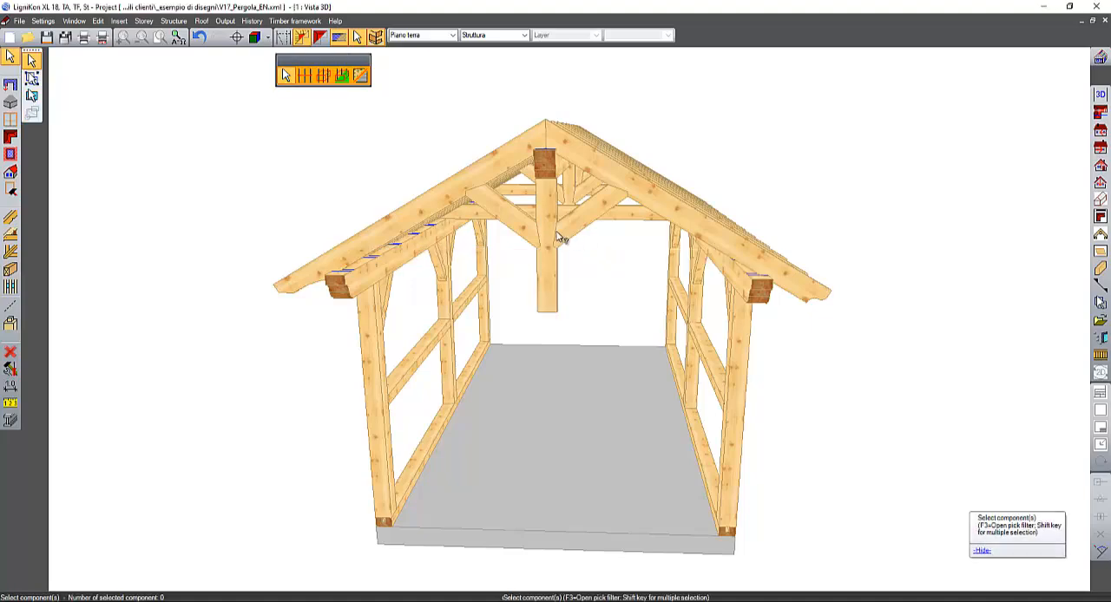
- Delete the king post and both diagonal struts of the front gable truss
left_click(521, 229)
key("Delete")
left_click(546, 223)
key("Delete")
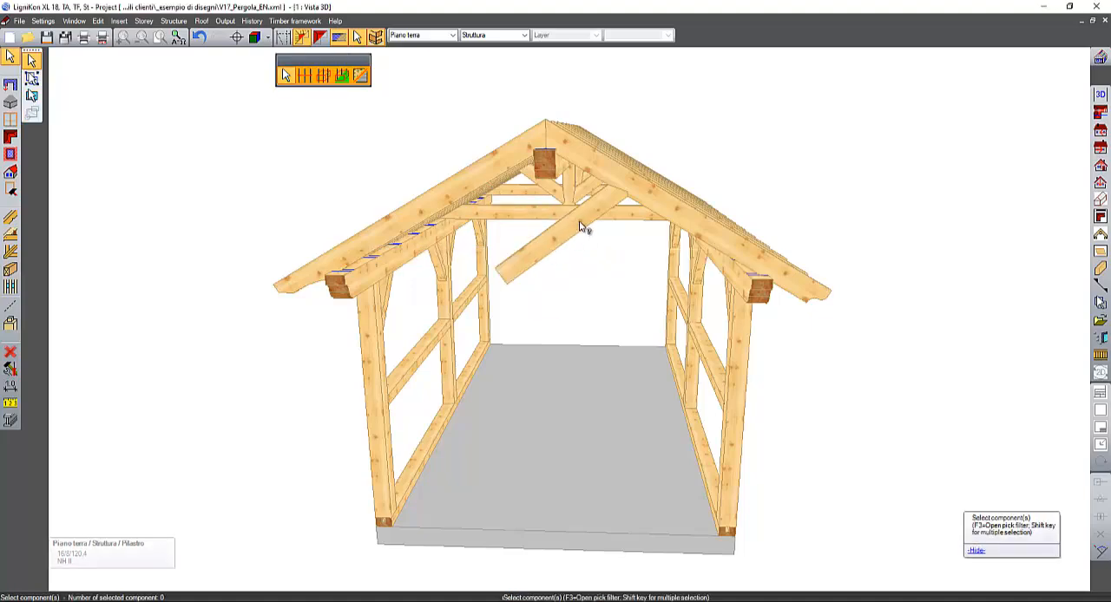
middle_click_drag(583, 229, 585, 287)
left_click(605, 216)
middle_click_drag(637, 237, 578, 211)
right_click(578, 219)
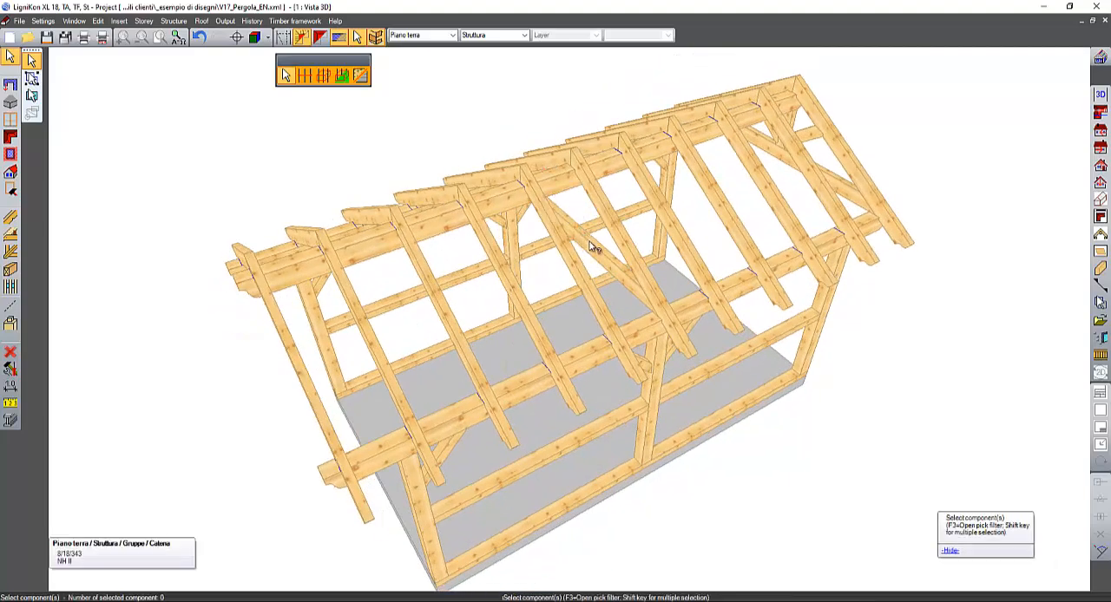
- Delete the tie beams, king posts and diagonal struts of the remaining trusses under the ridge
middle_click_drag(793, 199, 699, 380)
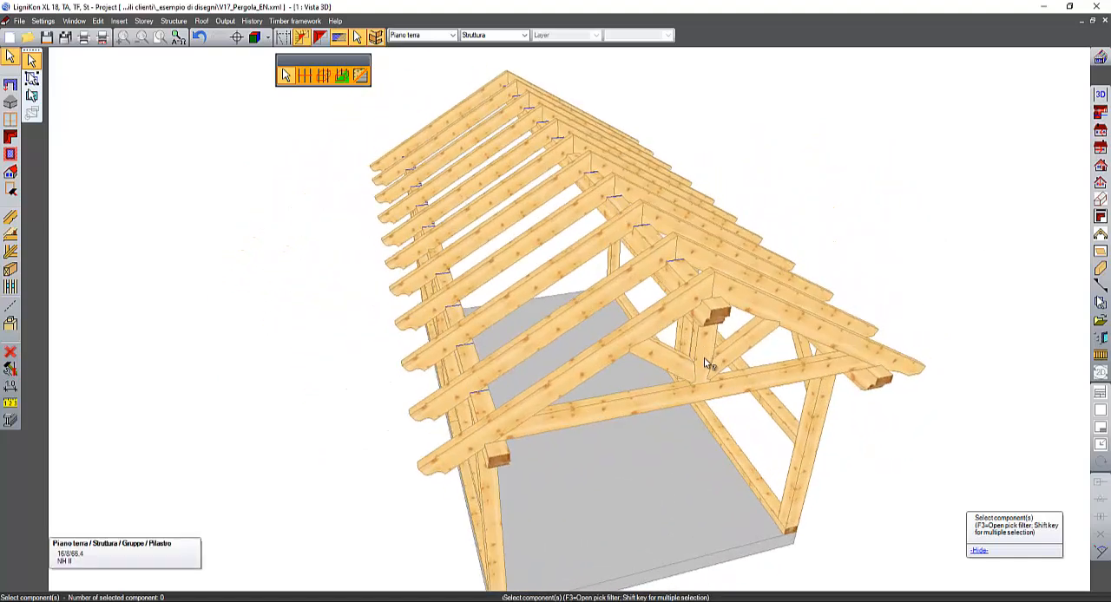
left_click(680, 364)
right_click(704, 355)
left_click(707, 354)
right_click(724, 358)
left_click(734, 354)
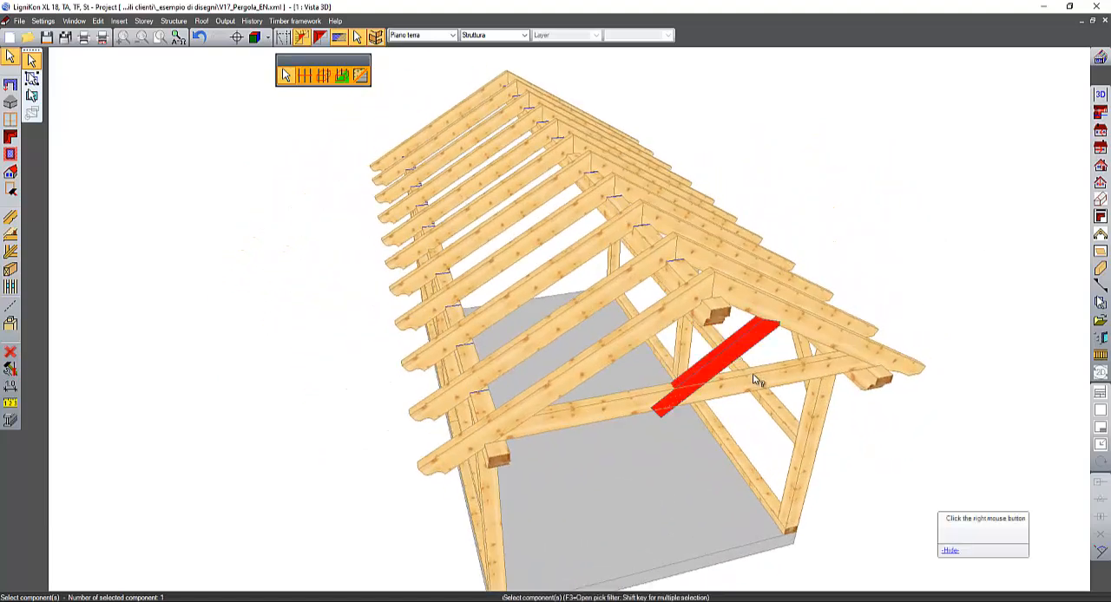
right_click(753, 373)
left_click(754, 379)
right_click(754, 379)
middle_click_drag(755, 379, 539, 224)
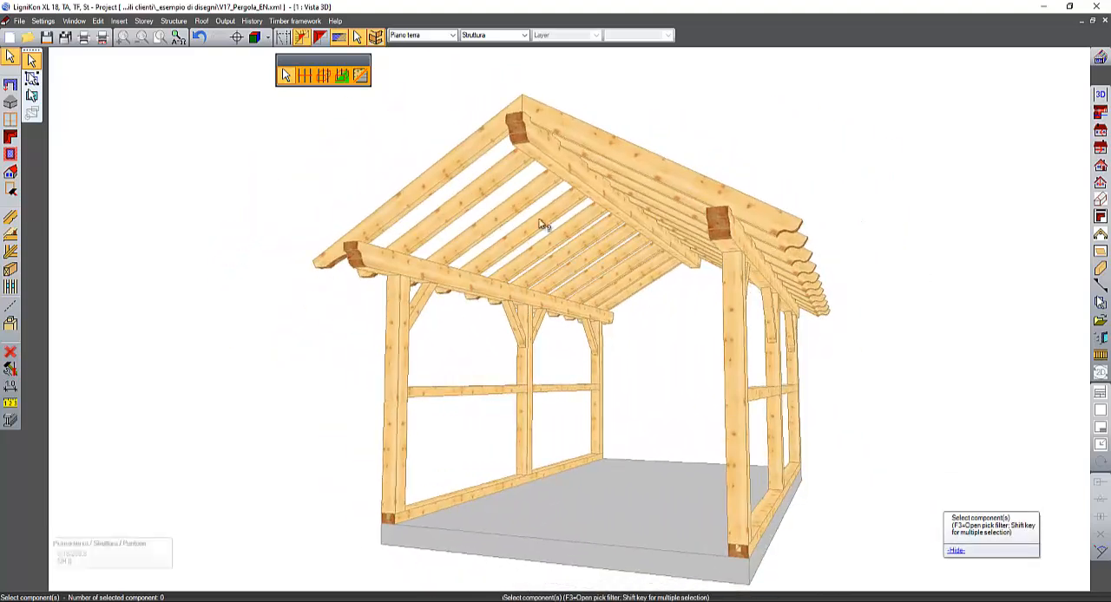
- Draw a horizontal guide line on the front gable rafter's side face, through the top corner of the eaves purlin
scroll(567, 227, "up", 3)
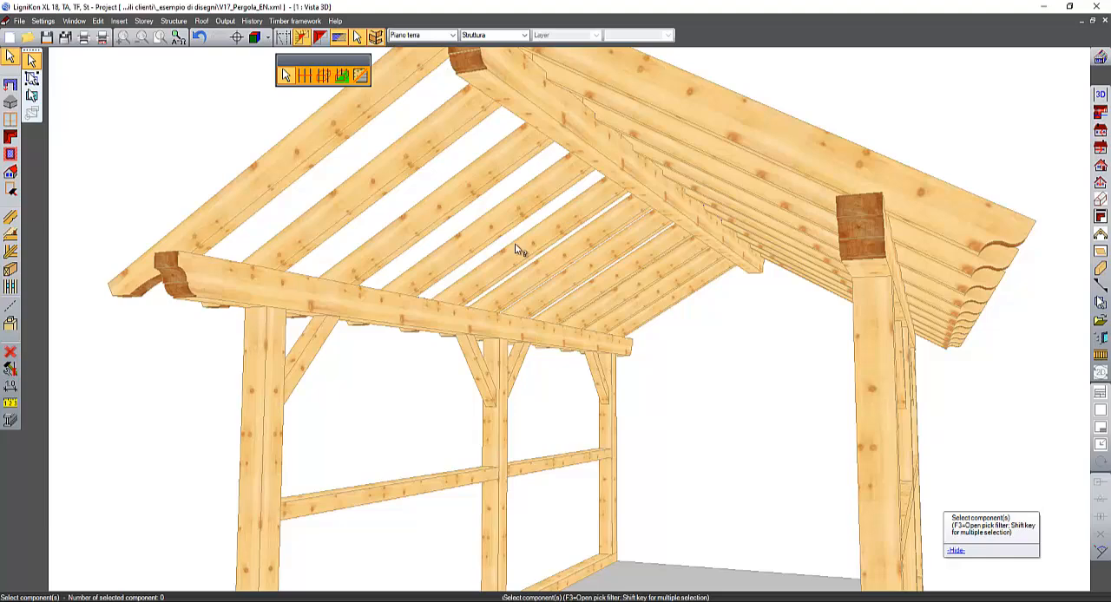
scroll(533, 258, "up", 1)
middle_click_drag(545, 270, 657, 261)
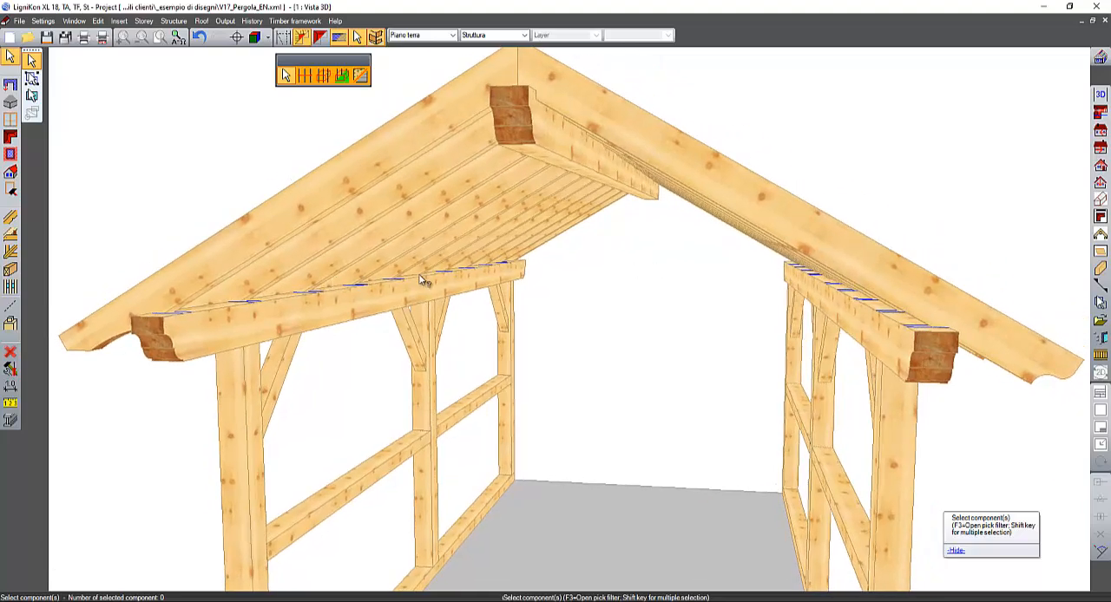
middle_click_drag(467, 265, 476, 261)
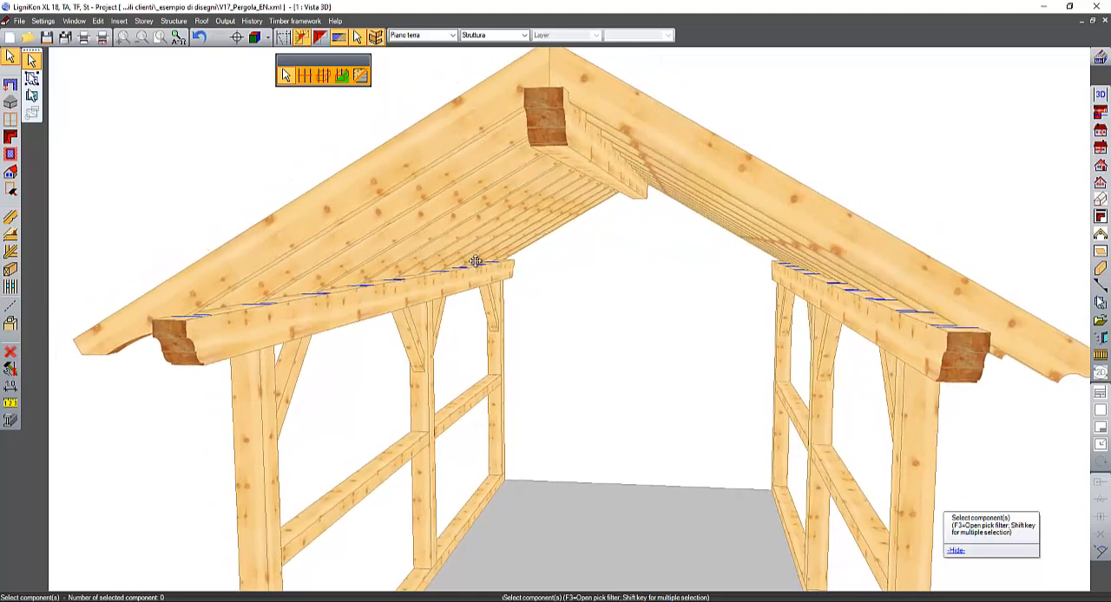
left_click(14, 308)
left_click(32, 312)
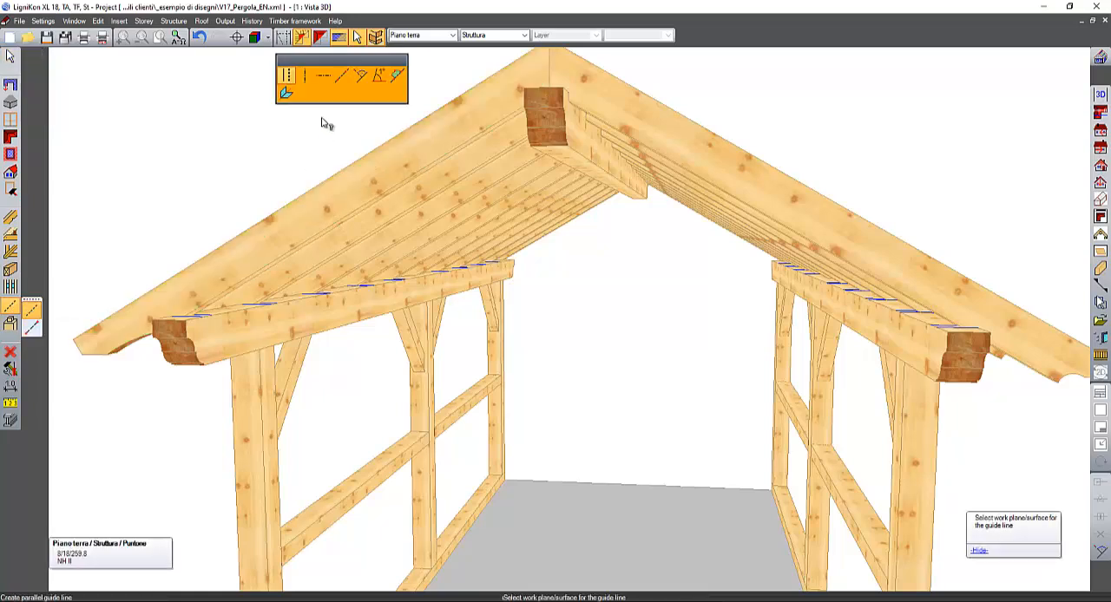
left_click(324, 75)
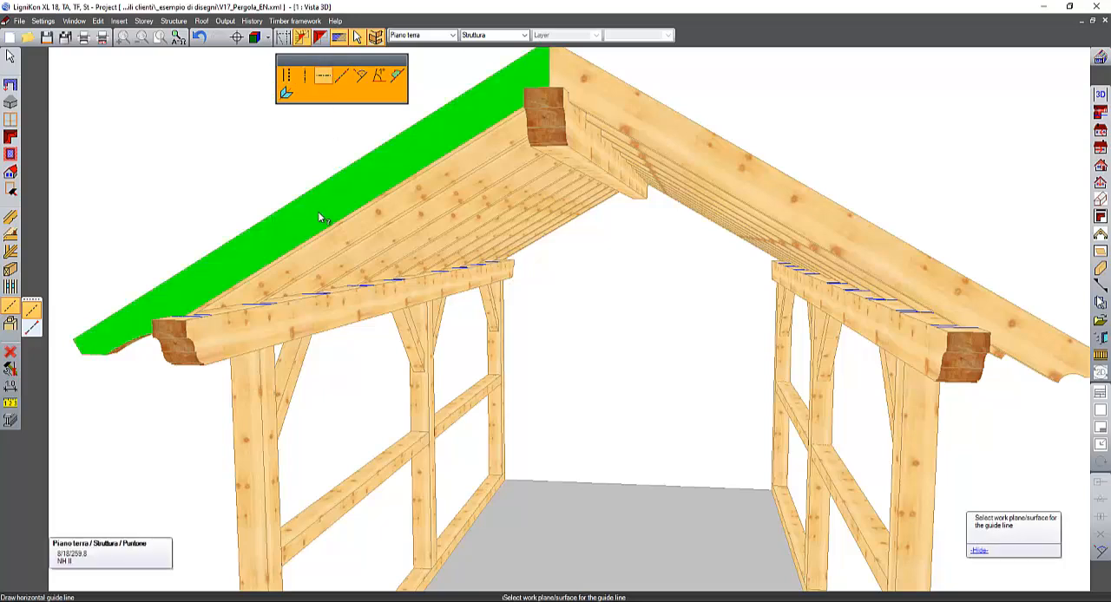
left_click(318, 214)
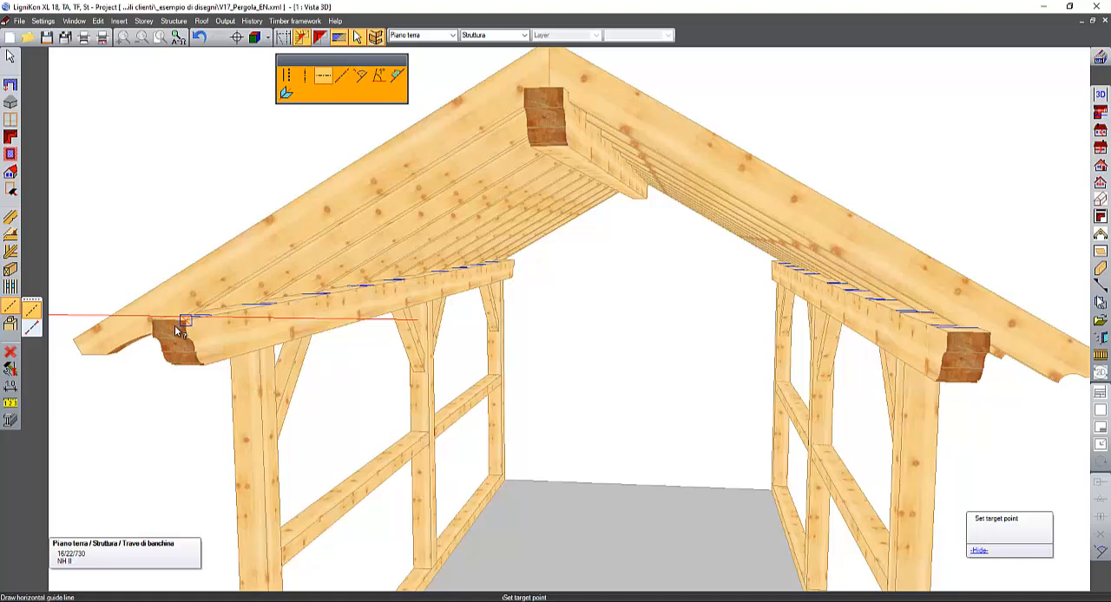
middle_click_drag(175, 325, 267, 319)
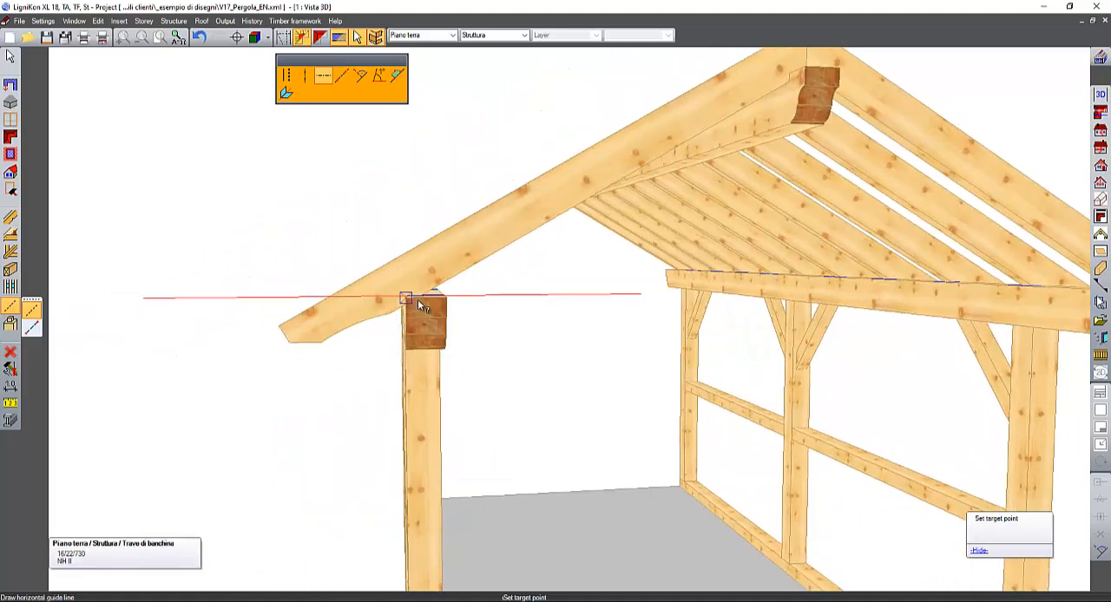
middle_click_drag(456, 301, 436, 302)
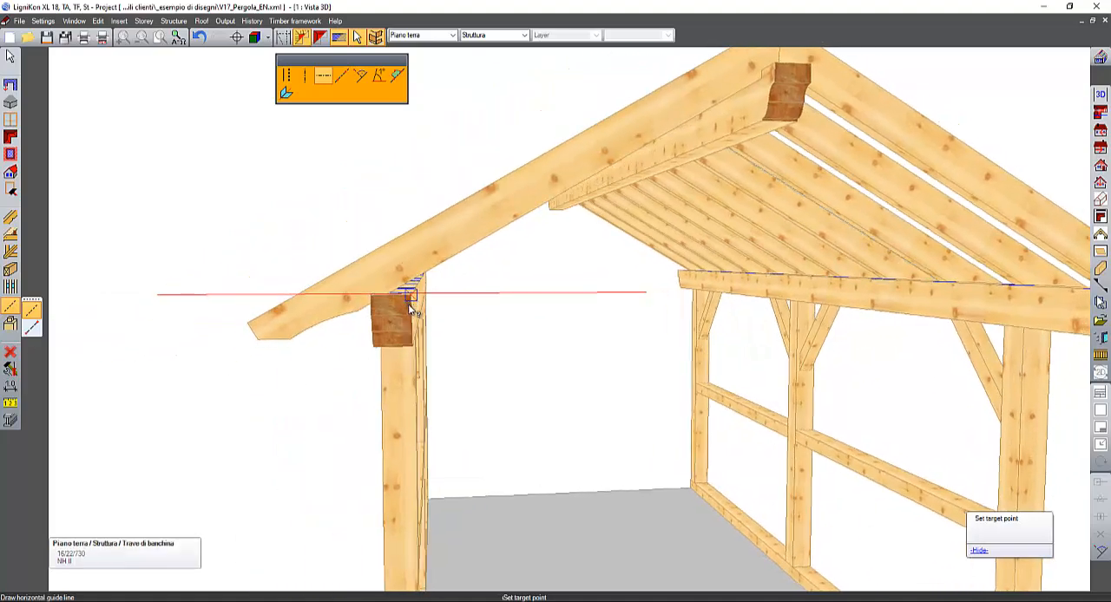
scroll(404, 299, "up", 3)
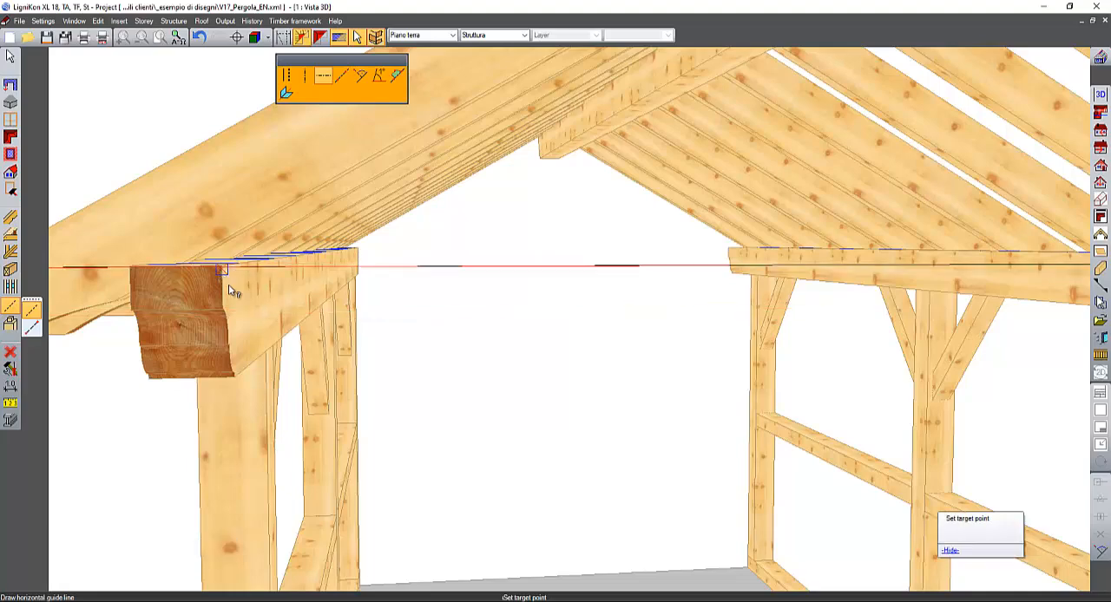
- Create a vertical guide line through the ridge point where the two front gable rafters meet
scroll(233, 291, "down", 5)
middle_click_drag(495, 365, 528, 412)
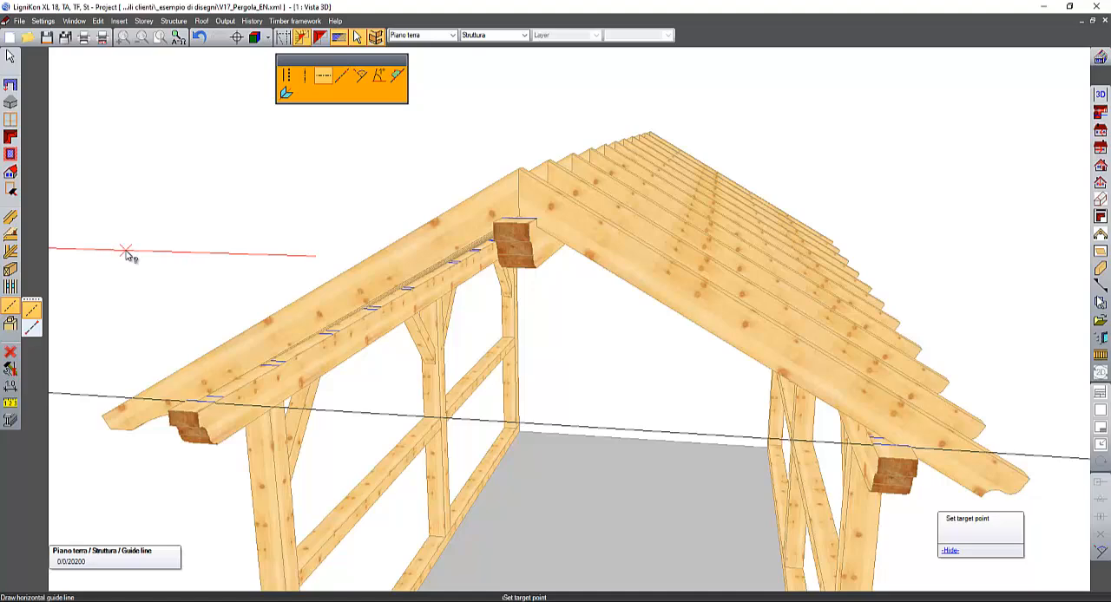
mouse_move(126, 251)
middle_mouse_down()
mouse_move(133, 228)
mouse_move(131, 238)
middle_mouse_up()
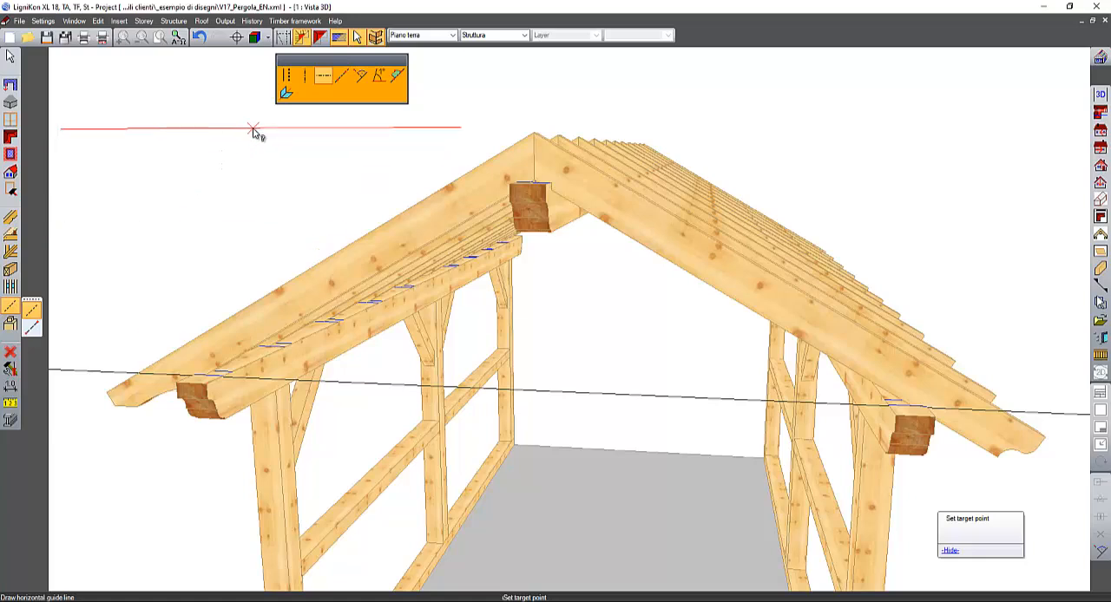
left_click(304, 75)
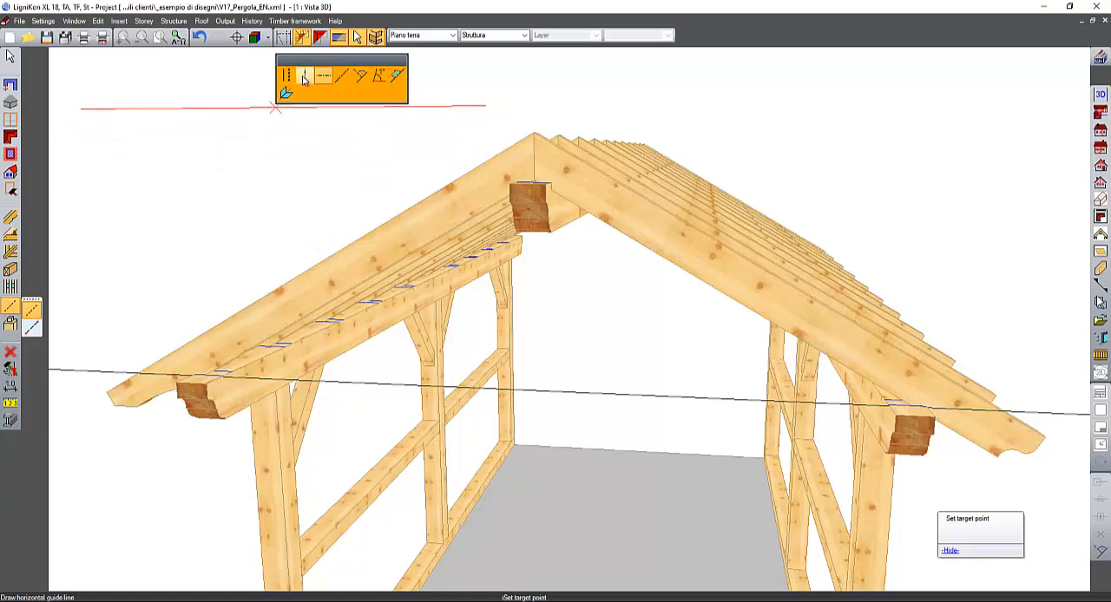
left_click(543, 164)
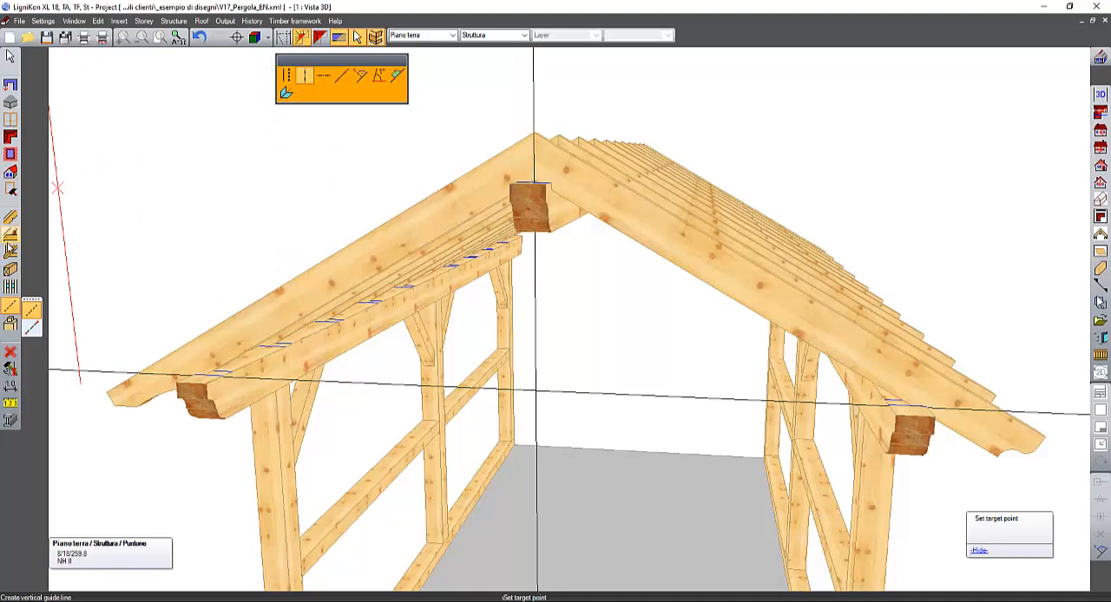
left_click(14, 270)
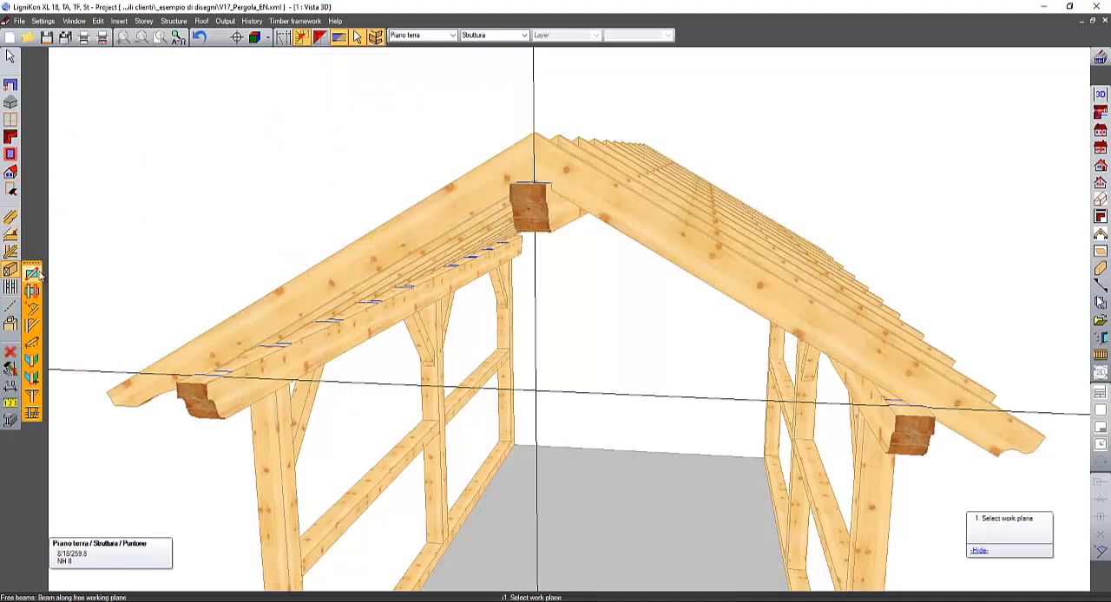
left_click(34, 275)
scroll(493, 373, "down", 3)
middle_click_drag(493, 371, 440, 352)
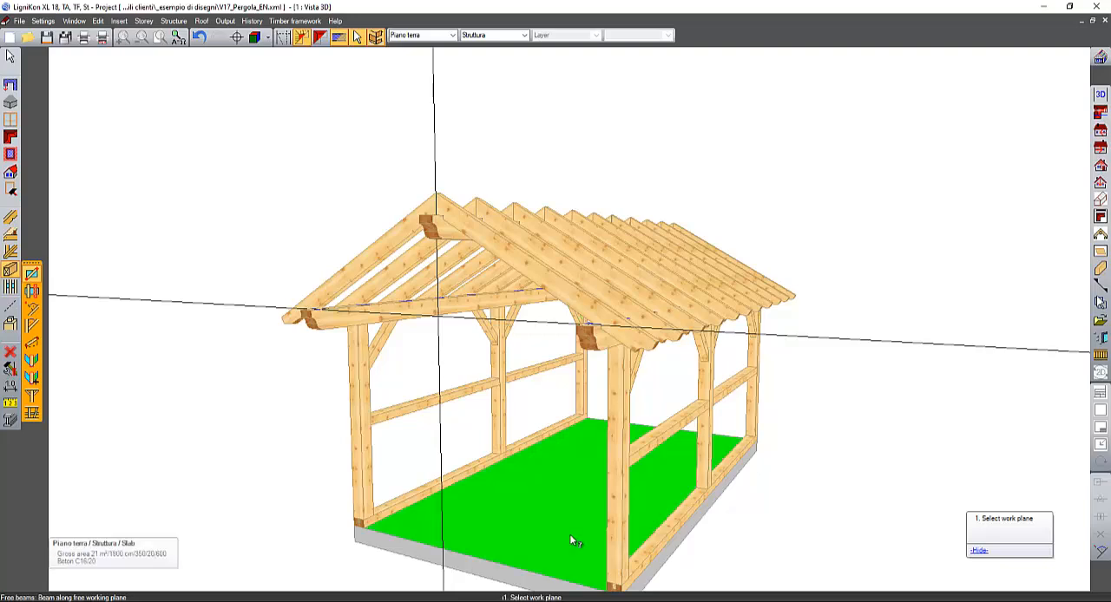
left_click(530, 536)
left_click(503, 557)
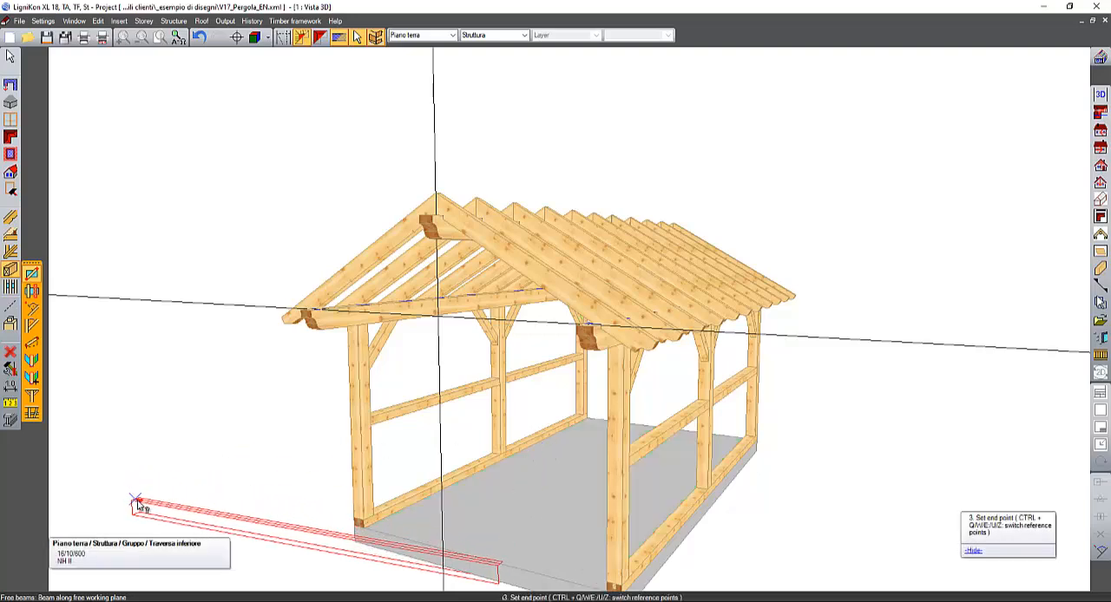
left_click(264, 552)
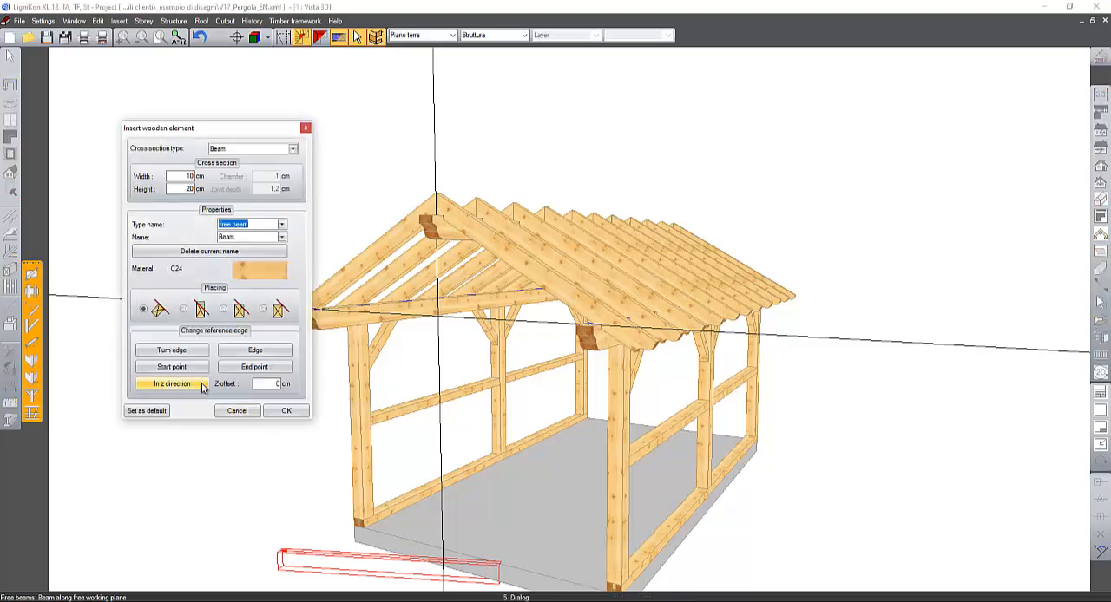
left_click(201, 388)
left_click(236, 413)
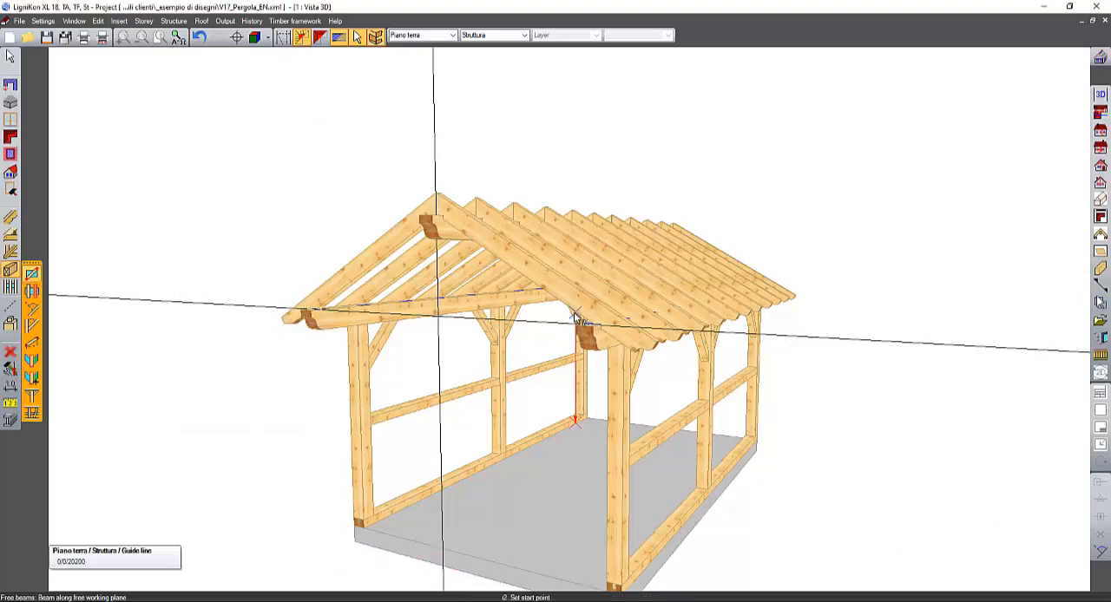
middle_click_drag(580, 330, 496, 418)
left_click(31, 274)
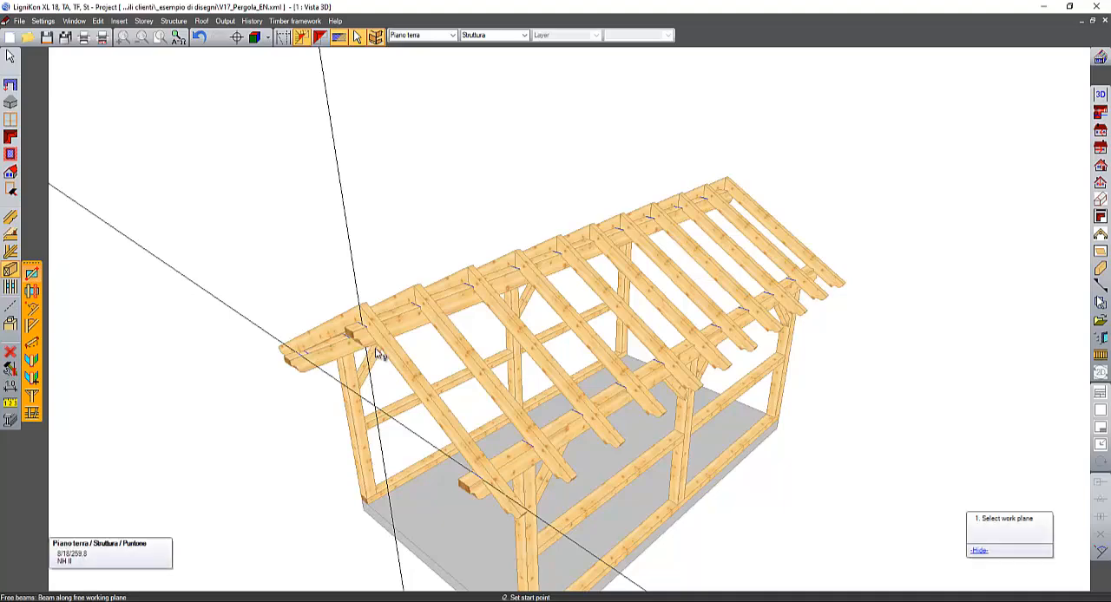
left_click(359, 306)
middle_click_drag(826, 293, 558, 217)
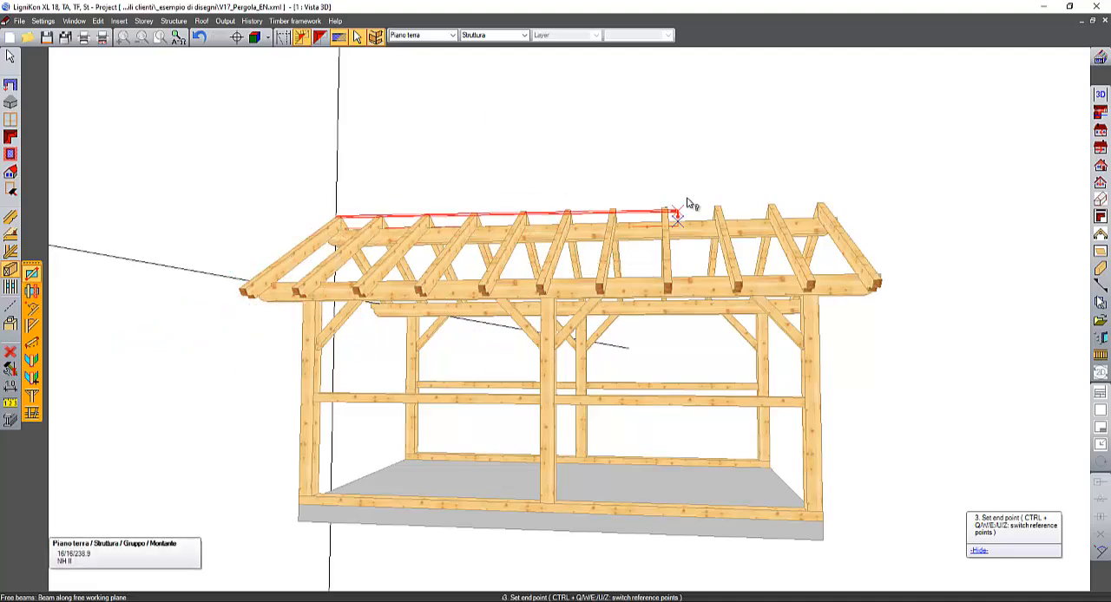
left_click(534, 310)
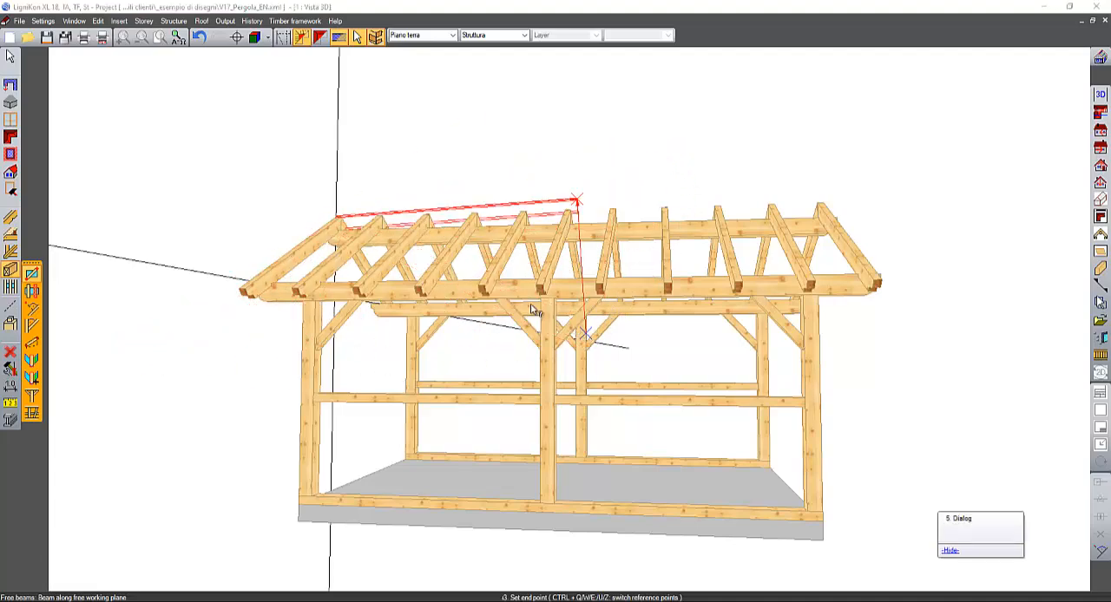
middle_click_drag(533, 310, 901, 274)
middle_click_drag(726, 298, 519, 285)
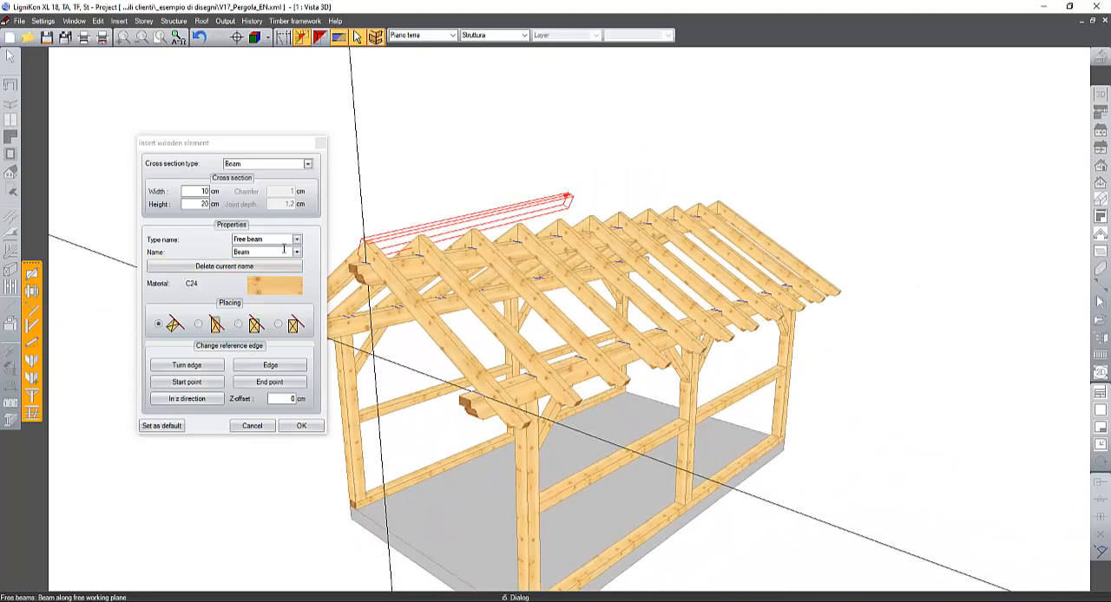
left_click(199, 400)
middle_click_drag(402, 248, 531, 239)
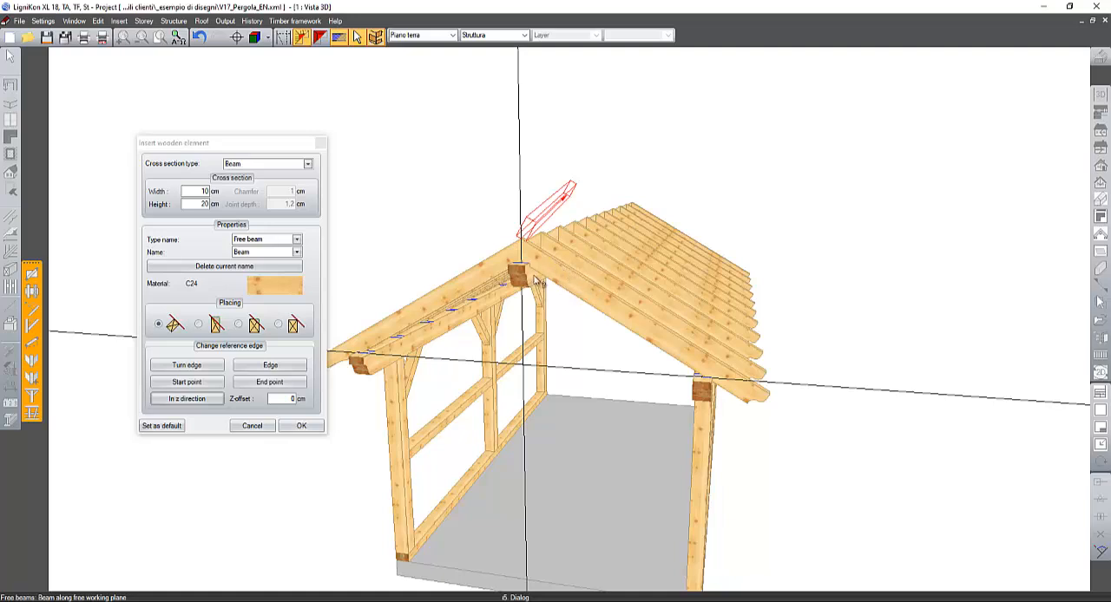
scroll(504, 392, "up", 2)
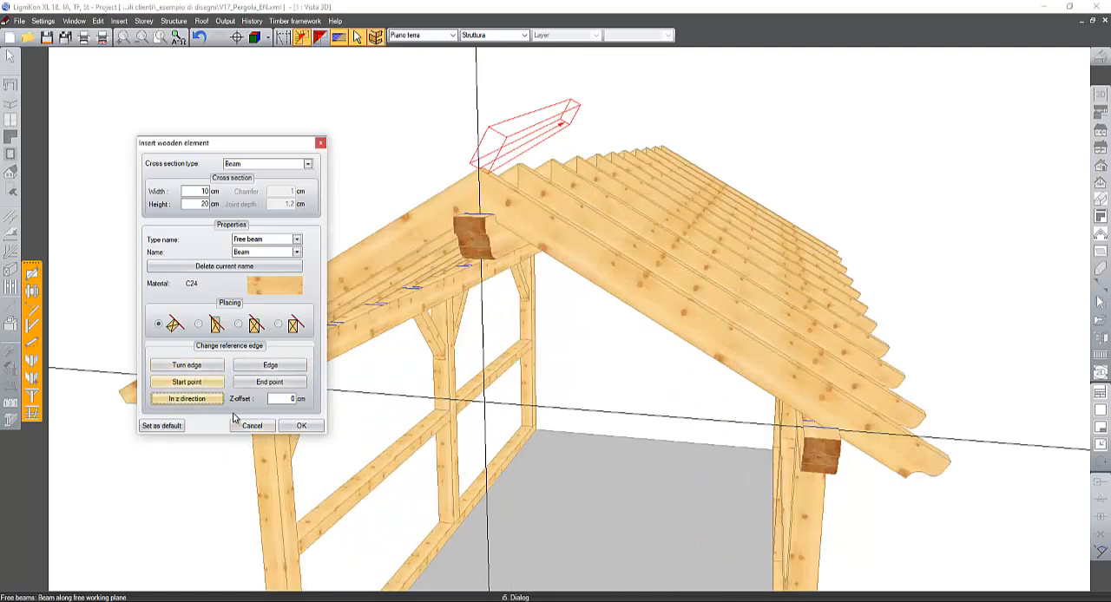
left_click(252, 425)
- Place a free beam in the plane of the front gable rafter's face, running along the horizontal guide line between both eaves purlins
left_click(32, 273)
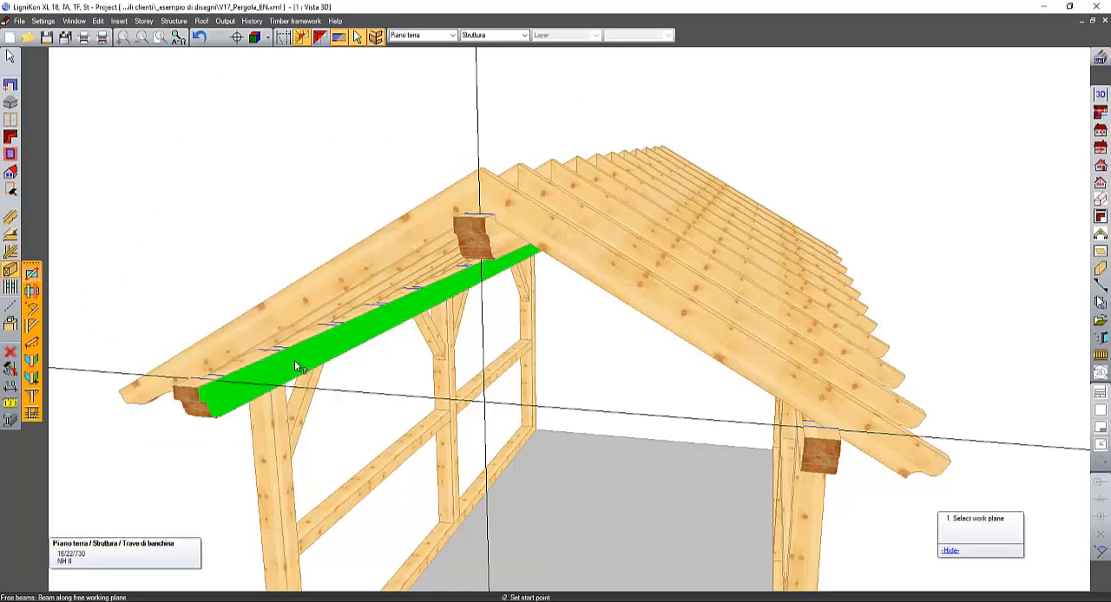
middle_click_drag(240, 342, 322, 318)
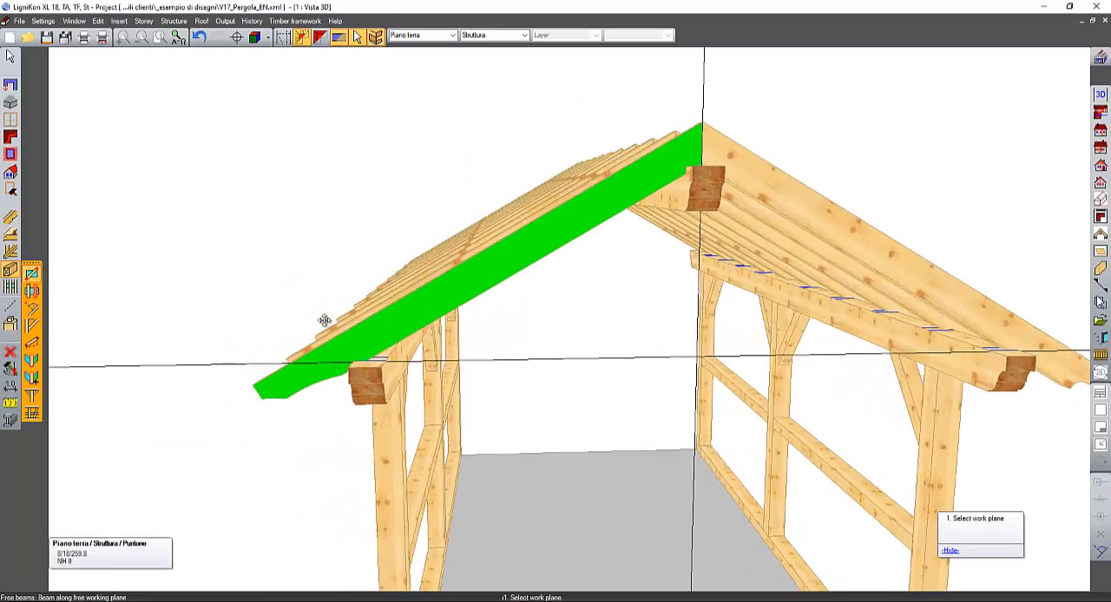
left_click(377, 338)
scroll(351, 360, "up", 3)
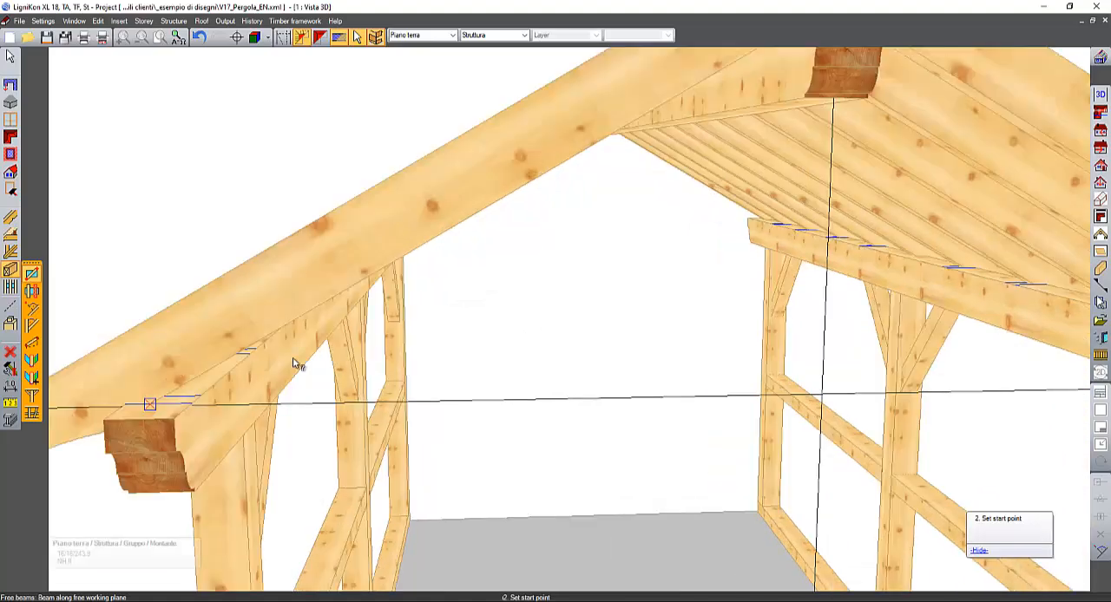
left_click(150, 403)
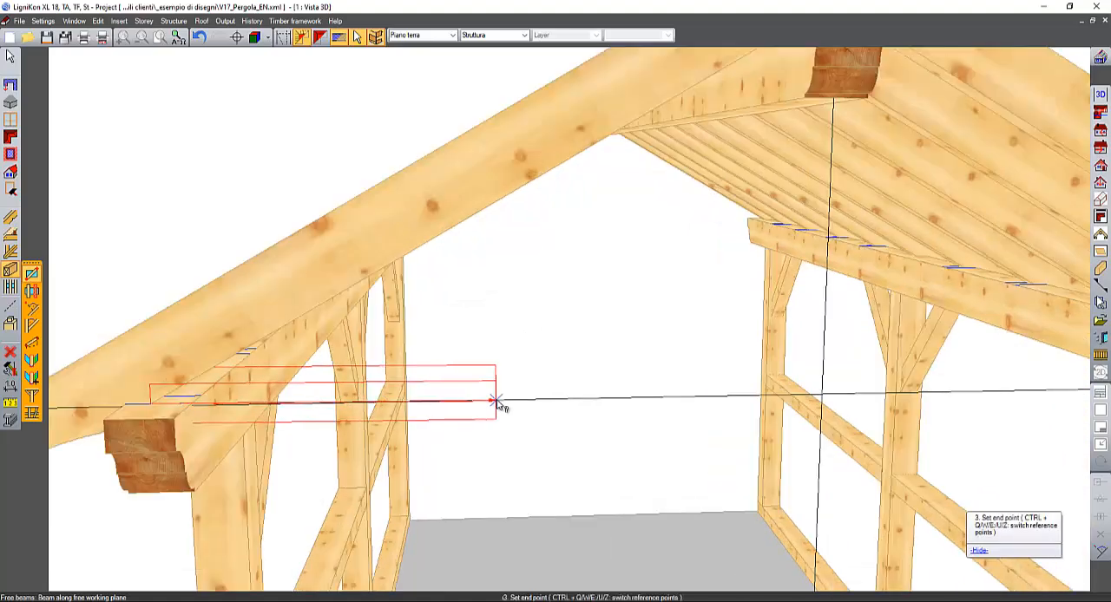
middle_click_drag(498, 404, 374, 405)
middle_click_drag(902, 404, 982, 404)
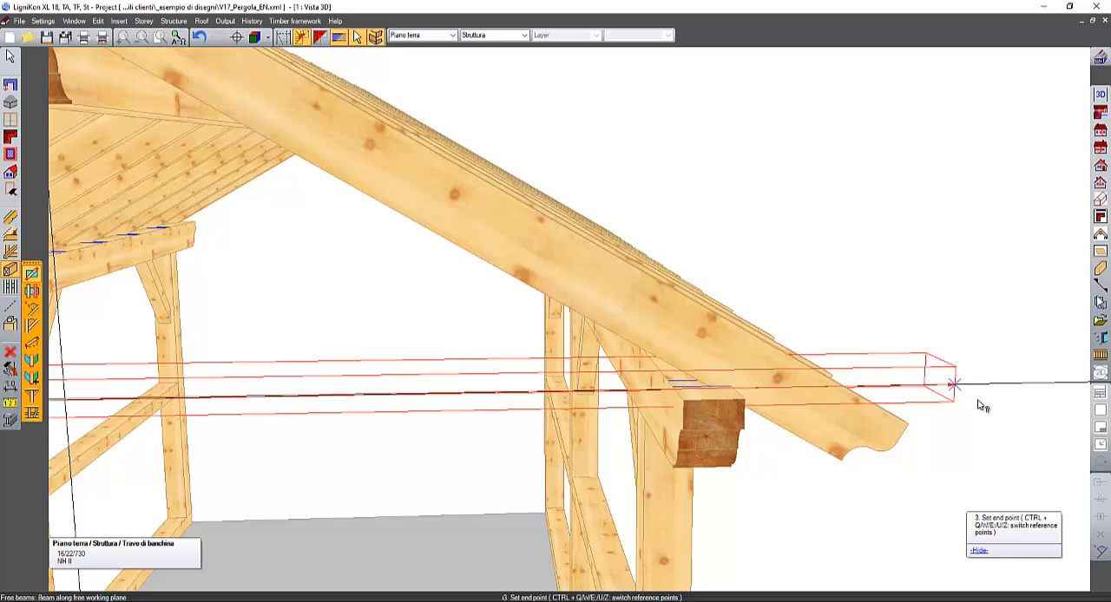
left_click(735, 390)
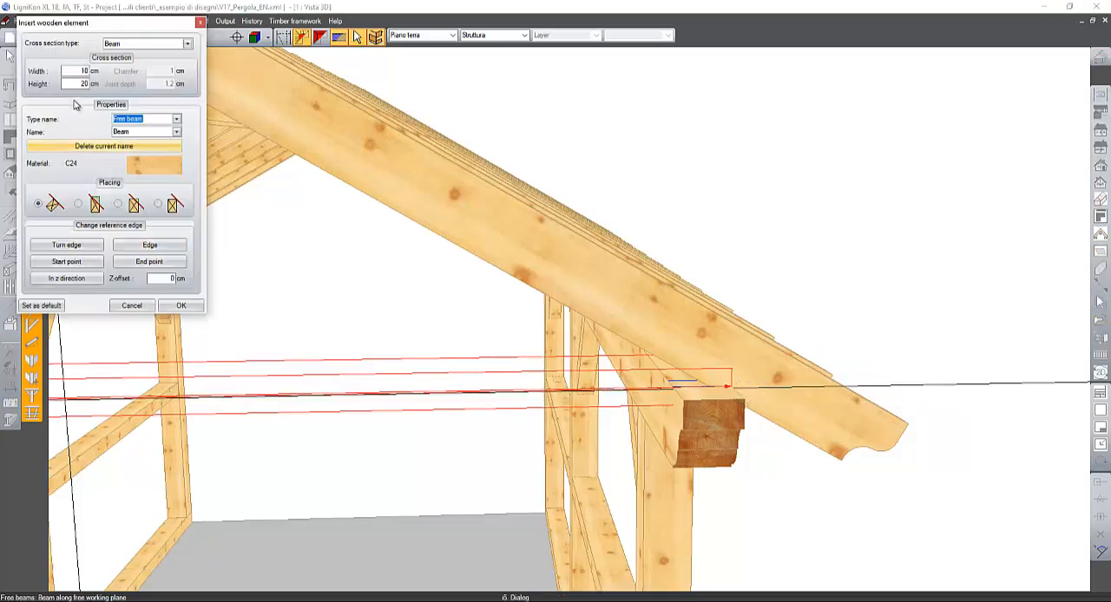
- Set the new horizontal beam's type name to Collar beam/tie
left_click(187, 44)
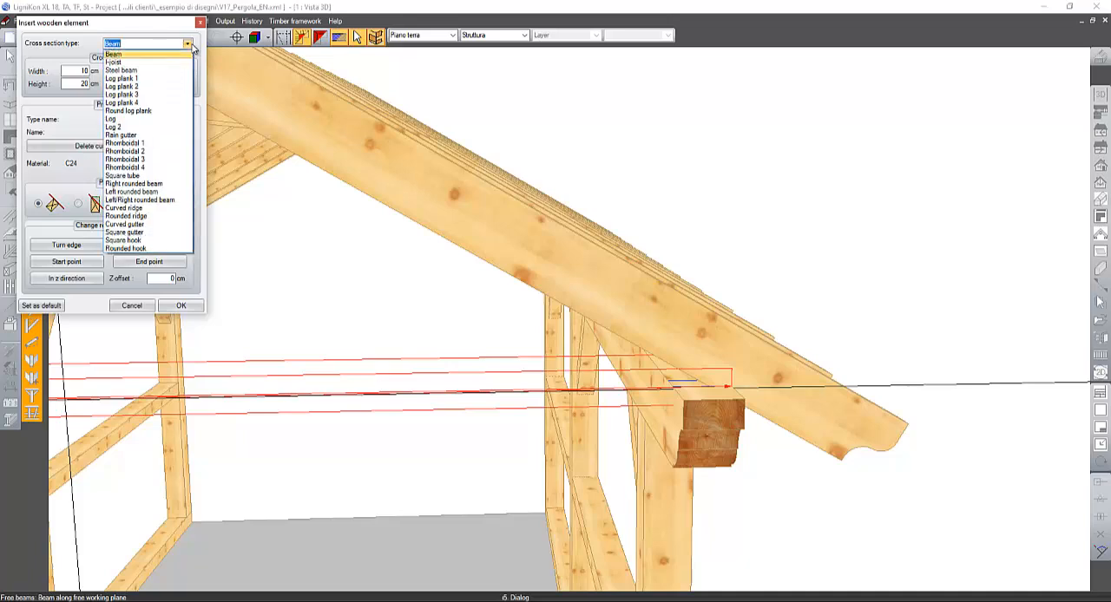
left_click(196, 113)
left_click(176, 122)
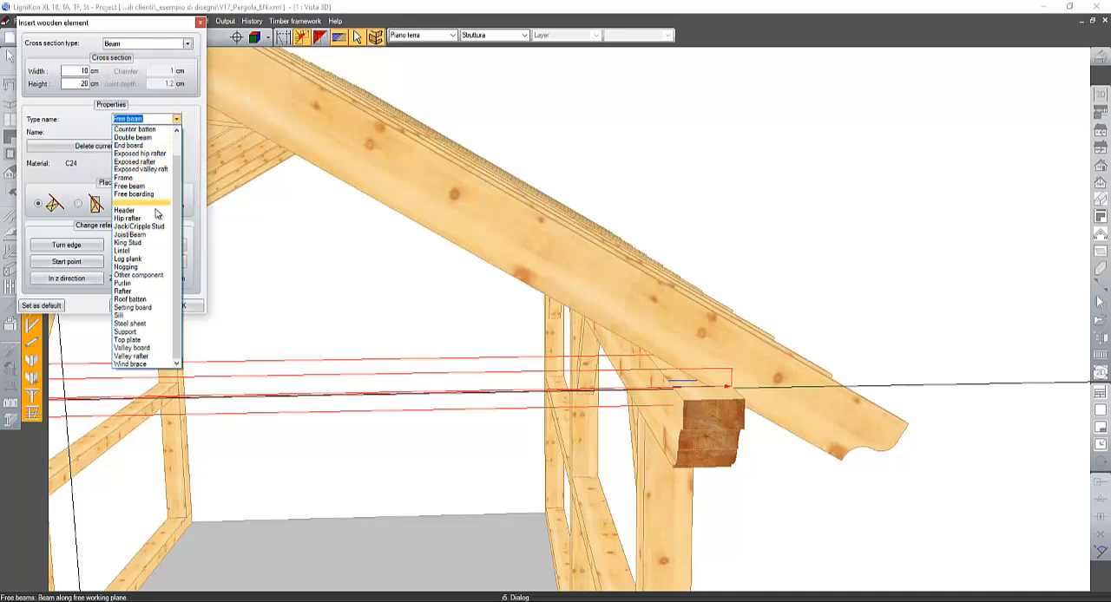
scroll(156, 315, "up", 1)
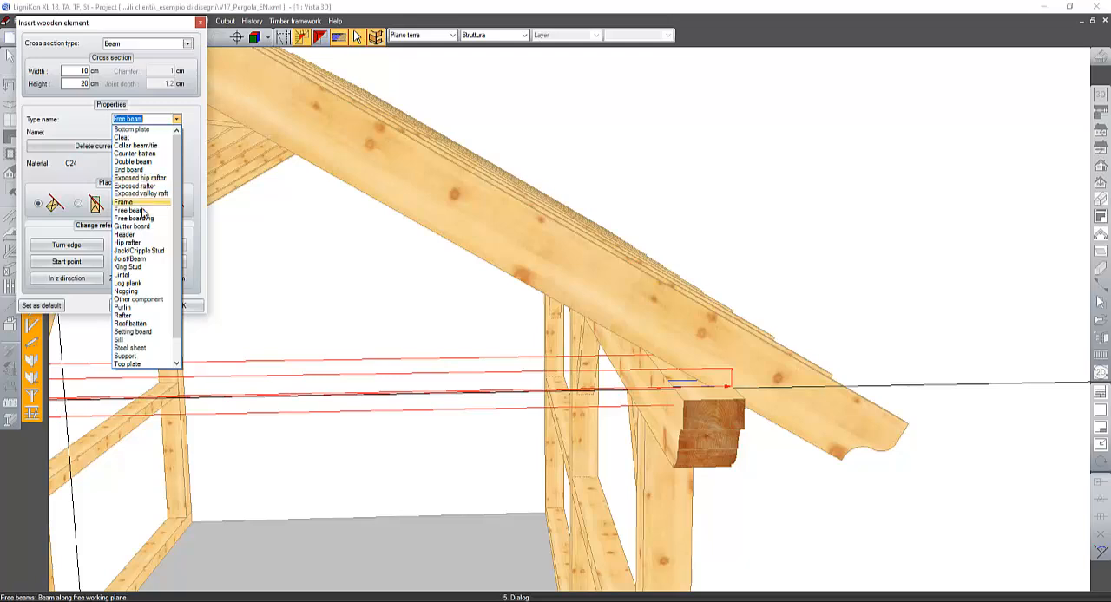
left_click(150, 148)
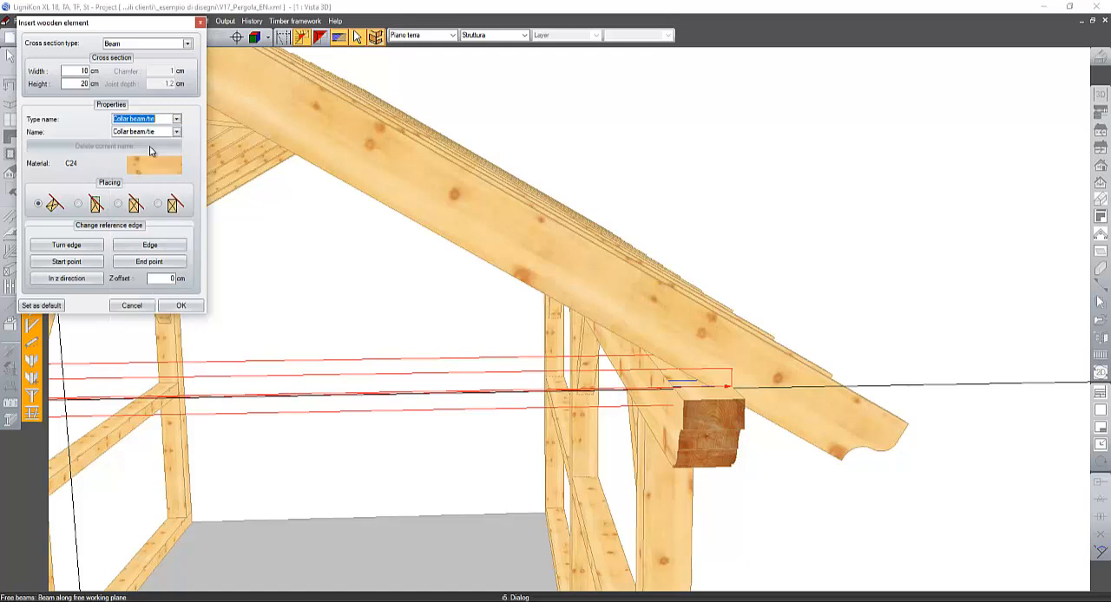
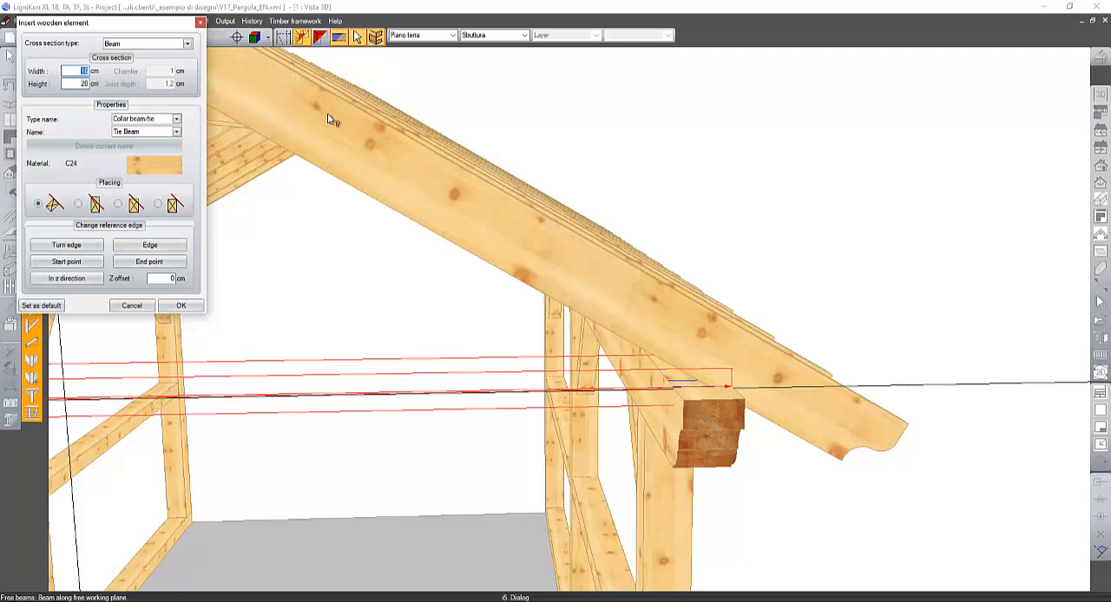
- Set the tie beam's cross-section to 8 cm wide by 16 cm high and turn its reference edge so it stands upright on the guide line
key("Tab")
type("16")
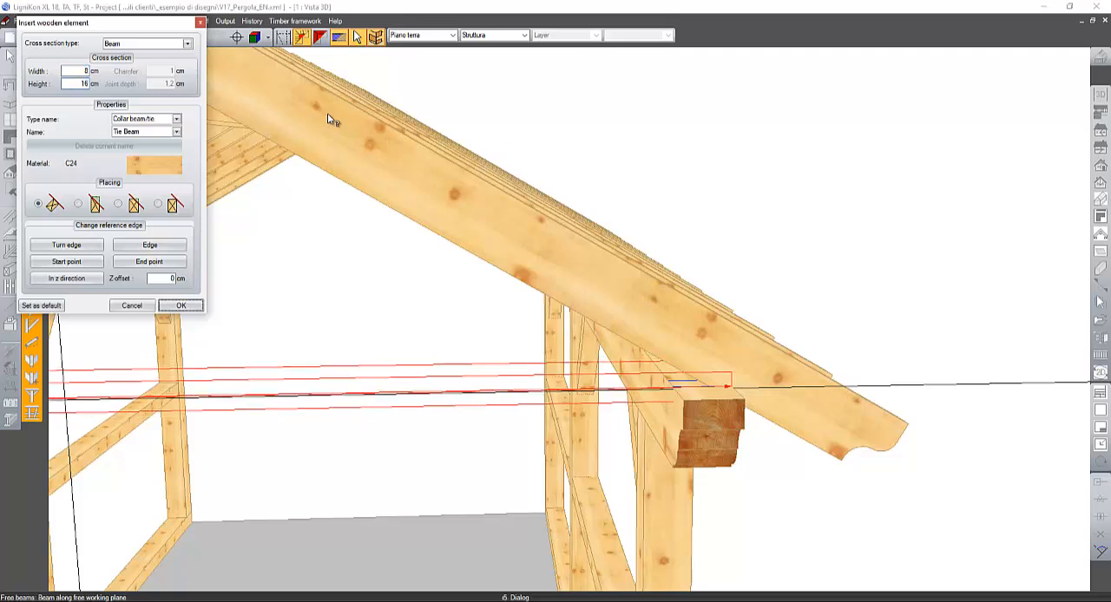
left_click(66, 245)
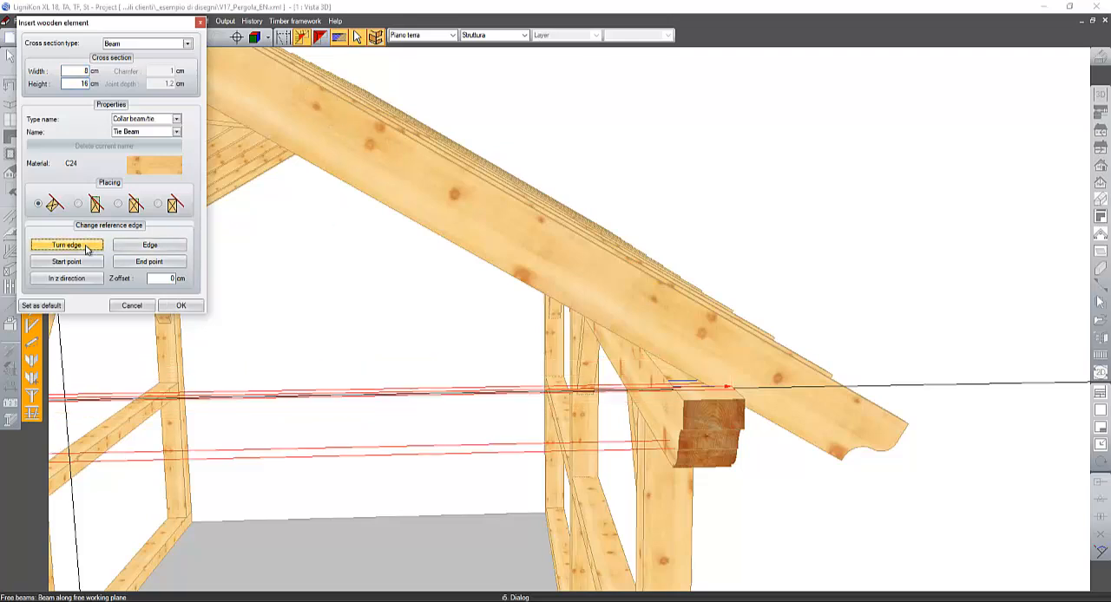
left_click(67, 244)
left_click(67, 245)
left_click(66, 244)
left_click(67, 245)
left_click(86, 248)
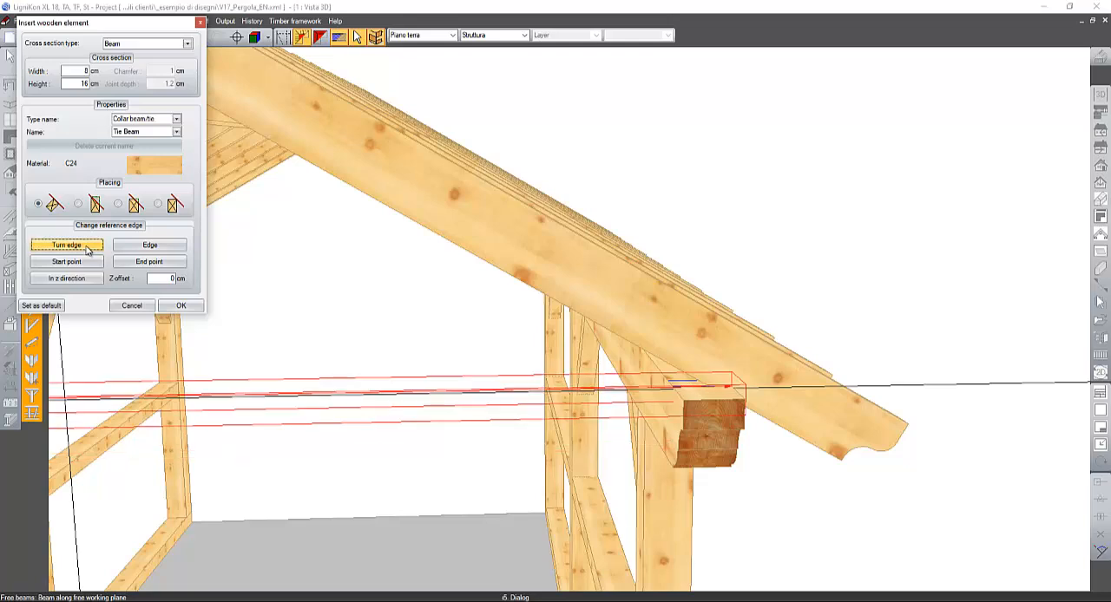
left_click(86, 248)
left_click(144, 249)
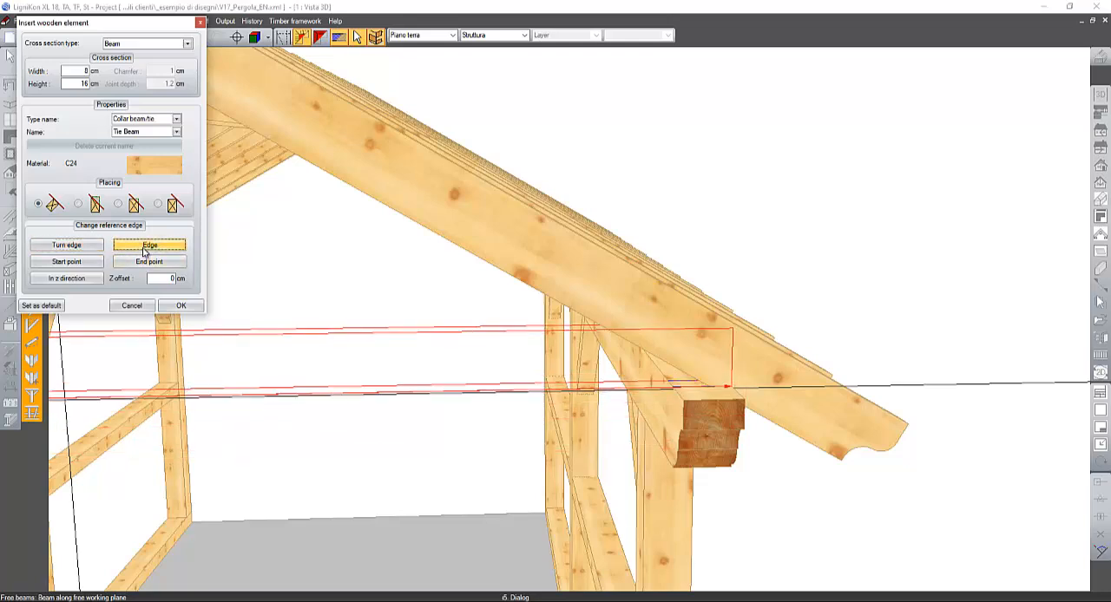
left_click(144, 249)
left_click(144, 249)
left_click(144, 249)
- Align the tie beam in the z direction with the front gable rafters and insert it
middle_click_drag(545, 316, 601, 298)
scroll(606, 308, "down", 2)
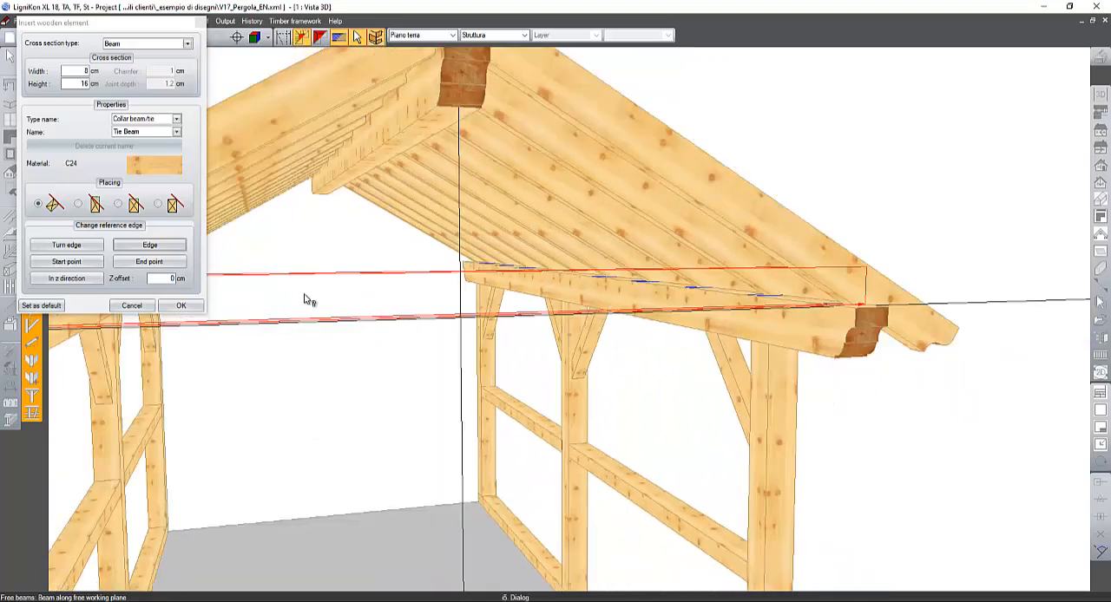
left_click(75, 283)
left_click(76, 284)
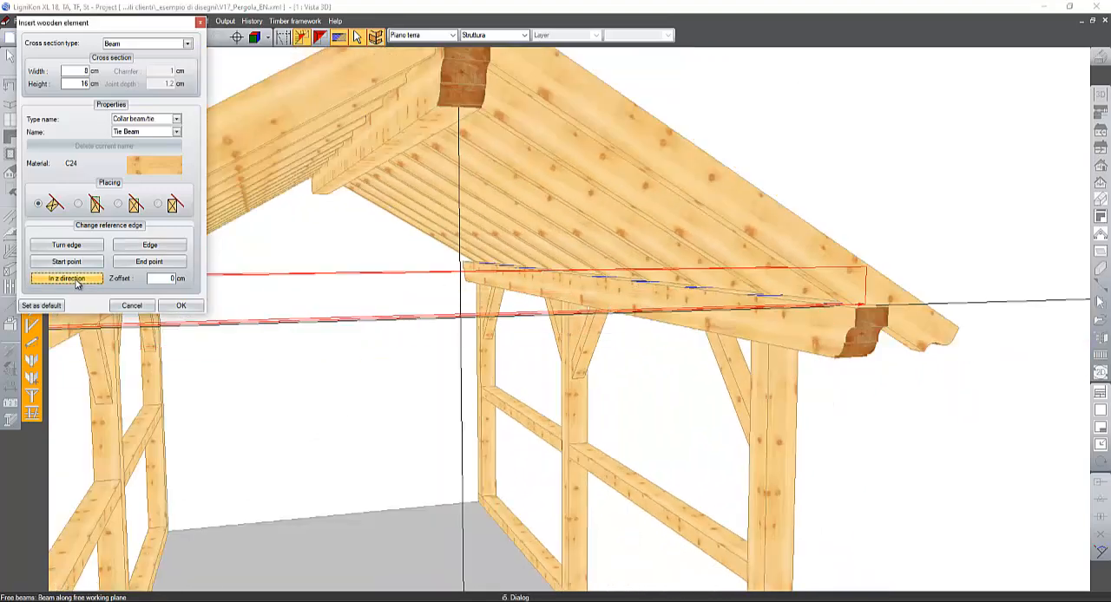
left_click(75, 284)
left_click(75, 284)
left_click(194, 307)
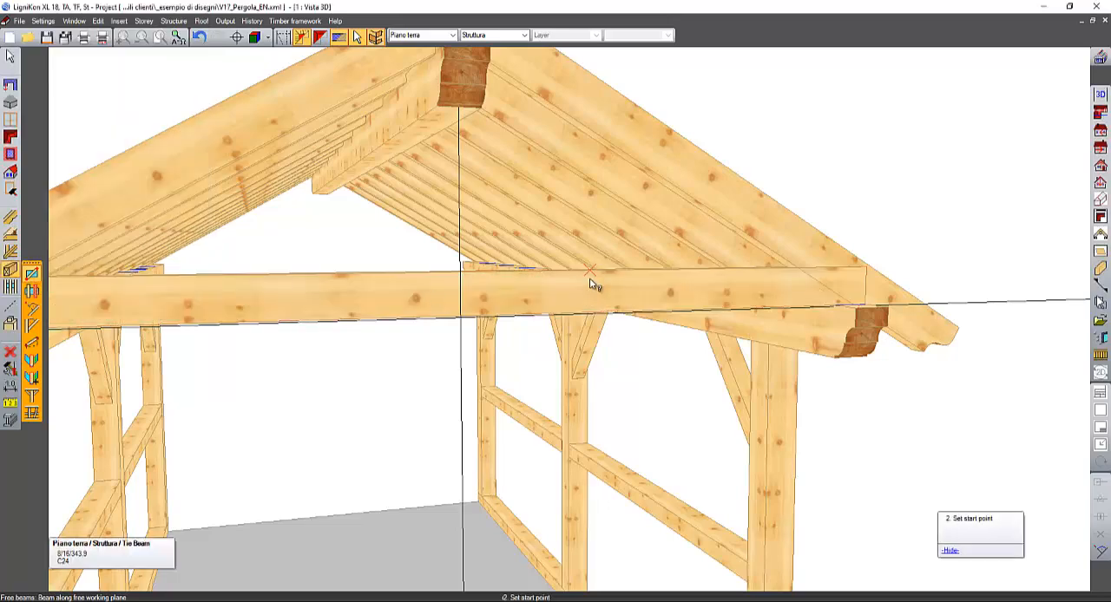
- Cut the tie beam's left end to the underside of the left front gable rafter with a controlled cut of 0 cm addition
middle_click_drag(585, 260, 612, 276)
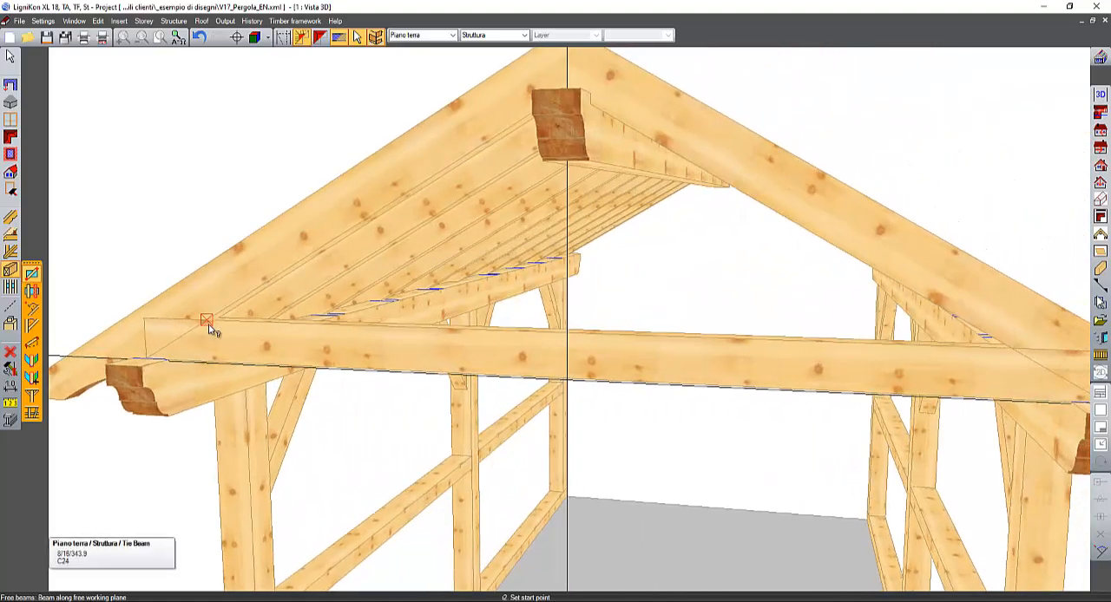
left_click(12, 327)
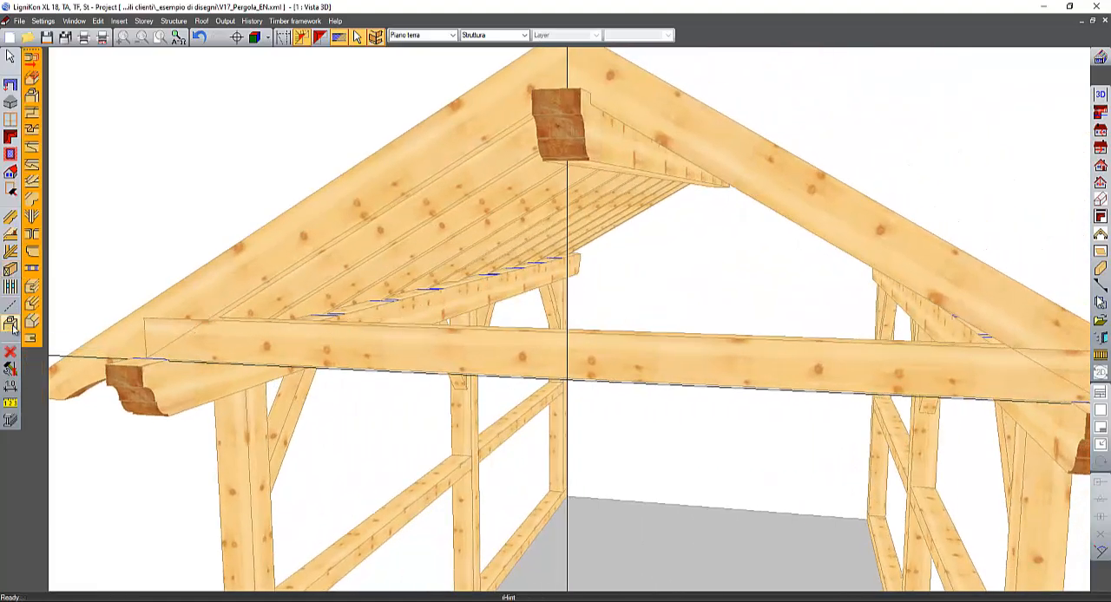
middle_click_drag(177, 253, 156, 234)
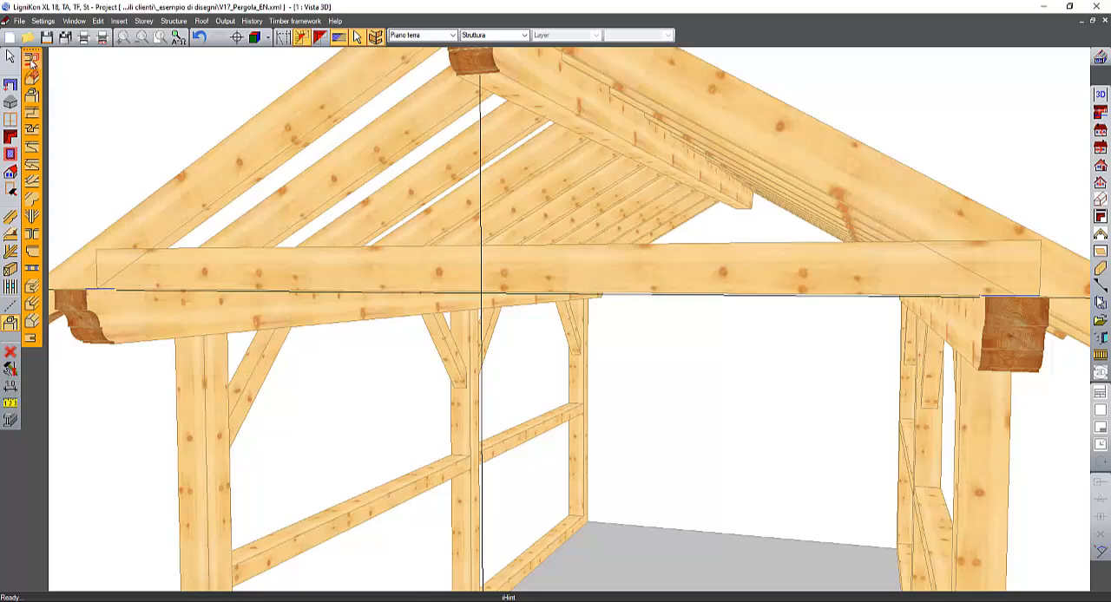
left_click(31, 59)
left_click(174, 255)
left_click(178, 237)
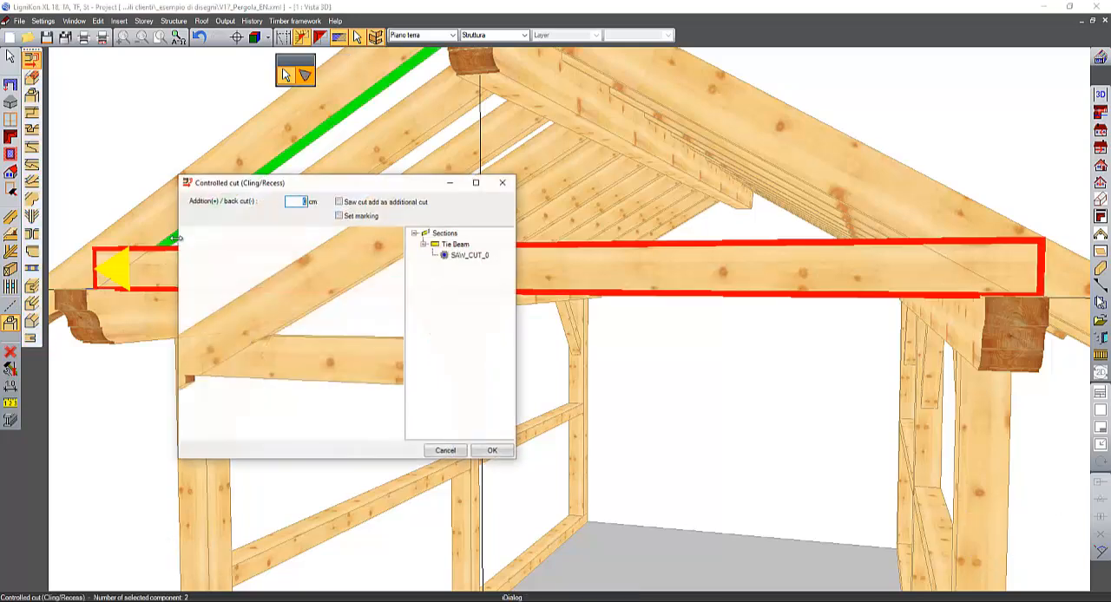
middle_click_drag(288, 337, 267, 271)
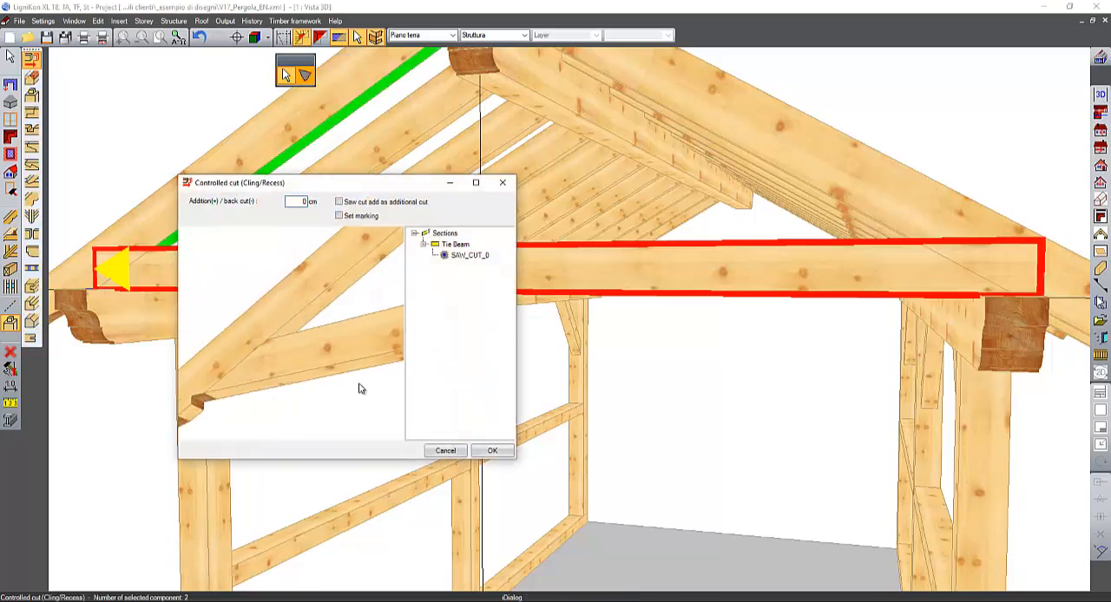
left_click(492, 452)
- Cut the tie beam's right end to the underside of the right front gable rafter with a controlled cut
middle_click_drag(772, 216, 725, 315)
middle_click_drag(709, 367, 727, 312)
left_click(720, 304)
middle_click_drag(742, 260, 727, 270)
left_click(728, 270)
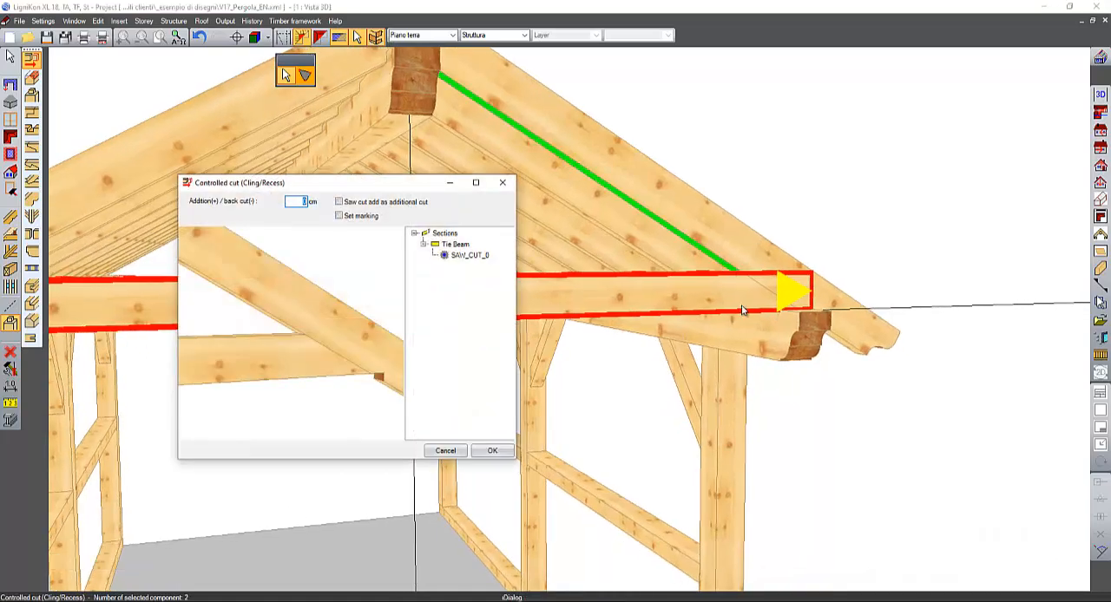
left_click(492, 453)
- Place a free beam in the plane of the front gable rafter's face, running vertically from the ridge point down to the tie beam's top edge
middle_click_drag(735, 149, 758, 211)
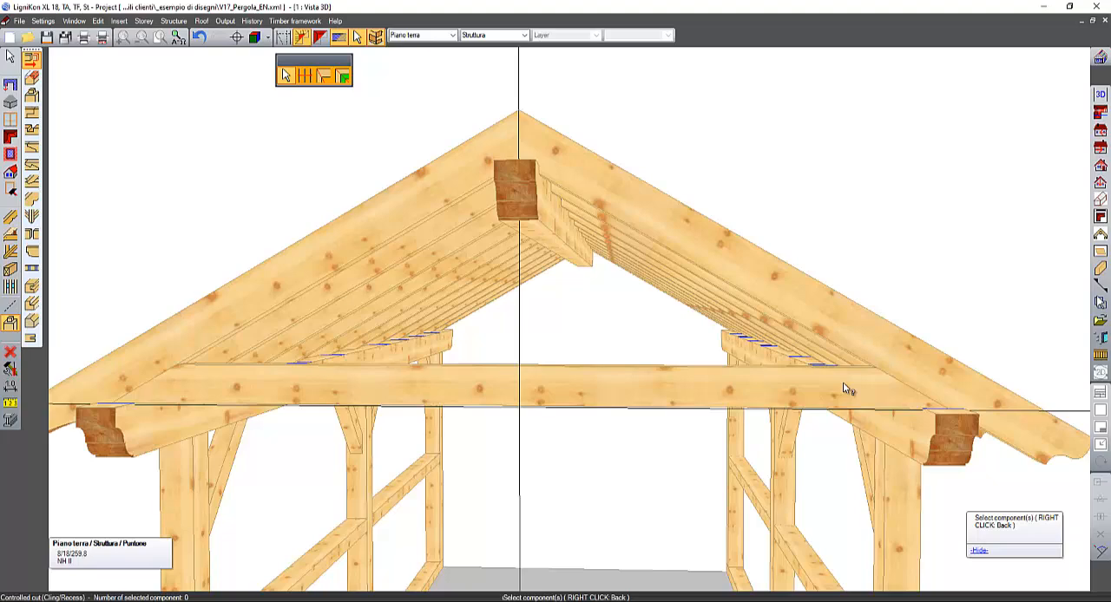
middle_click_drag(843, 382, 855, 393)
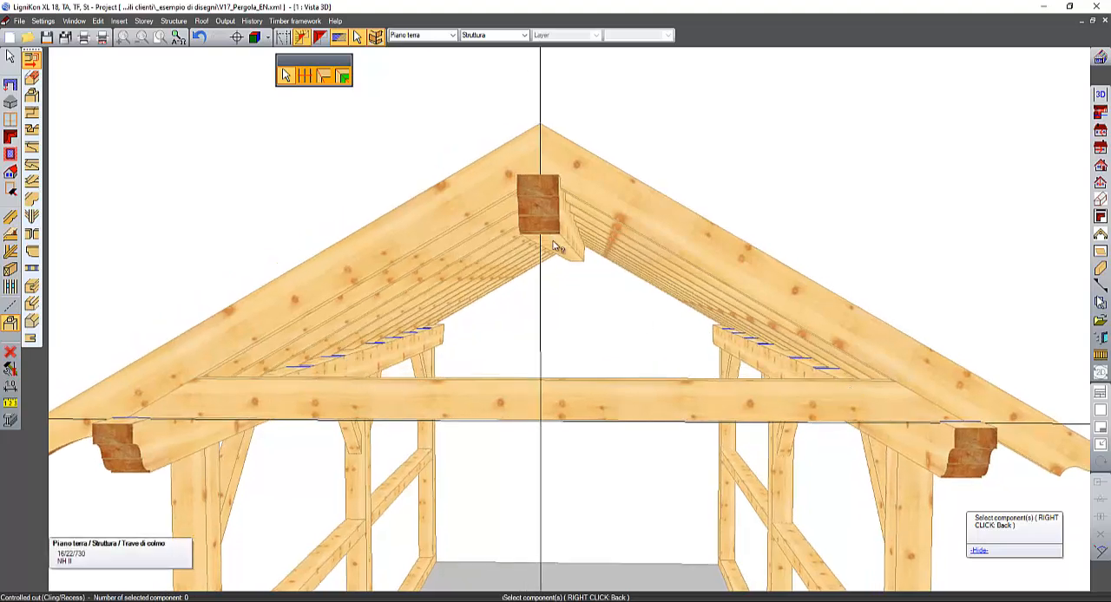
mouse_move(553, 241)
middle_mouse_down()
mouse_move(572, 245)
mouse_move(568, 232)
middle_mouse_up()
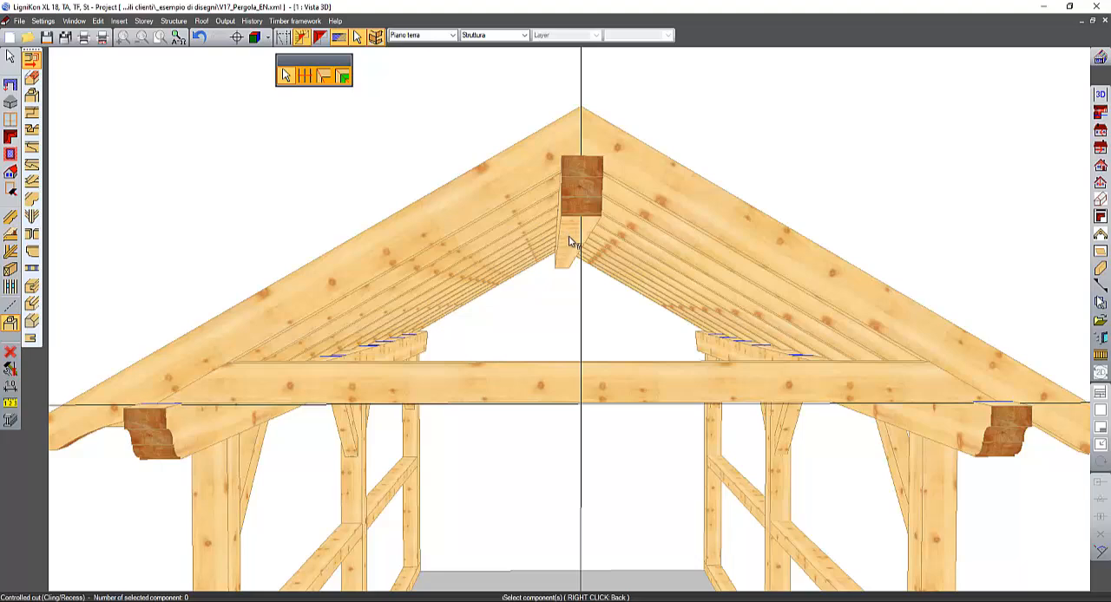
scroll(570, 242, "up", 2)
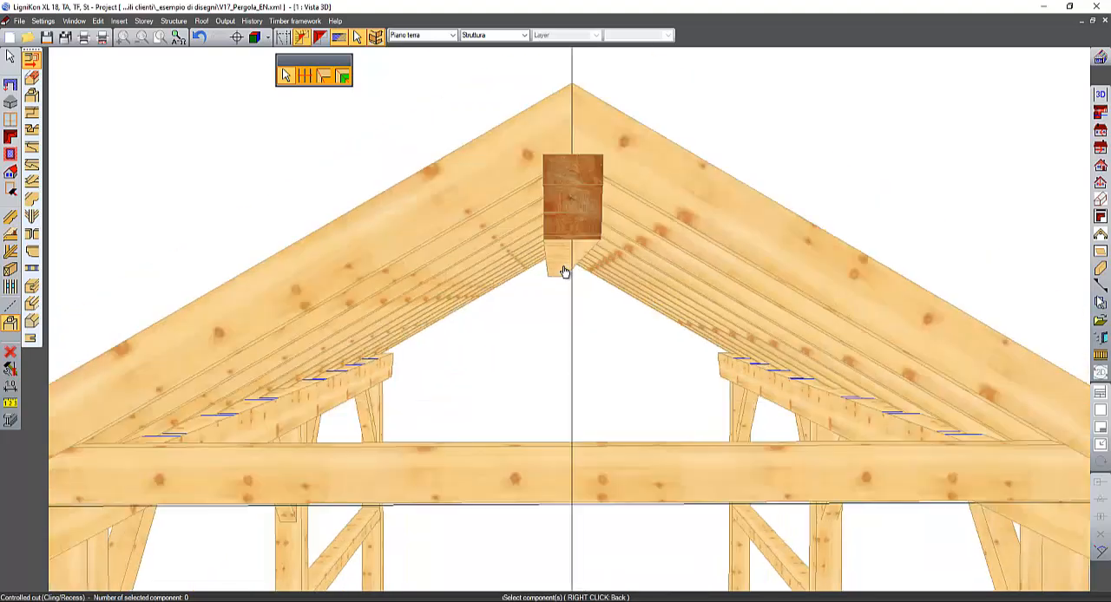
left_click(31, 58)
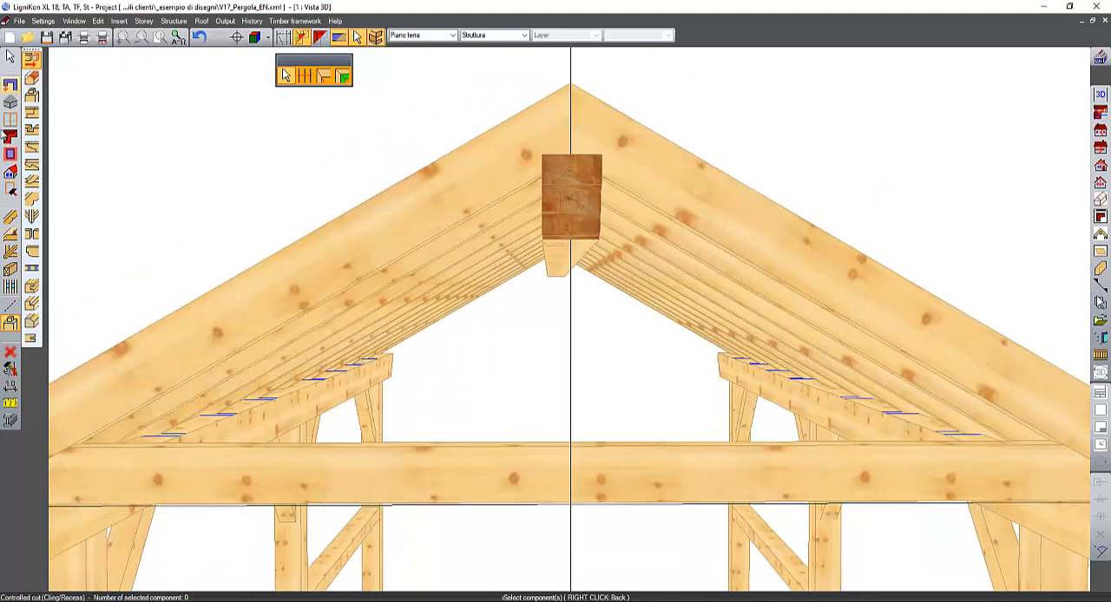
left_click(13, 218)
left_click(12, 271)
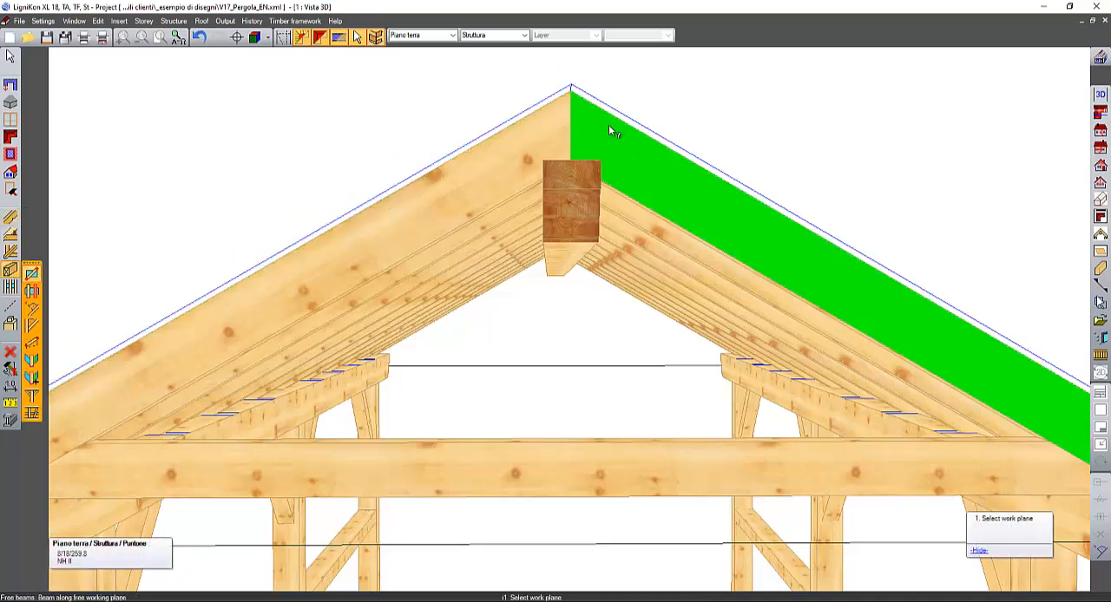
left_click(609, 124)
left_click(570, 95)
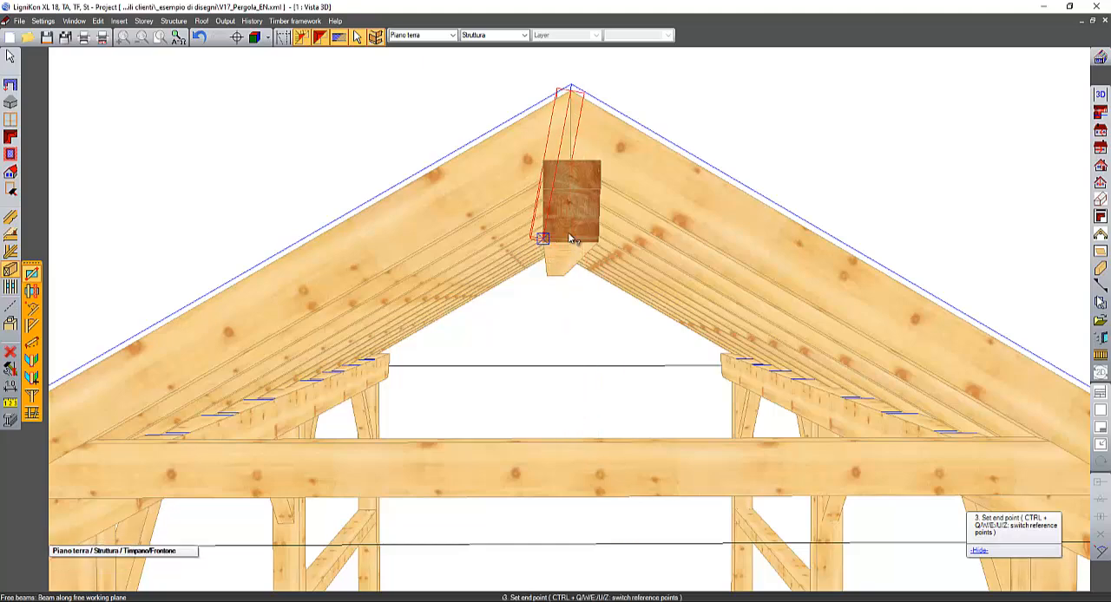
middle_click_drag(572, 159, 565, 206)
left_click(283, 38)
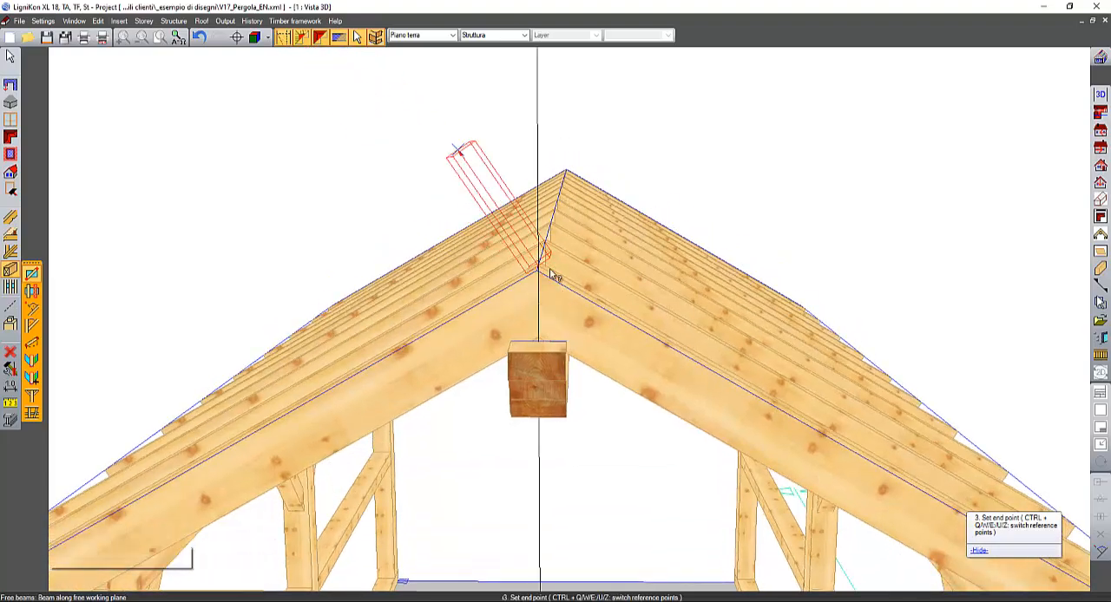
middle_click_drag(571, 341, 596, 359)
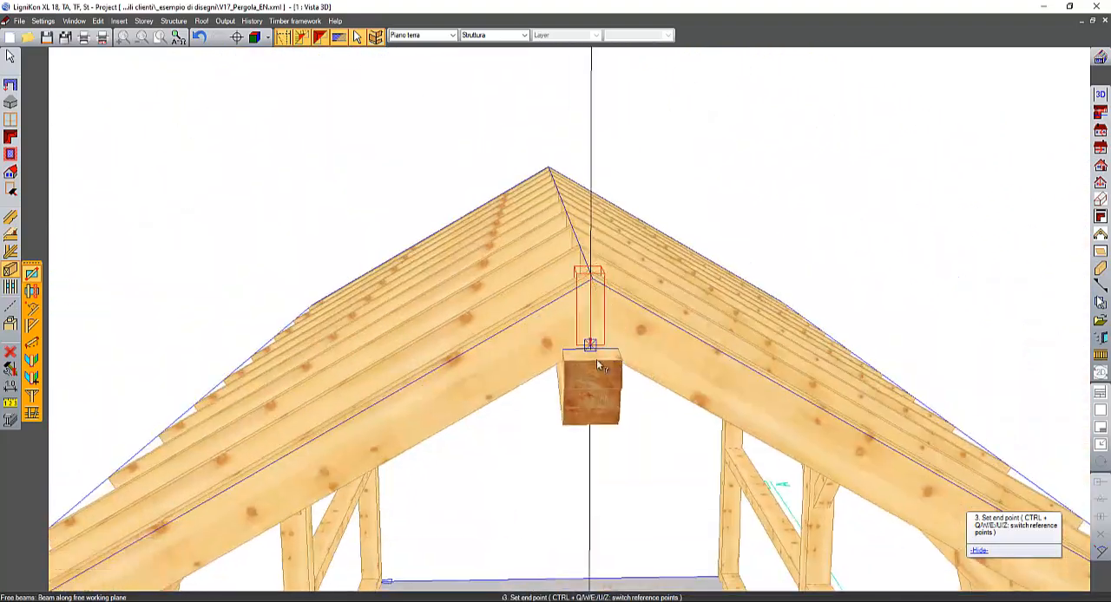
middle_click_drag(590, 488, 531, 373)
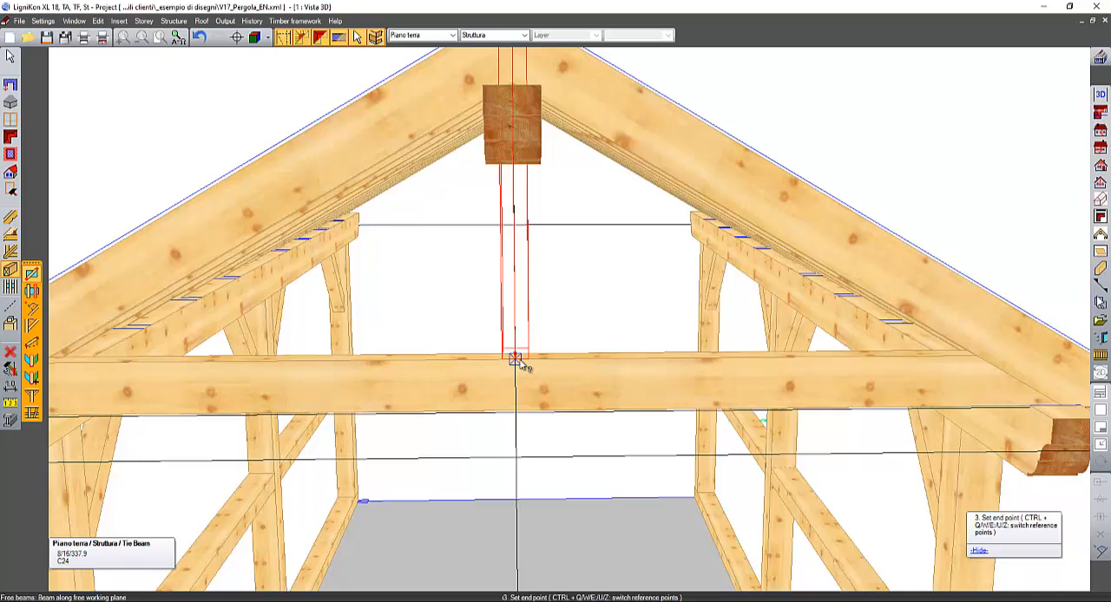
left_click(516, 361)
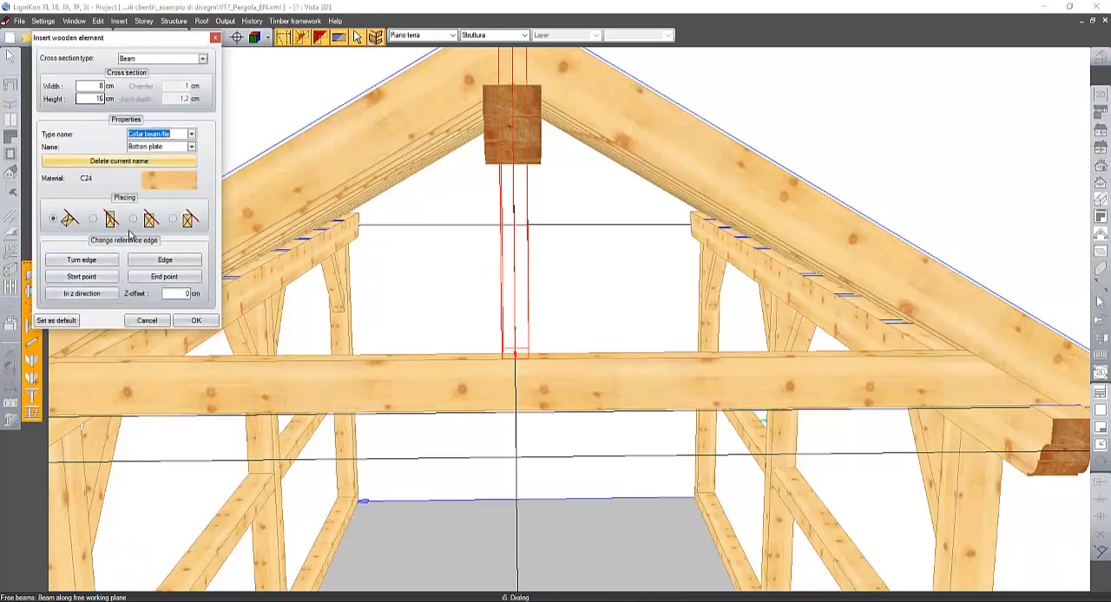
- Turn the 8 × 16 cm vertical post's wide side to the gable front, centre it on the vertical guide line, and insert it
left_click(139, 261)
left_click(140, 260)
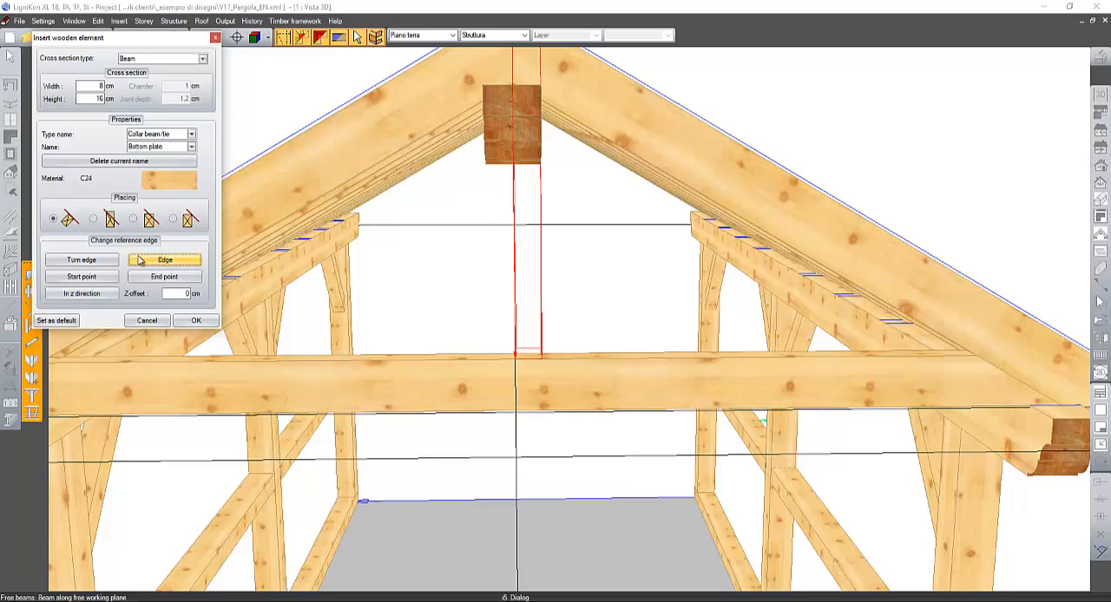
left_click(83, 261)
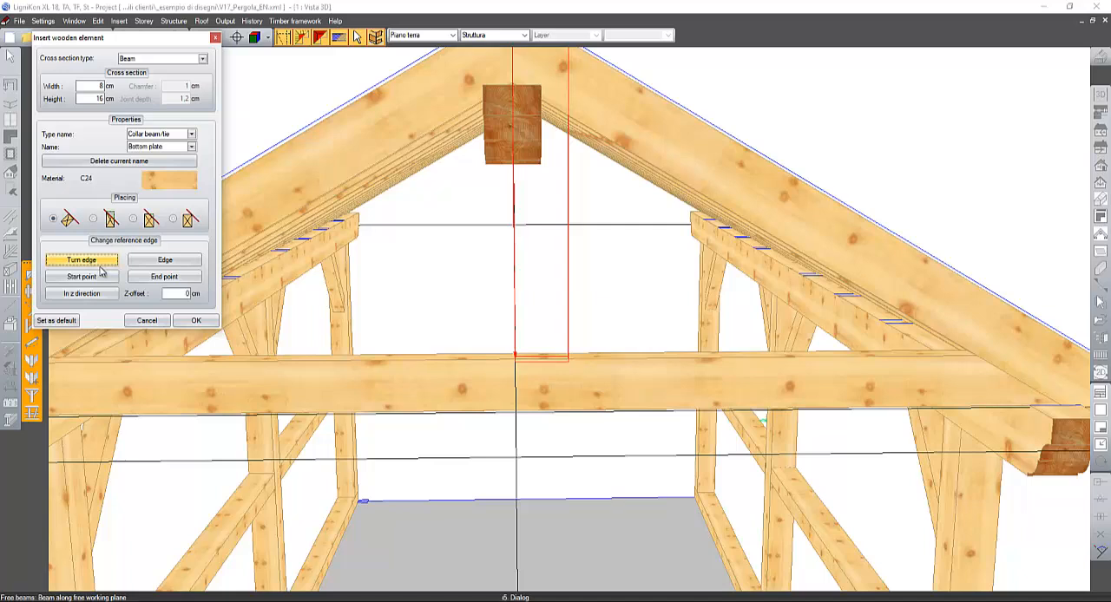
left_click(158, 261)
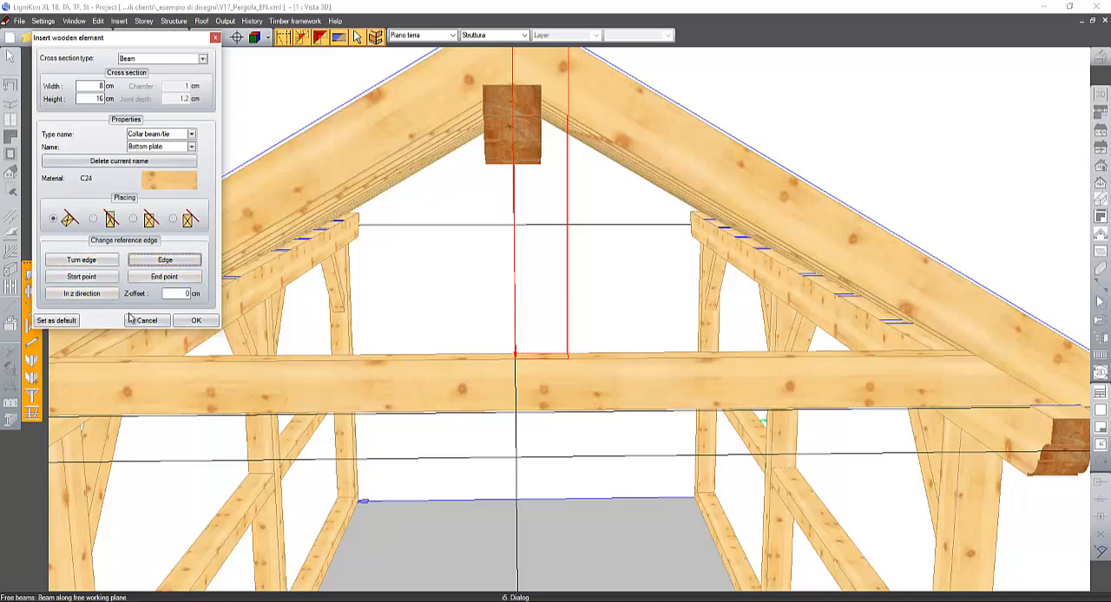
left_click(106, 296)
left_click(106, 296)
left_click(106, 296)
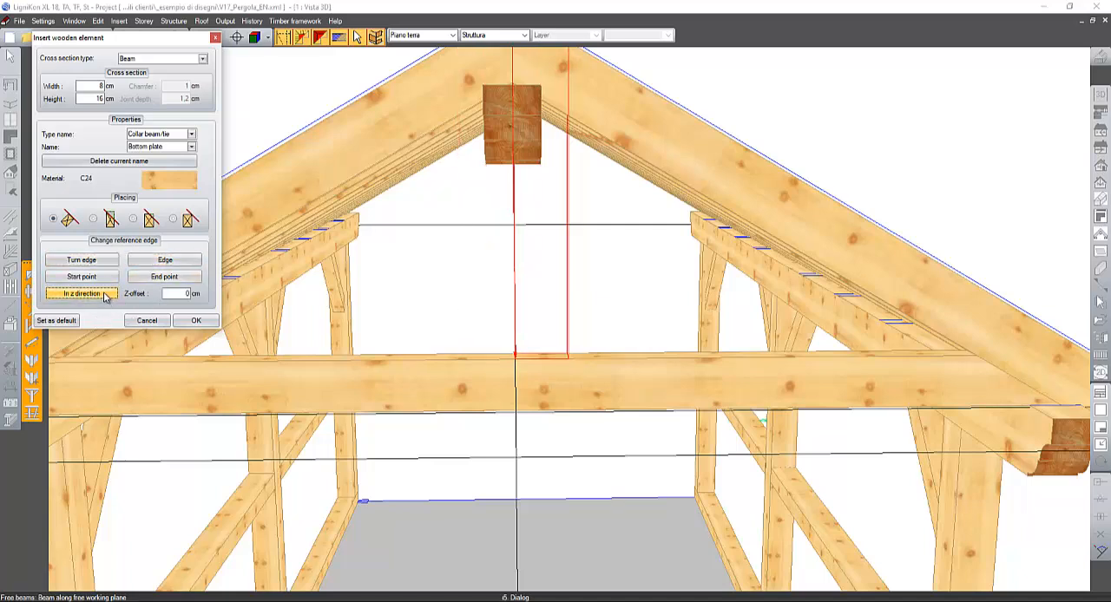
left_click(105, 296)
left_click(106, 296)
left_click(105, 296)
left_click(105, 296)
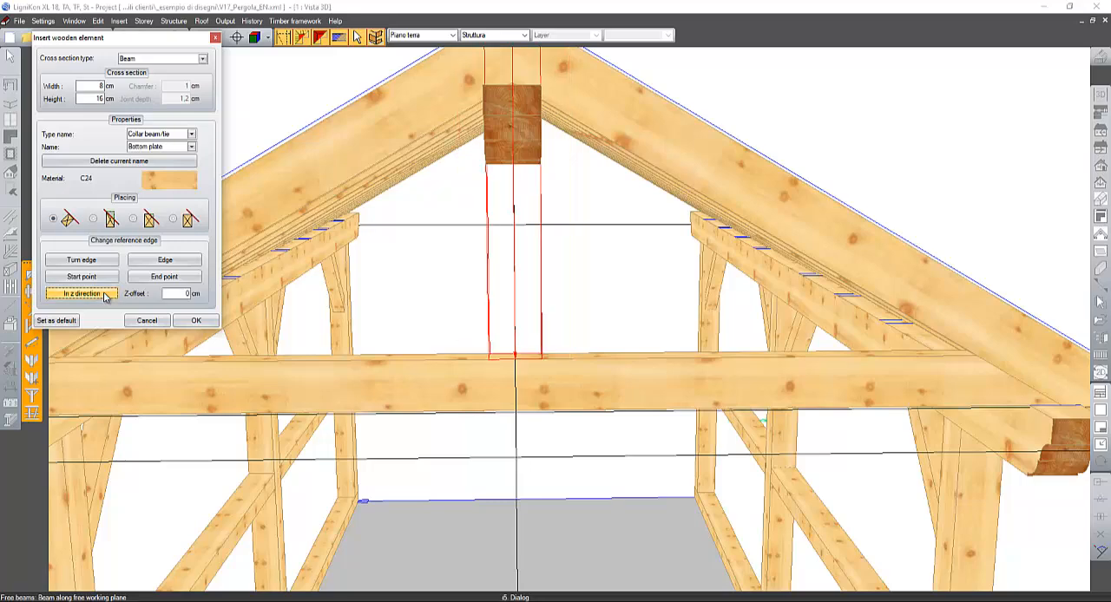
left_click(192, 322)
- Cut the vertical post's upper end to the underside of the ridge purlin with a controlled cut
scroll(435, 341, "up", 2)
mouse_move(389, 314)
middle_mouse_down()
mouse_move(390, 296)
mouse_move(444, 340)
mouse_move(409, 280)
mouse_move(370, 250)
middle_mouse_up()
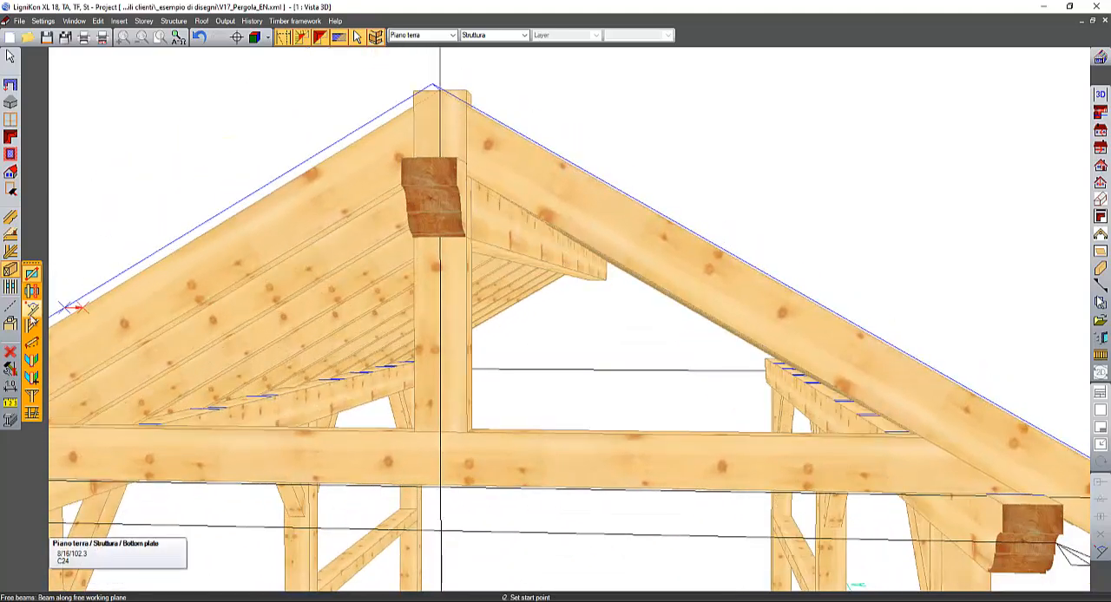
left_click(10, 325)
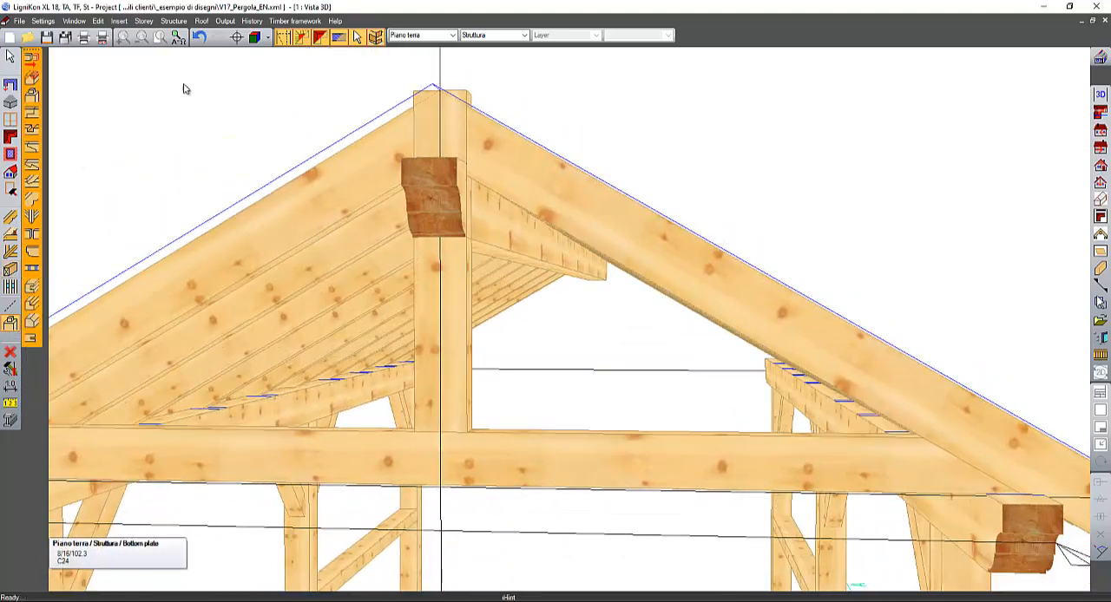
left_click(320, 39)
left_click(32, 60)
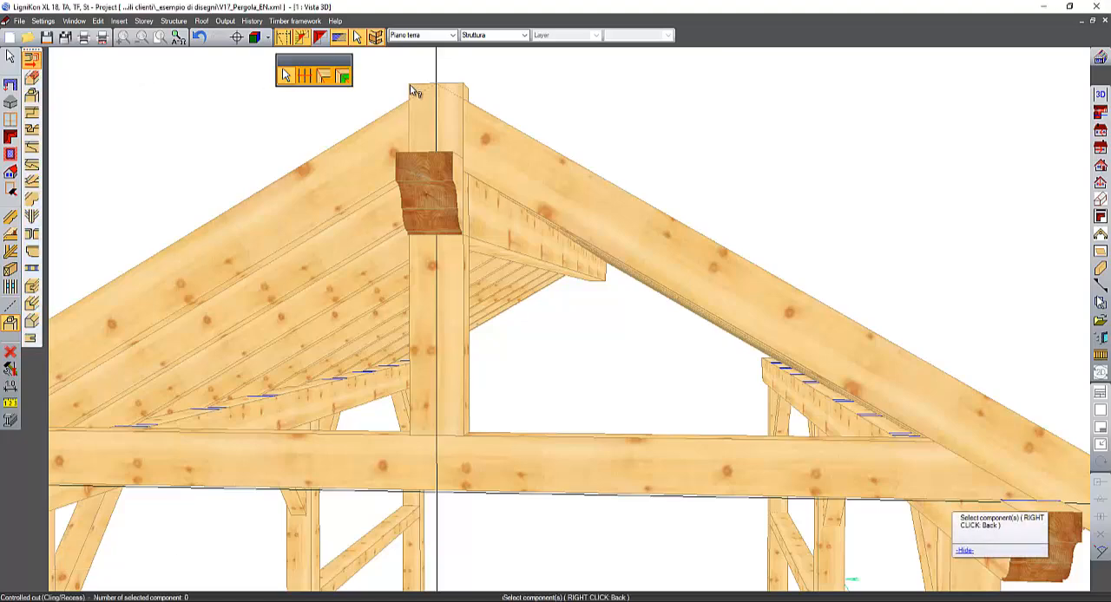
left_click(417, 92)
right_click(486, 156)
middle_click_drag(489, 159, 479, 120)
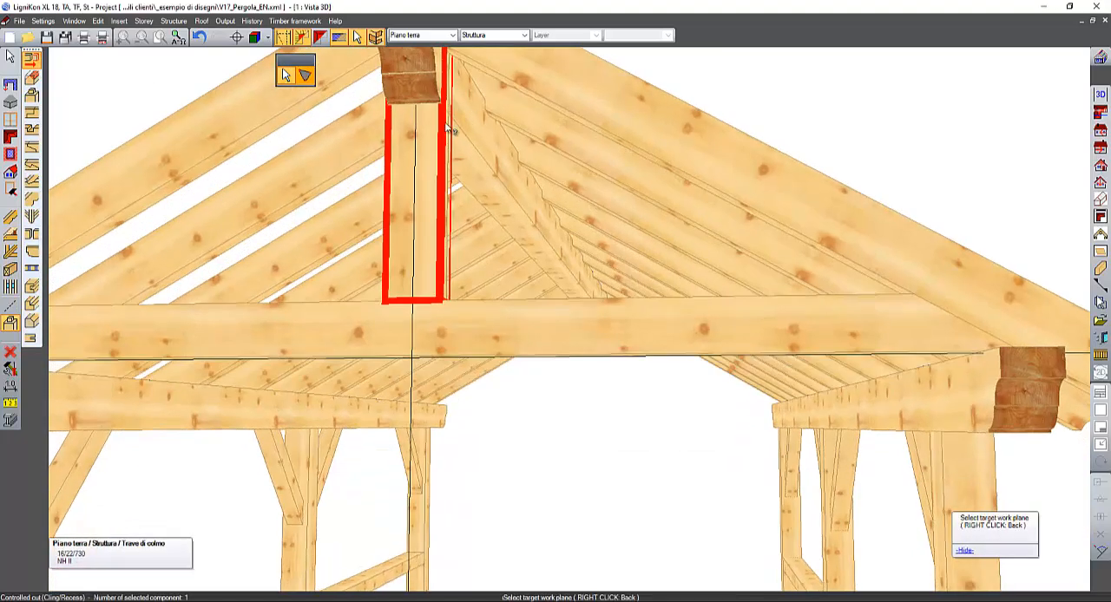
left_click(454, 141)
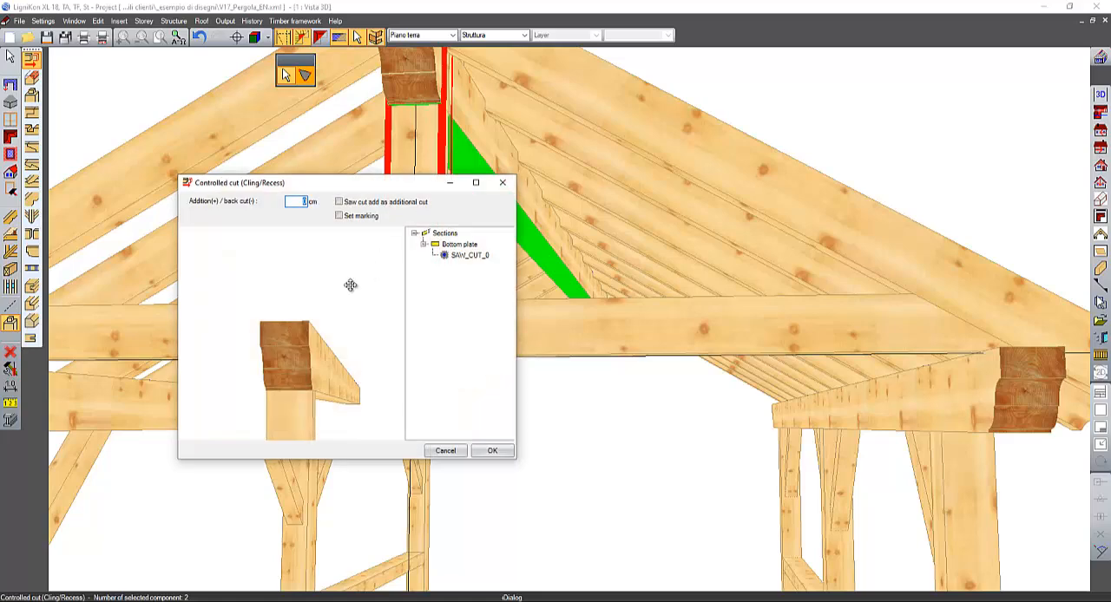
left_click_drag(331, 356, 422, 443)
left_click(494, 451)
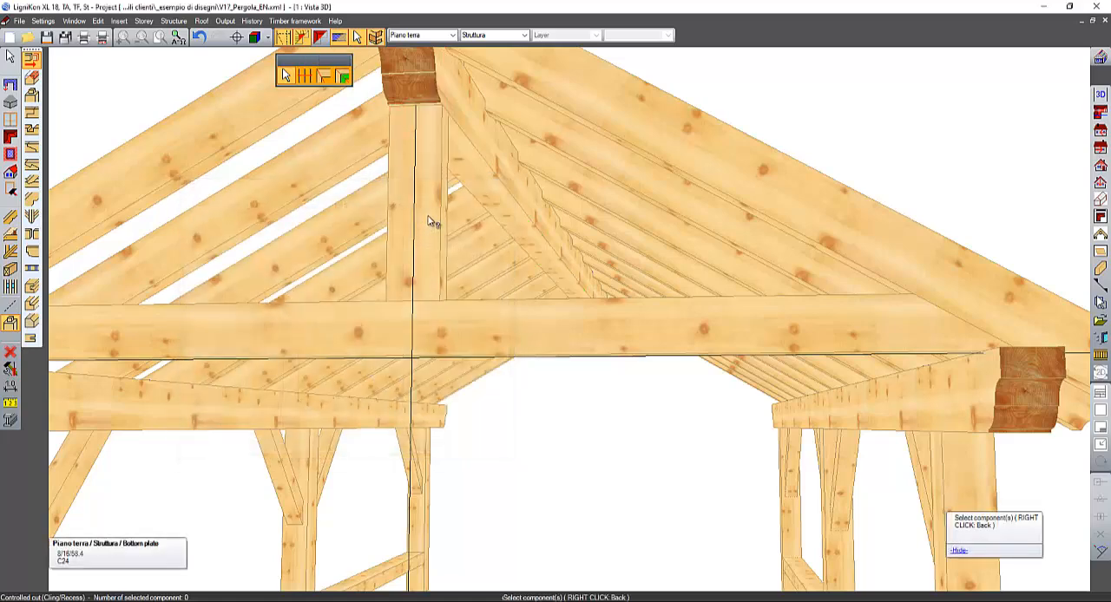
- Join the vertical post's upper end to the ridge purlin with a longitudinal tenon and mortise, 4 cm wide, 6 cm long and 5 cm deep
scroll(423, 261, "up", 3)
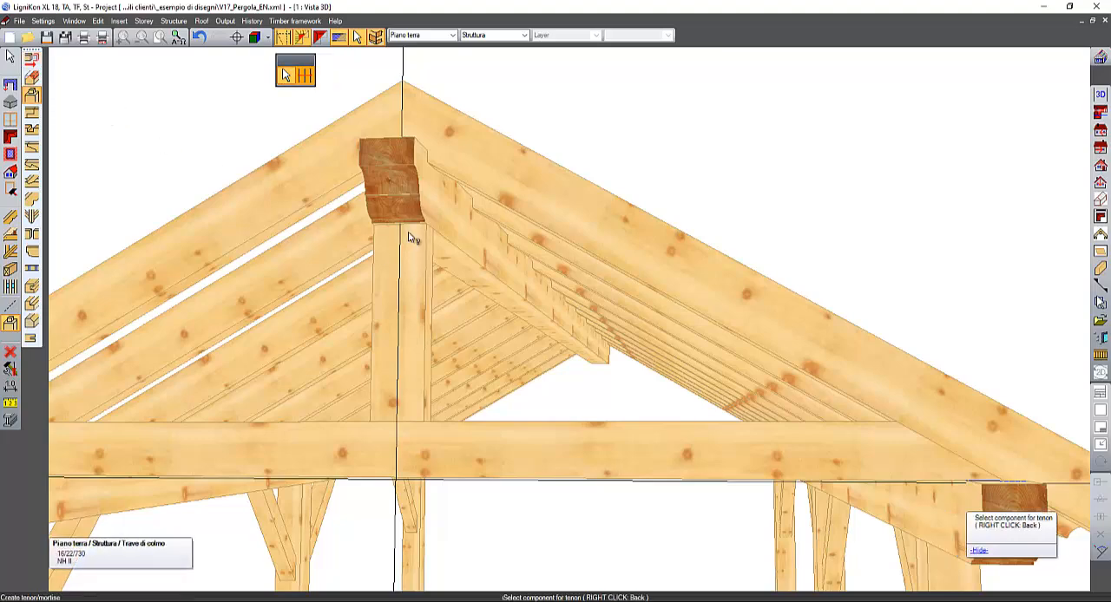
left_click(414, 242)
left_click(438, 254)
left_click(440, 255)
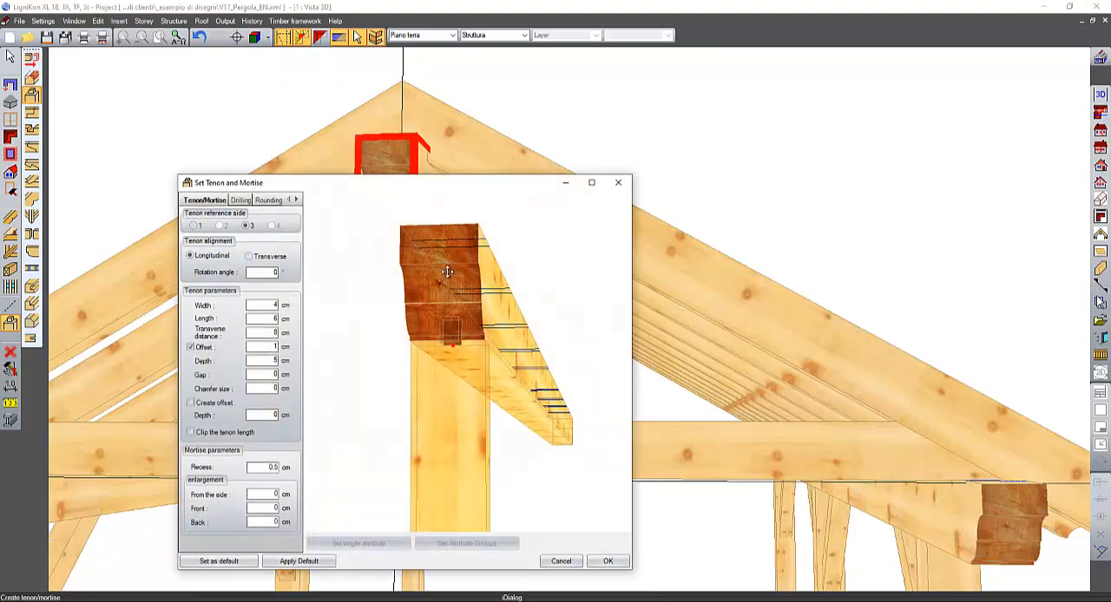
left_click(604, 563)
- Join the vertical post's lower end to the tie beam with a longitudinal tenon and mortise, 4 cm wide, 14 cm long and 5 cm deep
middle_click_drag(546, 398, 559, 379)
left_click(535, 390)
left_click(532, 391)
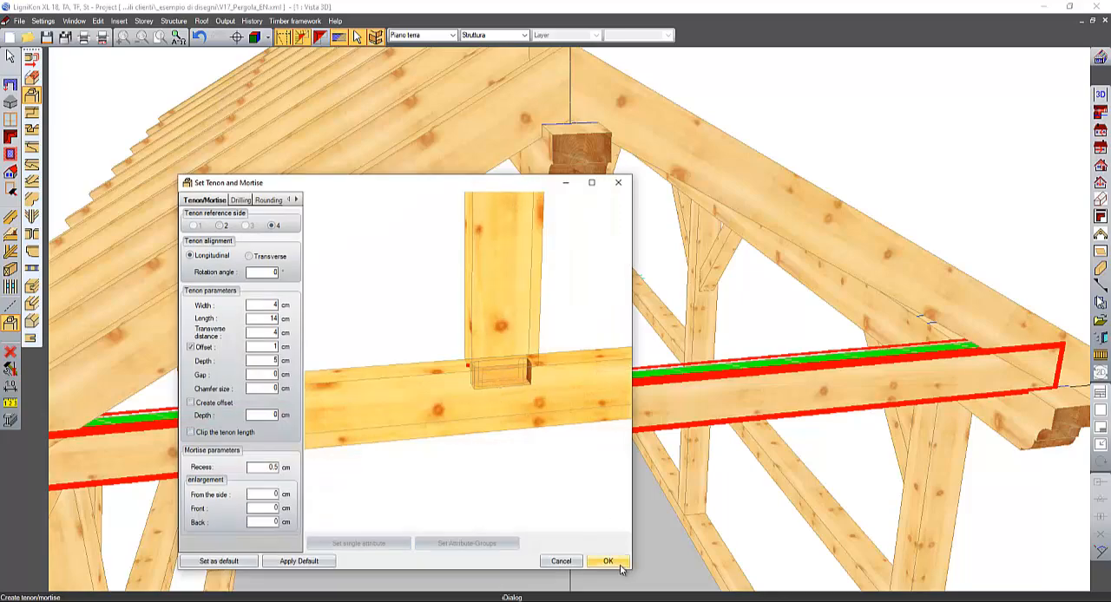
left_click(618, 564)
- Delete the vertical guide line running through the ridge point and the post
middle_click_drag(632, 365, 696, 436)
left_click(11, 57)
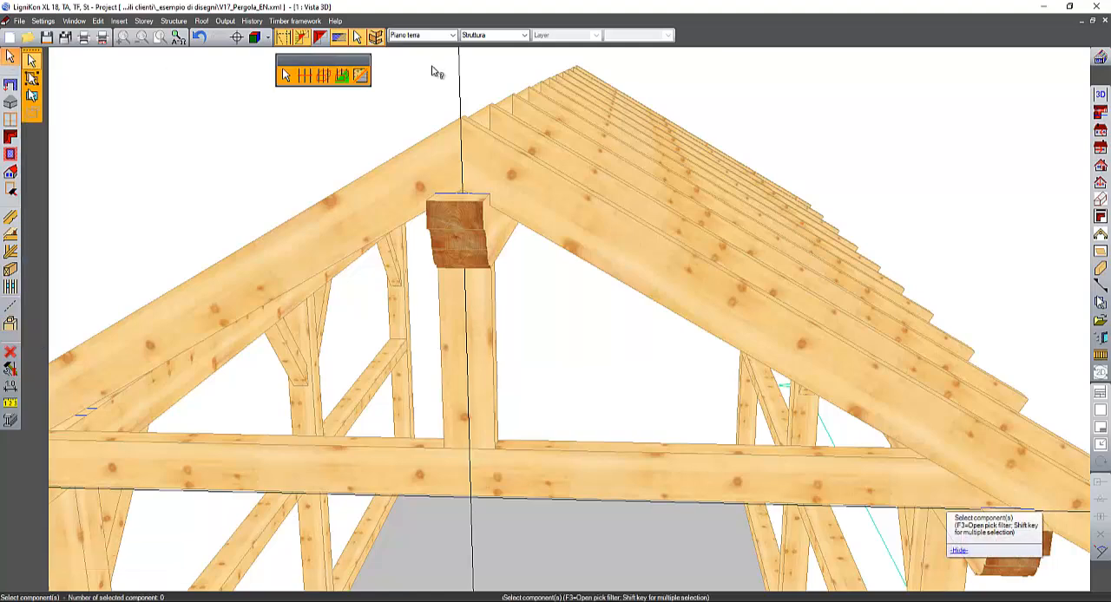
left_click(459, 91)
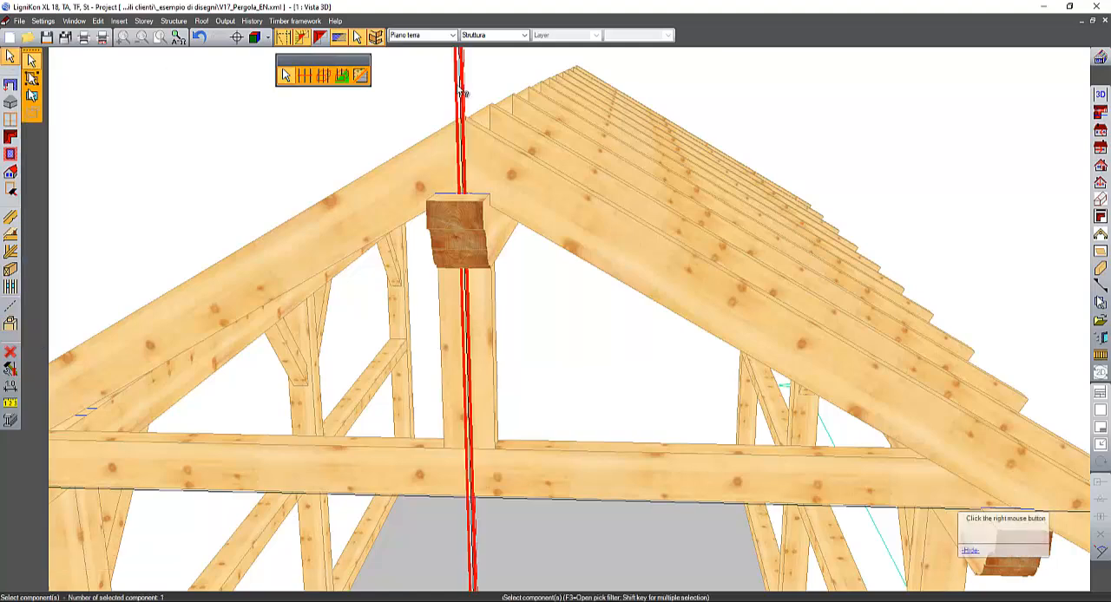
right_click(519, 154)
middle_click_drag(521, 158, 605, 218)
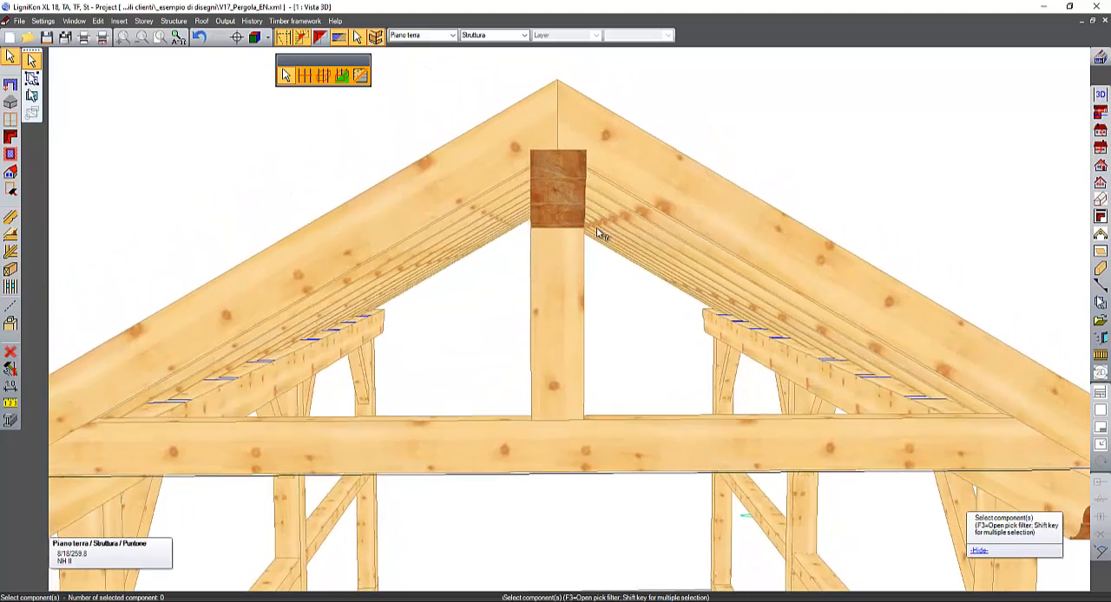
- Create a guide line on the post's front face, angled 40° from the tie beam's top edge and pivoting on the post's lower right corner
left_click(10, 308)
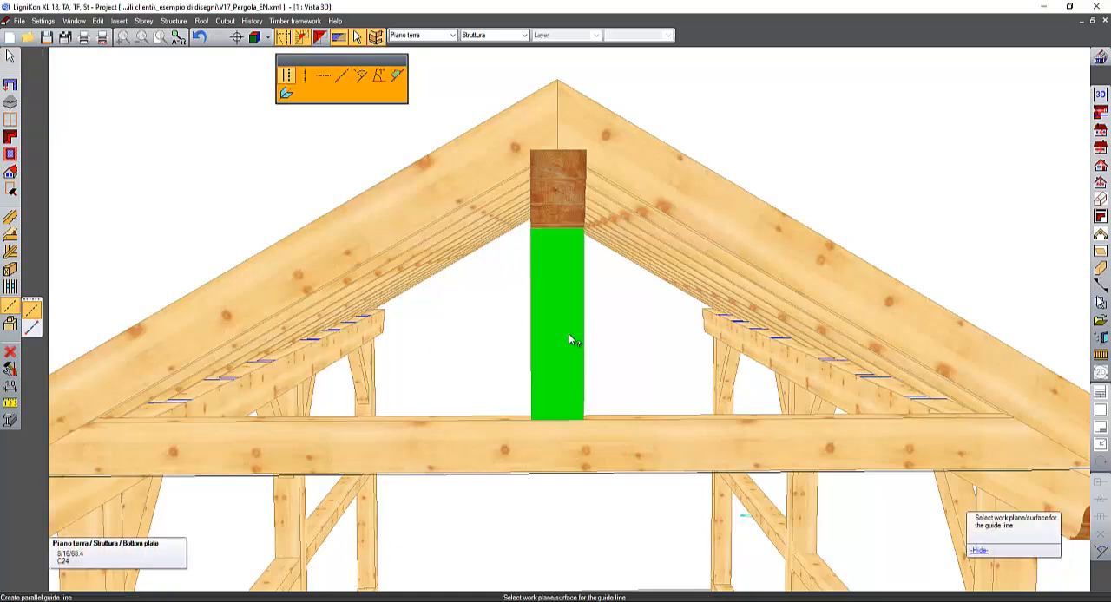
left_click(381, 78)
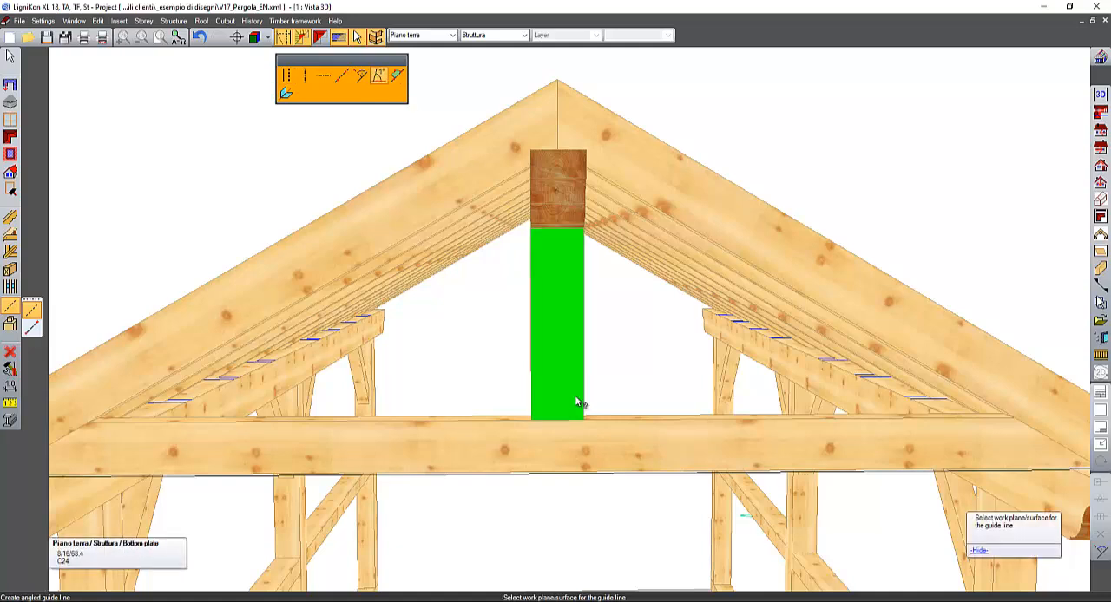
left_click(575, 395)
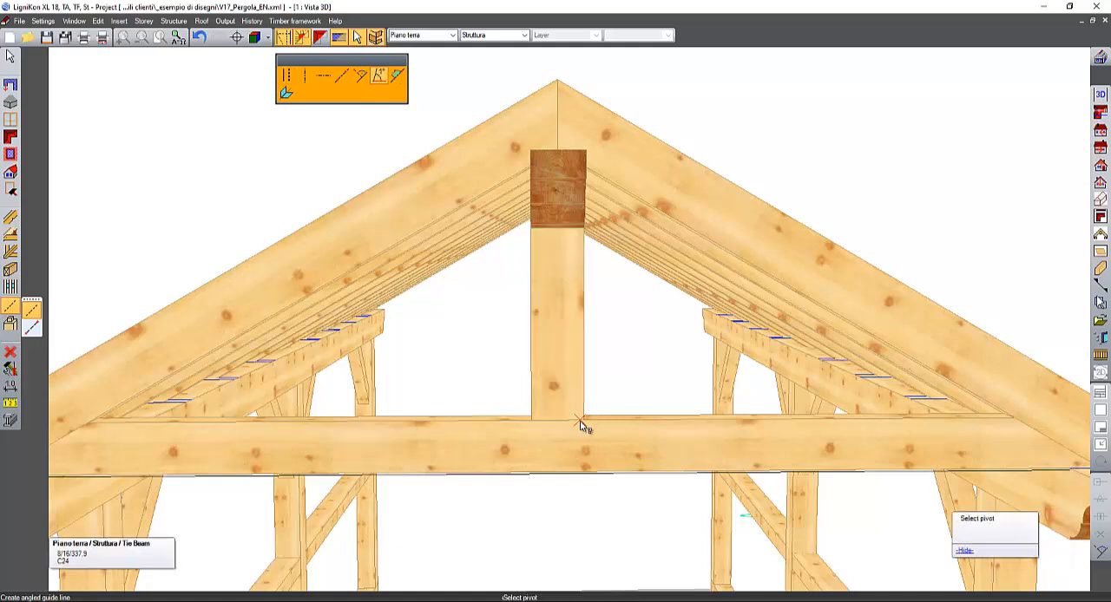
middle_click_drag(587, 427, 546, 458)
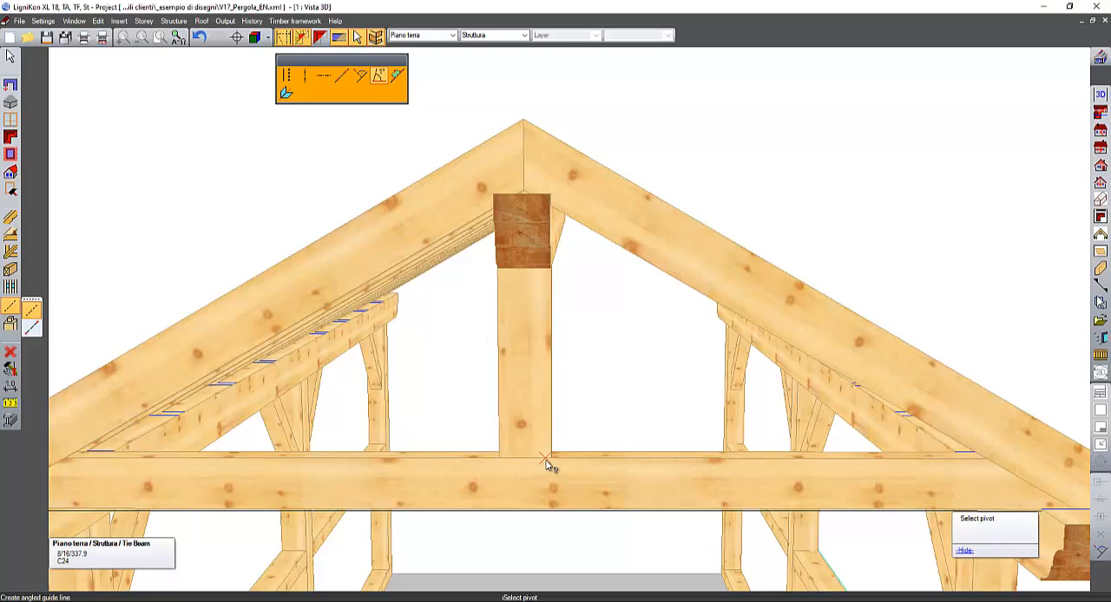
left_click(552, 459)
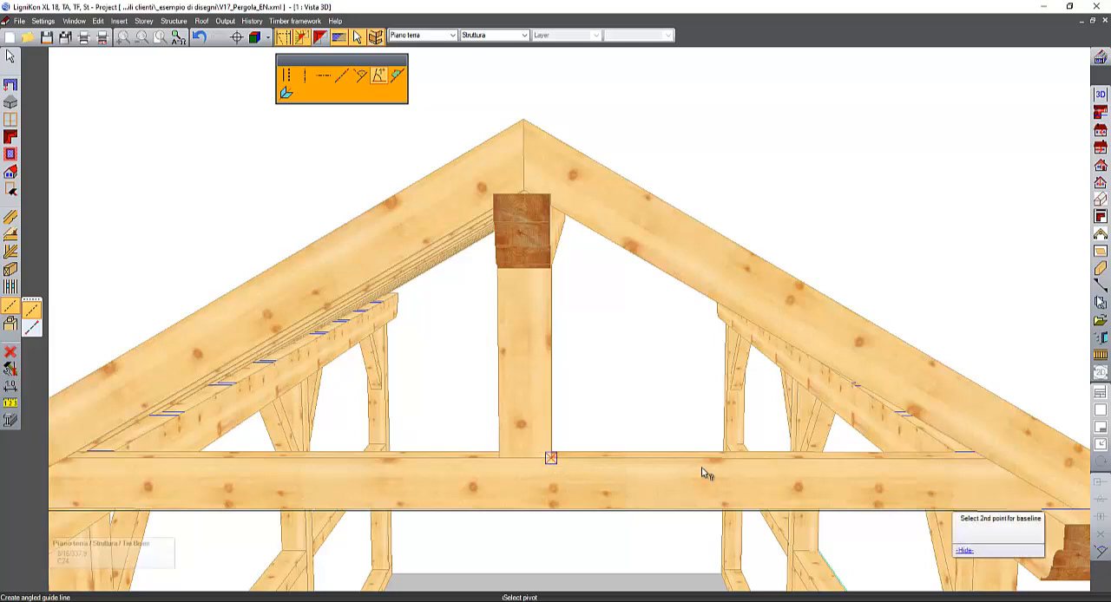
left_click(767, 473)
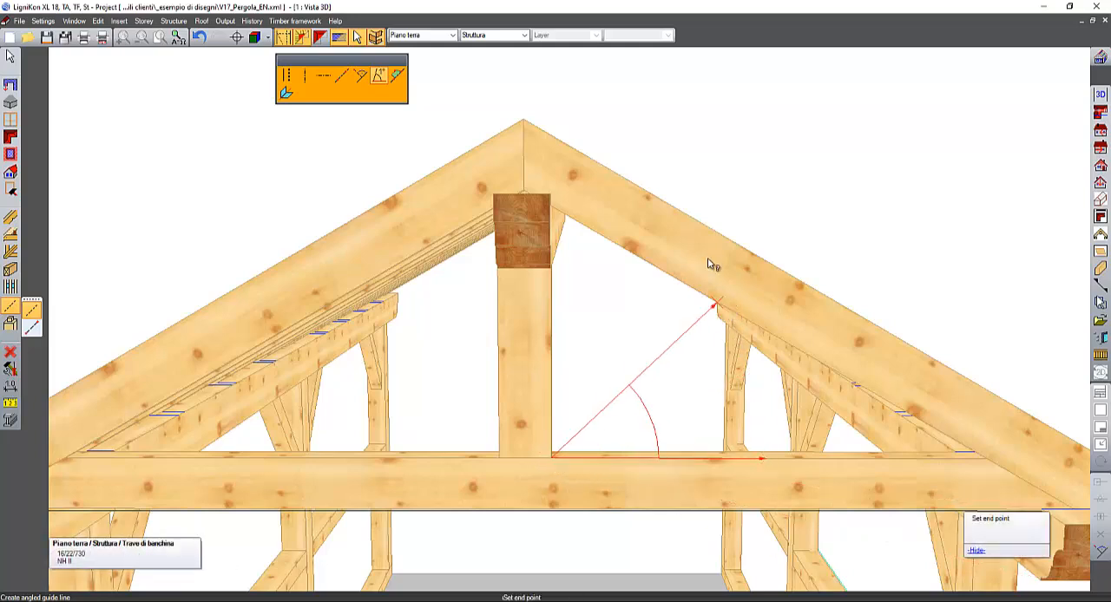
left_click(758, 292)
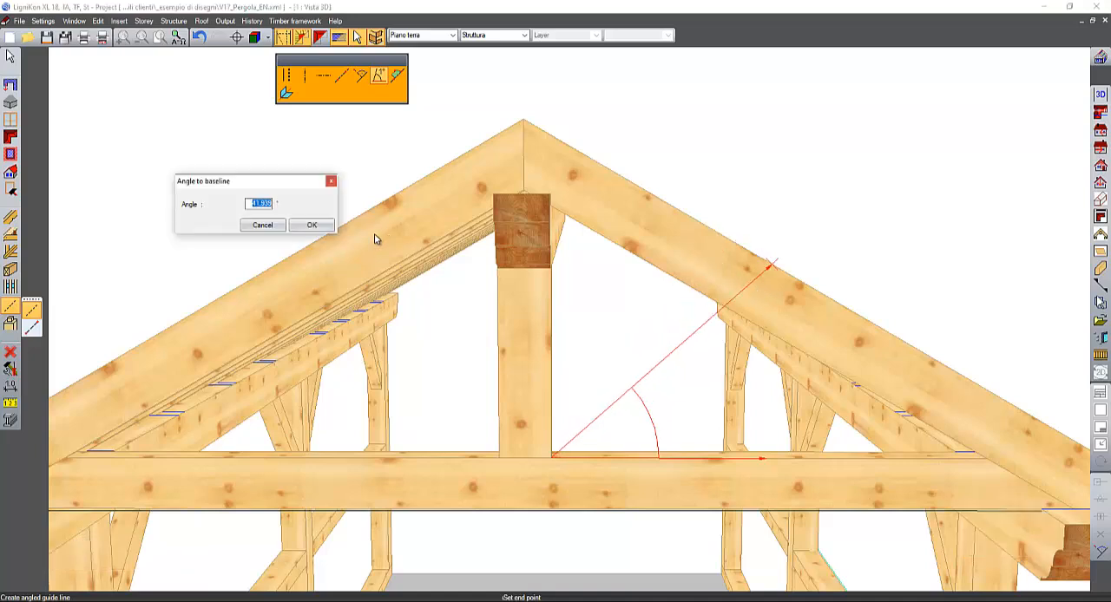
key("Return")
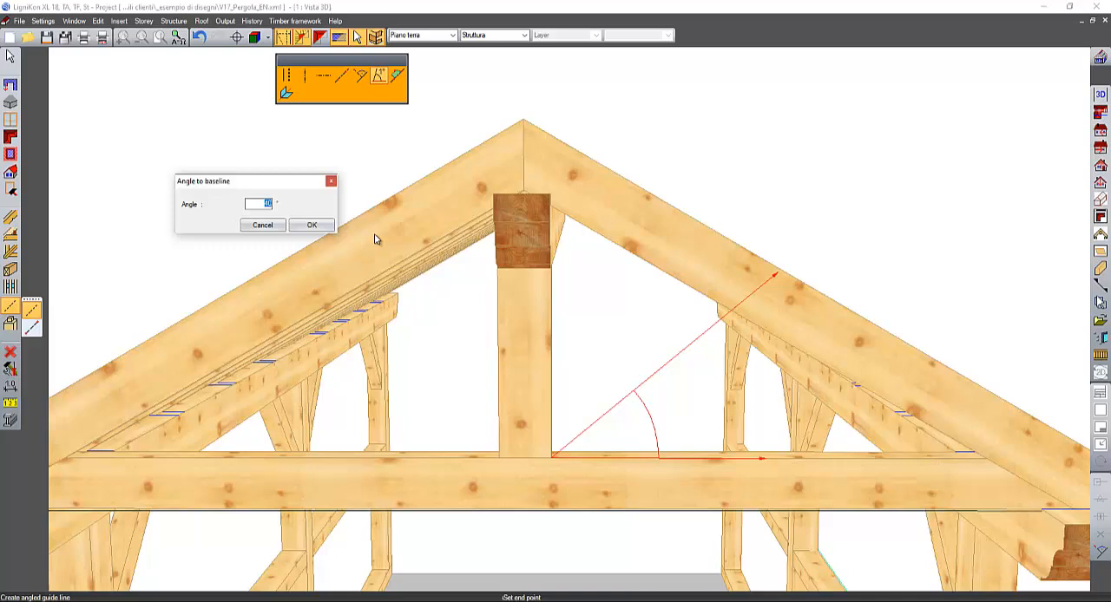
left_click(316, 226)
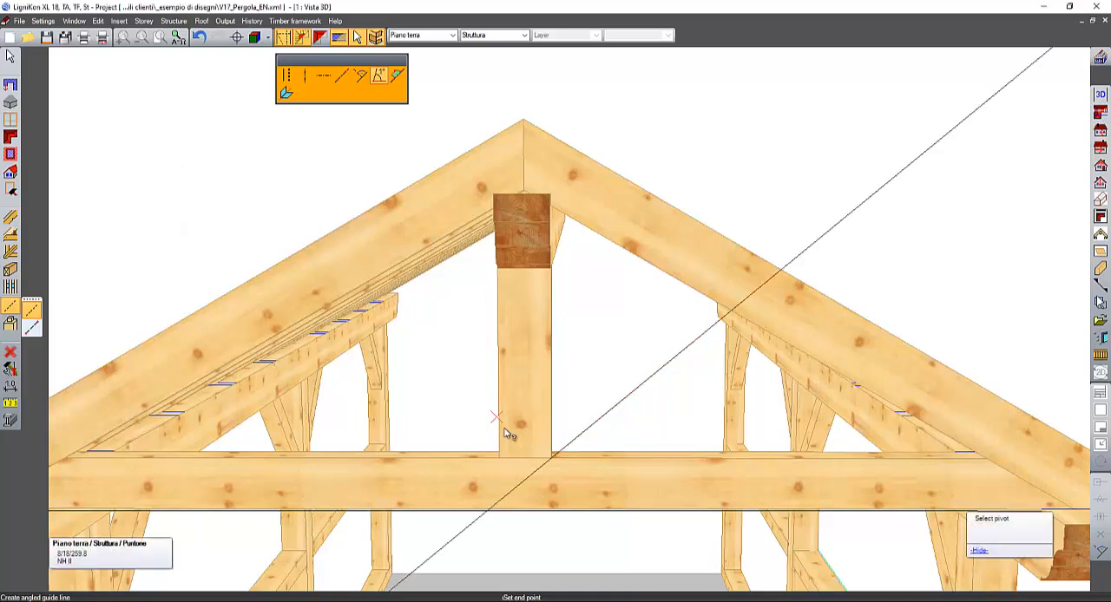
- Place a free beam in the plane of the post's front face, along the angled guide line from the post's foot to the right gable rafter's underside
middle_click_drag(514, 452, 500, 444)
left_click(10, 270)
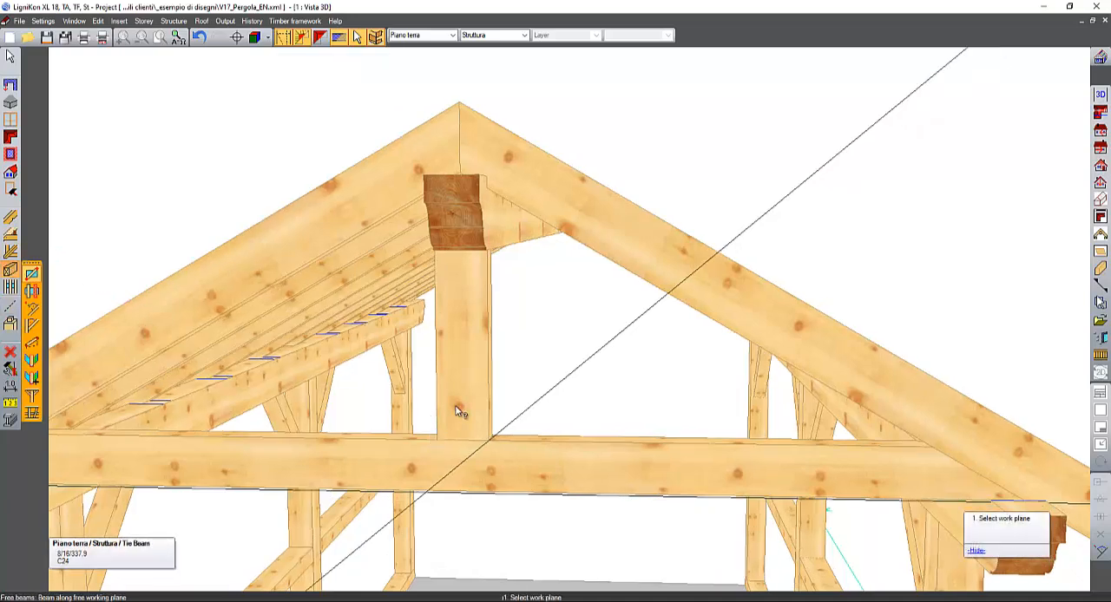
left_click(467, 407)
left_click(488, 441)
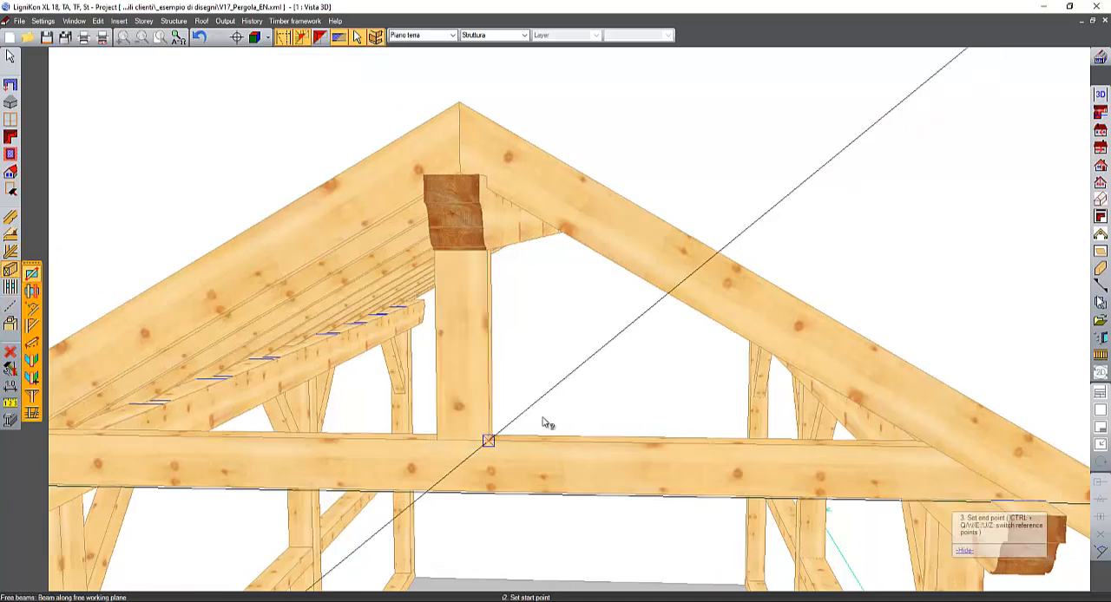
left_click(663, 299)
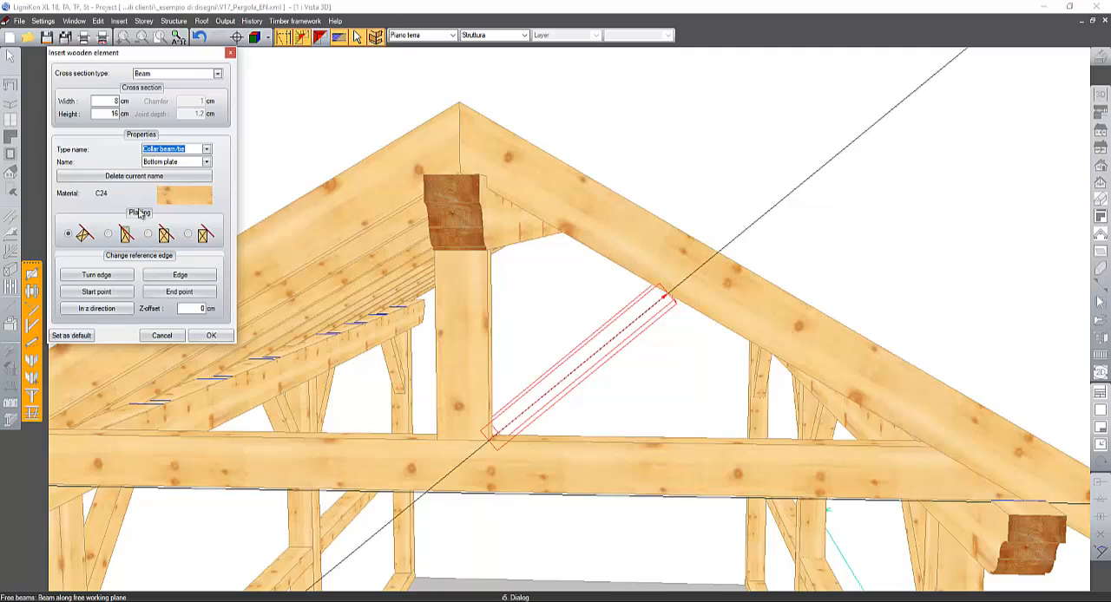
- Turn the 8 × 16 cm brace's wide side to the gable front and move its reference edge so it lies above the guide line
left_click(176, 276)
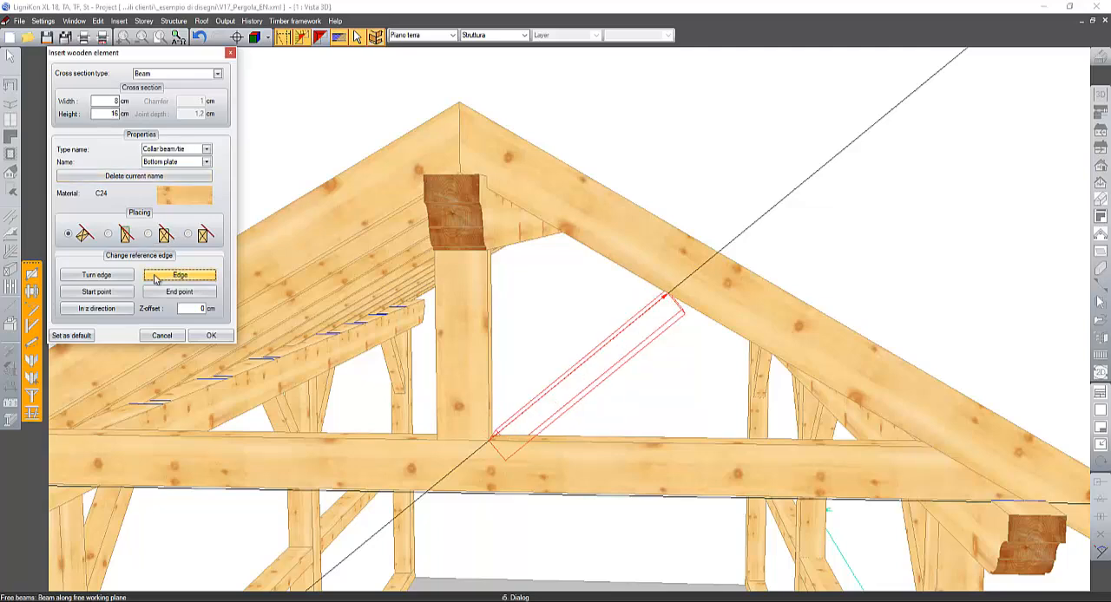
left_click(112, 277)
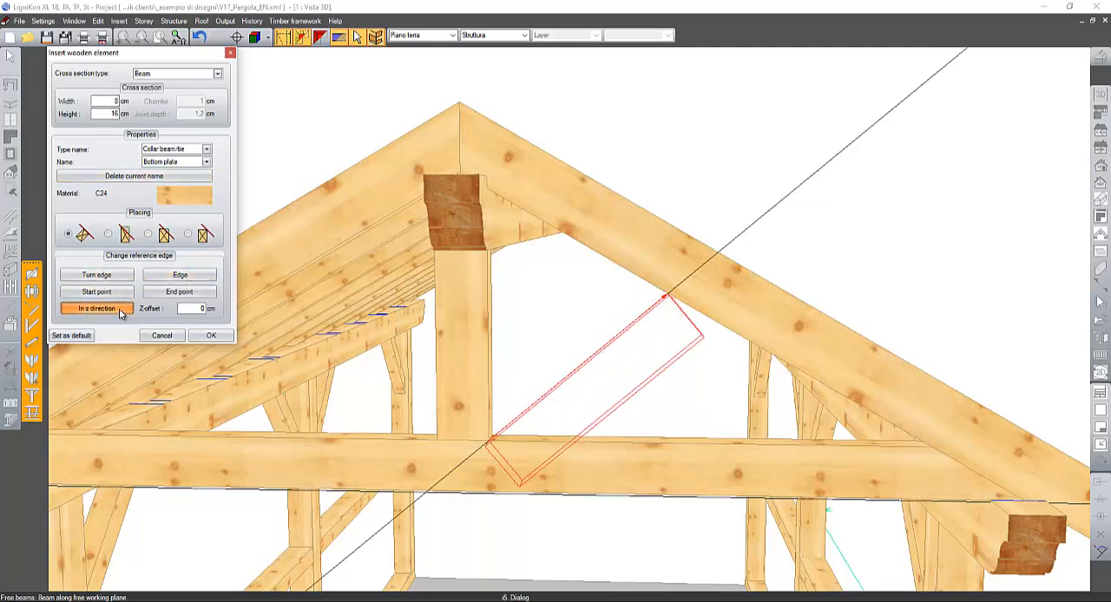
left_click(120, 311)
left_click(121, 313)
left_click(173, 276)
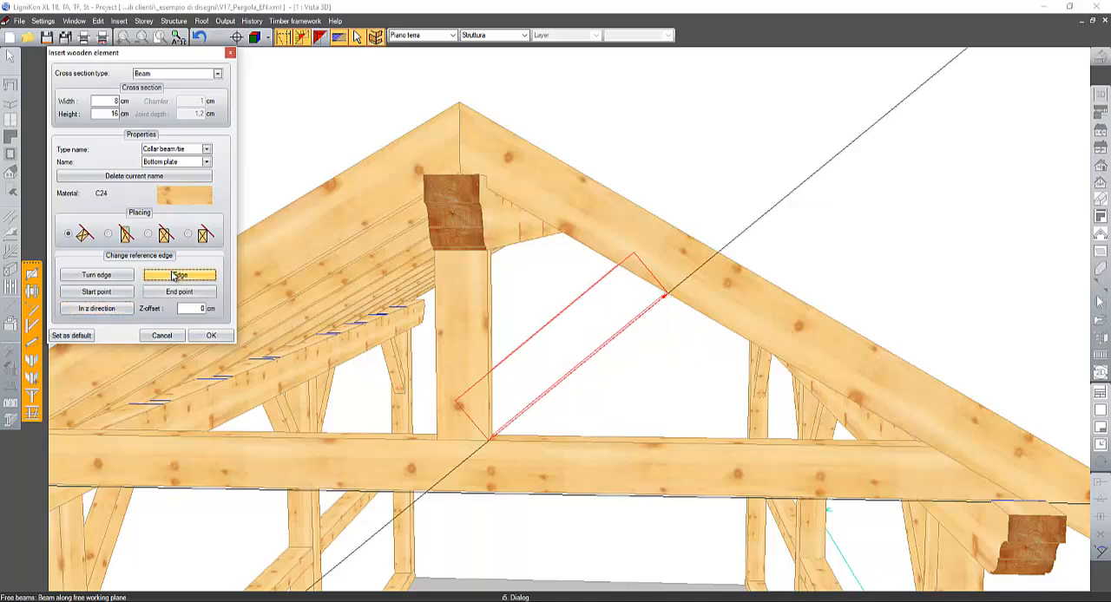
middle_click_drag(690, 245, 700, 238)
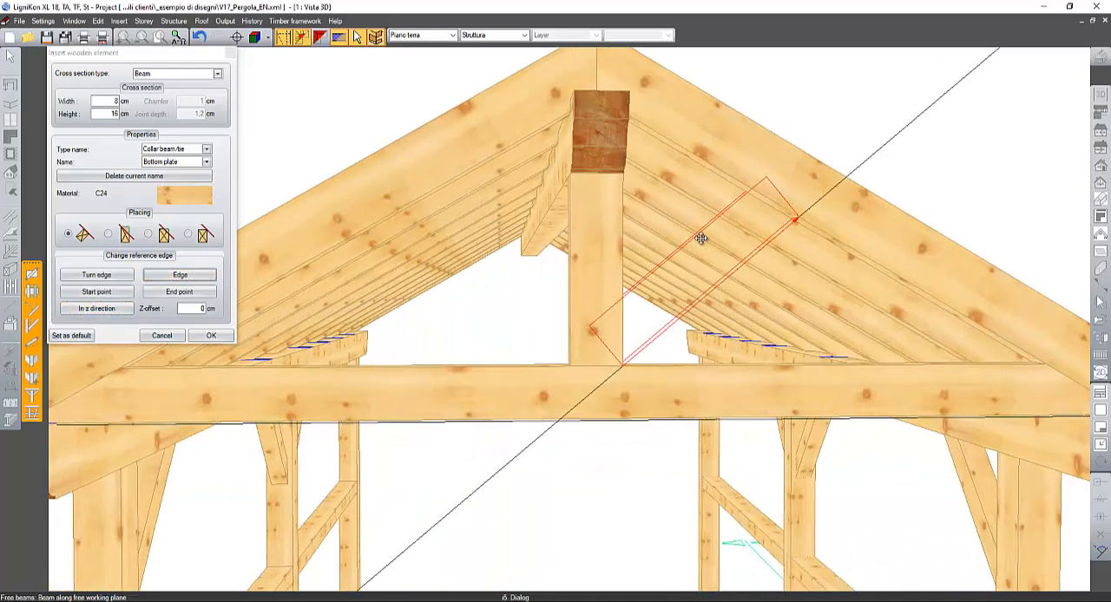
middle_click_drag(775, 244, 717, 232)
- Set the brace's Z-offset to 3 cm and insert it
left_click(205, 309)
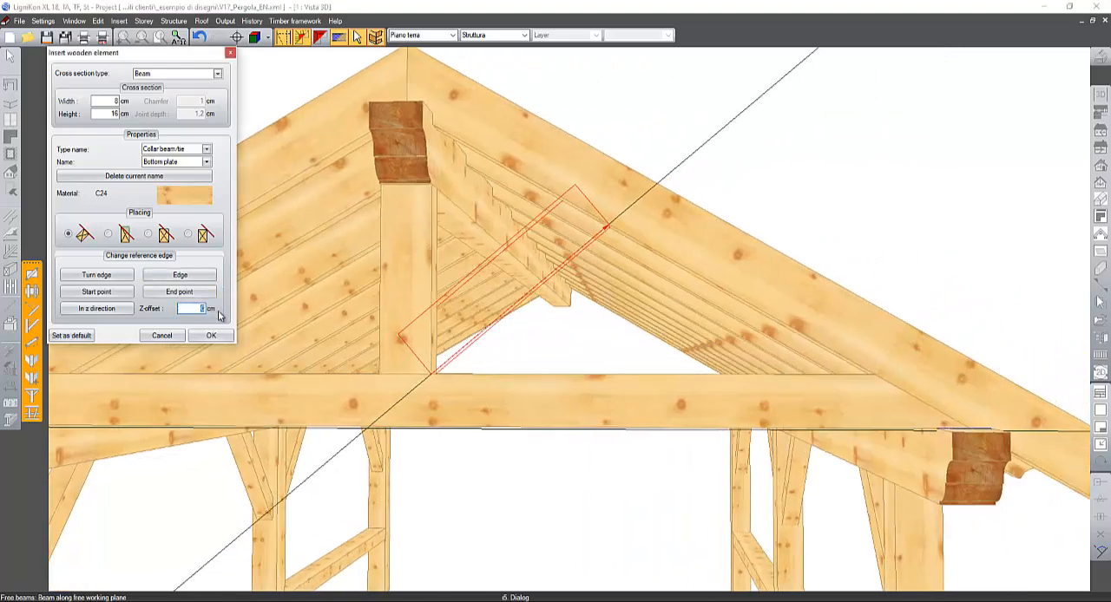
type("10")
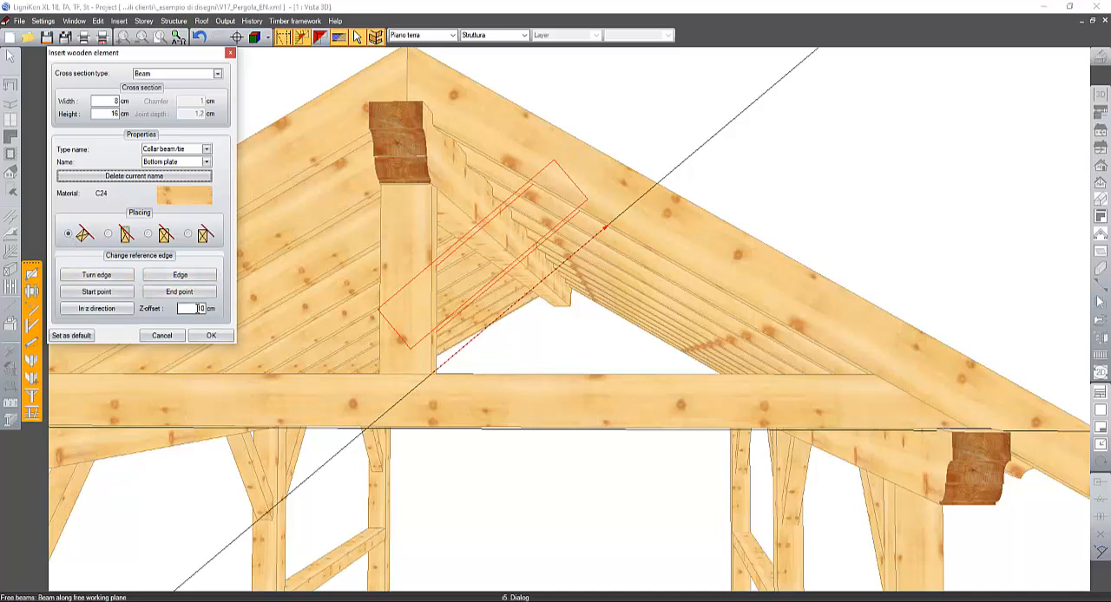
left_click(198, 309)
type("3")
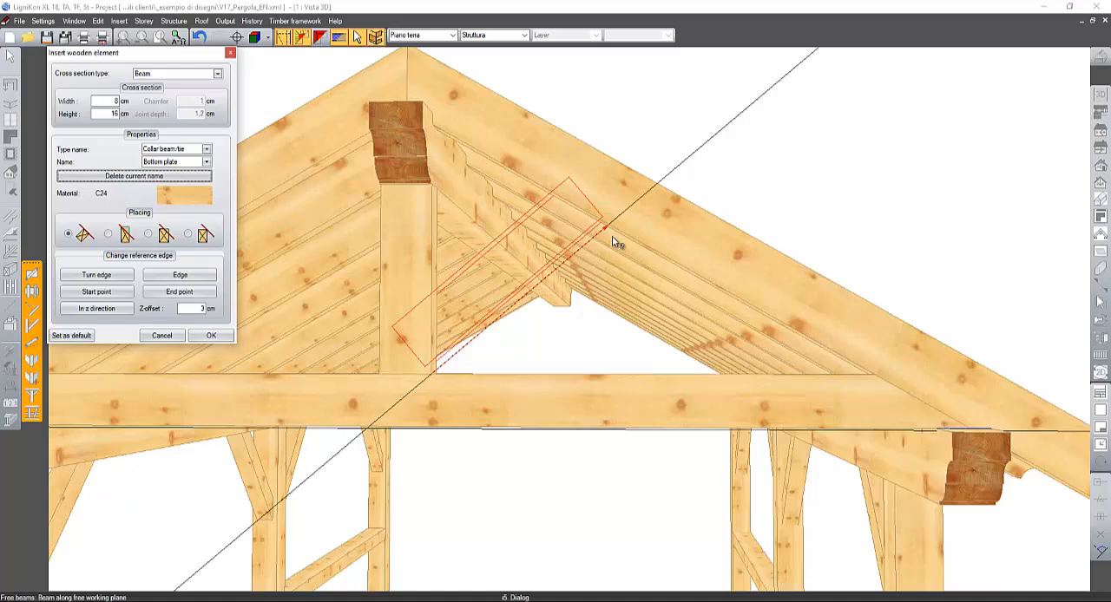
middle_click_drag(615, 239, 631, 255)
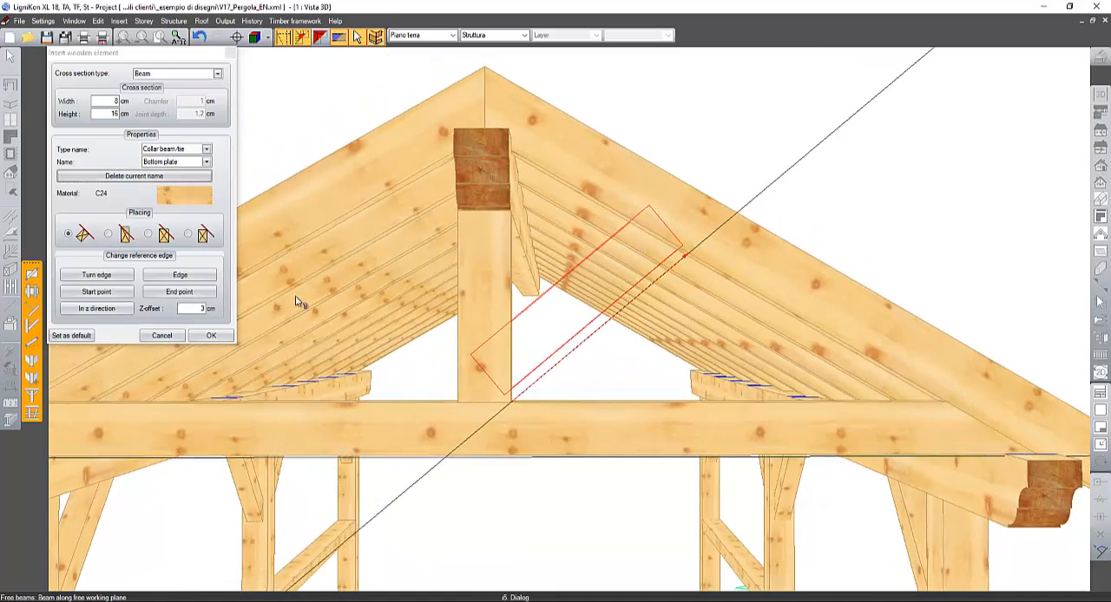
left_click(230, 337)
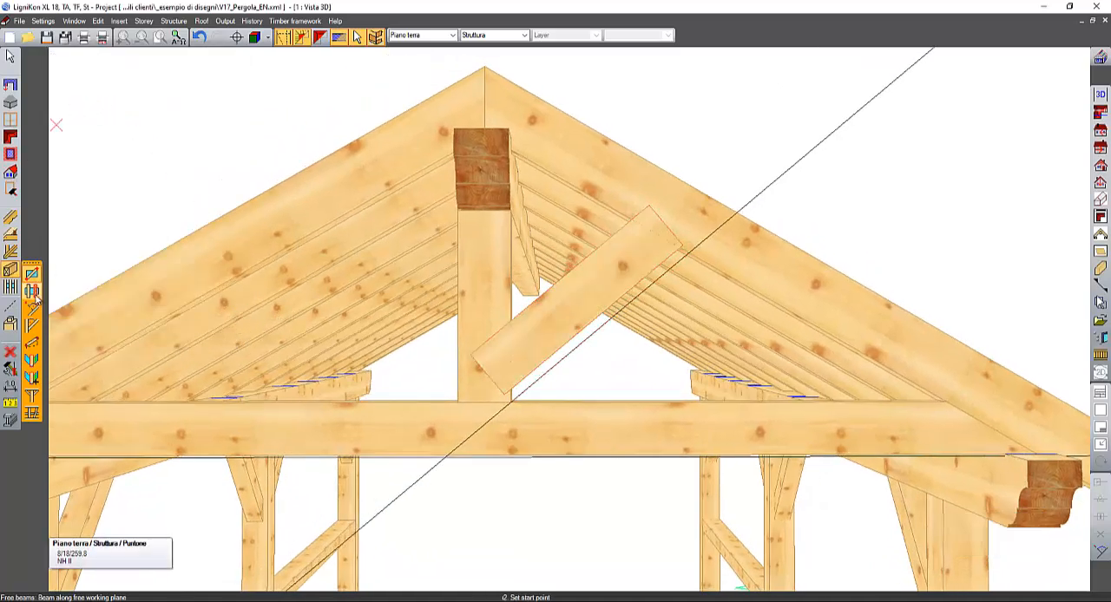
- Join the brace's upper end to the right gable rafter's underside with a double step joint, step side depth 3 cm and heel notch depth 2 cm
left_click(14, 327)
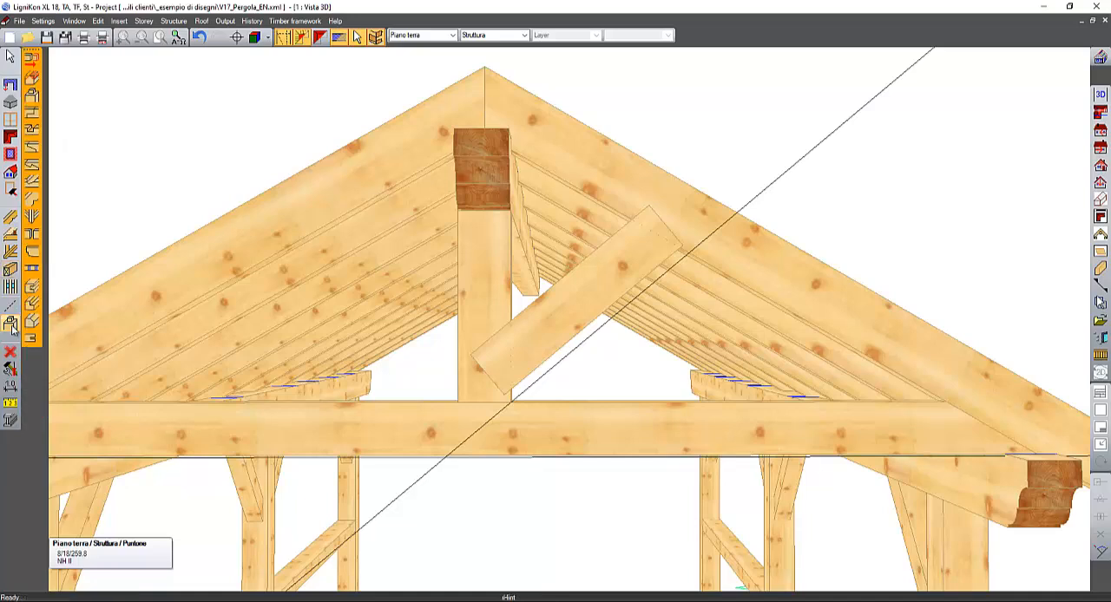
left_click(32, 182)
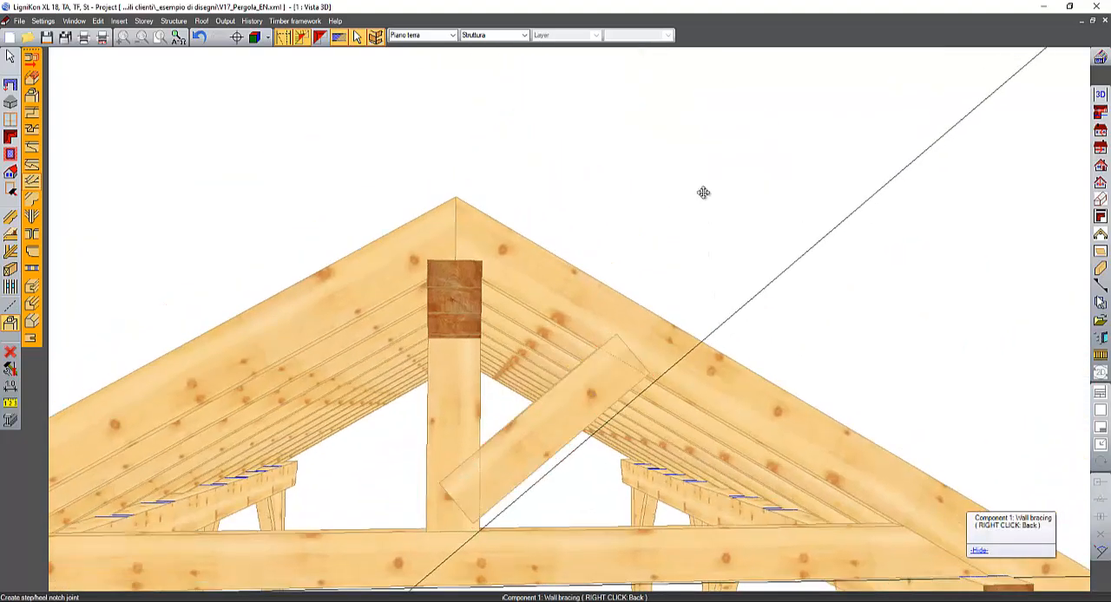
middle_click_drag(704, 193, 718, 157)
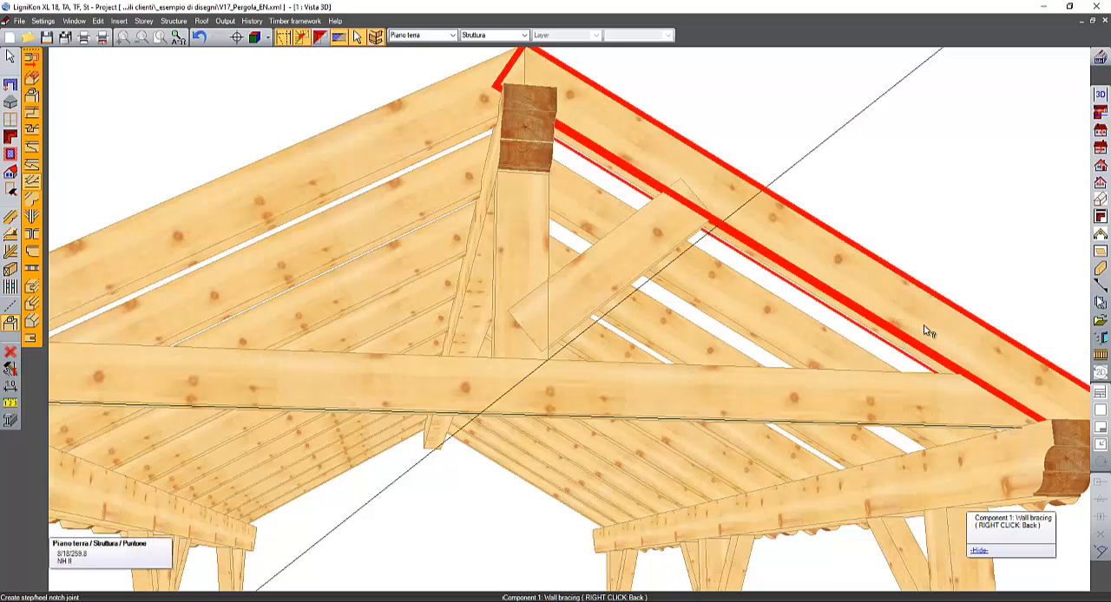
left_click(649, 222)
left_click(641, 186)
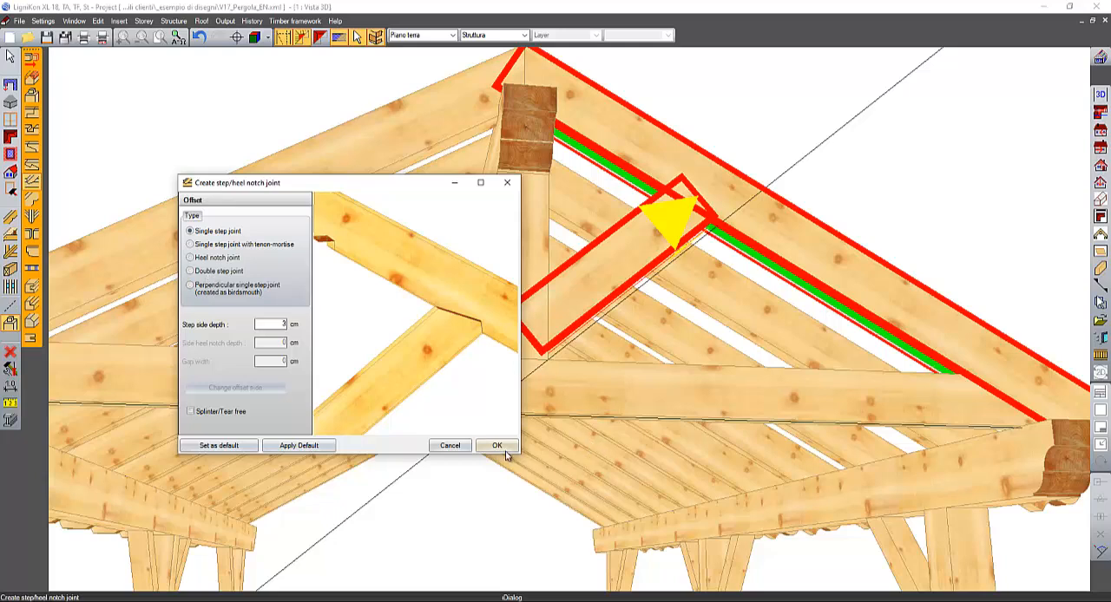
left_click(216, 272)
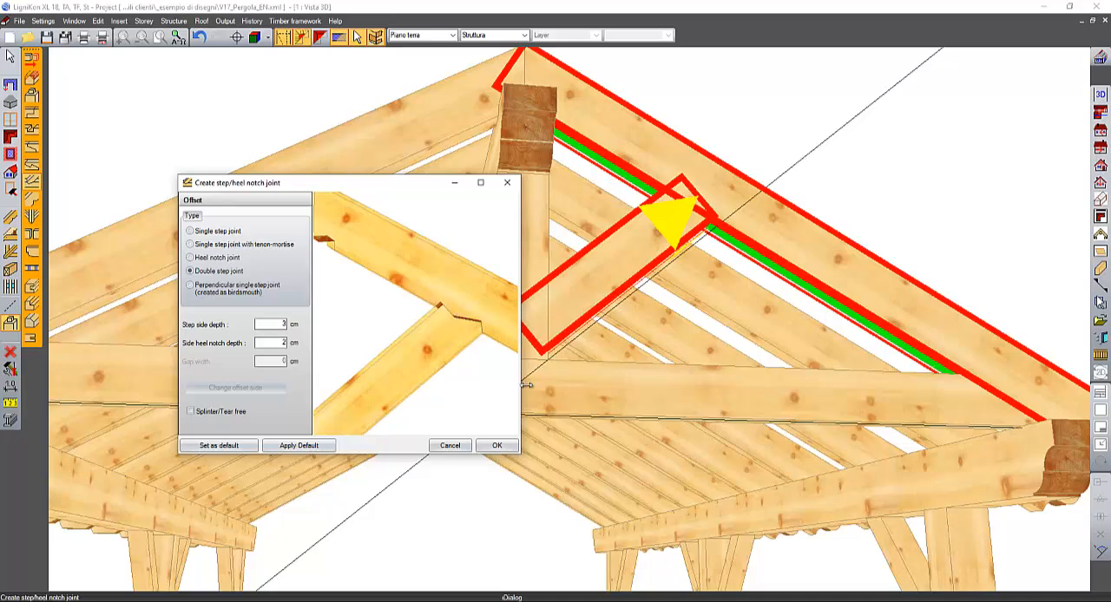
left_click(496, 447)
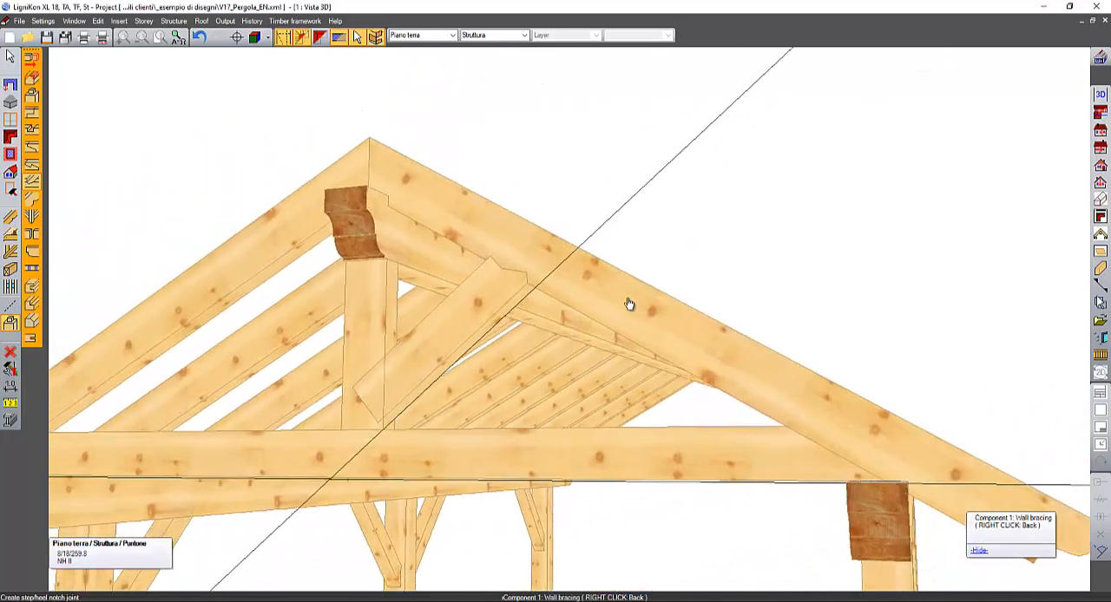
mouse_move(405, 315)
middle_mouse_down()
mouse_move(364, 317)
mouse_move(425, 313)
middle_mouse_up()
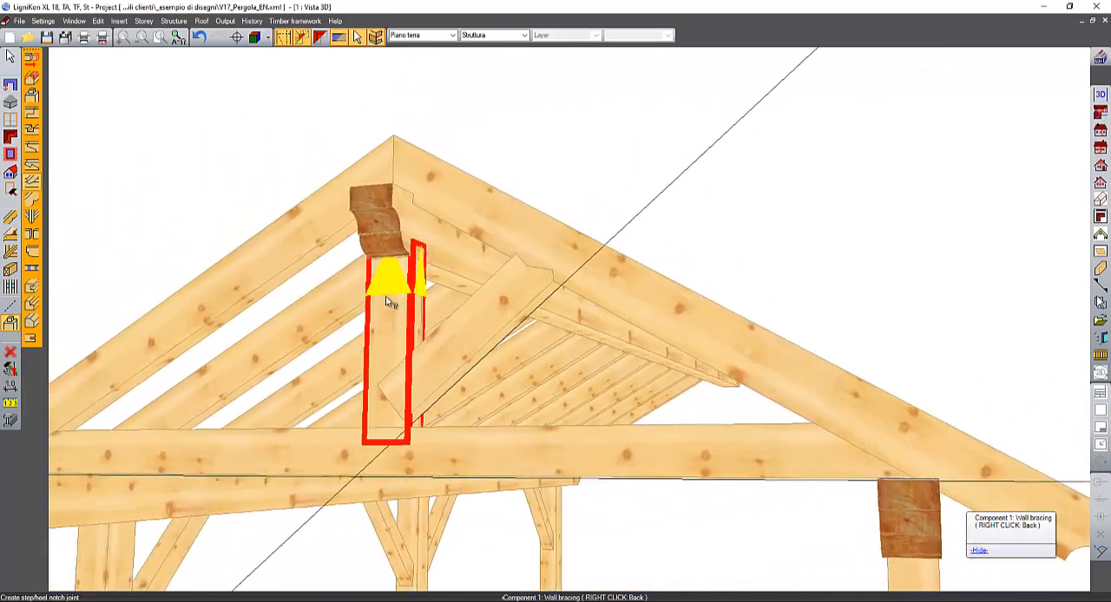
left_click(424, 366)
left_click(414, 337)
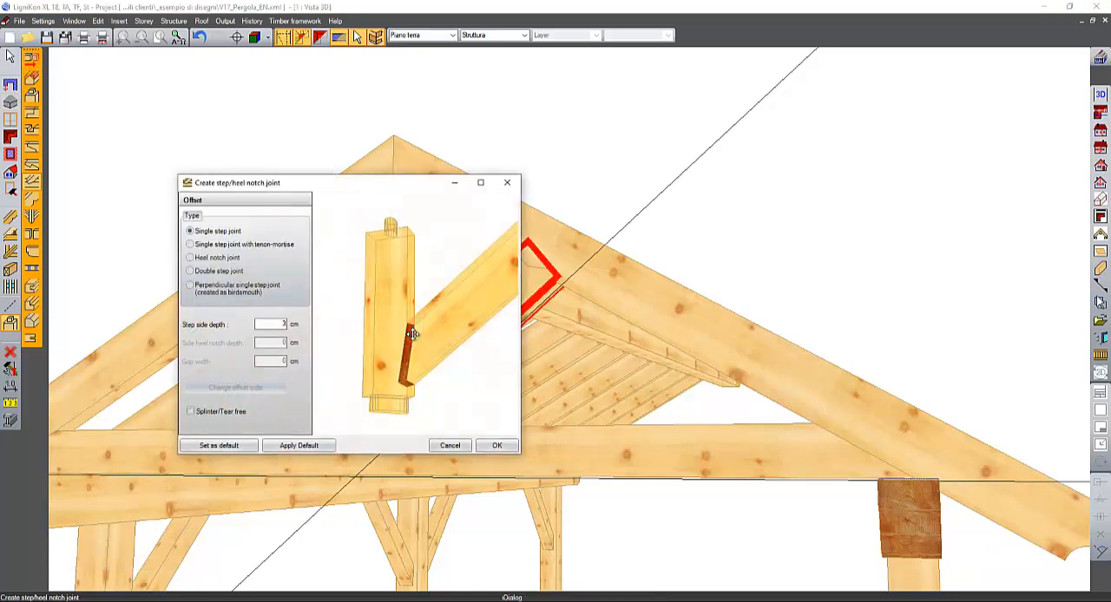
left_click(449, 445)
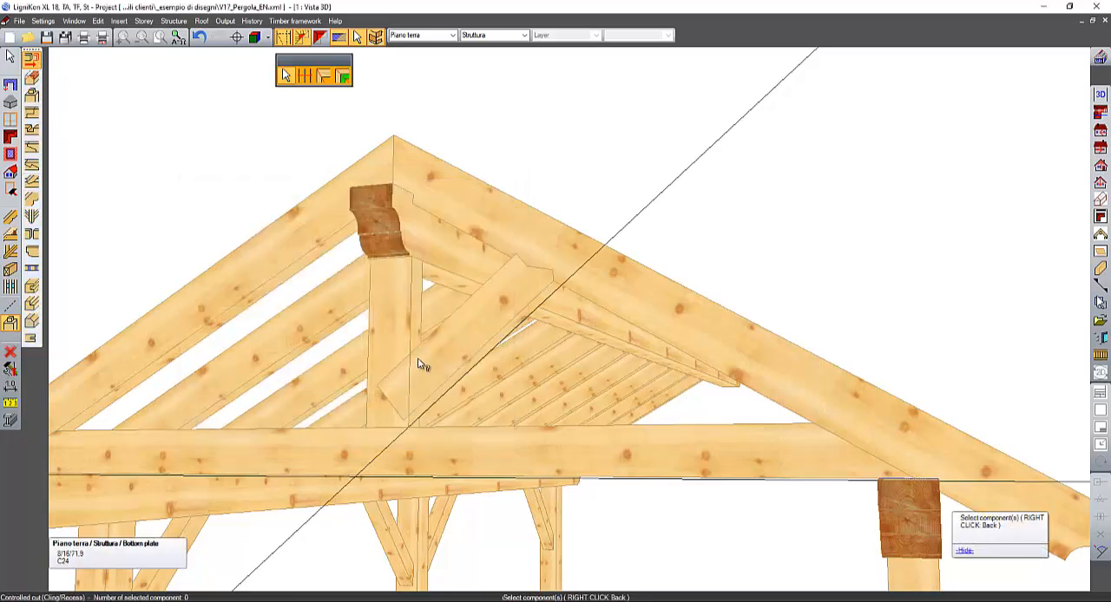
- Cut the brace's lower end flush against the post's right side face with a controlled cut of 0 cm addition
left_click(422, 367)
left_click(414, 335)
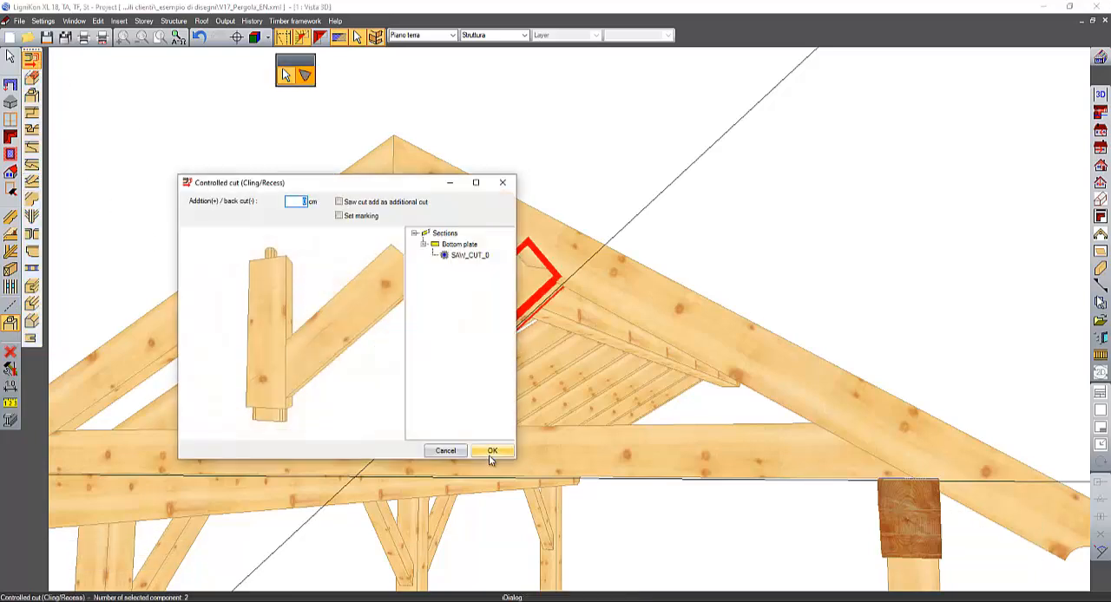
left_click(492, 451)
- Hide the gable post to expose the brace's cut lower end face
middle_click_drag(601, 267, 564, 244)
scroll(559, 297, "up", 2)
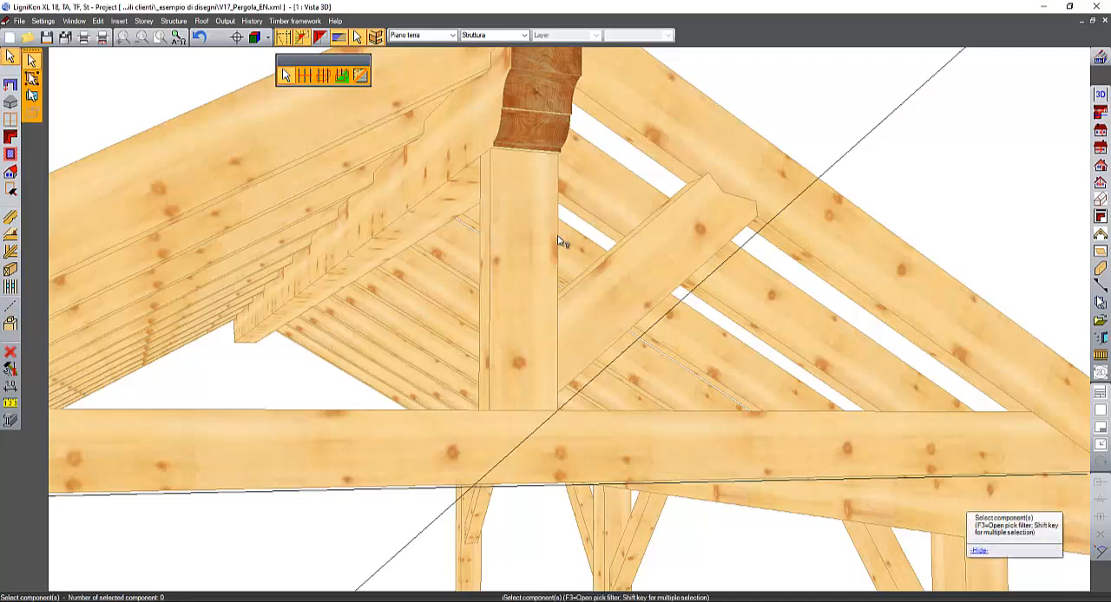
left_click(530, 235)
right_click(530, 234)
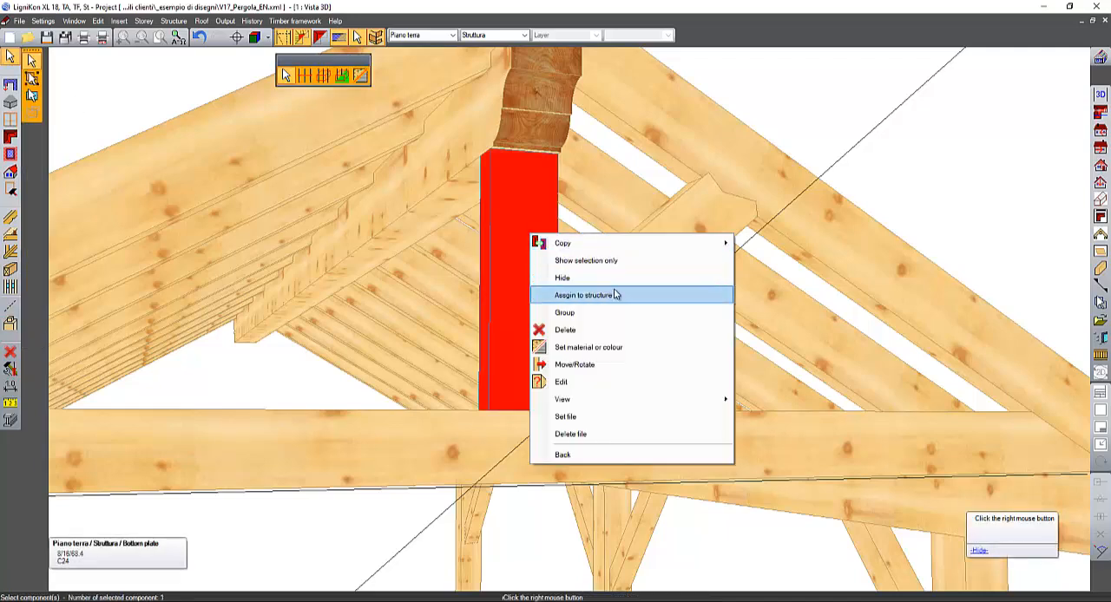
left_click(562, 279)
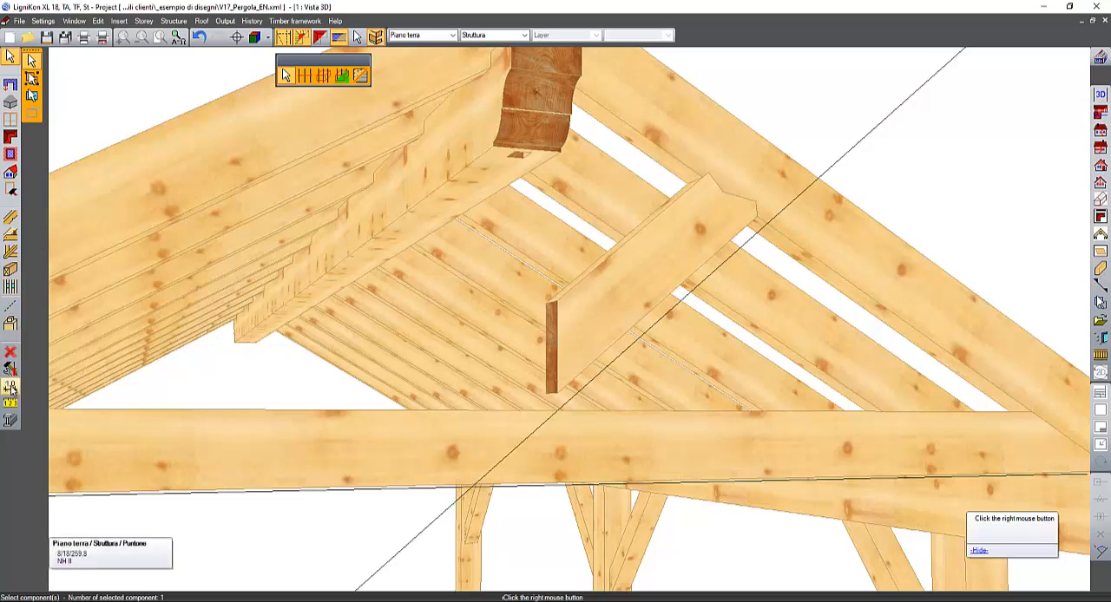
- Mirror the brace as a copy about its lower end face with 0 cm plane offset, and show the hidden post again
left_click(10, 370)
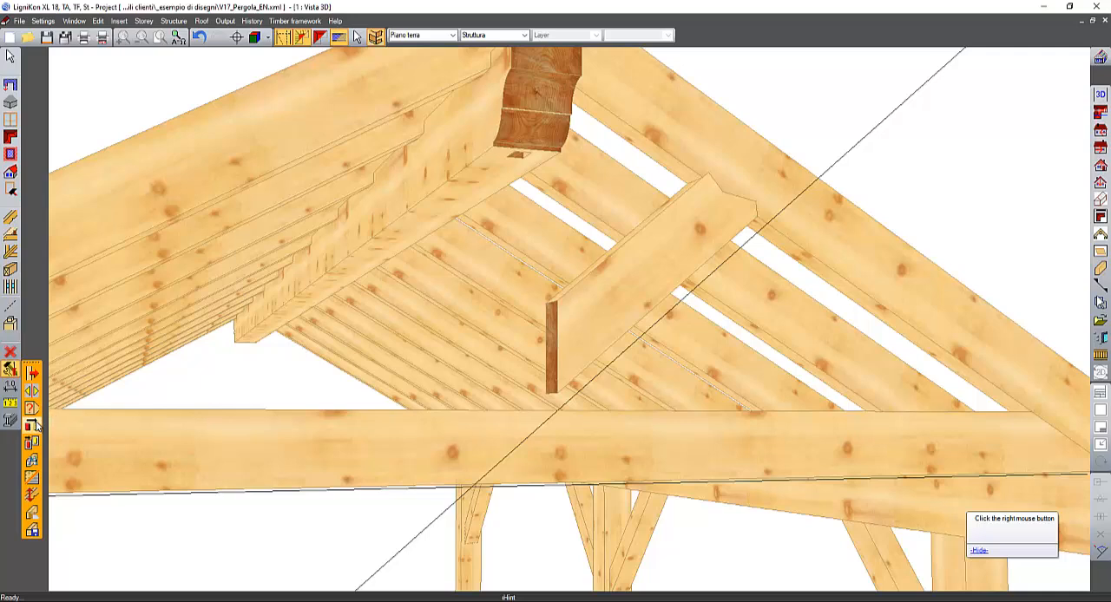
left_click(31, 391)
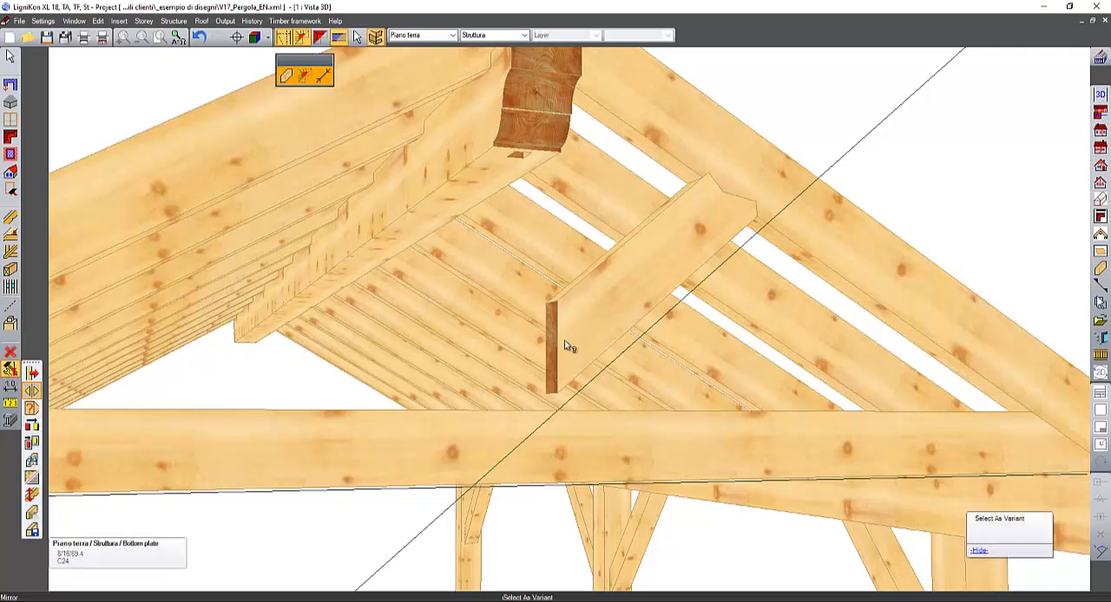
left_click(287, 75)
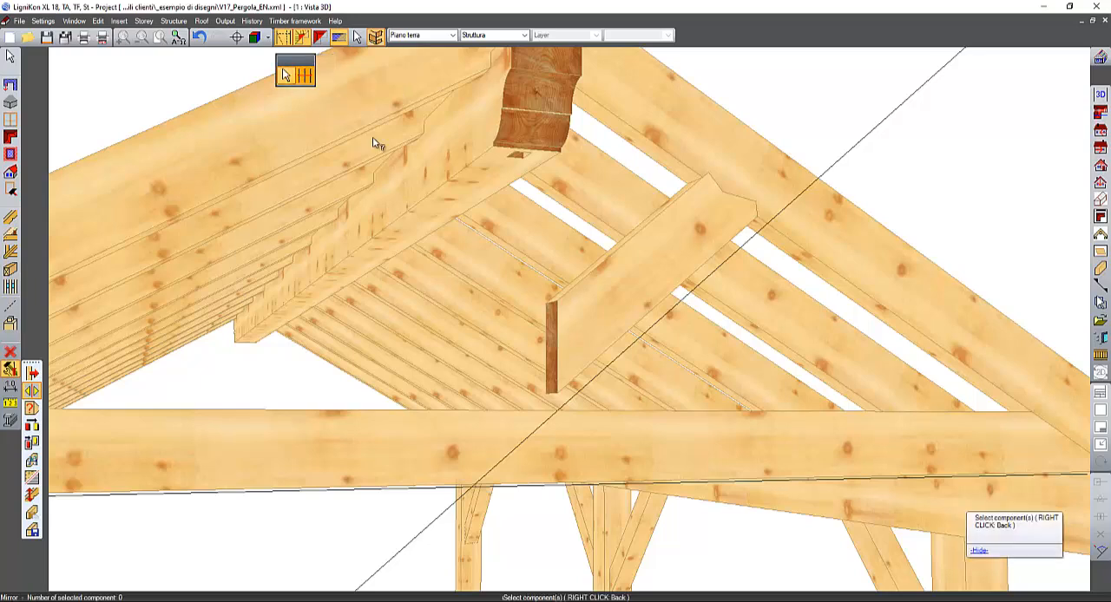
left_click(588, 314)
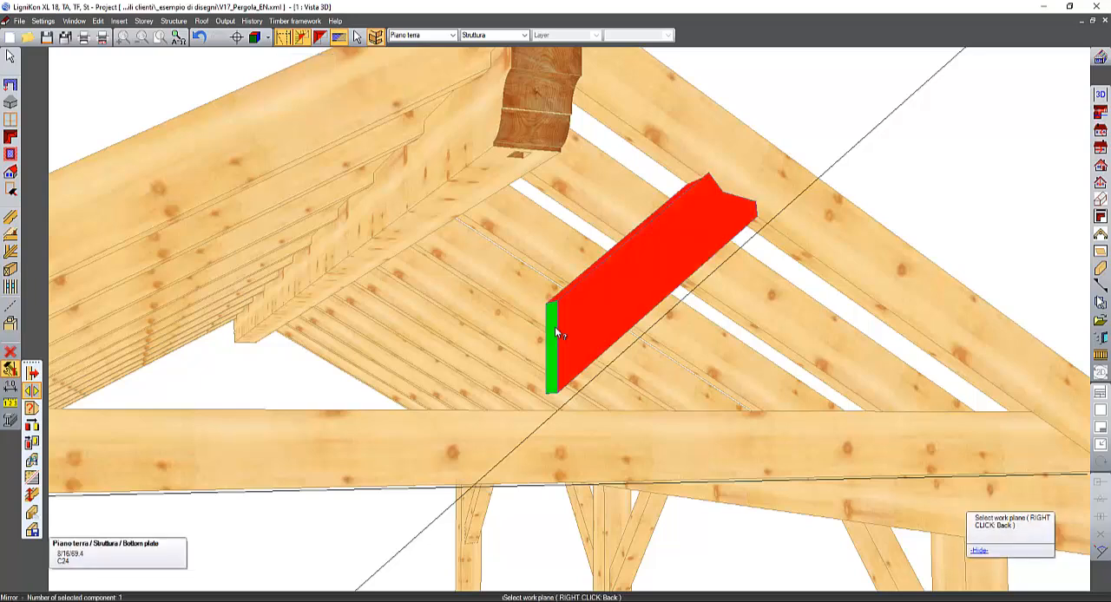
left_click(555, 331)
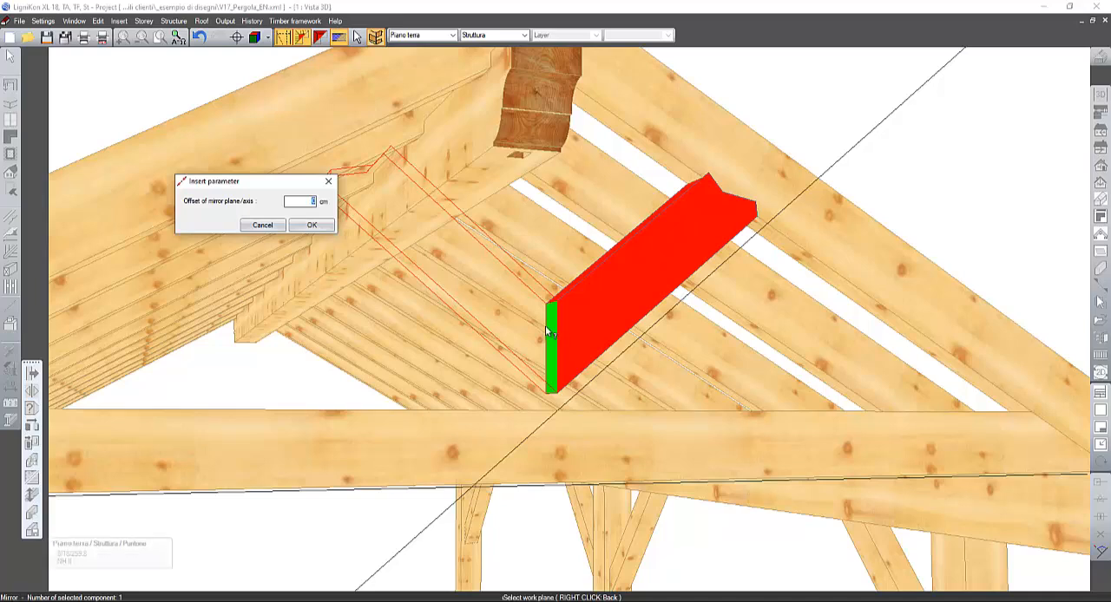
left_click(312, 226)
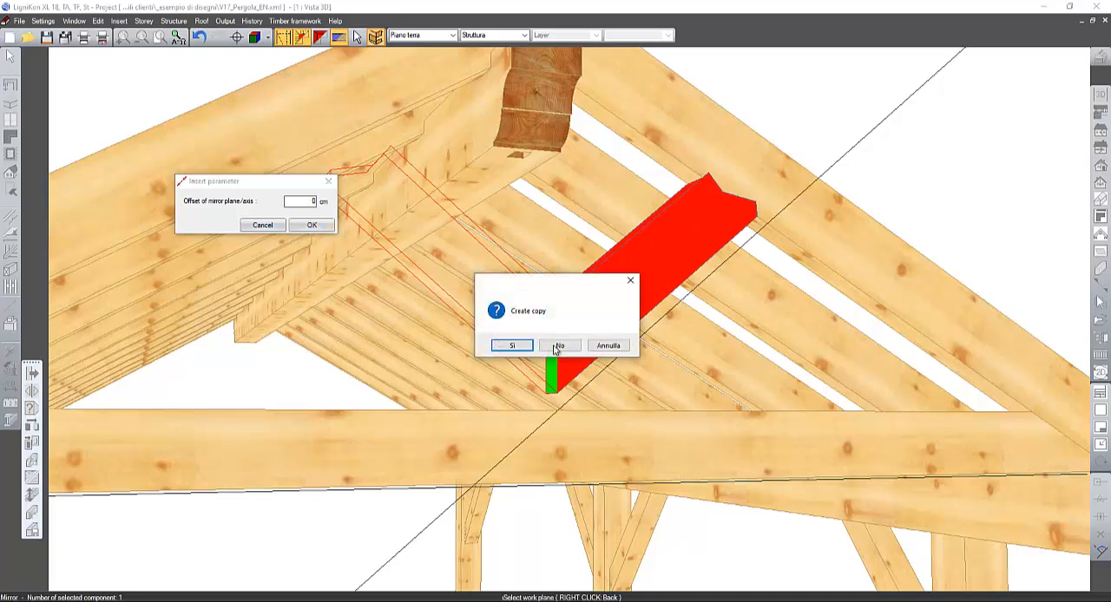
left_click(511, 346)
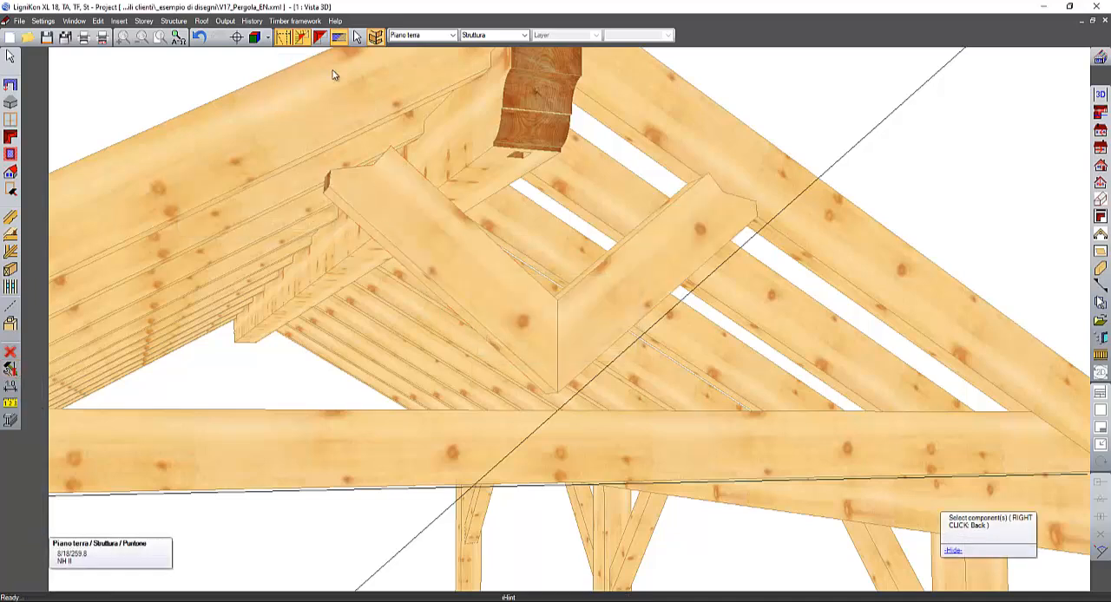
left_click(357, 36)
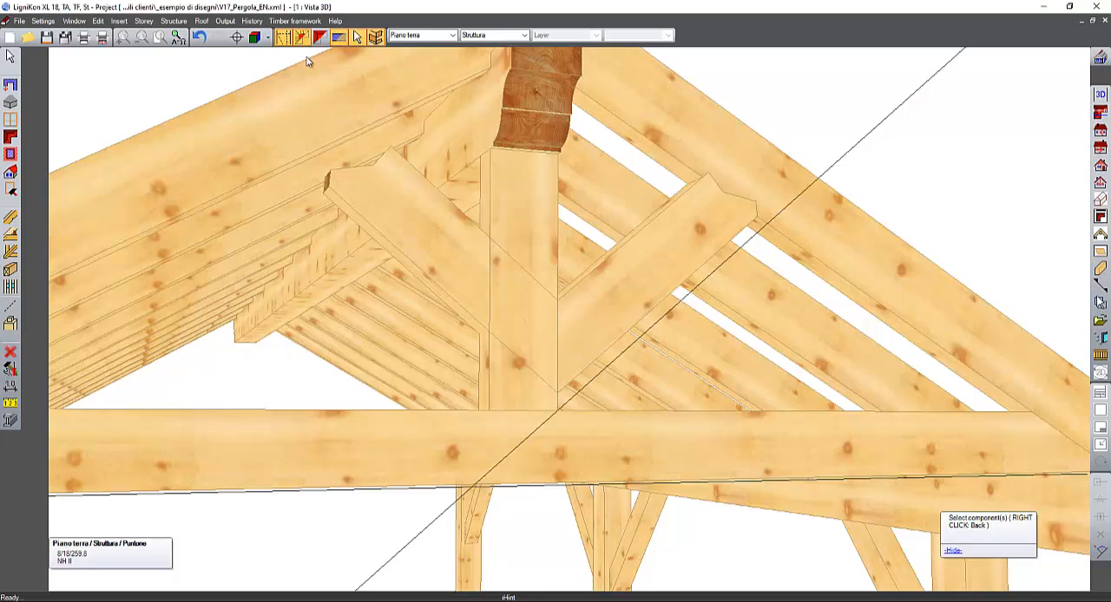
- Move the mirrored brace 16 cm in Y, with X and Z at 0, so it meets the post's left side
left_click(425, 243)
right_click(427, 248)
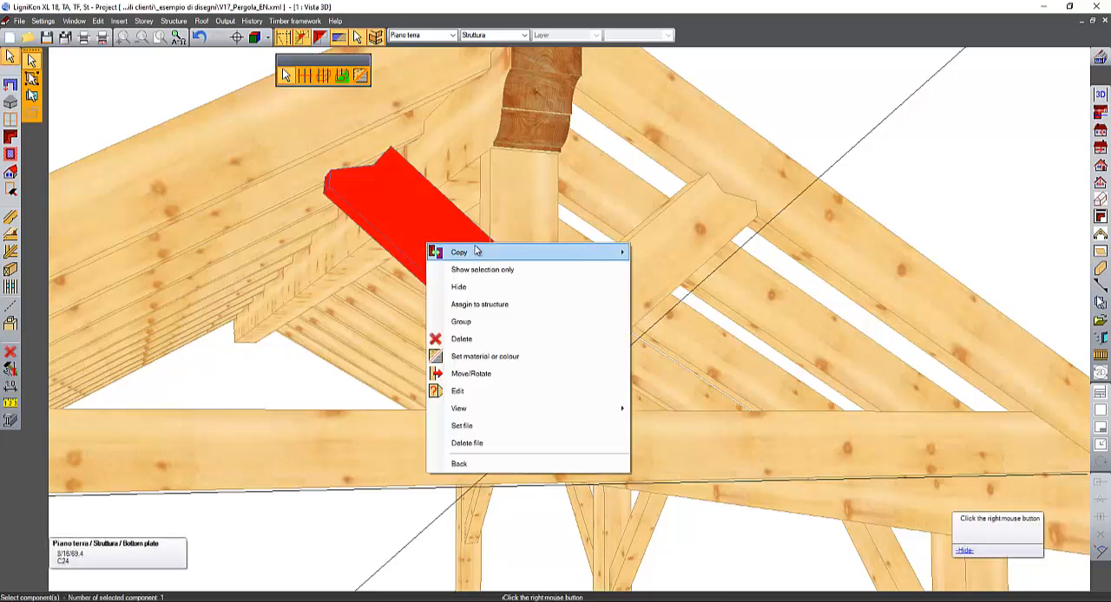
mouse_move(497, 254)
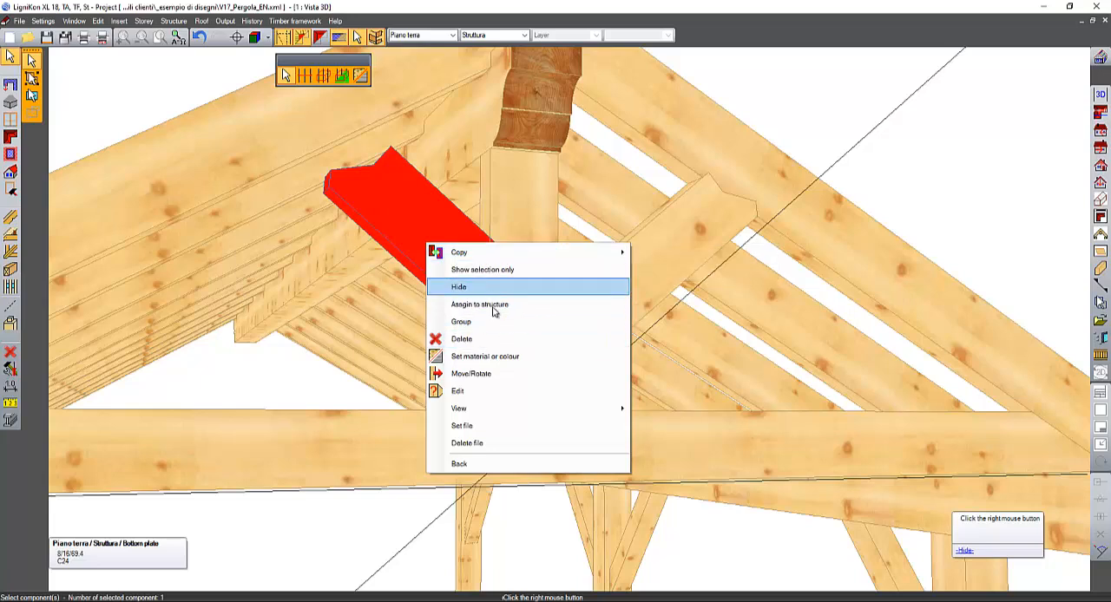
left_click(471, 373)
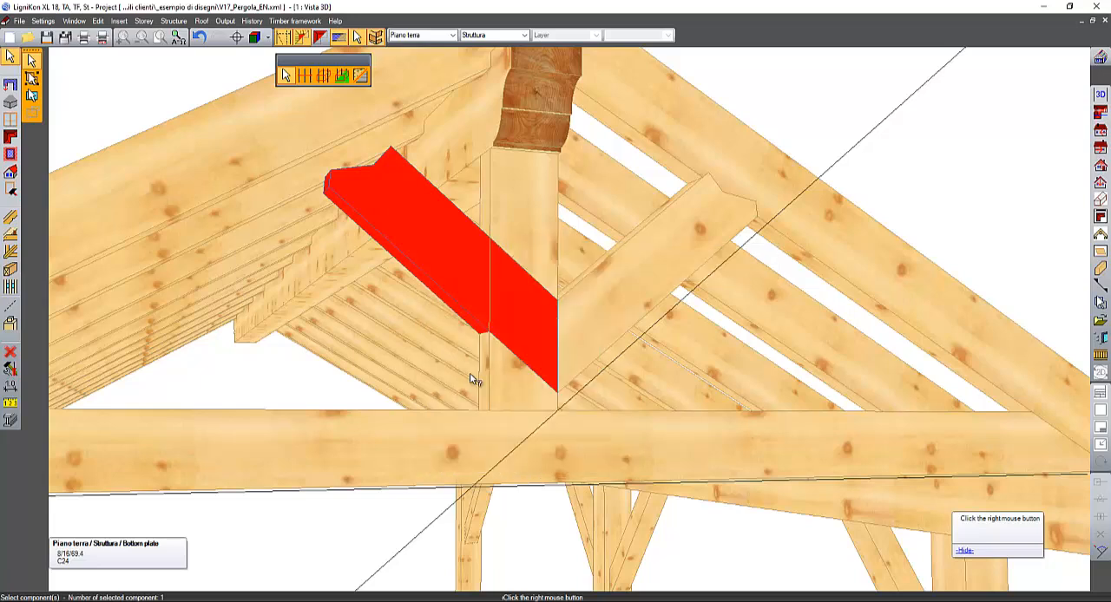
left_click(561, 390)
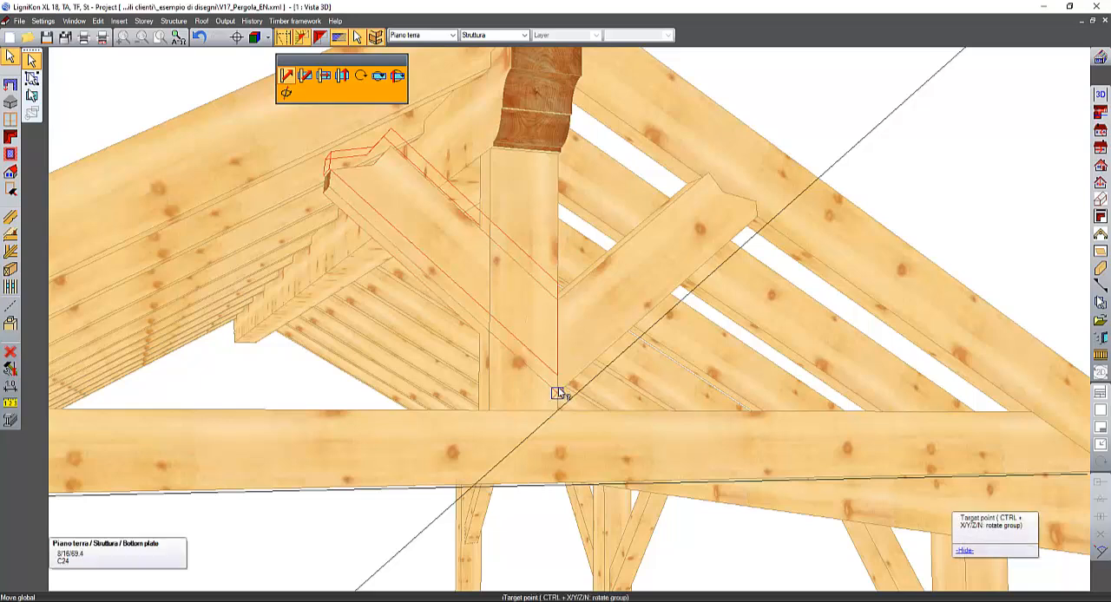
left_click(561, 393)
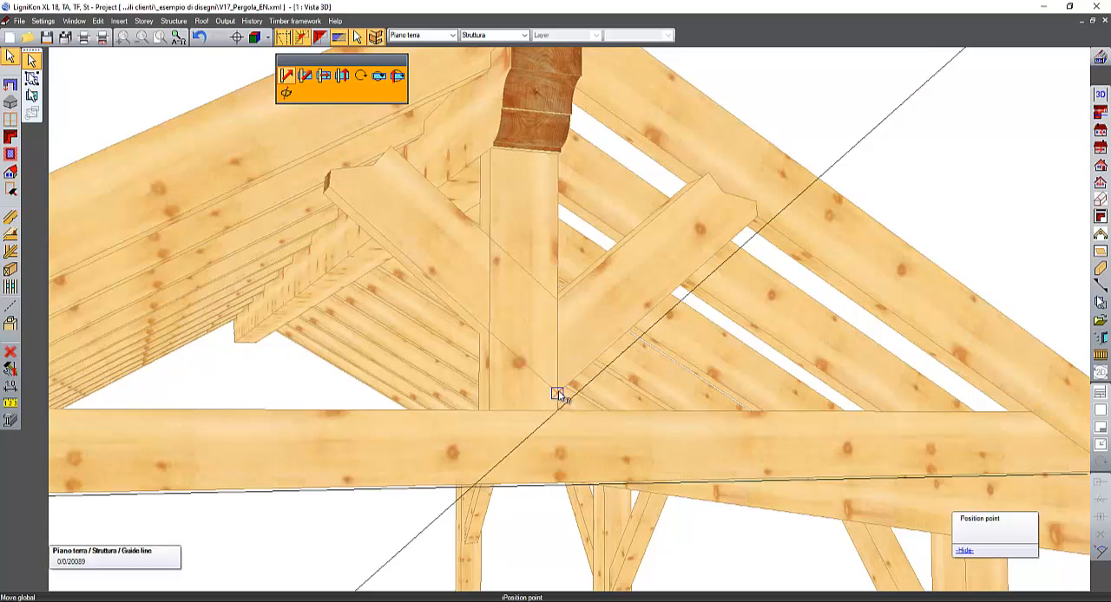
left_click(558, 393)
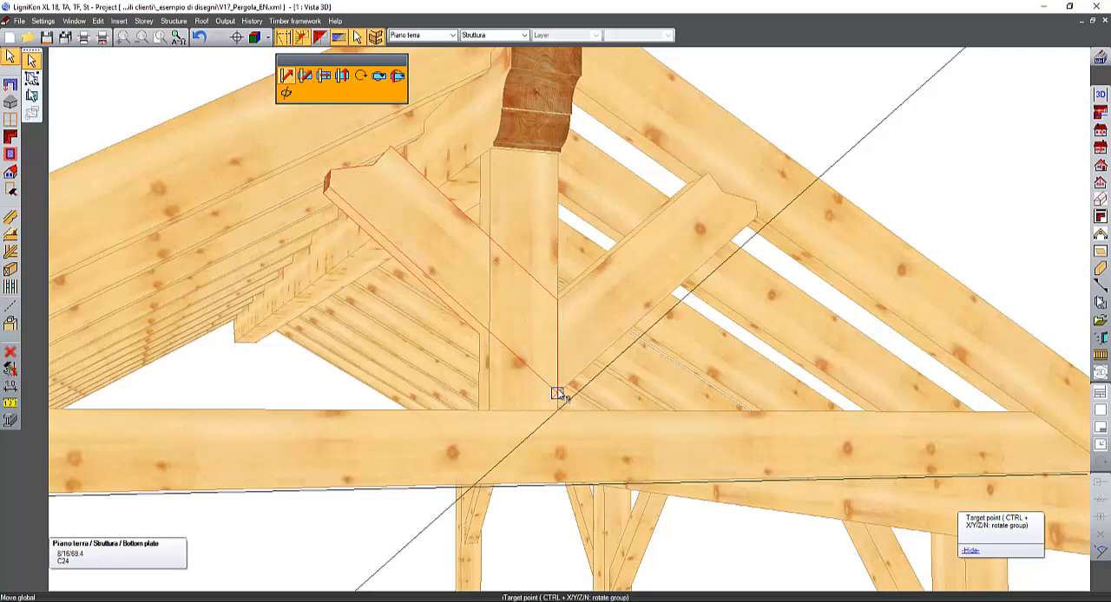
left_click(560, 394)
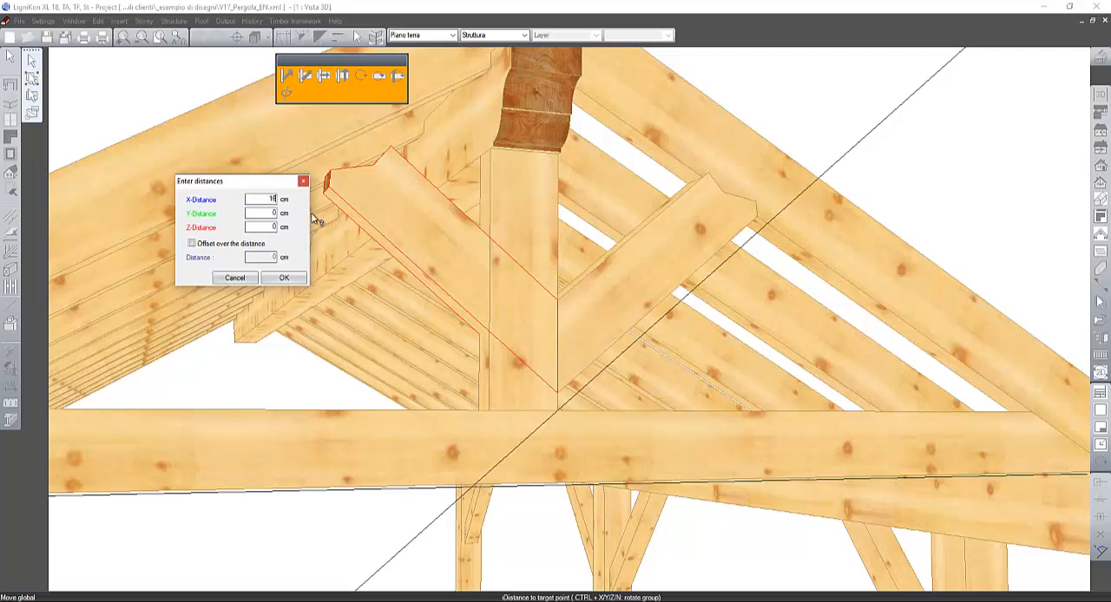
key("Tab")
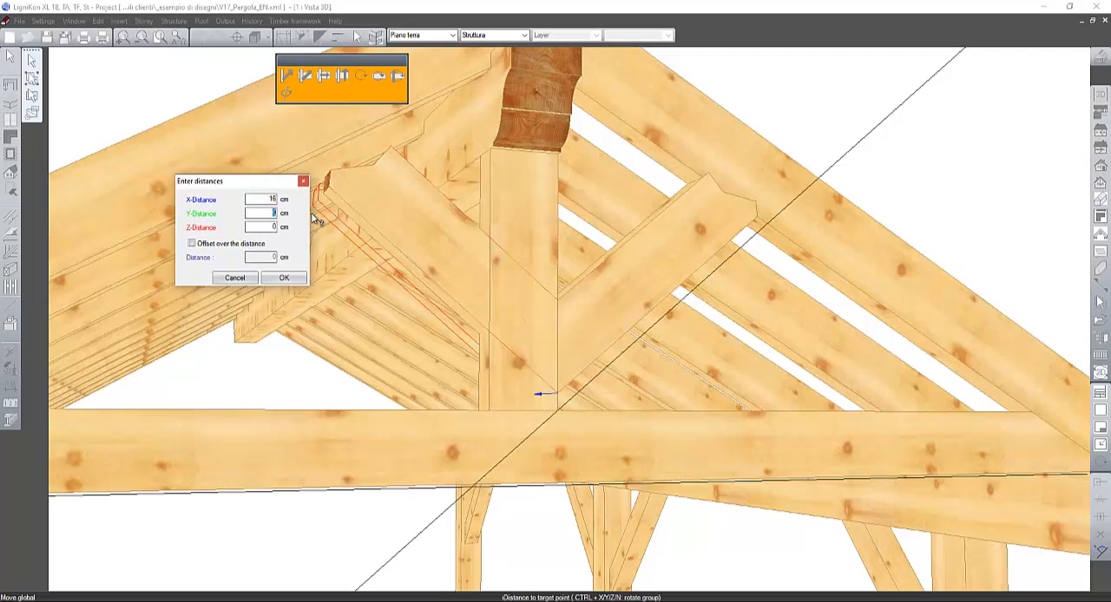
double_click(260, 198)
type("0")
key("Tab")
type("16")
key("Tab")
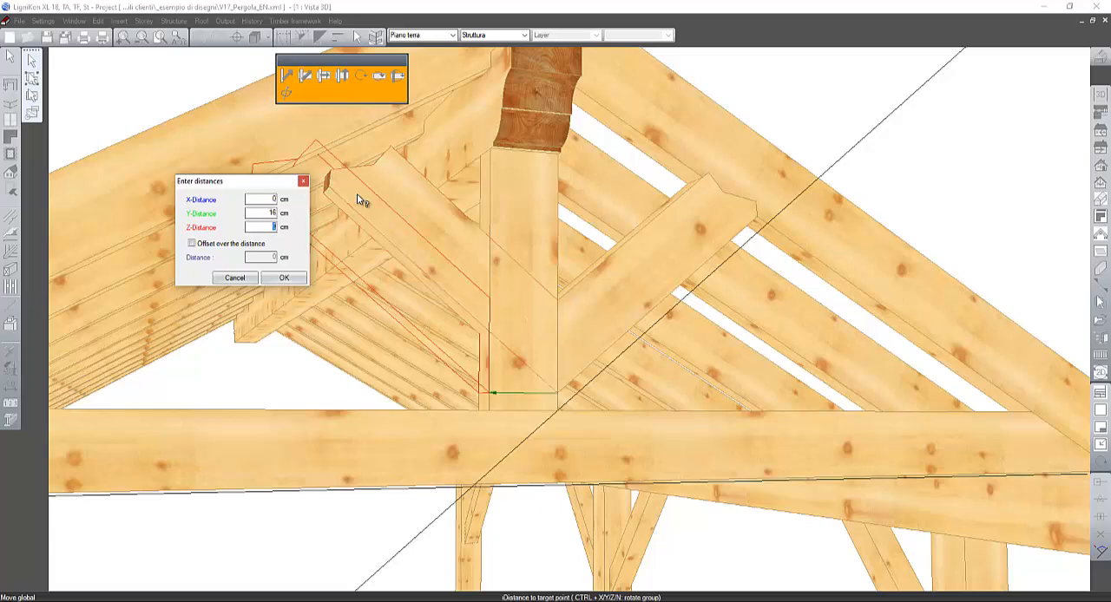
middle_click_drag(548, 302, 478, 339)
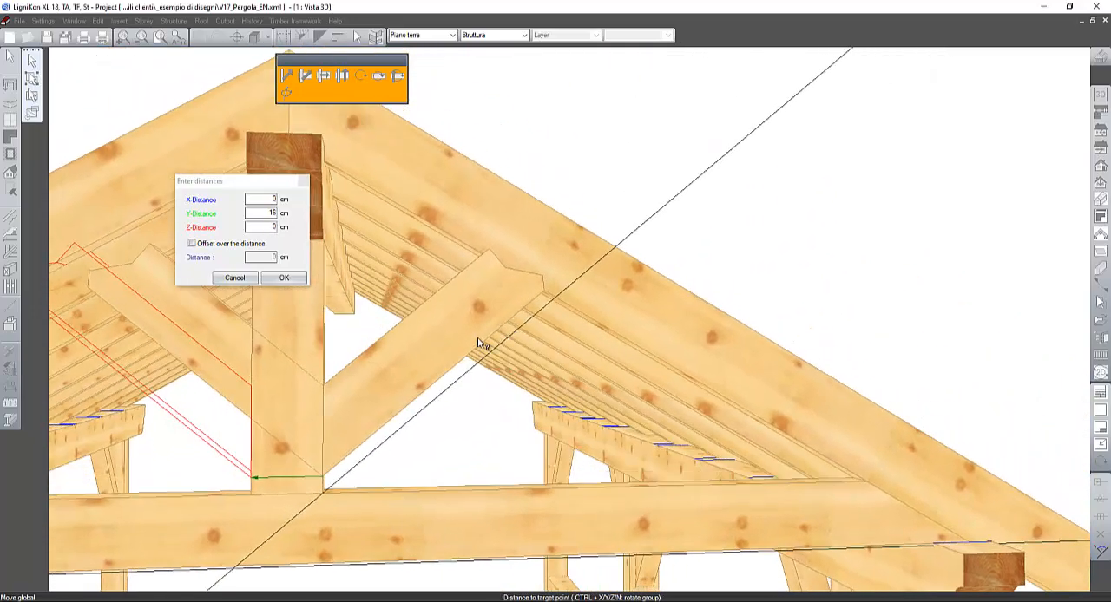
left_click(285, 279)
- Join the mirrored brace's upper end to the left gable rafter's underside with a double step joint, step side depth 3 cm, heel notch depth 2 cm
middle_click_drag(404, 327, 506, 307)
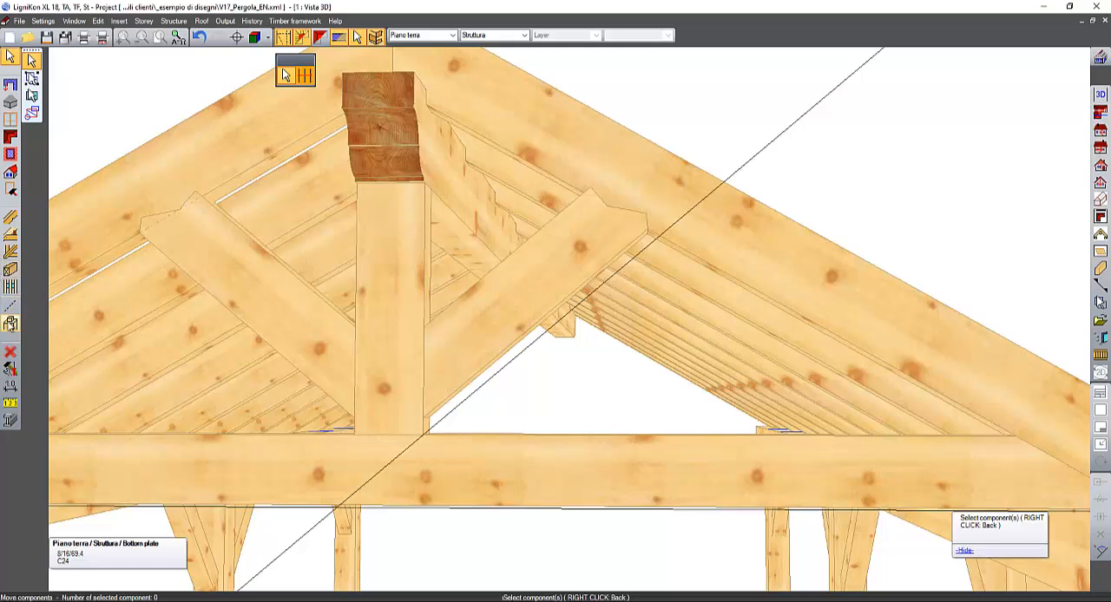
left_click(11, 152)
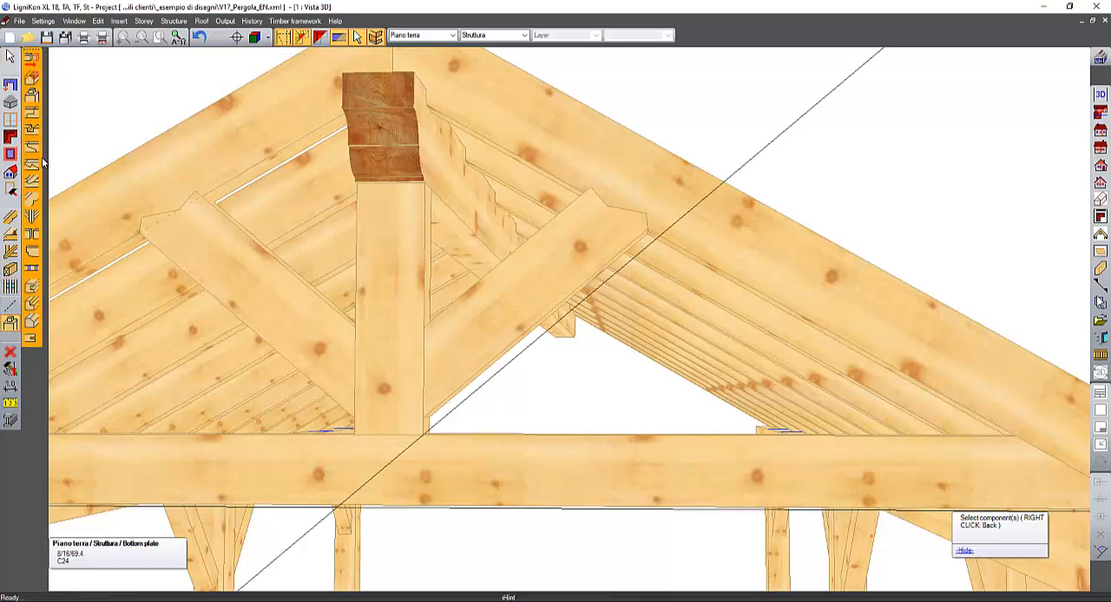
left_click(32, 180)
left_click(216, 226)
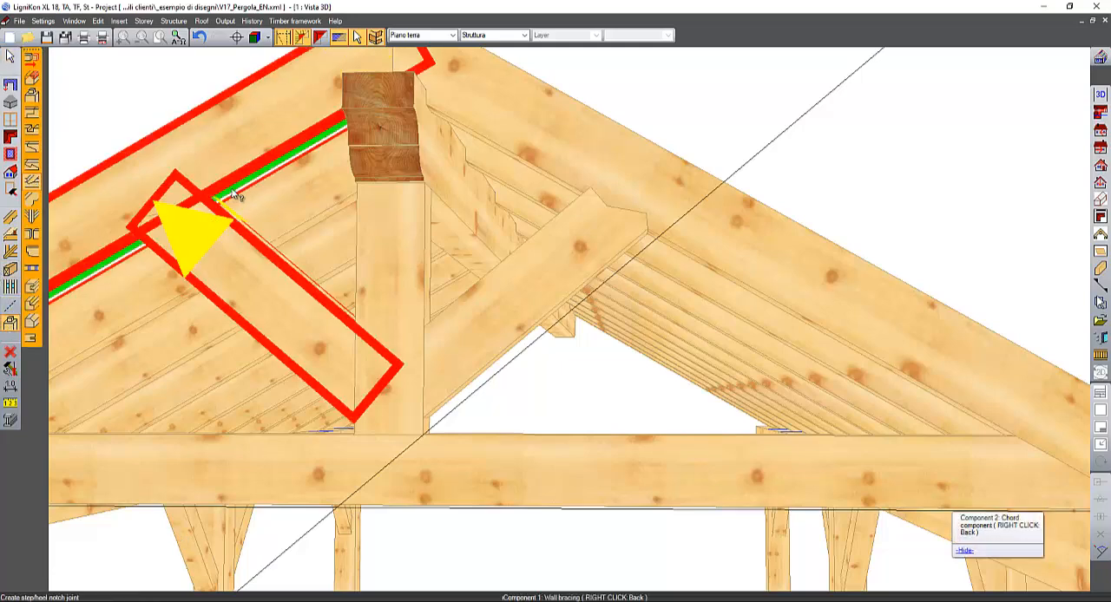
left_click(237, 187)
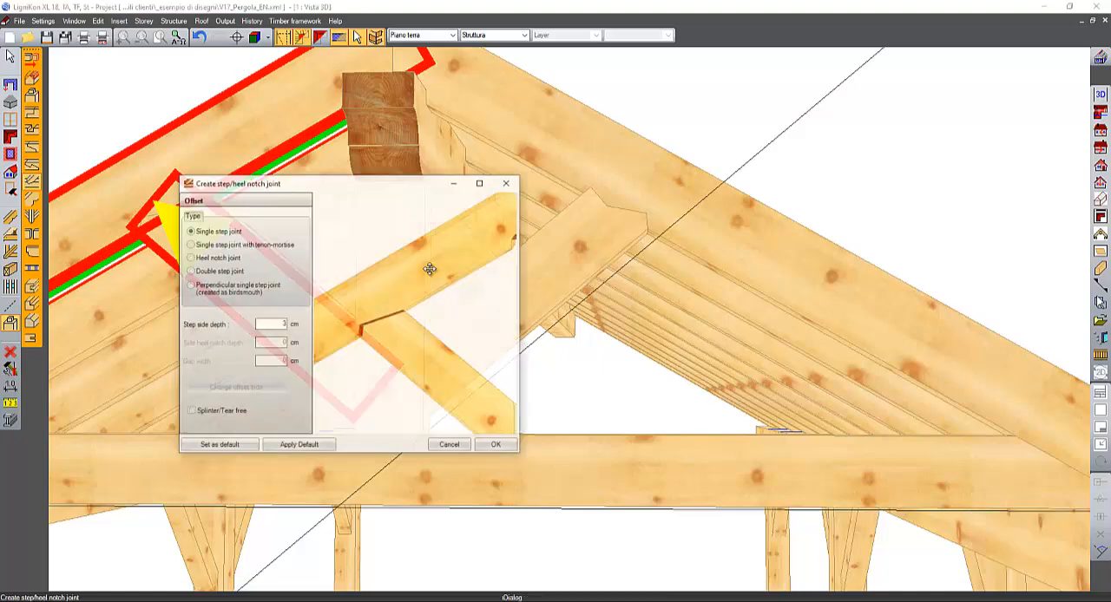
left_click(208, 272)
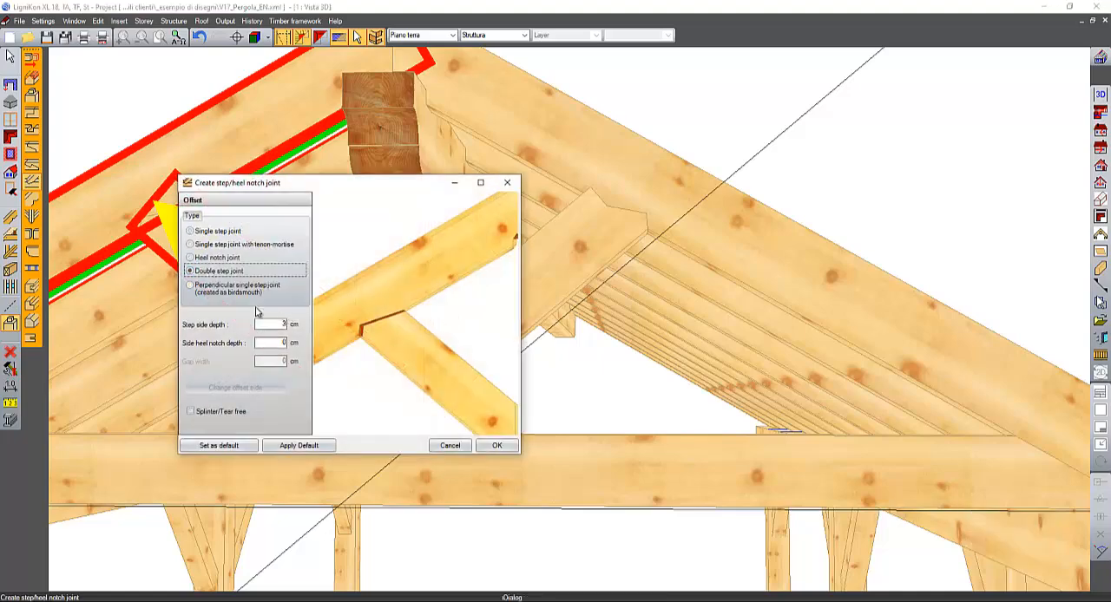
left_click(496, 445)
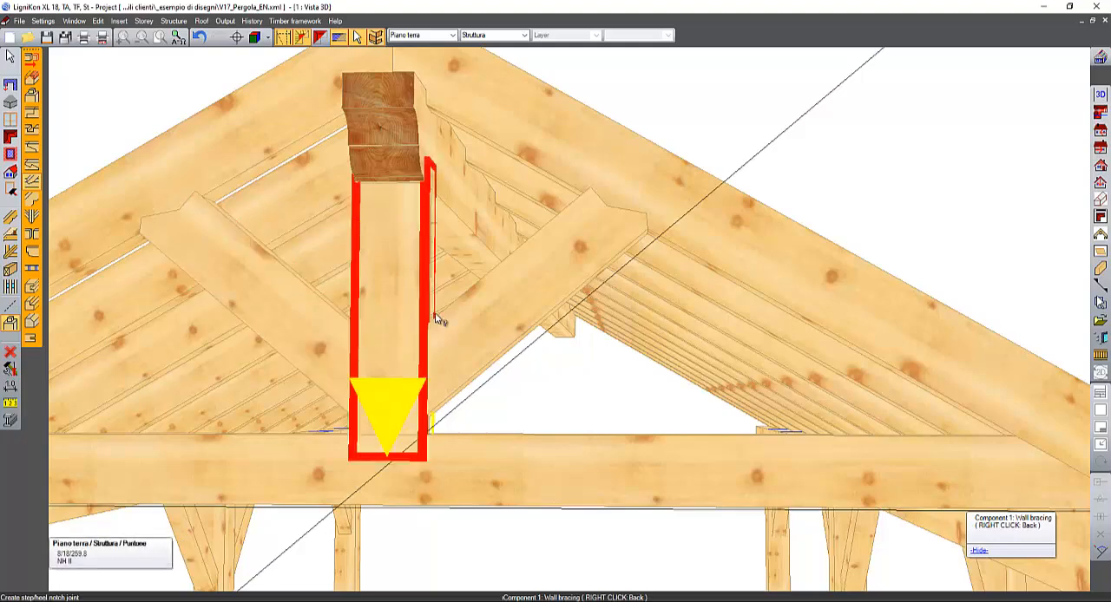
- Join the right brace's lower end to the post's right side with a single step joint, step side depth 3 cm
middle_click_drag(433, 338, 392, 351)
left_click(314, 380)
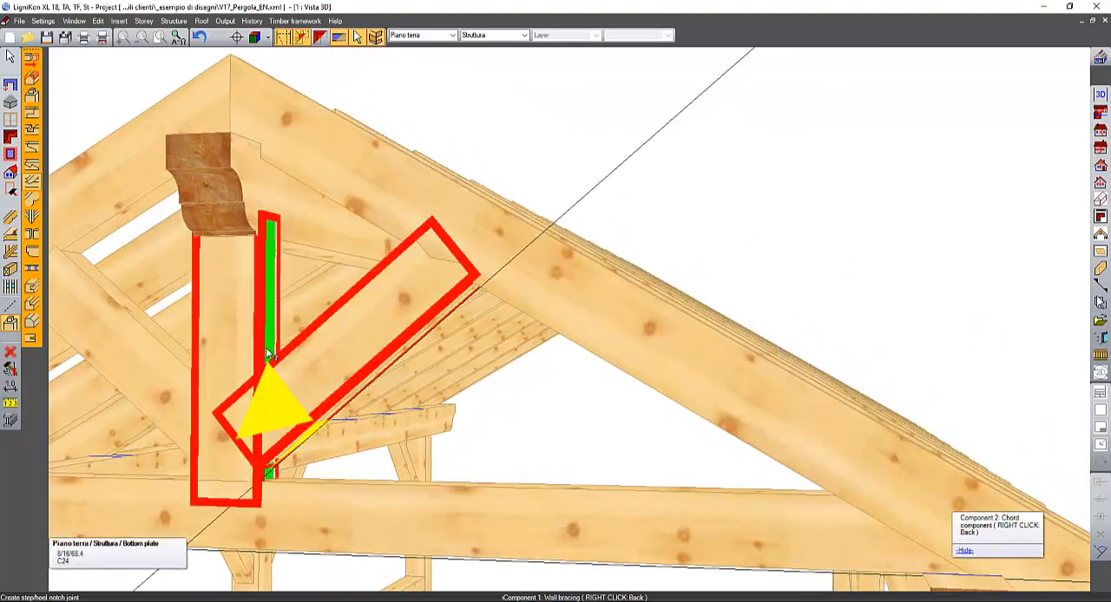
left_click(314, 380)
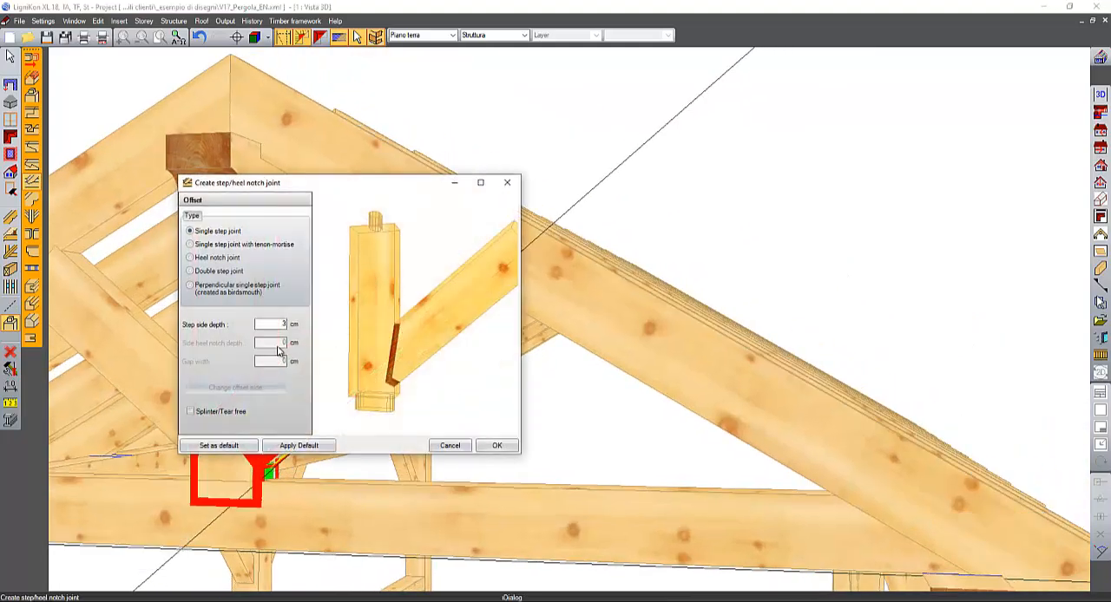
left_click(497, 446)
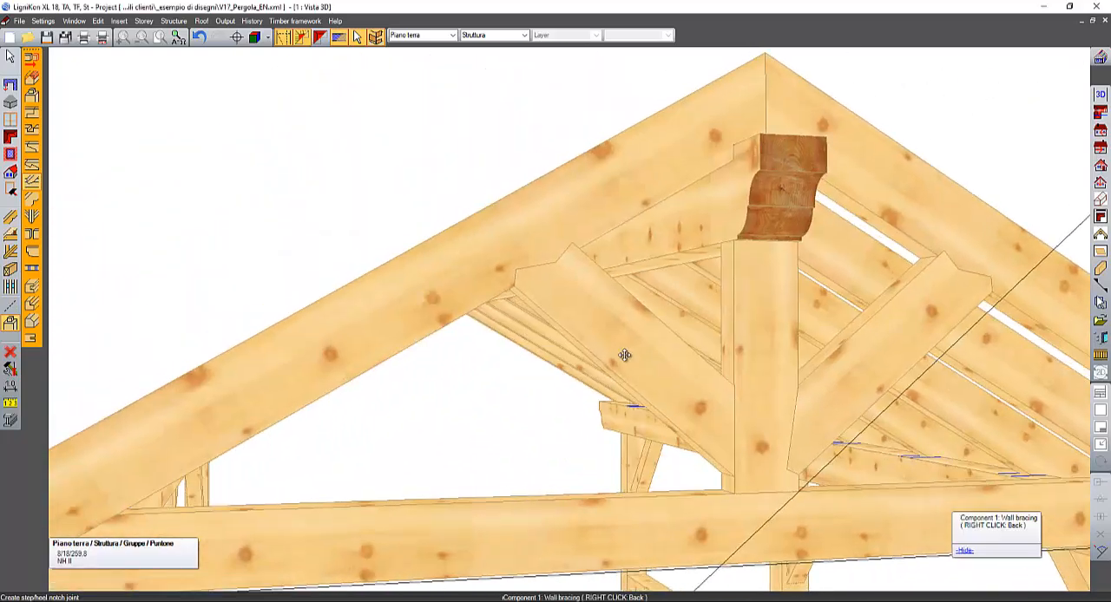
- Join the left brace's lower end to the post's left side with a single step joint, step side depth 3 cm
left_click(732, 363)
left_click(732, 363)
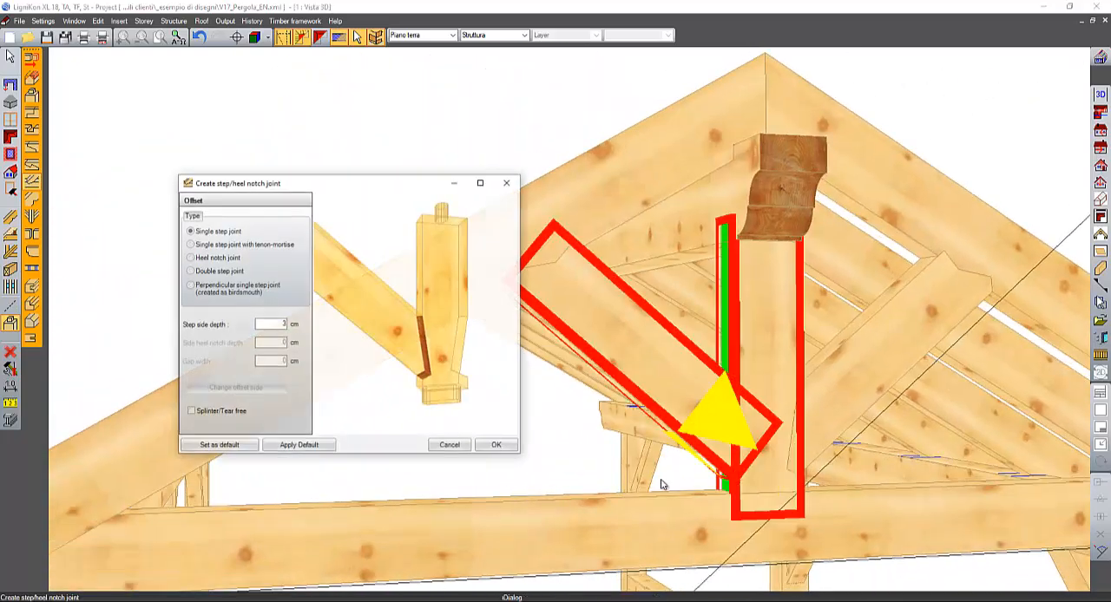
left_click(496, 446)
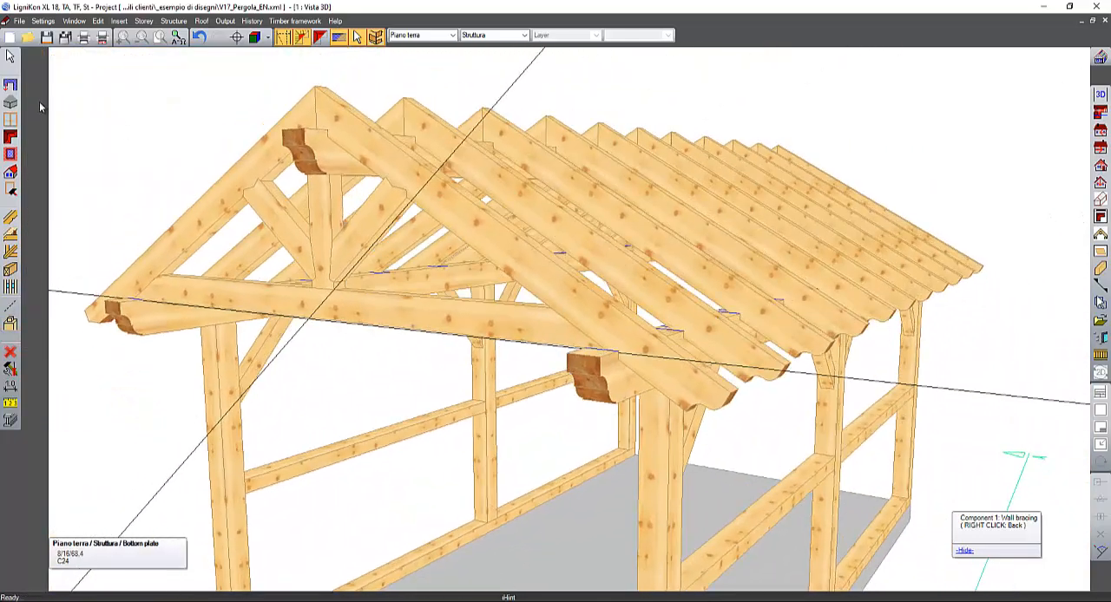
- Delete the long guide line that crosses diagonally in front of the gable and over the roof
left_click(11, 58)
left_click(517, 91)
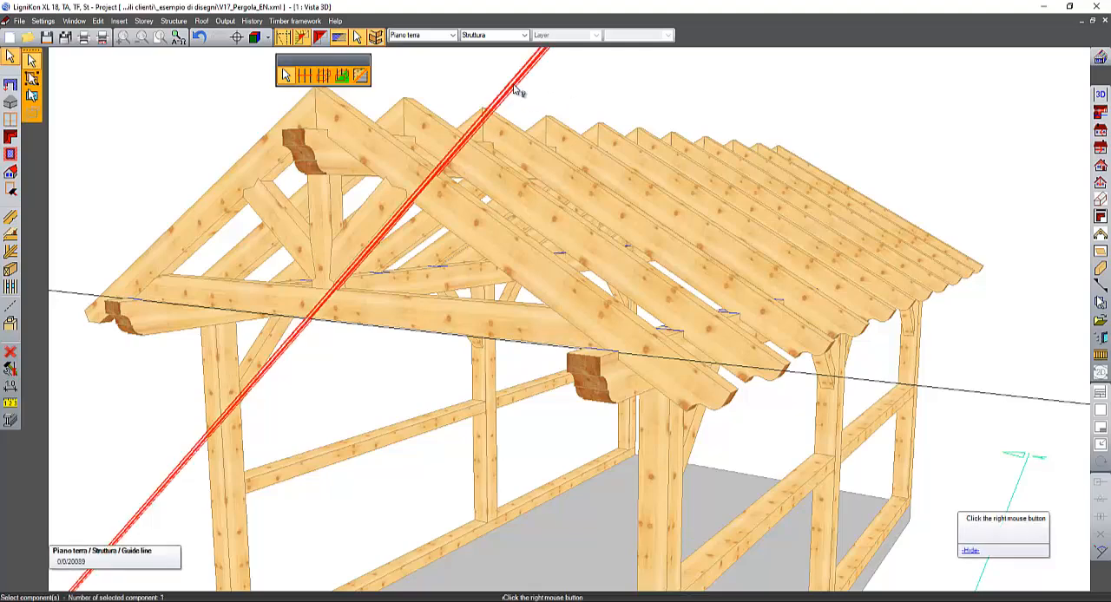
right_click(517, 90)
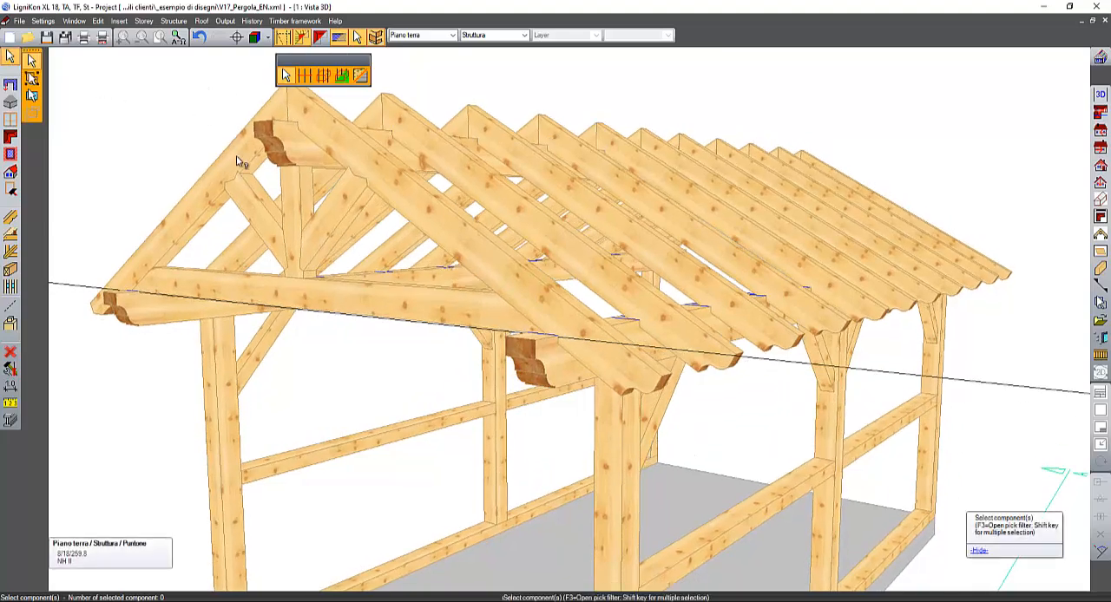
- Change both gable truss braces to component type Top plate and name them Strut
left_click(246, 197)
left_click(325, 213, "shift")
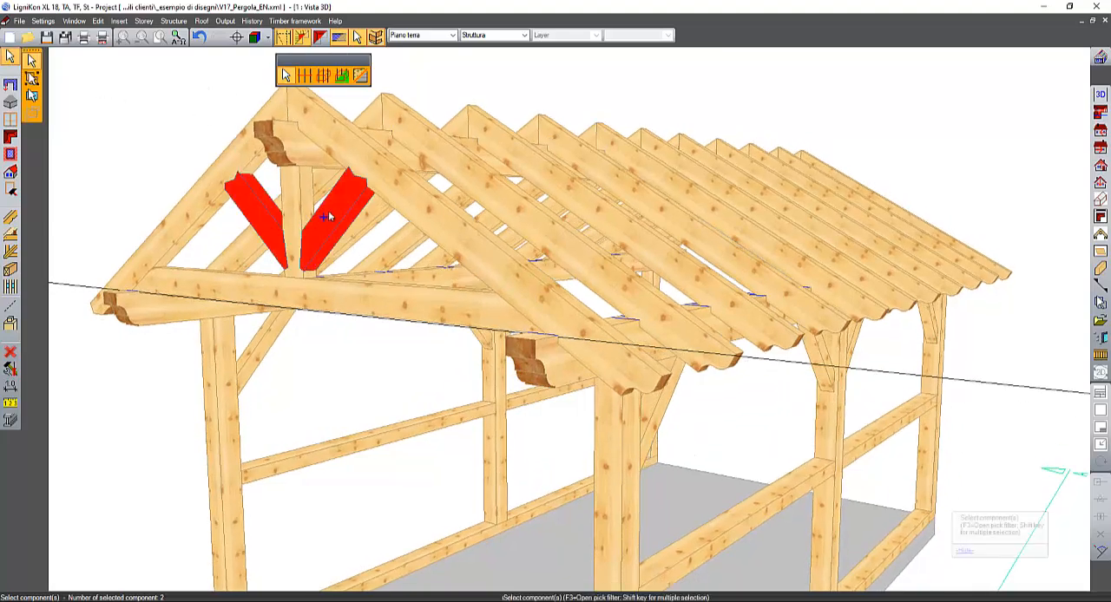
right_click(330, 217)
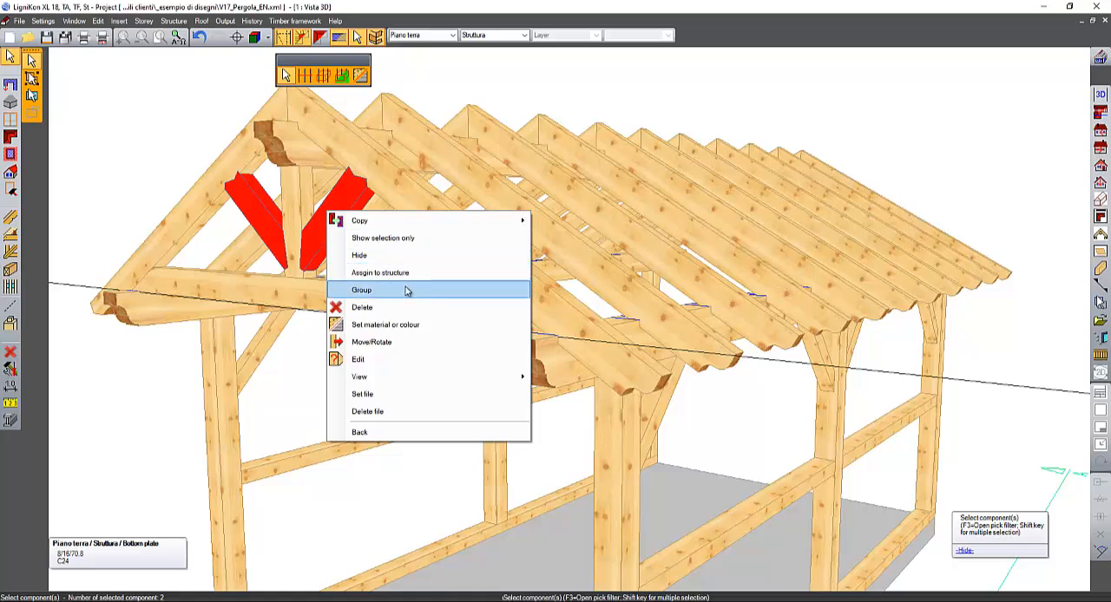
left_click(388, 359)
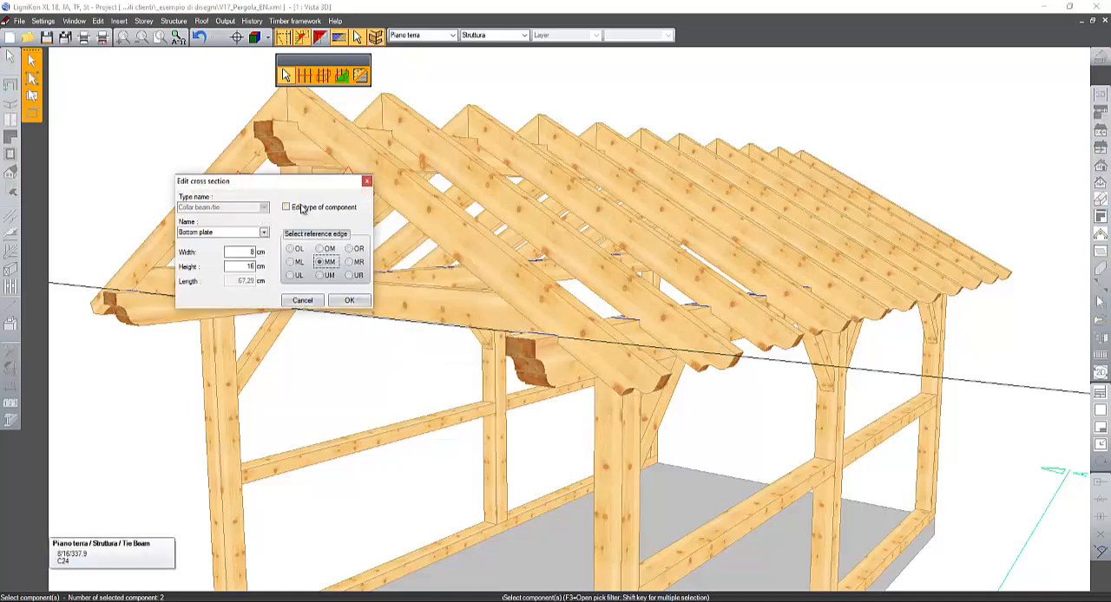
left_click(287, 208)
left_click(264, 209)
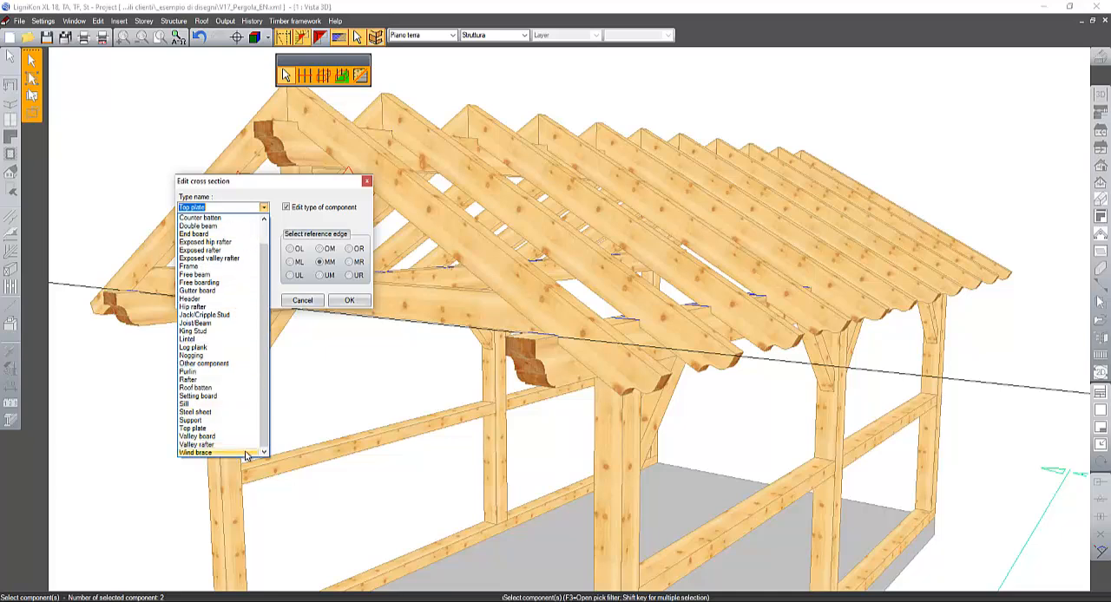
key("Escape")
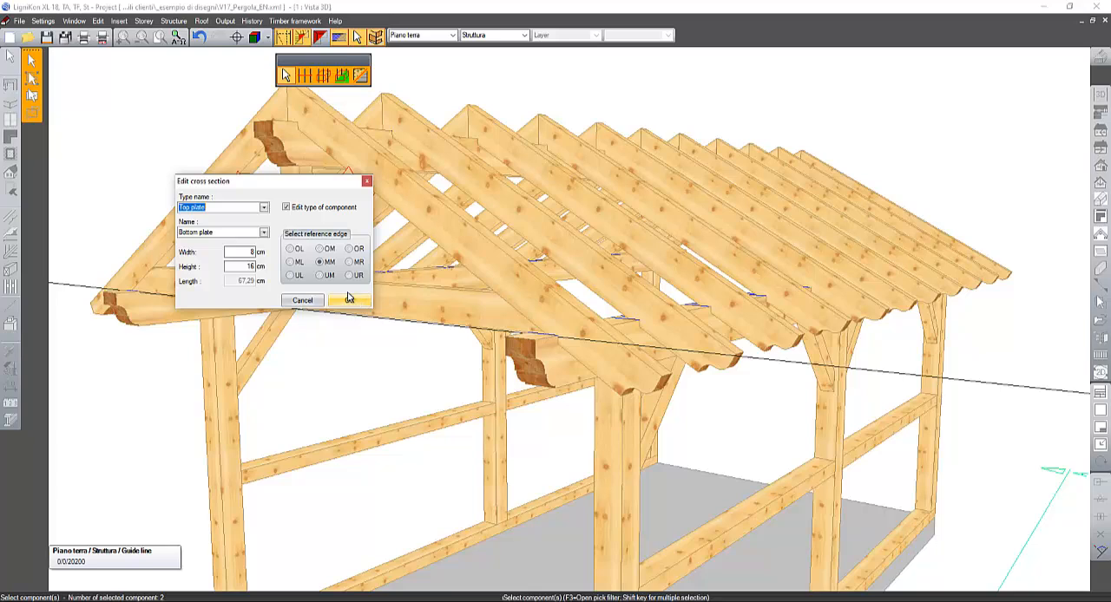
left_click(224, 233)
type("Strut")
left_click(348, 301)
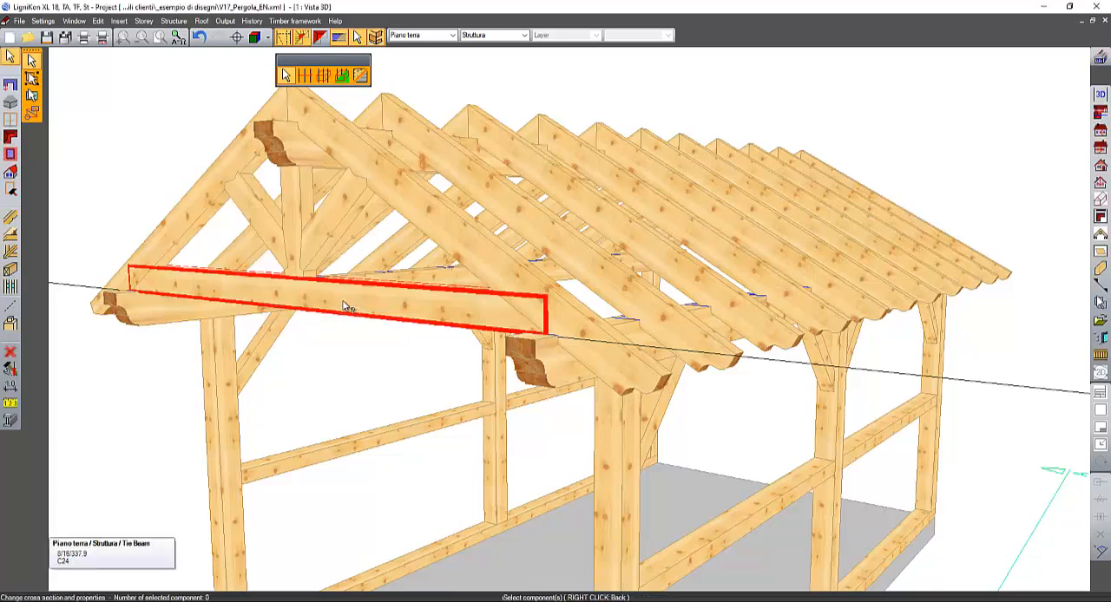
- Rename the vertical post of the gable truss as King Post
middle_click_drag(395, 243, 461, 257)
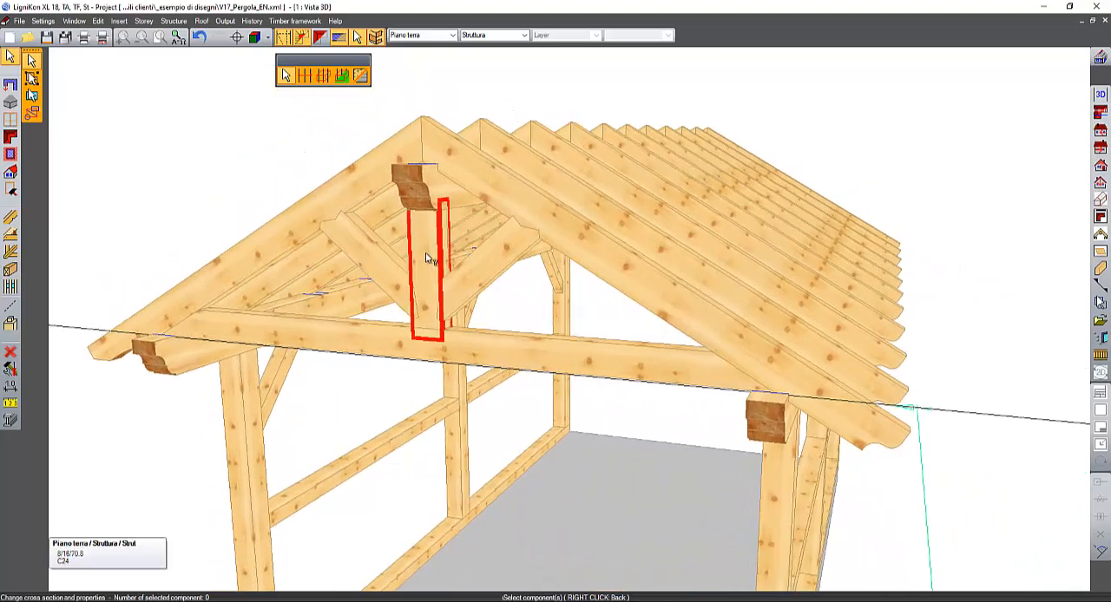
left_click(424, 252)
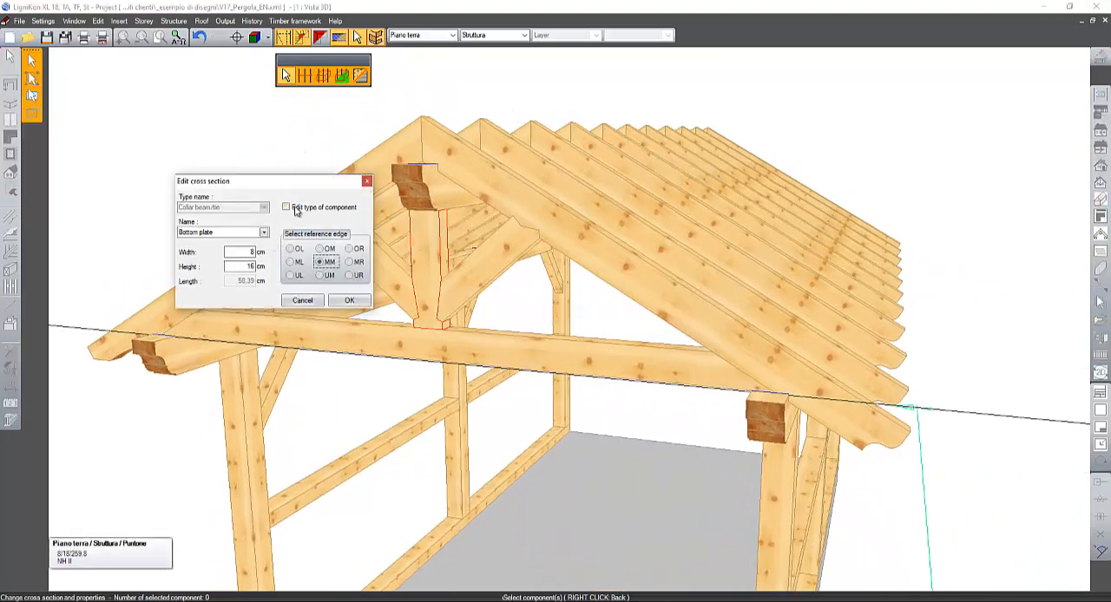
left_click(287, 207)
left_click(287, 210)
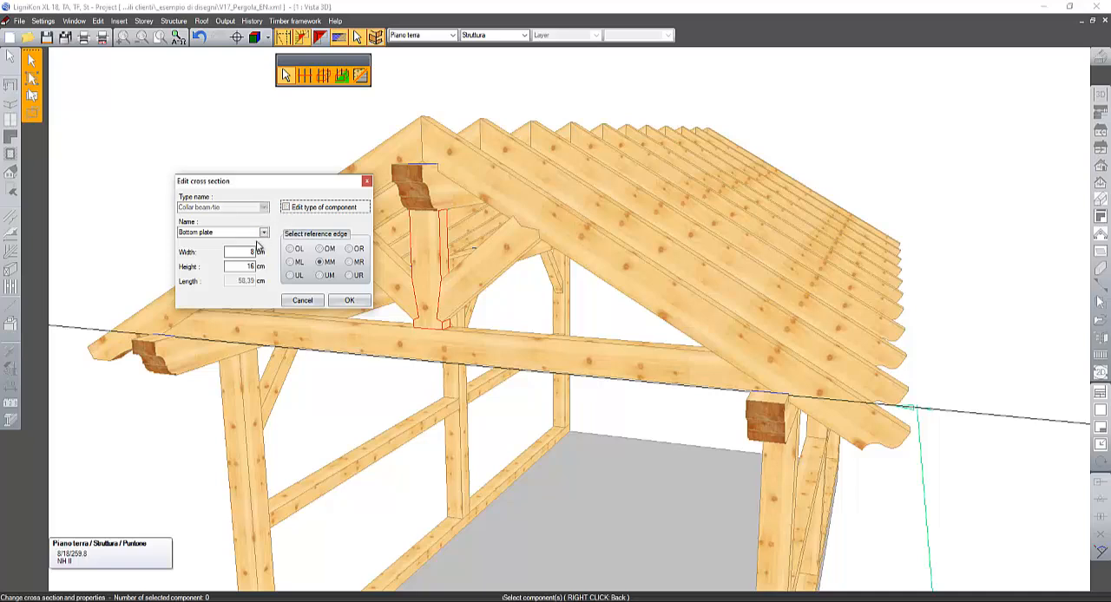
left_click(264, 233)
left_click(247, 234)
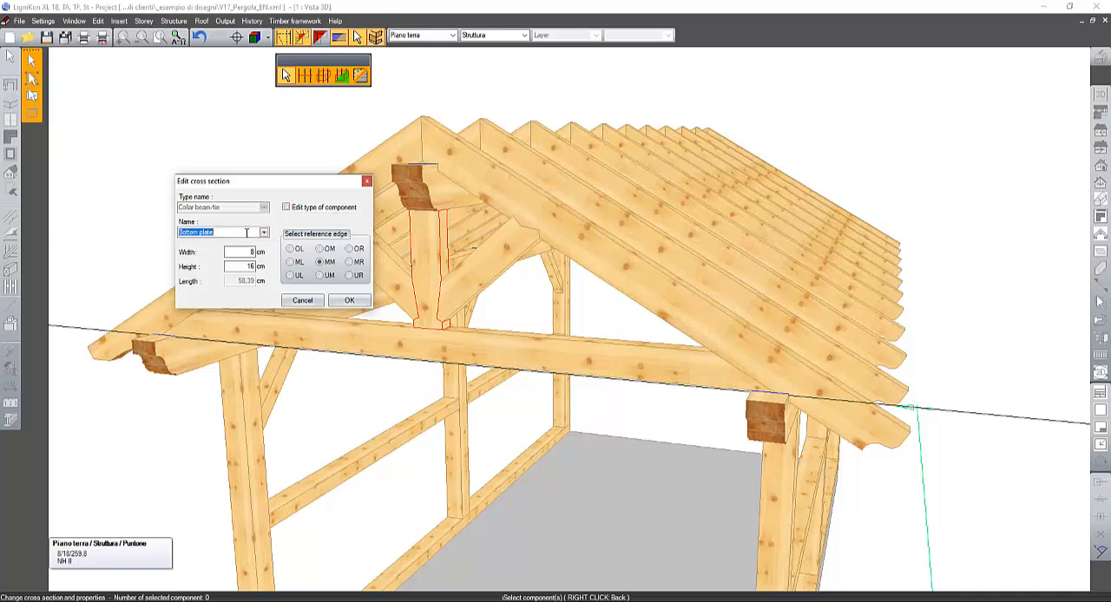
type("King Post")
key("Tab")
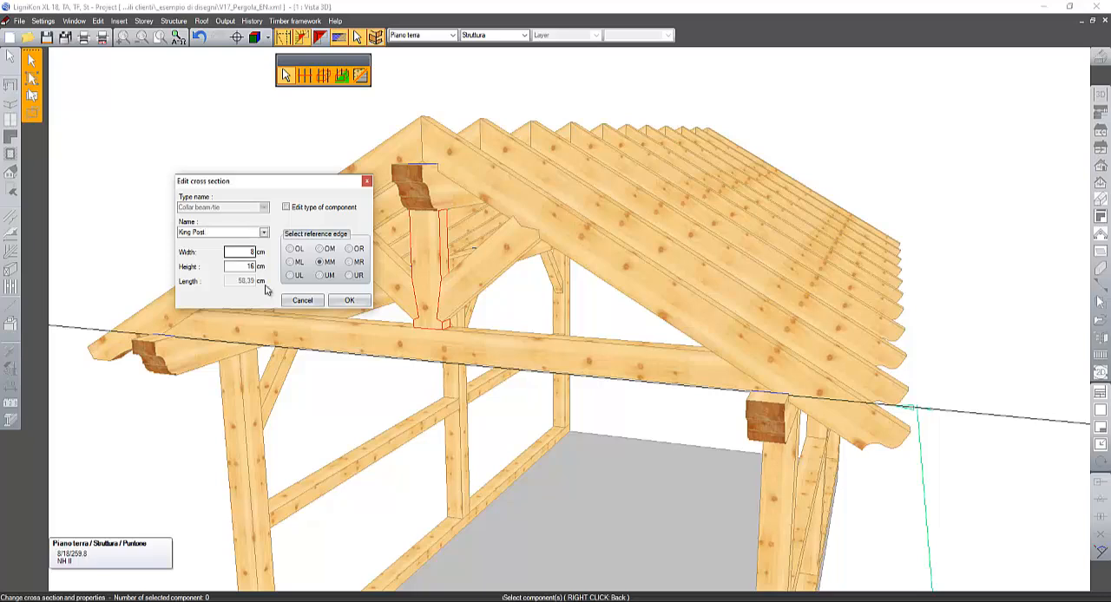
left_click(349, 300)
- Group the two gable rafters, both struts, the king post and the tie beam under the name Truss
left_click(10, 57)
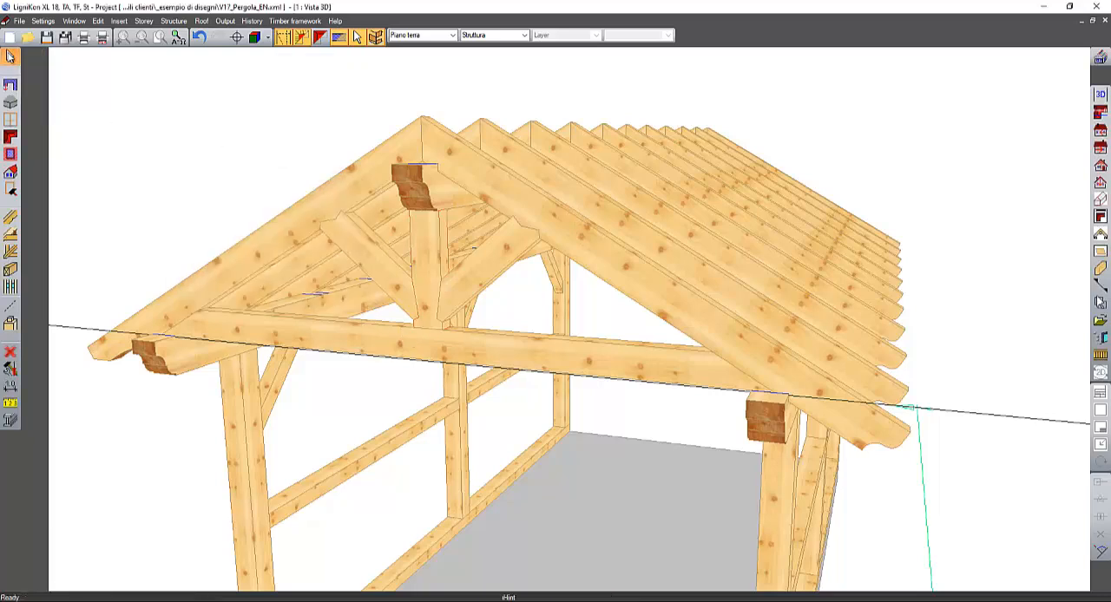
left_click(337, 206)
left_click(356, 253, "shift")
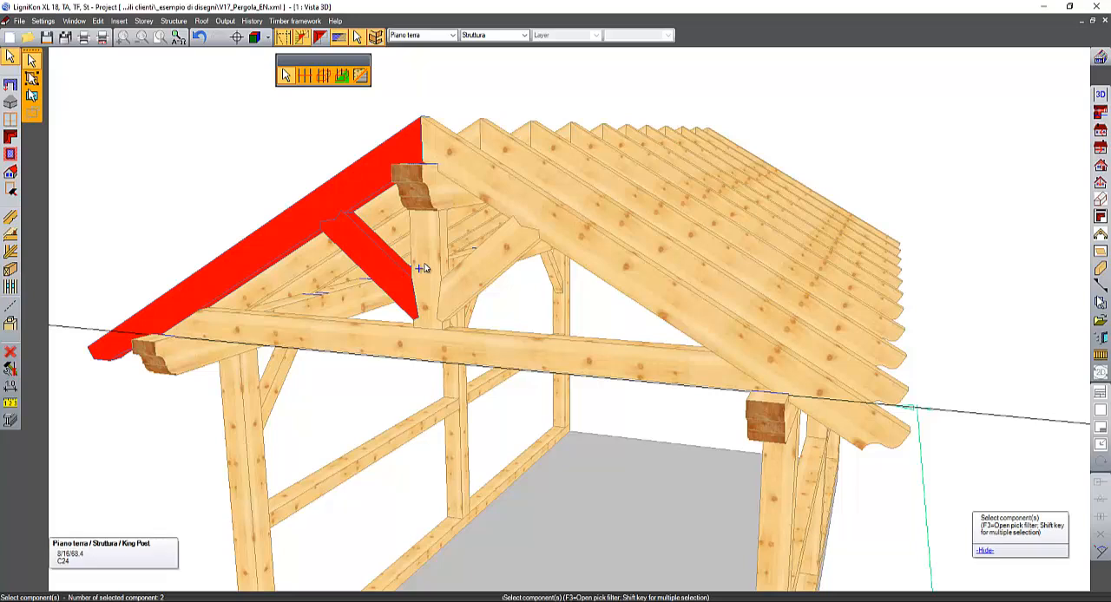
left_click(425, 251, "shift")
left_click(483, 189, "shift")
left_click(501, 235, "shift")
left_click(502, 342, "shift")
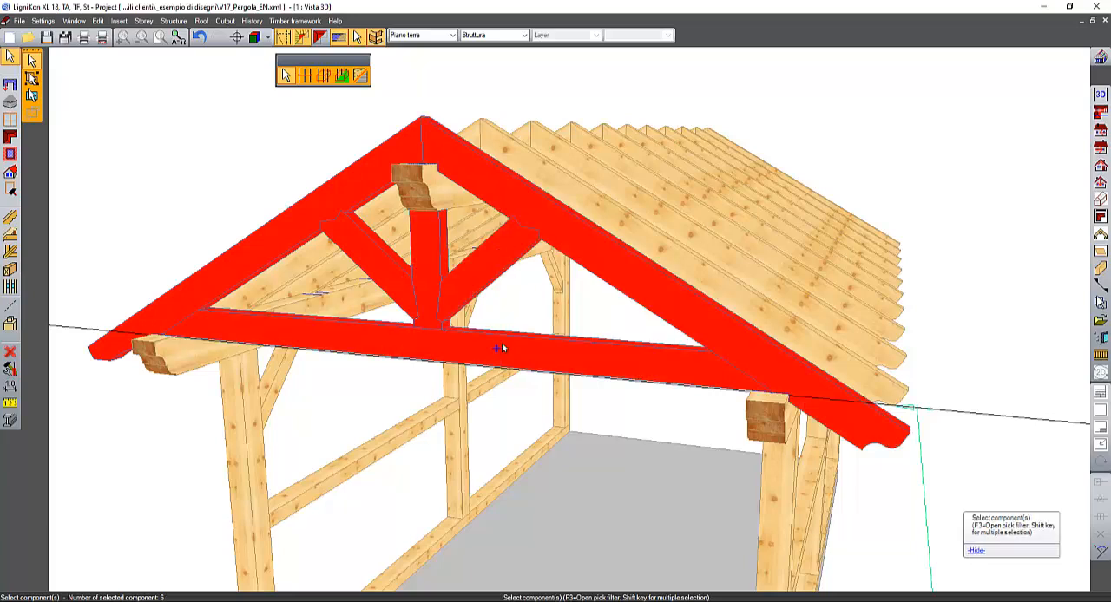
right_click(500, 346)
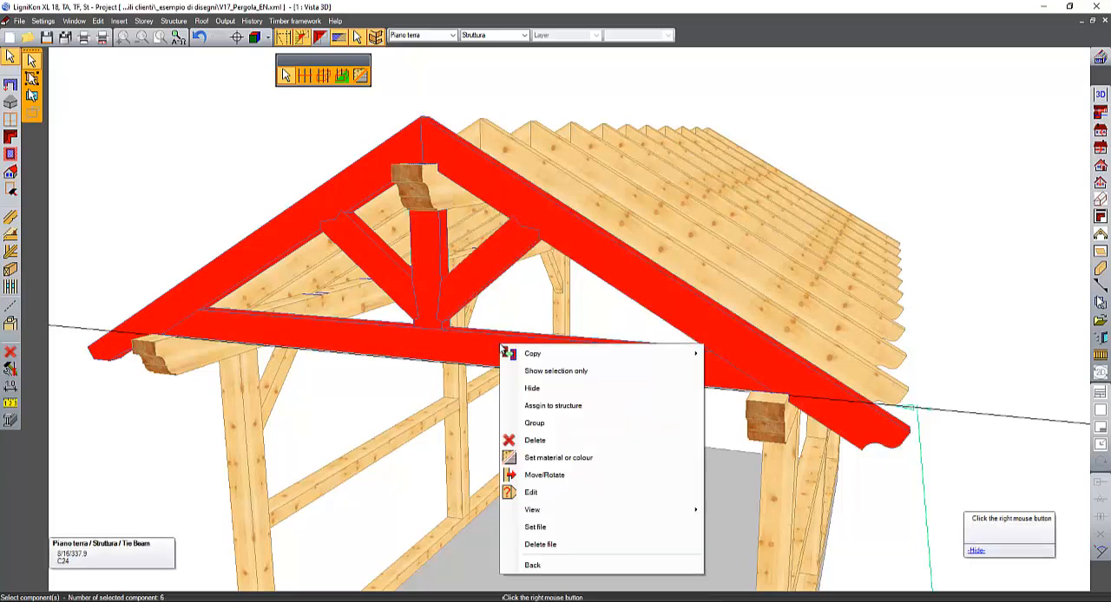
left_click(557, 423)
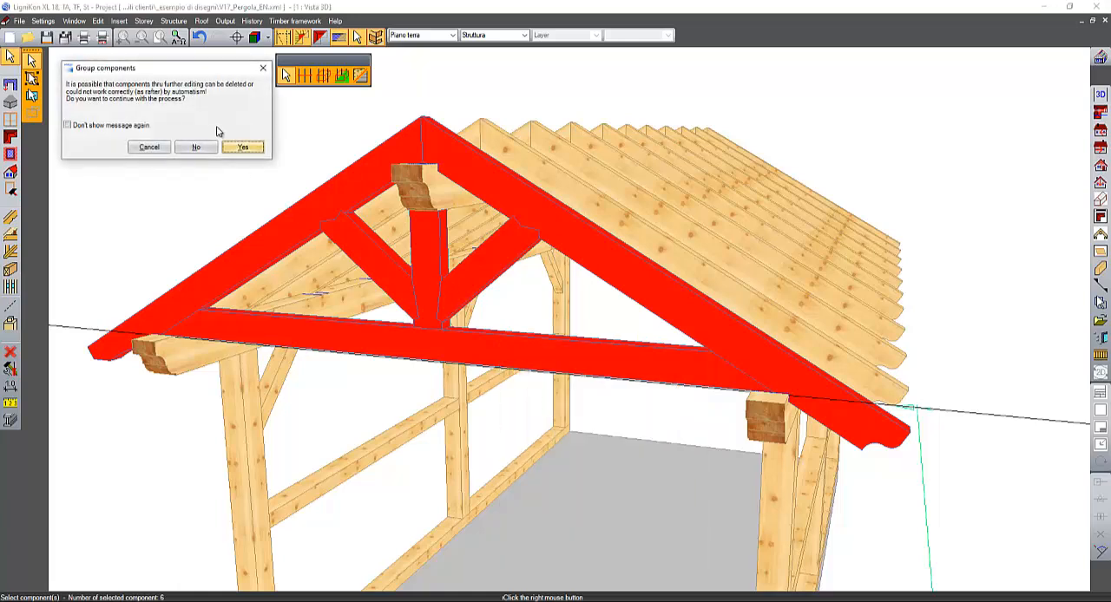
left_click(242, 148)
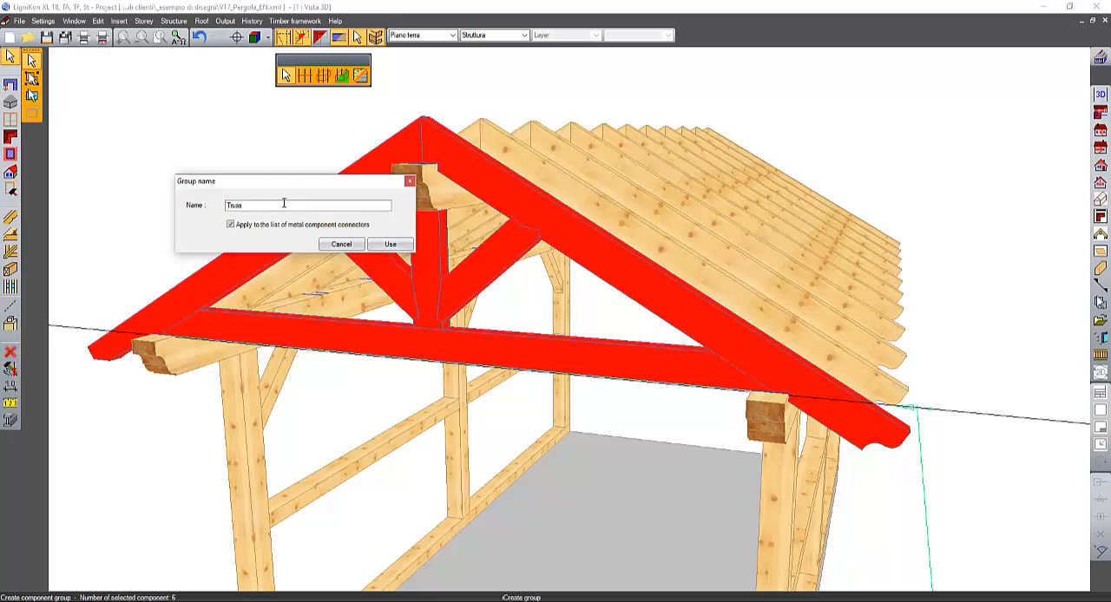
type("Truss")
left_click(390, 244)
- Delete the remaining guide line that runs along the gable's tie beam
middle_click_drag(694, 280, 524, 268)
left_click(11, 57)
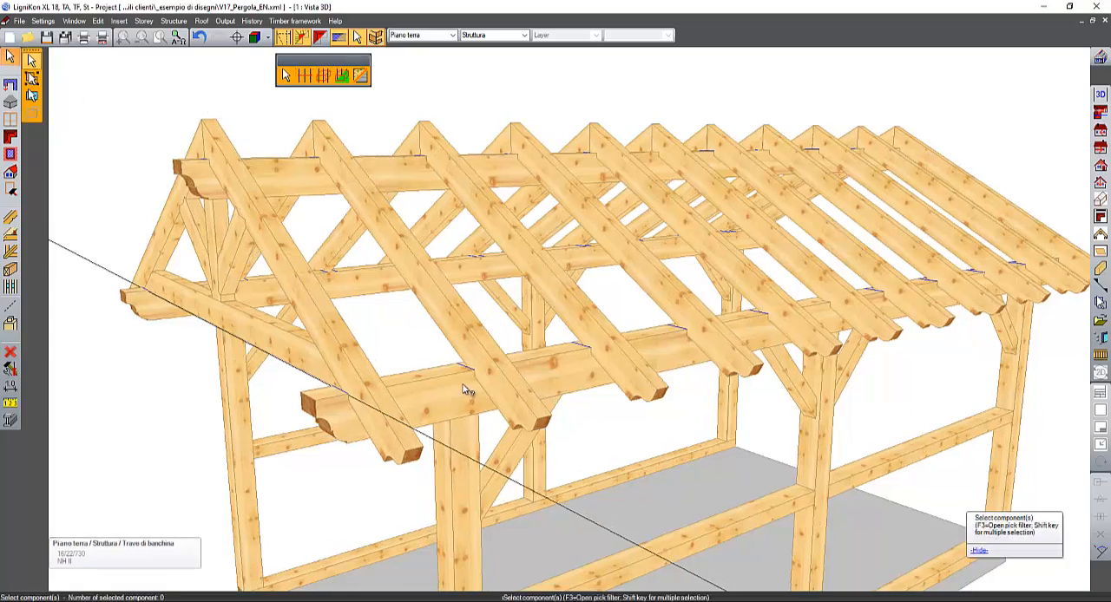
left_click(453, 445)
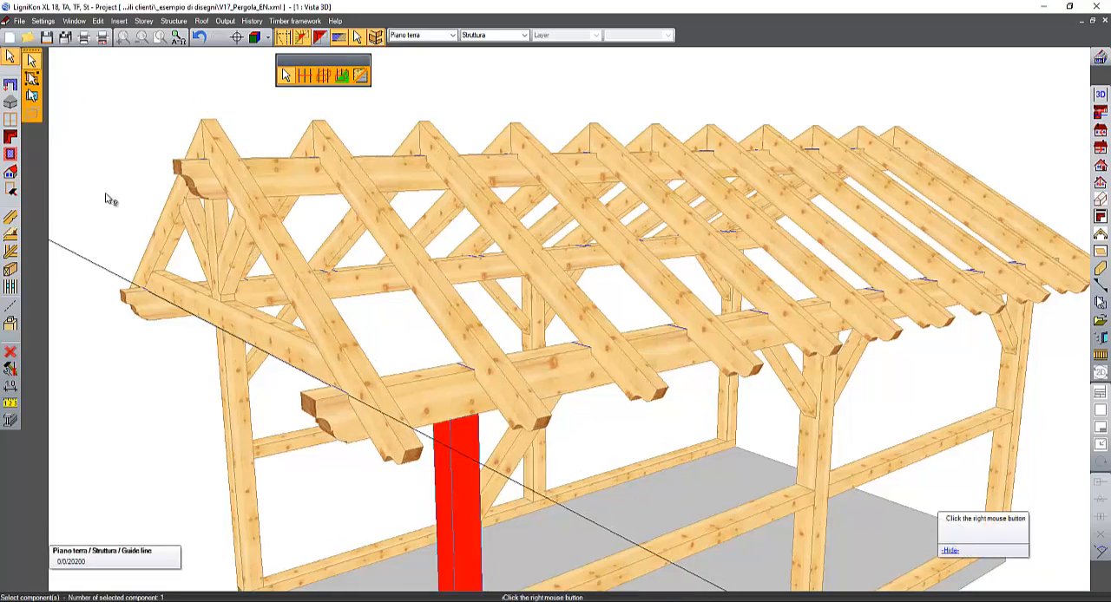
right_click(70, 193)
left_click(102, 269)
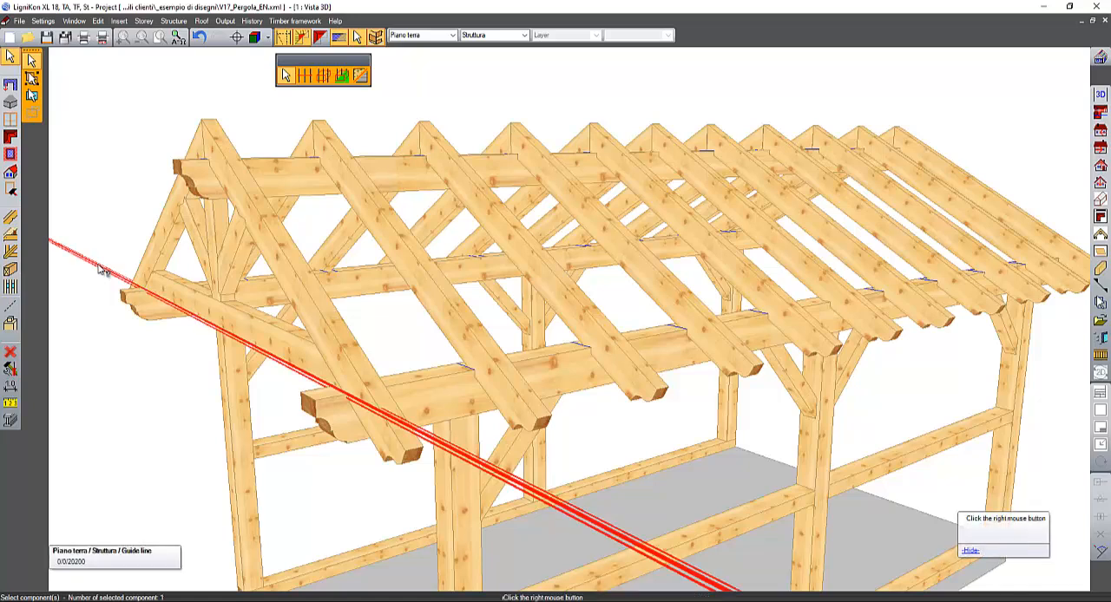
key("Delete")
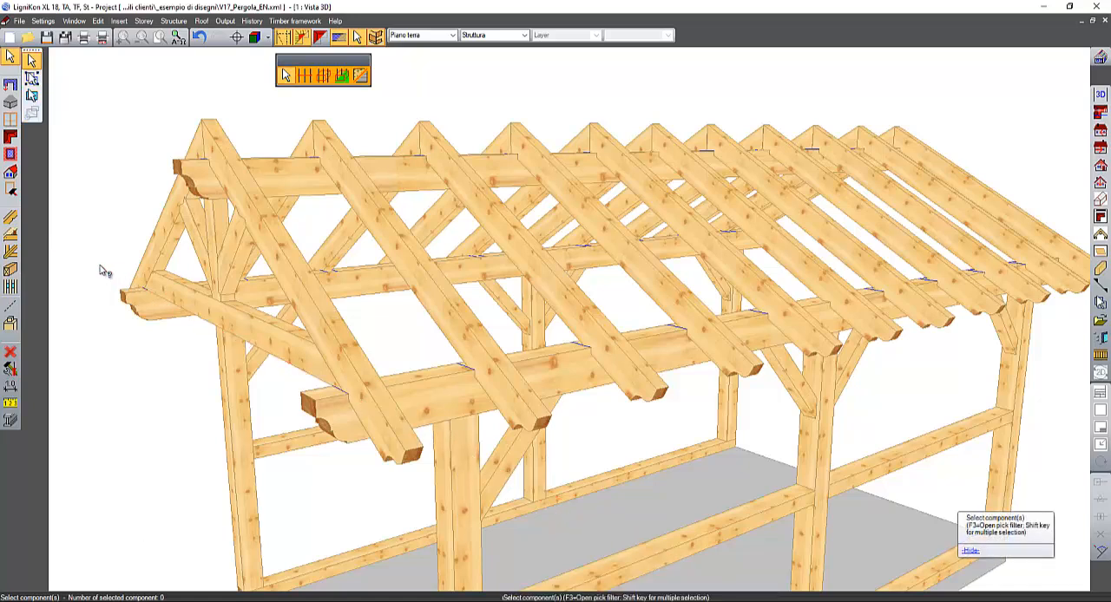
- Select the whole Truss group for a global copy, using the near rafter's lower end corner as the position point
left_click(10, 59)
left_click(33, 79)
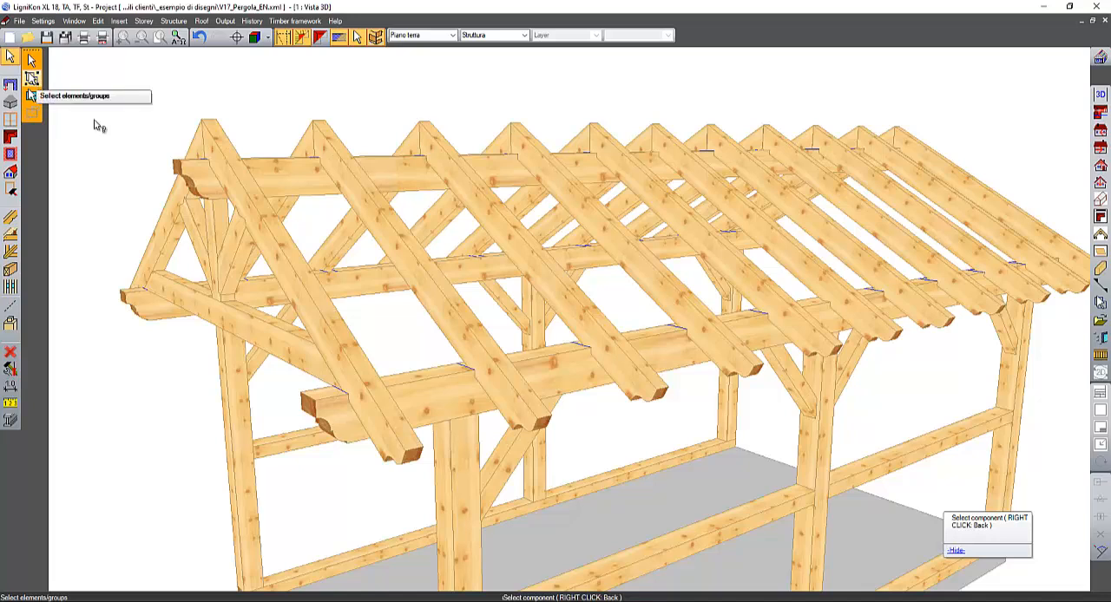
left_click(236, 169)
right_click(236, 171)
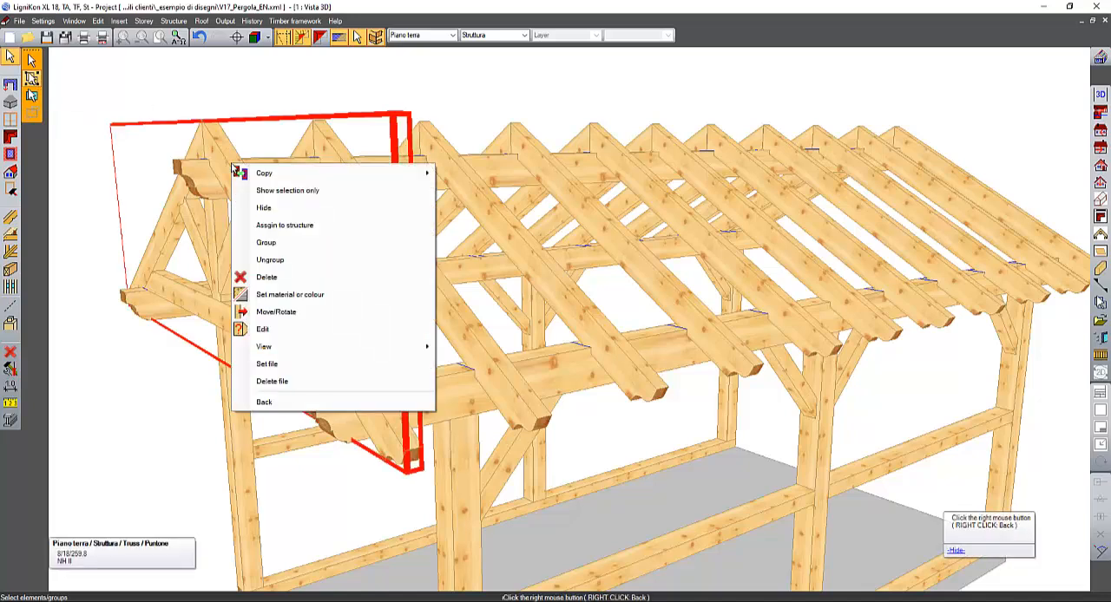
mouse_move(236, 173)
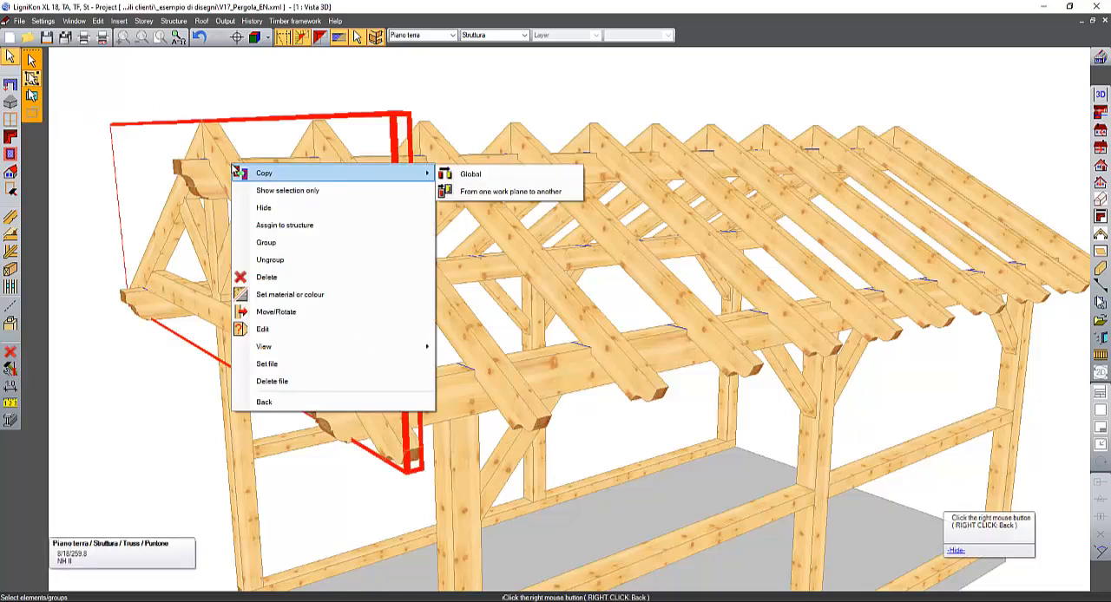
left_click(504, 177)
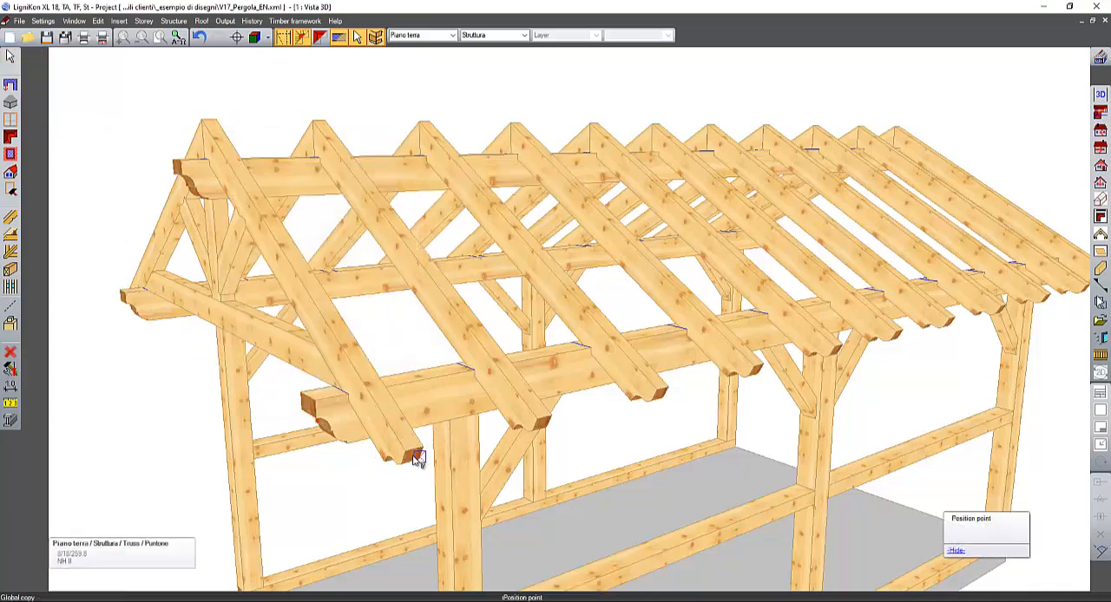
left_click(423, 448)
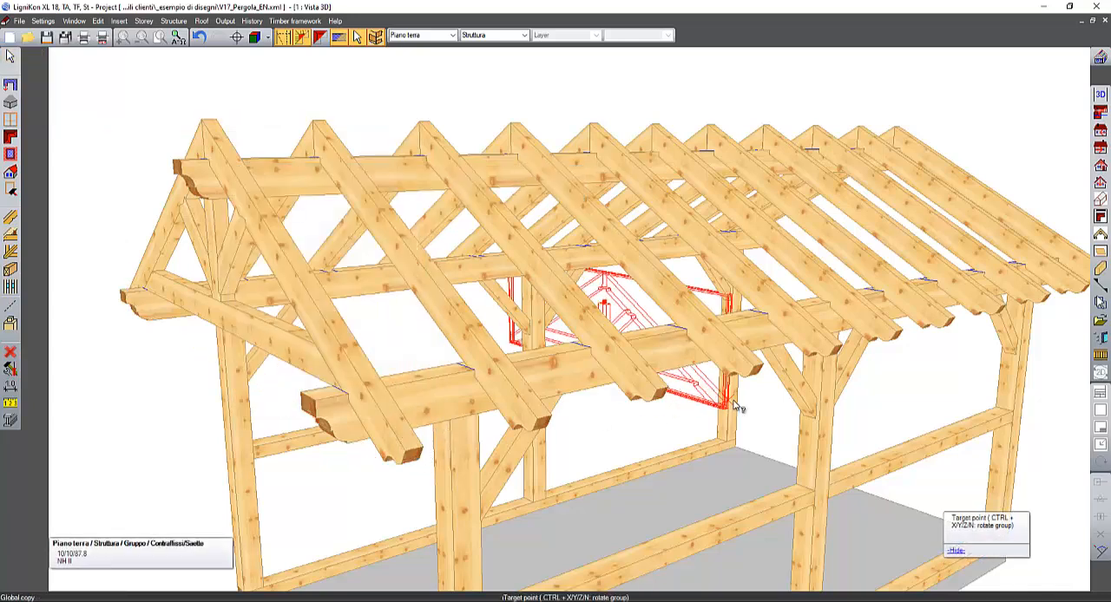
- Place 2 copies of the Truss group along the roof, using the lower end corner of the rafter above the middle post as target point
middle_click_drag(739, 409, 546, 384)
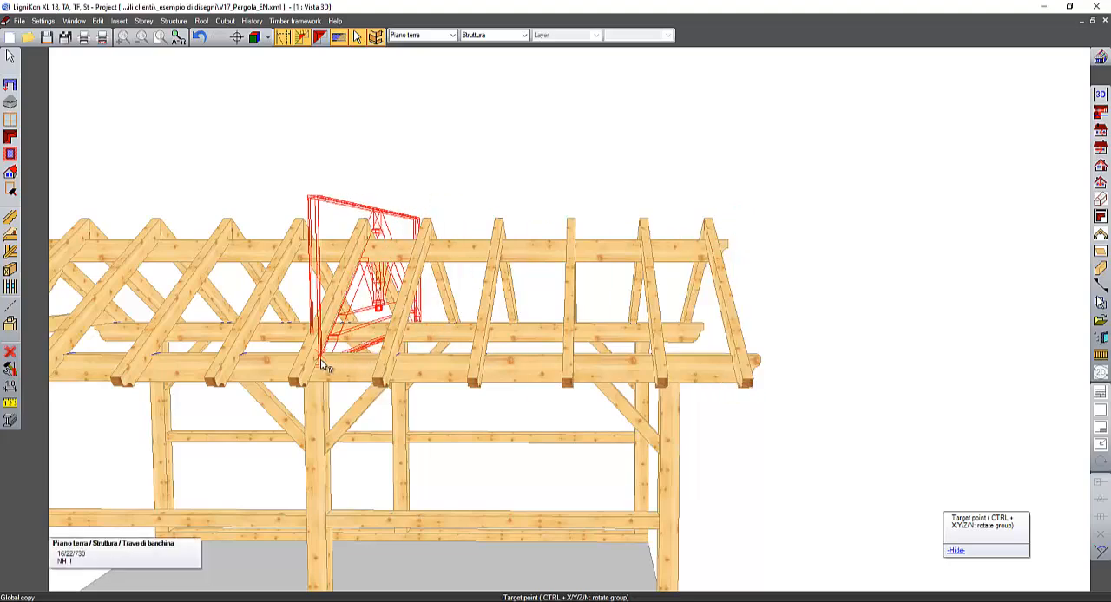
middle_click_drag(322, 367, 490, 371)
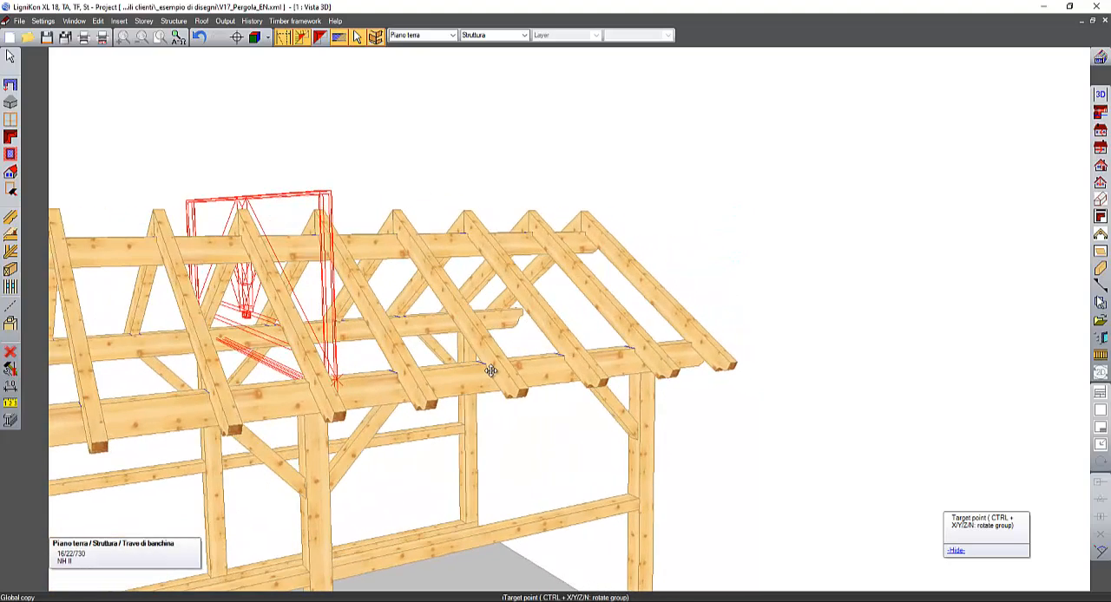
left_click(343, 419)
left_click(339, 416)
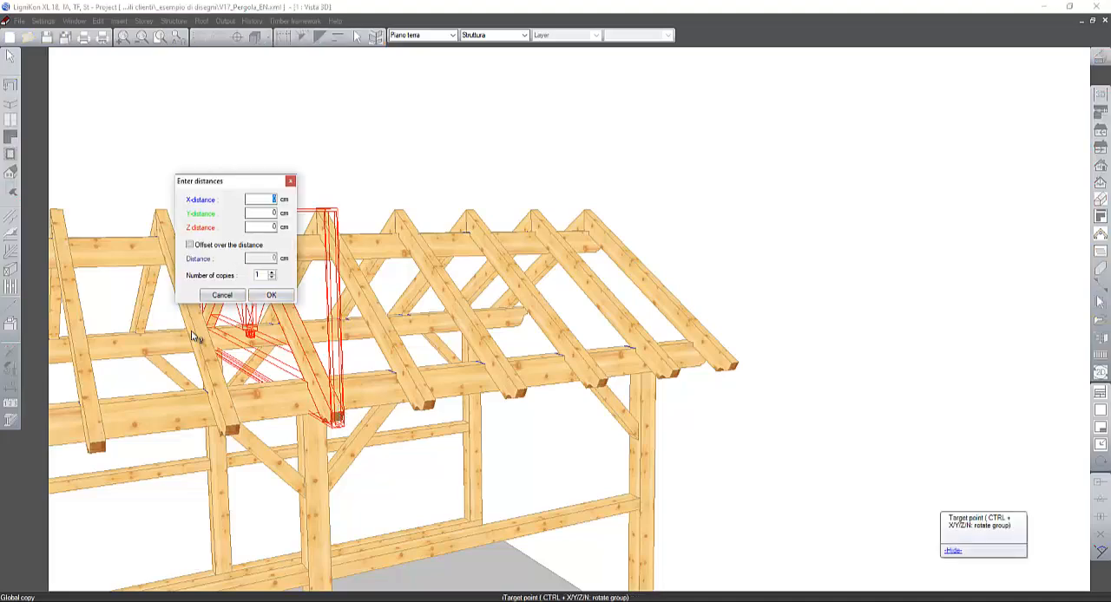
middle_click_drag(322, 409, 565, 392)
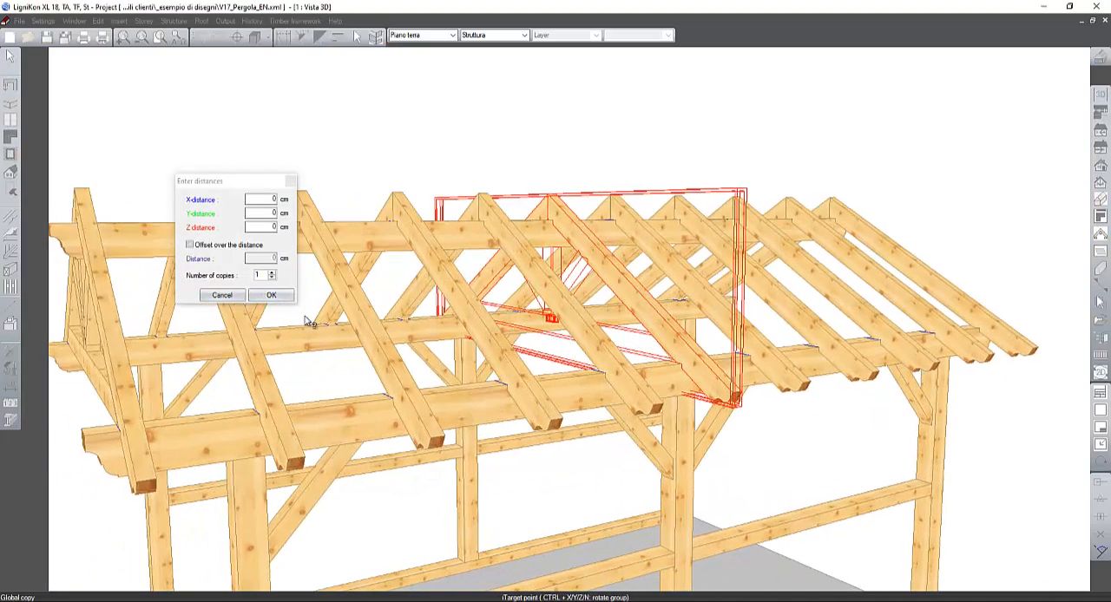
left_click(272, 272)
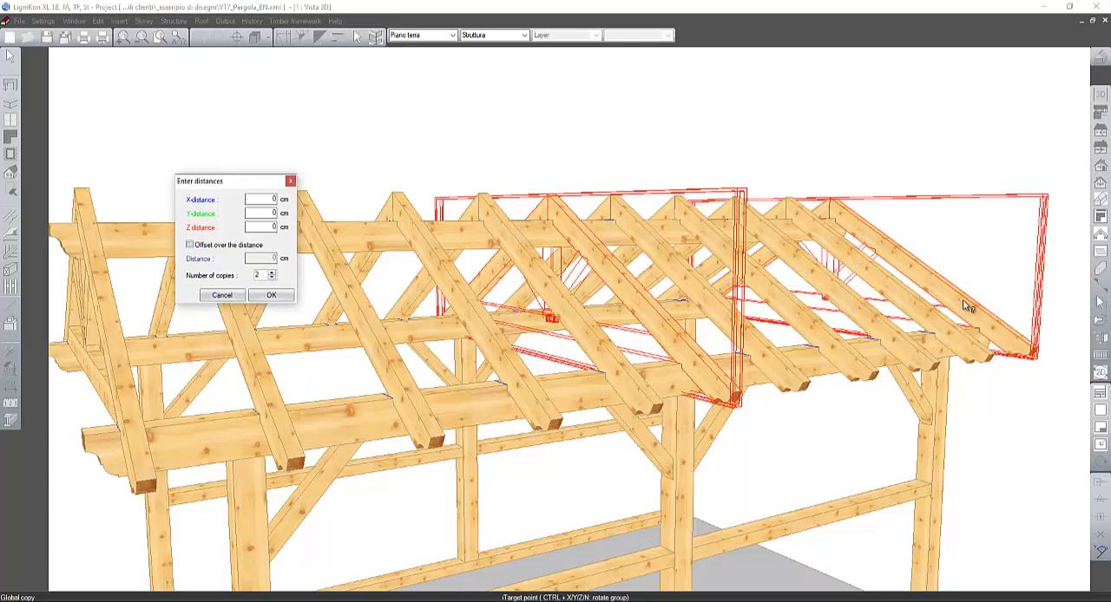
left_click(271, 295)
scroll(564, 261, "down", 5)
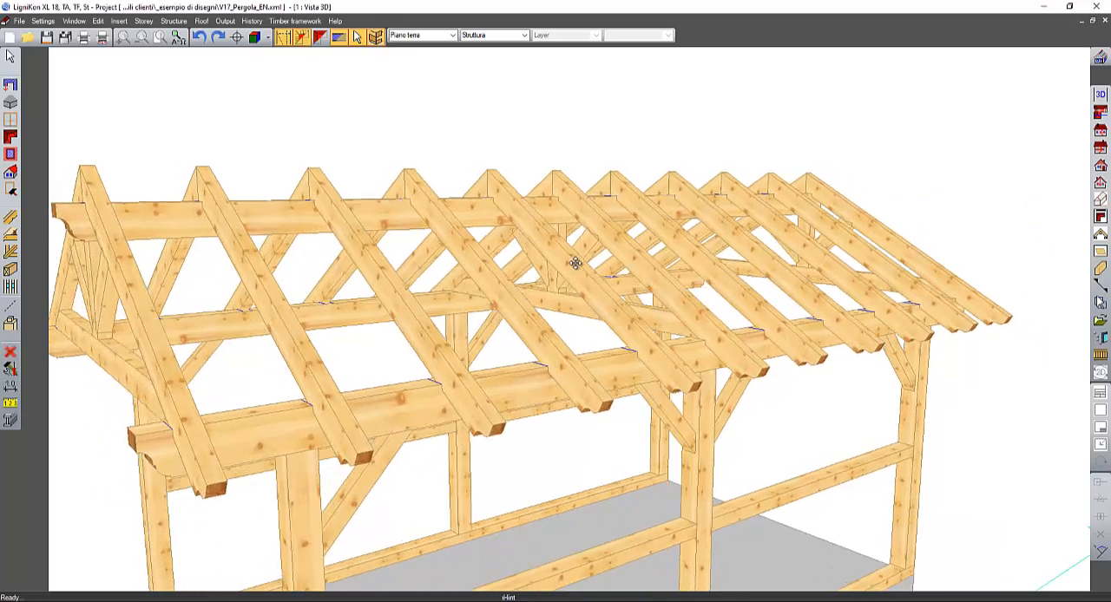
scroll(569, 257, "up", 3)
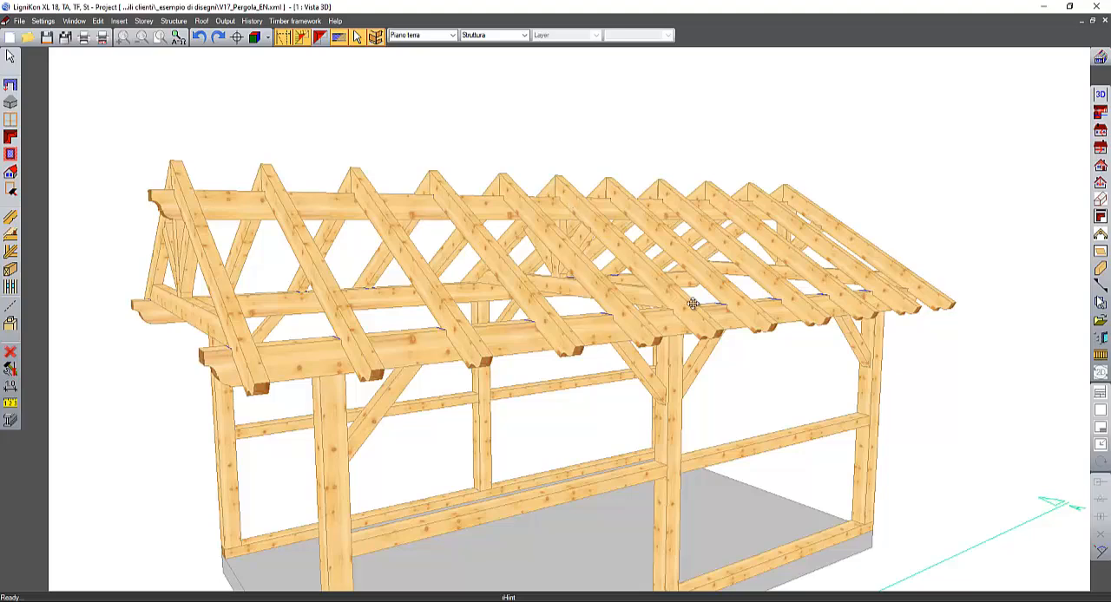
- Create a new landscape component drawing of the near eaves beam, keeping the proposed name Component drawing: Trave di banchina and plan number 4
middle_click_drag(693, 303, 719, 271)
left_click(1100, 251)
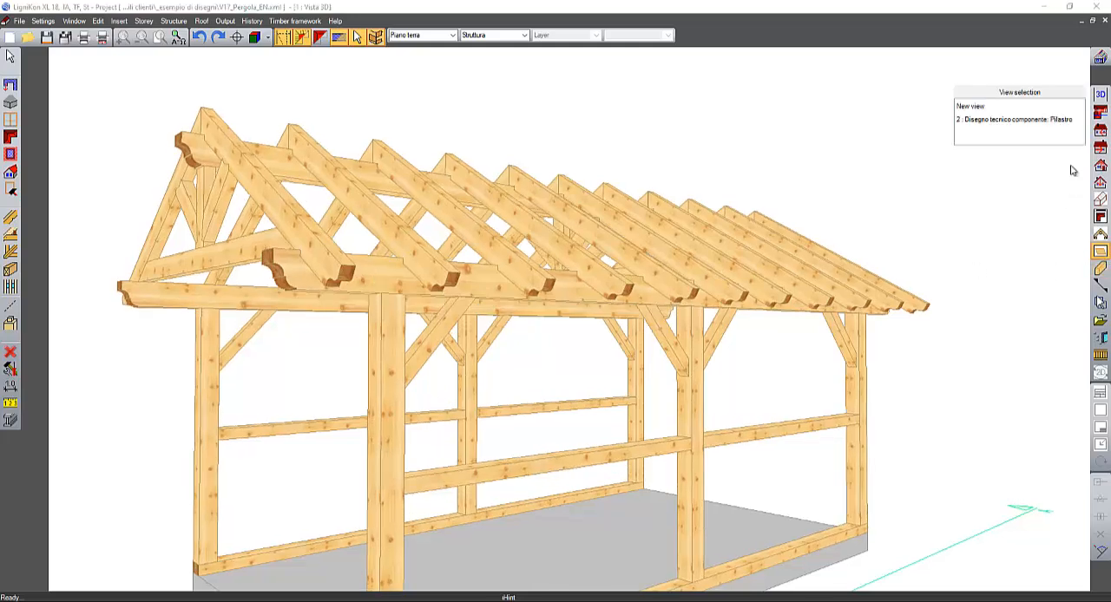
left_click(1029, 107)
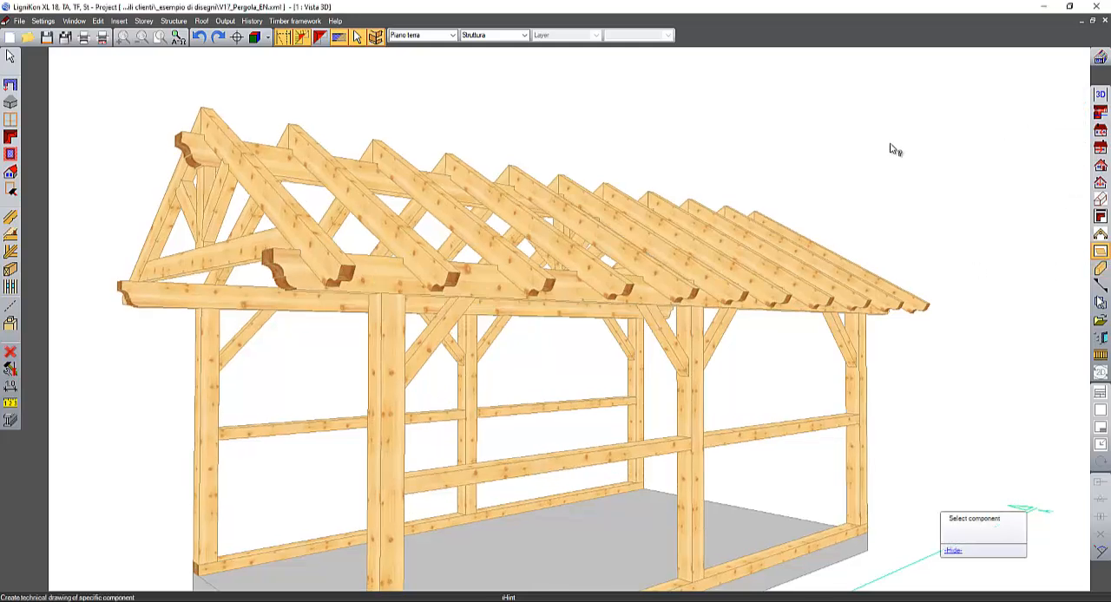
left_click(295, 265)
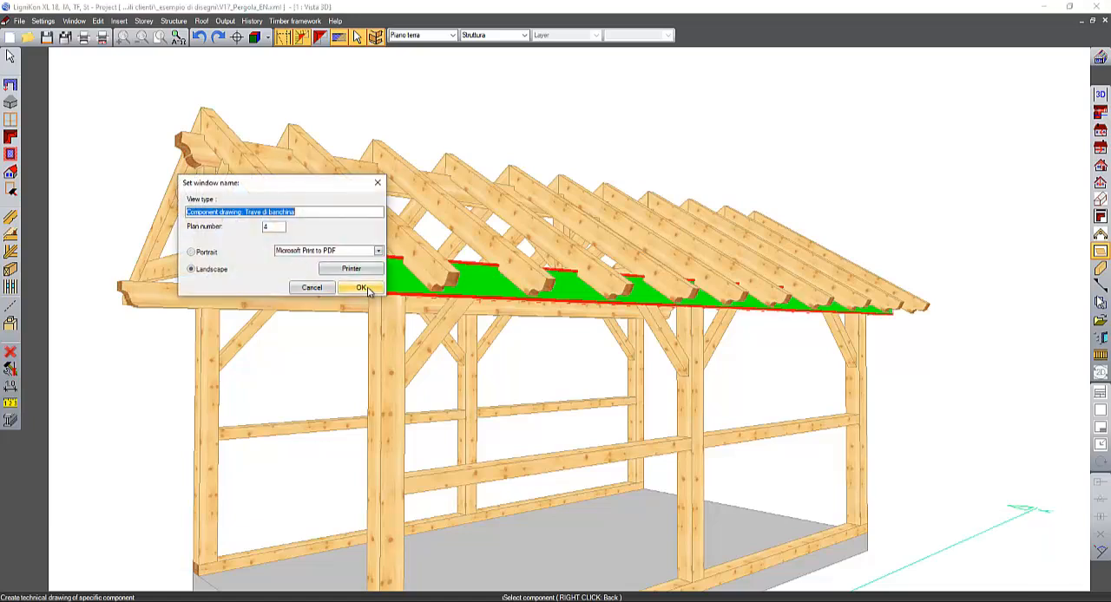
left_click(361, 288)
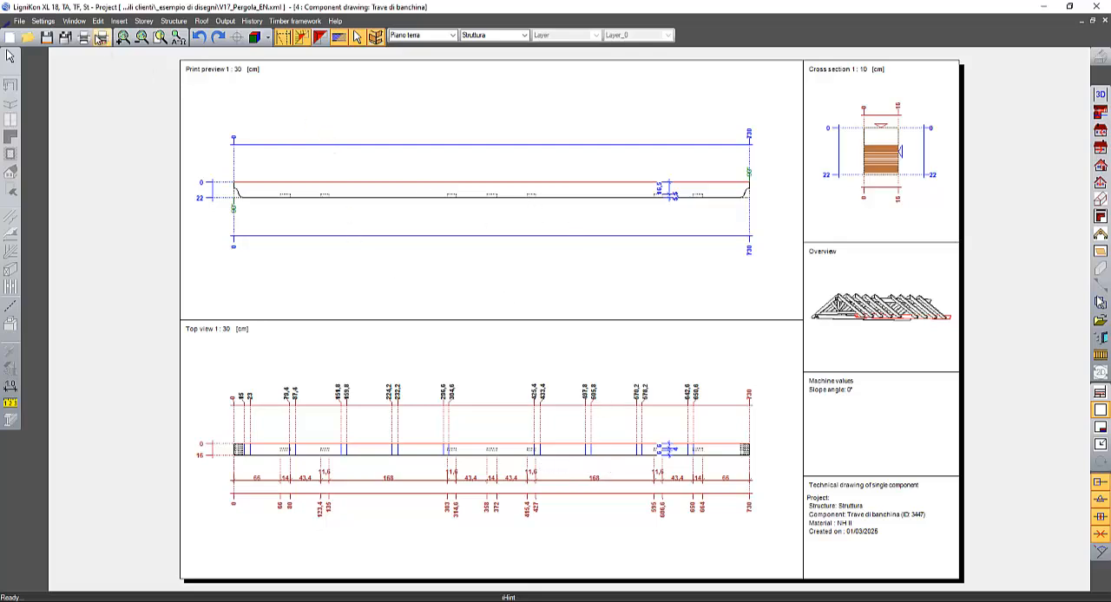
- Return from the component drawing to the Vista 3D window and look at the pergola from below the eaves
left_click(74, 20)
left_click(98, 91)
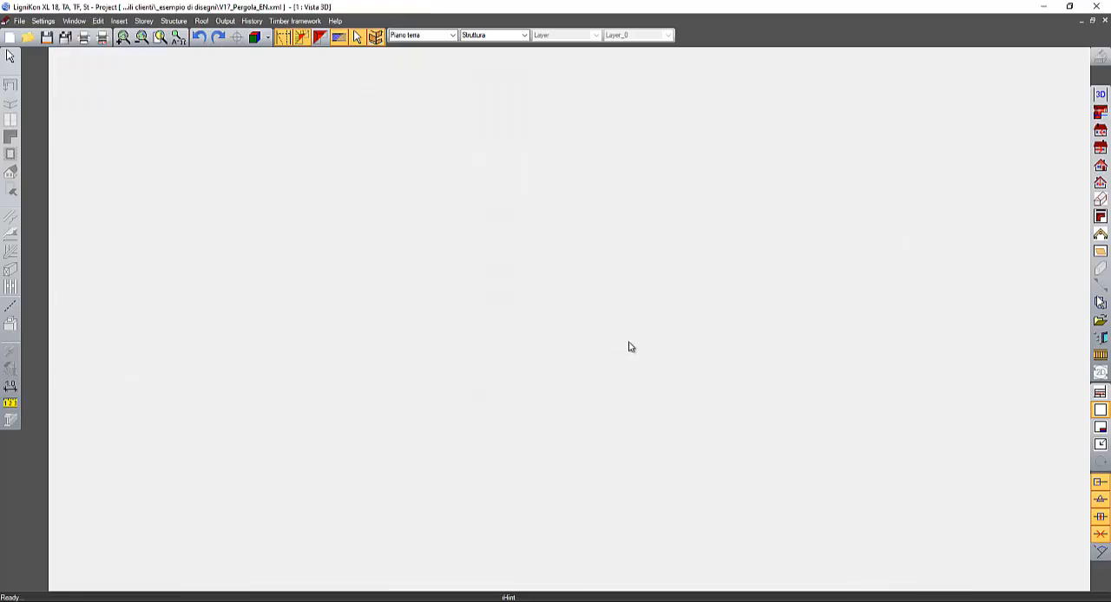
scroll(641, 310, "up", 3)
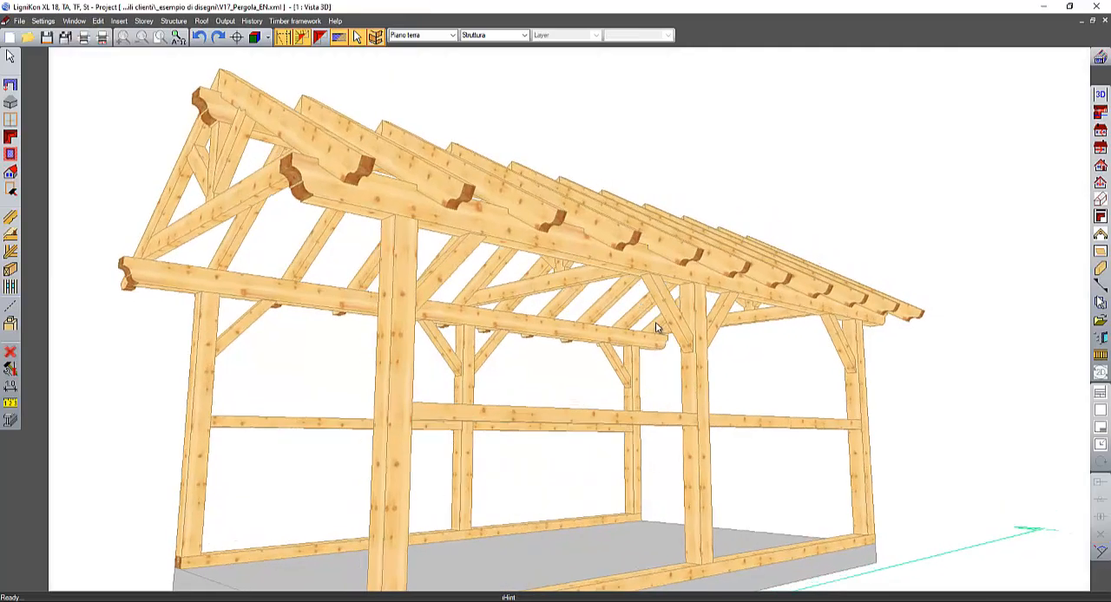